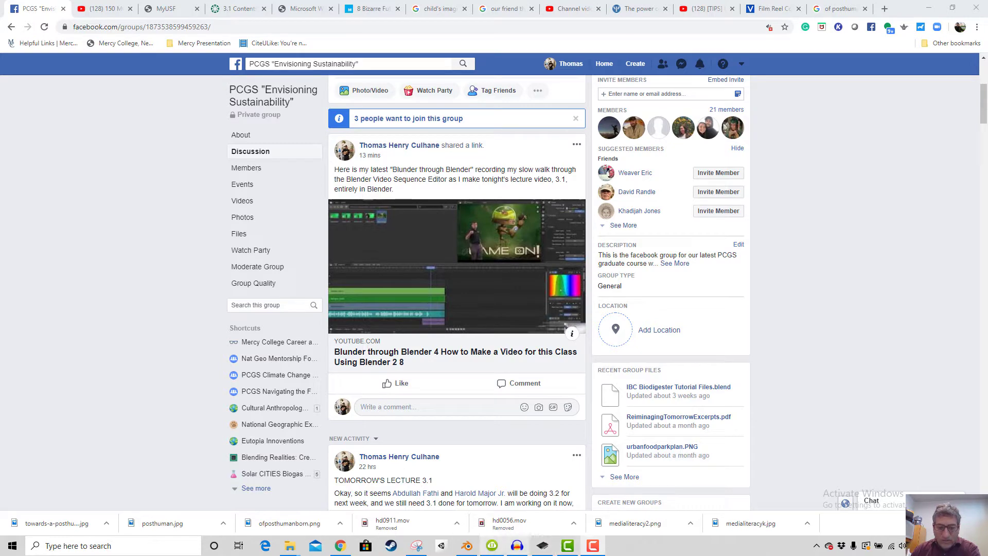
Switch to Blender and play back the sequence around the posthuman image strips, between about 02:53 and 03:01
{"action": "left_click", "coordinate": [473, 546]}
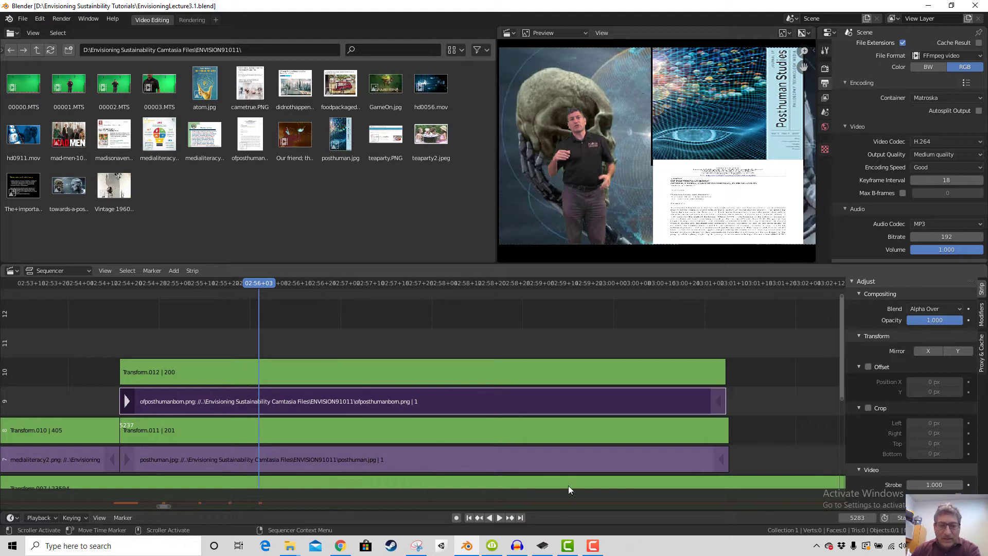
{"action": "key", "text": "Right"}
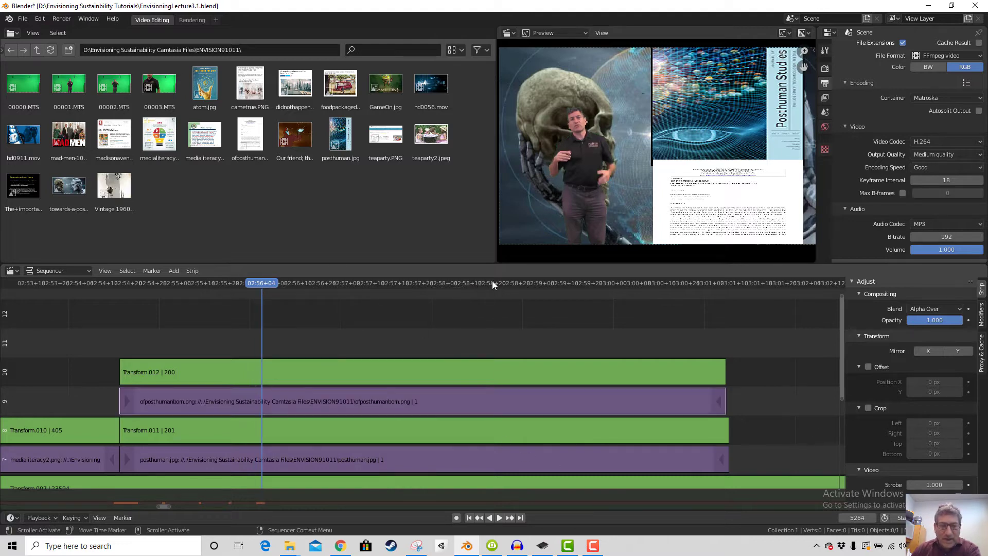
{"action": "left_click", "coordinate": [456, 282]}
{"action": "left_click", "coordinate": [665, 283]}
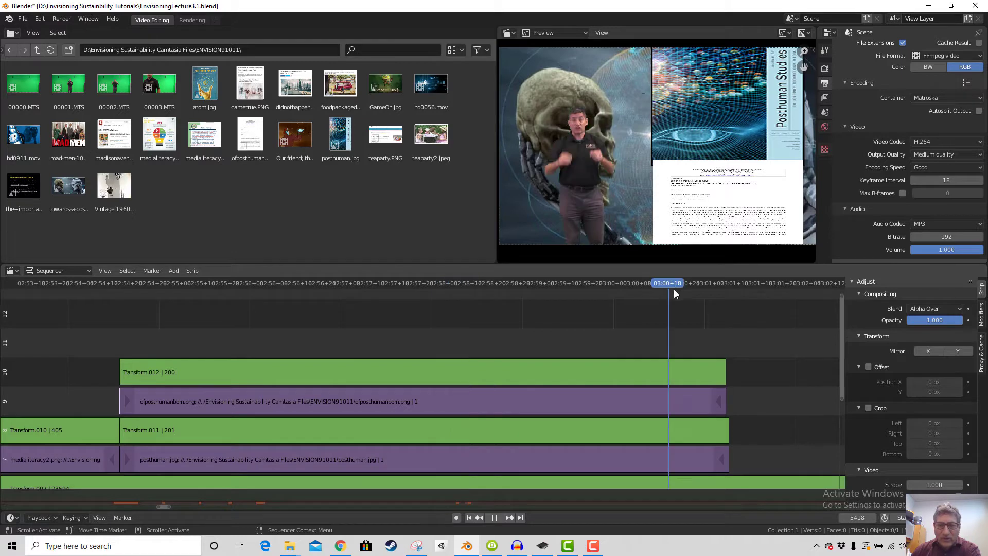
{"action": "key", "text": "space"}
{"action": "left_click_drag", "start_coordinate": [738, 288], "coordinate": [60, 334]}
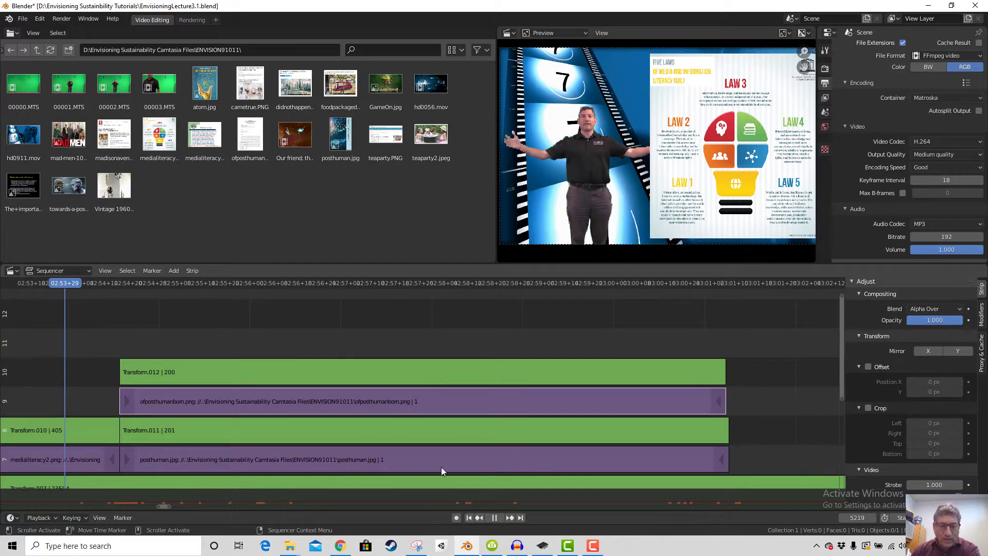
{"action": "key", "text": "space"}
Preview the edited section from the madisonavenue strip onward and place the playhead past the last image strips at 03:17+23
{"action": "scroll", "coordinate": [387, 381], "scroll_direction": "down", "scroll_amount": 4}
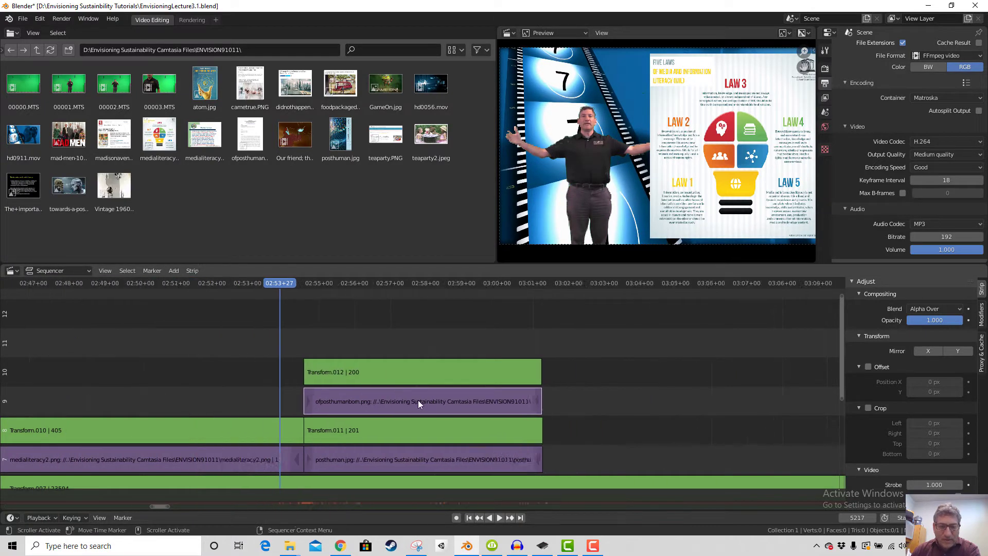
{"action": "scroll", "coordinate": [418, 400], "scroll_direction": "down", "scroll_amount": 5}
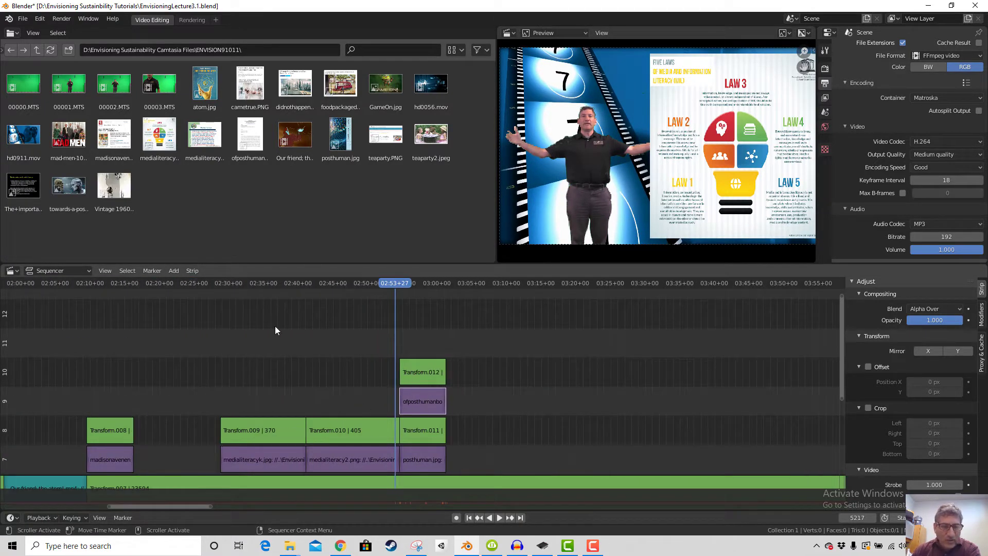
{"action": "left_click", "coordinate": [113, 299]}
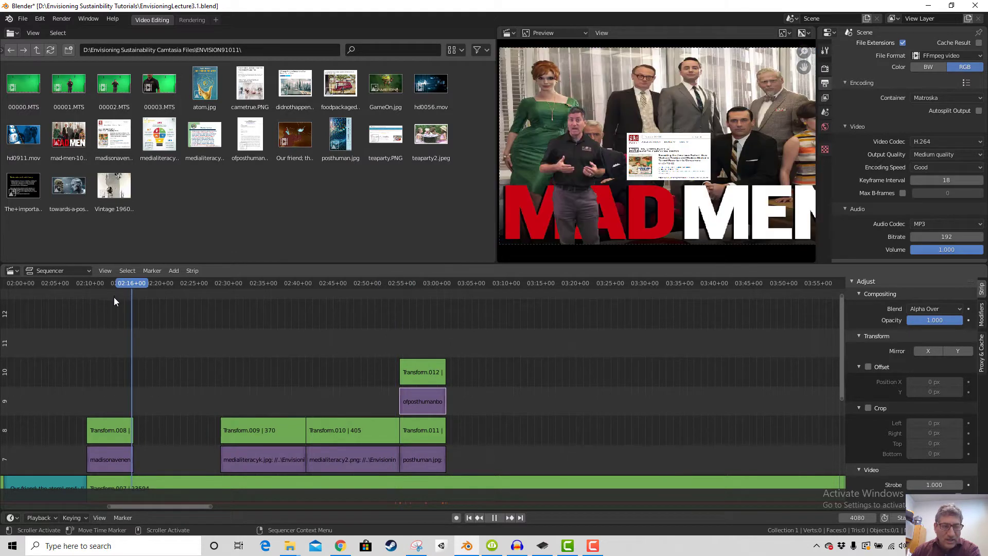
{"action": "key", "text": "space"}
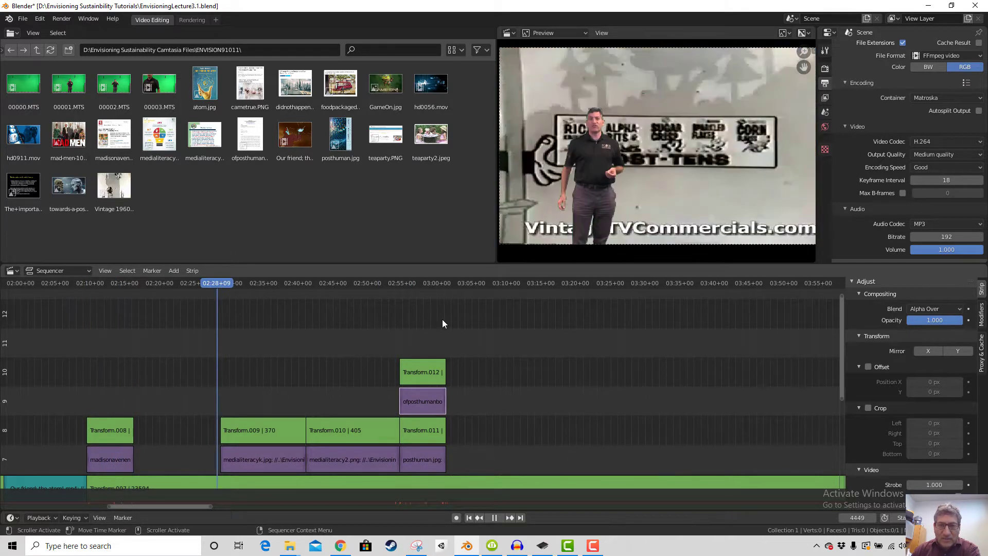
{"action": "key", "text": "space"}
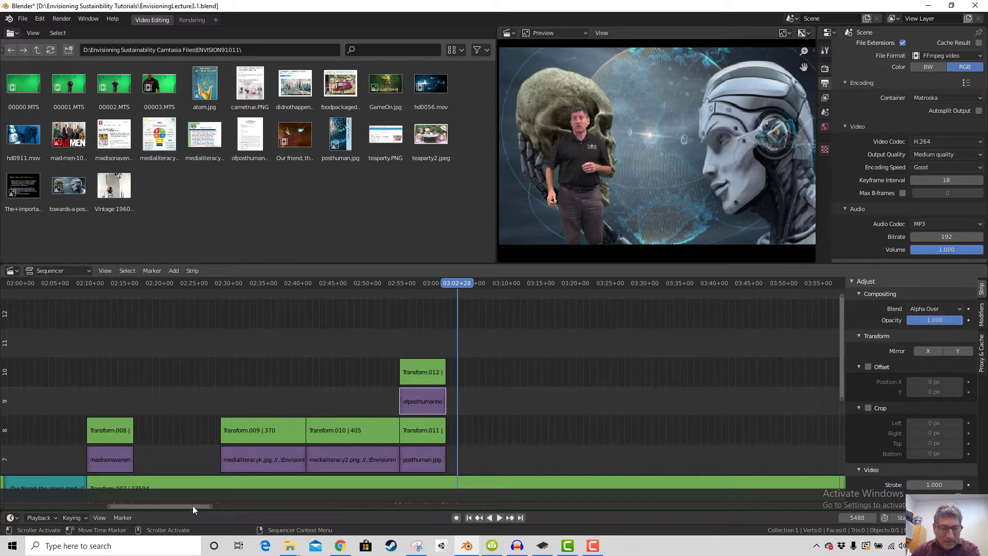
{"action": "mouse_move", "coordinate": [192, 505]}
{"action": "left_mouse_down"}
{"action": "mouse_move", "coordinate": [369, 520]}
{"action": "mouse_move", "coordinate": [632, 517]}
{"action": "mouse_move", "coordinate": [162, 488]}
{"action": "mouse_move", "coordinate": [189, 491]}
{"action": "left_mouse_up"}
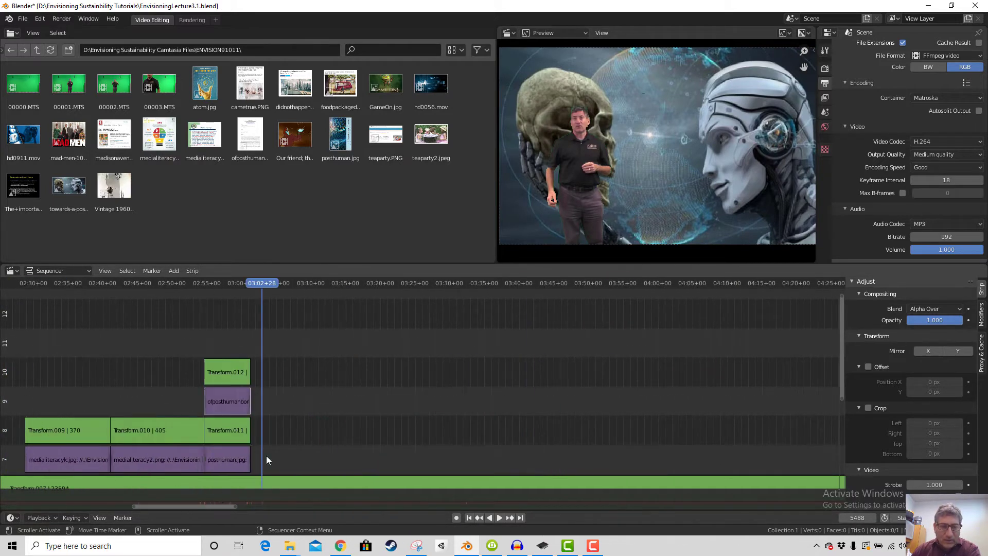
{"action": "left_click", "coordinate": [365, 283]}
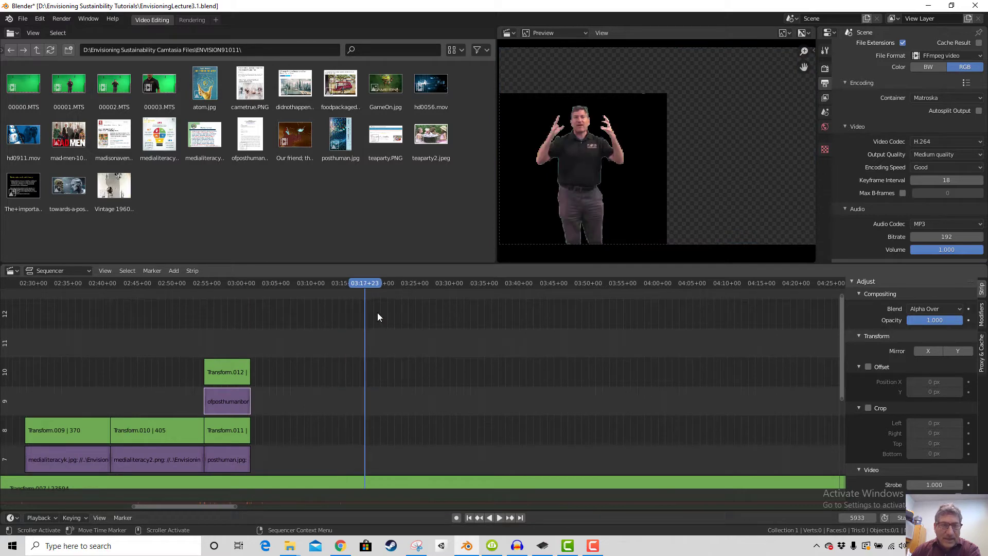
Switch to Chrome and review the 3.1 Content course page alongside the 3.1 Lecture Transcript PDF
{"action": "left_click", "coordinate": [340, 546]}
{"action": "left_click", "coordinate": [236, 9]}
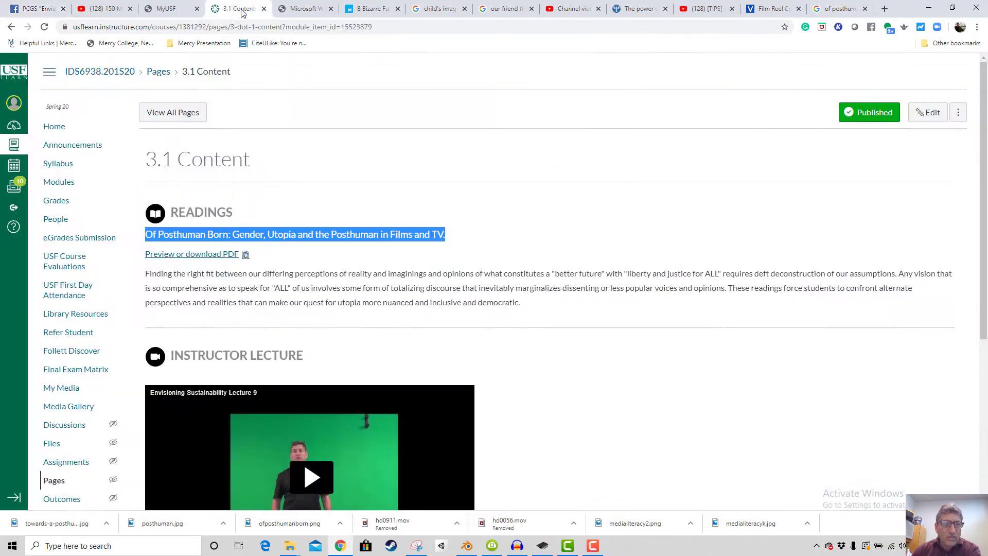
{"action": "left_click", "coordinate": [302, 10]}
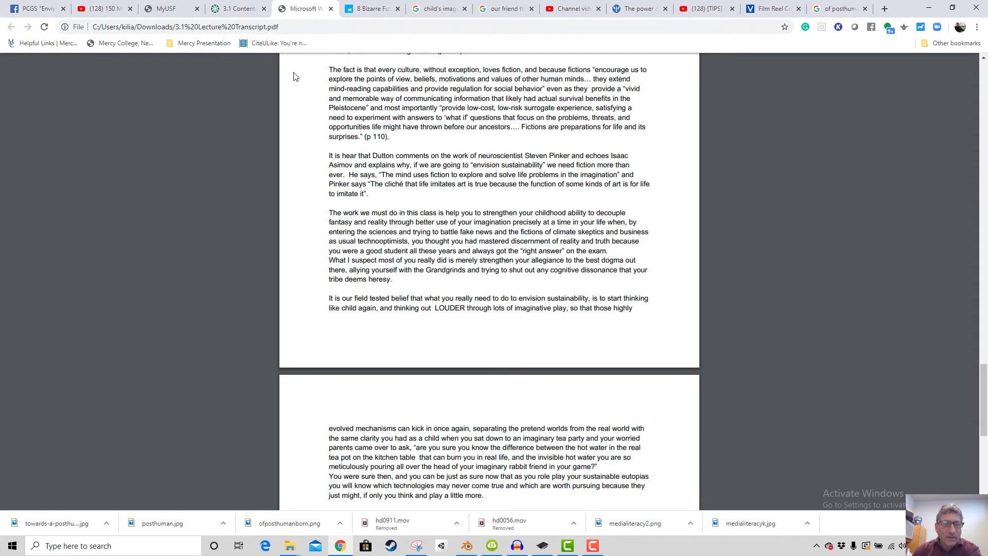
{"action": "scroll", "coordinate": [464, 271], "scroll_direction": "up", "scroll_amount": 4}
{"action": "scroll", "coordinate": [464, 271], "scroll_direction": "up", "scroll_amount": 4}
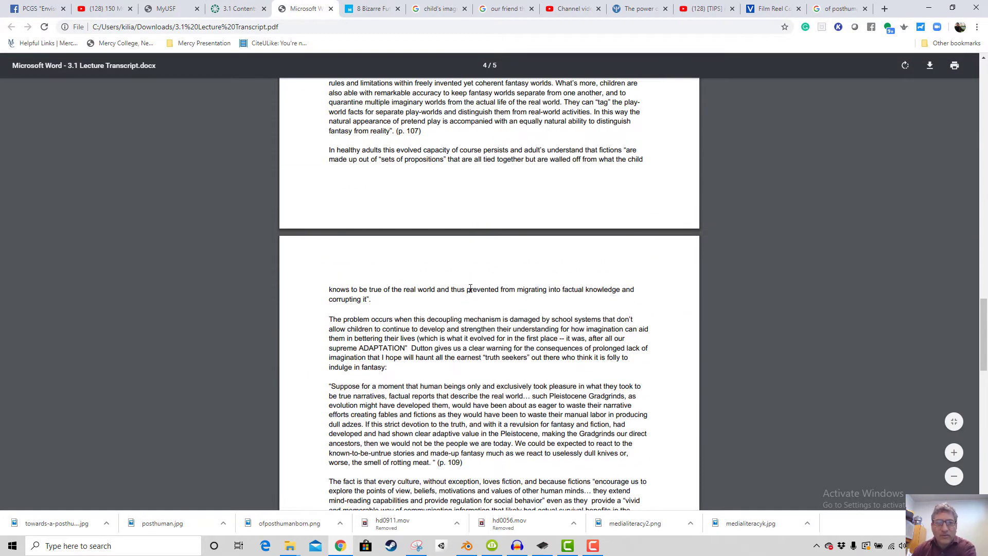
{"action": "left_click", "coordinate": [236, 9]}
{"action": "scroll", "coordinate": [393, 254], "scroll_direction": "down", "scroll_amount": 3}
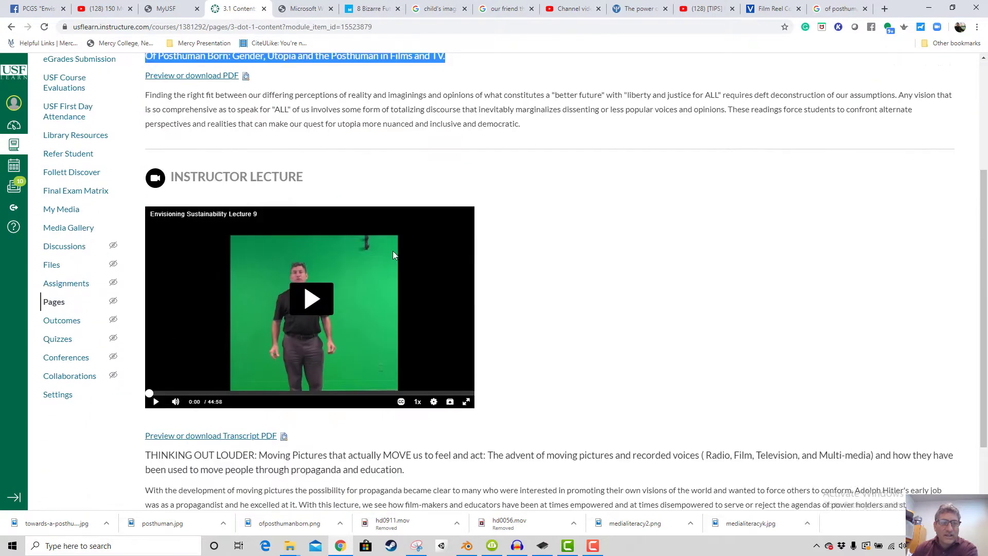
{"action": "scroll", "coordinate": [352, 230], "scroll_direction": "down", "scroll_amount": 2}
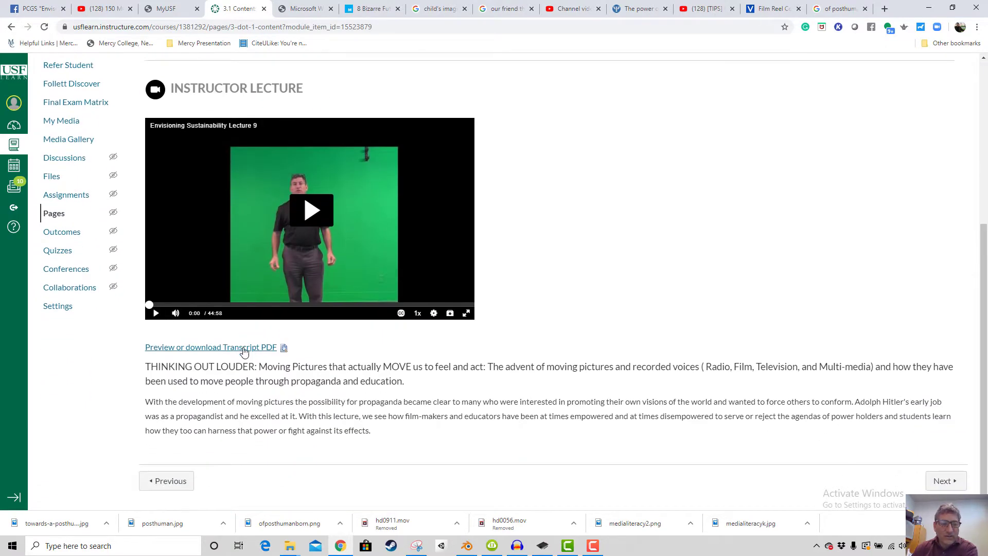
{"action": "left_click", "coordinate": [297, 11]}
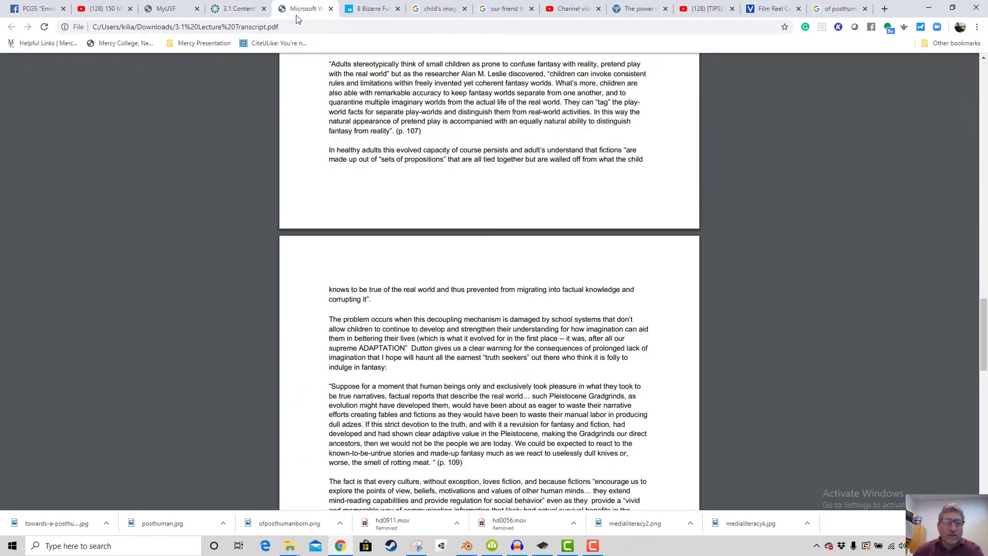
{"action": "scroll", "coordinate": [499, 248], "scroll_direction": "down", "scroll_amount": 3}
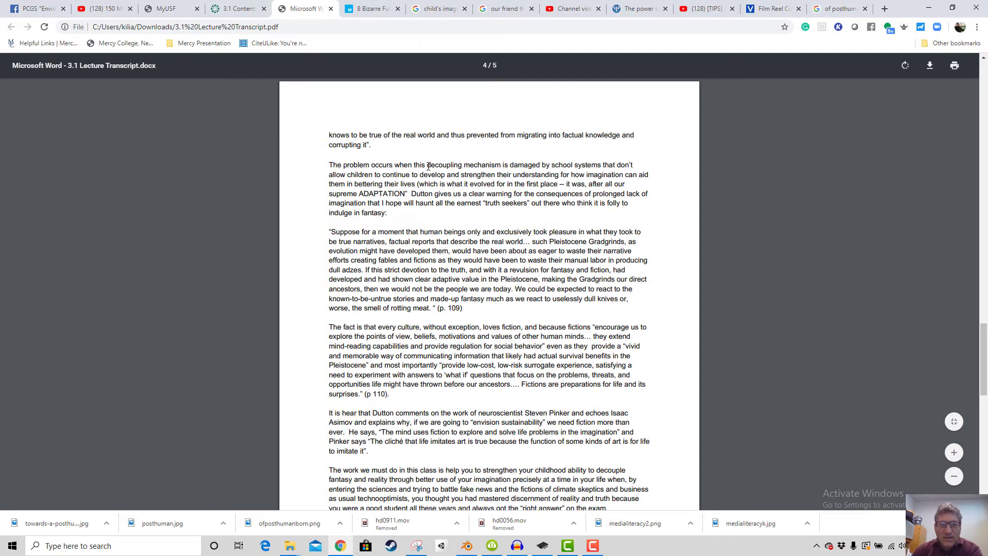
Highlight the phrase "decoupling mechanism is damaged by school systems" on page 4 of the transcript
{"action": "left_click_drag", "start_coordinate": [444, 166], "coordinate": [476, 167]}
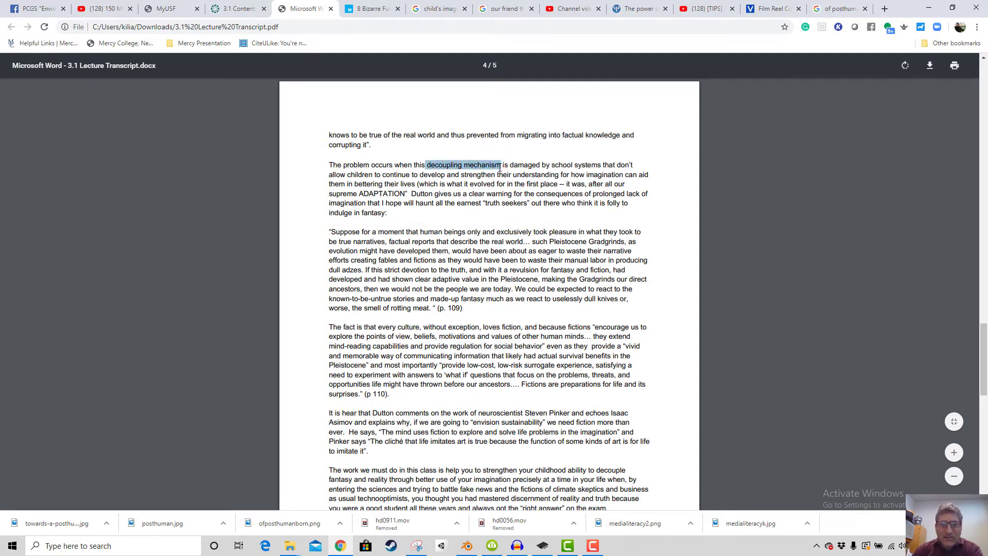
{"action": "left_click", "coordinate": [428, 165]}
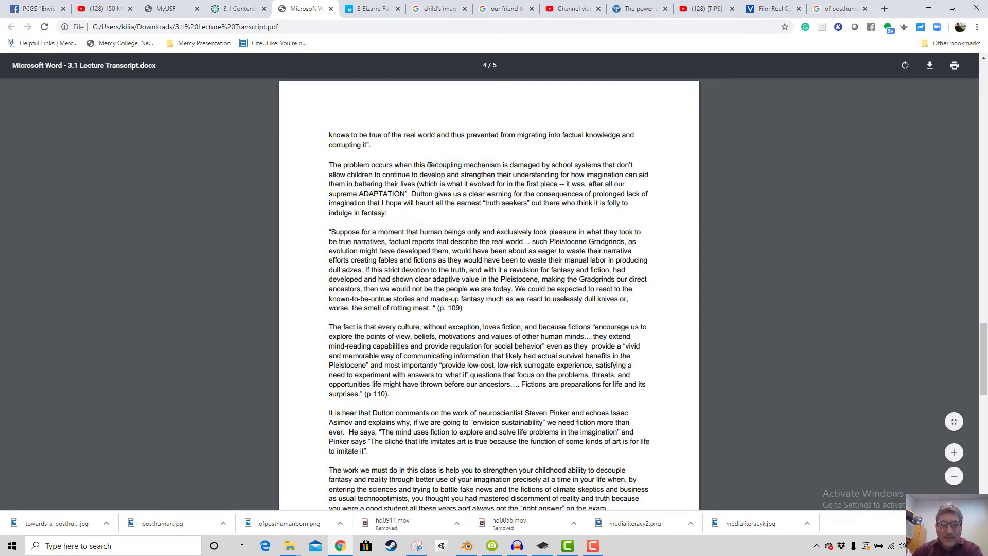
{"action": "left_click_drag", "start_coordinate": [428, 166], "coordinate": [487, 164]}
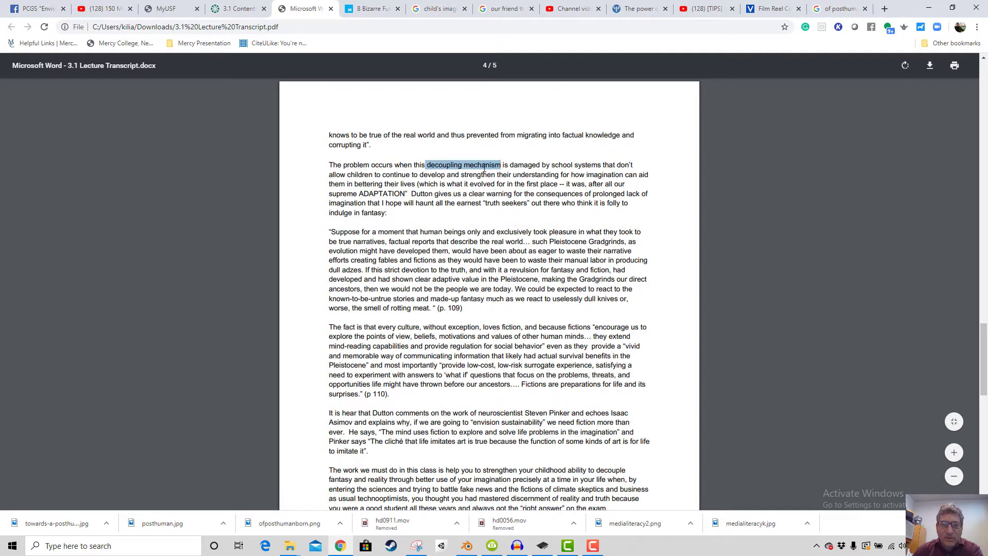
{"action": "right_click", "coordinate": [482, 166]}
{"action": "left_click", "coordinate": [427, 163]}
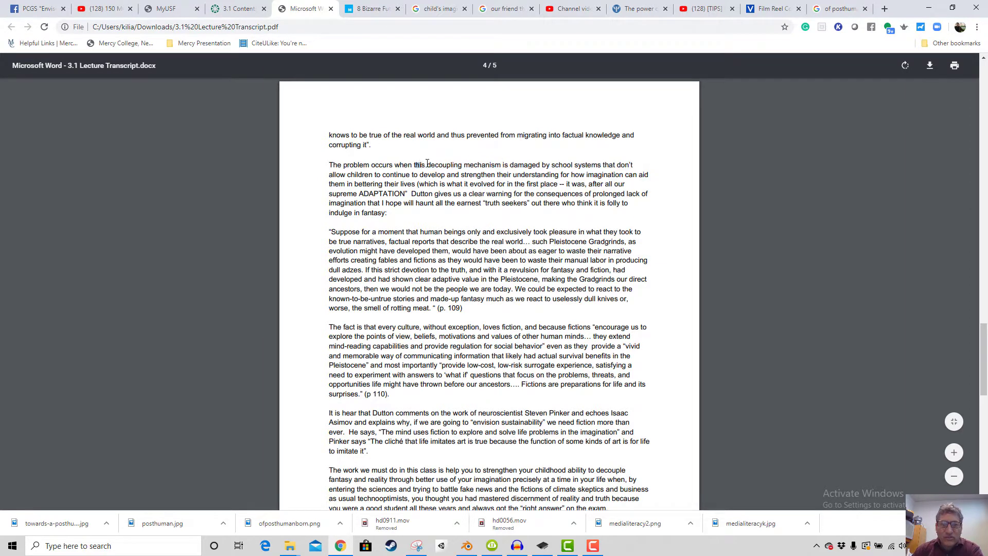
{"action": "left_click_drag", "start_coordinate": [428, 165], "coordinate": [592, 168]}
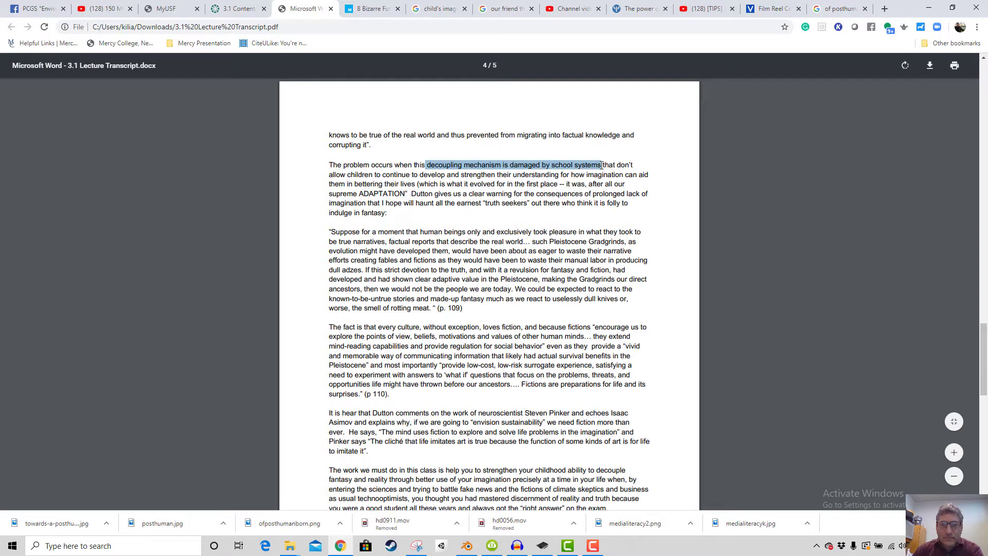
{"action": "right_click", "coordinate": [563, 164]}
{"action": "key", "text": "Escape"}
Read through pages 2 to 5 of the transcript to locate the passage spoken in the lecture
{"action": "scroll", "coordinate": [383, 265], "scroll_direction": "up", "scroll_amount": 8}
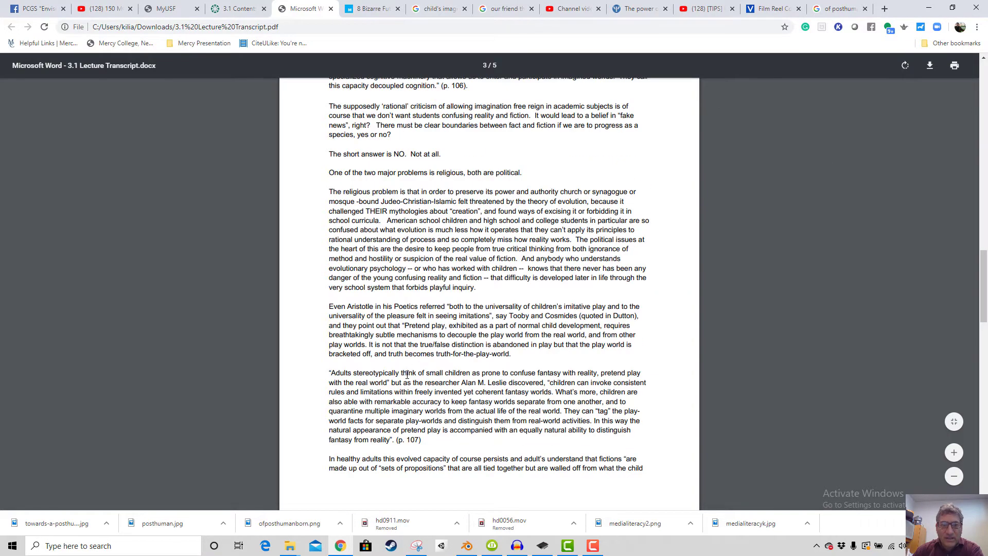
{"action": "scroll", "coordinate": [407, 374], "scroll_direction": "up", "scroll_amount": 10}
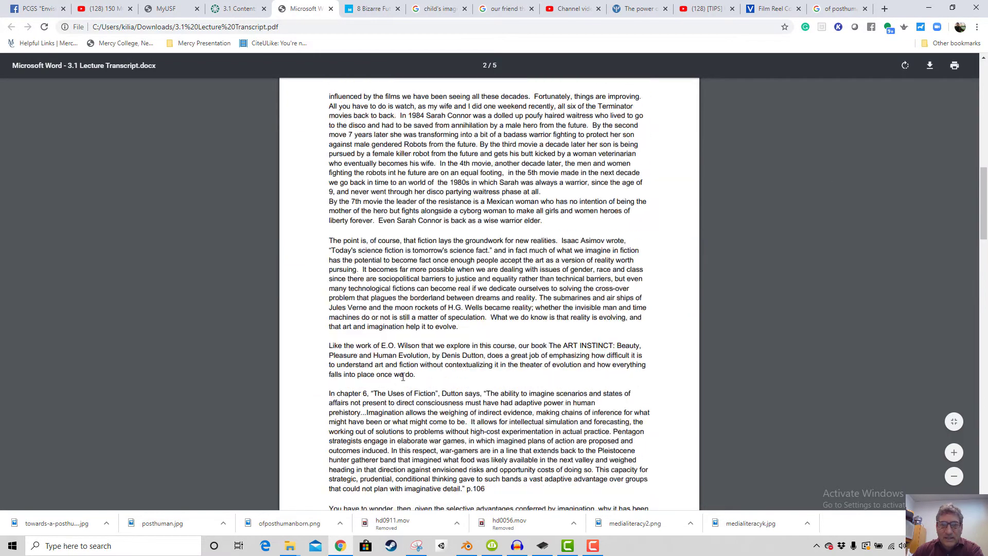
{"action": "scroll", "coordinate": [403, 376], "scroll_direction": "down", "scroll_amount": 20}
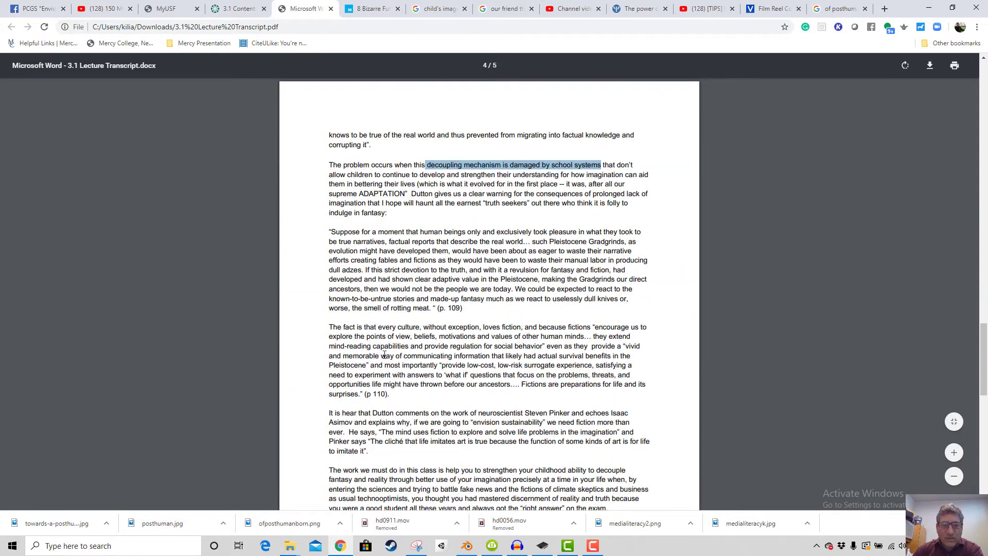
{"action": "scroll", "coordinate": [384, 355], "scroll_direction": "down", "scroll_amount": 13}
{"action": "scroll", "coordinate": [381, 368], "scroll_direction": "up", "scroll_amount": 7}
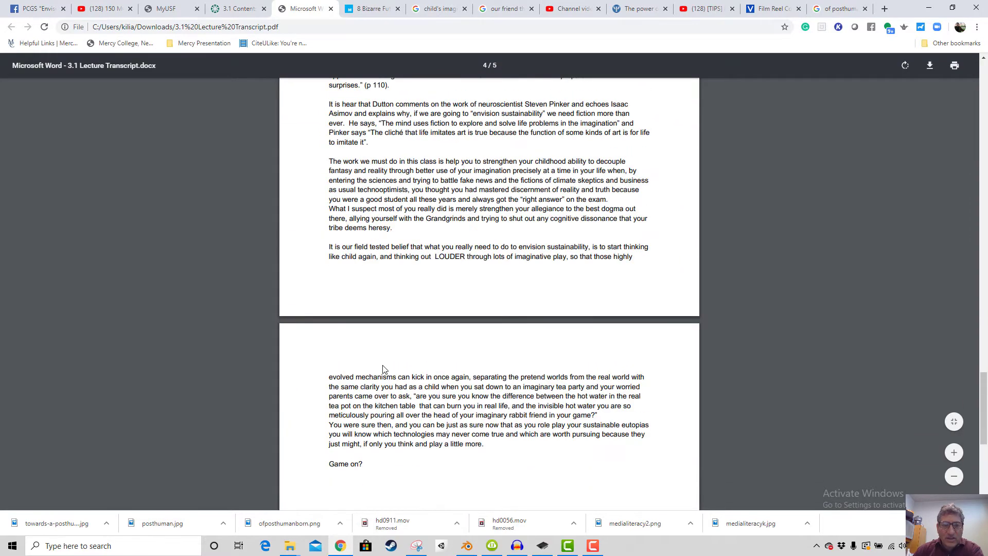
{"action": "scroll", "coordinate": [382, 369], "scroll_direction": "up", "scroll_amount": 7}
{"action": "scroll", "coordinate": [383, 367], "scroll_direction": "down", "scroll_amount": 1}
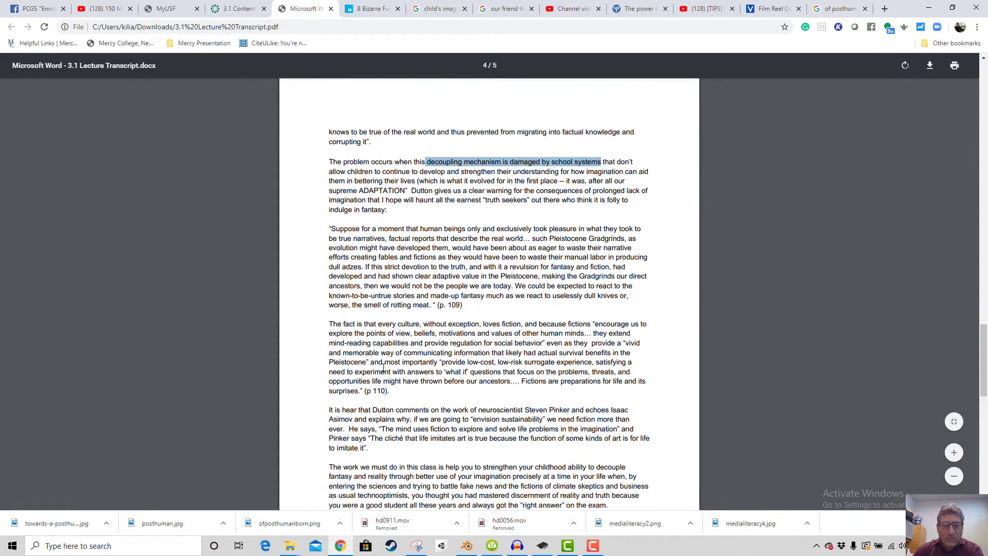
{"action": "scroll", "coordinate": [384, 367], "scroll_direction": "down", "scroll_amount": 3}
{"action": "scroll", "coordinate": [382, 366], "scroll_direction": "down", "scroll_amount": 3}
{"action": "scroll", "coordinate": [386, 391], "scroll_direction": "up", "scroll_amount": 4}
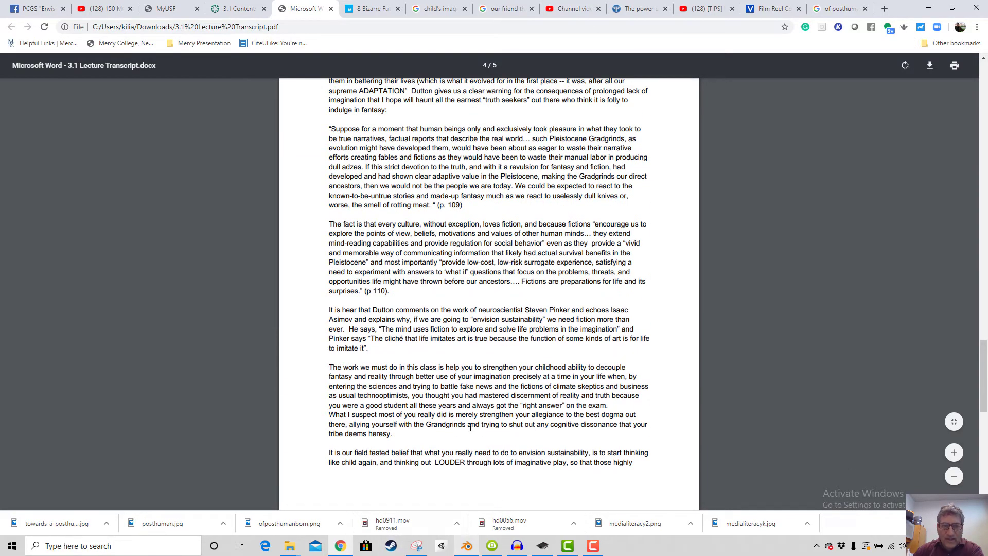
{"action": "scroll", "coordinate": [425, 296], "scroll_direction": "up", "scroll_amount": 4}
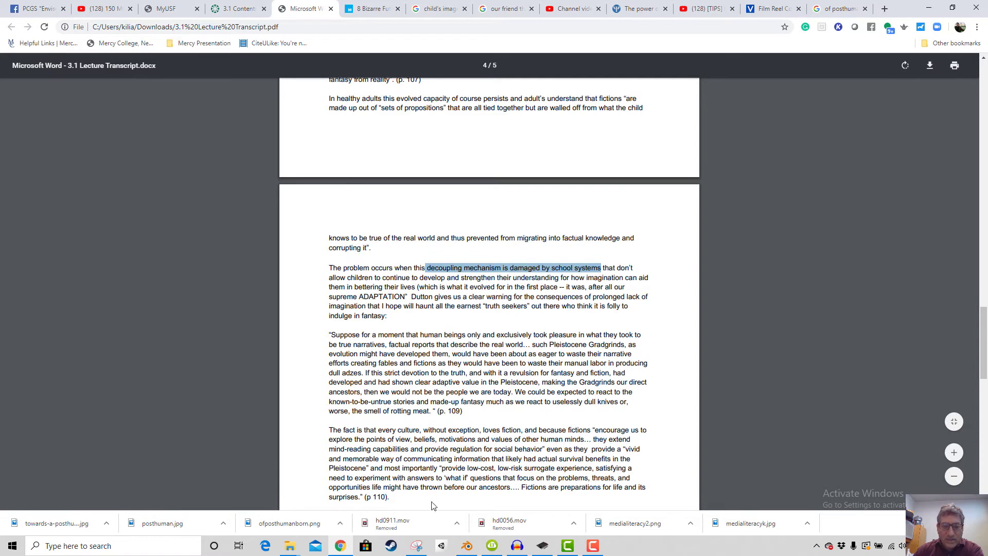
Switch to Blender and play the lecture footage around 04:04 to 04:06 to check what is being said
{"action": "left_click", "coordinate": [467, 545]}
{"action": "left_click_drag", "start_coordinate": [610, 292], "coordinate": [678, 294]}
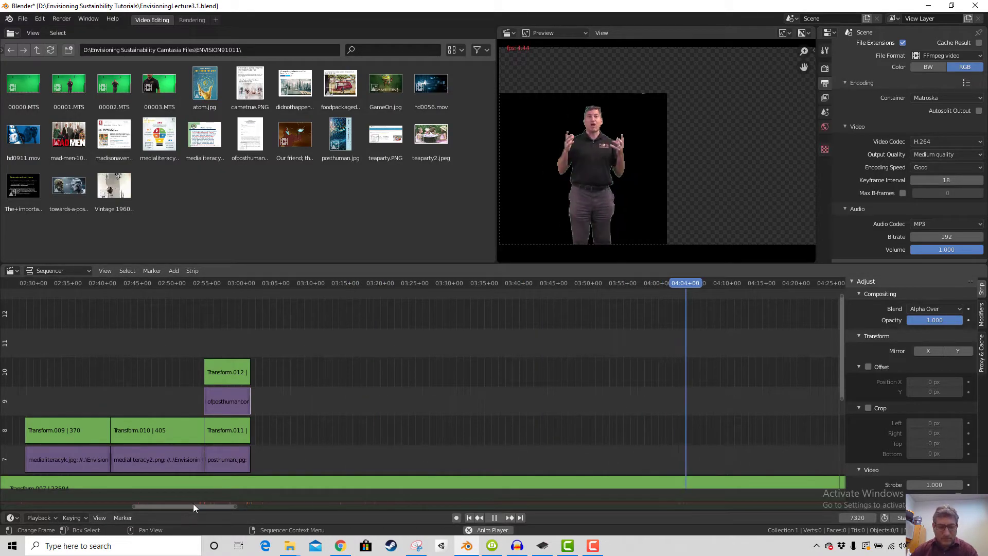
{"action": "left_click_drag", "start_coordinate": [215, 506], "coordinate": [249, 506]}
{"action": "key", "text": "space"}
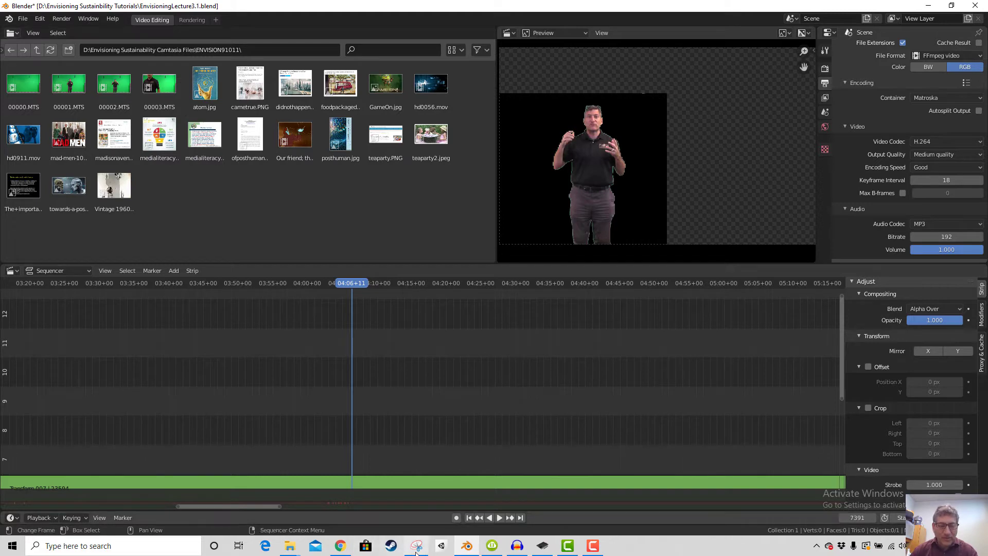
Switch to Chrome and search the lecture transcript for "sarah"
{"action": "left_click", "coordinate": [340, 549]}
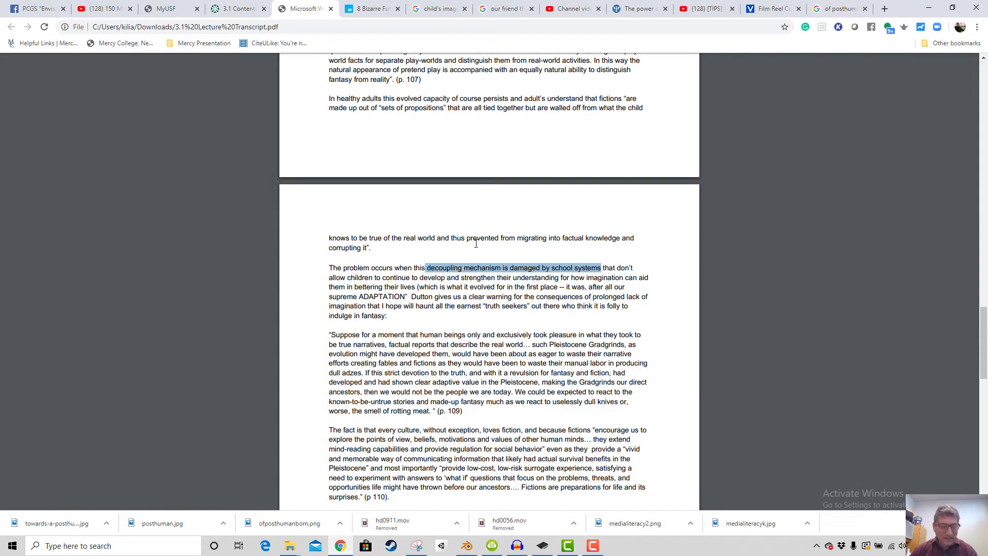
{"action": "key", "text": "ctrl+f"}
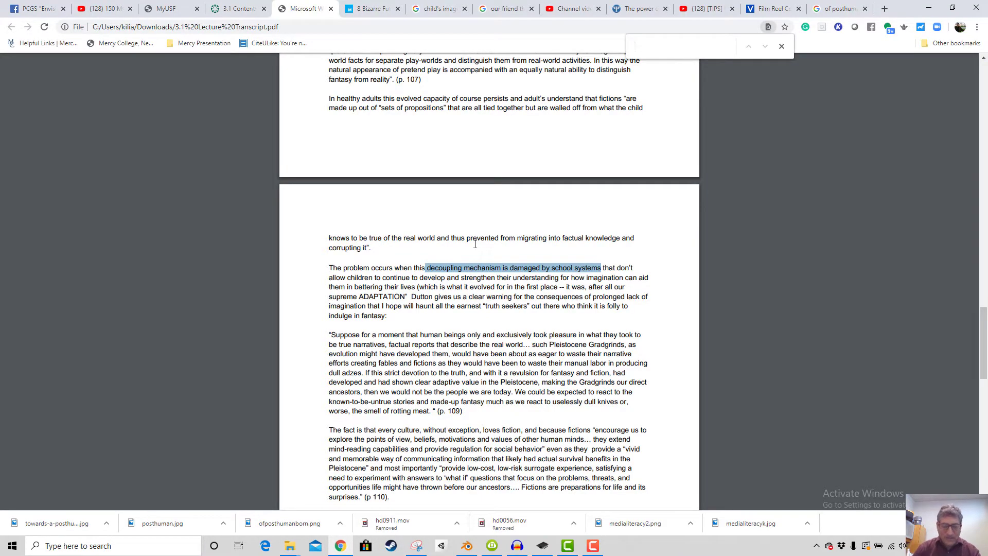
{"action": "type", "text": "sarah"}
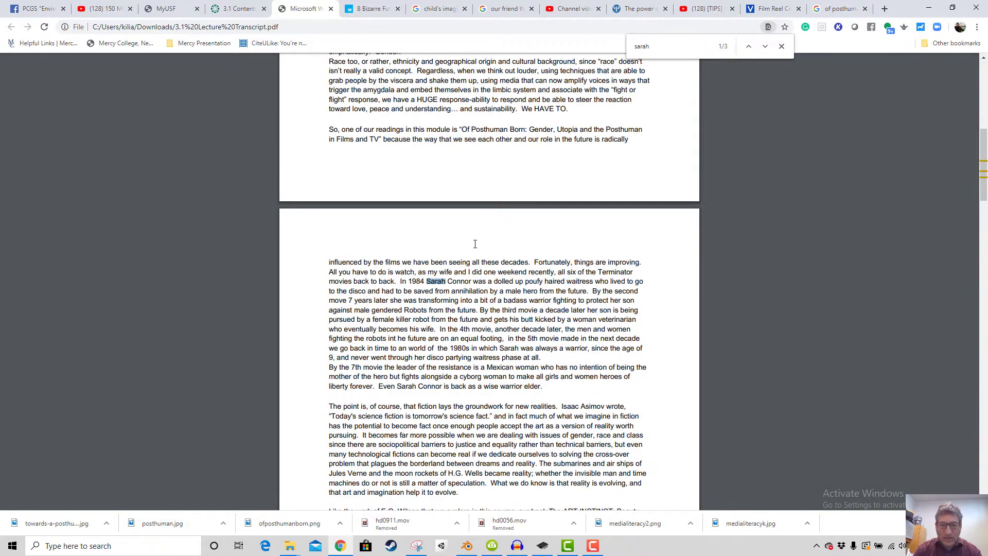
Skim the lecture transcript from the Sarah Connor passage to its last page and return to the decoupling paragraph on page 4
{"action": "scroll", "coordinate": [610, 293], "scroll_direction": "up", "scroll_amount": 3}
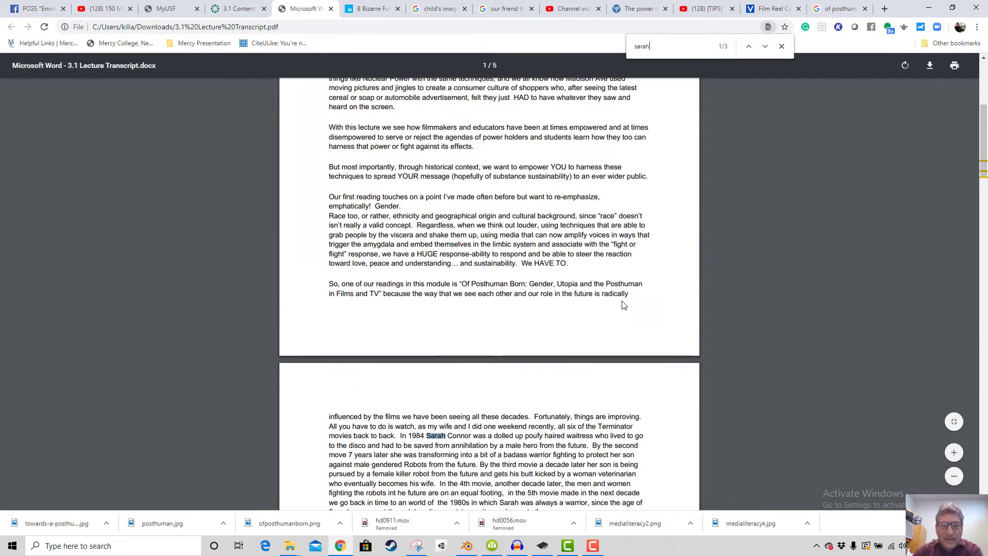
{"action": "scroll", "coordinate": [610, 293], "scroll_direction": "down", "scroll_amount": 15}
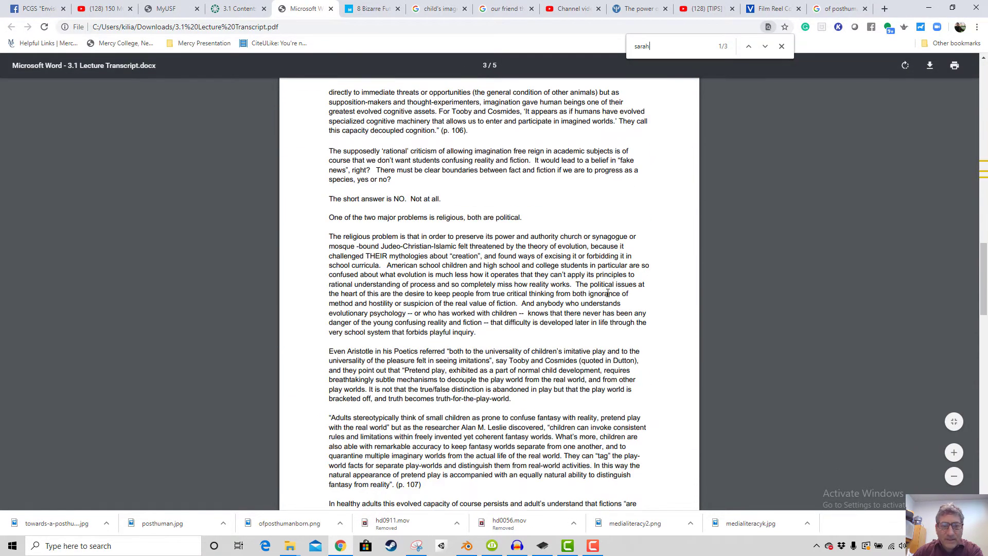
{"action": "scroll", "coordinate": [608, 292], "scroll_direction": "down", "scroll_amount": 15}
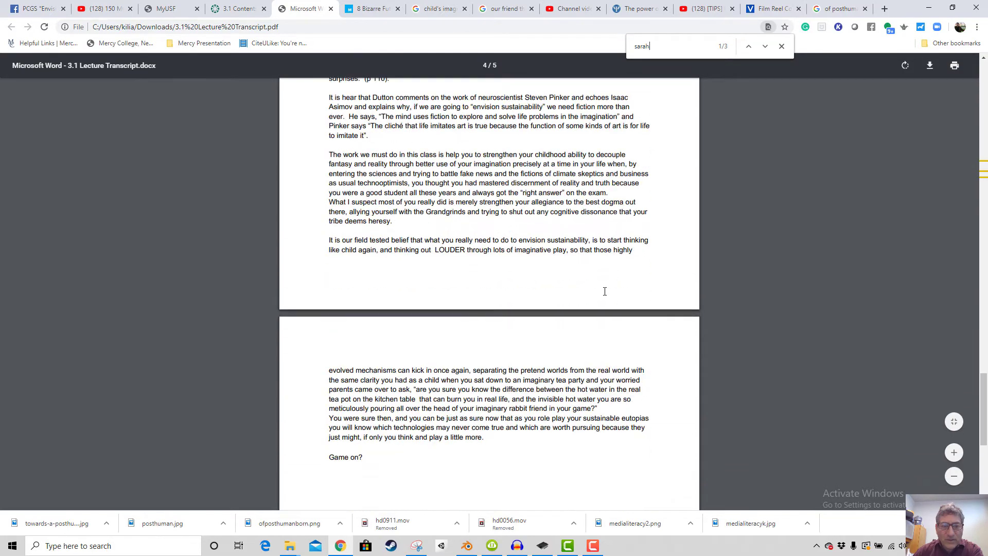
{"action": "scroll", "coordinate": [605, 291], "scroll_direction": "up", "scroll_amount": 3}
{"action": "scroll", "coordinate": [589, 278], "scroll_direction": "up", "scroll_amount": 18}
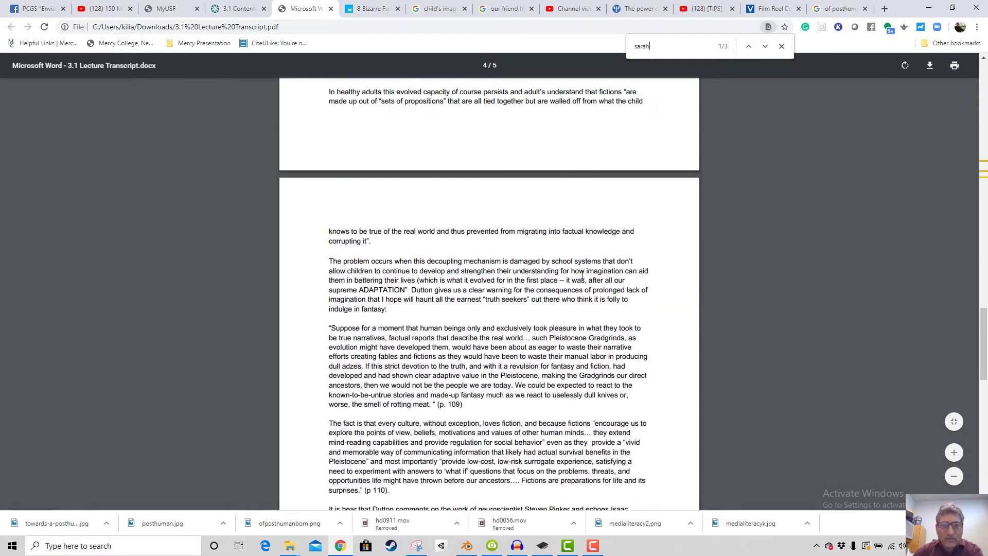
{"action": "scroll", "coordinate": [577, 272], "scroll_direction": "up", "scroll_amount": 6}
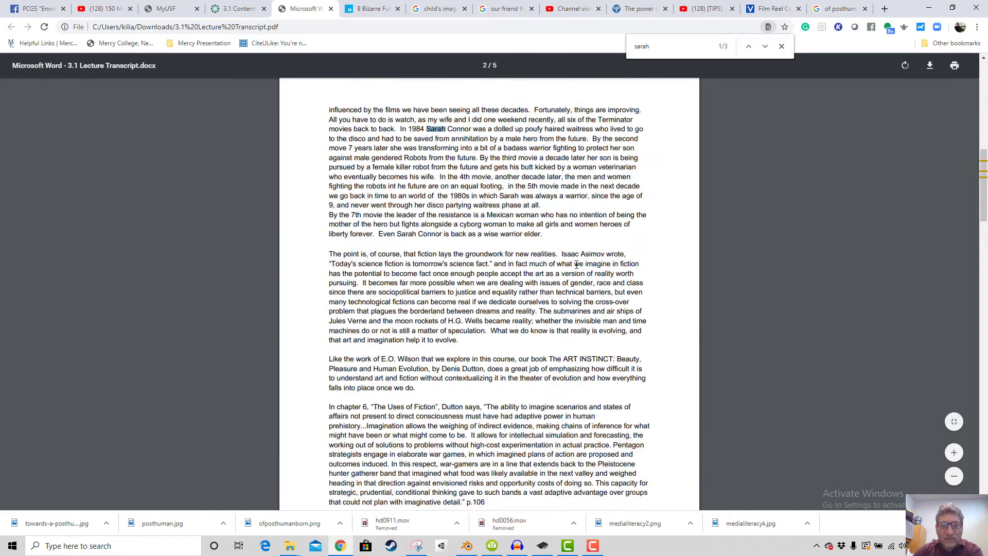
{"action": "scroll", "coordinate": [553, 216], "scroll_direction": "down", "scroll_amount": 9}
{"action": "scroll", "coordinate": [551, 209], "scroll_direction": "down", "scroll_amount": 9}
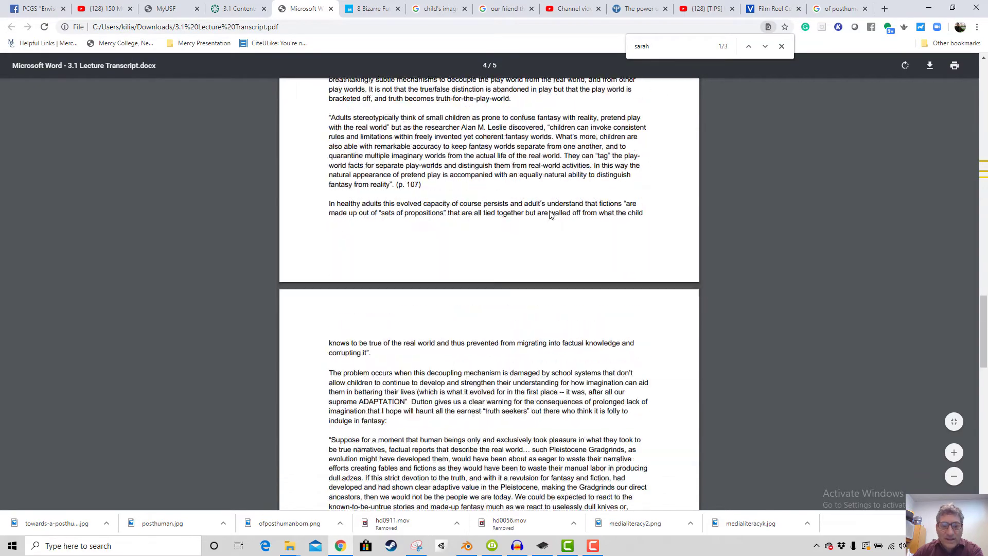
Switch to Blender and move the playhead to 12:17+04, bringing the whole lecture timeline and its audio track into view
{"action": "left_click", "coordinate": [467, 545]}
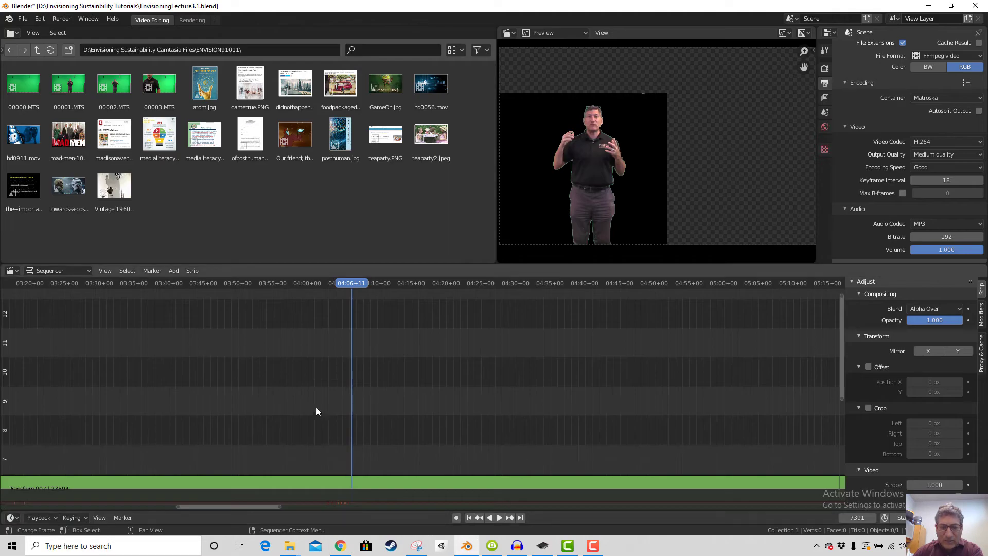
{"action": "left_click_drag", "start_coordinate": [353, 291], "coordinate": [640, 449]}
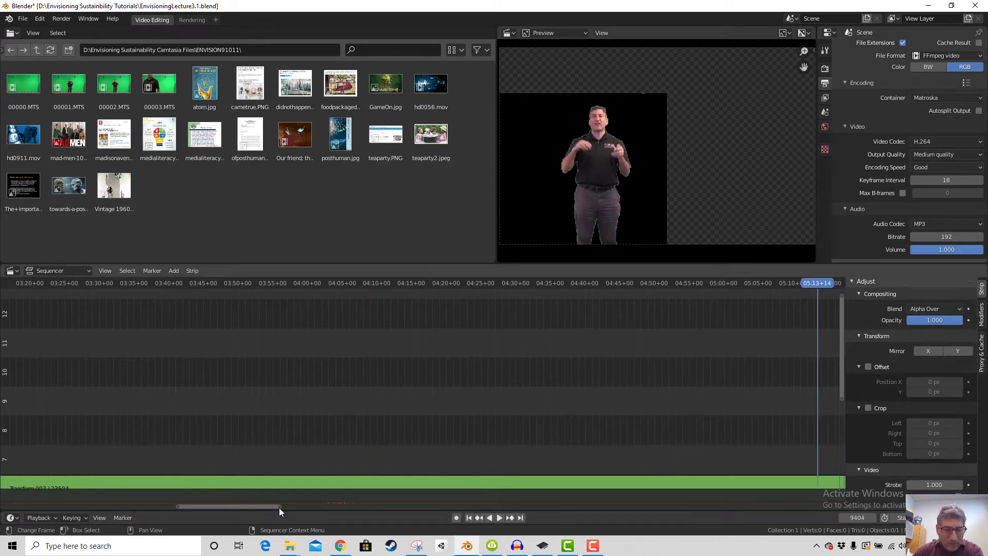
{"action": "left_click_drag", "start_coordinate": [280, 506], "coordinate": [661, 507]}
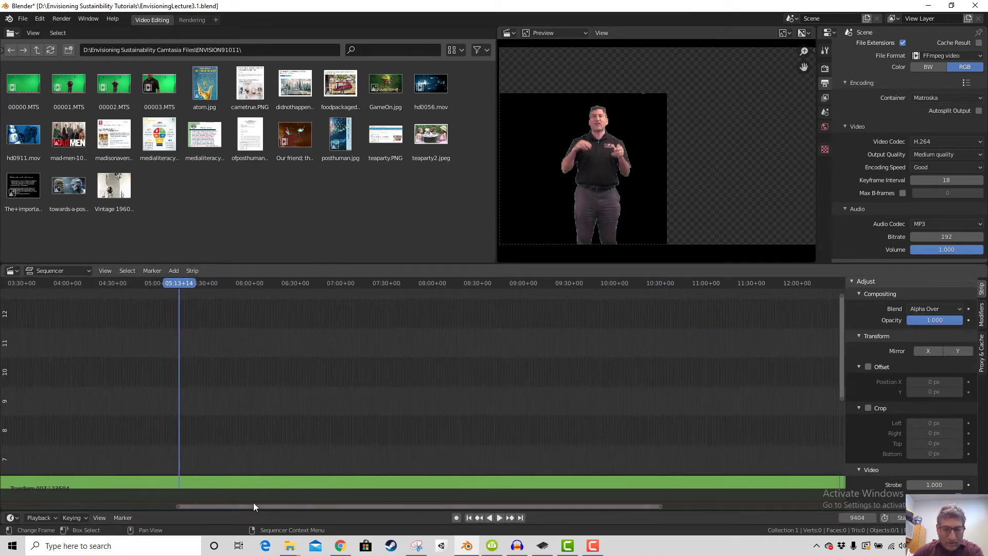
{"action": "left_click_drag", "start_coordinate": [178, 507], "coordinate": [54, 495]}
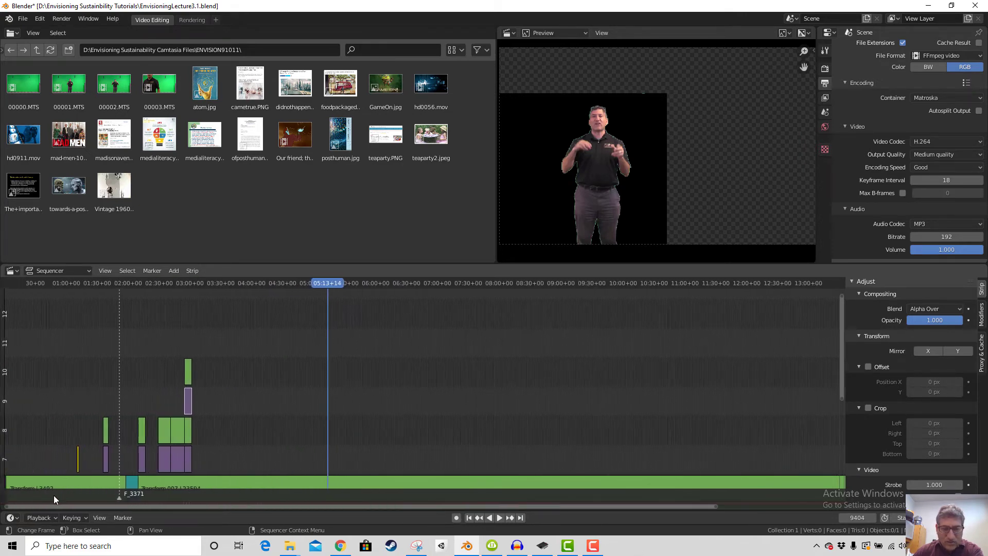
{"action": "left_click_drag", "start_coordinate": [331, 284], "coordinate": [766, 311]}
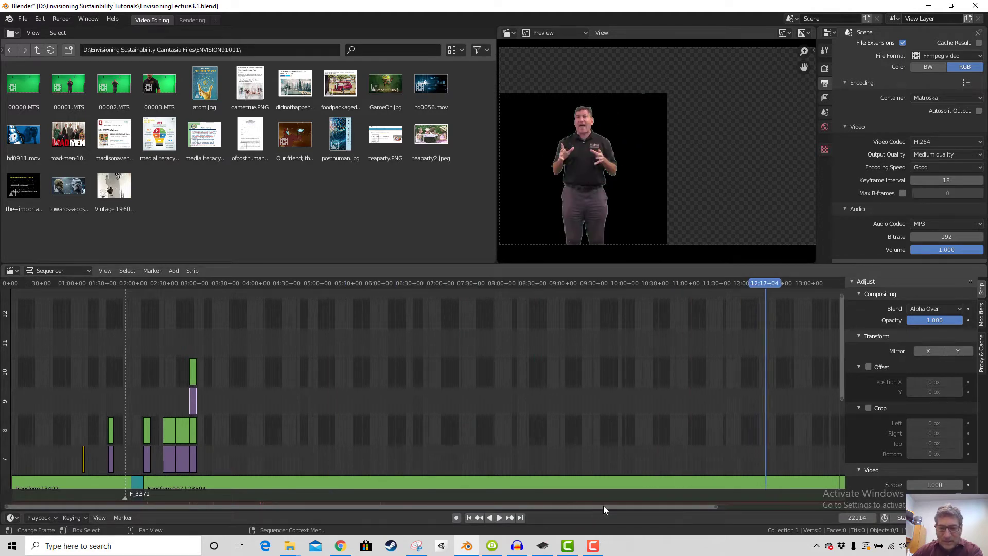
{"action": "left_click_drag", "start_coordinate": [603, 506], "coordinate": [805, 520]}
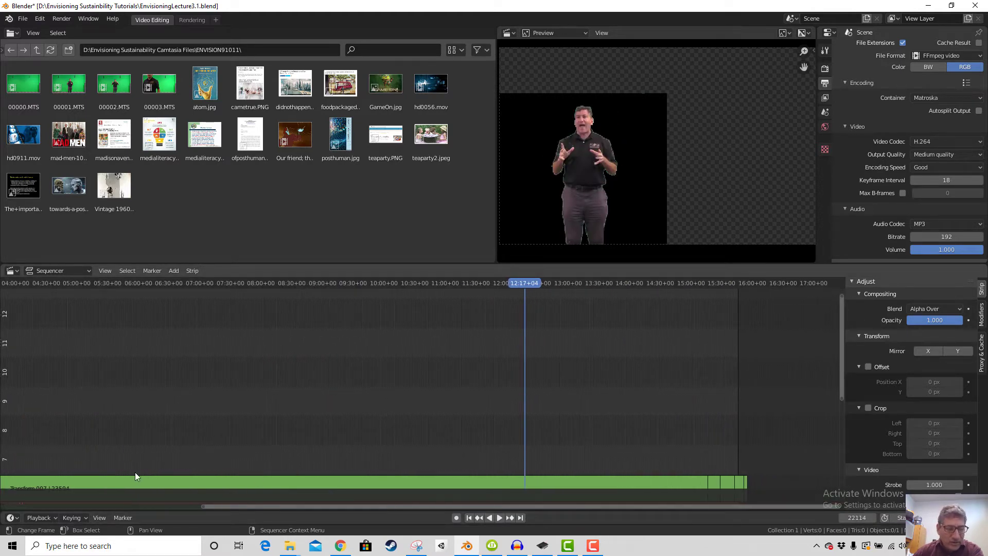
{"action": "scroll", "coordinate": [417, 431], "scroll_direction": "down", "scroll_amount": 3}
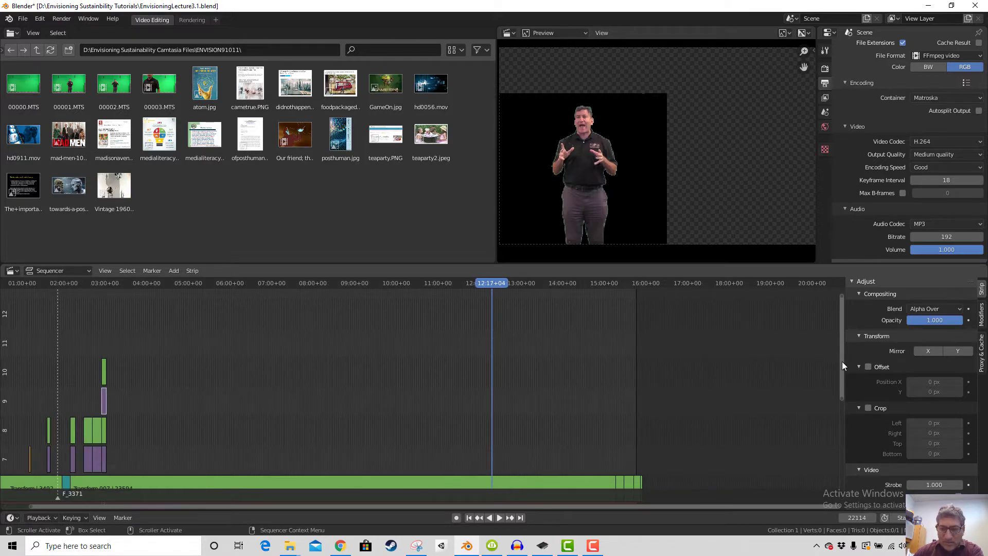
{"action": "left_click_drag", "start_coordinate": [842, 361], "coordinate": [841, 432]}
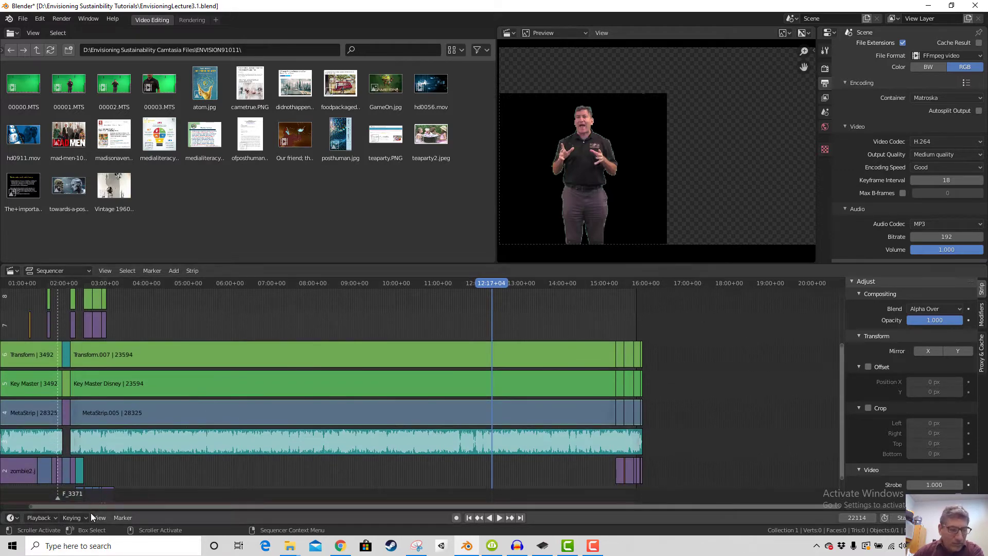
Turn on Audio Scrubbing in the playback options and scrub the lecture footage to about 12:54
{"action": "left_click", "coordinate": [50, 517]}
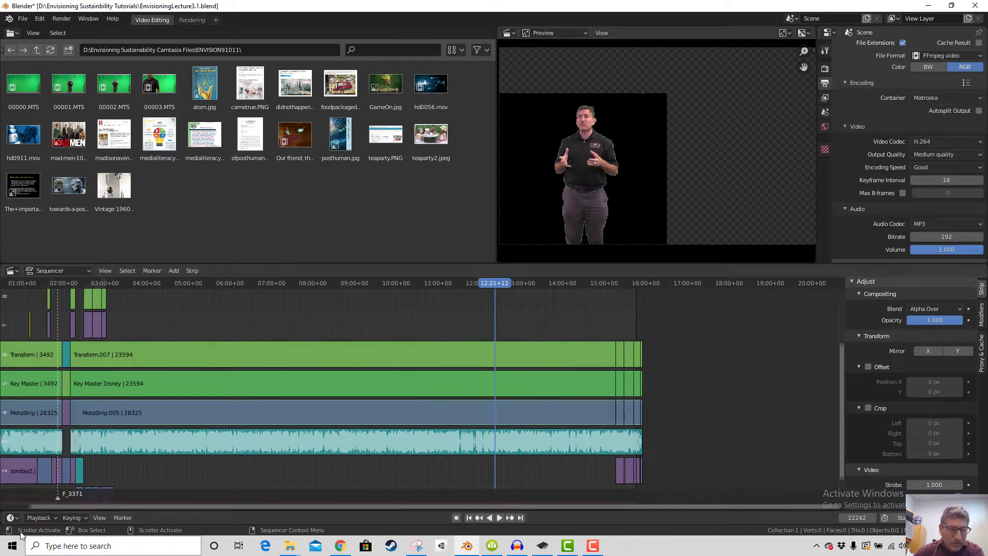
{"action": "left_click", "coordinate": [42, 518]}
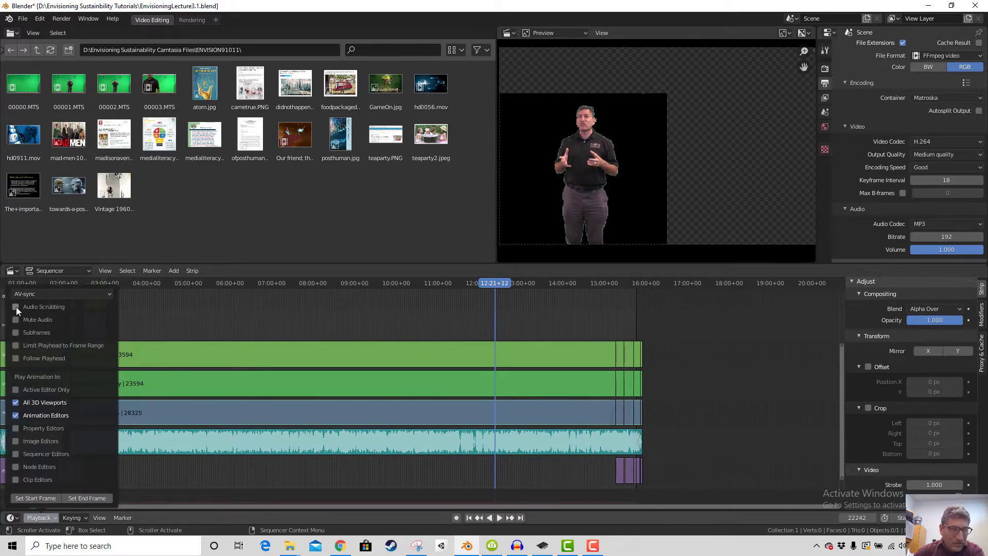
{"action": "left_click_drag", "start_coordinate": [537, 289], "coordinate": [512, 308]}
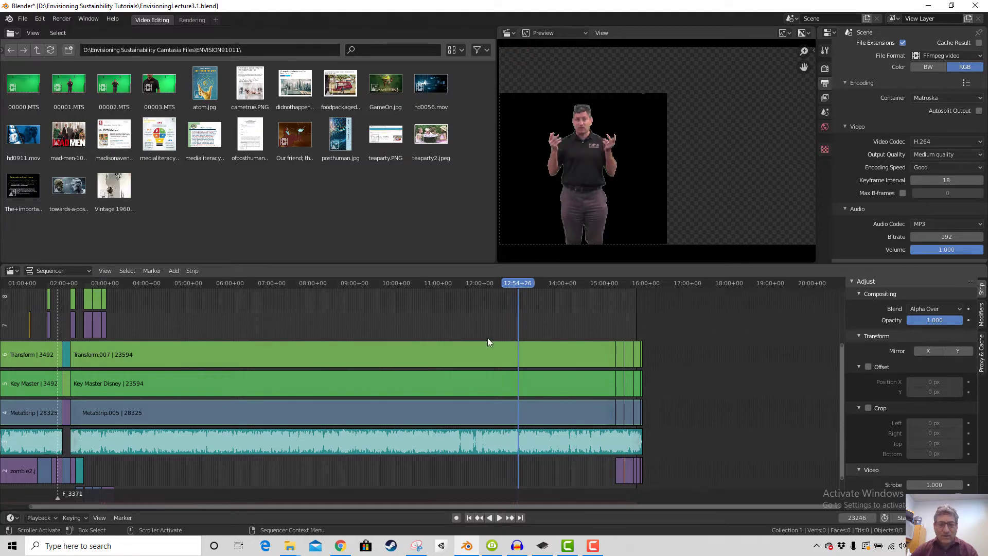
Switch to Chrome, search the lecture transcript for "rotting" and highlight the word "decoupling" in the paragraph above that passage
{"action": "left_click", "coordinate": [340, 545]}
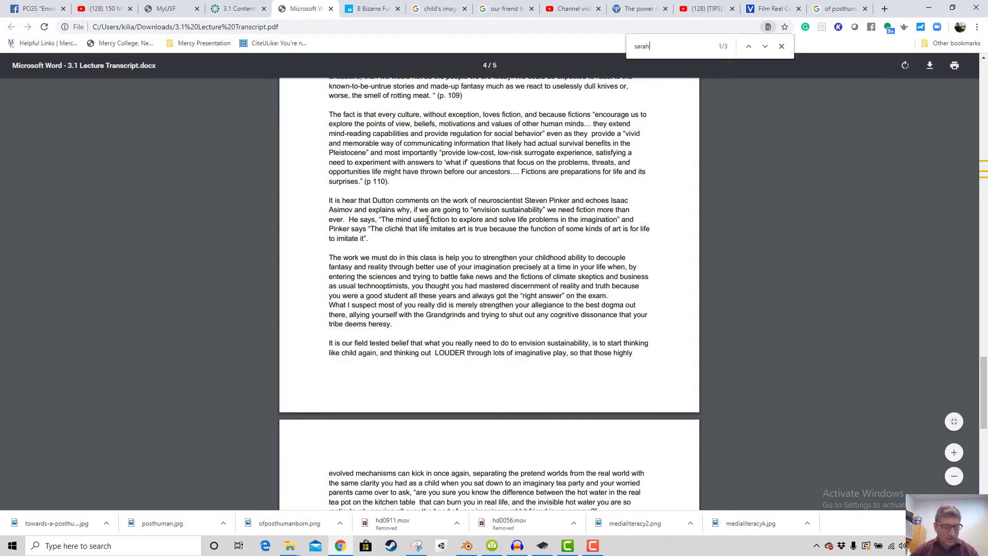
{"action": "type", "text": "rotting"}
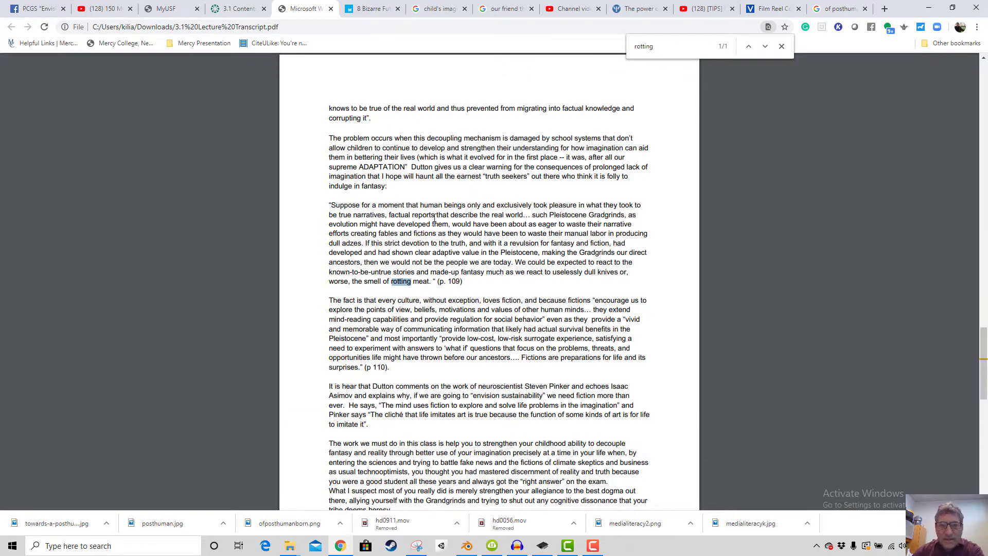
{"action": "scroll", "coordinate": [412, 213], "scroll_direction": "up", "scroll_amount": 1}
{"action": "left_click_drag", "start_coordinate": [432, 188], "coordinate": [439, 189]}
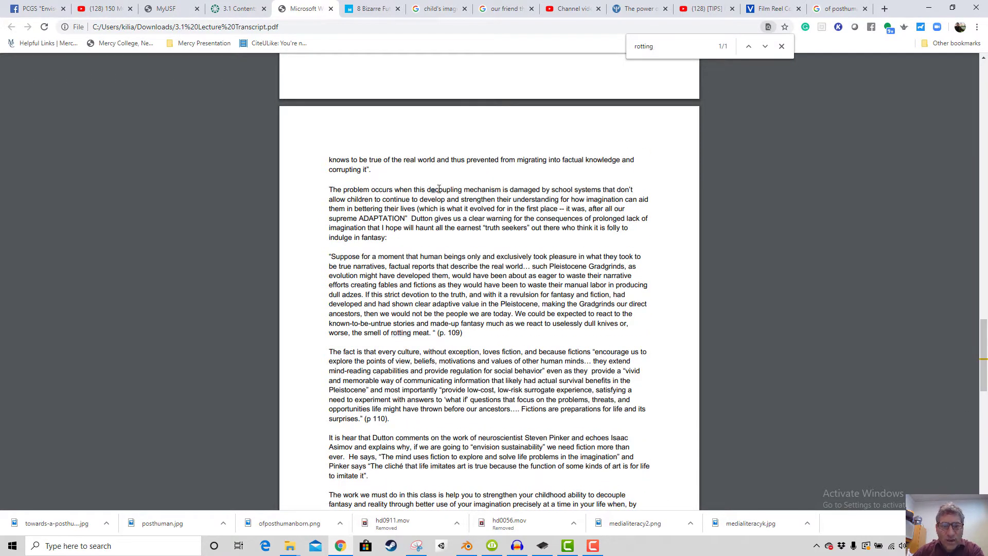
Switch to Blender and play the lecture footage from about 11:10 to 11:14 to hear which passage is spoken
{"action": "left_click", "coordinate": [468, 547]}
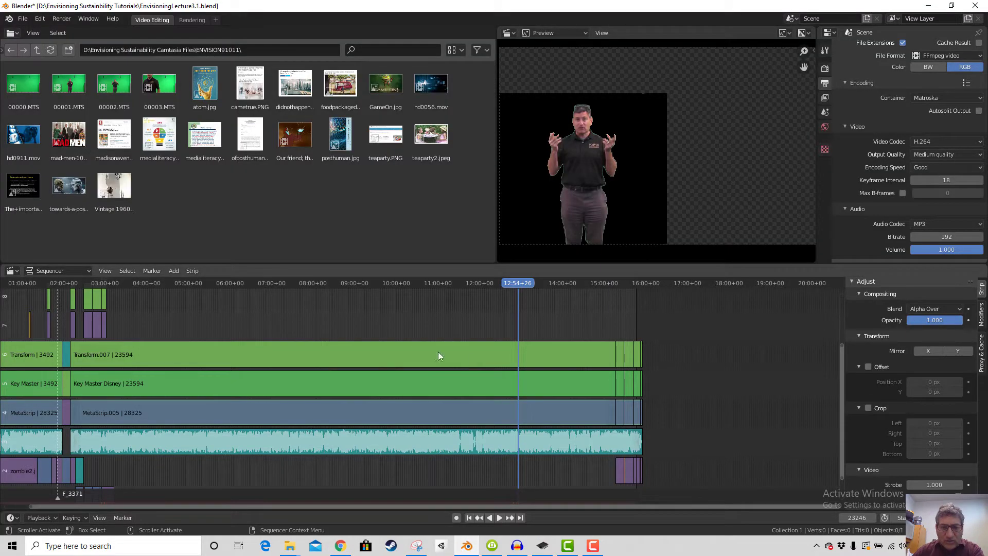
{"action": "left_click", "coordinate": [444, 282]}
{"action": "key", "text": "space"}
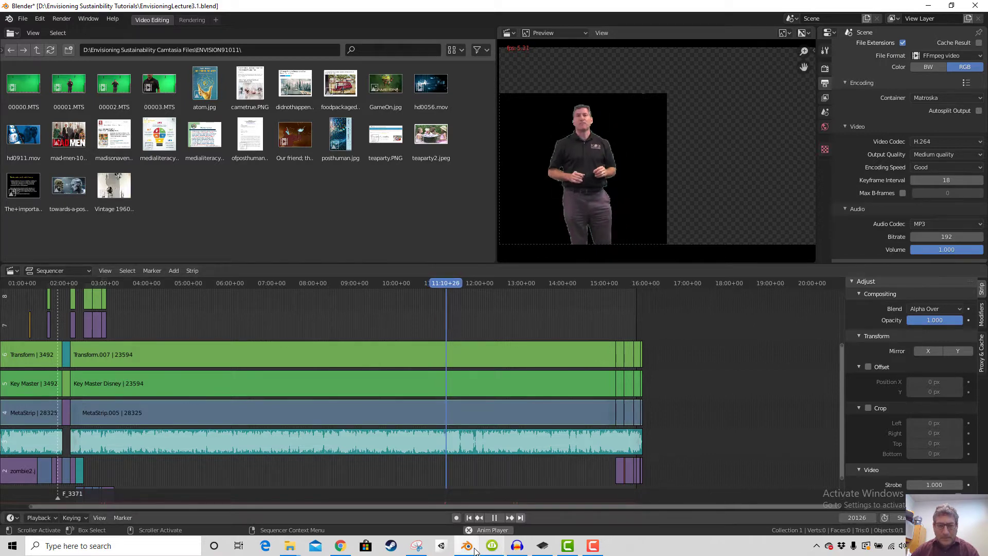
{"action": "mouse_move", "coordinate": [474, 551]}
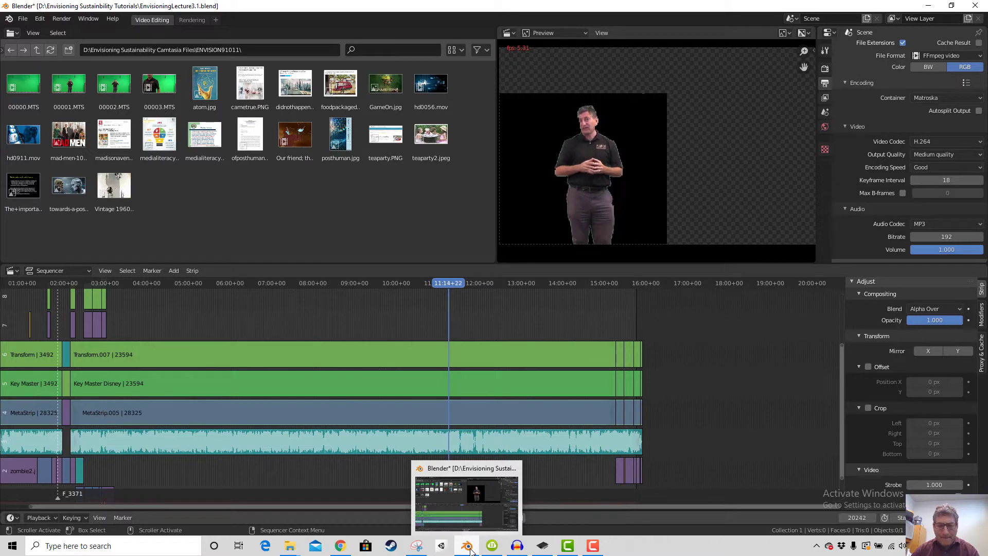
Check the passage before the decoupling paragraph in Chrome's transcript, and play the lecture in Blender up to about 11:34
{"action": "left_click", "coordinate": [340, 545]}
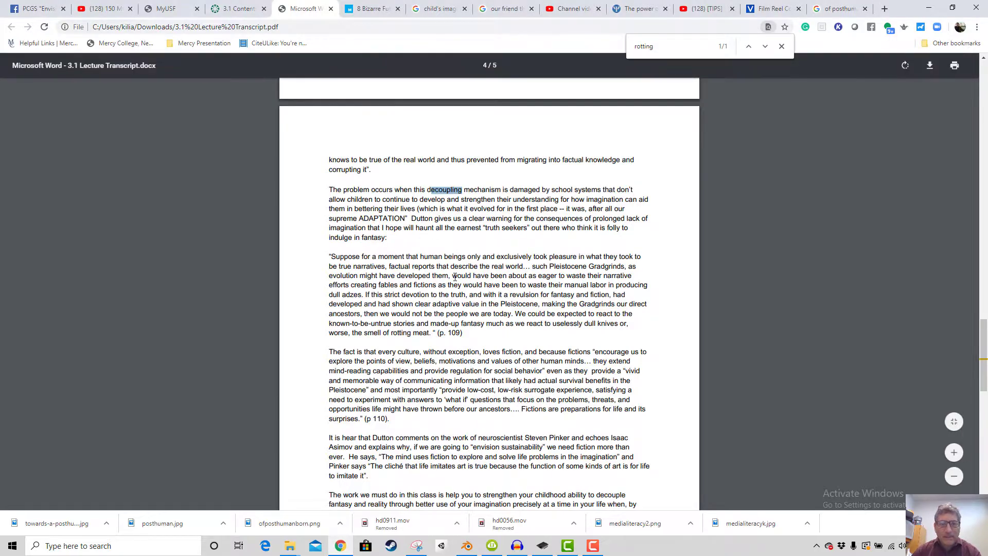
{"action": "scroll", "coordinate": [454, 278], "scroll_direction": "up", "scroll_amount": 2}
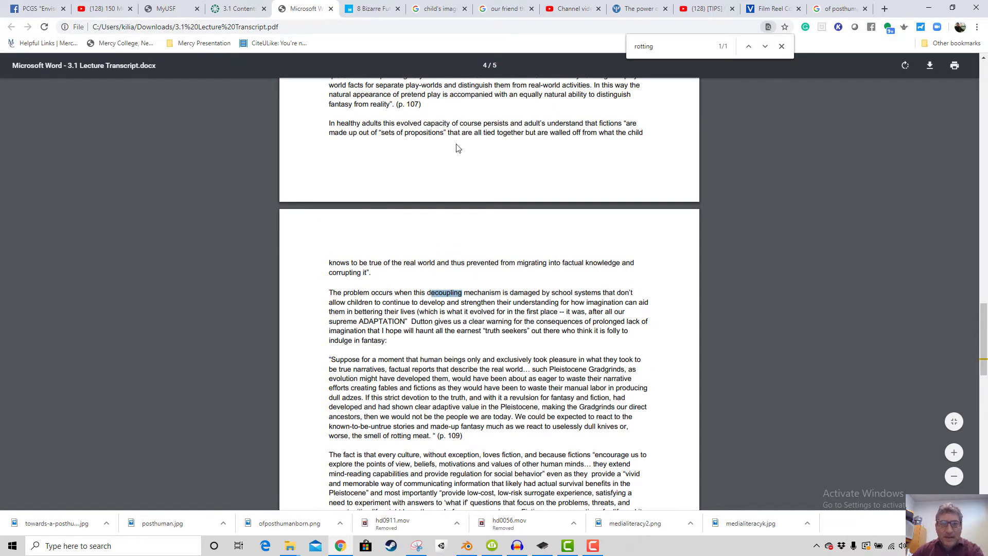
{"action": "left_click", "coordinate": [466, 546]}
{"action": "mouse_move", "coordinate": [456, 282]}
{"action": "left_mouse_down"}
{"action": "mouse_move", "coordinate": [448, 283]}
{"action": "mouse_move", "coordinate": [457, 288]}
{"action": "left_mouse_up"}
{"action": "key", "text": "space"}
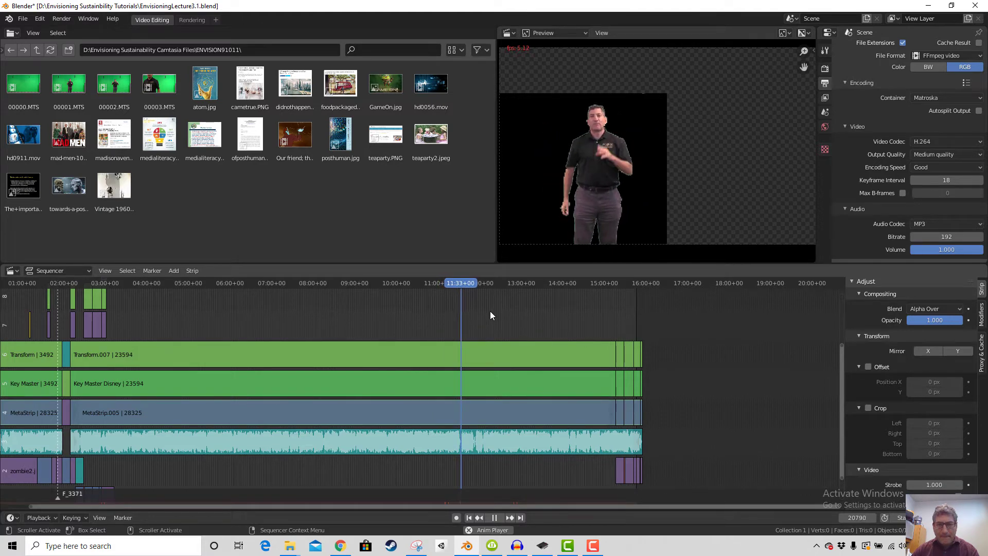
{"action": "key", "text": "space"}
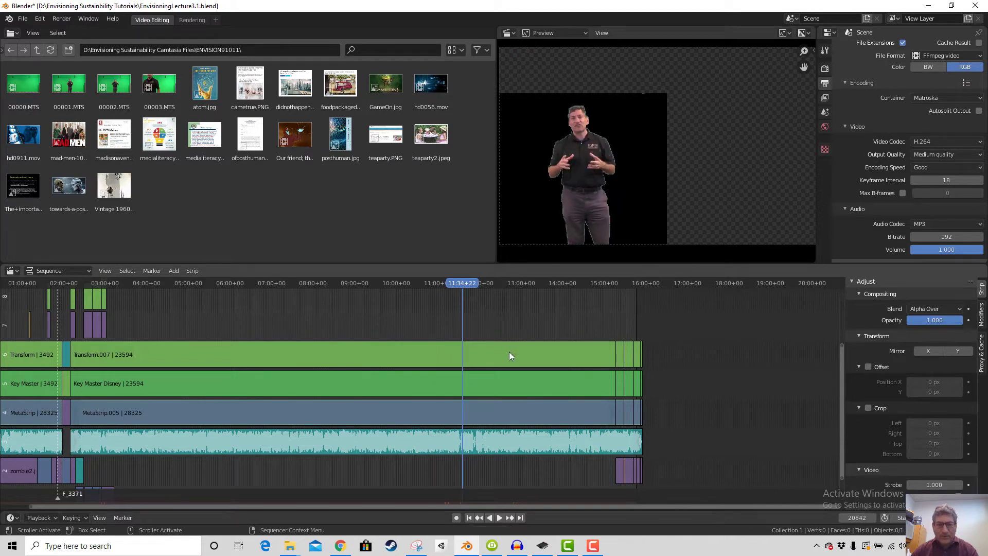
Move the playhead back to 11:32+12, where the decoupling passage begins, and add a timeline marker there
{"action": "scroll", "coordinate": [479, 433], "scroll_direction": "up", "scroll_amount": 8}
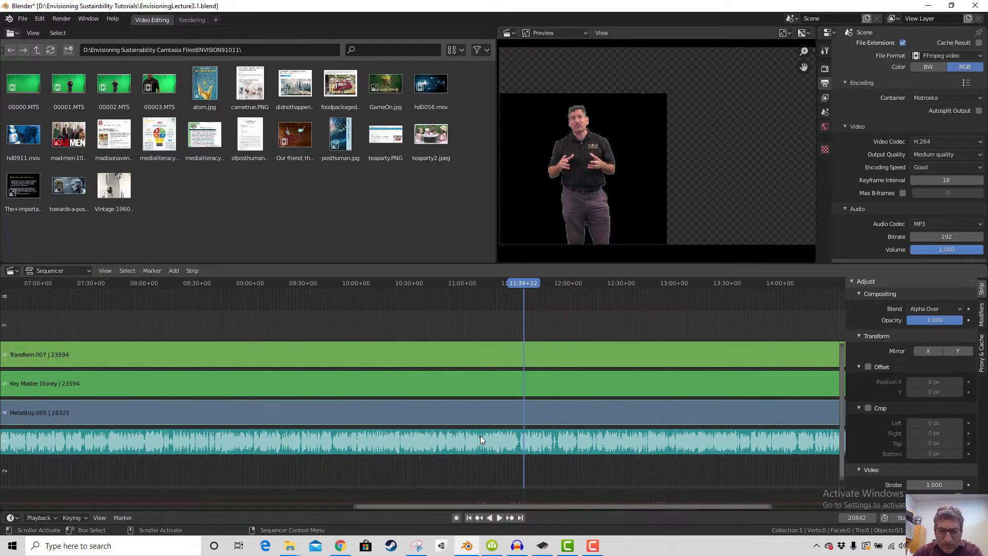
{"action": "key", "text": "space"}
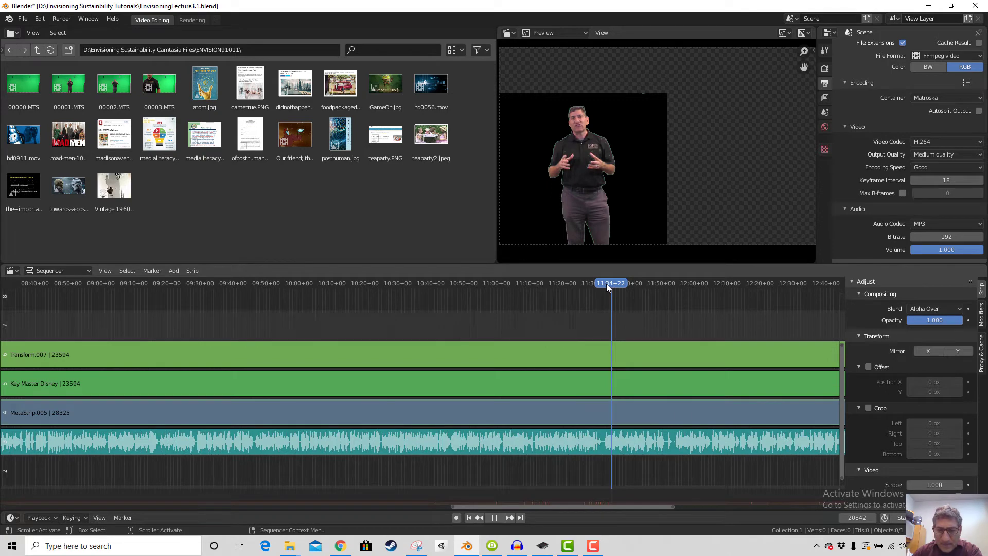
{"action": "left_click", "coordinate": [601, 284]}
{"action": "key", "text": "space"}
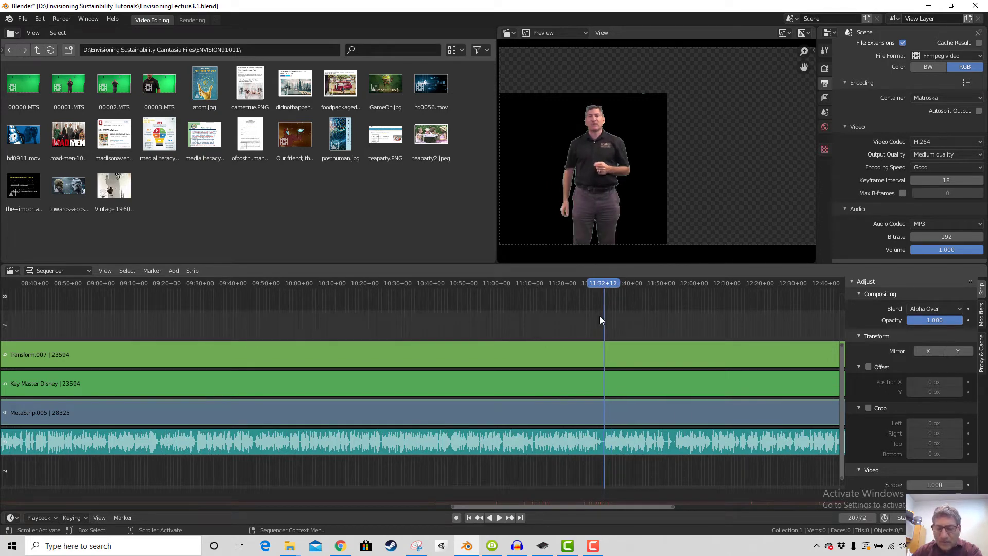
{"action": "left_click_drag", "start_coordinate": [843, 384], "coordinate": [844, 411]}
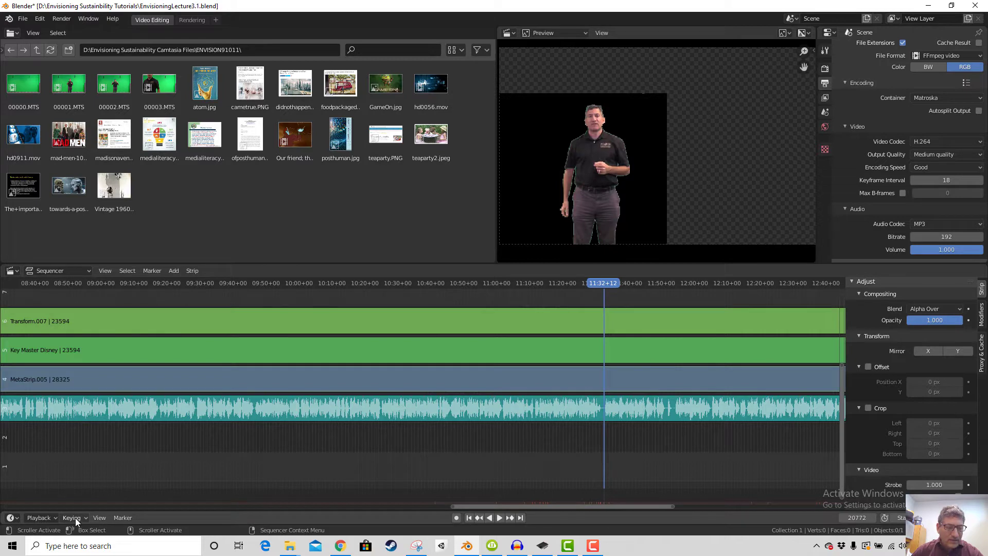
{"action": "left_click", "coordinate": [121, 517]}
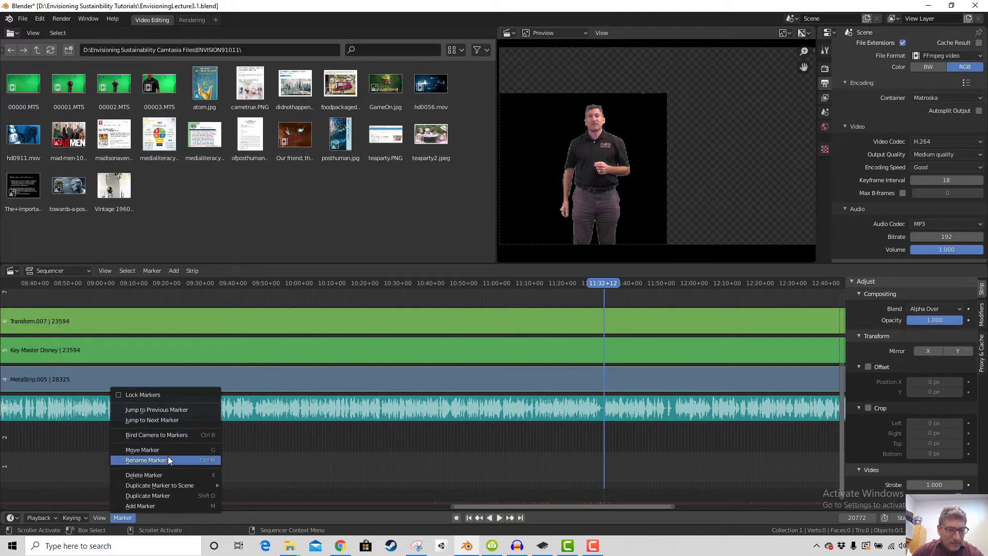
{"action": "left_click", "coordinate": [166, 505]}
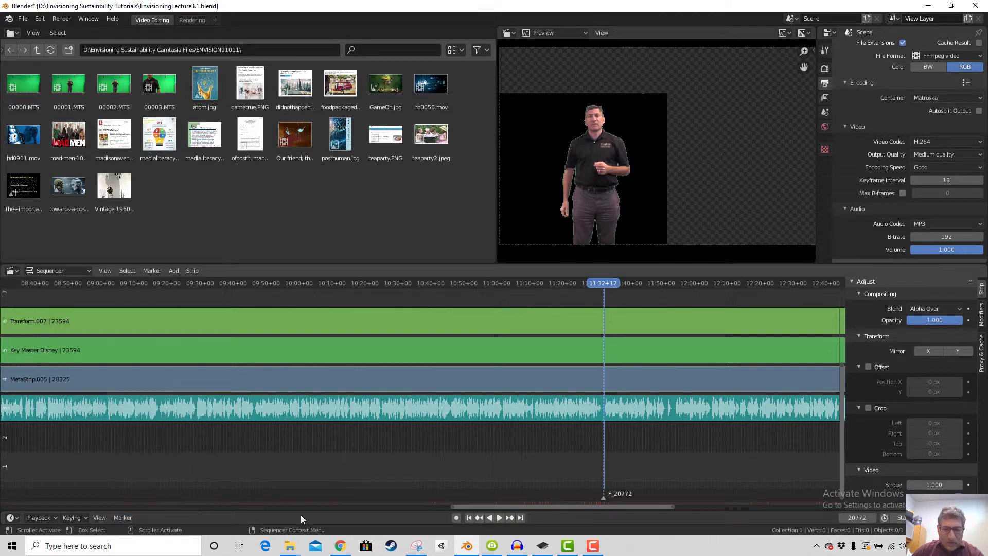
{"action": "left_click", "coordinate": [620, 497]}
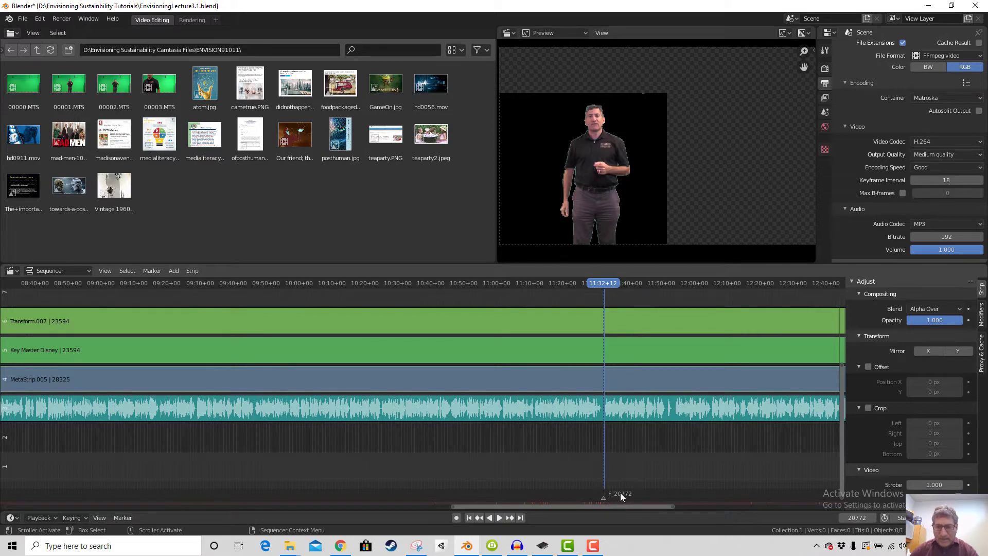
{"action": "scroll", "coordinate": [916, 330], "scroll_direction": "up", "scroll_amount": 1}
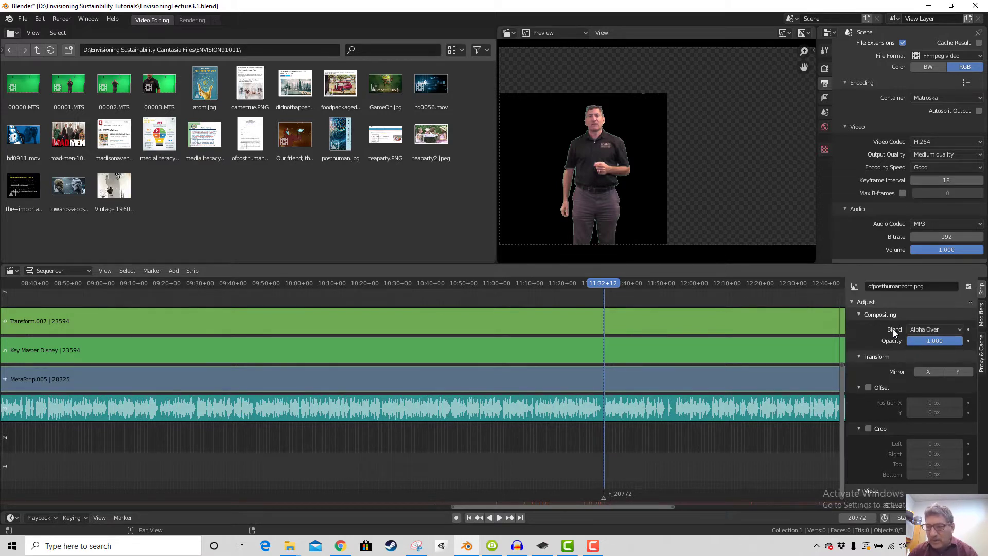
{"action": "right_click", "coordinate": [616, 494]}
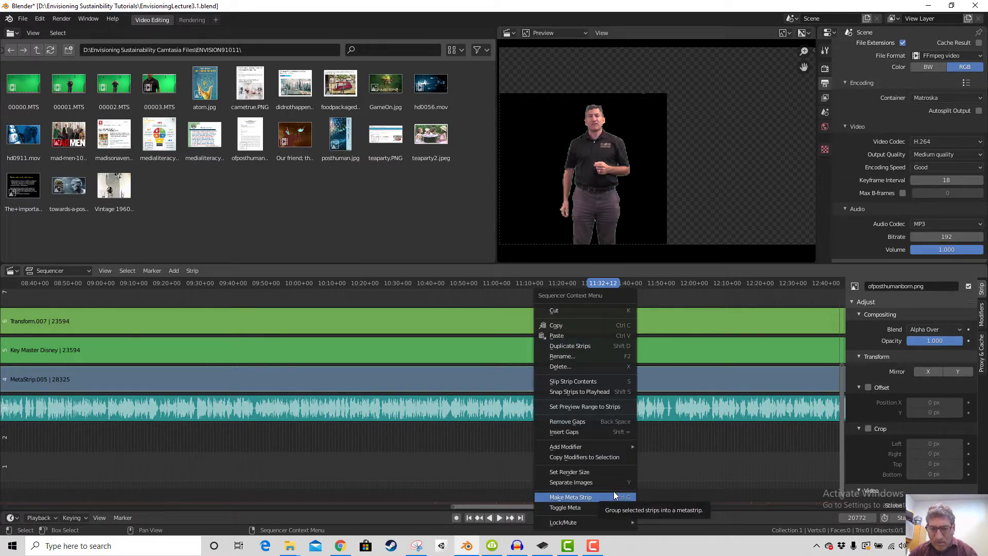
{"action": "left_click", "coordinate": [575, 356]}
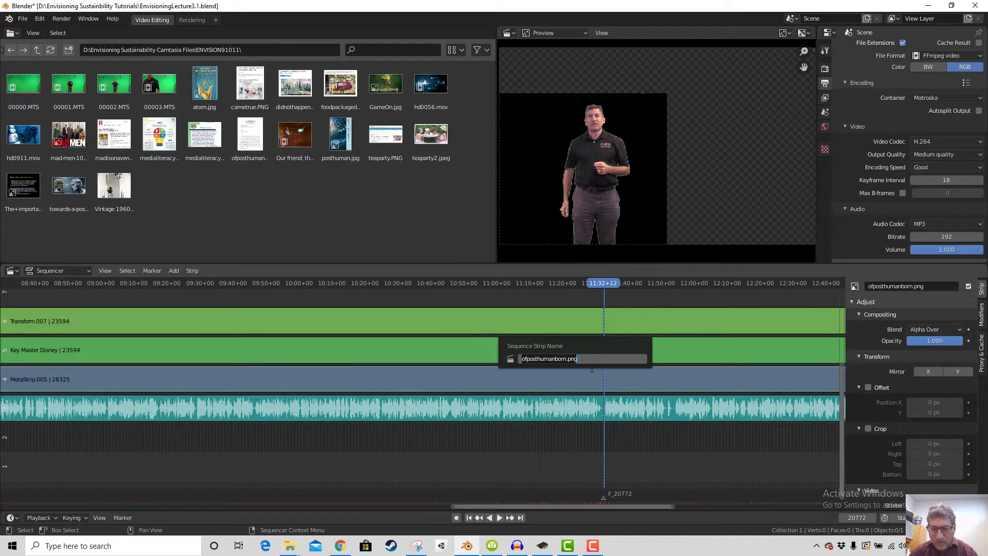
{"action": "left_click", "coordinate": [648, 457]}
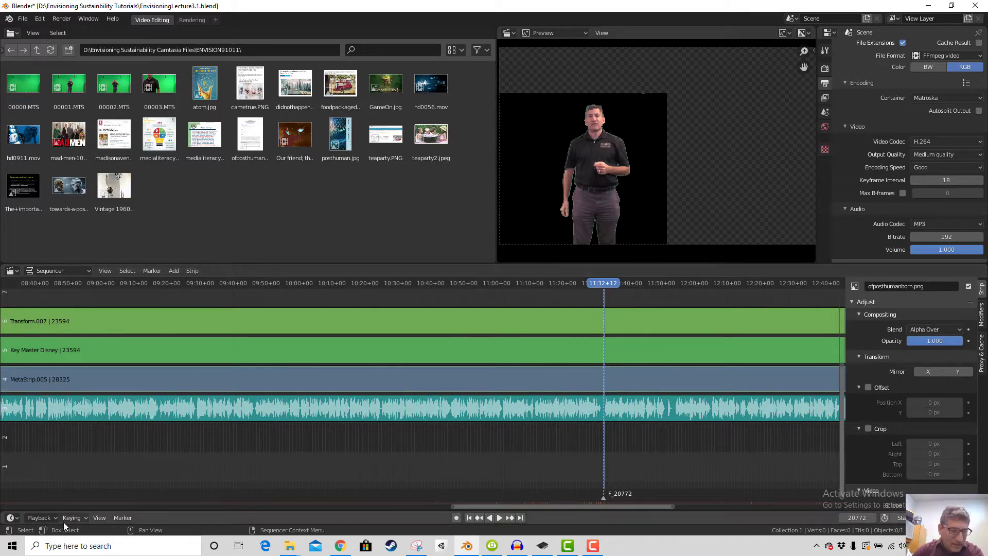
Rename the timeline marker at 11:32+12 as "Decoupling"
{"action": "left_click", "coordinate": [116, 518]}
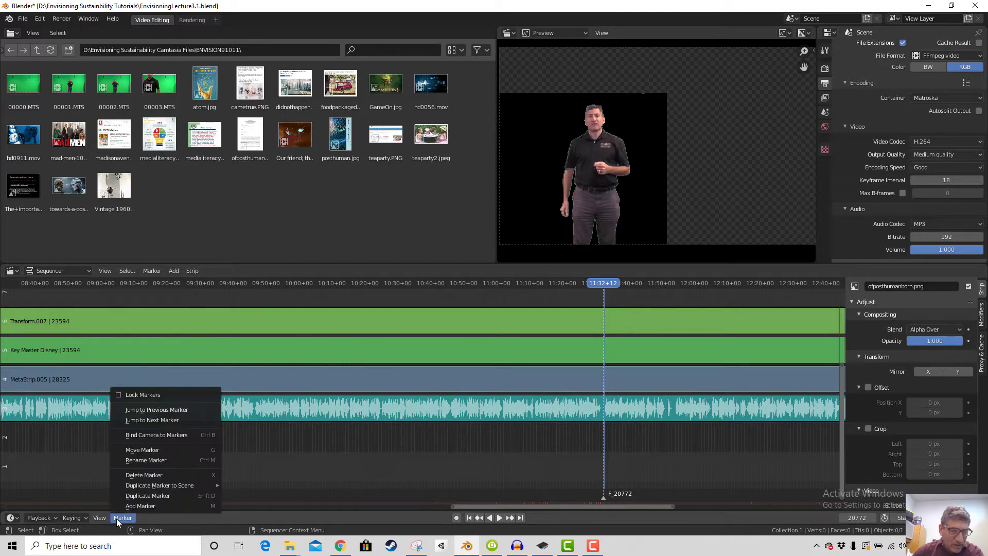
{"action": "left_click", "coordinate": [151, 460]}
{"action": "type", "text": "Deco"}
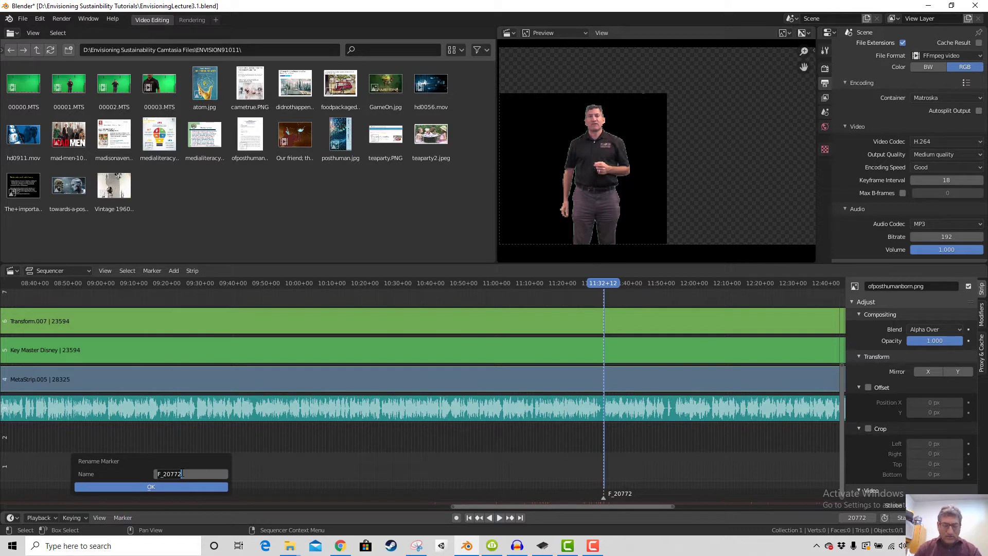
{"action": "type", "text": "upli"}
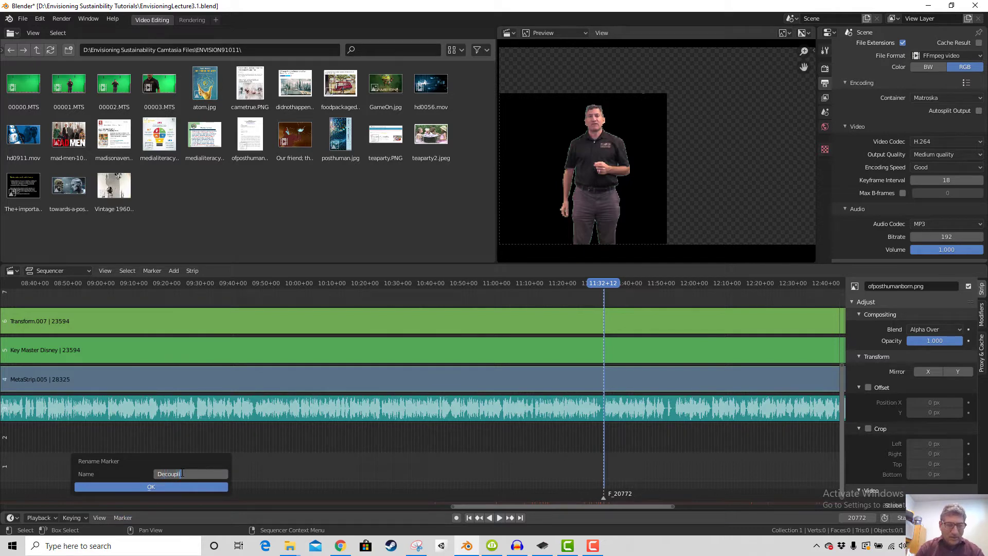
{"action": "type", "text": "ng"}
{"action": "key", "text": "Return"}
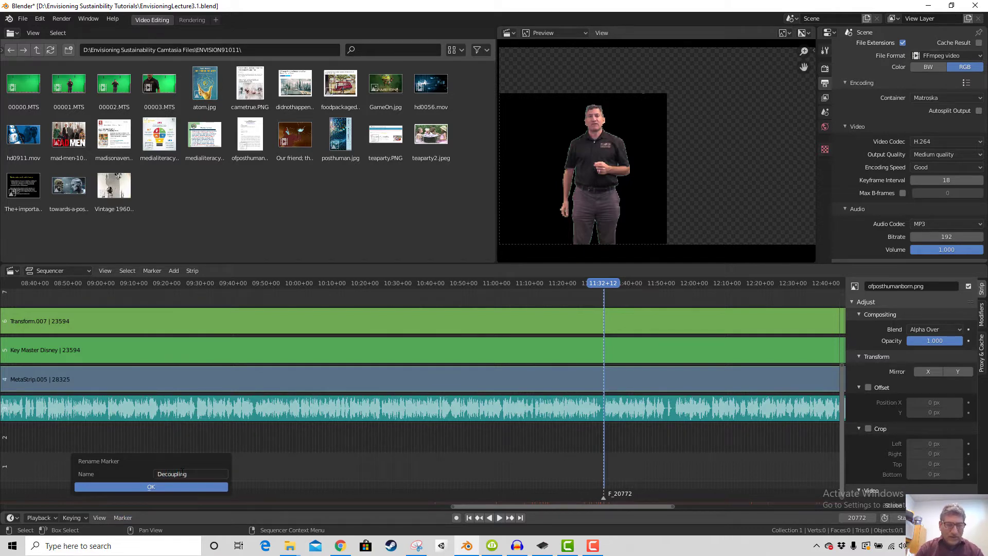
{"action": "left_click", "coordinate": [148, 487]}
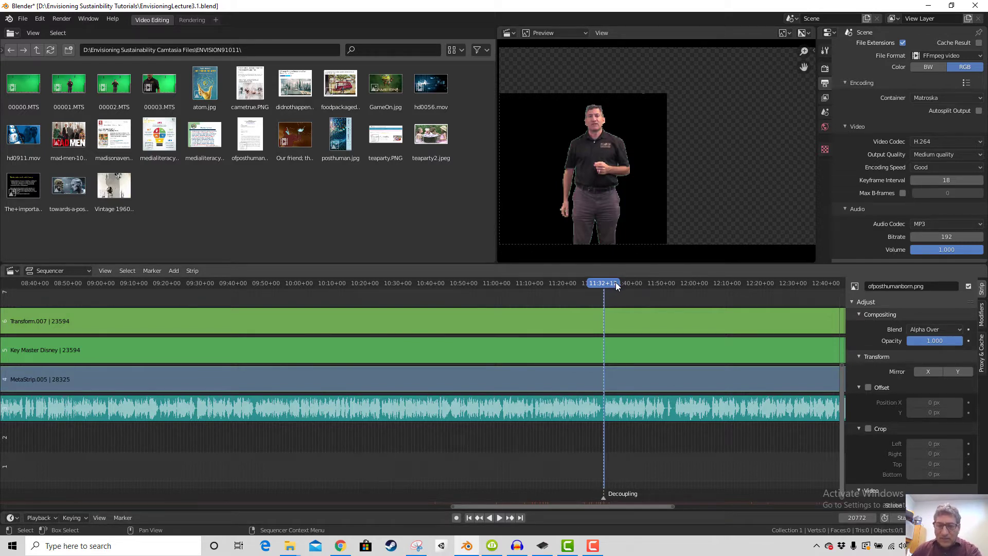
Play the lecture footage around the Decoupling marker, and add a timeline marker ahead of it at 11:01+29
{"action": "key", "text": "space"}
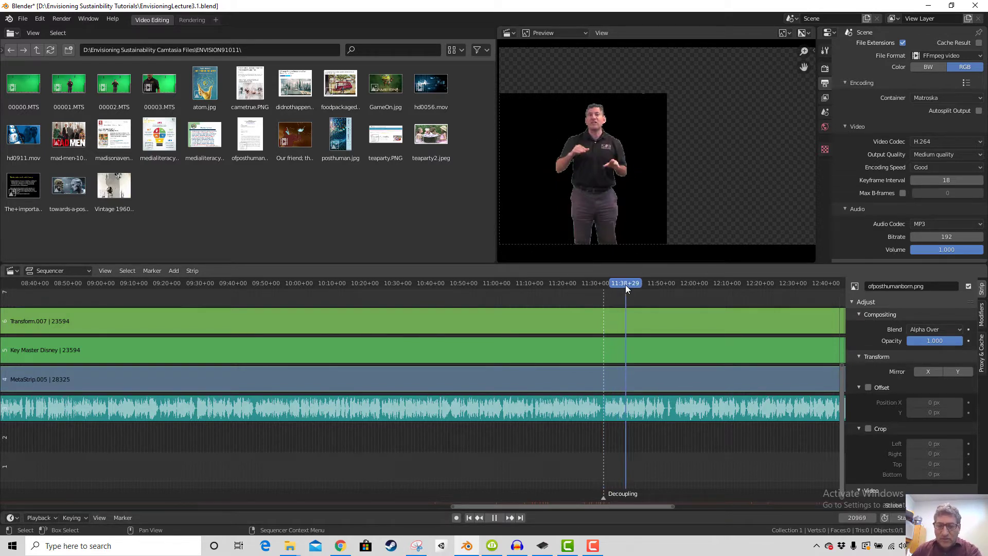
{"action": "left_click_drag", "start_coordinate": [554, 289], "coordinate": [502, 310]}
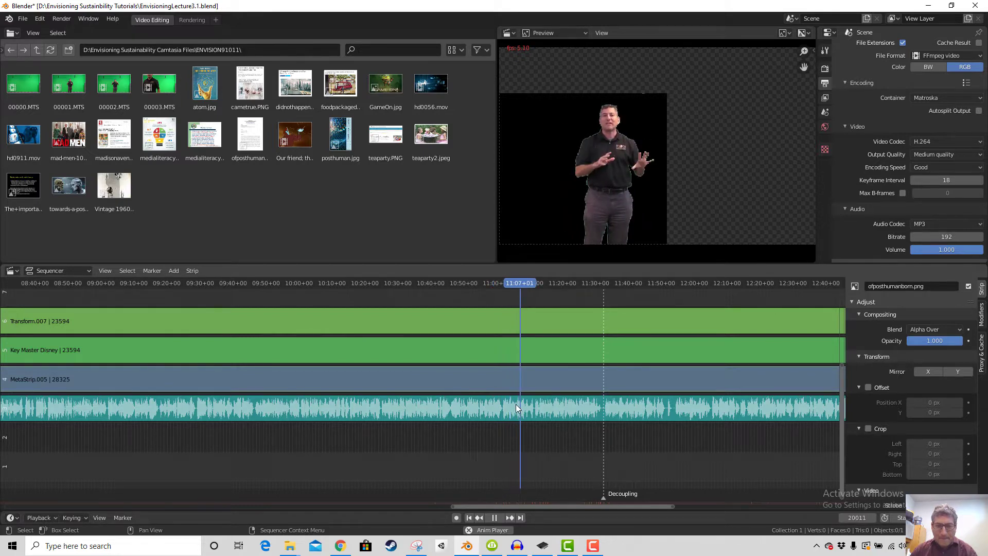
{"action": "key", "text": "space"}
{"action": "left_click", "coordinate": [503, 283]}
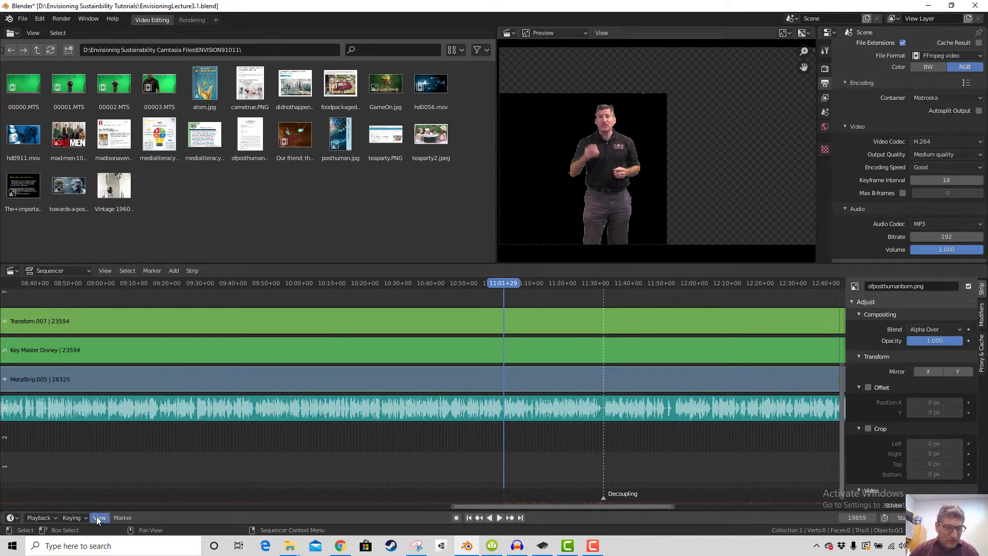
{"action": "key", "text": "m"}
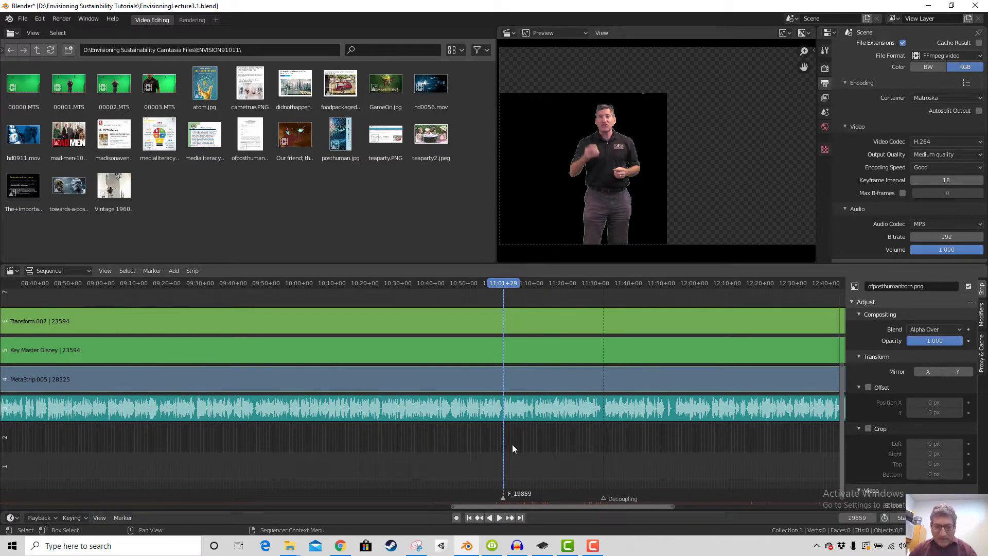
{"action": "right_click", "coordinate": [504, 498]}
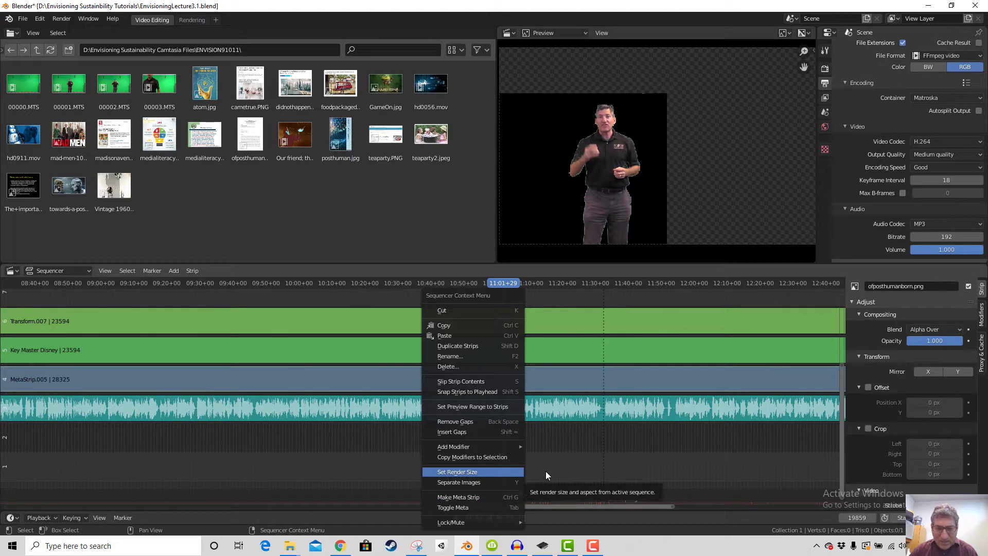
{"action": "right_click", "coordinate": [502, 498]}
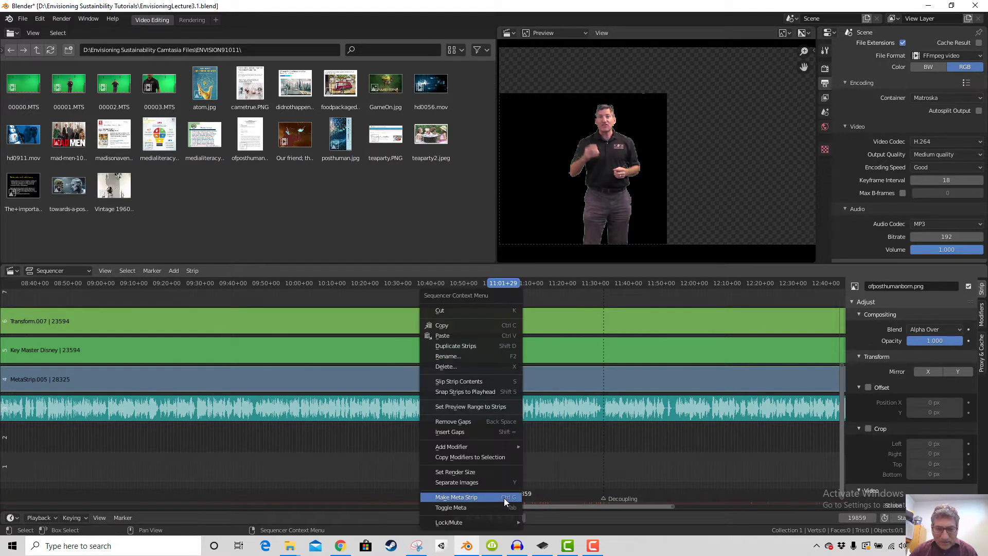
{"action": "left_click", "coordinate": [489, 356]}
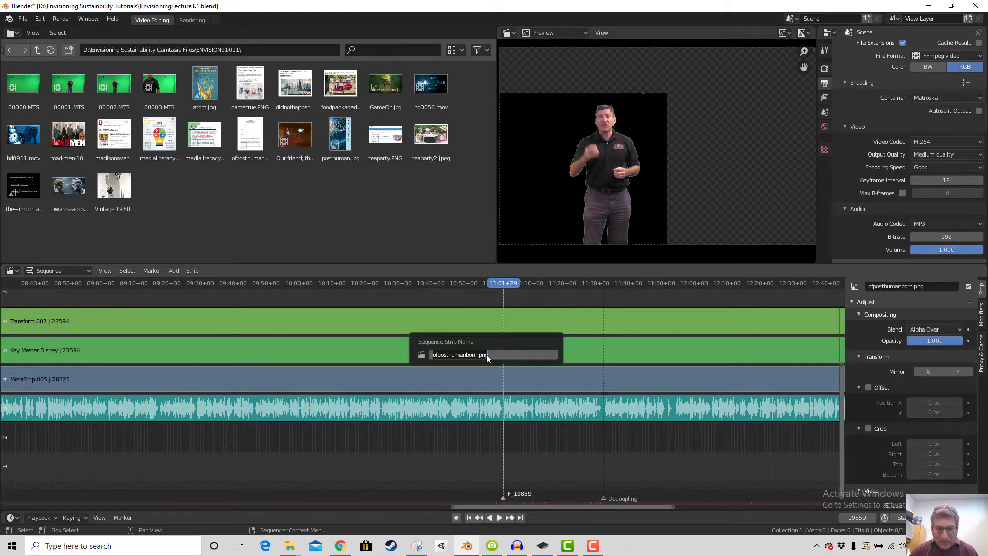
{"action": "left_click", "coordinate": [599, 452]}
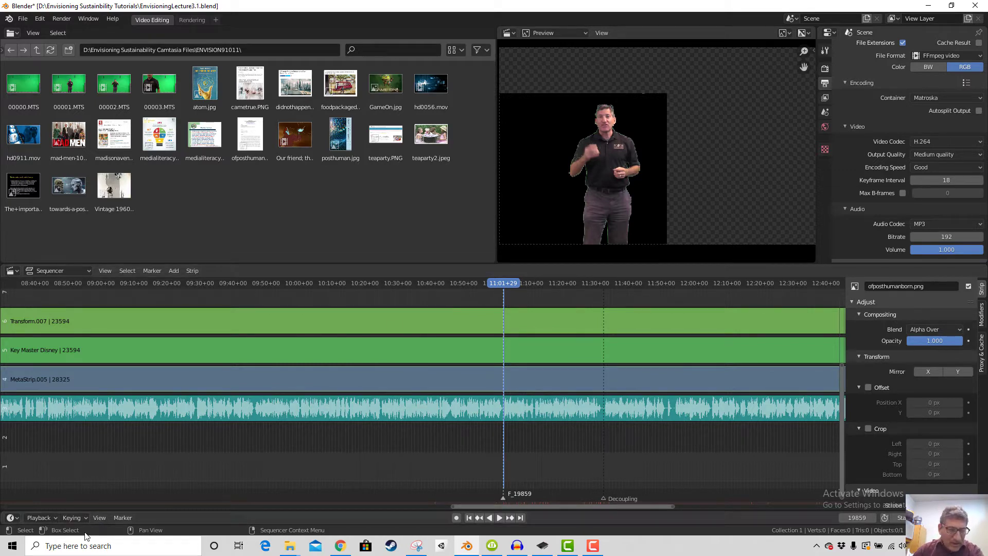
Rename the timeline marker at 11:01+29 as "pretend play"
{"action": "left_click", "coordinate": [124, 518]}
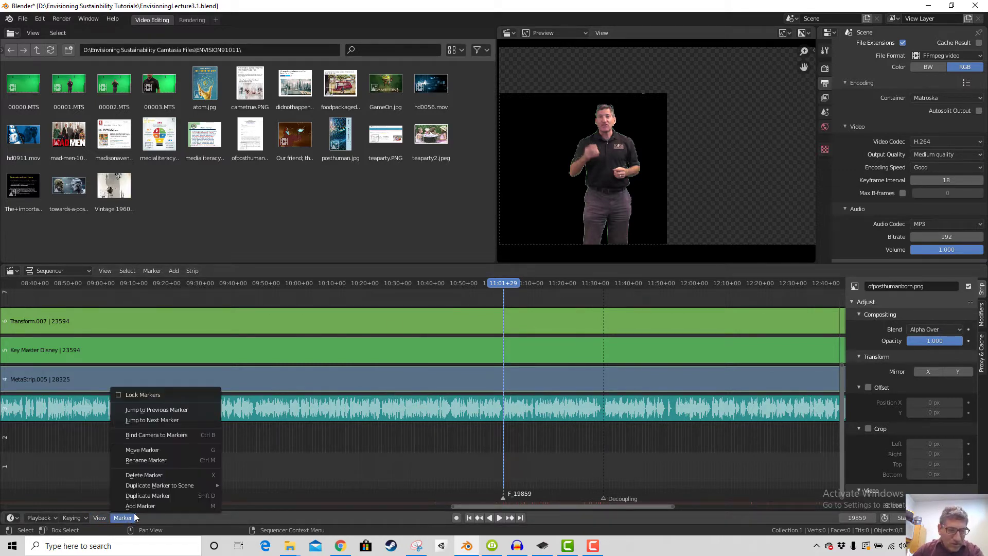
{"action": "left_click", "coordinate": [205, 459]}
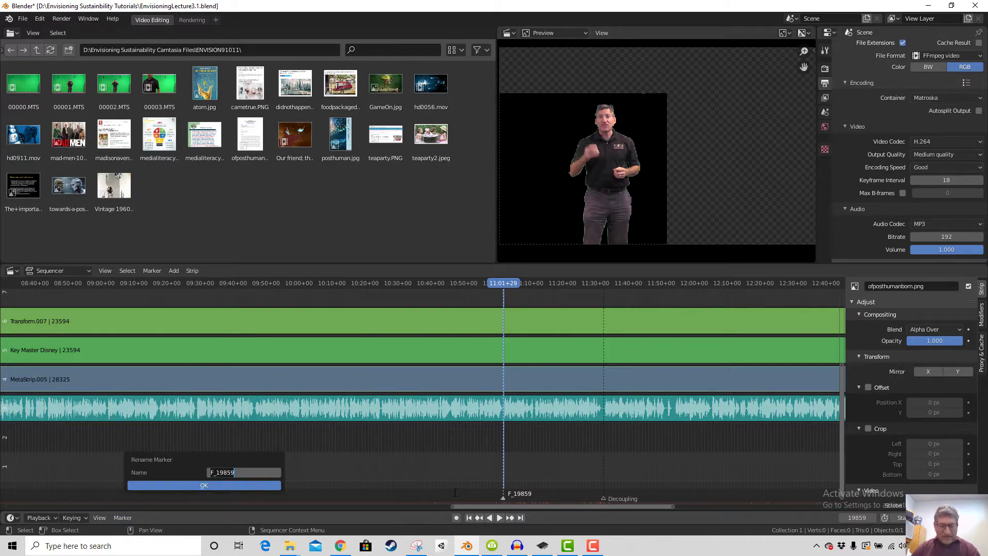
{"action": "type", "text": "prentend play"}
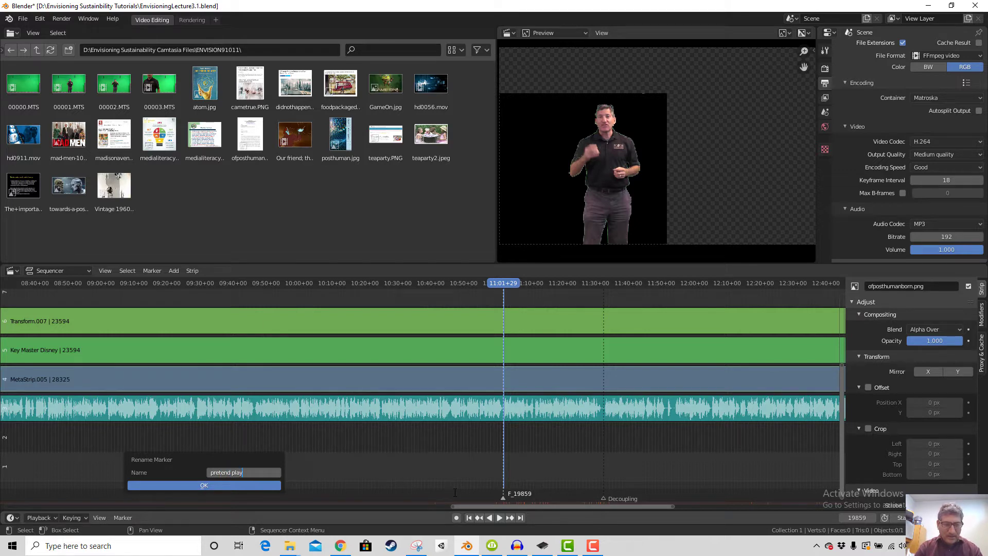
{"action": "key", "text": "Return"}
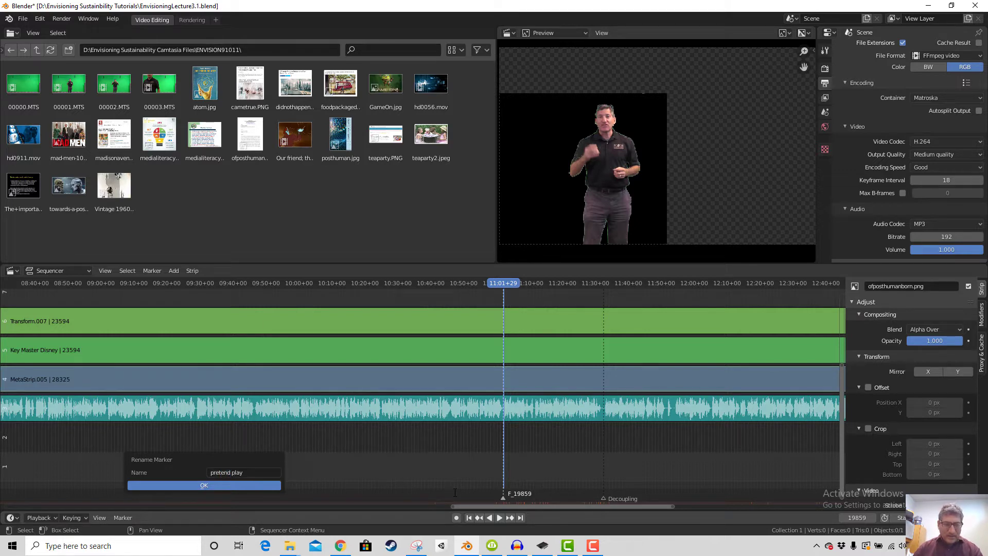
{"action": "left_click", "coordinate": [257, 486]}
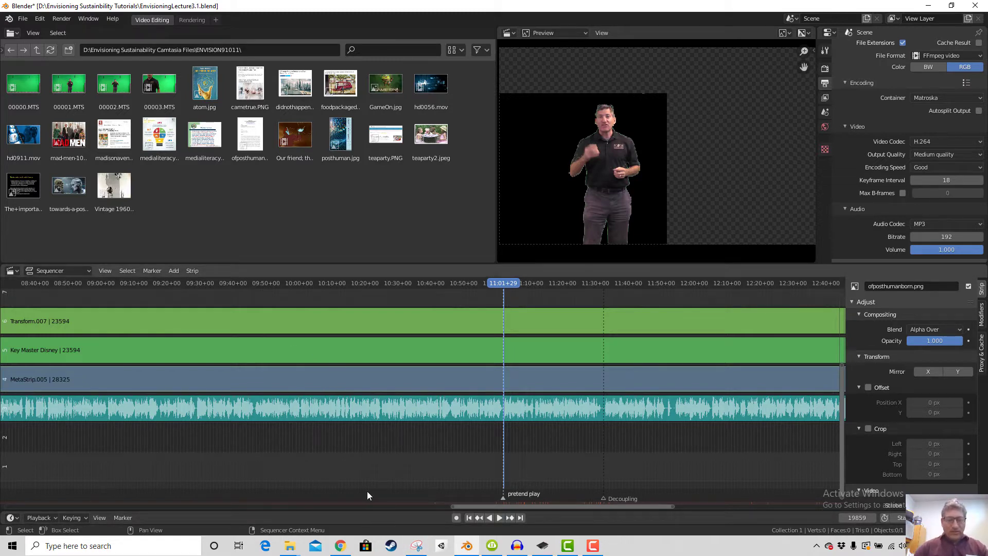
Play the footage ahead of the pretend play marker up to 10:48+17 and add a timeline marker there
{"action": "left_click", "coordinate": [448, 286]}
{"action": "key", "text": "space"}
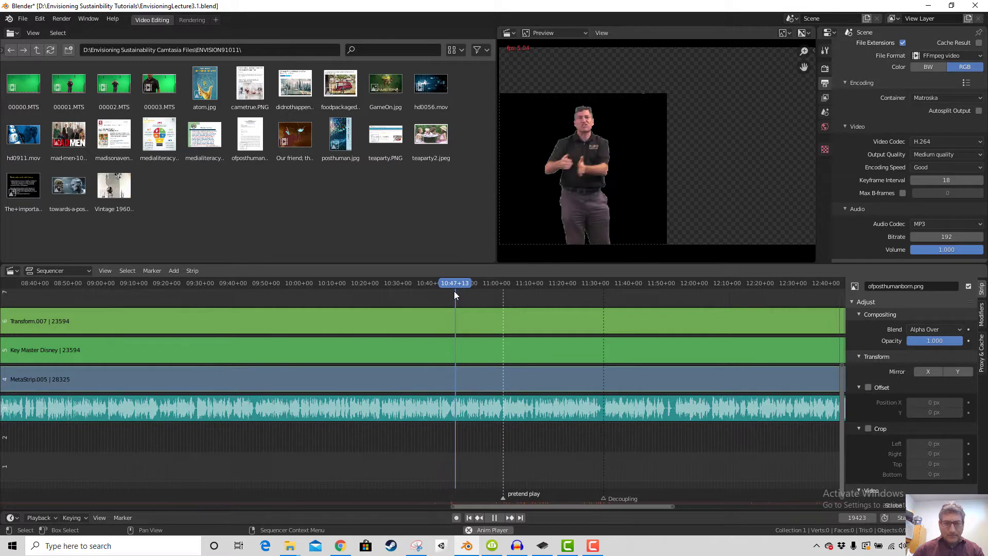
{"action": "key", "text": "space"}
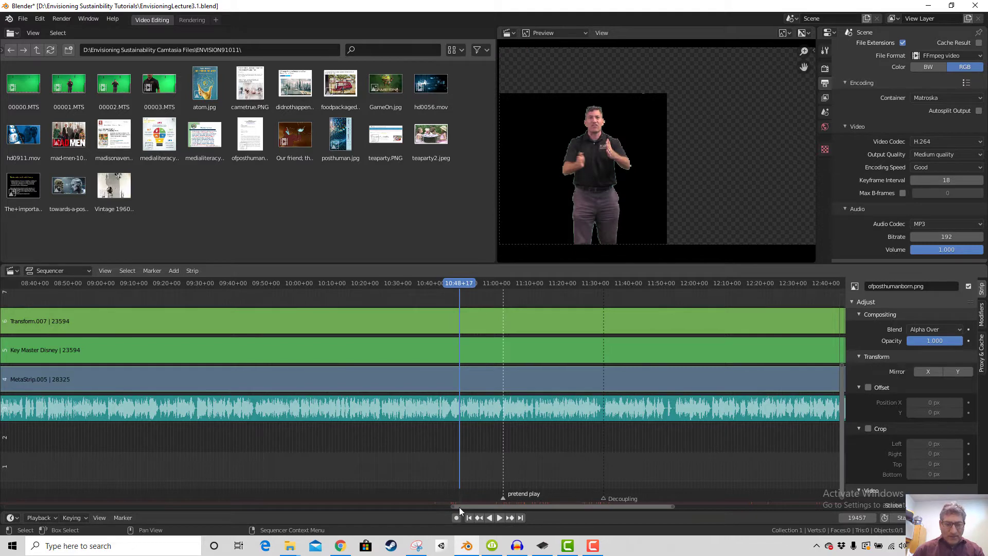
{"action": "key", "text": "m"}
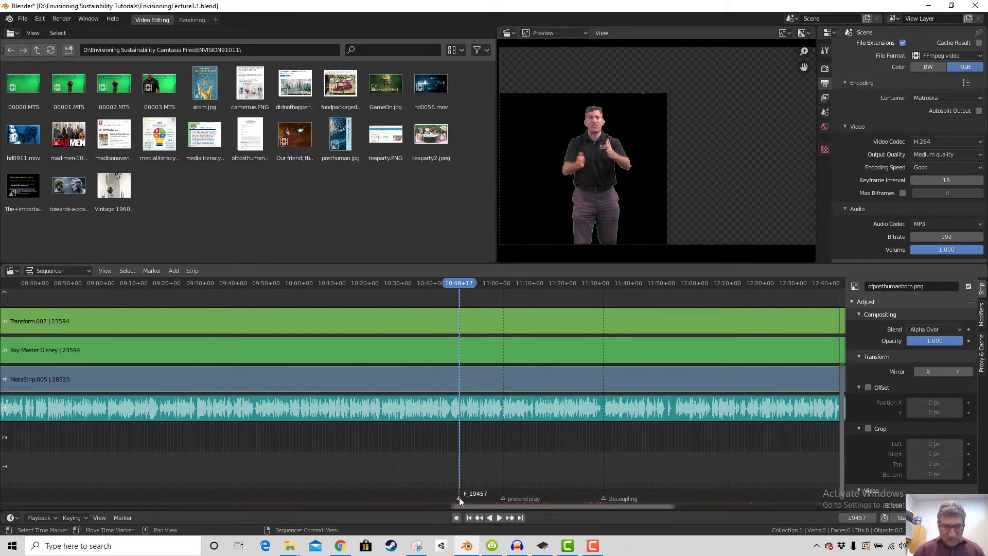
{"action": "left_click", "coordinate": [118, 517]}
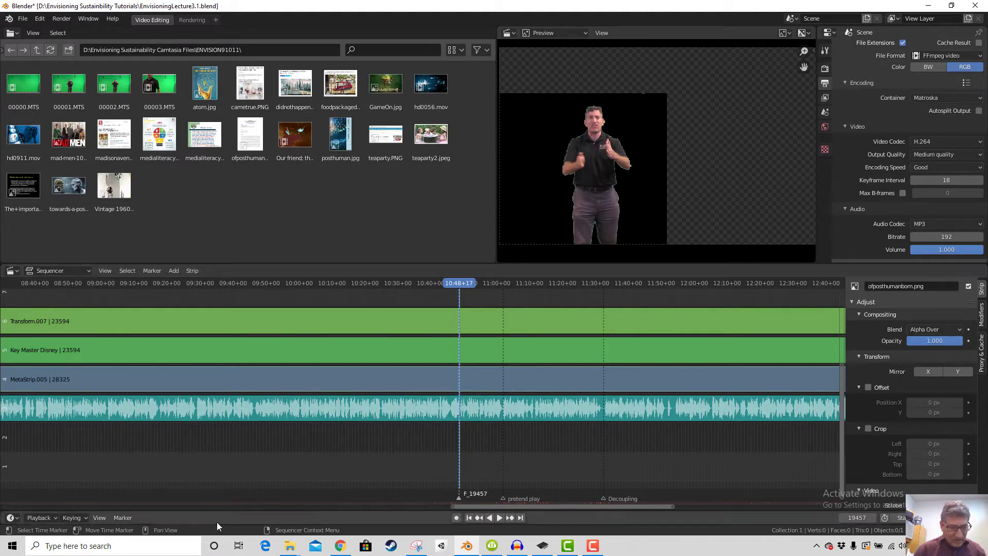
{"action": "left_click", "coordinate": [121, 517]}
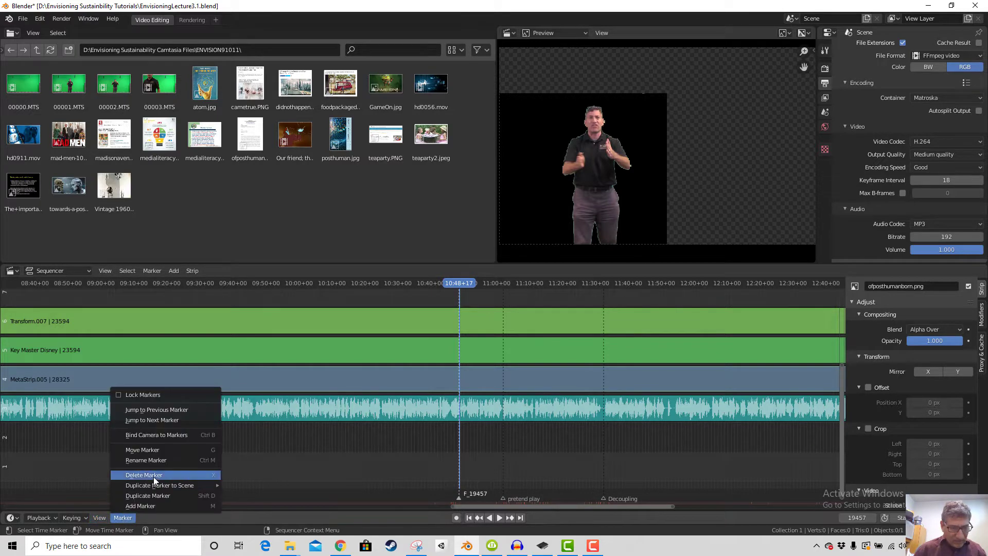
{"action": "left_click", "coordinate": [175, 458]}
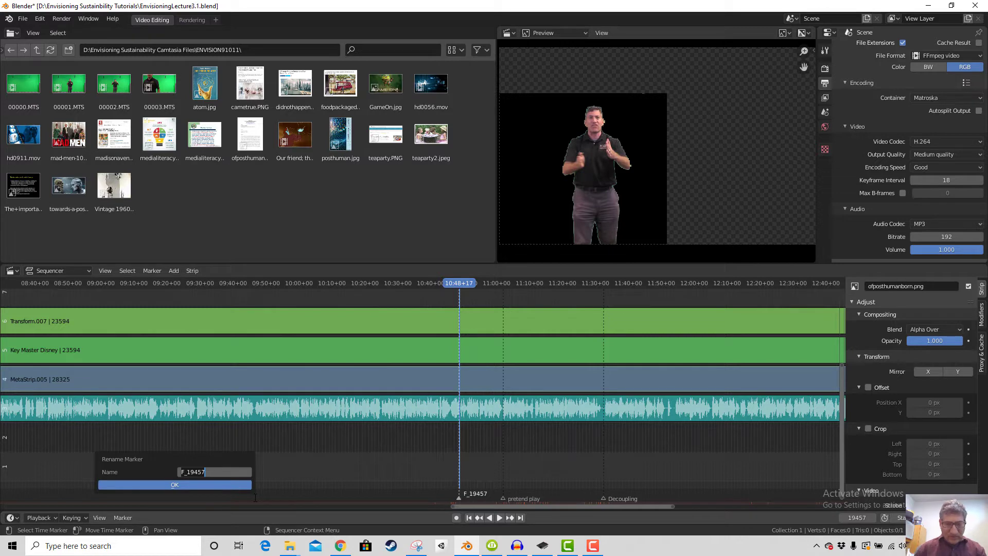
{"action": "key", "text": "Return"}
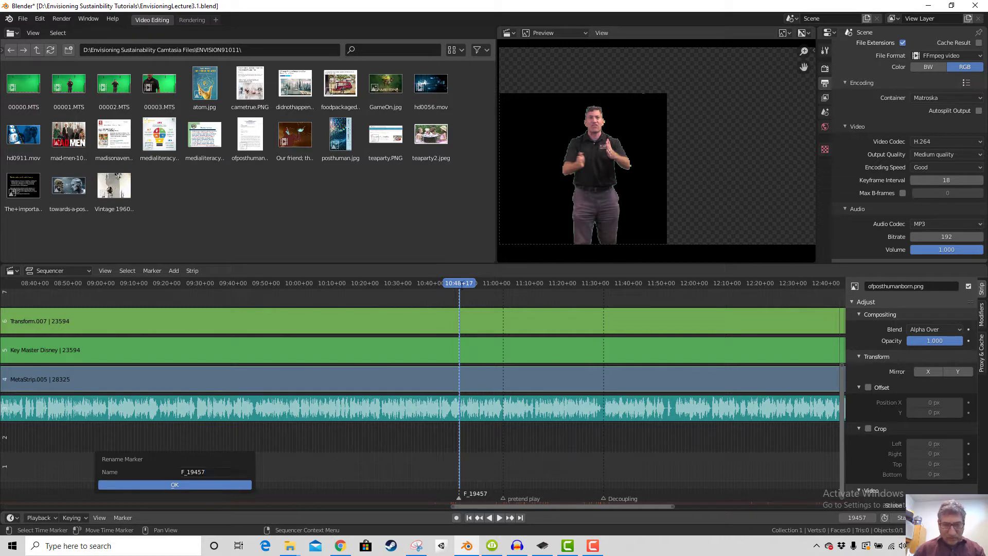
Replay the footage just after the 10:48+17 marker and move that marker to 10:50+25
{"action": "left_click", "coordinate": [464, 283]}
{"action": "key", "text": "space"}
{"action": "key", "text": "space"}
{"action": "left_click", "coordinate": [457, 284]}
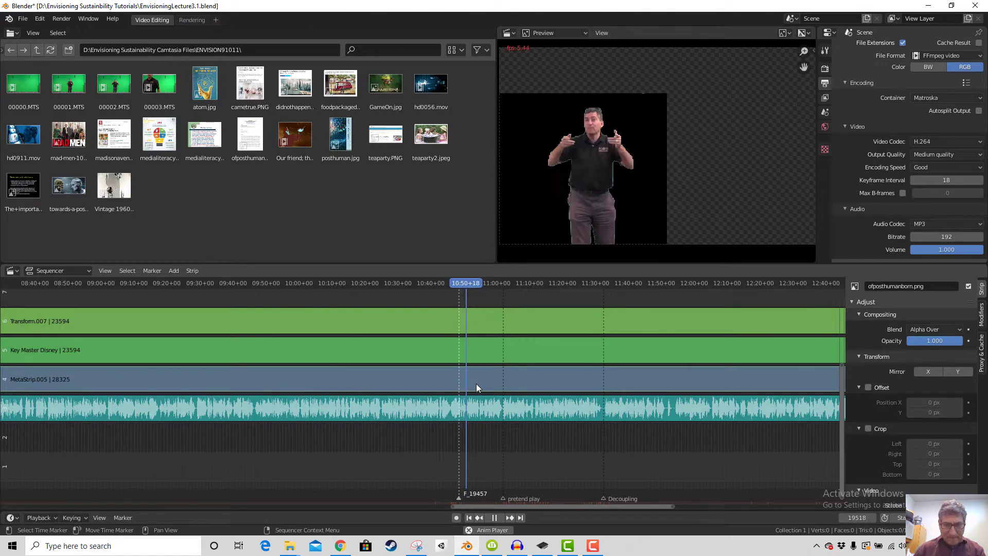
{"action": "key", "text": "space"}
{"action": "mouse_move", "coordinate": [458, 498]}
{"action": "left_mouse_down"}
{"action": "mouse_move", "coordinate": [423, 497]}
{"action": "mouse_move", "coordinate": [466, 498]}
{"action": "left_mouse_up"}
{"action": "scroll", "coordinate": [467, 508], "scroll_direction": "up", "scroll_amount": 1}
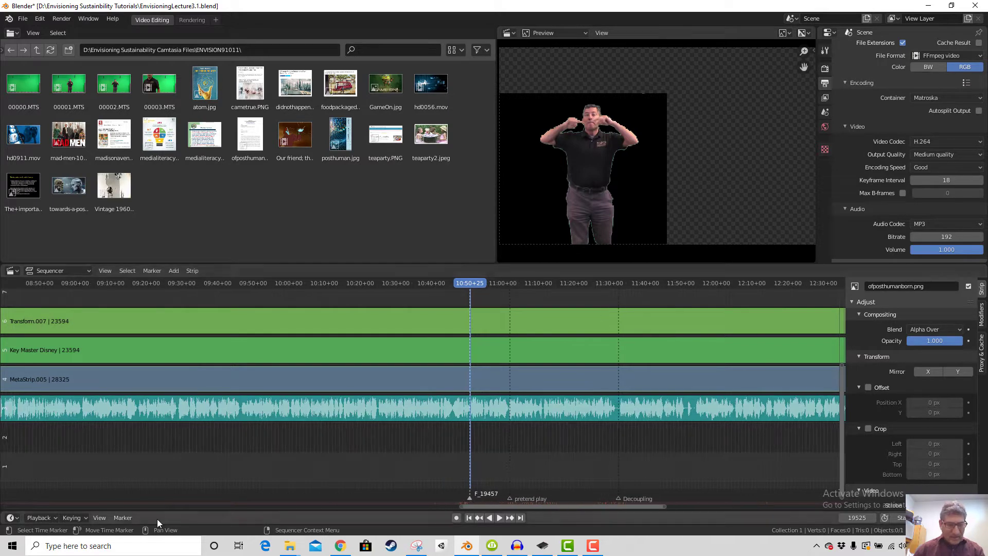
Rename the timeline marker at 10:50+25 as "quarantine realities"
{"action": "left_click", "coordinate": [121, 518]}
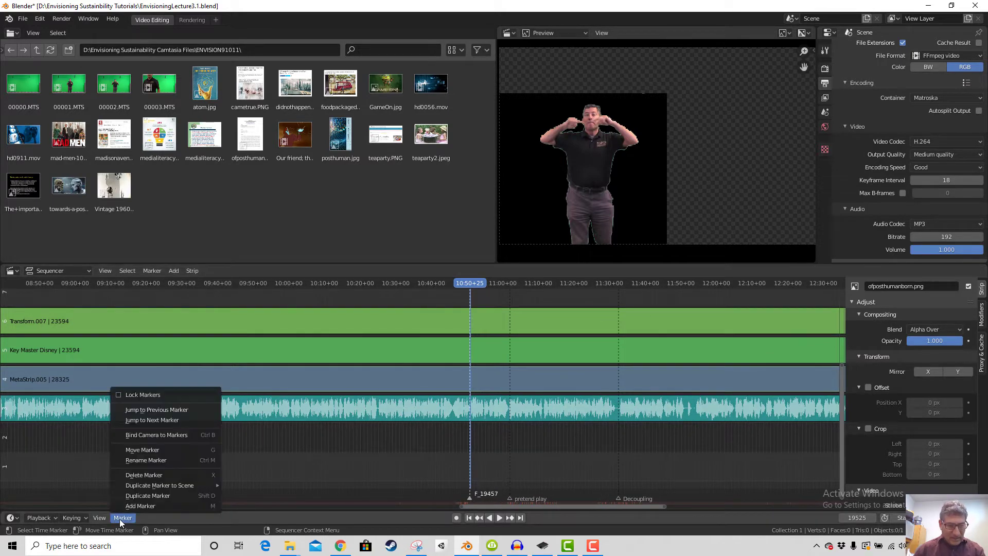
{"action": "left_click", "coordinate": [153, 459]}
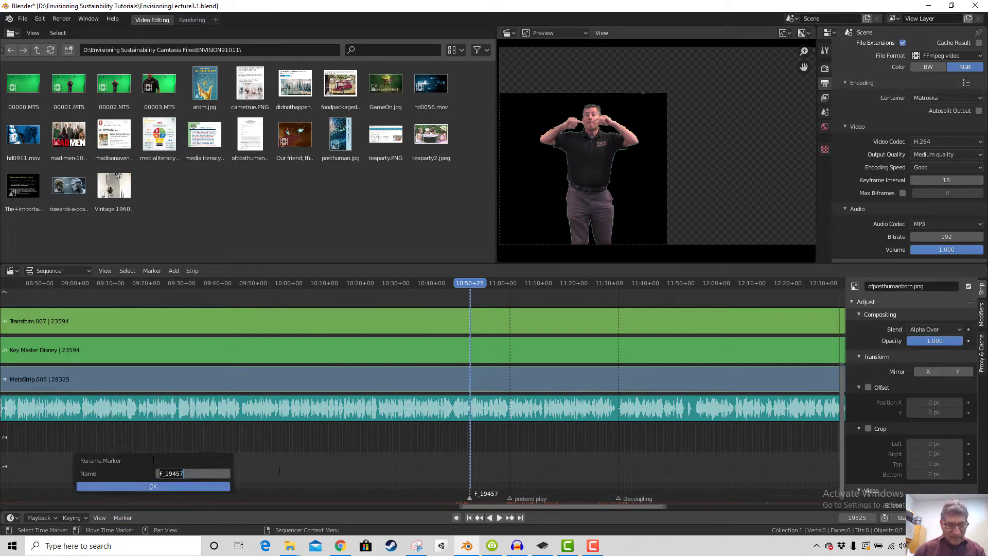
{"action": "type", "text": "quara"}
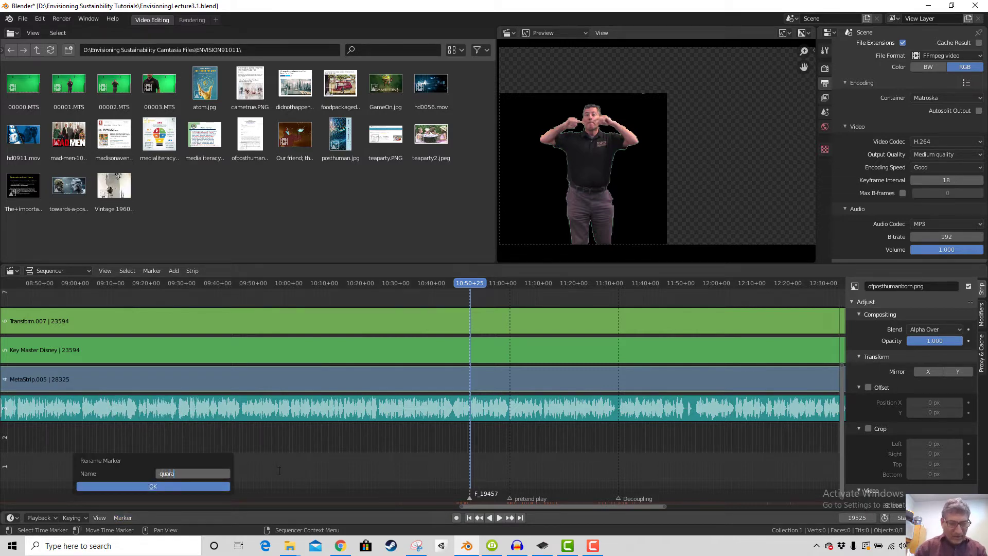
{"action": "type", "text": "ntine realities"}
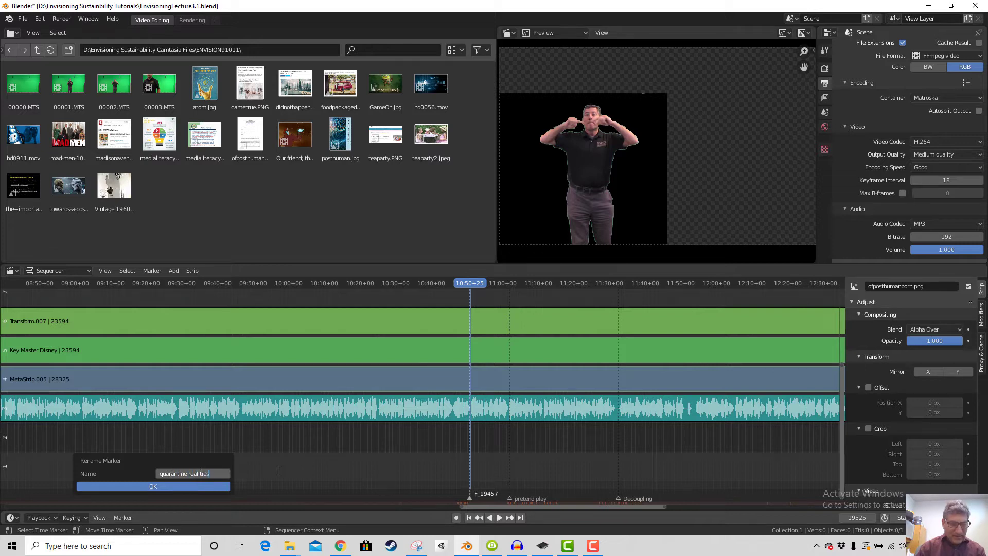
{"action": "key", "text": "Return"}
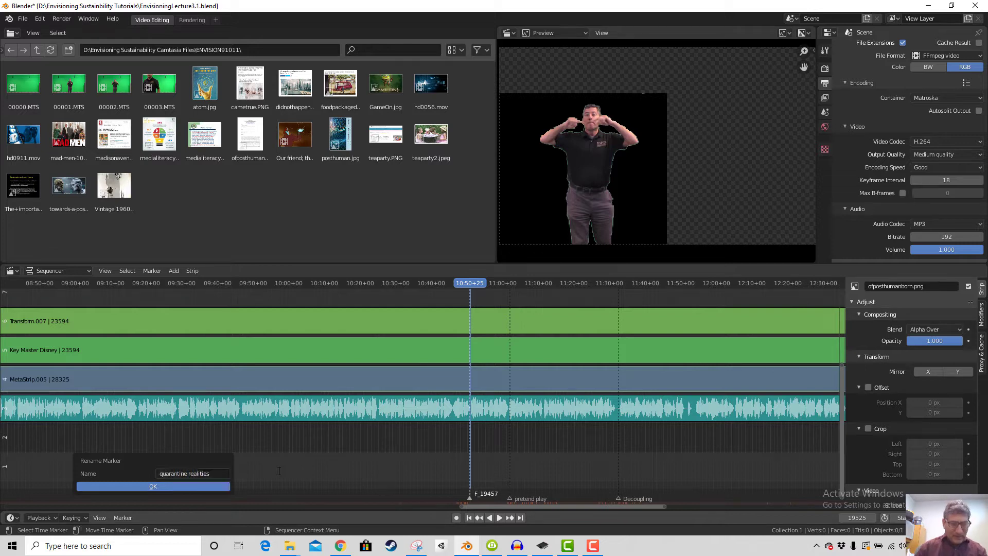
{"action": "left_click", "coordinate": [174, 485]}
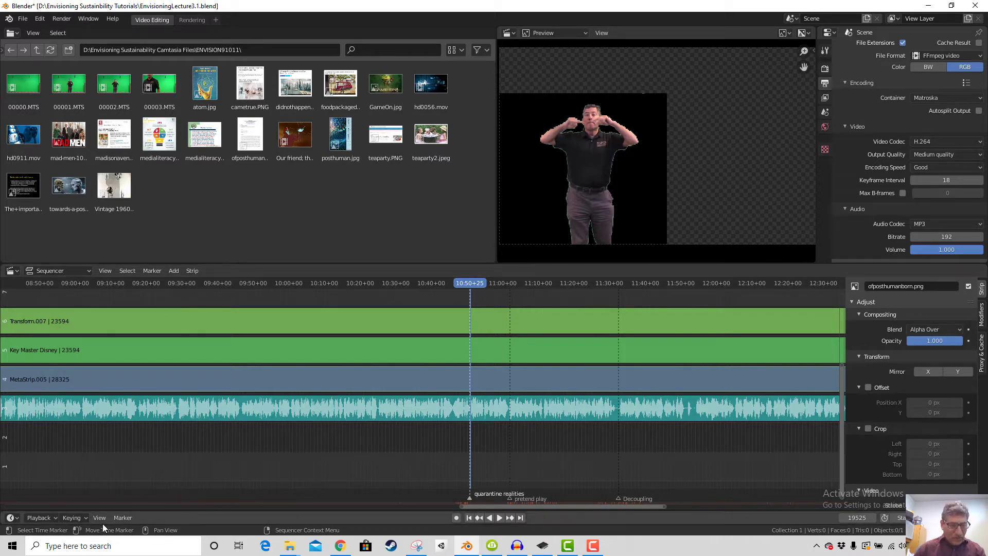
Lock the timeline markers and release the lock again
{"action": "left_click", "coordinate": [123, 517]}
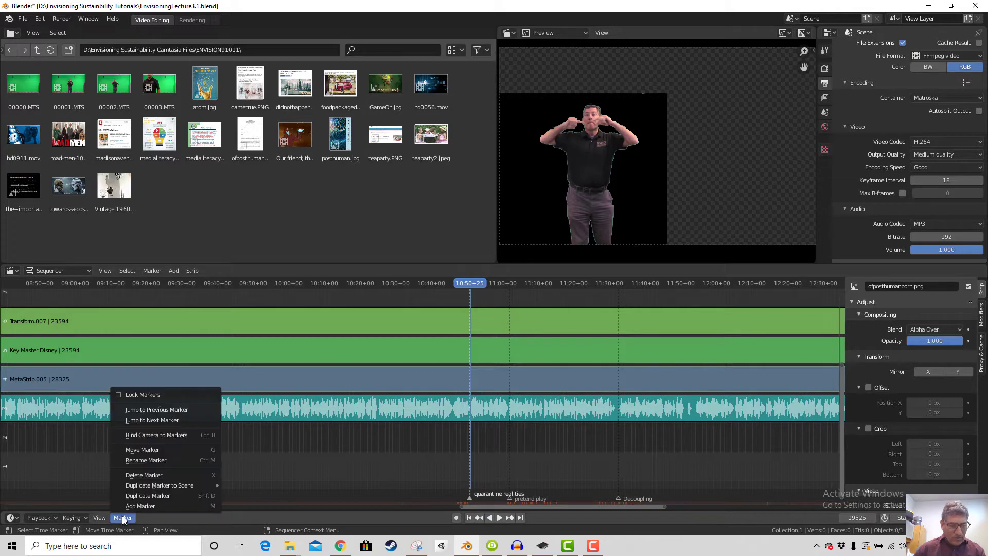
{"action": "left_click", "coordinate": [120, 394]}
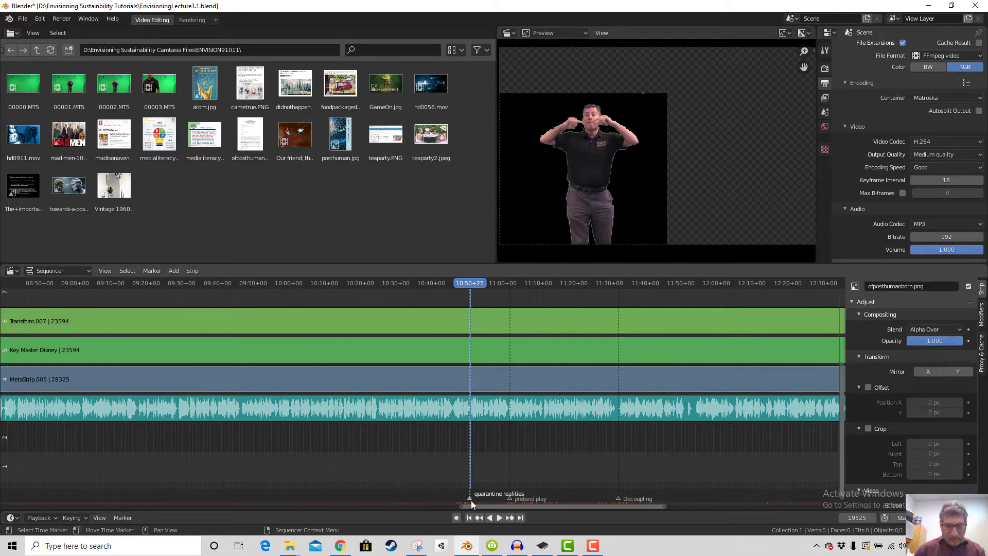
{"action": "key", "text": "b"}
{"action": "left_click", "coordinate": [123, 517]}
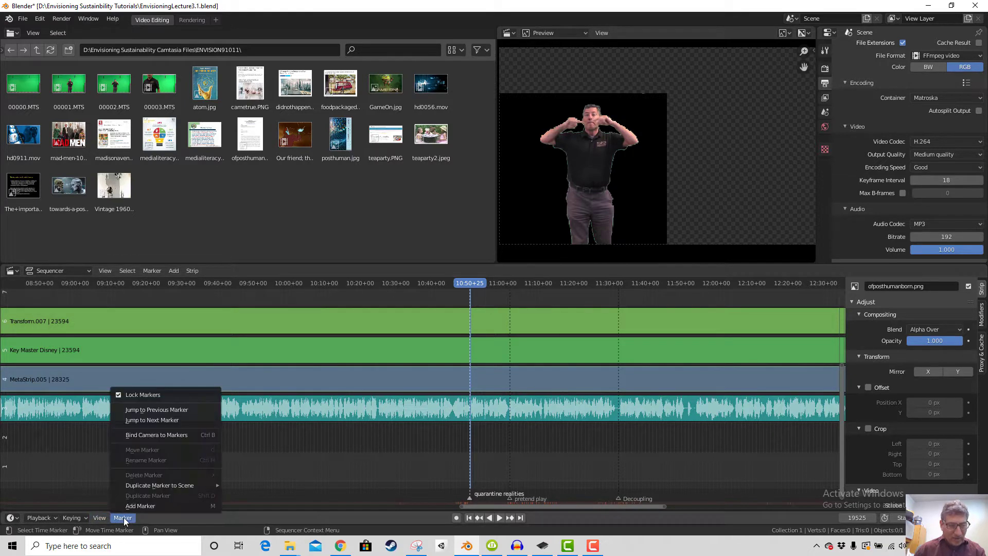
{"action": "left_click", "coordinate": [123, 394]}
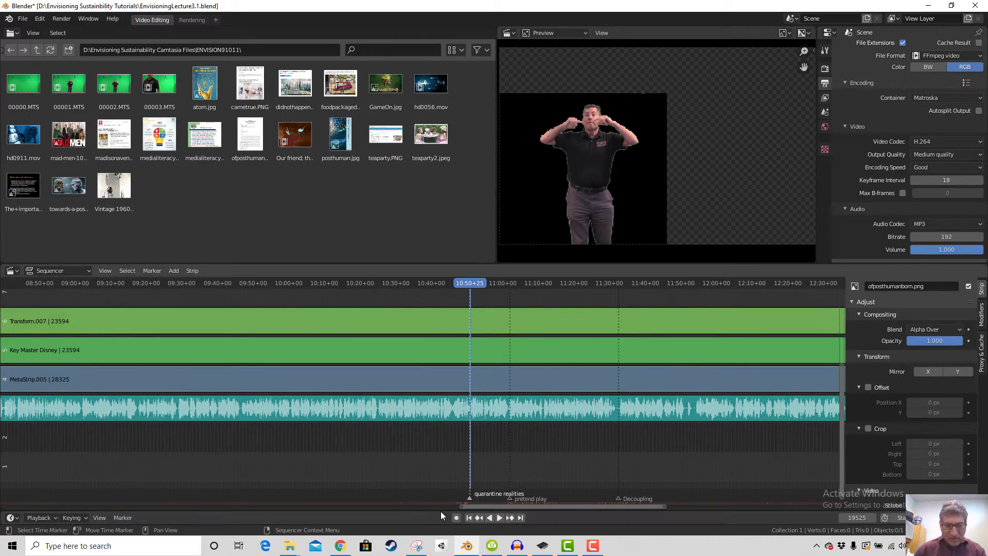
Lock the timeline markers with quarantine realities in place and jump to the next marker, pretend play
{"action": "left_click_drag", "start_coordinate": [468, 498], "coordinate": [468, 500]}
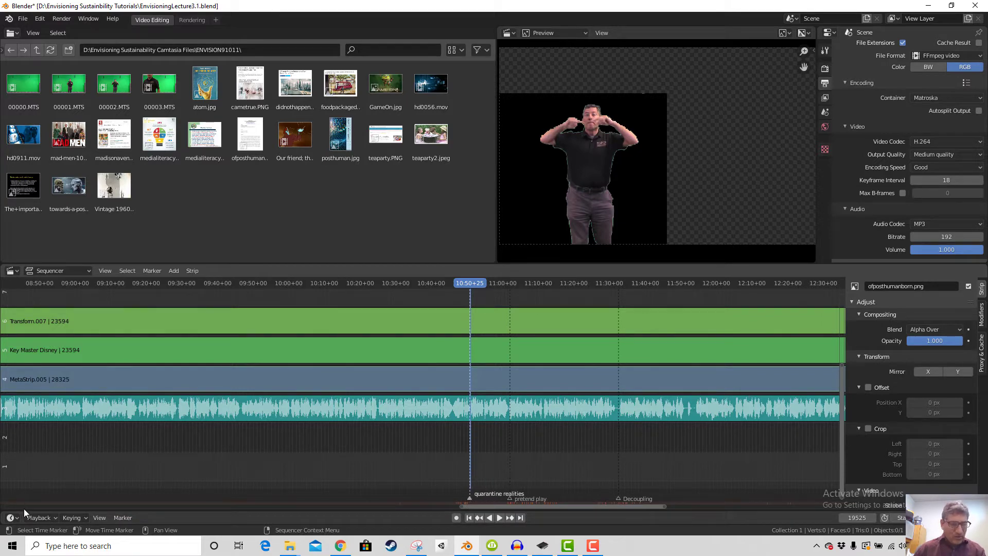
{"action": "left_click", "coordinate": [122, 517]}
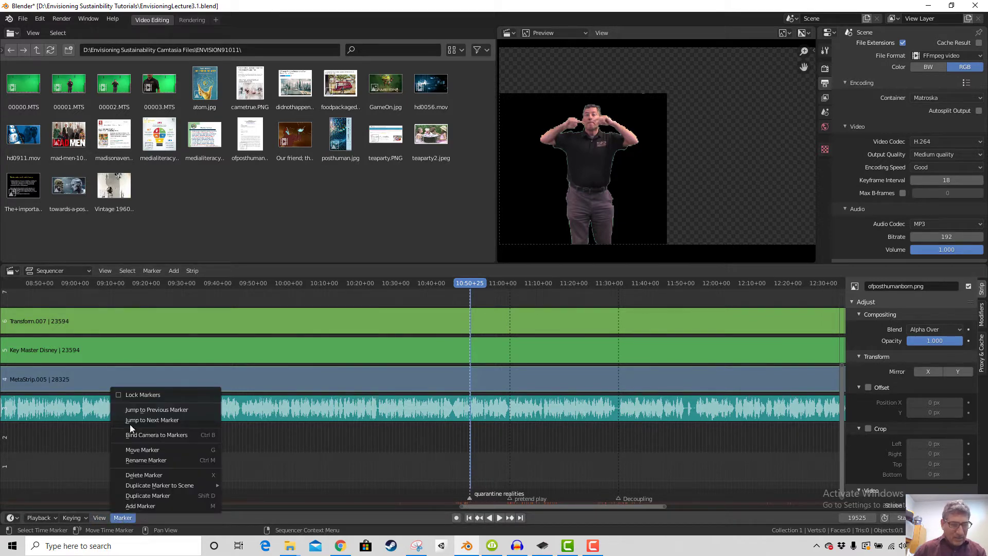
{"action": "left_click", "coordinate": [123, 395]}
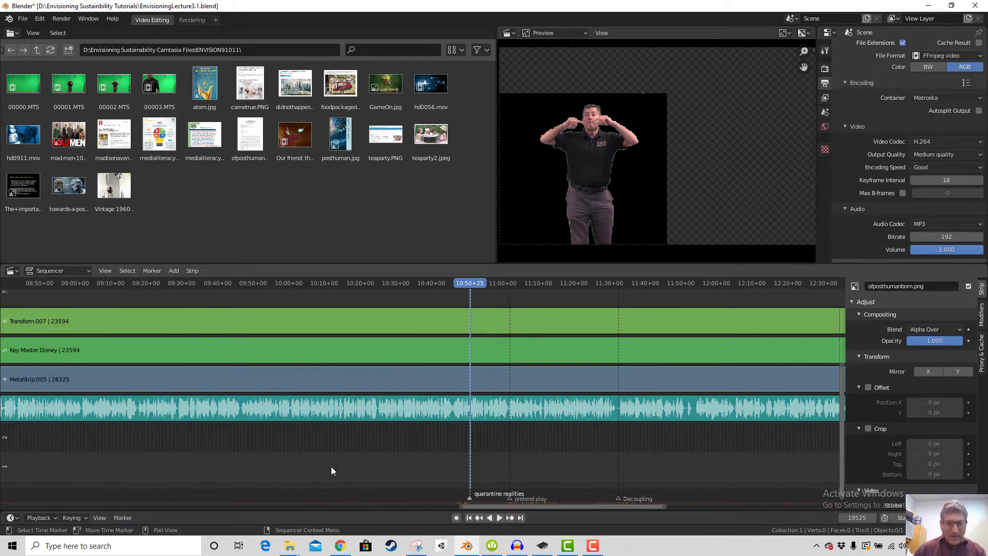
{"action": "left_click", "coordinate": [119, 519]}
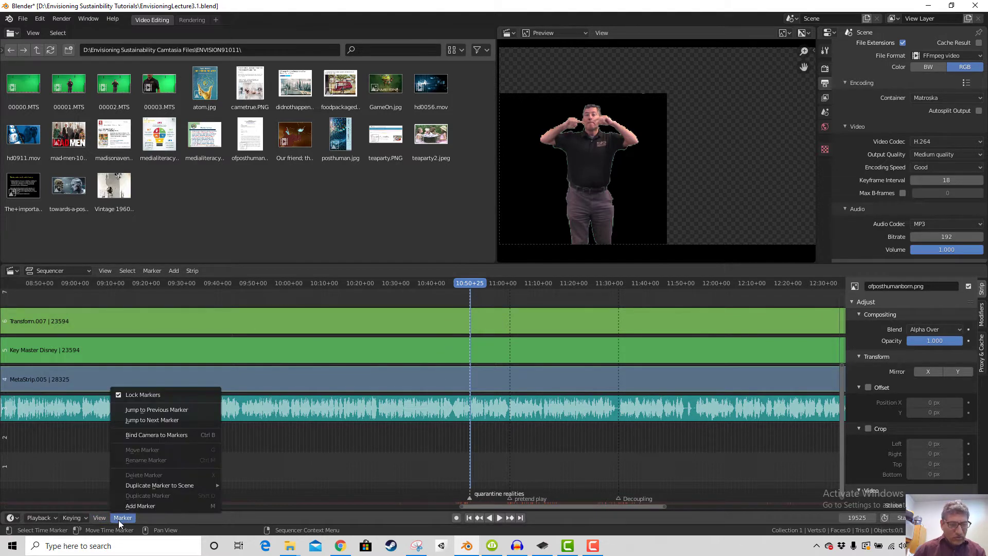
{"action": "left_click", "coordinate": [177, 421]}
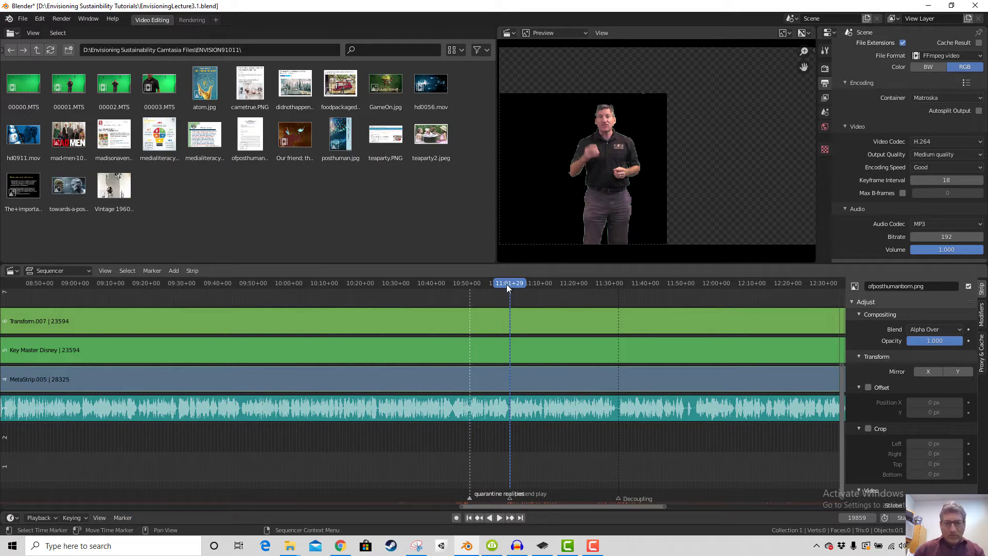
Play the footage ahead of the quarantine realities marker up to 10:35+08 and add a timeline marker there
{"action": "left_click_drag", "start_coordinate": [506, 284], "coordinate": [380, 299]}
{"action": "key", "text": "space"}
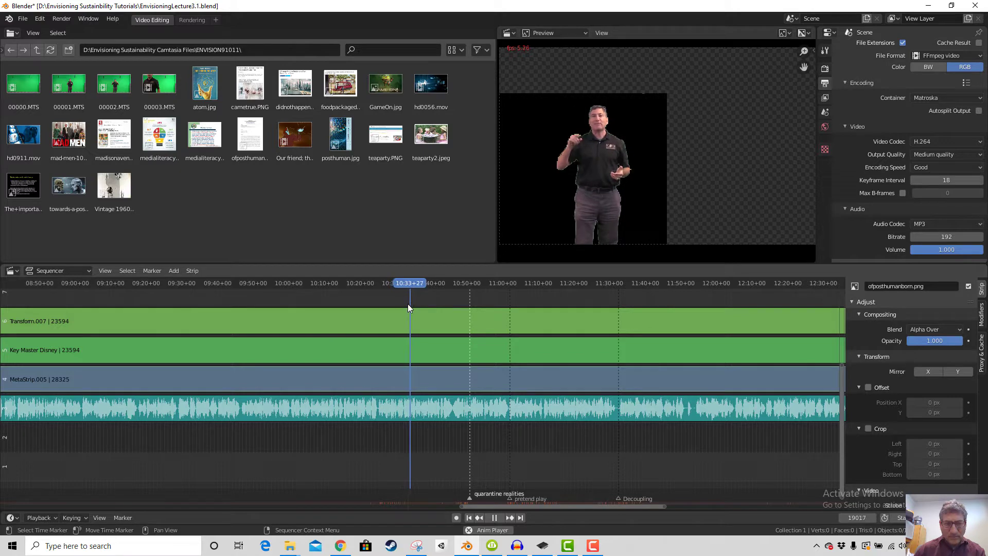
{"action": "key", "text": "space"}
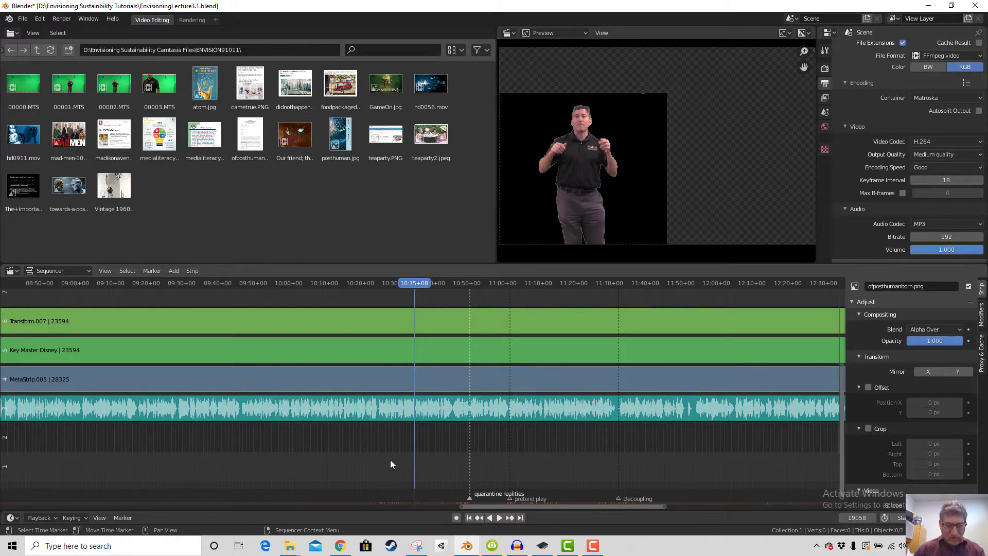
{"action": "key", "text": "m"}
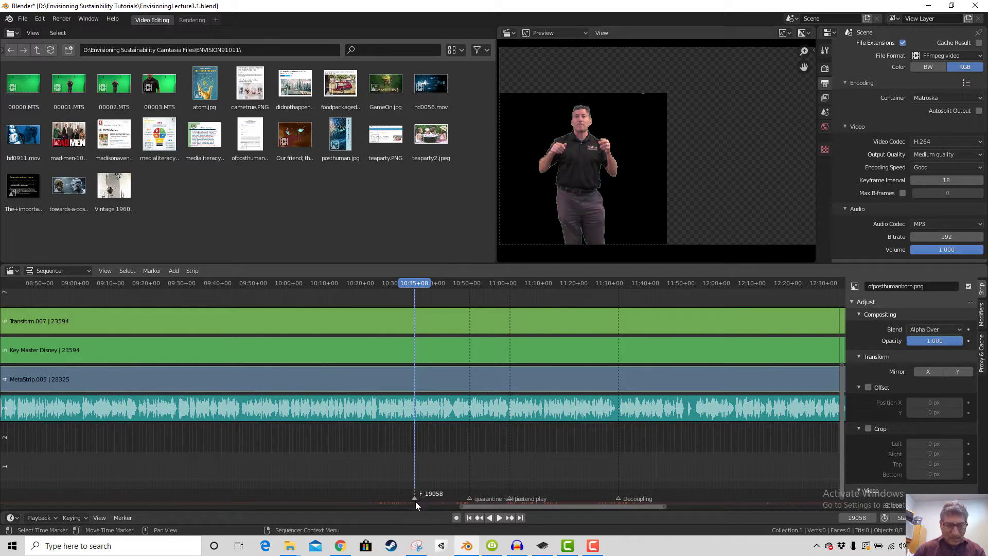
Unlock the markers and rename the one at 10:35+08 with the cited researcher's full name followed by "researcher"
{"action": "left_click", "coordinate": [128, 516]}
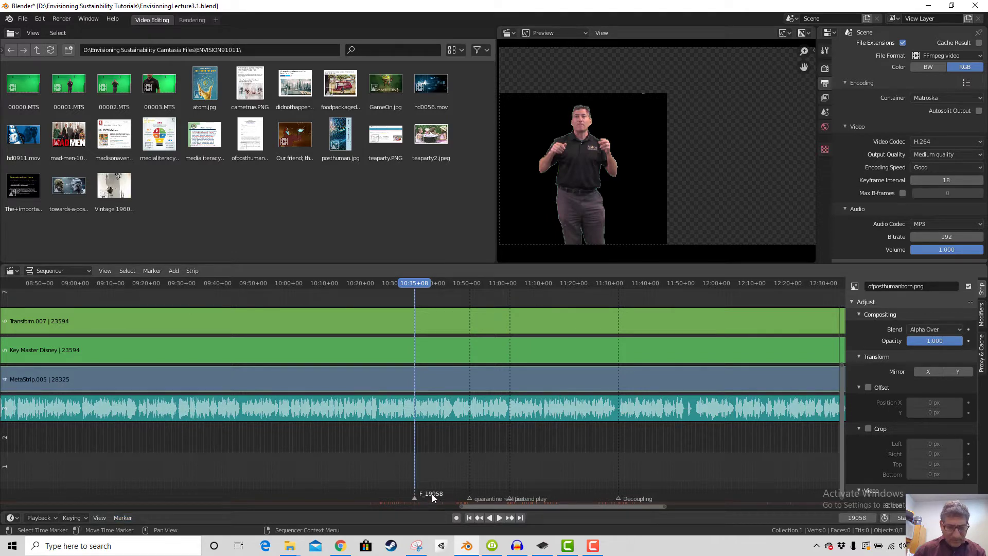
{"action": "left_click", "coordinate": [121, 516]}
{"action": "left_click", "coordinate": [120, 517]}
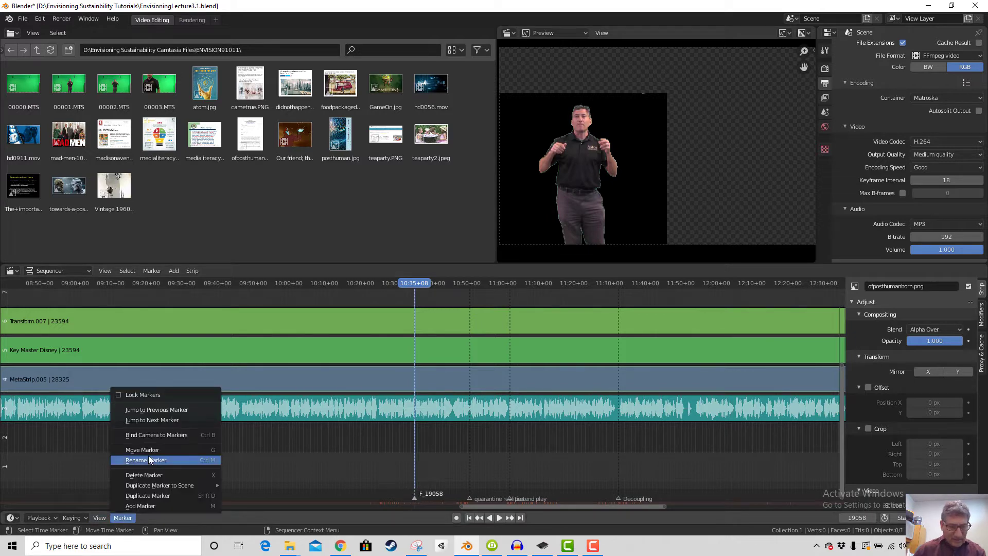
{"action": "left_click", "coordinate": [168, 460]}
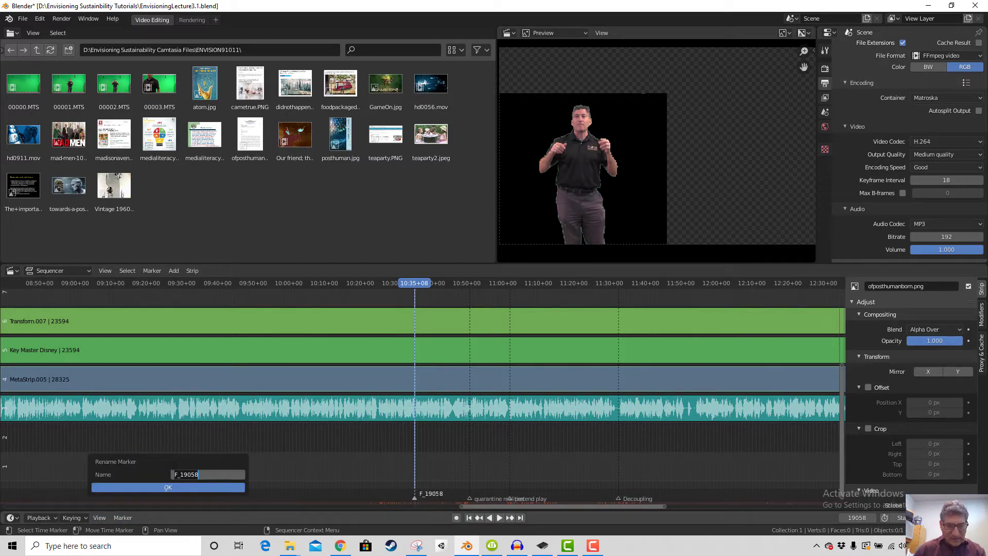
{"action": "type", "text": "Alan M. Leslie"}
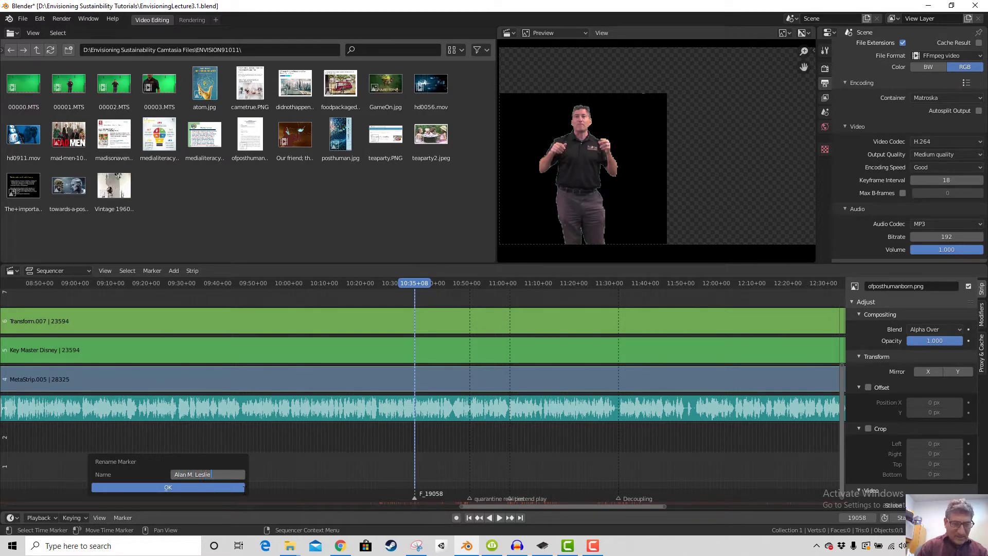
{"action": "type", "text": " researcher"}
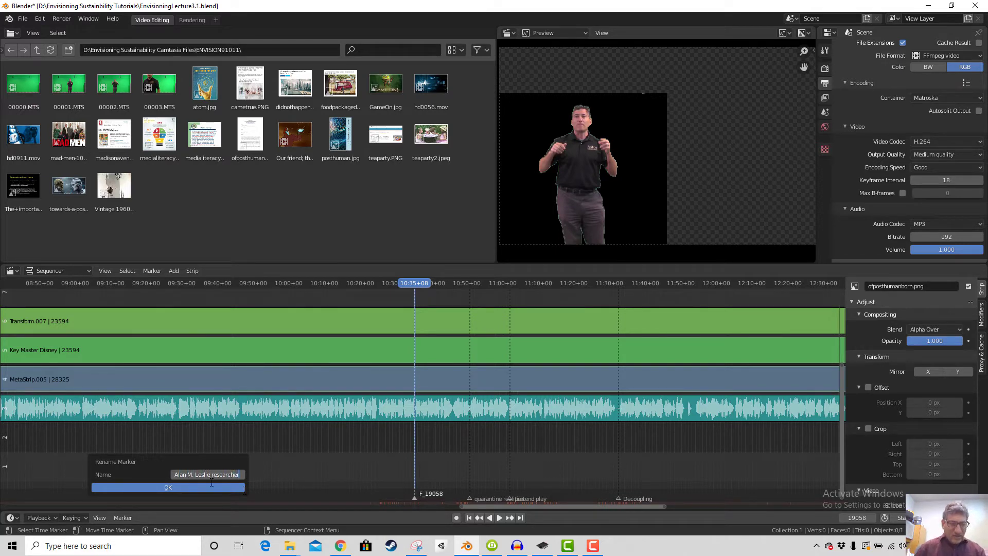
{"action": "key", "text": "Return"}
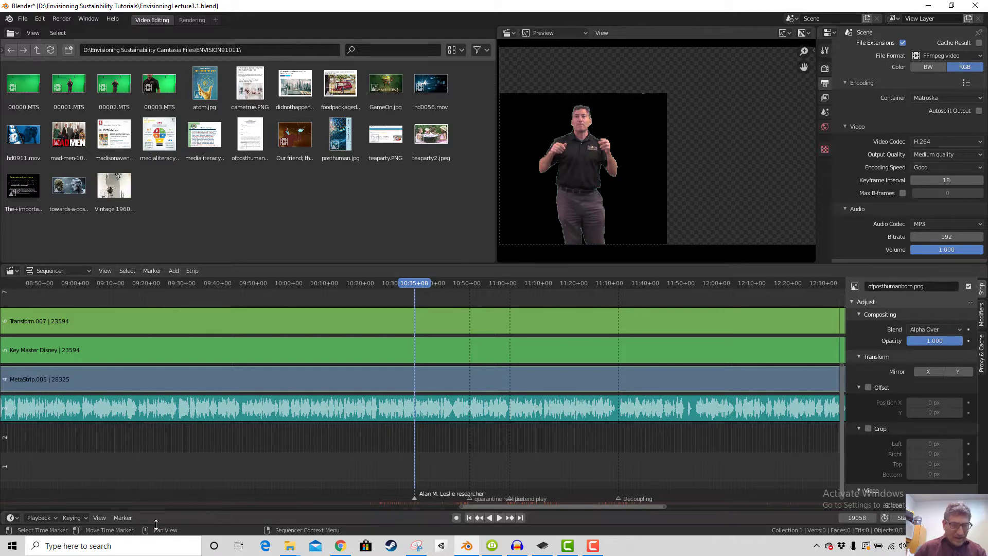
Lock the timeline markers and jump forward two markers to pretend play
{"action": "left_click", "coordinate": [122, 517]}
{"action": "left_click", "coordinate": [123, 397]}
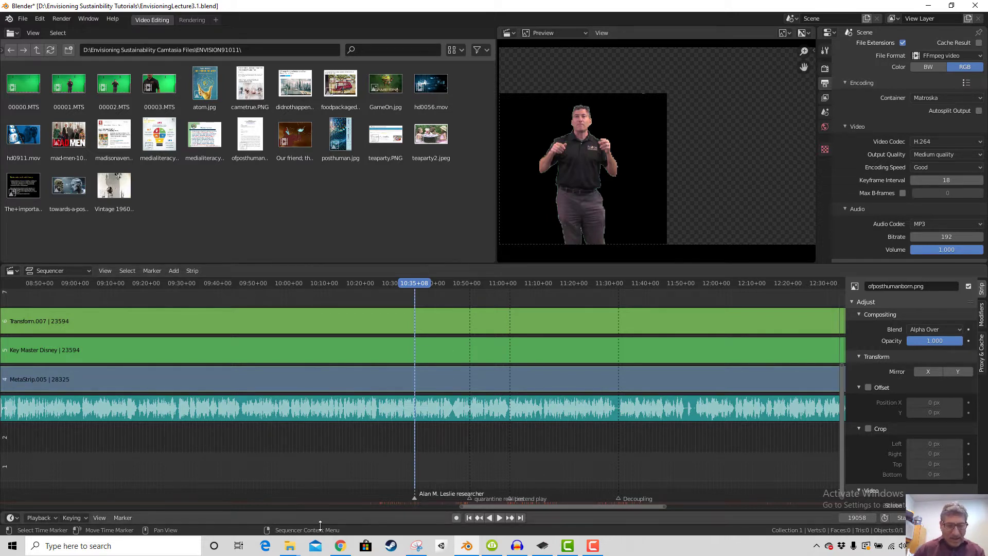
{"action": "left_click", "coordinate": [125, 519]}
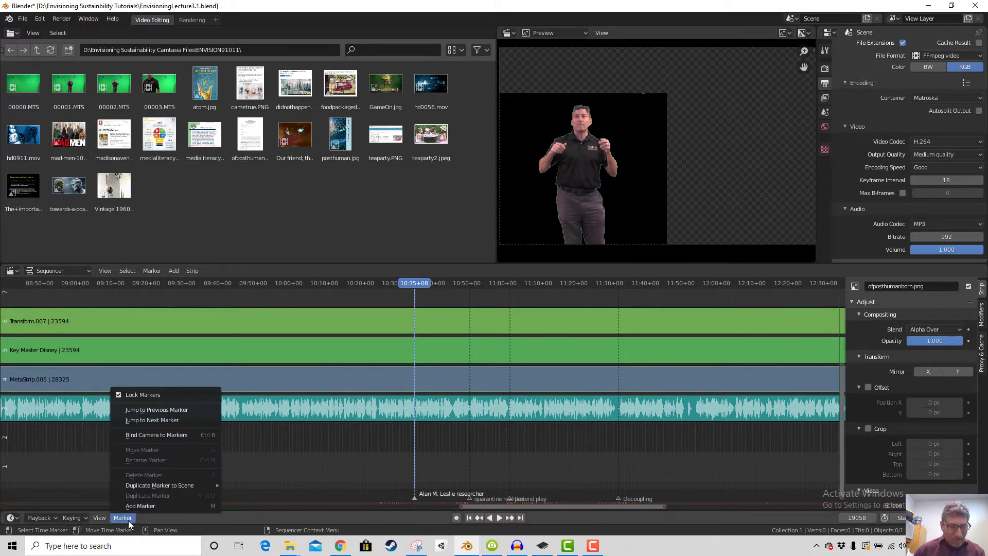
{"action": "left_click", "coordinate": [177, 419]}
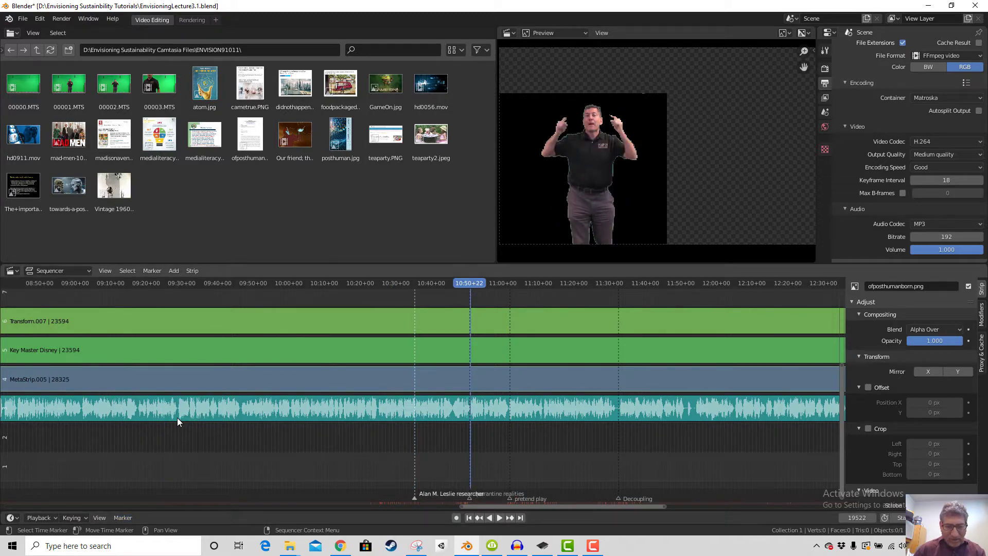
{"action": "left_click", "coordinate": [125, 518]}
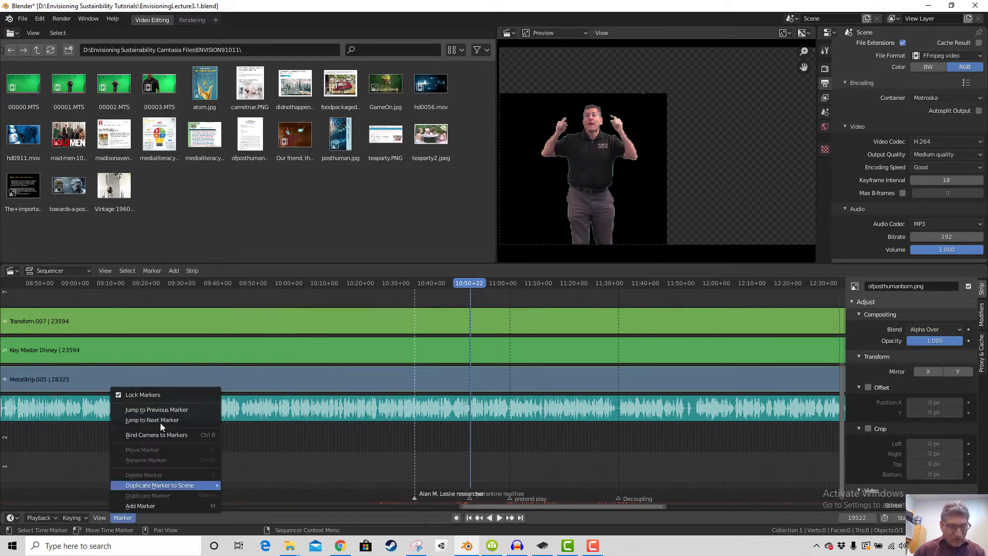
{"action": "left_click", "coordinate": [165, 420]}
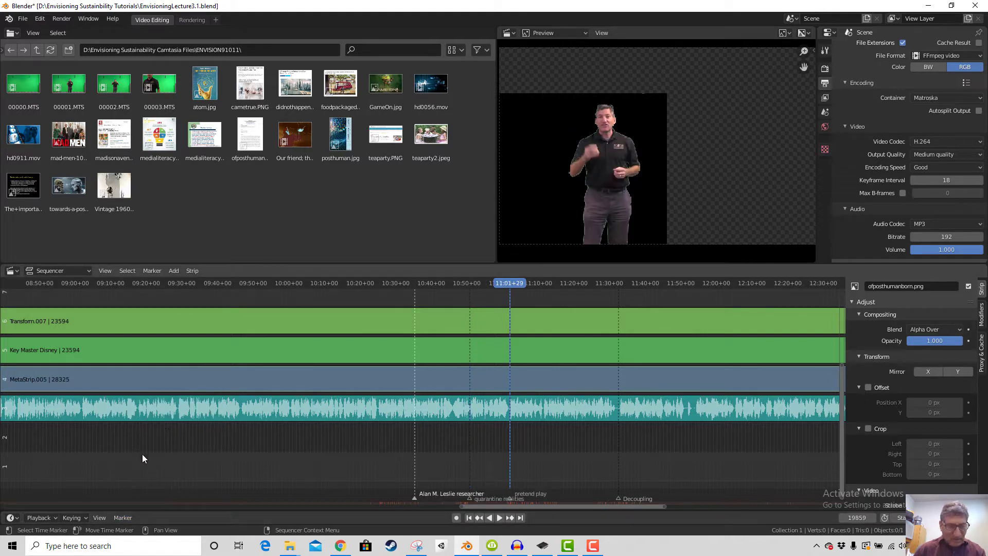
Jump back two markers from pretend play to the researcher marker at 10:35+08
{"action": "left_click", "coordinate": [124, 517]}
{"action": "left_click", "coordinate": [142, 411]}
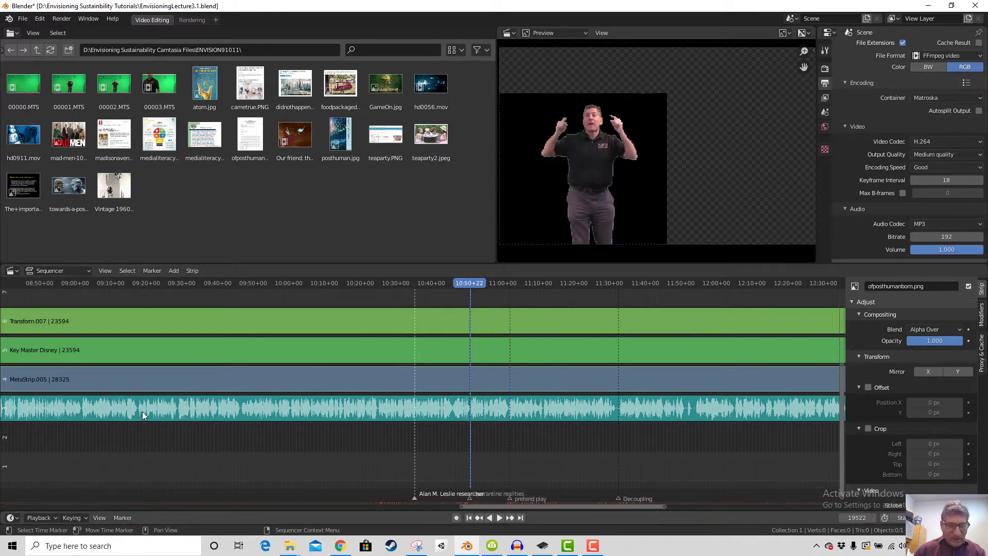
{"action": "left_click", "coordinate": [128, 517]}
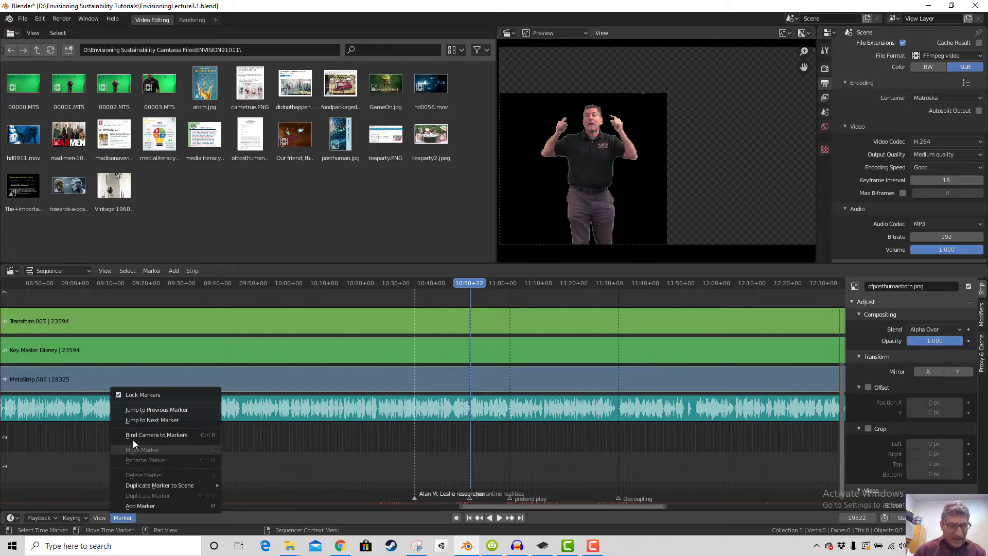
{"action": "left_click", "coordinate": [140, 406]}
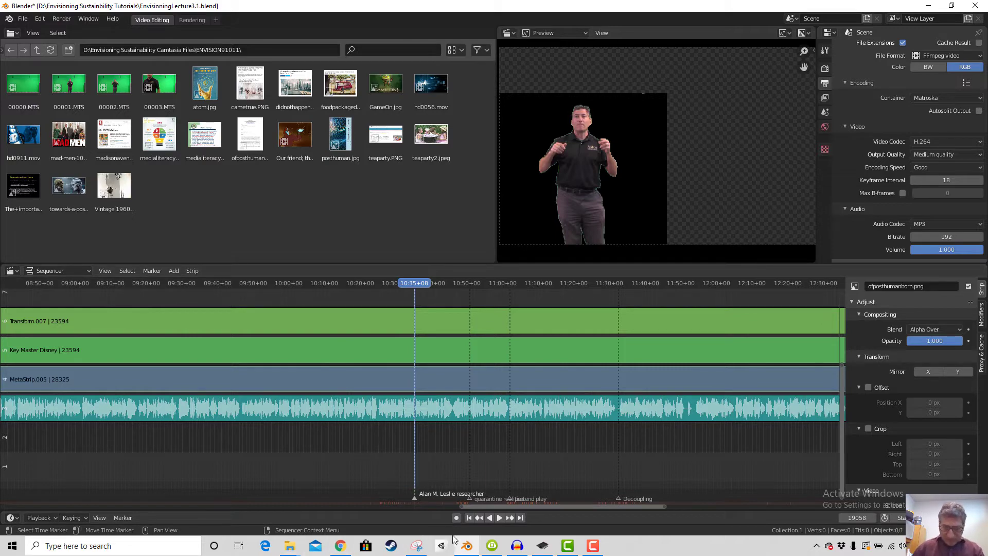
Switch to Chrome and review the 3.1 Lecture Transcript passage around the decoupling mechanism, clearing the highlighted text
{"action": "left_click", "coordinate": [341, 546]}
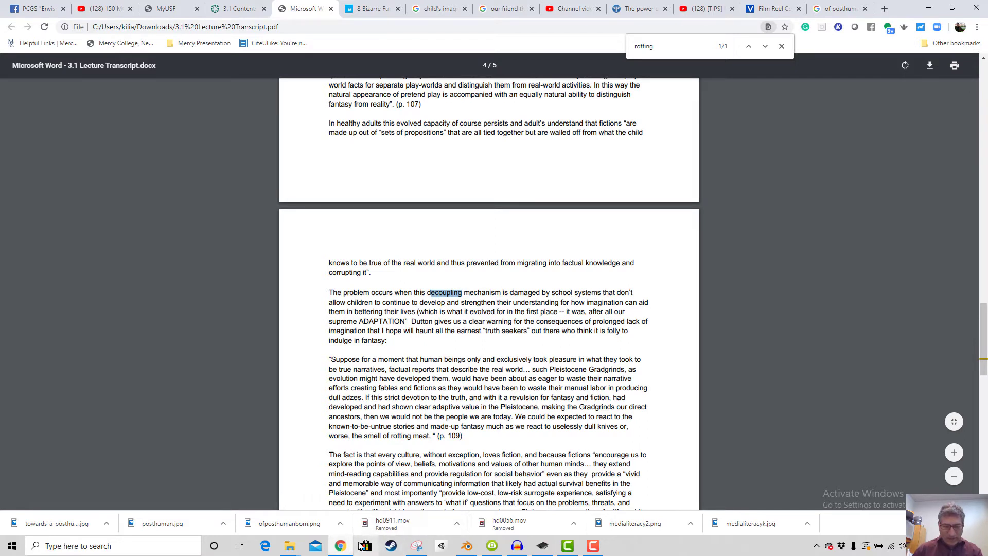
{"action": "mouse_move", "coordinate": [349, 554]}
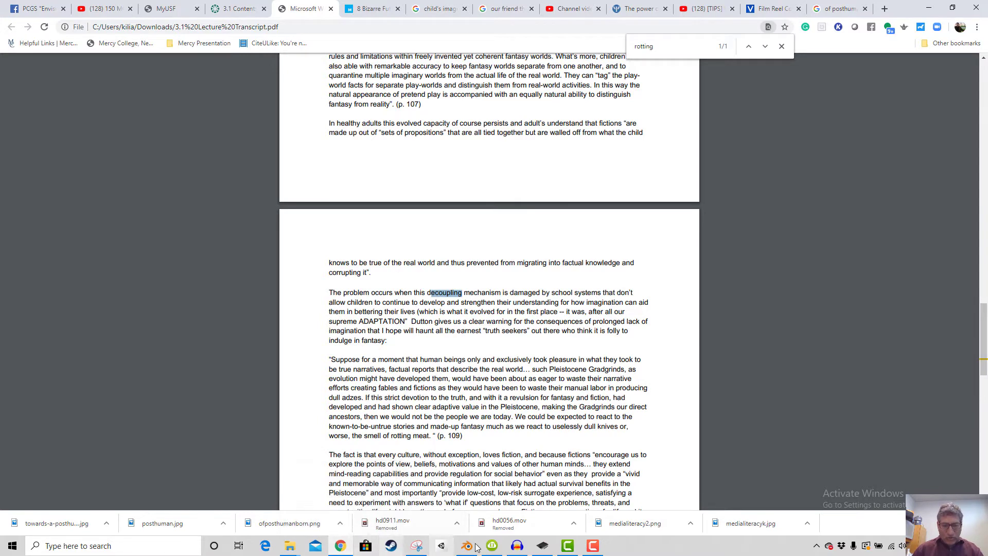
{"action": "left_click", "coordinate": [509, 329]}
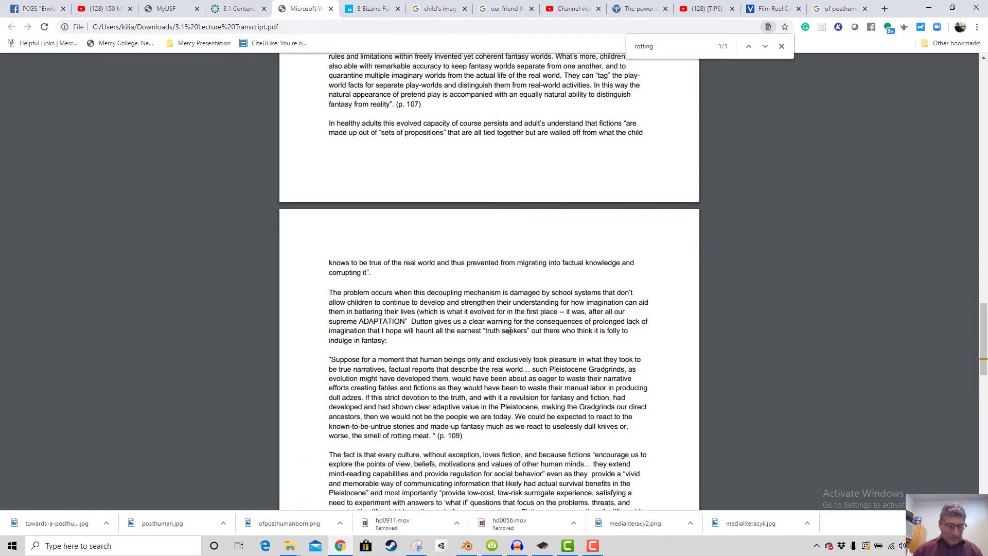
Find the researcher's first name in the transcript and copy the word "researcher" together with the full name
{"action": "key", "text": "ctrl+f"}
{"action": "type", "text": "alan"}
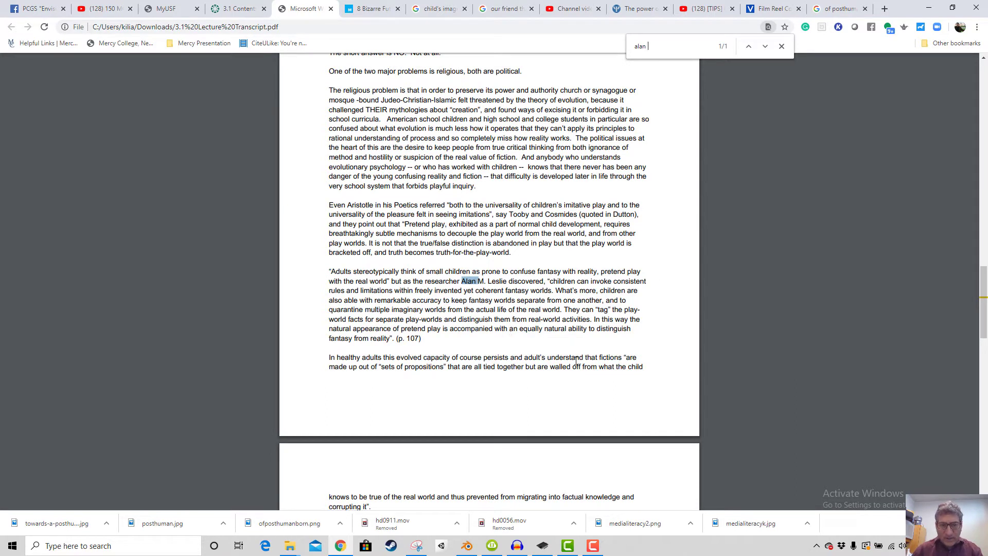
{"action": "left_click", "coordinate": [484, 290]}
{"action": "left_click_drag", "start_coordinate": [425, 280], "coordinate": [507, 282]}
{"action": "key", "text": "ctrl+c"}
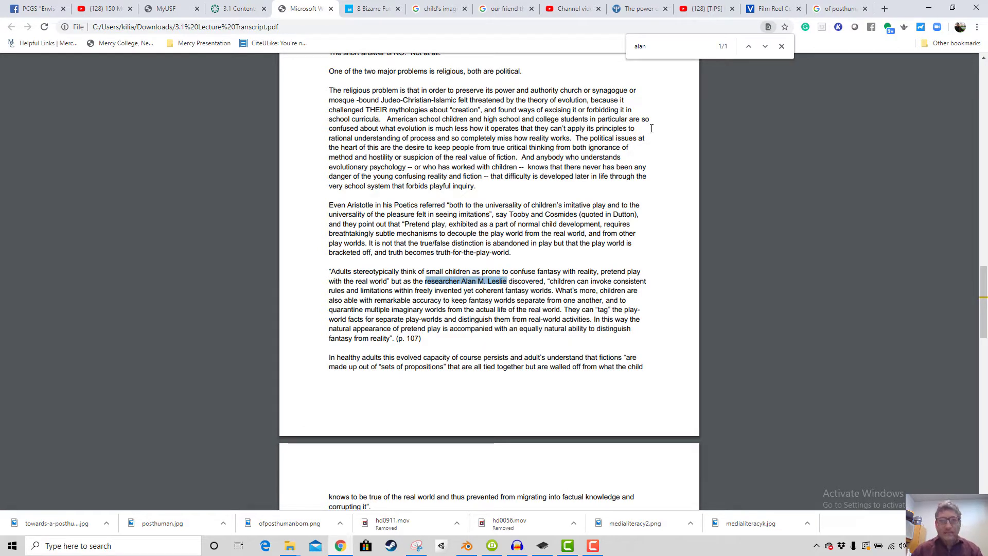
Run a Google search for the copied researcher phrase, replacing the posthuman search page, and show the image results
{"action": "left_click", "coordinate": [839, 9]}
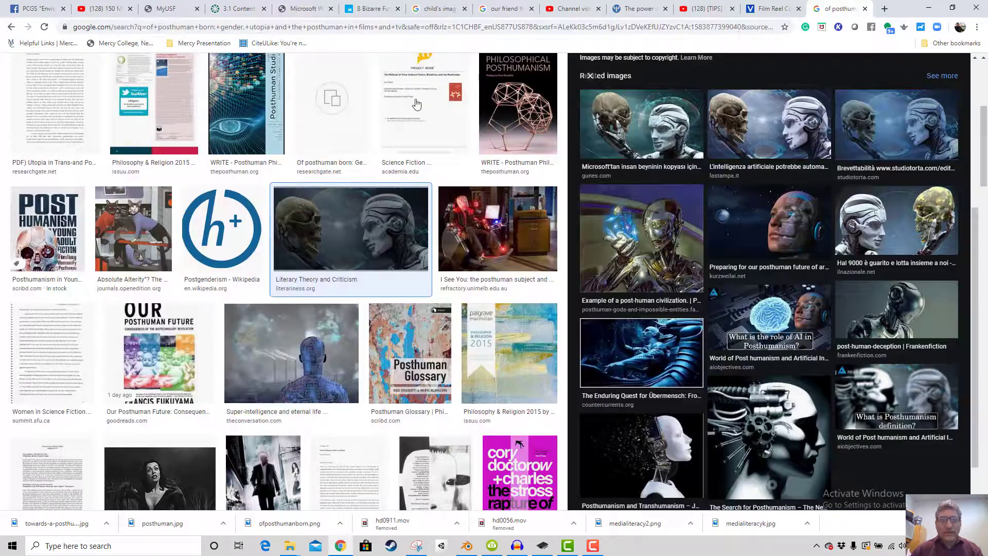
{"action": "left_click", "coordinate": [287, 29]}
{"action": "key", "text": "ctrl+v"}
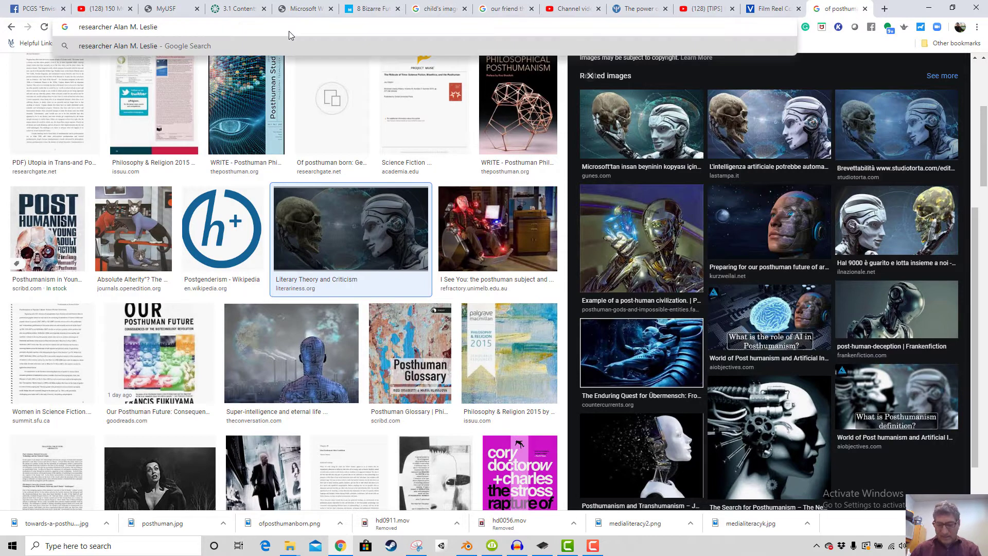
{"action": "key", "text": "Return"}
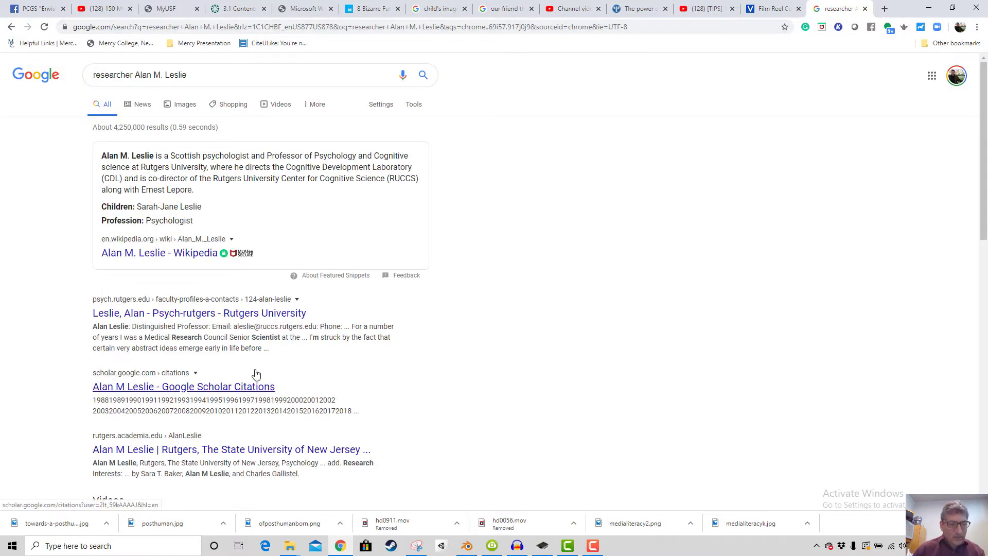
{"action": "scroll", "coordinate": [252, 355], "scroll_direction": "down", "scroll_amount": 4}
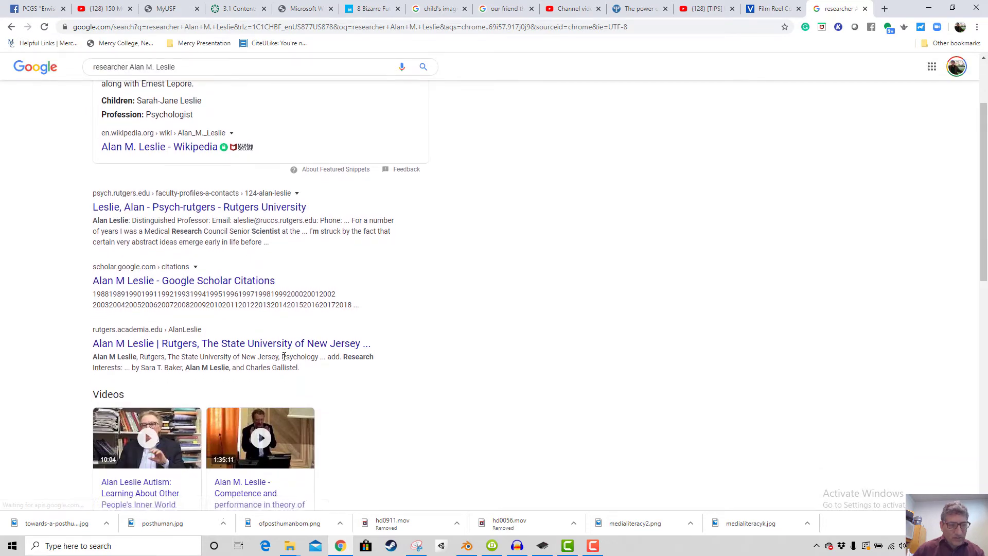
{"action": "scroll", "coordinate": [247, 297], "scroll_direction": "up", "scroll_amount": 4}
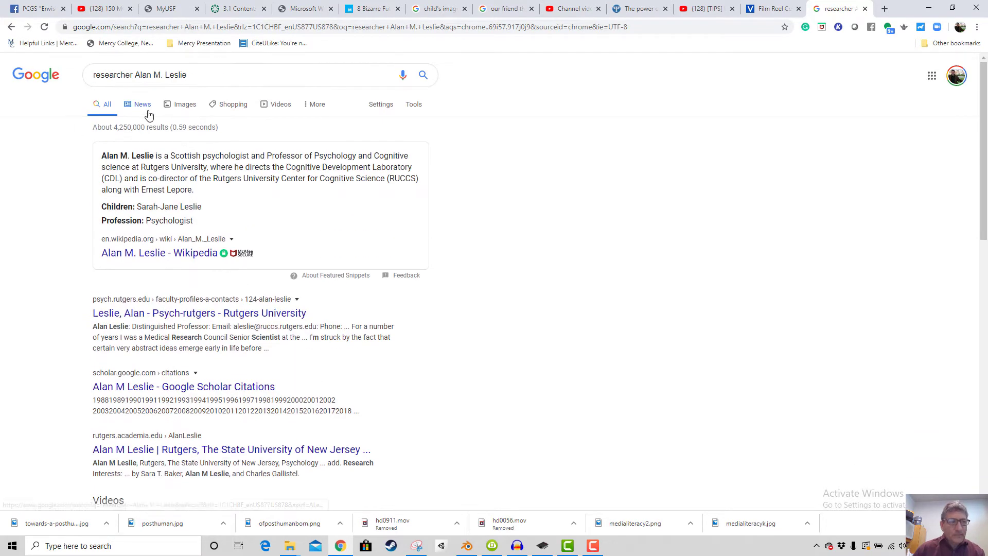
{"action": "left_click", "coordinate": [178, 105]}
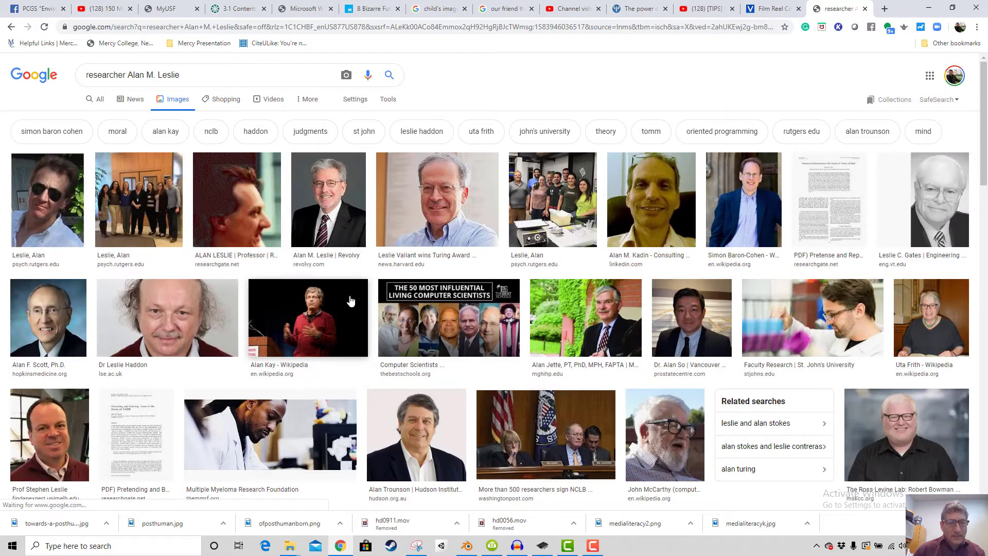
Save the "Pretense and Representation" paper image as a PNG in ENVISION91011, named with the researcher's name followed by PretenseTheoryofMind
{"action": "left_click", "coordinate": [826, 227]}
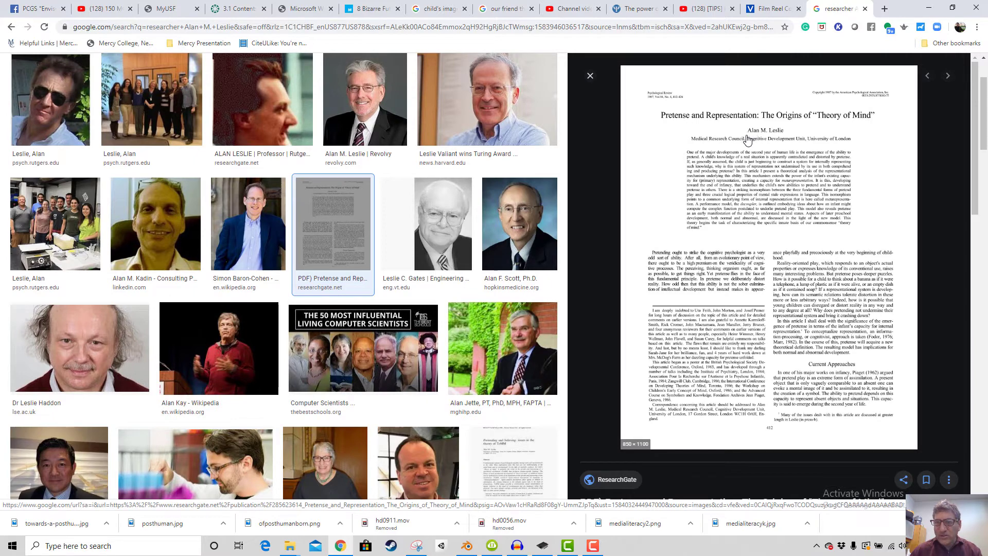
{"action": "right_click", "coordinate": [685, 208]}
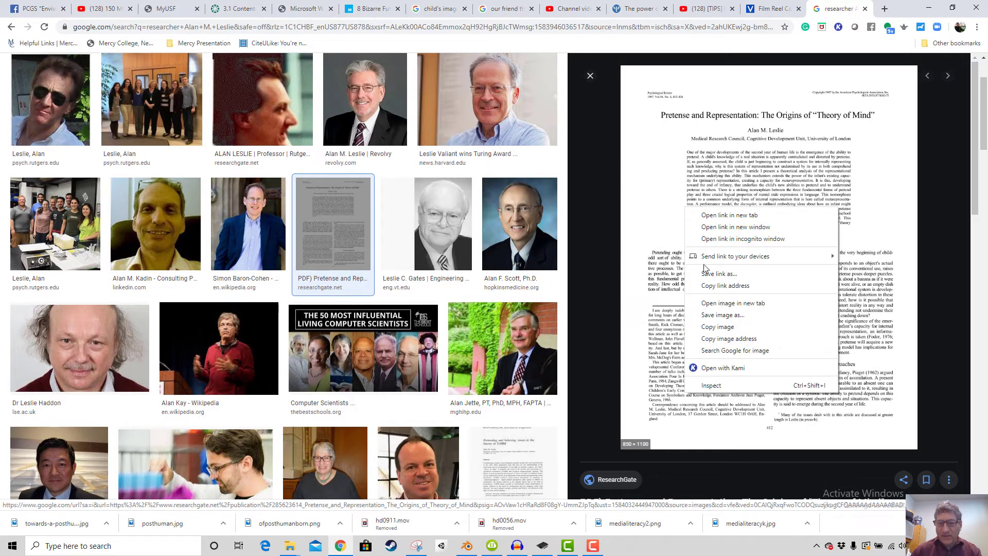
{"action": "left_click", "coordinate": [726, 317]}
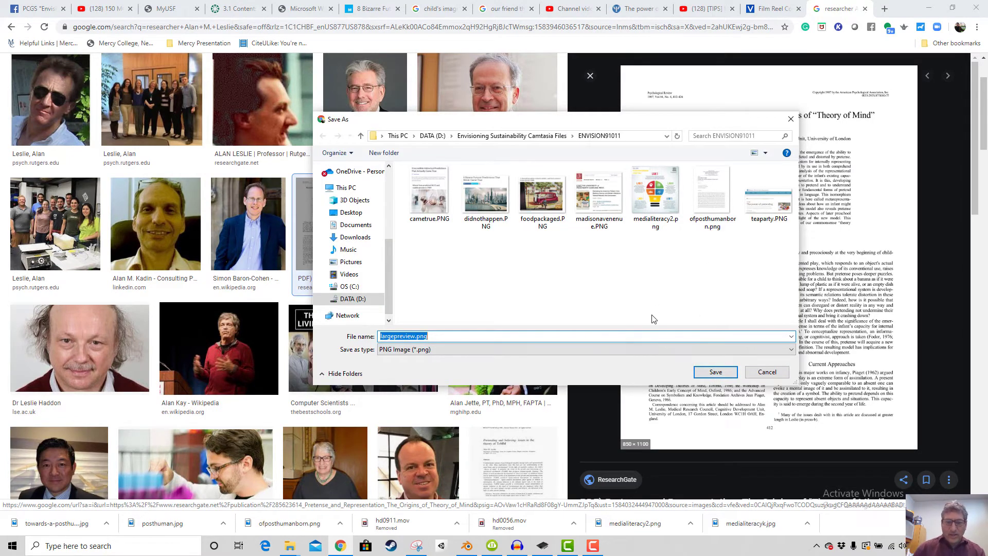
{"action": "type", "text": "AlanLesliePretenseTheoryofMind"}
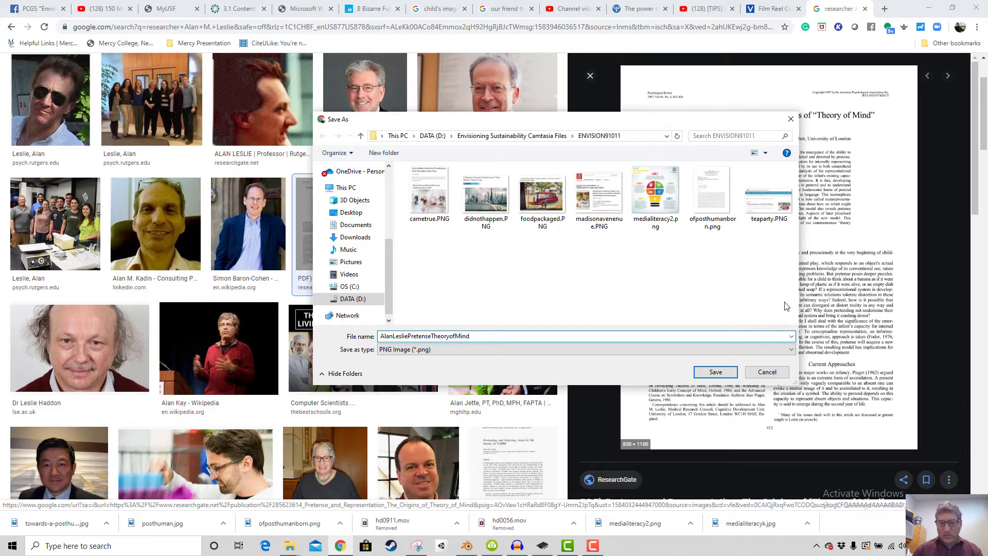
{"action": "left_click", "coordinate": [715, 371]}
Look through the image results for a portrait of the researcher, previewing the sunglasses photo and the related red-tie photo
{"action": "scroll", "coordinate": [468, 323], "scroll_direction": "down", "scroll_amount": 1}
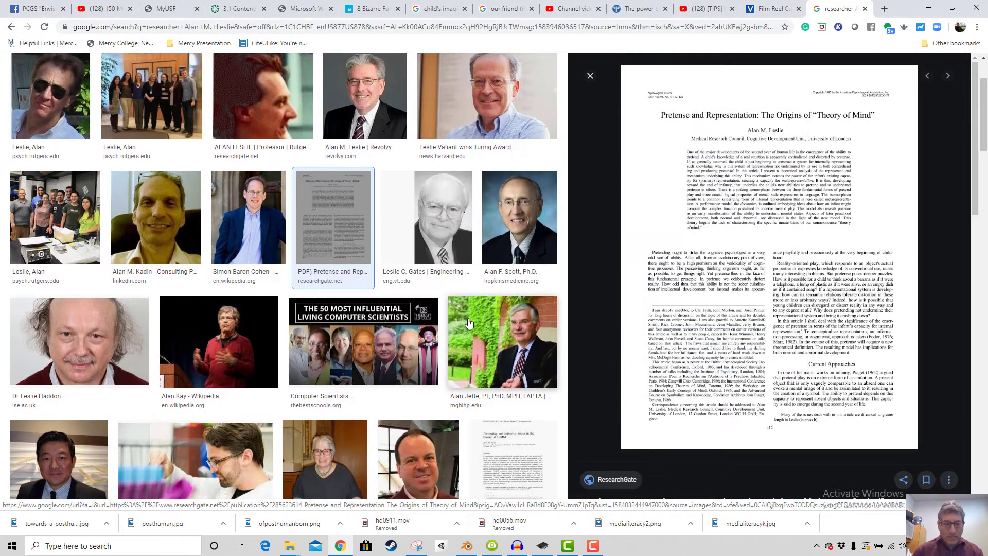
{"action": "scroll", "coordinate": [468, 322], "scroll_direction": "down", "scroll_amount": 3}
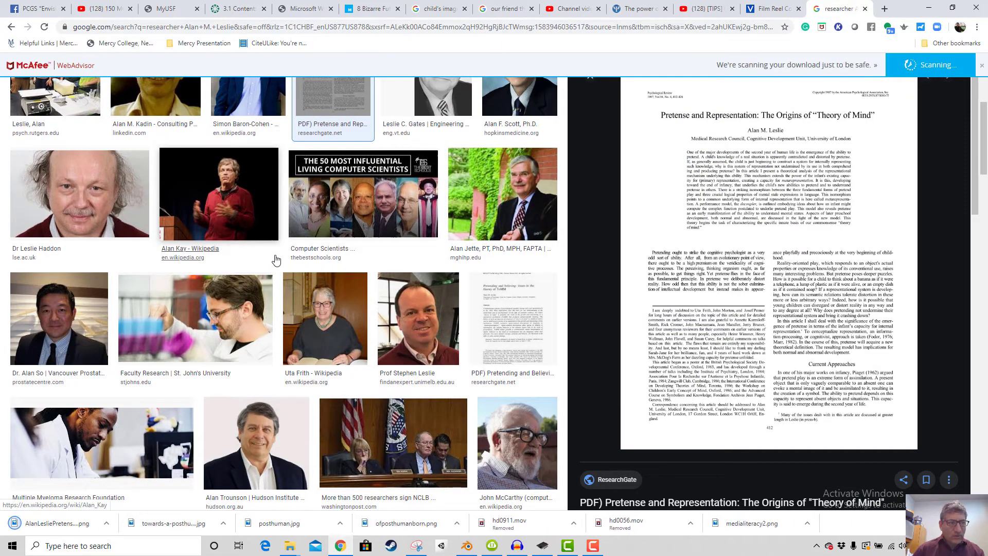
{"action": "scroll", "coordinate": [276, 260], "scroll_direction": "up", "scroll_amount": 4}
{"action": "scroll", "coordinate": [205, 340], "scroll_direction": "up", "scroll_amount": 1}
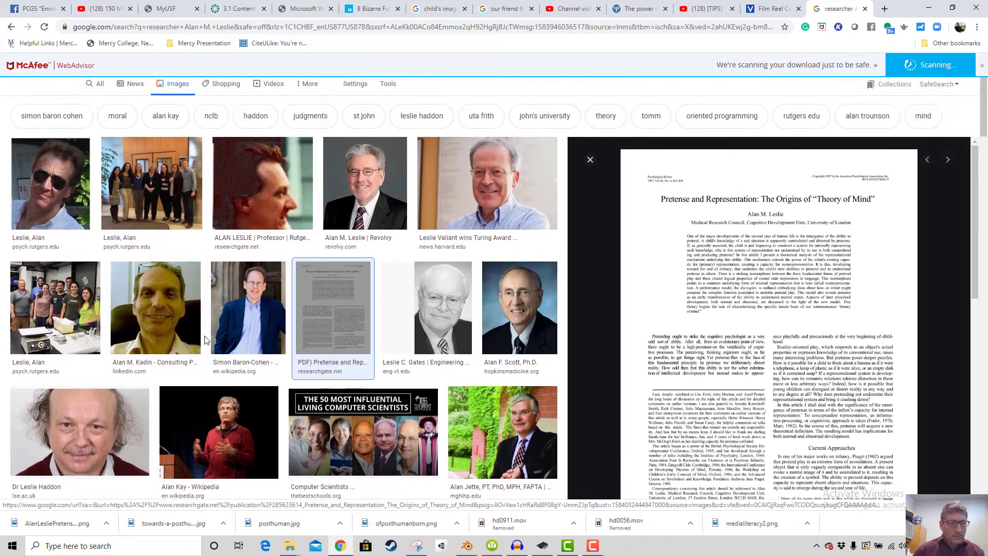
{"action": "scroll", "coordinate": [205, 339], "scroll_direction": "down", "scroll_amount": 15}
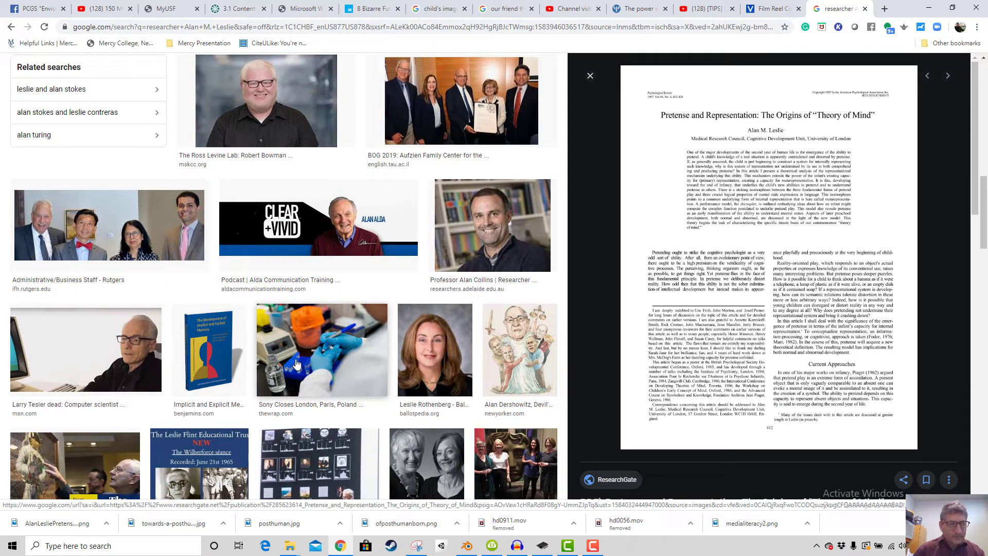
{"action": "scroll", "coordinate": [296, 364], "scroll_direction": "up", "scroll_amount": 15}
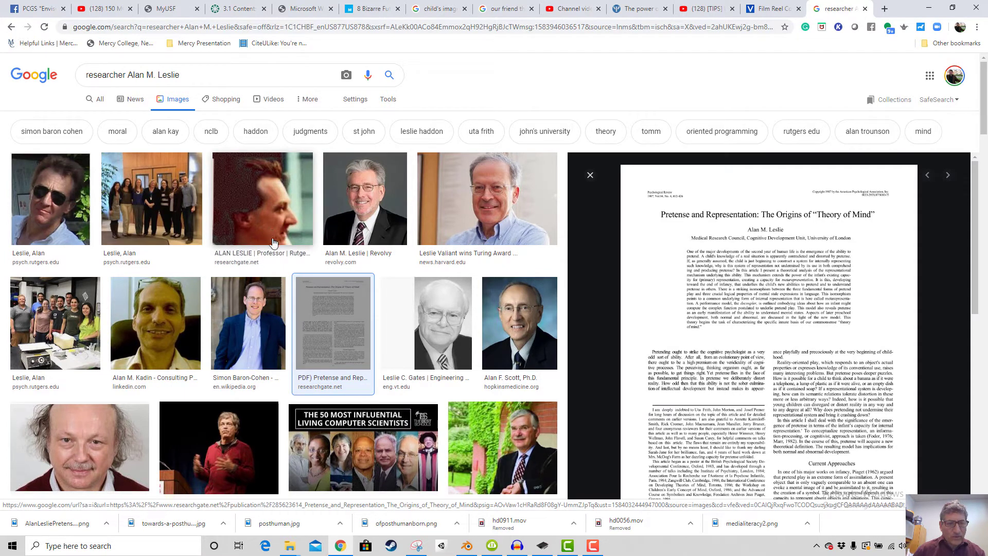
{"action": "left_click", "coordinate": [60, 226]}
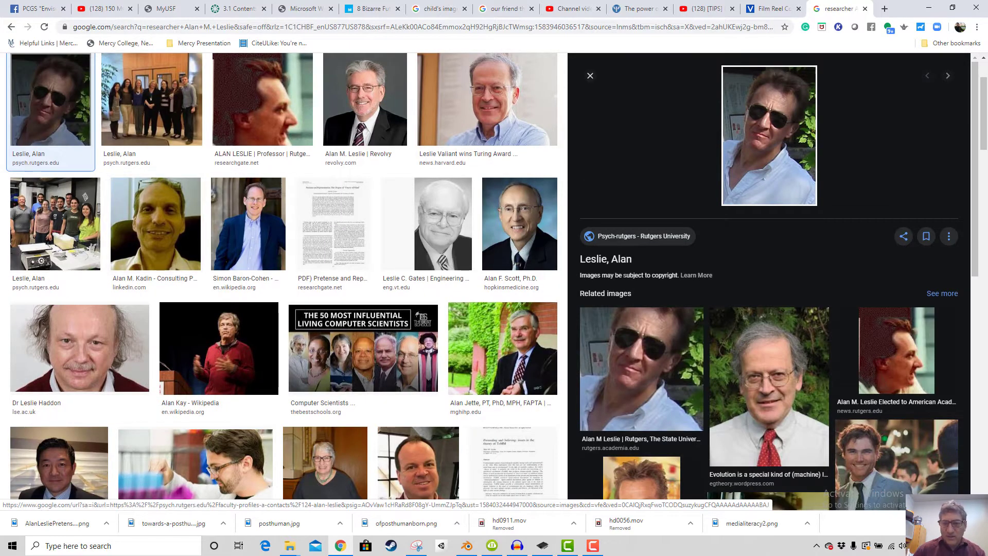
{"action": "scroll", "coordinate": [768, 320], "scroll_direction": "down", "scroll_amount": 4}
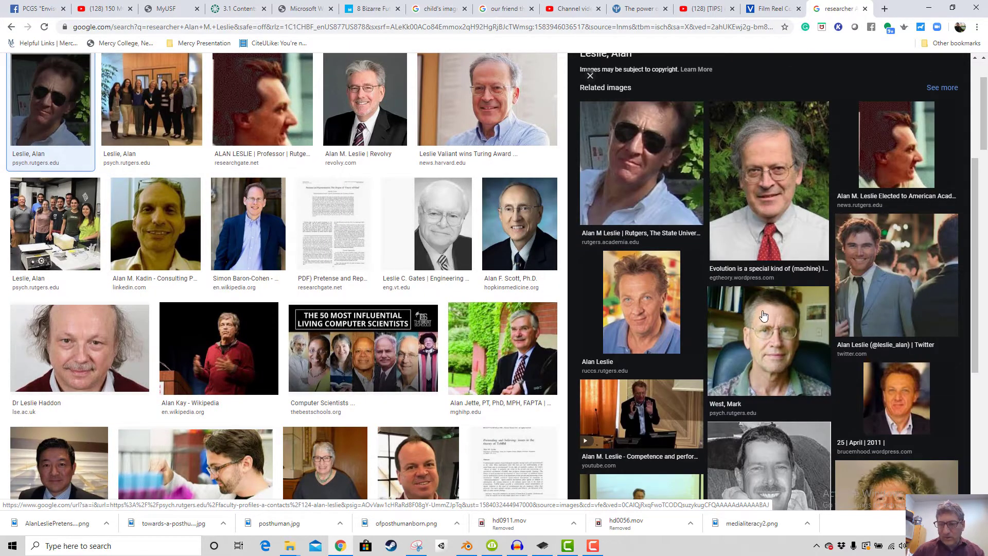
{"action": "left_click", "coordinate": [771, 235]}
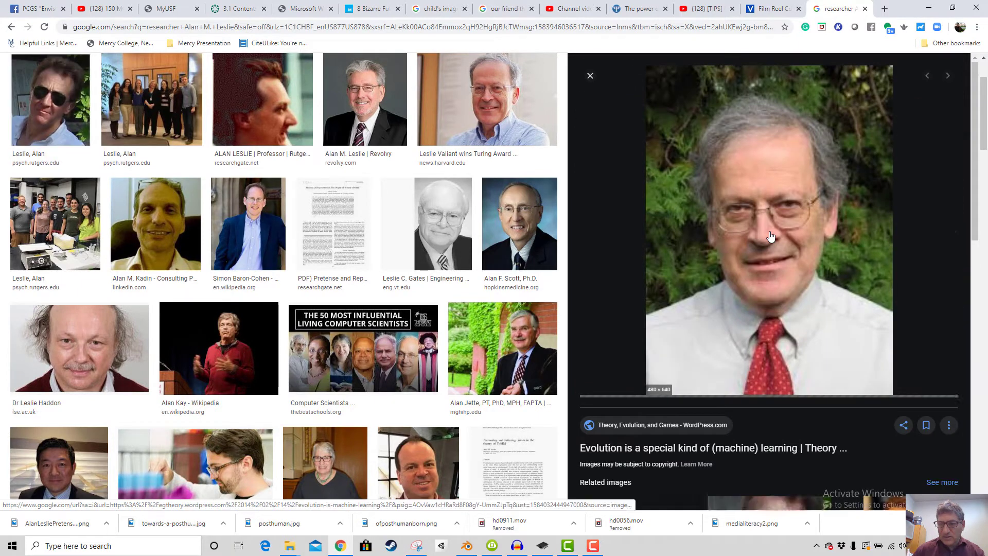
Open the red-tie photo's source article "Evolution is a special kind of (machine) learning", check whom it portrays, and close the page
{"action": "left_click", "coordinate": [687, 448]}
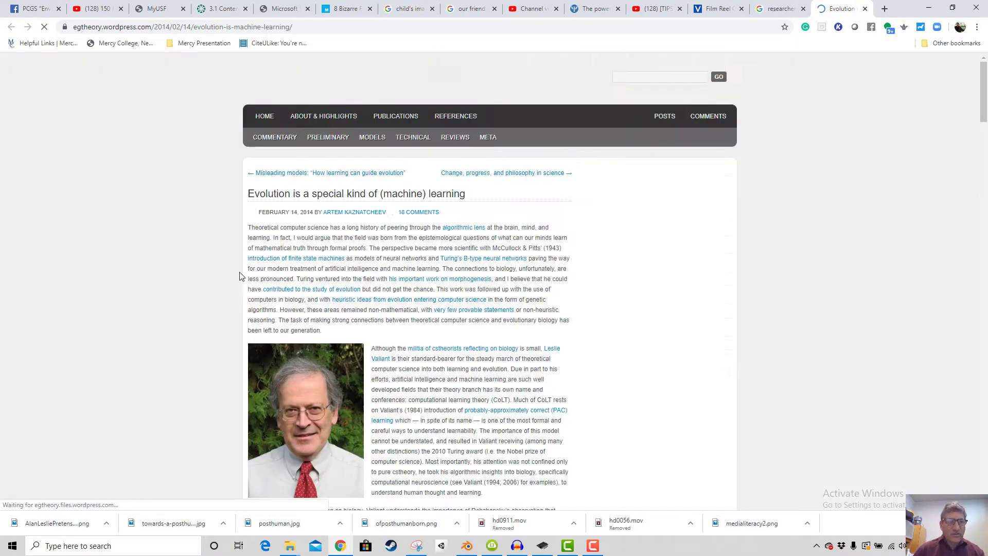
{"action": "scroll", "coordinate": [339, 308], "scroll_direction": "down", "scroll_amount": 1}
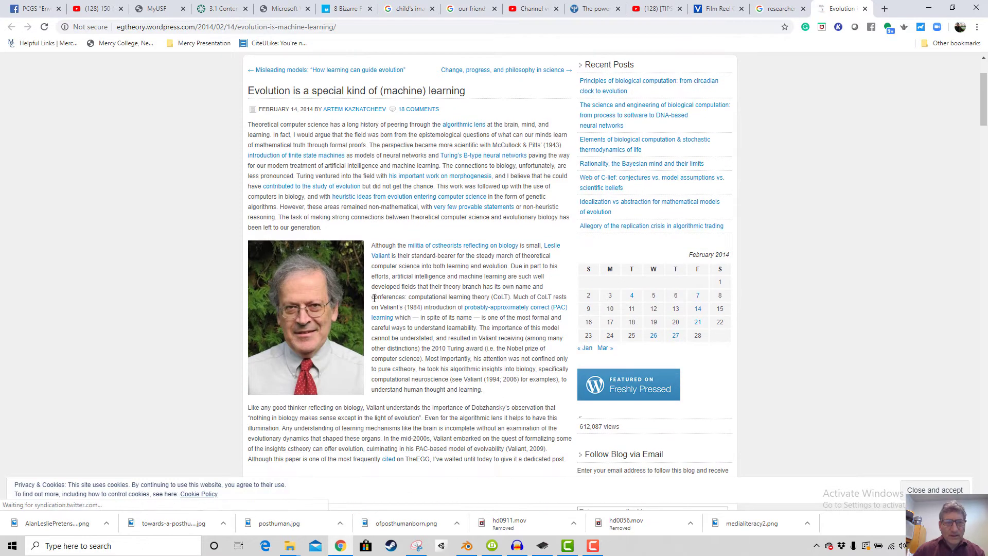
{"action": "scroll", "coordinate": [378, 304], "scroll_direction": "down", "scroll_amount": 5}
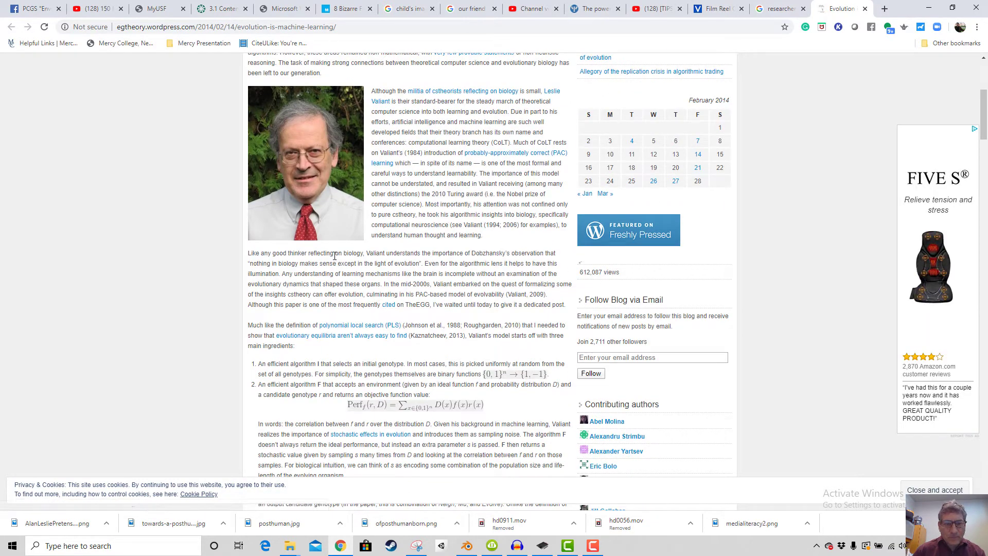
{"action": "scroll", "coordinate": [337, 261], "scroll_direction": "up", "scroll_amount": 4}
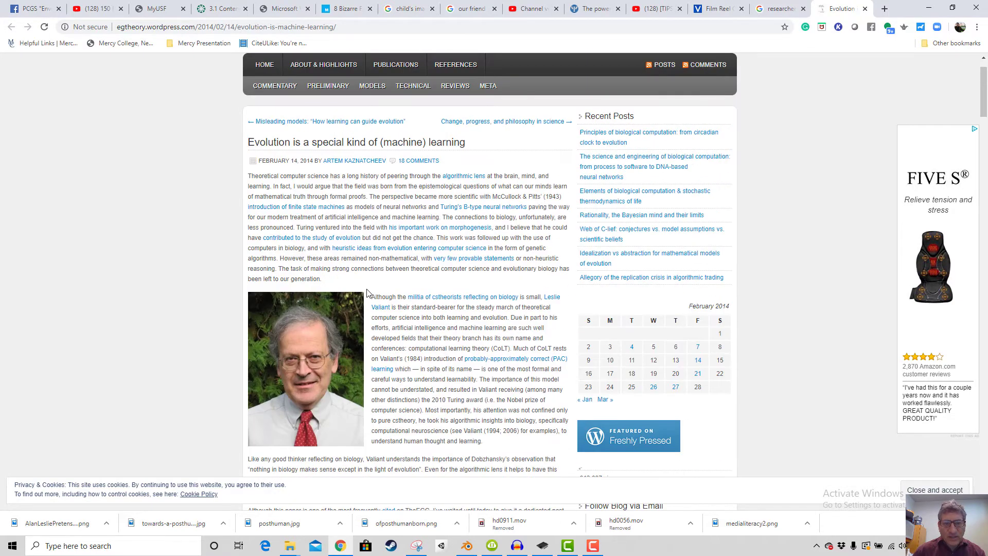
{"action": "scroll", "coordinate": [369, 293], "scroll_direction": "up", "scroll_amount": 1}
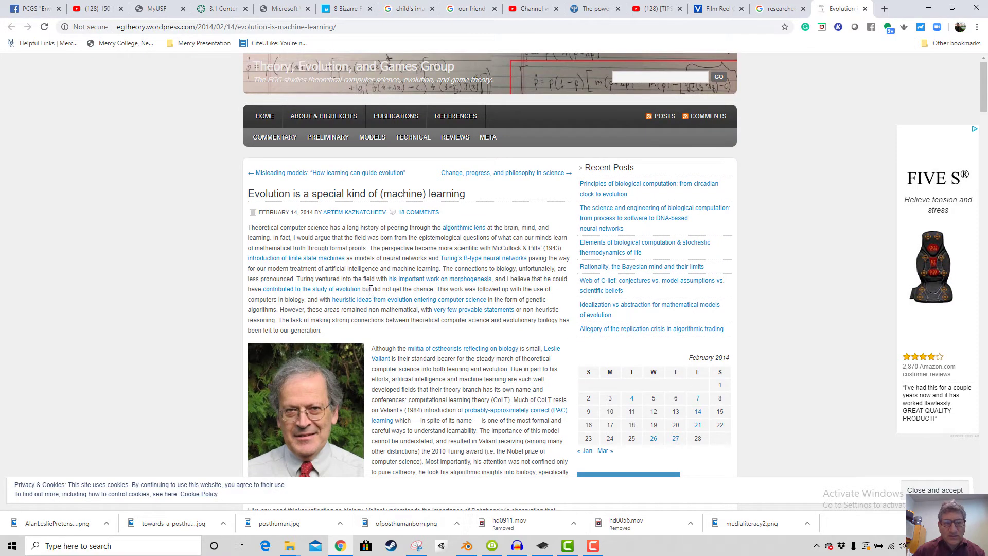
{"action": "scroll", "coordinate": [367, 286], "scroll_direction": "down", "scroll_amount": 3}
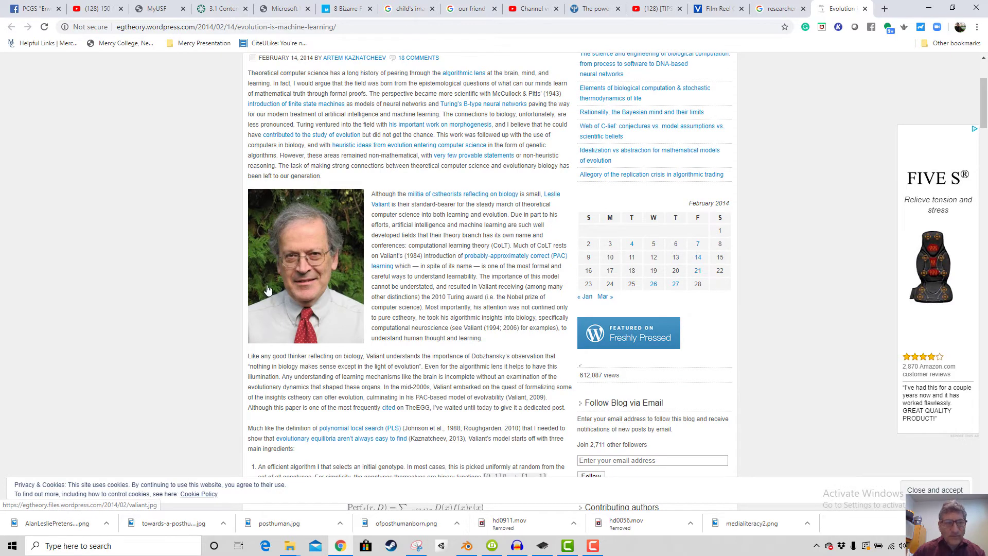
{"action": "scroll", "coordinate": [266, 290], "scroll_direction": "up", "scroll_amount": 3}
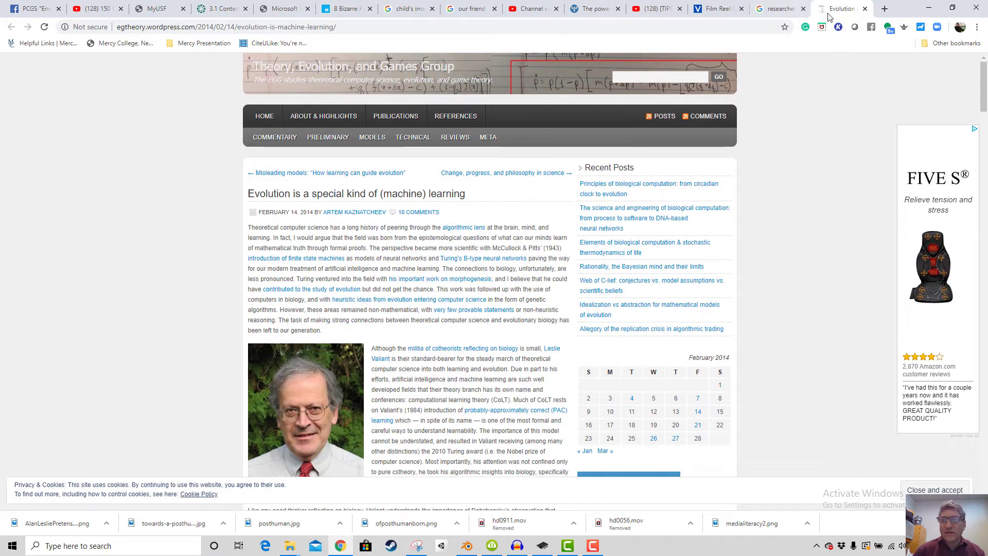
{"action": "left_click", "coordinate": [866, 10]}
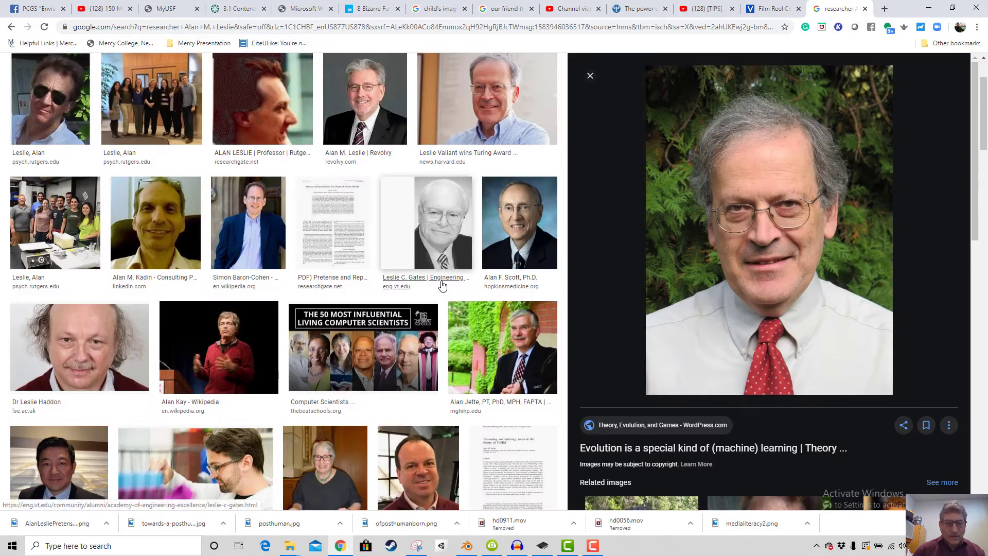
Preview the side-profile portrait in the image results, review its source profile on ResearchGate, and close that page
{"action": "scroll", "coordinate": [341, 274], "scroll_direction": "up", "scroll_amount": 1}
{"action": "scroll", "coordinate": [341, 274], "scroll_direction": "up", "scroll_amount": 2}
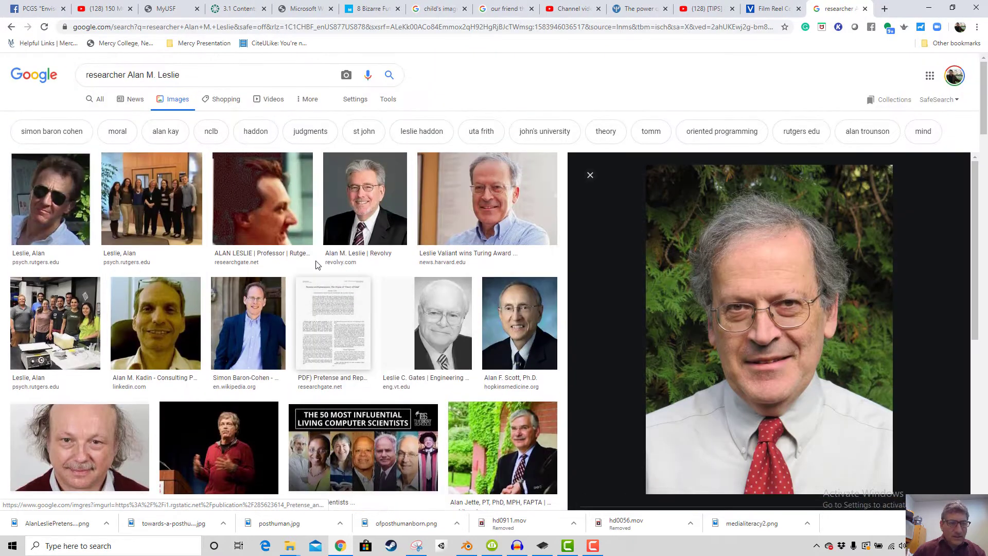
{"action": "left_click", "coordinate": [259, 218]}
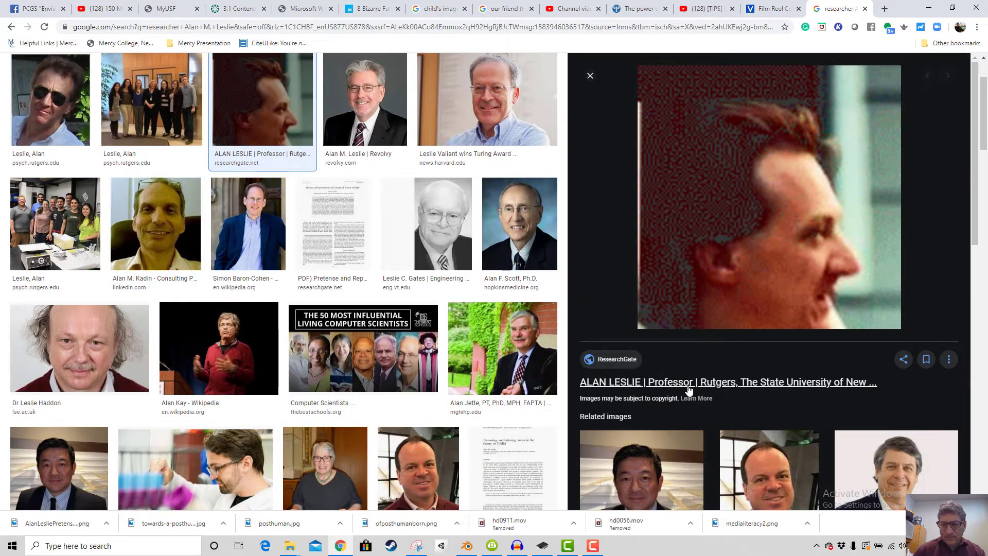
{"action": "left_click", "coordinate": [688, 390]}
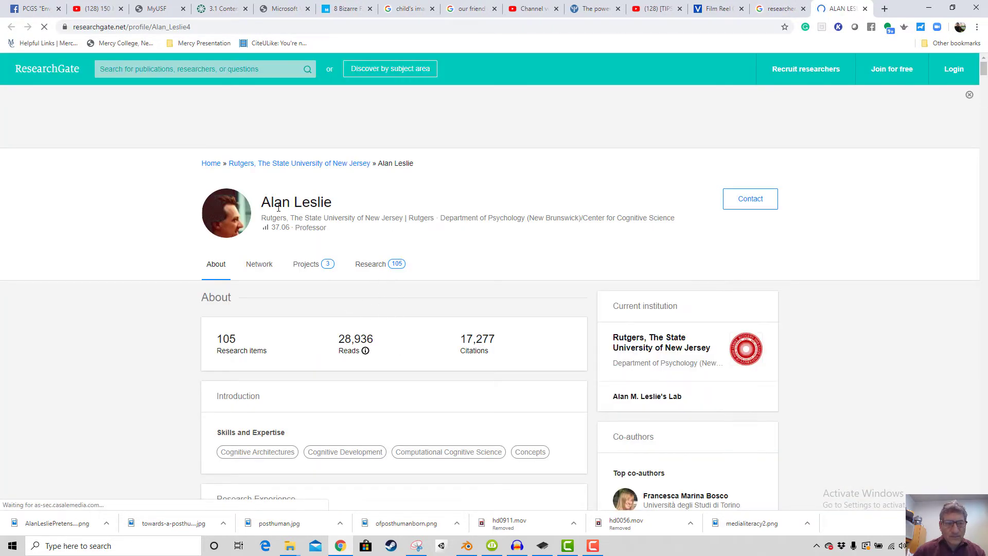
{"action": "scroll", "coordinate": [212, 229], "scroll_direction": "down", "scroll_amount": 4}
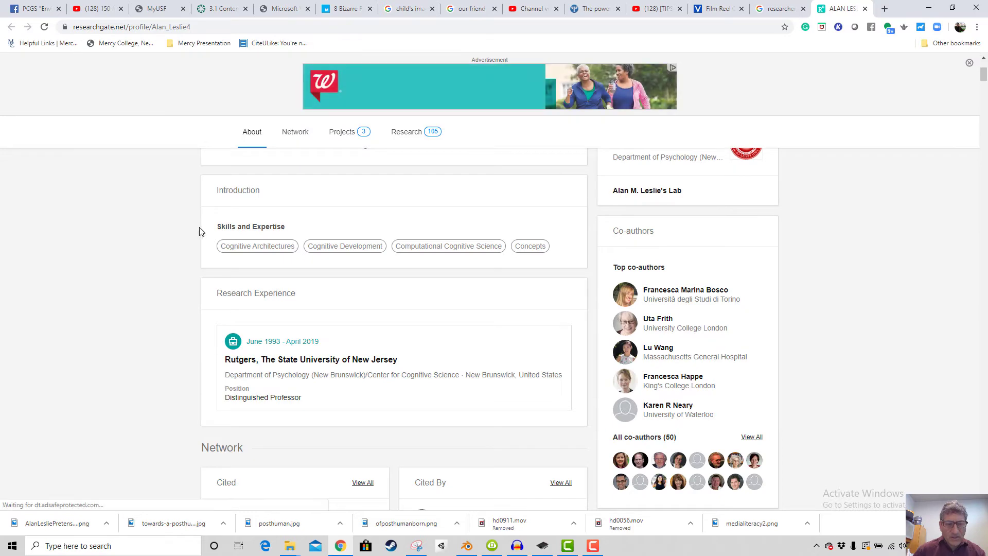
{"action": "scroll", "coordinate": [208, 241], "scroll_direction": "down", "scroll_amount": 4}
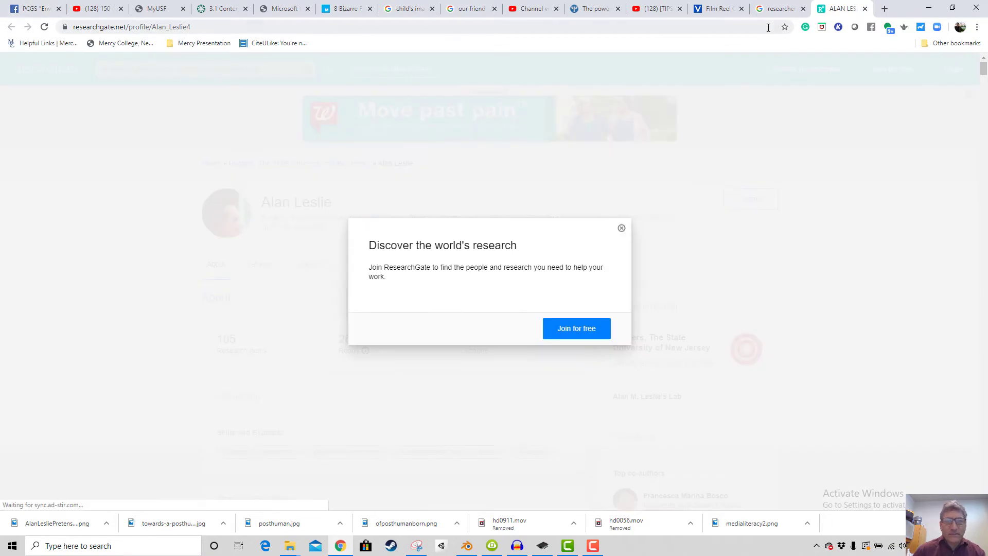
{"action": "left_click", "coordinate": [865, 9]}
Preview the Revolvy portrait in the image results and look over its related images
{"action": "scroll", "coordinate": [418, 255], "scroll_direction": "up", "scroll_amount": 1}
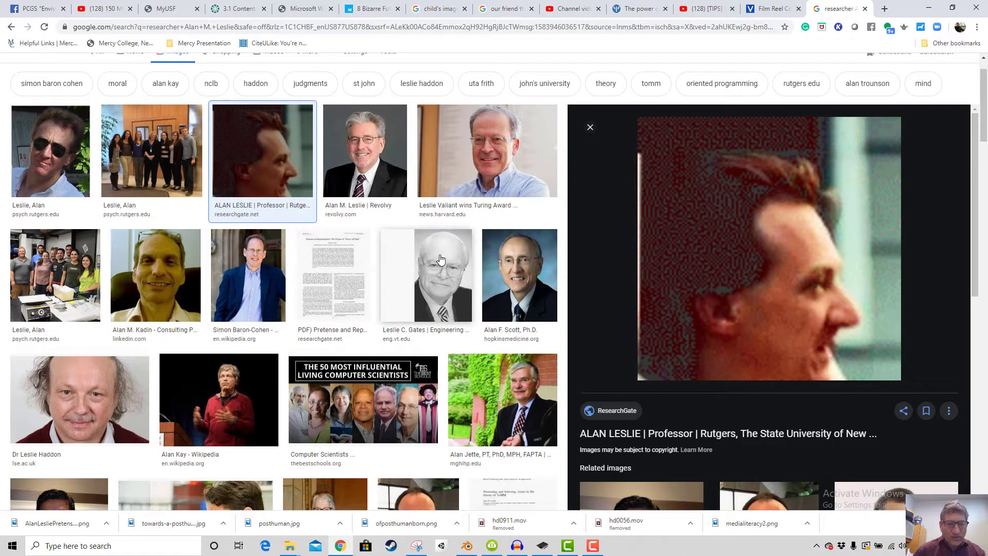
{"action": "left_click", "coordinate": [360, 170]}
{"action": "scroll", "coordinate": [680, 313], "scroll_direction": "down", "scroll_amount": 2}
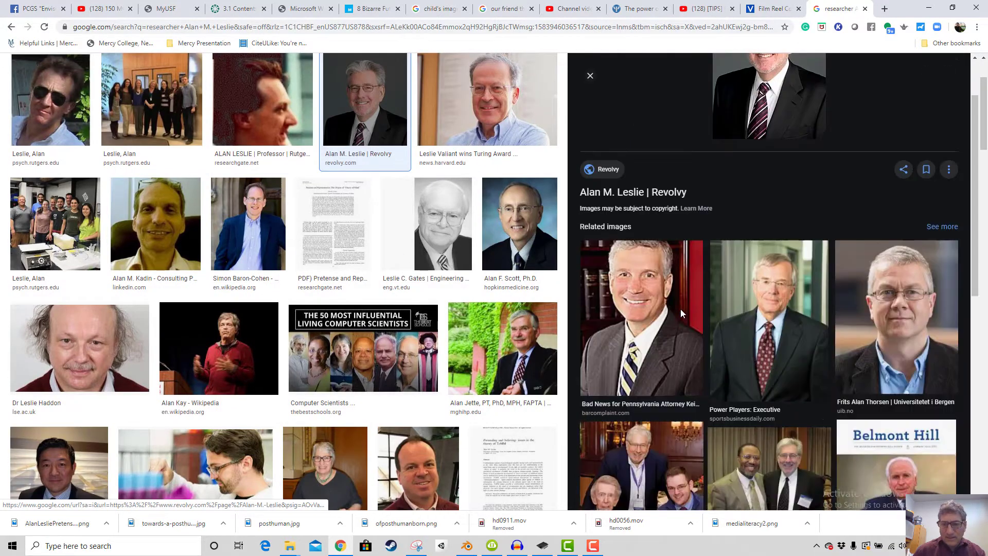
{"action": "scroll", "coordinate": [680, 313], "scroll_direction": "down", "scroll_amount": 2}
{"action": "scroll", "coordinate": [666, 335], "scroll_direction": "up", "scroll_amount": 4}
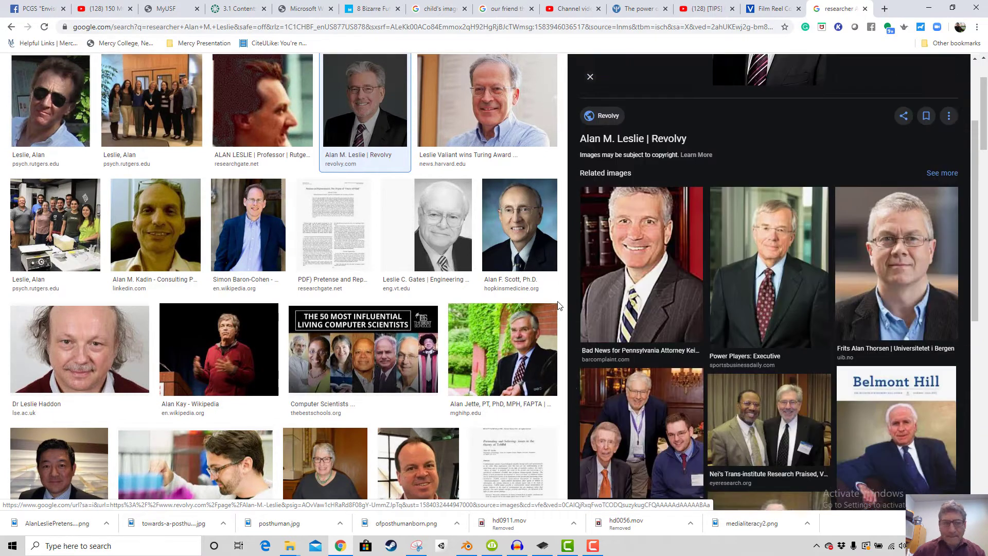
{"action": "scroll", "coordinate": [268, 231], "scroll_direction": "up", "scroll_amount": 2}
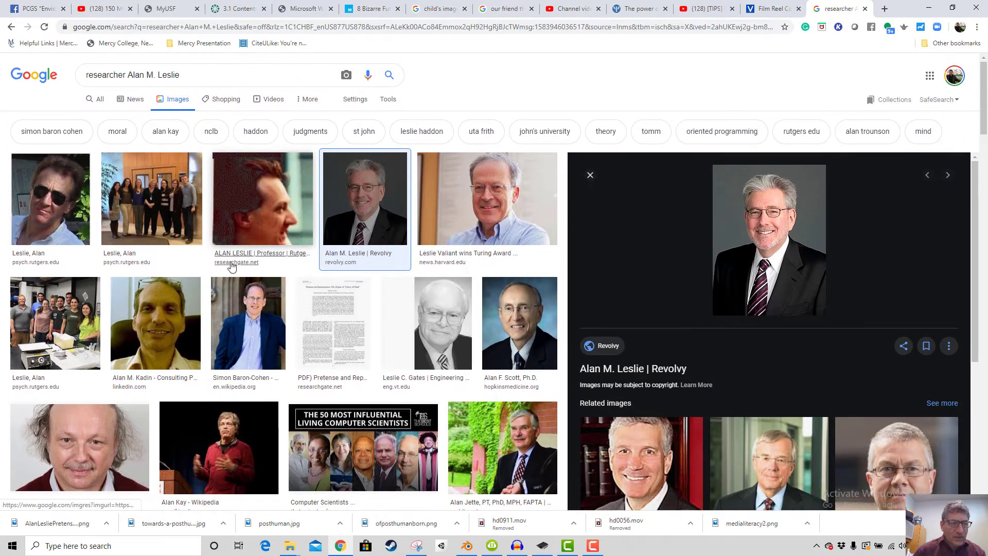
Open the Rutgers psychology faculty page behind the group photo and review the researcher's portrait and profile there
{"action": "left_click", "coordinate": [150, 230]}
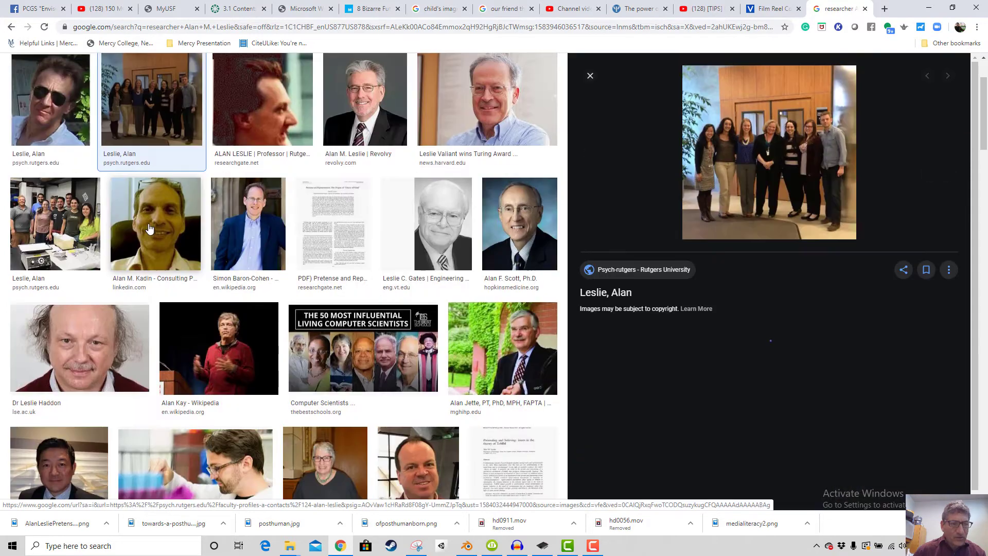
{"action": "left_click", "coordinate": [636, 273]}
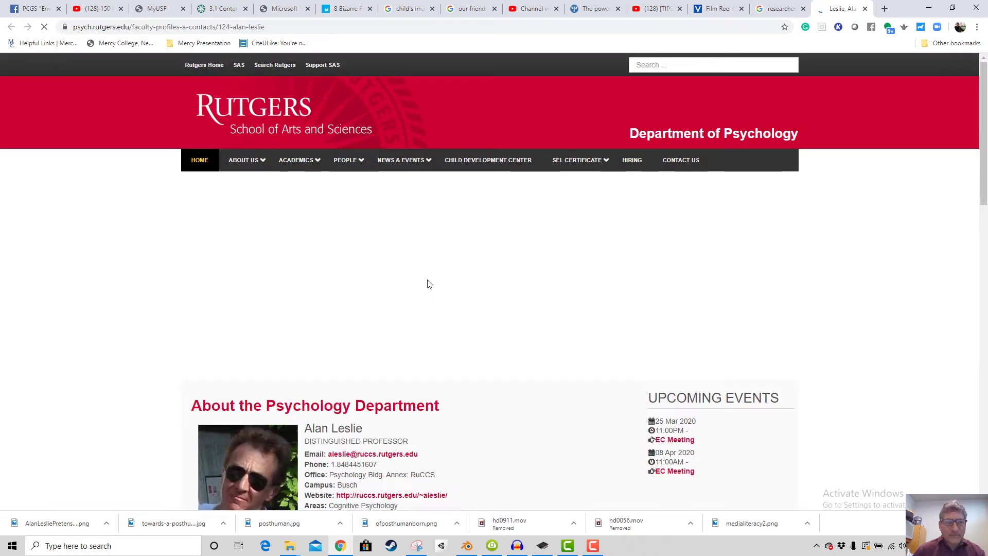
{"action": "scroll", "coordinate": [432, 264], "scroll_direction": "down", "scroll_amount": 2}
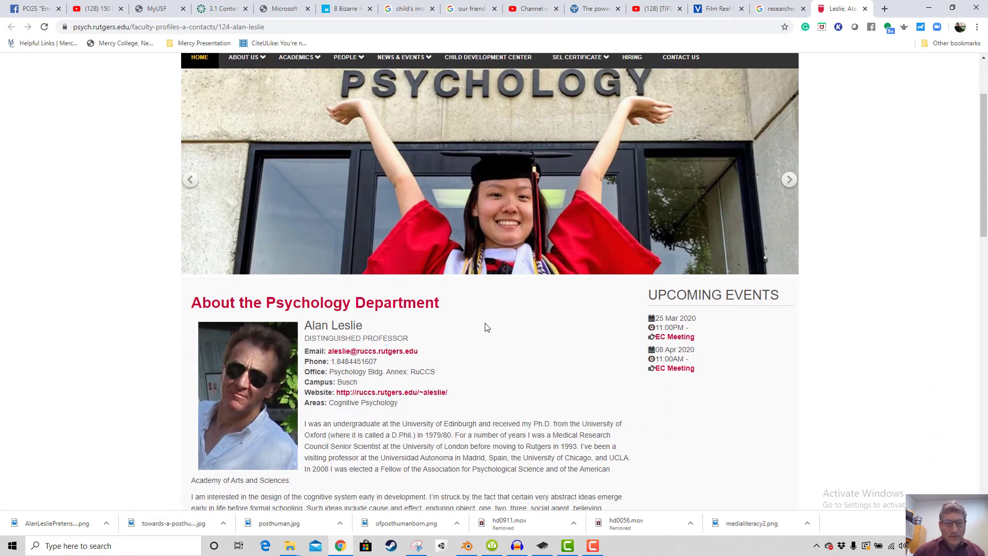
{"action": "scroll", "coordinate": [491, 323], "scroll_direction": "up", "scroll_amount": 1}
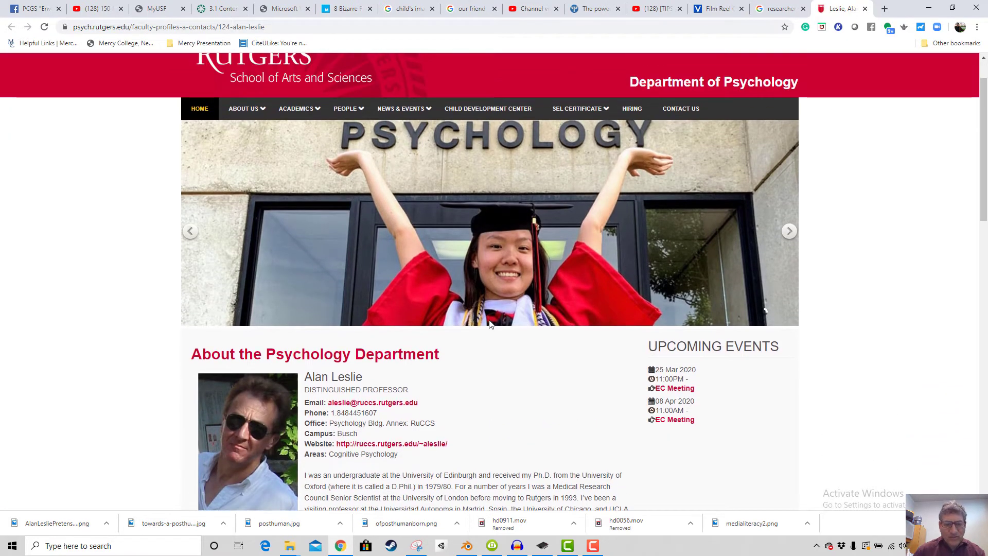
{"action": "scroll", "coordinate": [492, 323], "scroll_direction": "down", "scroll_amount": 1}
{"action": "scroll", "coordinate": [491, 324], "scroll_direction": "down", "scroll_amount": 3}
{"action": "scroll", "coordinate": [489, 329], "scroll_direction": "up", "scroll_amount": 4}
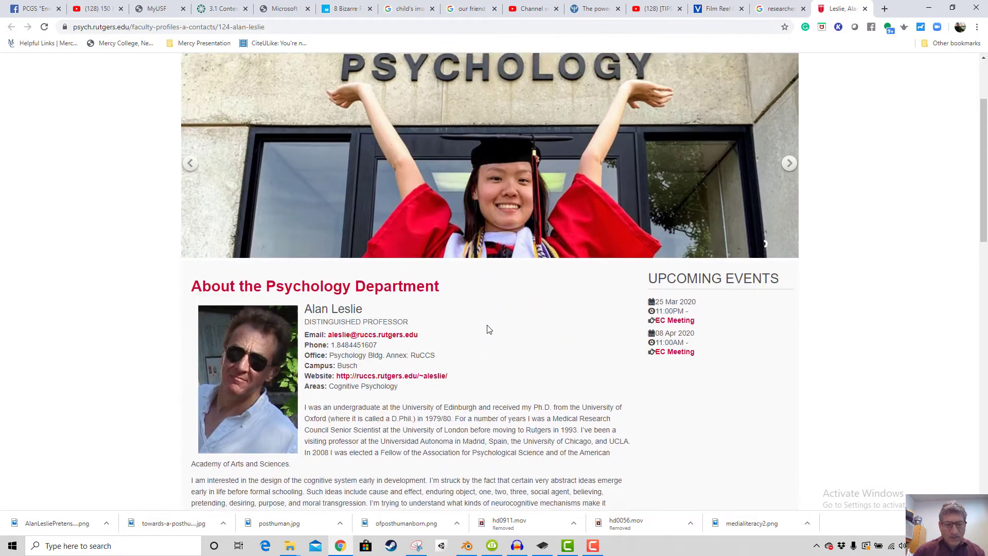
{"action": "scroll", "coordinate": [488, 329], "scroll_direction": "down", "scroll_amount": 1}
{"action": "scroll", "coordinate": [489, 330], "scroll_direction": "up", "scroll_amount": 1}
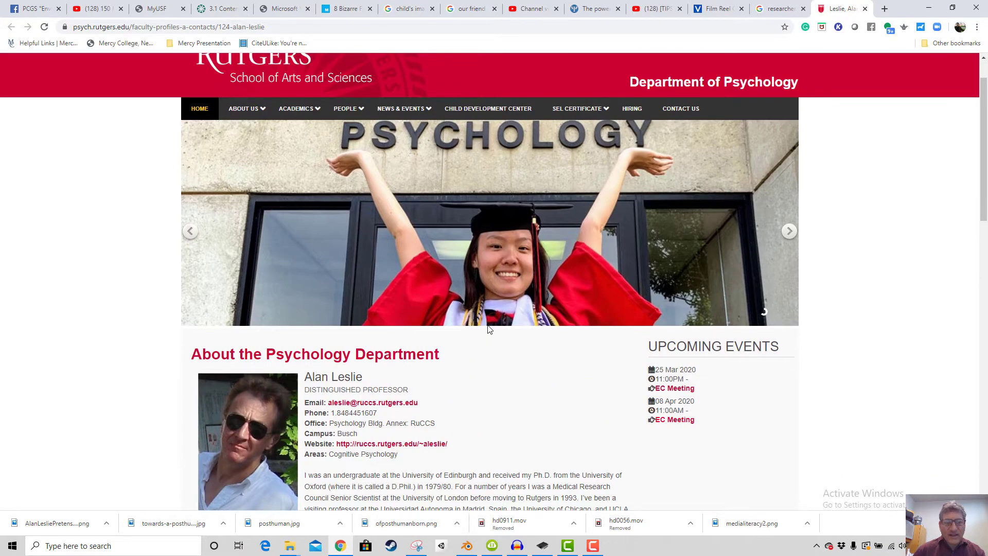
{"action": "scroll", "coordinate": [487, 326], "scroll_direction": "up", "scroll_amount": 1}
{"action": "scroll", "coordinate": [488, 326], "scroll_direction": "down", "scroll_amount": 1}
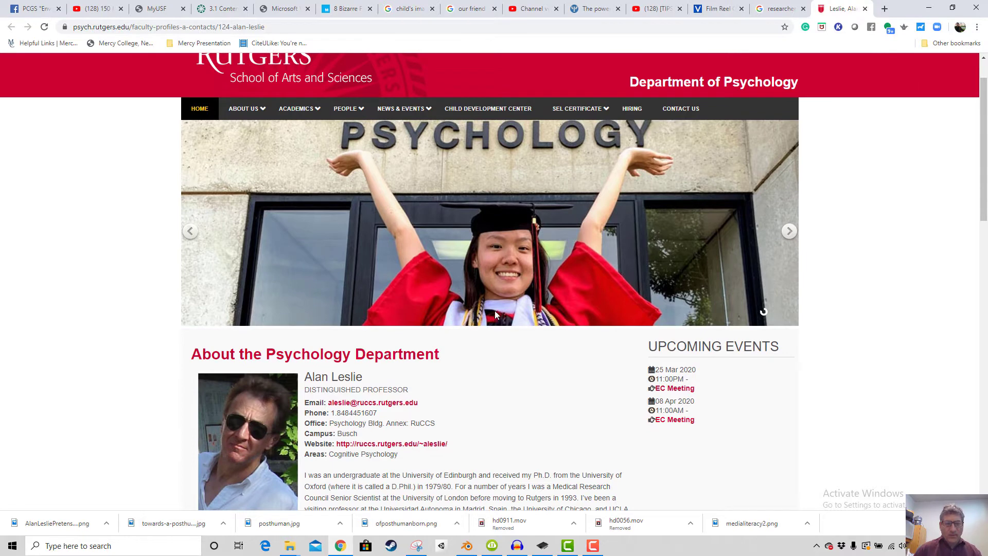
Zoom the faculty page to 90% and capture it with Snipping Tool from the Rutgers banner down to the researcher's profile
{"action": "scroll", "coordinate": [515, 311], "scroll_direction": "down", "scroll_amount": 1, "text": "ctrl"}
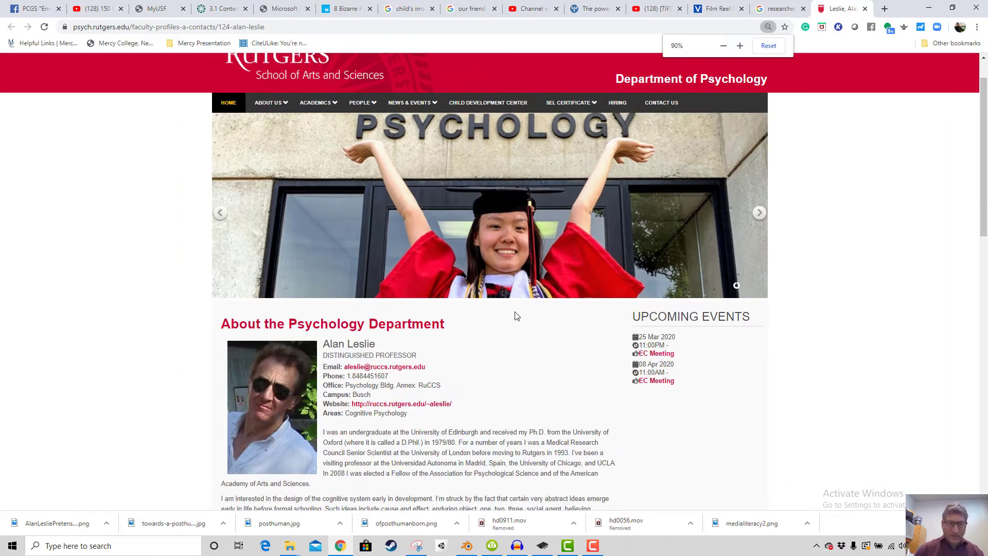
{"action": "scroll", "coordinate": [525, 309], "scroll_direction": "up", "scroll_amount": 1}
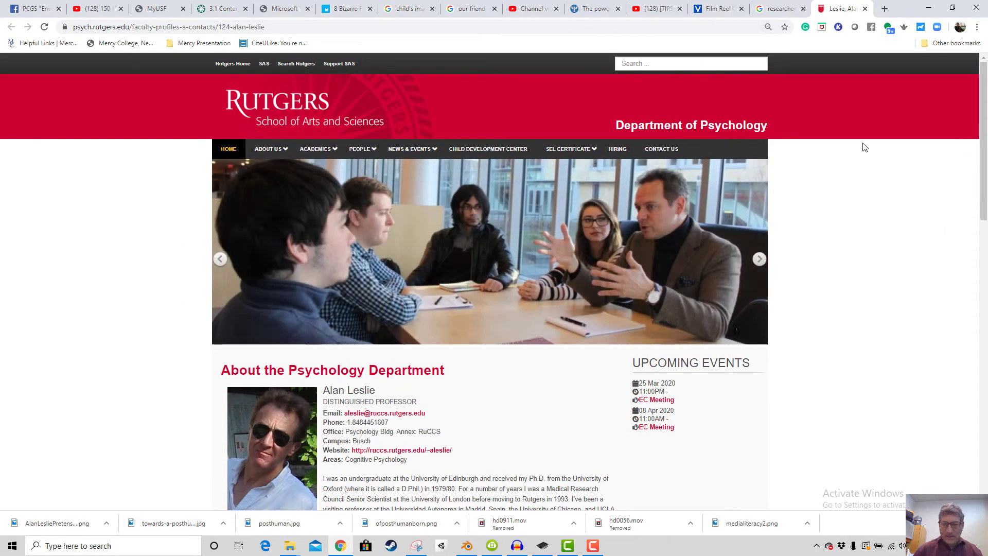
{"action": "scroll", "coordinate": [982, 152], "scroll_direction": "down", "scroll_amount": 1}
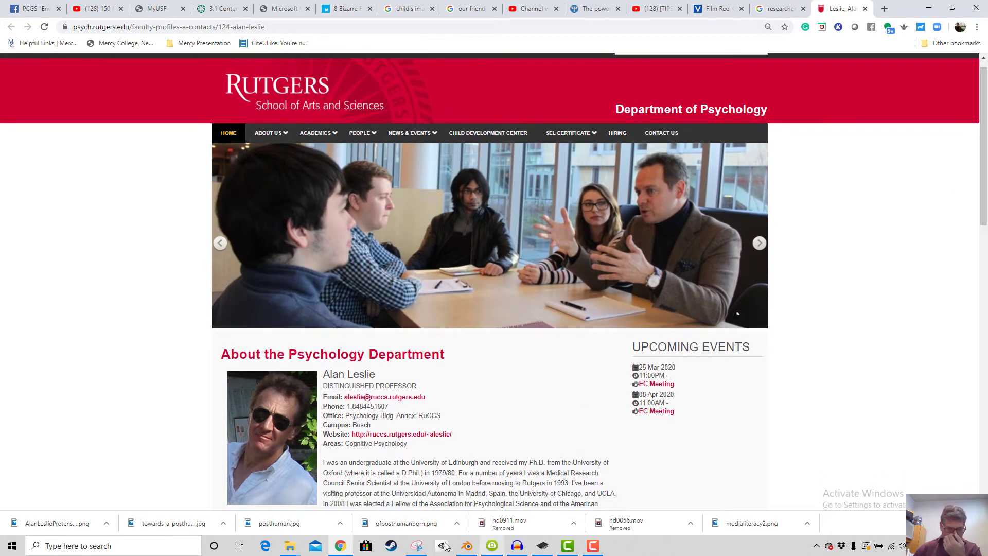
{"action": "left_click", "coordinate": [414, 547]}
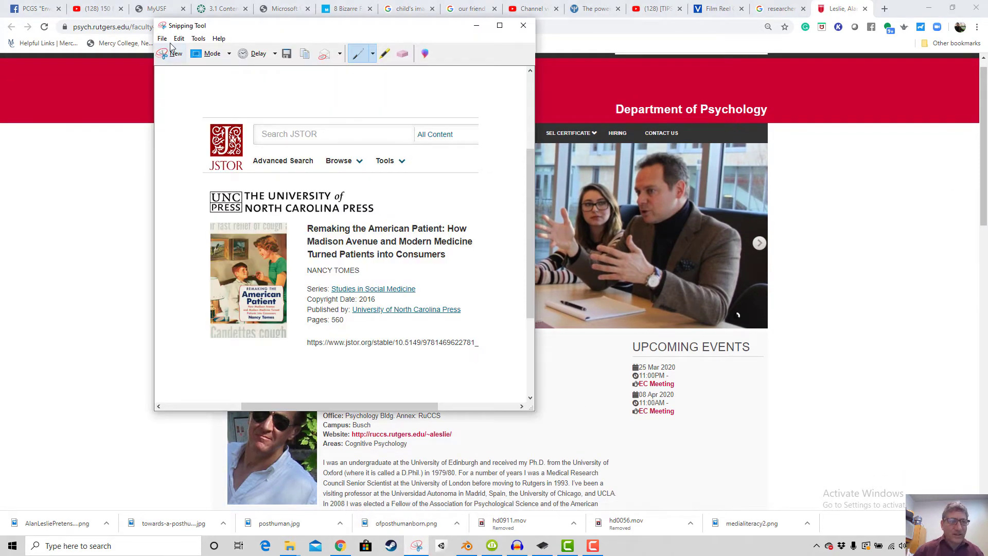
{"action": "left_click", "coordinate": [174, 53]}
{"action": "left_click_drag", "start_coordinate": [207, 57], "coordinate": [778, 513]}
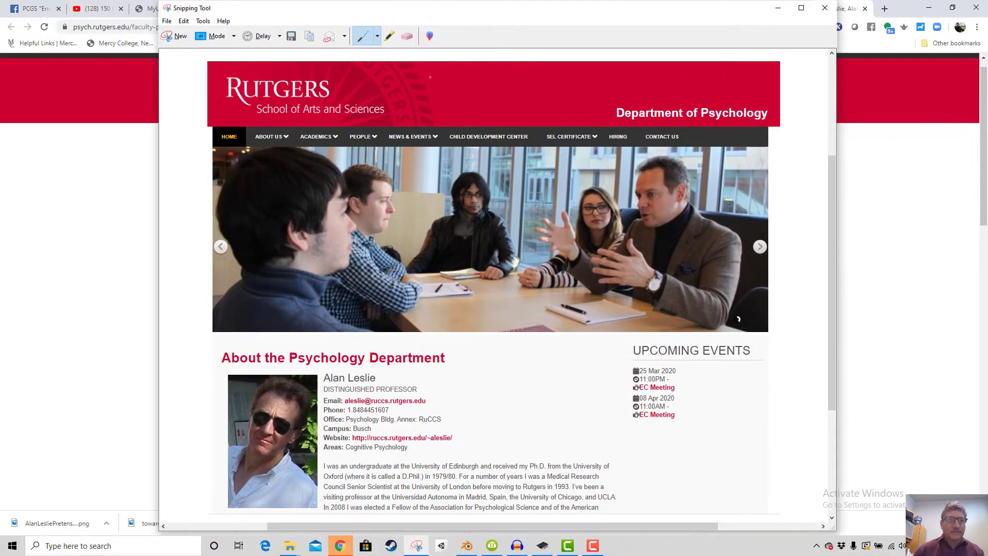
Save the snip as a PNG in ENVISION91011, named with the researcher's name followed by Rutgers
{"action": "left_click", "coordinate": [167, 21]}
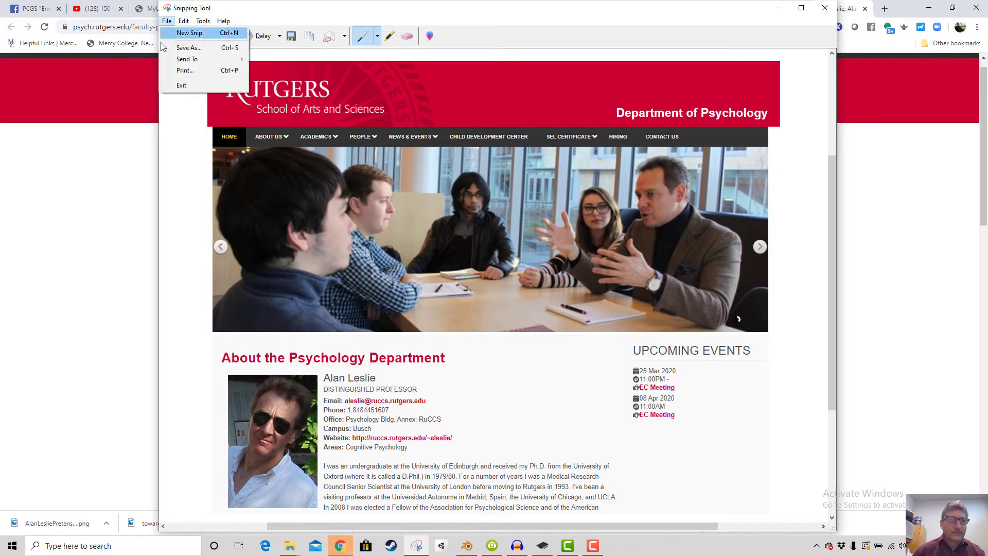
{"action": "left_click", "coordinate": [177, 48]}
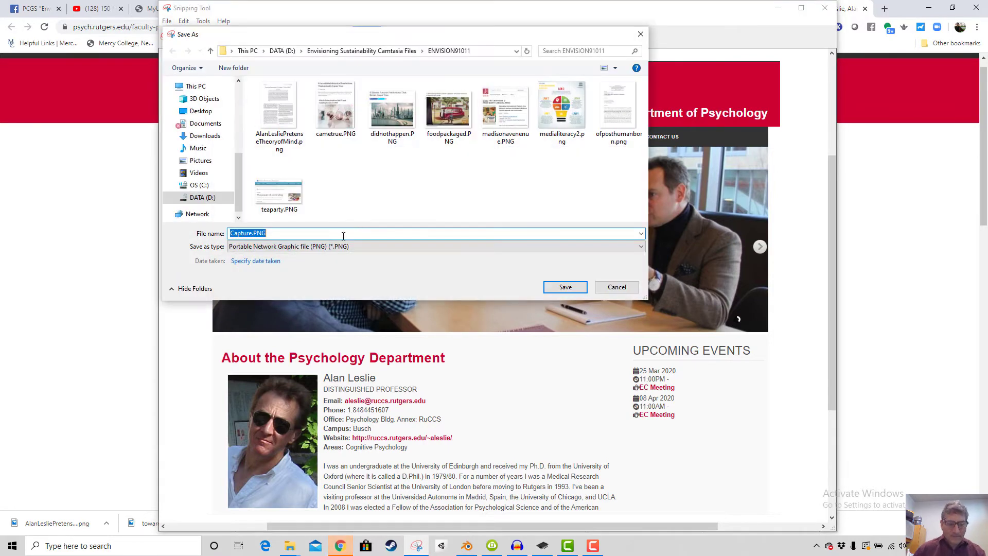
{"action": "type", "text": "AlanLEsi"}
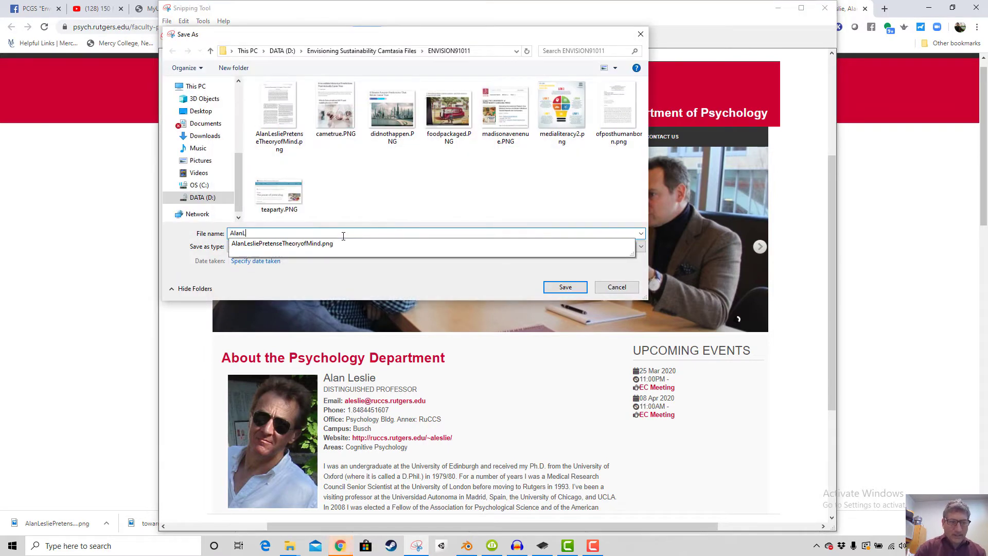
{"action": "key", "text": "BackSpace"}
{"action": "key", "text": "BackSpace"}
{"action": "key", "text": "BackSpace"}
{"action": "type", "text": "esl"}
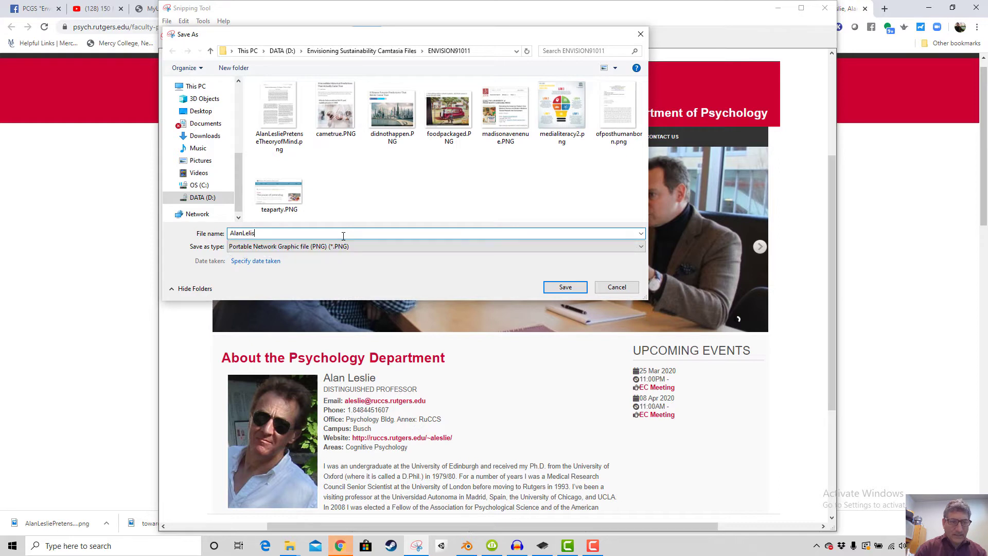
{"action": "type", "text": "ie"}
{"action": "key", "text": "BackSpace"}
{"action": "key", "text": "BackSpace"}
{"action": "key", "text": "BackSpace"}
{"action": "key", "text": "BackSpace"}
{"action": "key", "text": "BackSpace"}
{"action": "key", "text": "BackSpace"}
{"action": "type", "text": "e"}
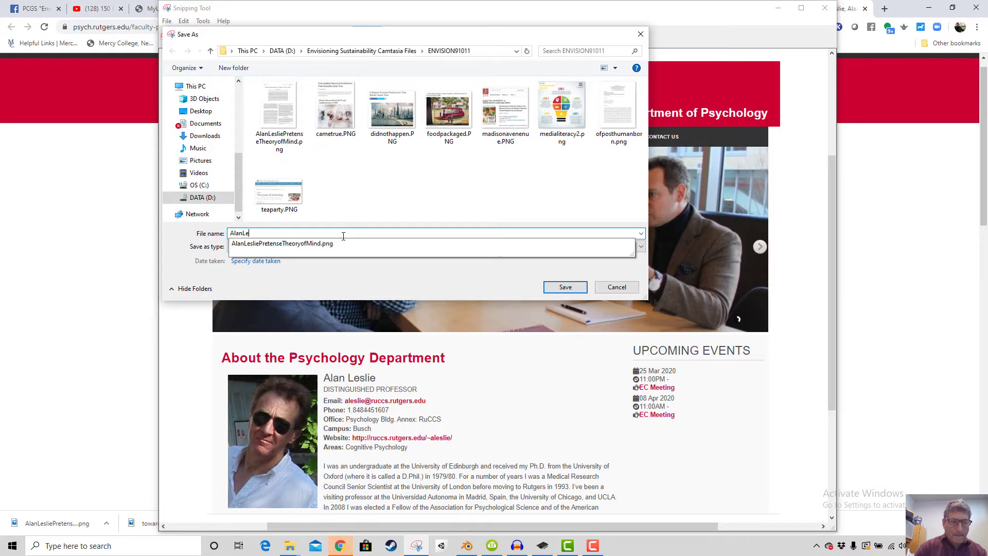
{"action": "type", "text": "slieRutgers"}
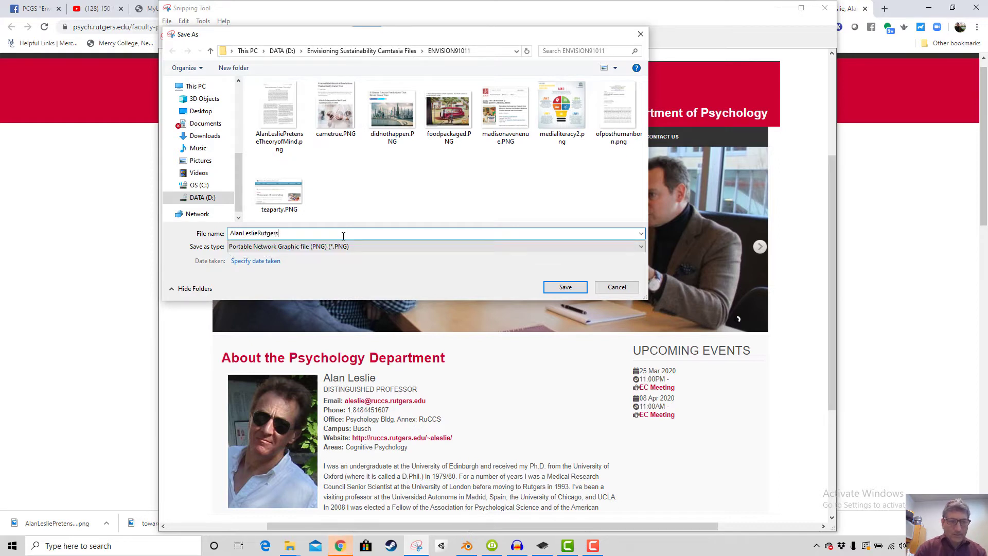
{"action": "key", "text": "Return"}
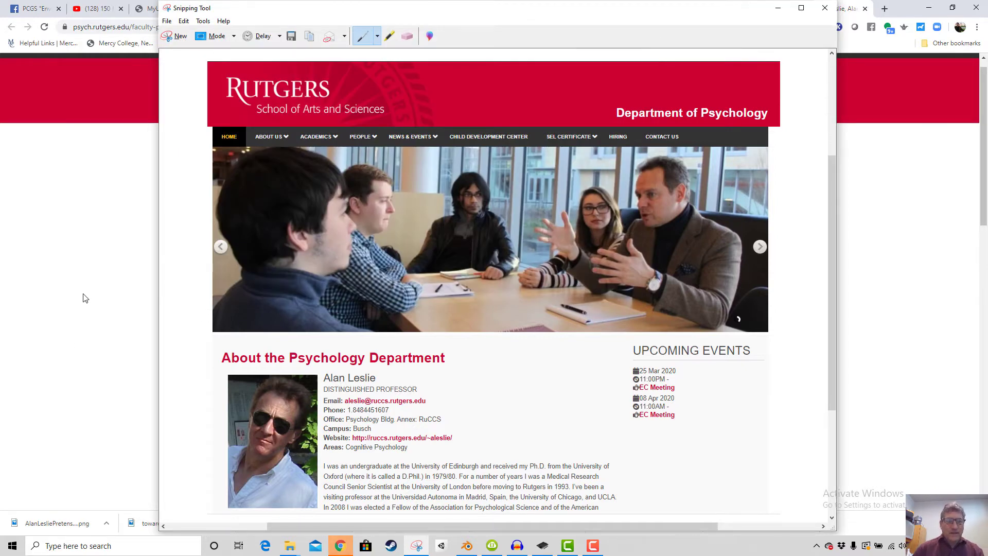
Switch to Blender, refresh the ENVISION91011 file list, and place the Rutgers screenshot on channel 2 at the researcher marker
{"action": "left_click", "coordinate": [84, 295]}
{"action": "left_click", "coordinate": [466, 546]}
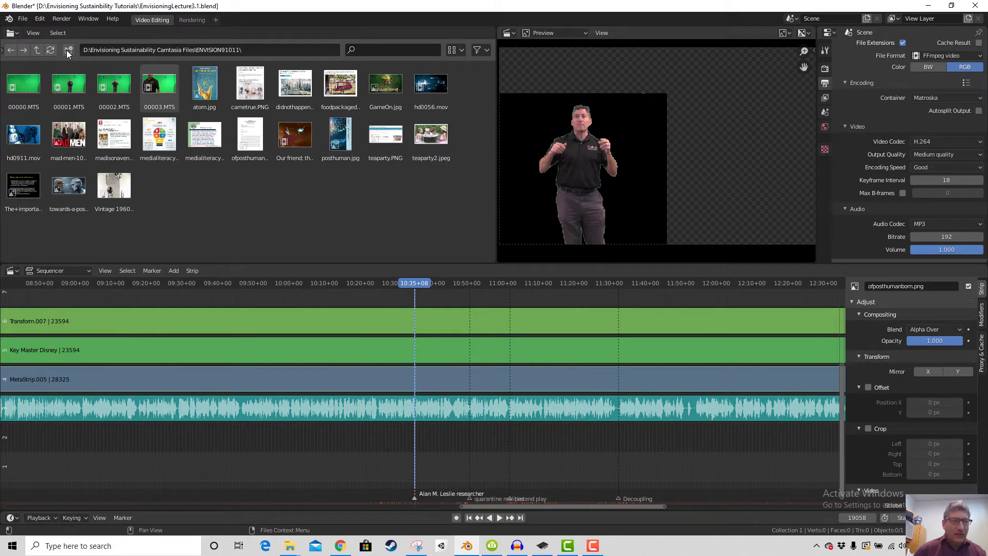
{"action": "left_click", "coordinate": [50, 50]}
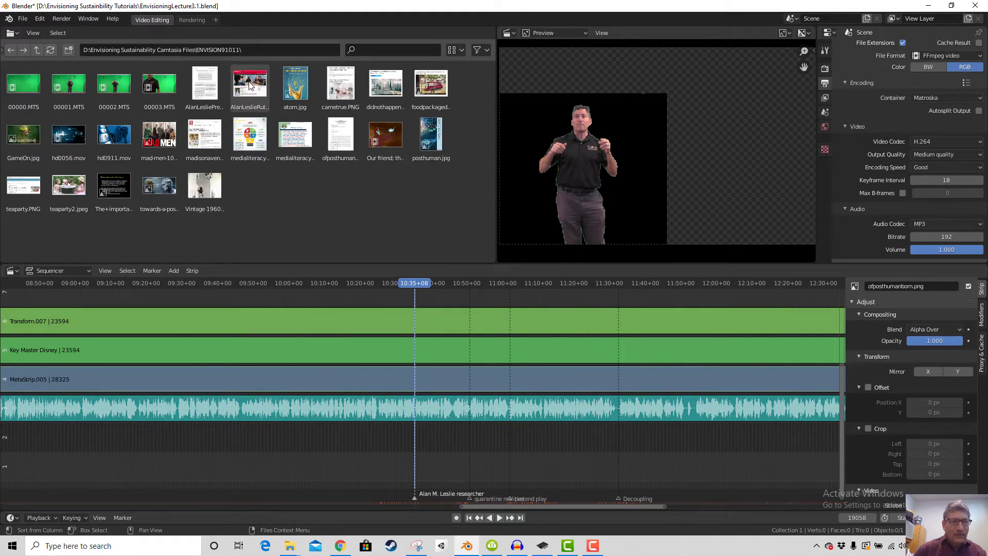
{"action": "left_click_drag", "start_coordinate": [250, 89], "coordinate": [415, 439]}
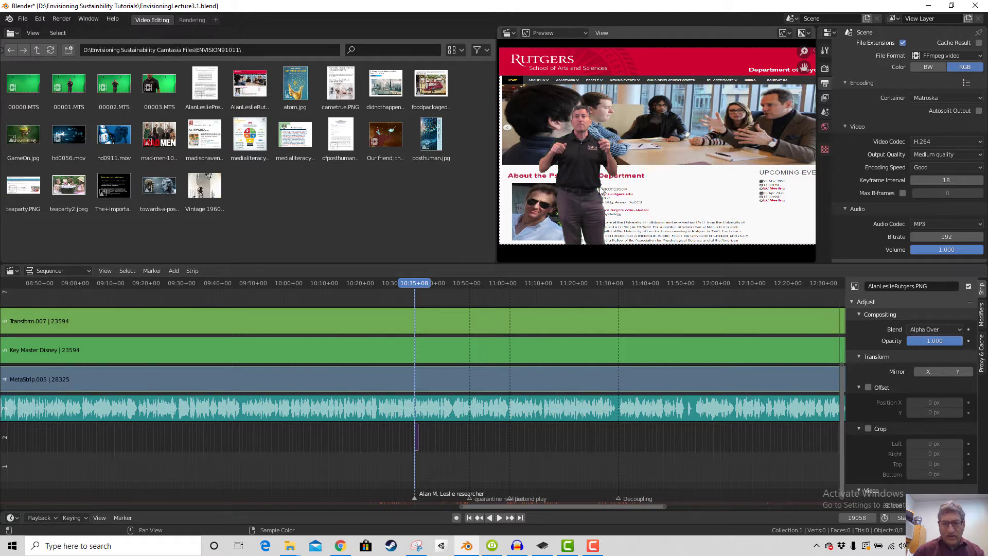
Play back the passage around the researcher marker and cut MetaStrip.005 at 10:34+25
{"action": "key", "text": "space"}
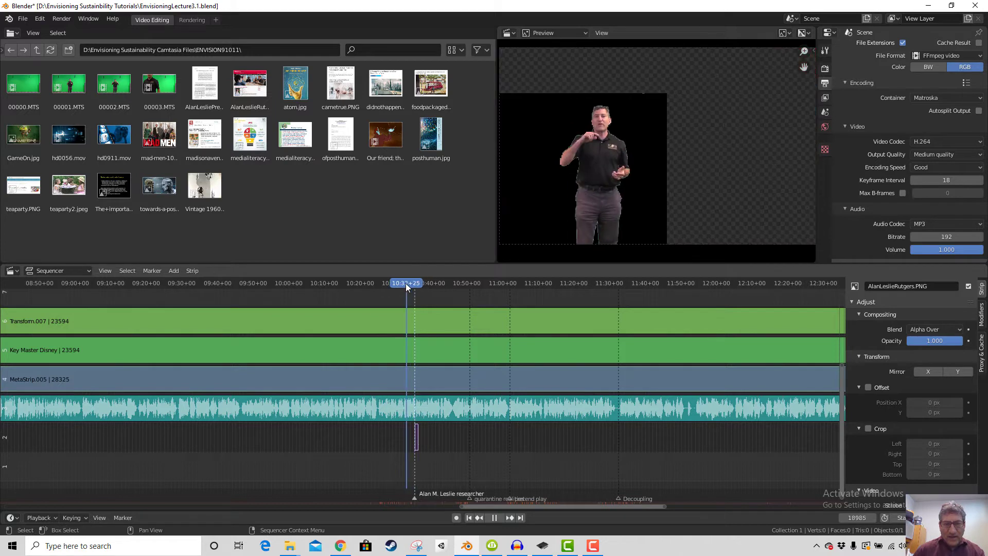
{"action": "left_click_drag", "start_coordinate": [419, 285], "coordinate": [413, 283]}
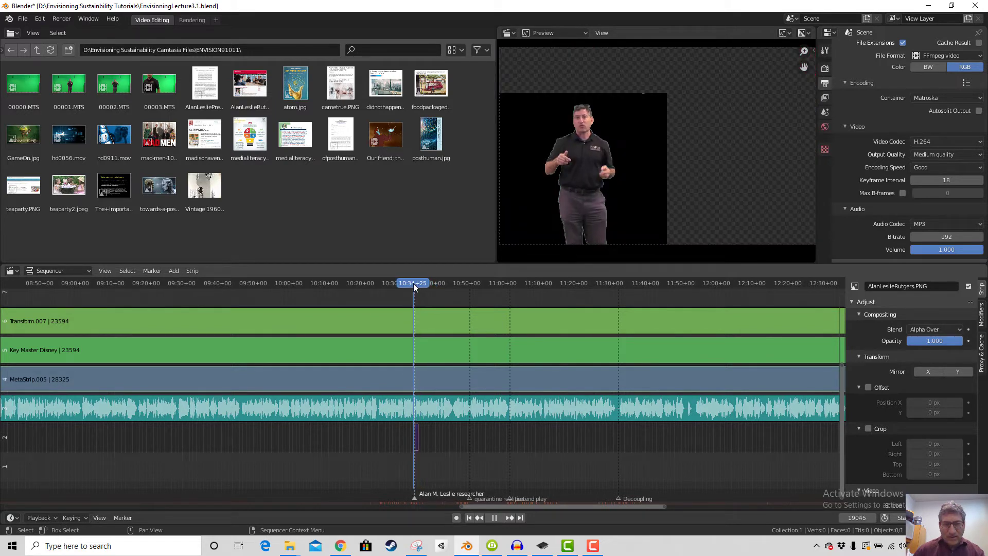
{"action": "left_click", "coordinate": [408, 383]}
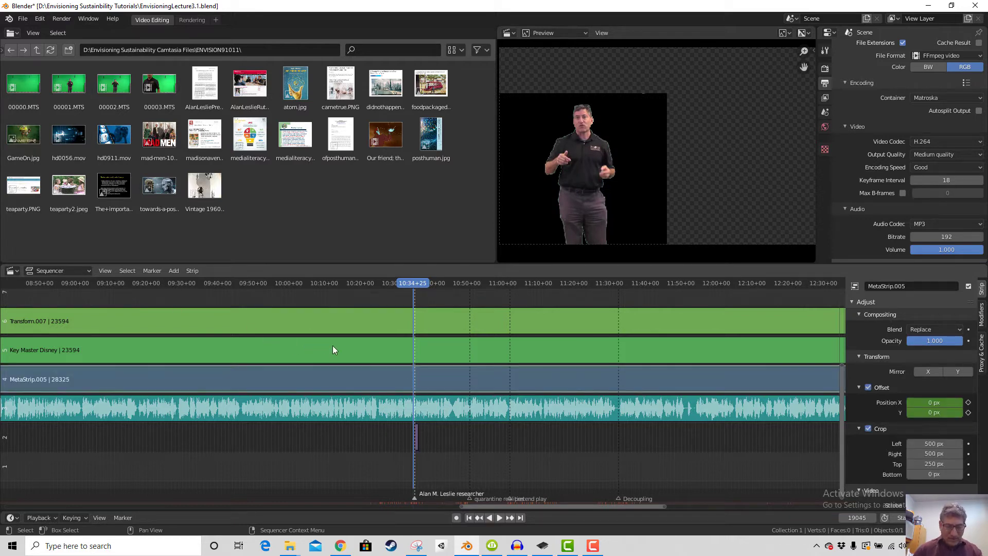
{"action": "key", "text": "k"}
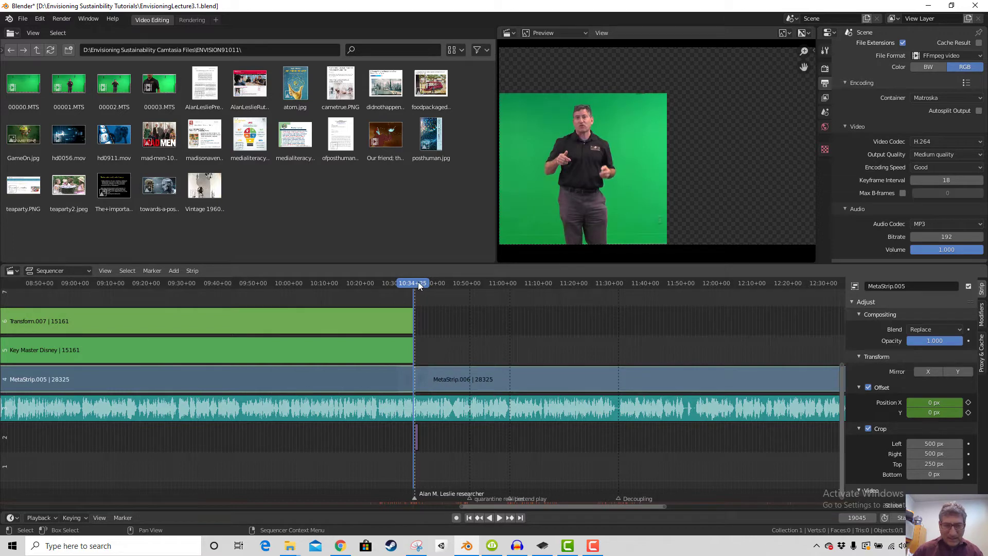
Play back the passage near the Decoupling marker and cut MetaStrip.006 at 11:32+10
{"action": "key", "text": "space"}
{"action": "left_click_drag", "start_coordinate": [490, 286], "coordinate": [617, 302]}
{"action": "key", "text": "space"}
{"action": "key", "text": "space"}
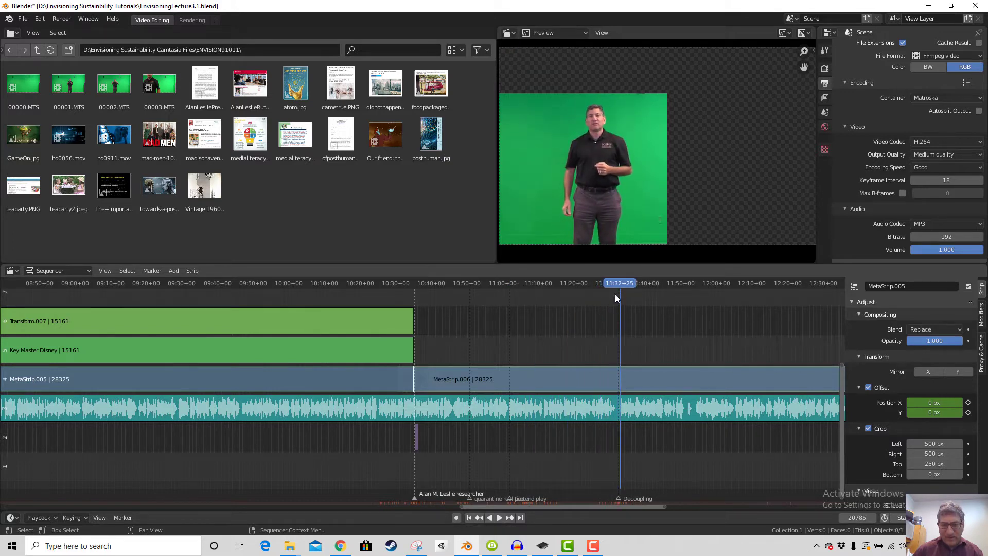
{"action": "key", "text": "space"}
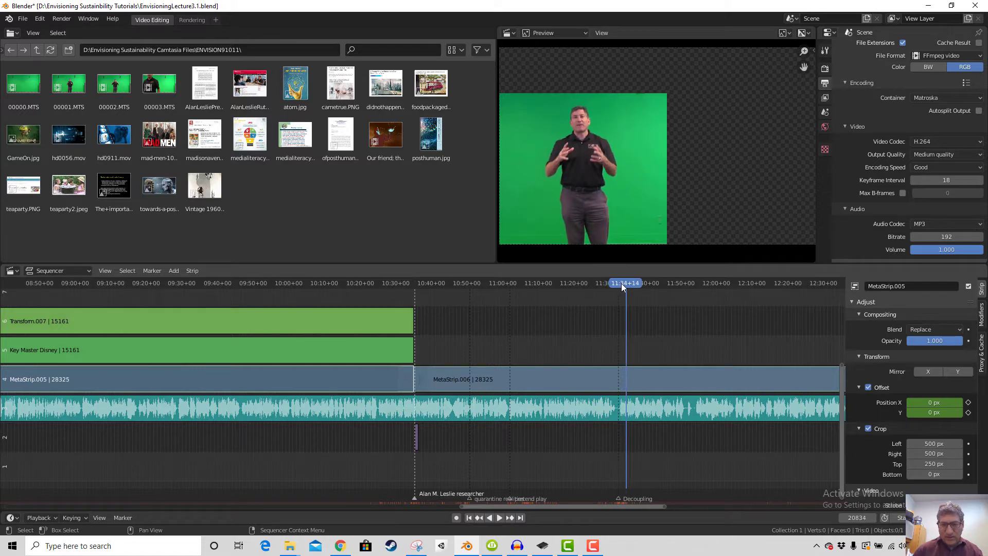
{"action": "left_click_drag", "start_coordinate": [622, 283], "coordinate": [619, 284]}
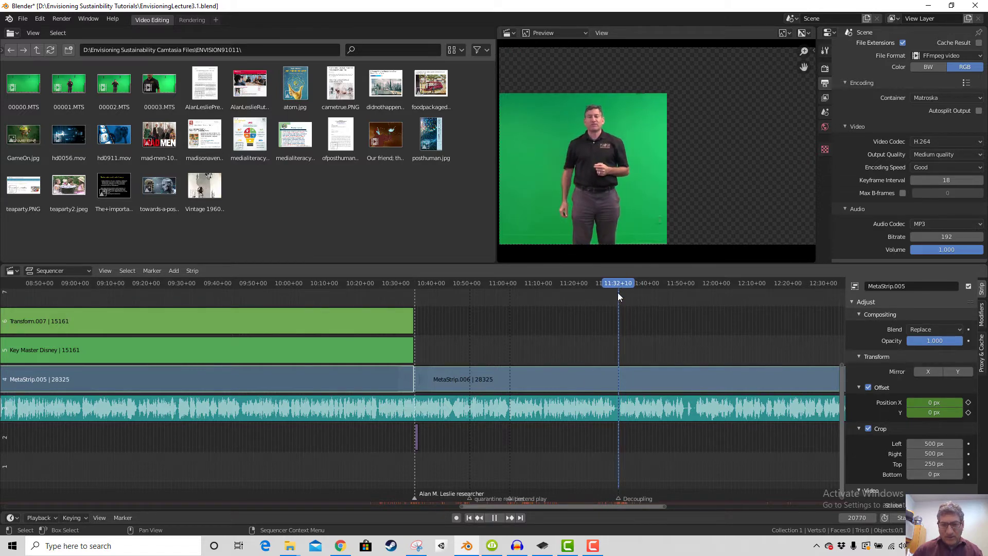
{"action": "key", "text": "space"}
{"action": "left_click", "coordinate": [578, 383]}
{"action": "key", "text": "k"}
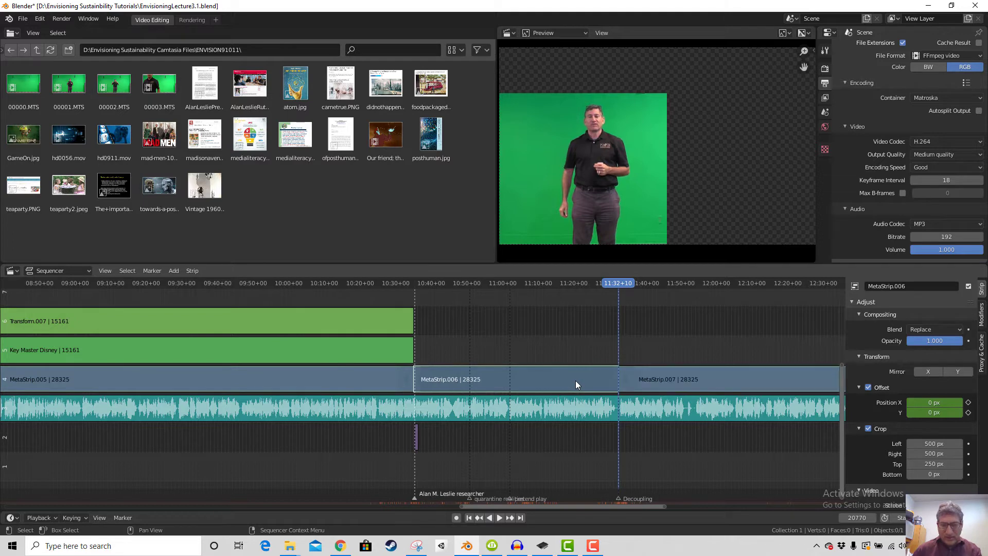
Add a Gaussian Blur effect strip to MetaStrip.006
{"action": "right_click", "coordinate": [493, 382]}
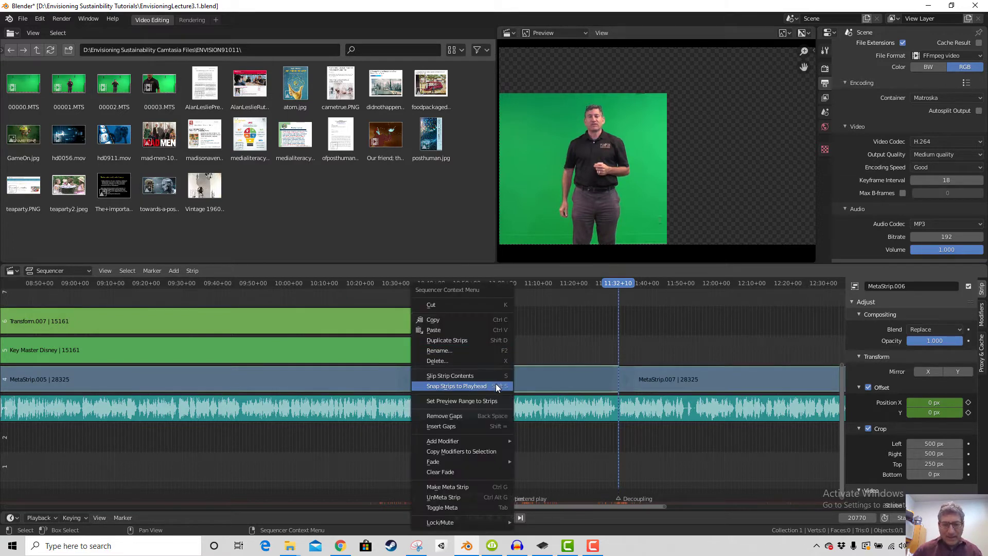
{"action": "left_click", "coordinate": [540, 378]}
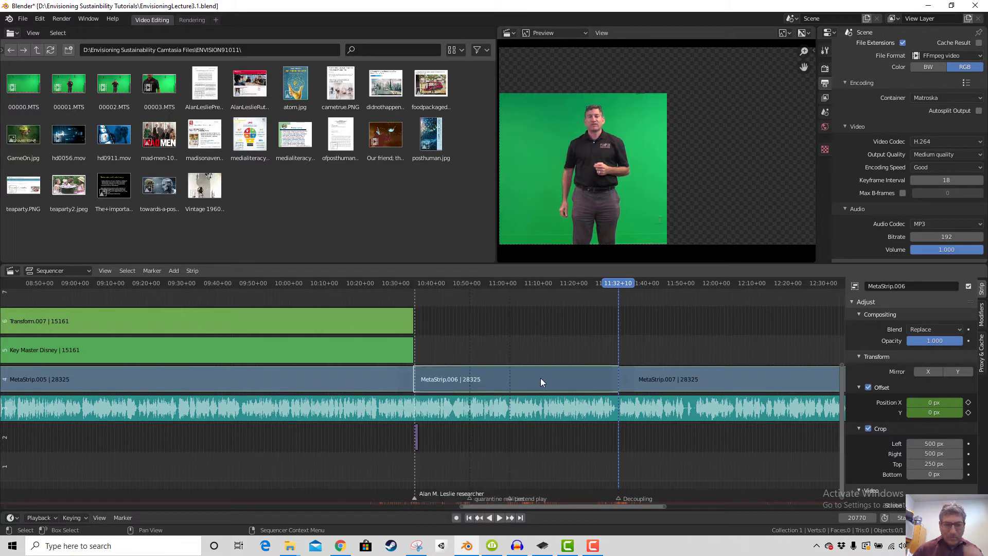
{"action": "left_click", "coordinate": [169, 272]}
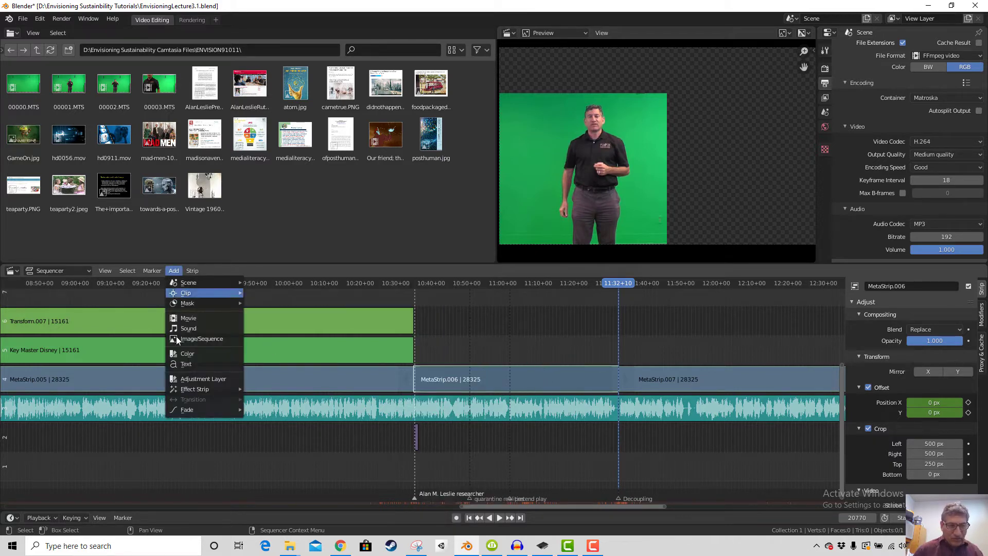
{"action": "mouse_move", "coordinate": [201, 387]}
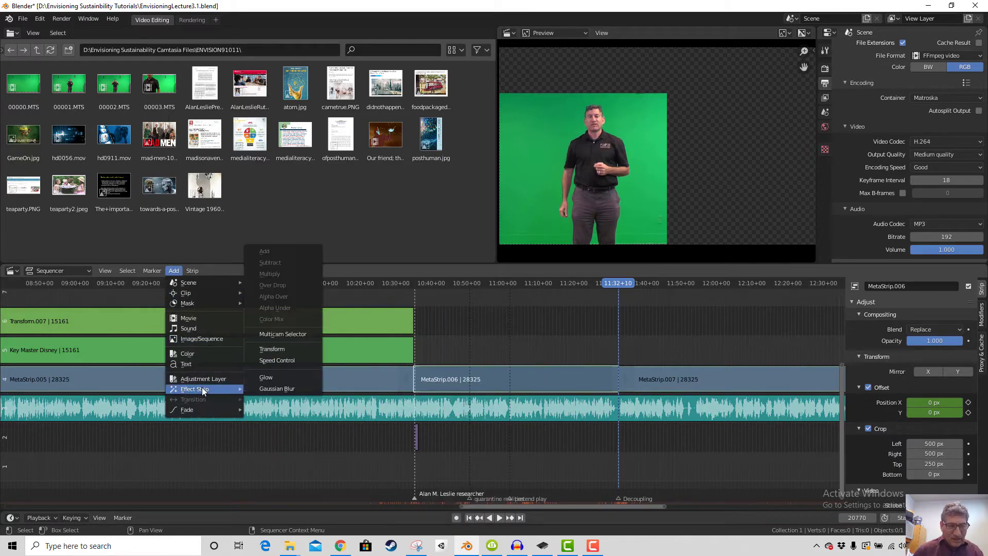
{"action": "left_click", "coordinate": [266, 390]}
Rename the new Gaussian Blur strip as Key Master followed by the researcher's first and last name
{"action": "left_click", "coordinate": [902, 286]}
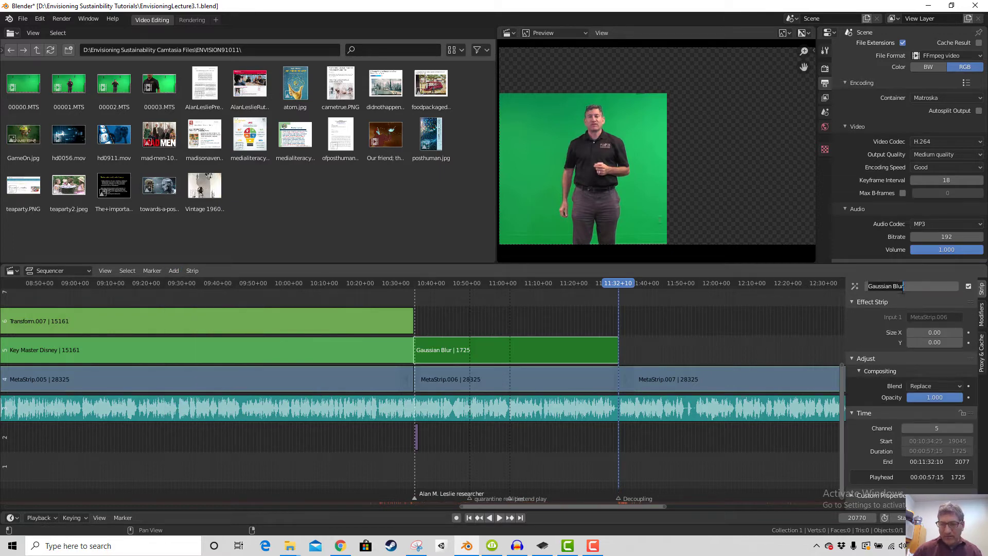
{"action": "key", "text": "ctrl+a"}
{"action": "type", "text": "Key"}
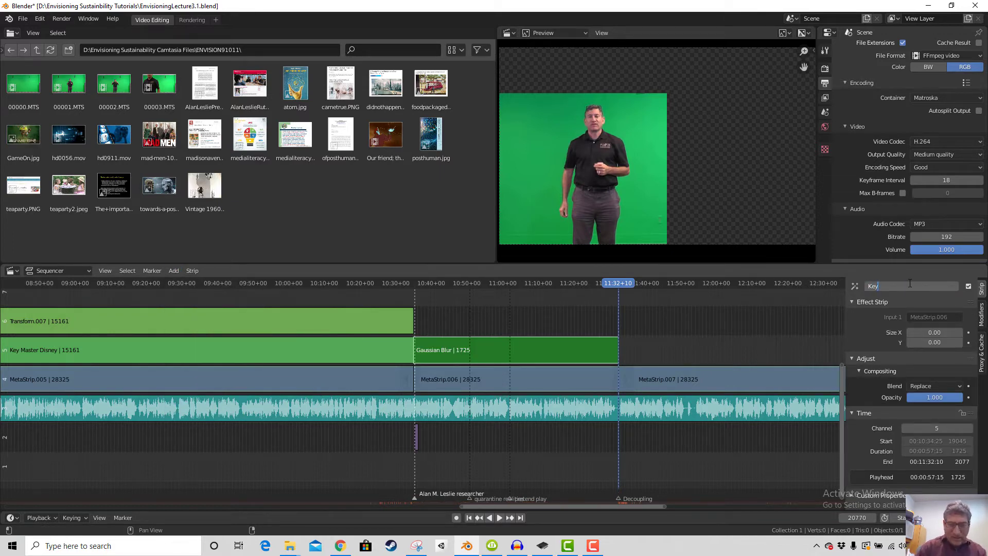
{"action": "type", "text": " Mast"}
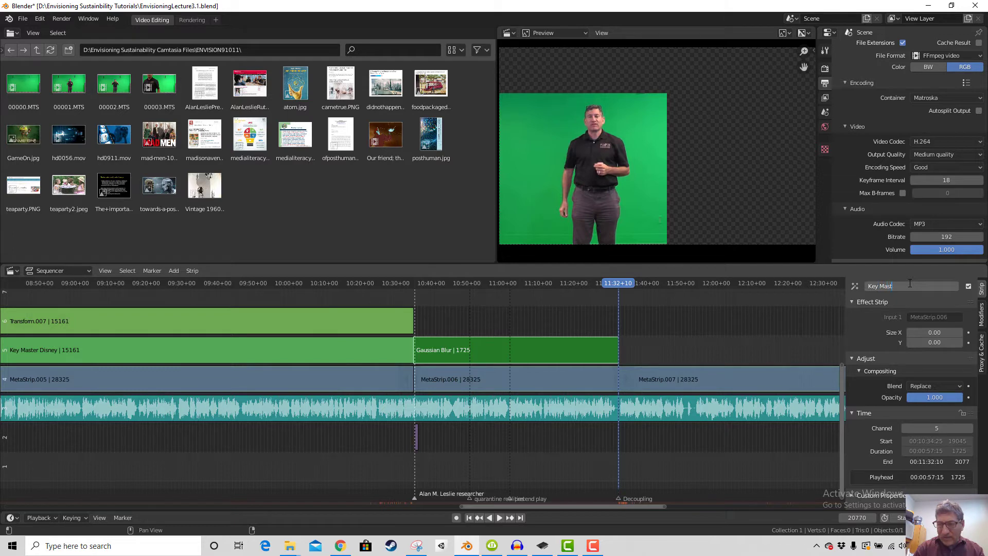
{"action": "type", "text": "er"}
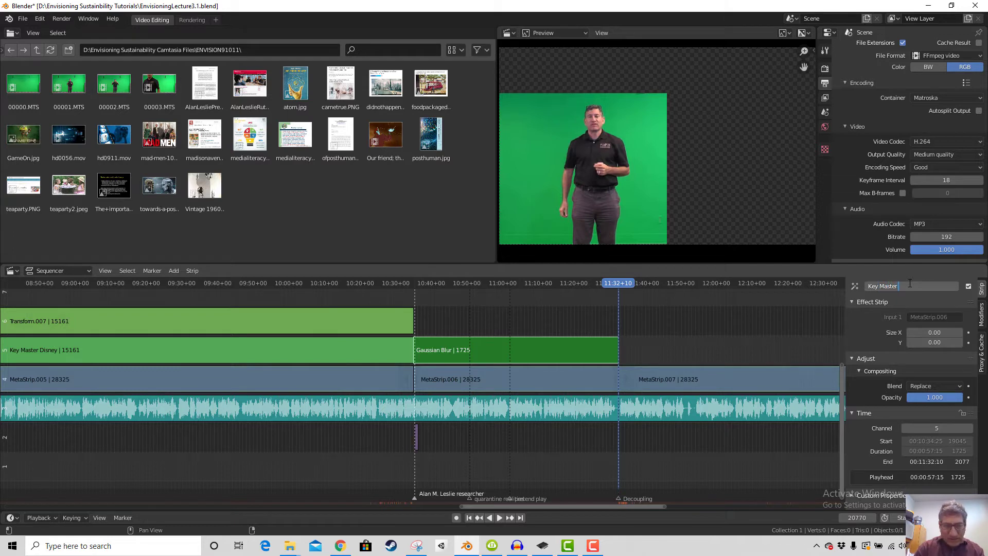
{"action": "type", "text": " Alan Leslie"}
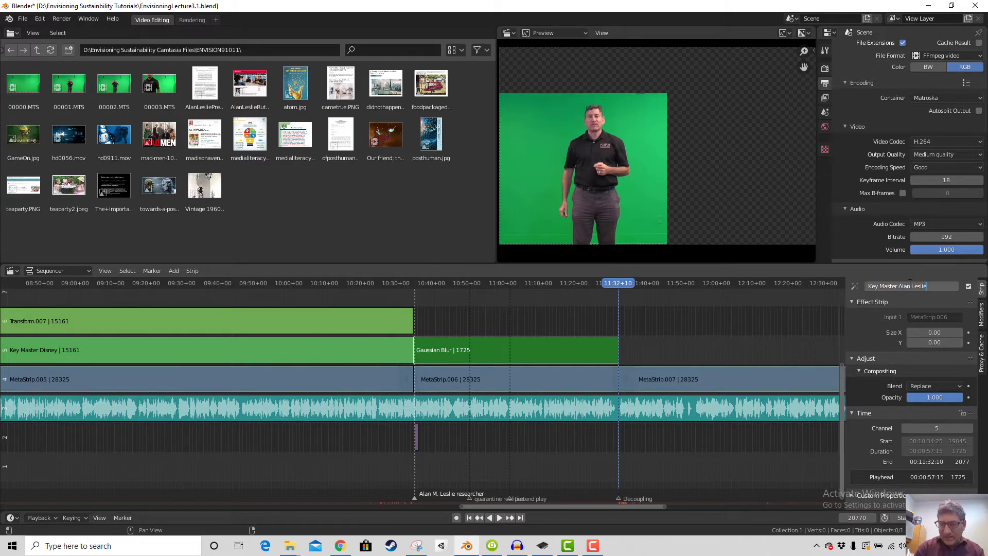
{"action": "key", "text": "Return"}
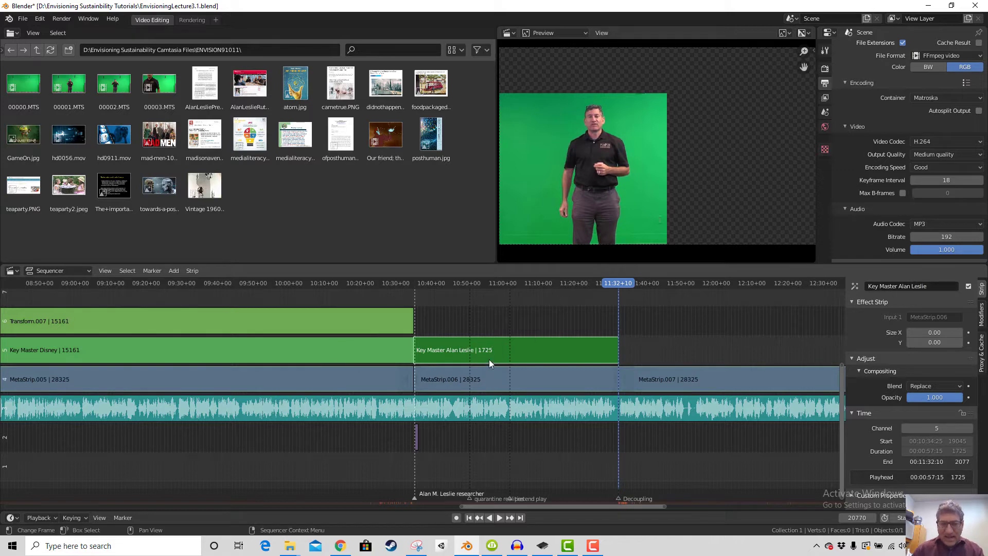
Add a Transform effect strip to MetaStrip.006 and move the playhead to 10:57+16
{"action": "left_click", "coordinate": [527, 380]}
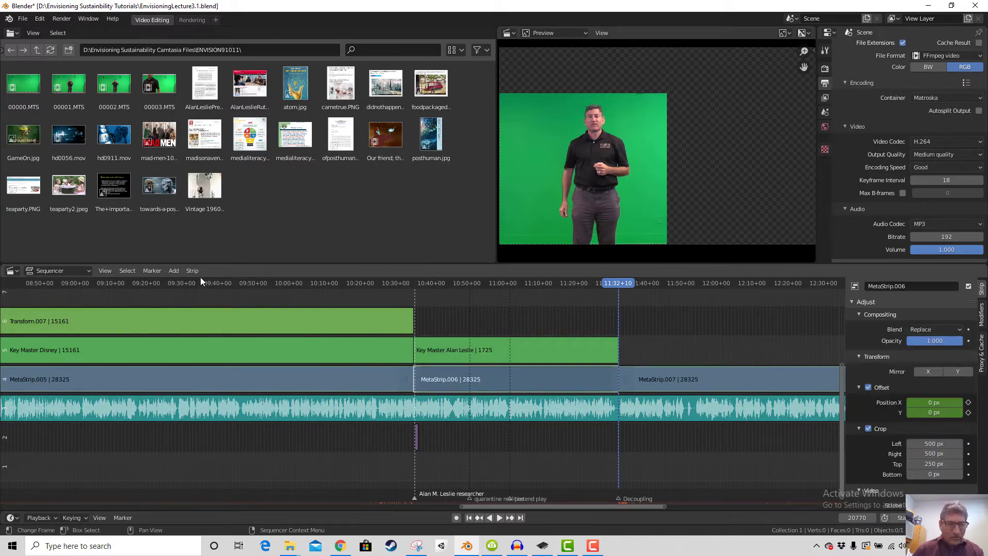
{"action": "left_click", "coordinate": [175, 271]}
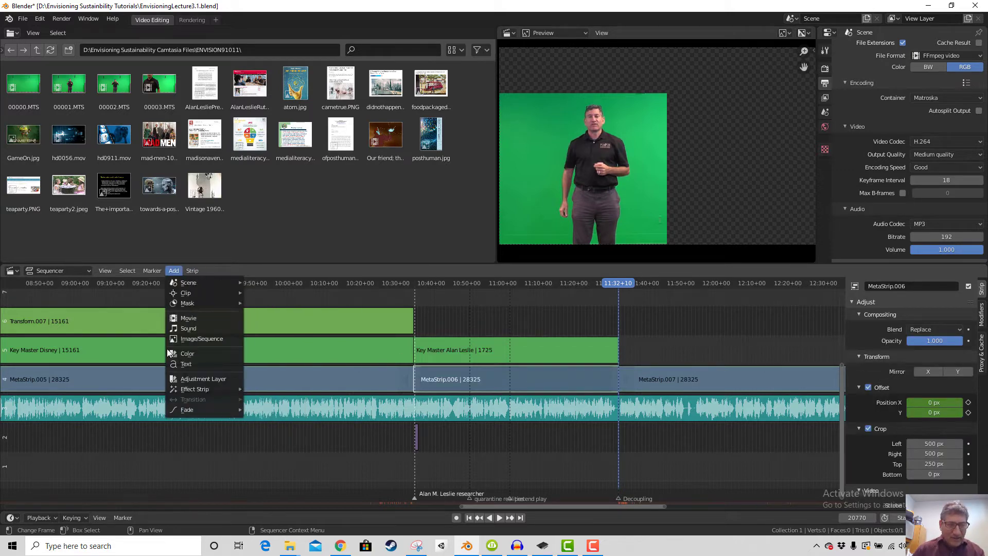
{"action": "mouse_move", "coordinate": [194, 389]}
{"action": "left_click", "coordinate": [279, 350]}
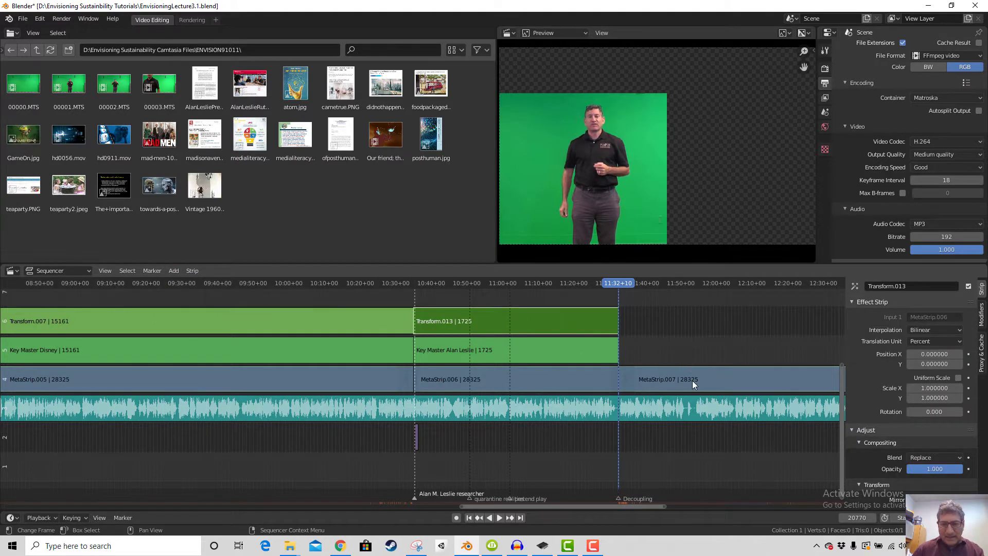
{"action": "scroll", "coordinate": [636, 474], "scroll_direction": "down", "scroll_amount": 1}
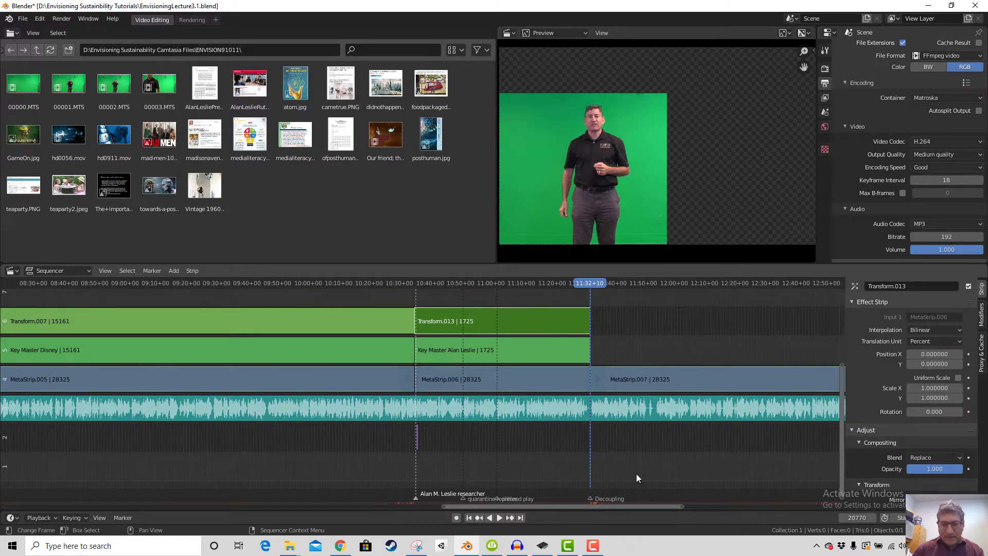
{"action": "left_click", "coordinate": [691, 387]}
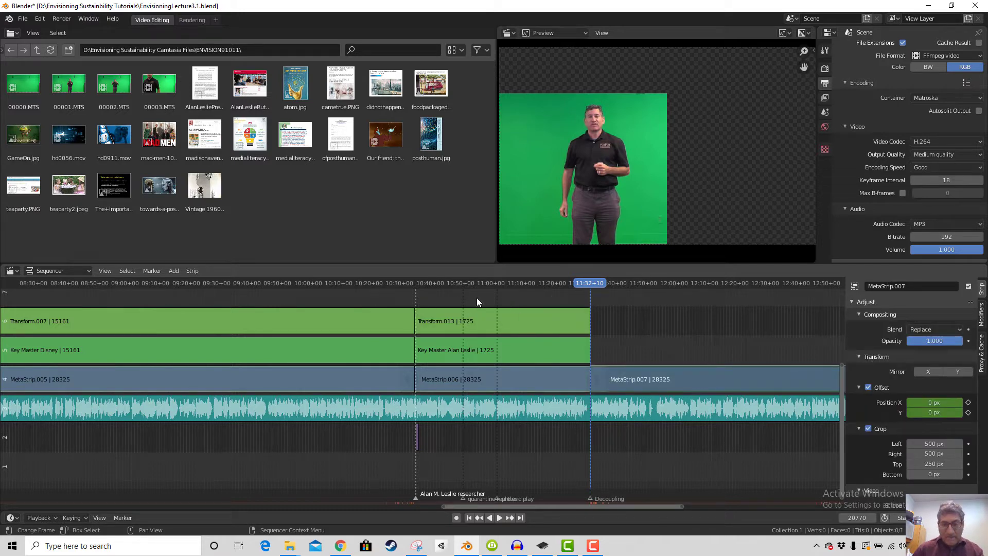
{"action": "left_click", "coordinate": [484, 284]}
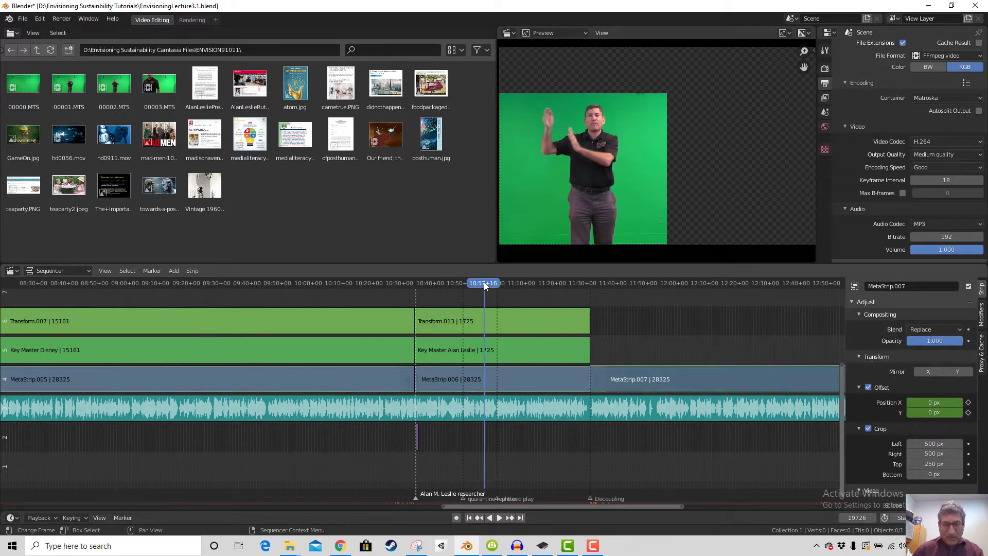
Try to copy the Key Master Disney strip's modifiers to the researcher's Key Master strip
{"action": "left_click", "coordinate": [325, 350]}
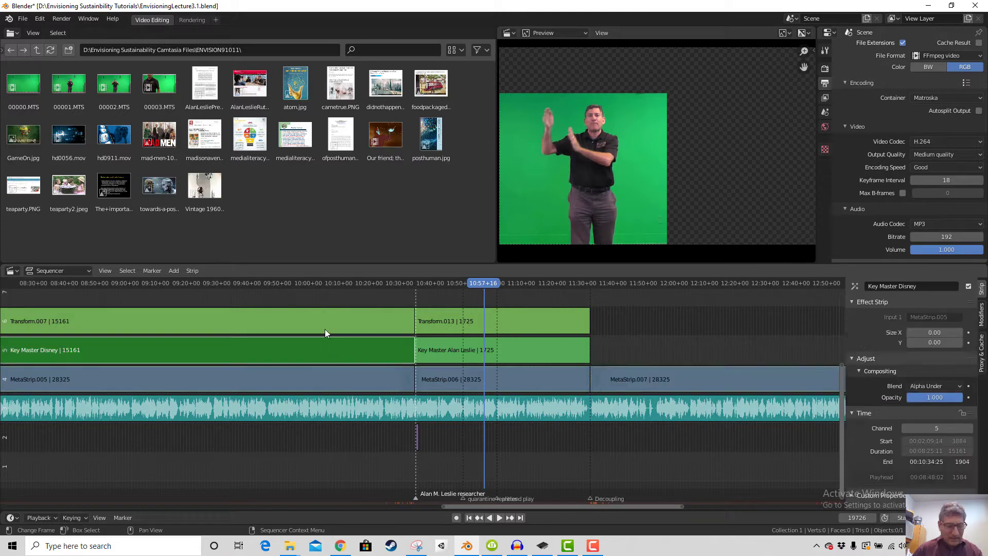
{"action": "left_click", "coordinate": [463, 355]}
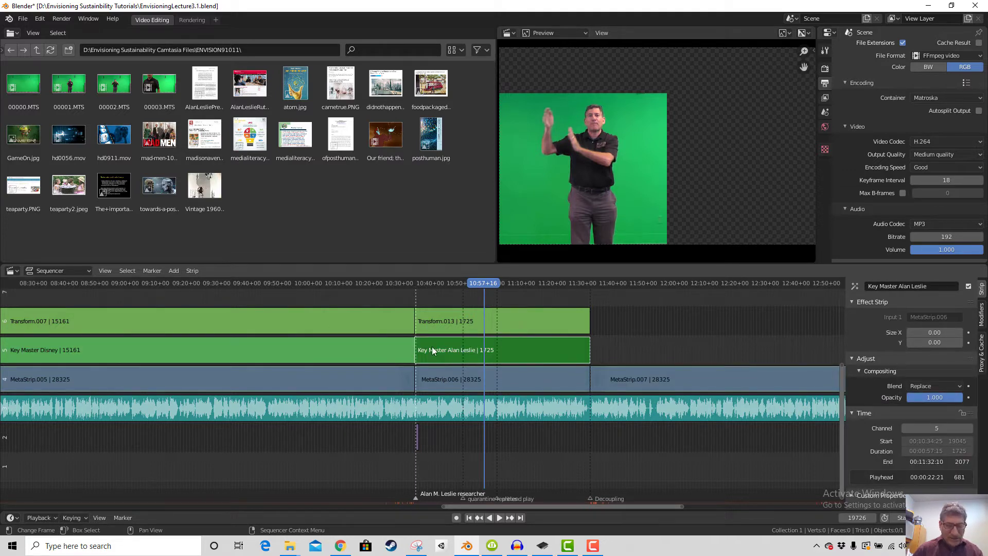
{"action": "left_click", "coordinate": [368, 350]}
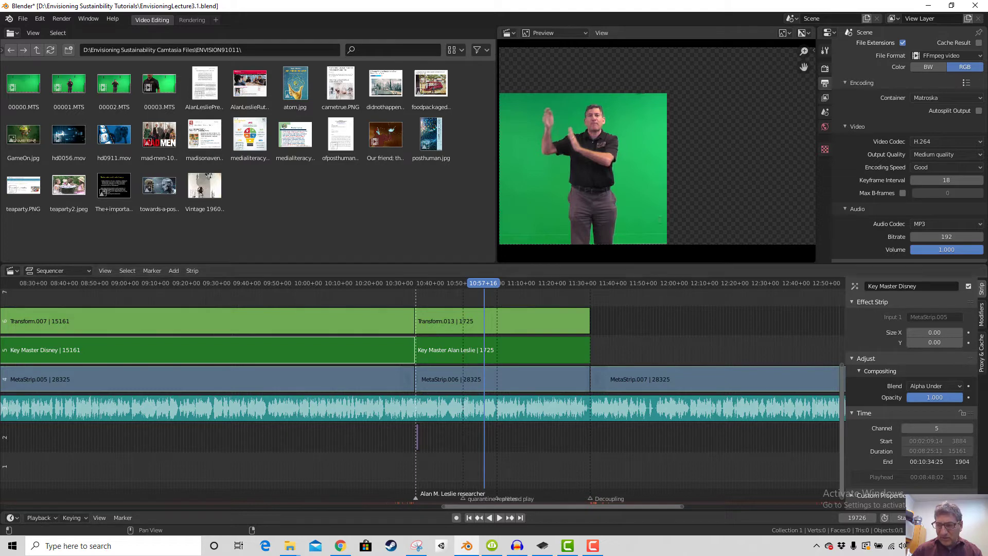
{"action": "left_click", "coordinate": [981, 315]}
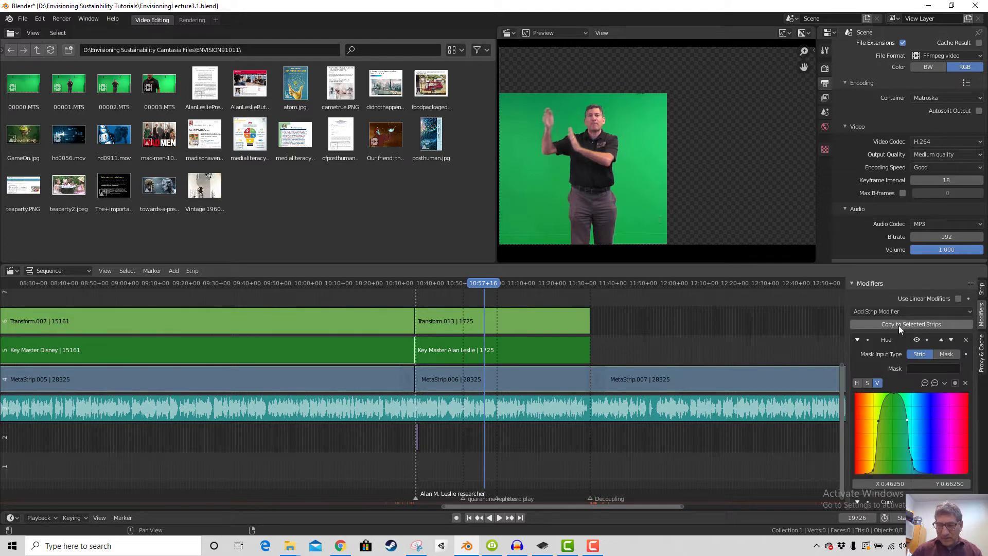
{"action": "left_click", "coordinate": [510, 352]}
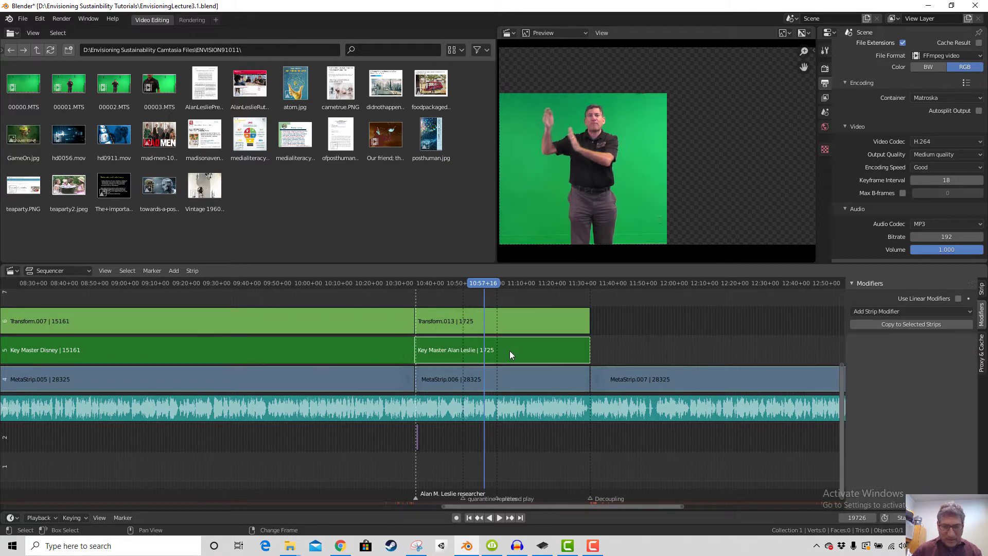
{"action": "left_click", "coordinate": [918, 325]}
{"action": "left_click", "coordinate": [918, 327]}
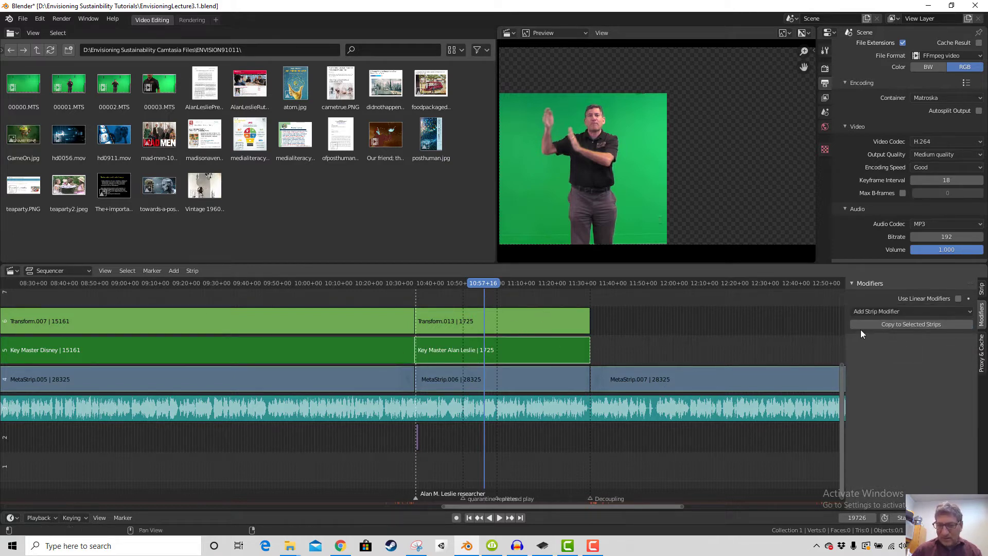
With Key Master Disney as the active strip, copy its modifiers to the researcher's Key Master strip using Replace
{"action": "left_click", "coordinate": [406, 354]}
{"action": "left_click", "coordinate": [503, 355]}
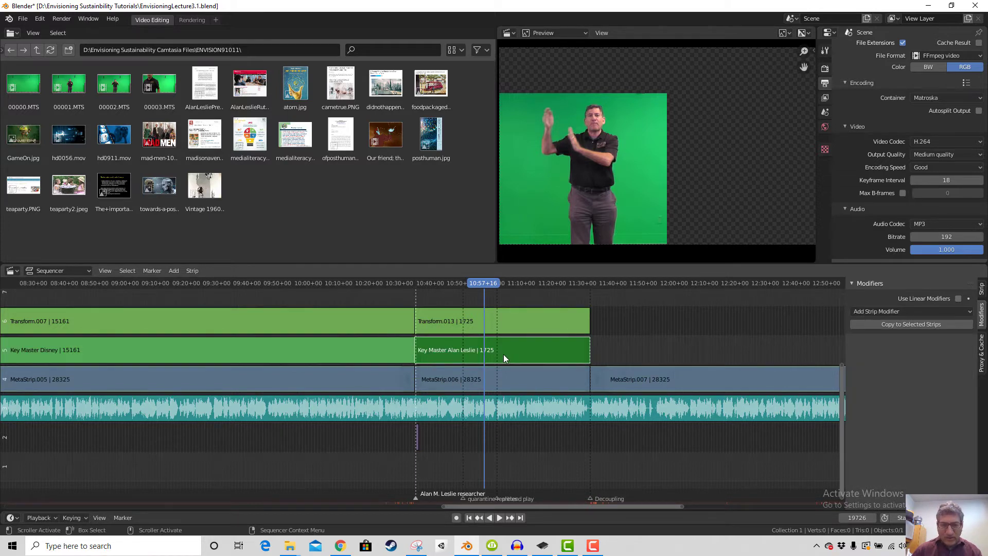
{"action": "left_click", "coordinate": [341, 352], "text": "shift"}
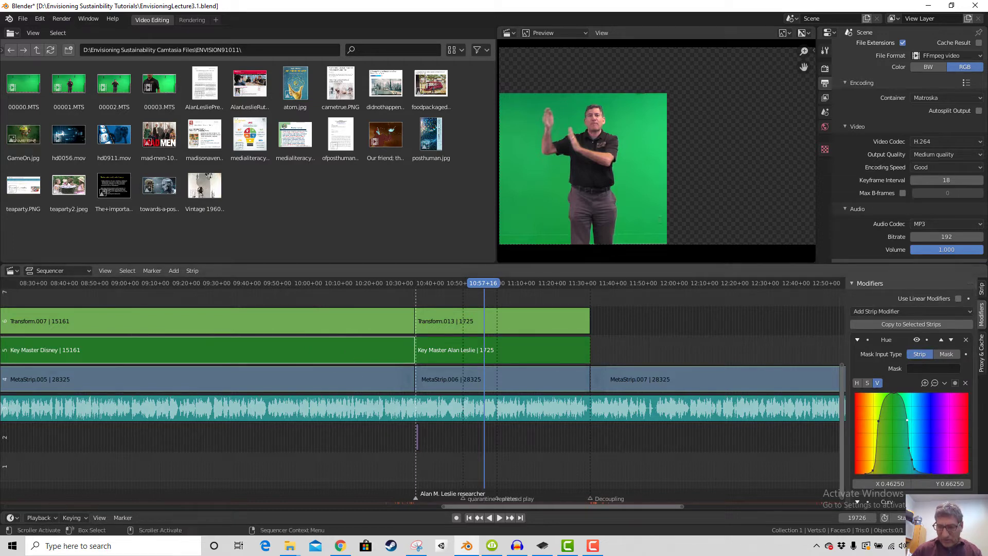
{"action": "left_click", "coordinate": [884, 323]}
{"action": "left_click", "coordinate": [882, 322]}
{"action": "left_click", "coordinate": [530, 346]}
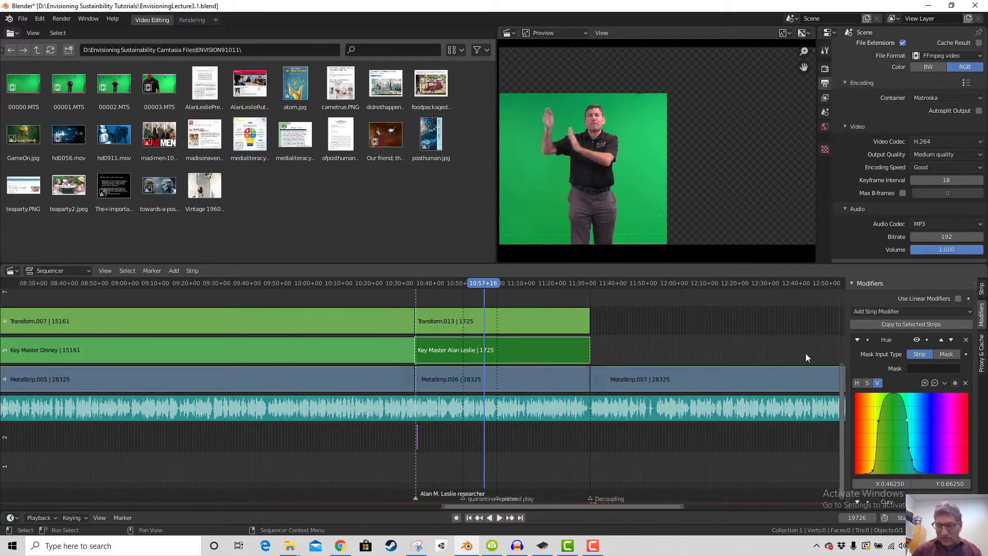
{"action": "left_click", "coordinate": [377, 350]}
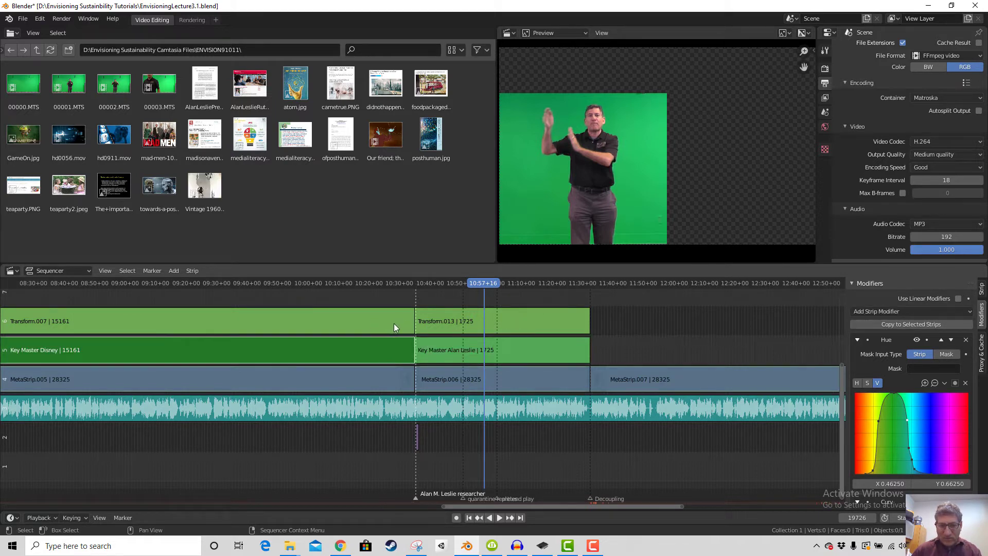
Copy the Mask modifier from Transform.007 to Transform.013 using Replace
{"action": "left_click", "coordinate": [531, 323]}
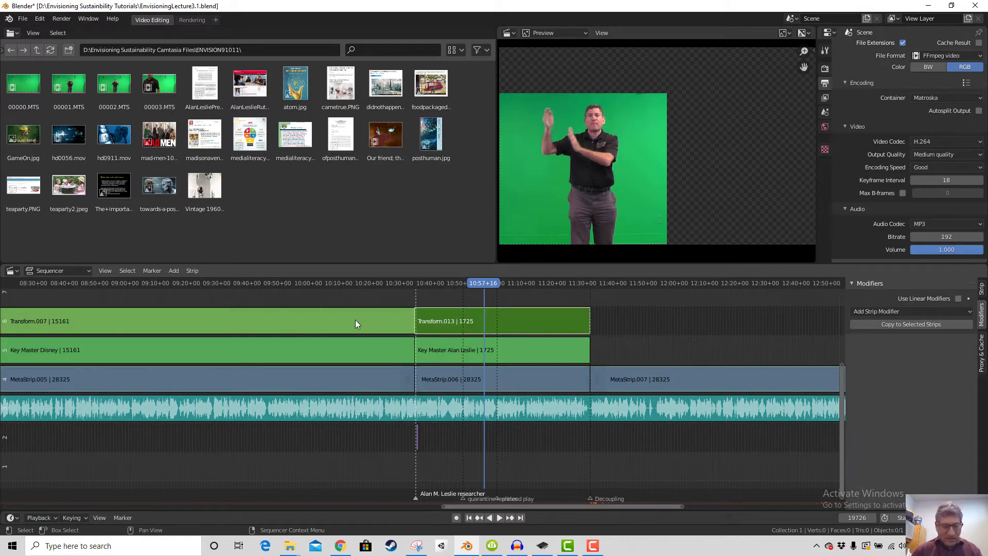
{"action": "left_click", "coordinate": [328, 323], "text": "shift"}
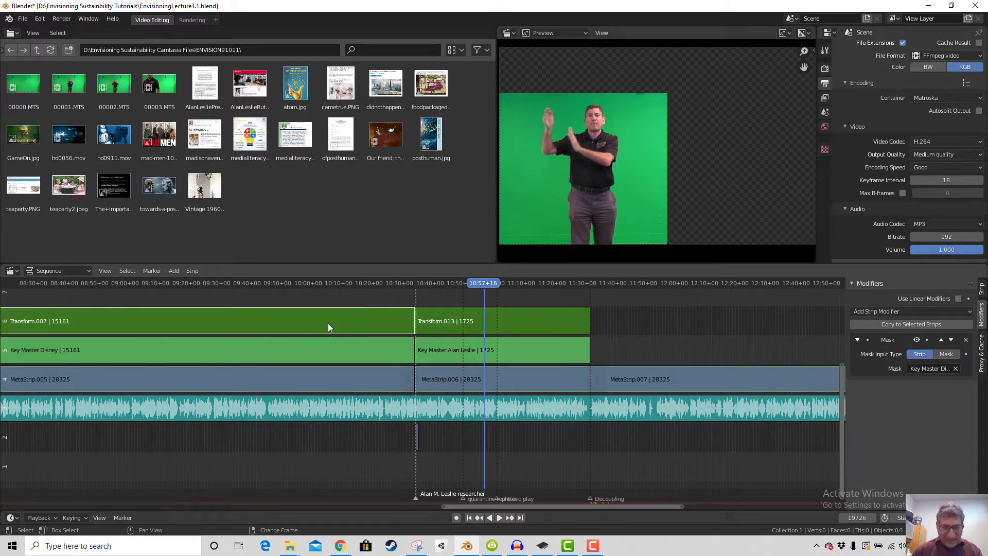
{"action": "left_click", "coordinate": [891, 324]}
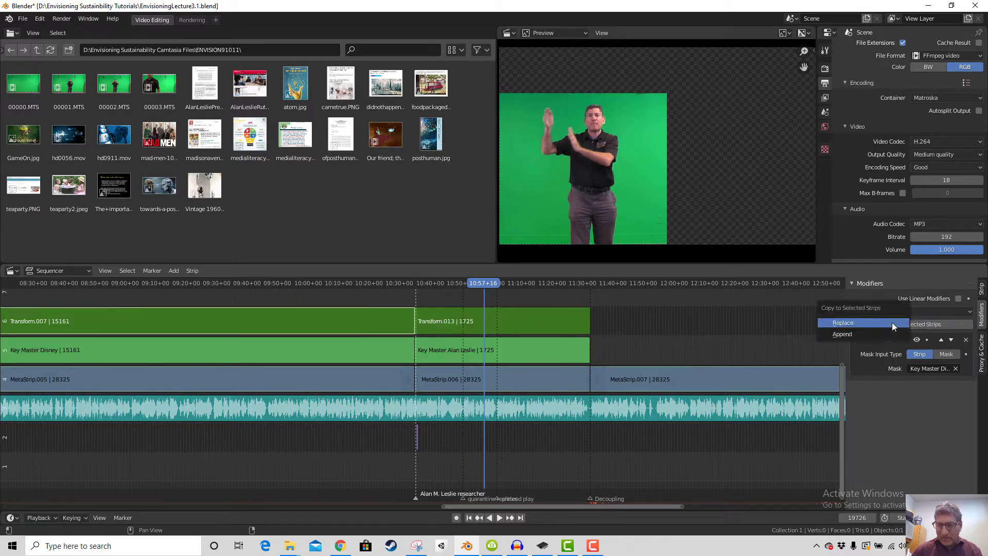
{"action": "left_click", "coordinate": [535, 320]}
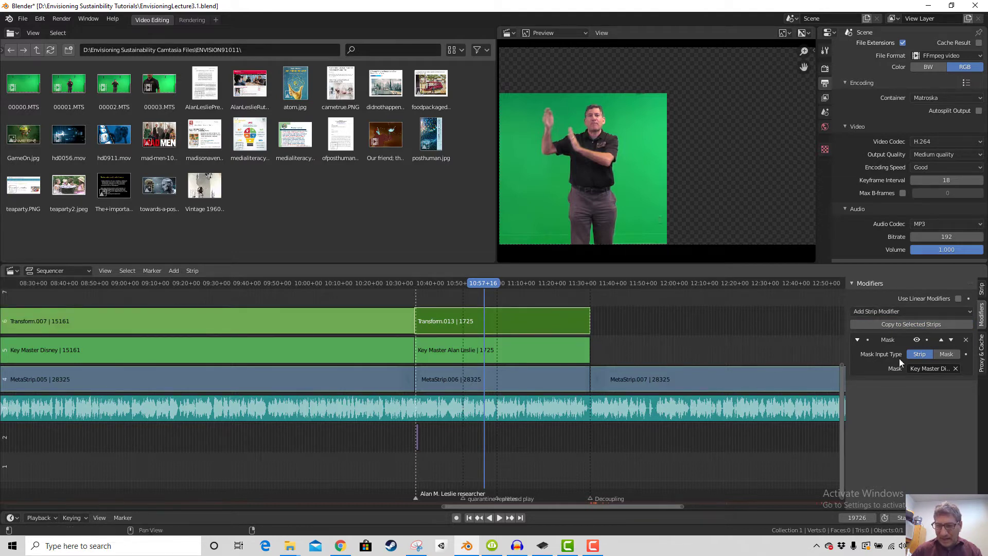
Set the Mask modifier on Transform.013 to use the researcher's Key Master strip as its mask
{"action": "left_click", "coordinate": [345, 327]}
{"action": "left_click", "coordinate": [504, 322]}
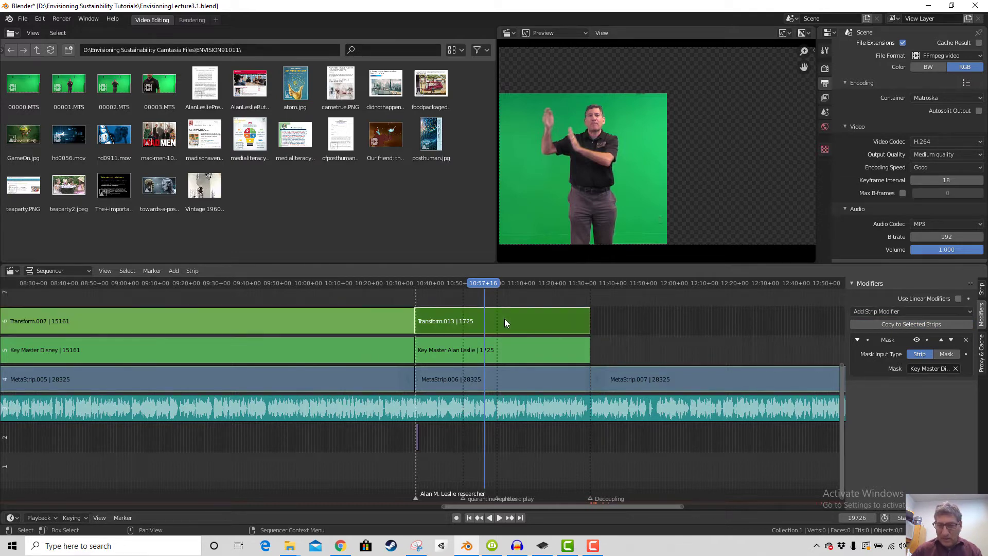
{"action": "left_click", "coordinate": [933, 369]}
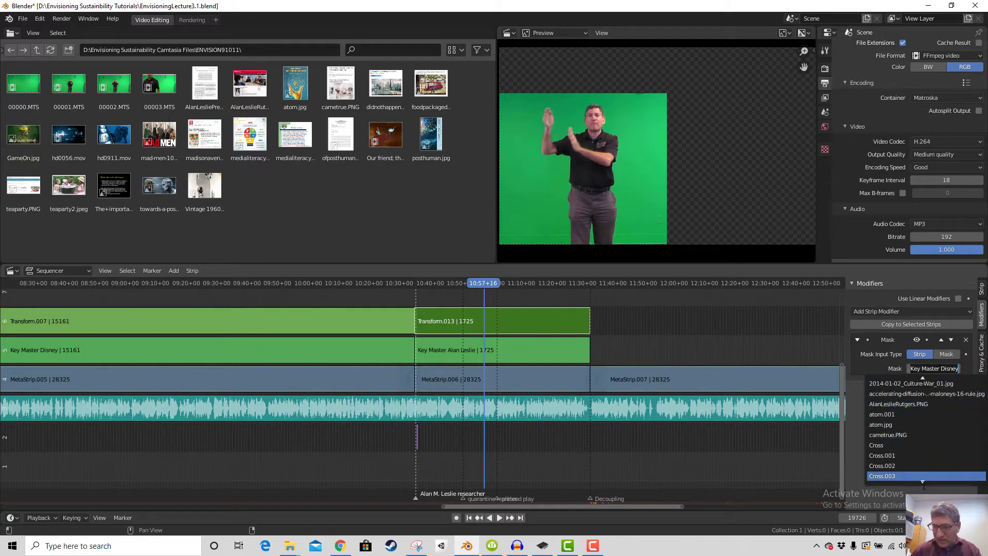
{"action": "left_click", "coordinate": [924, 478]}
{"action": "left_click", "coordinate": [937, 368]}
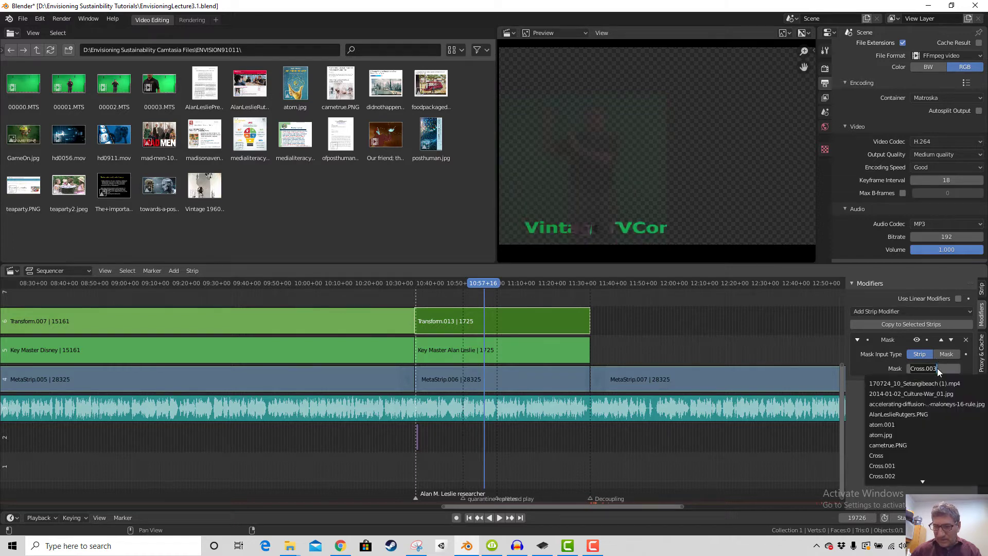
{"action": "scroll", "coordinate": [922, 441], "scroll_direction": "down", "scroll_amount": 16}
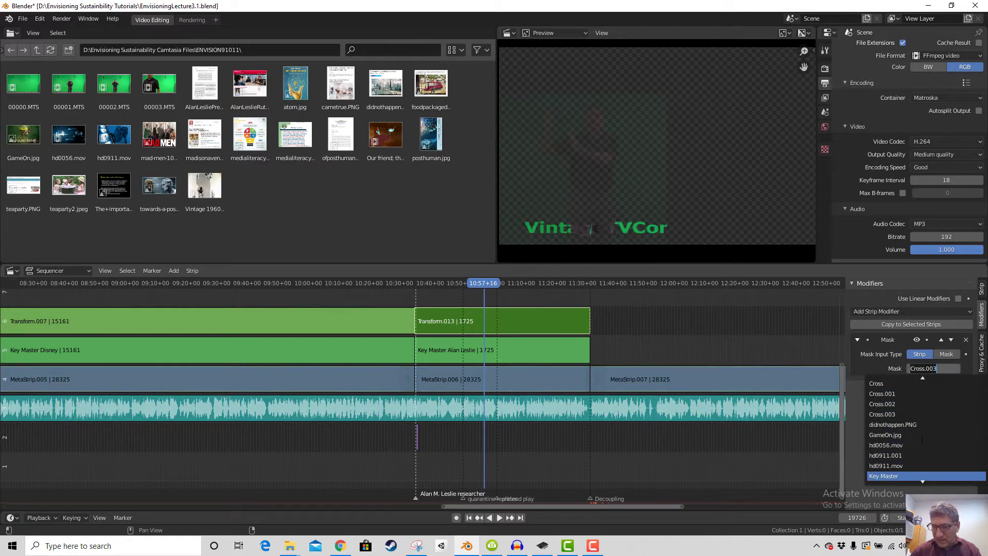
{"action": "scroll", "coordinate": [922, 440], "scroll_direction": "down", "scroll_amount": 9}
{"action": "scroll", "coordinate": [923, 418], "scroll_direction": "down", "scroll_amount": 12}
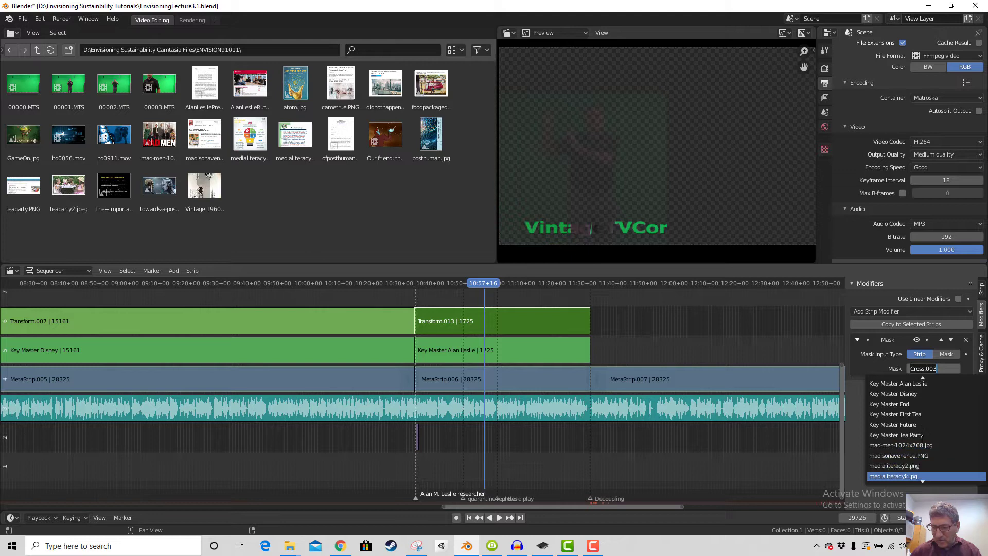
{"action": "scroll", "coordinate": [922, 439], "scroll_direction": "down", "scroll_amount": 20}
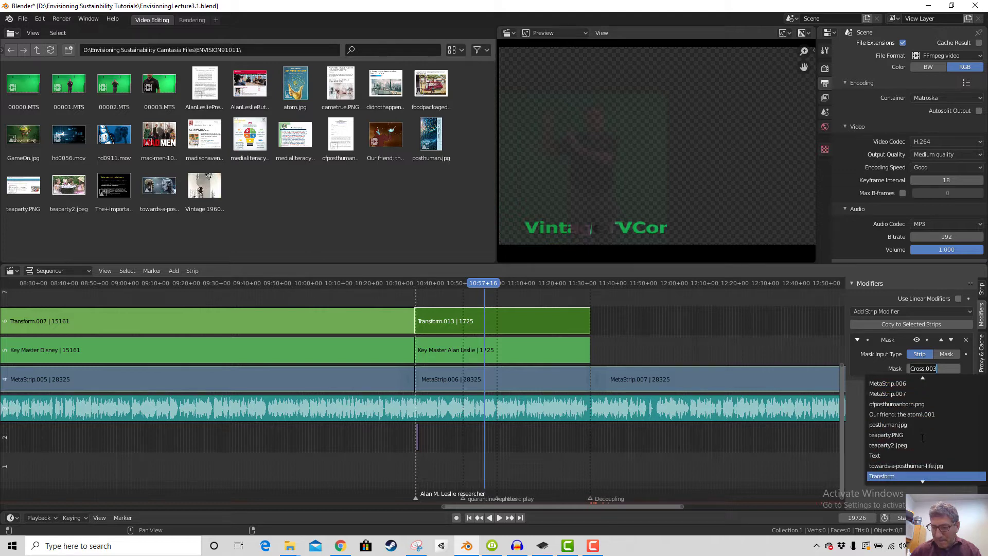
{"action": "scroll", "coordinate": [921, 437], "scroll_direction": "up", "scroll_amount": 16}
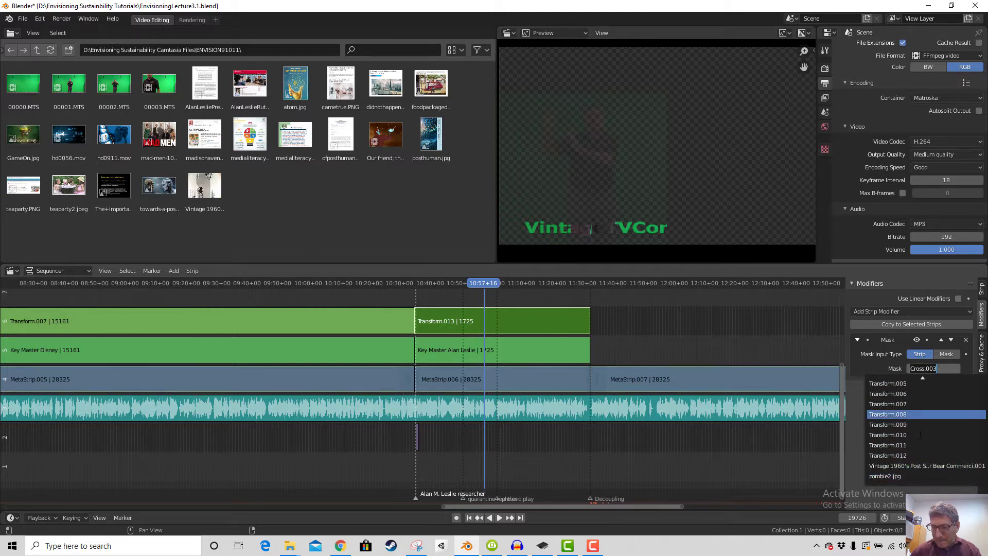
{"action": "scroll", "coordinate": [911, 445], "scroll_direction": "up", "scroll_amount": 15}
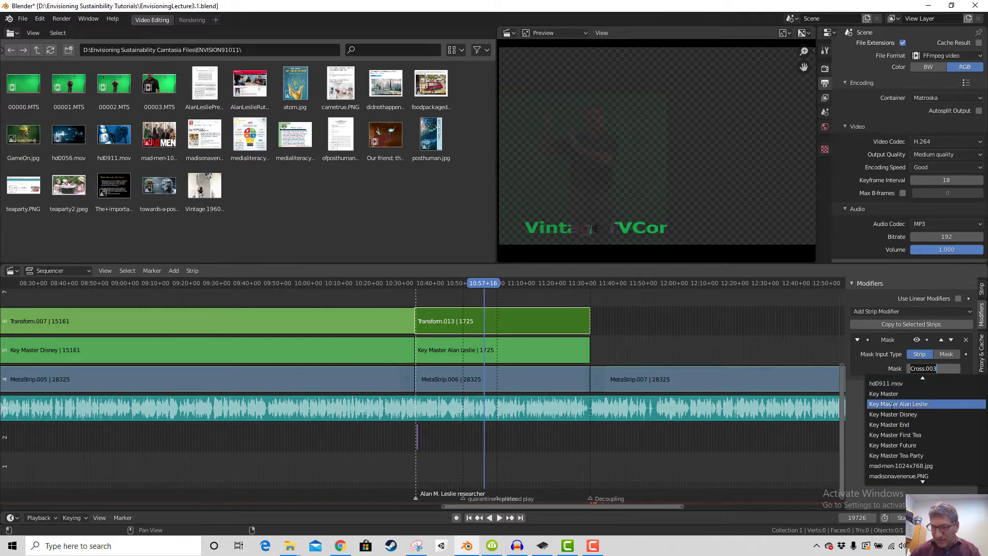
{"action": "left_click", "coordinate": [886, 403]}
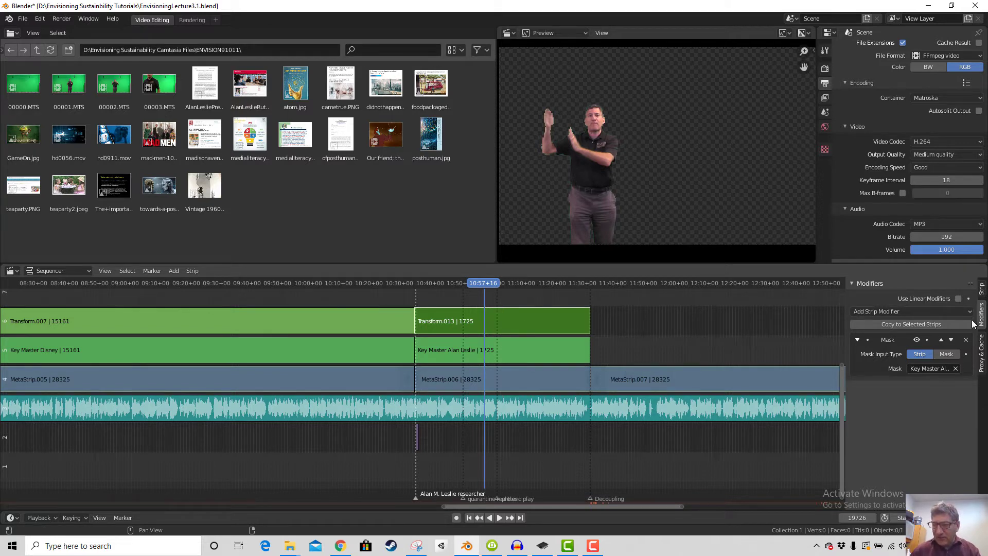
Set the blend mode of the Transform.013 strip to Alpha Over
{"action": "left_click", "coordinate": [982, 292]}
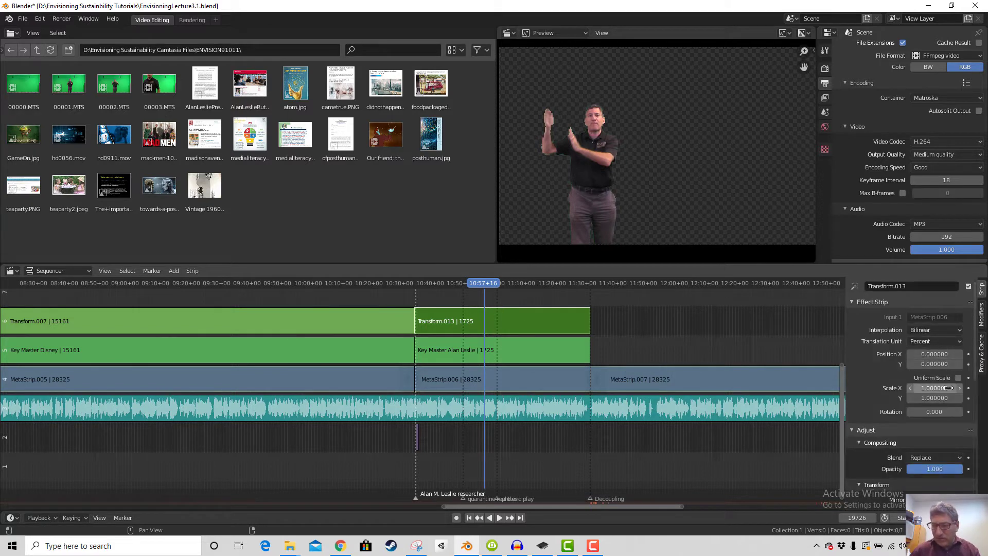
{"action": "scroll", "coordinate": [934, 428], "scroll_direction": "down", "scroll_amount": 2}
{"action": "left_click", "coordinate": [952, 415]}
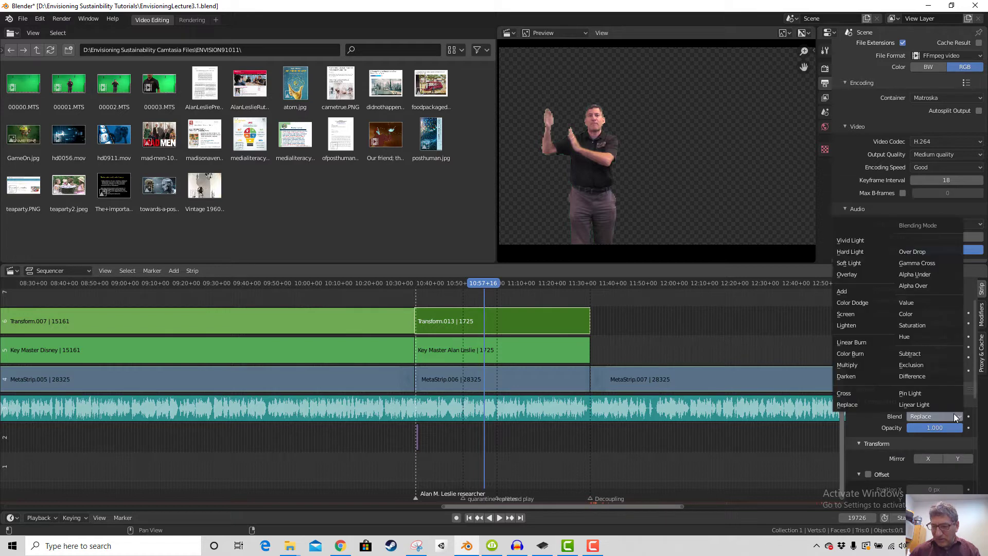
{"action": "left_click", "coordinate": [913, 286]}
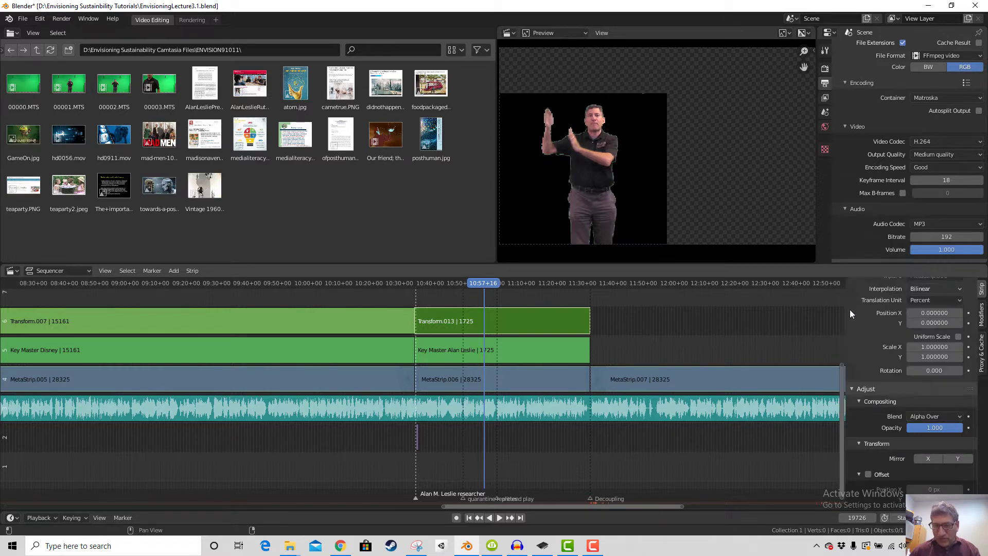
Set the blend mode of the researcher's Key Master strip to Alpha Under
{"action": "left_click", "coordinate": [525, 348]}
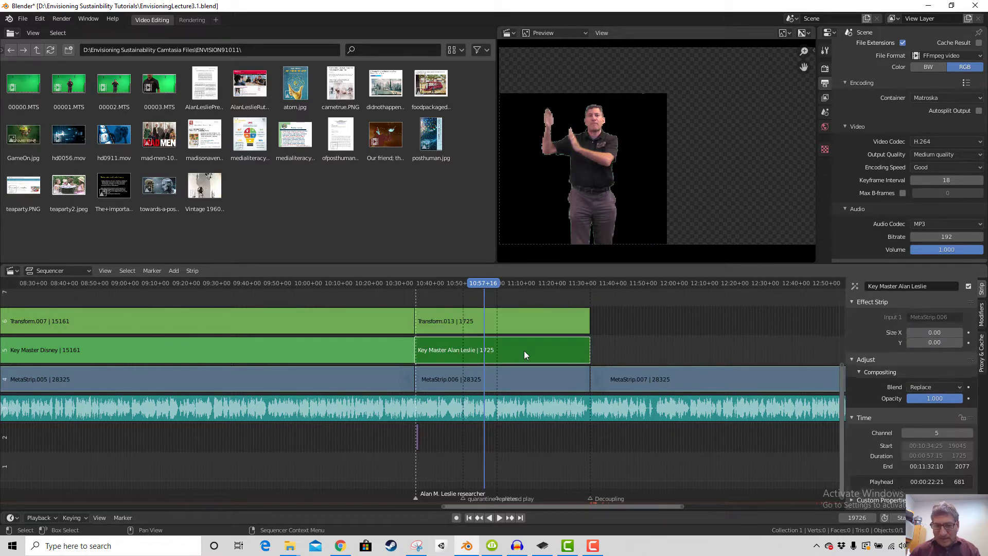
{"action": "left_click", "coordinate": [959, 390]}
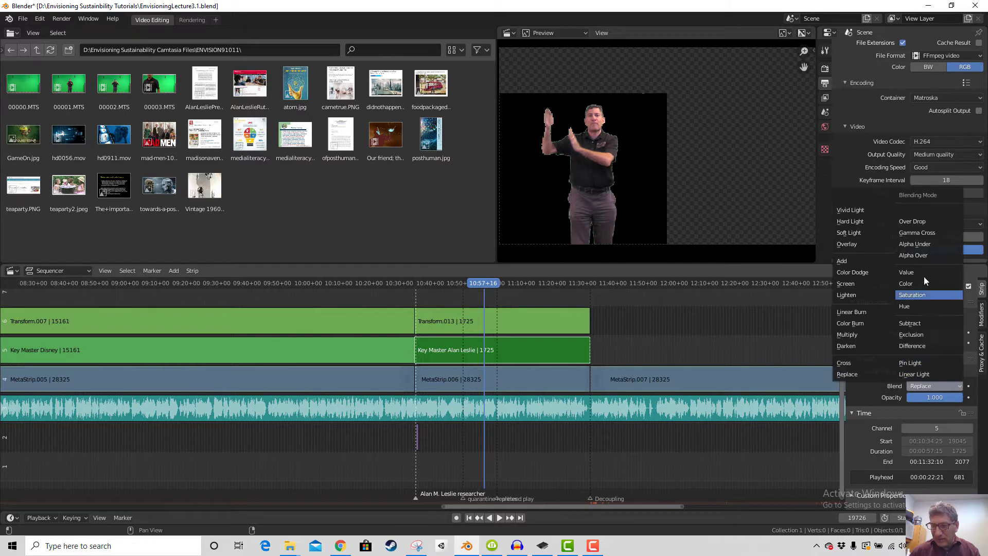
{"action": "left_click", "coordinate": [918, 244]}
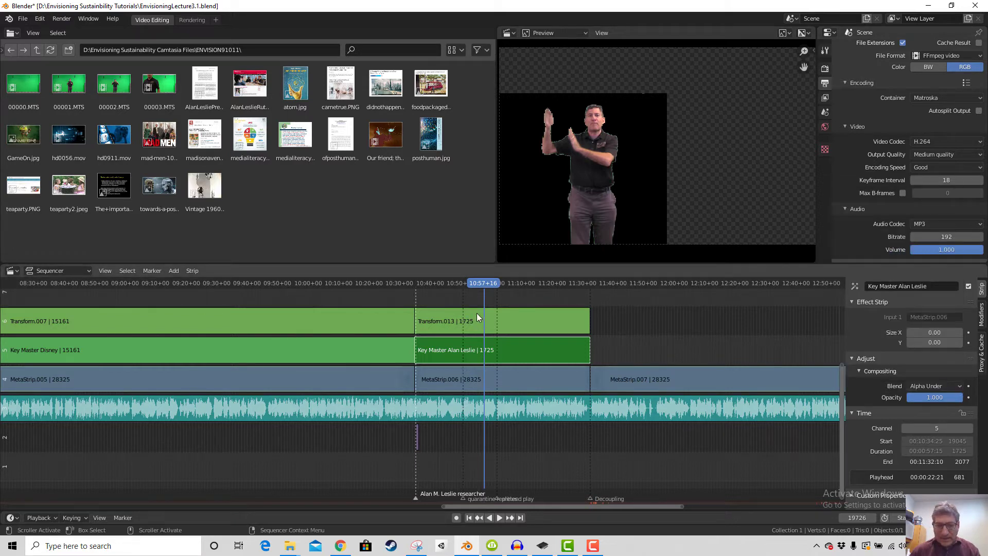
Move the Rutgers image strip on channel 2 to start at frame 19044, and extend its end to about 10:46
{"action": "left_click", "coordinate": [416, 437]}
{"action": "scroll", "coordinate": [423, 445], "scroll_direction": "up", "scroll_amount": 1}
{"action": "scroll", "coordinate": [427, 442], "scroll_direction": "up", "scroll_amount": 8}
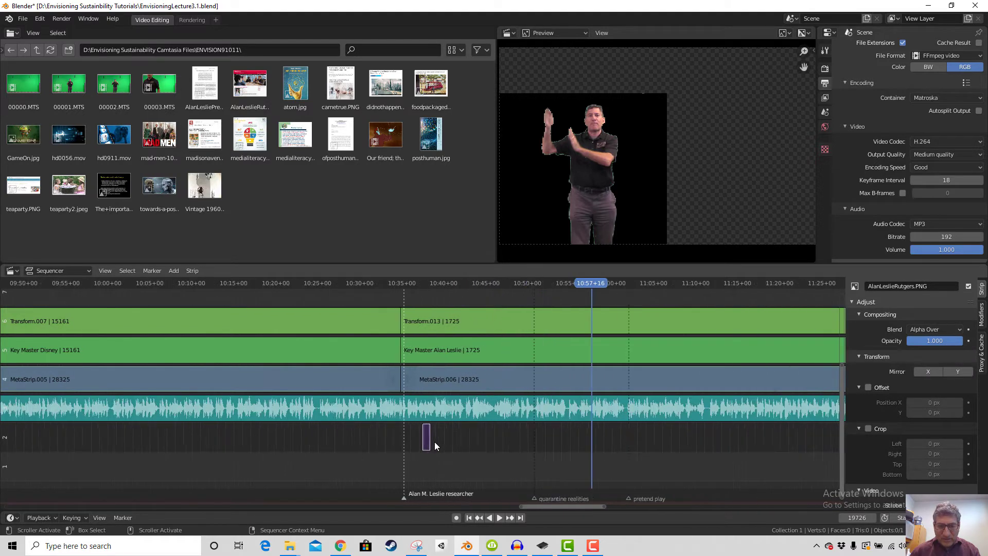
{"action": "key", "text": "g"}
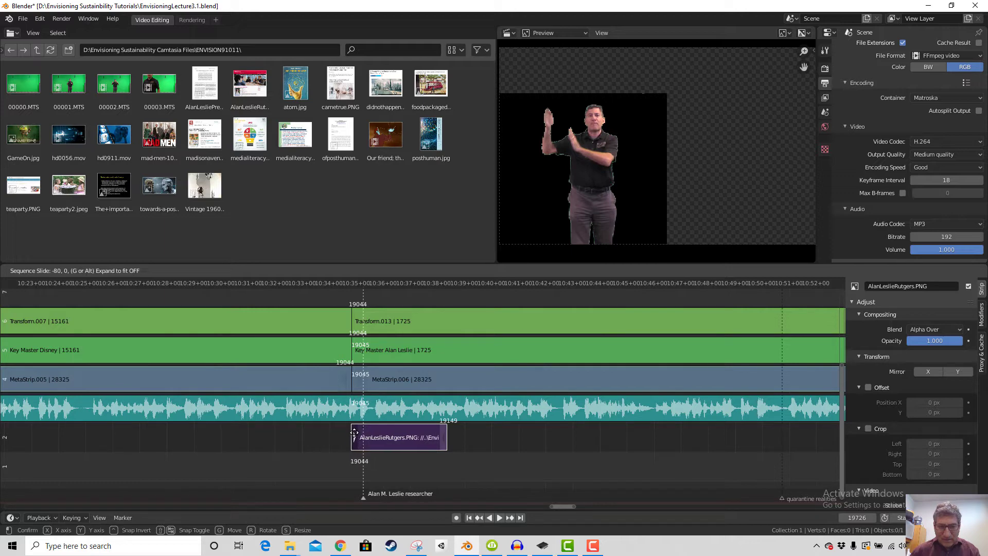
{"action": "left_click", "coordinate": [354, 433]}
{"action": "left_click_drag", "start_coordinate": [446, 443], "coordinate": [667, 438]}
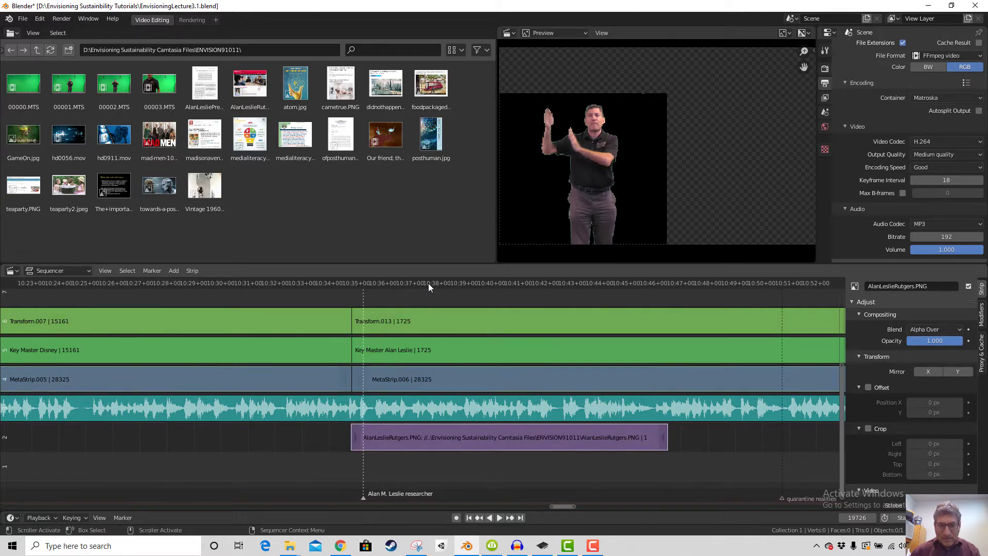
Move the playhead to 10:38+04 and clear the Position X and Y offset keyframes of MetaStrip.006
{"action": "left_click", "coordinate": [429, 292]}
{"action": "key", "text": "space"}
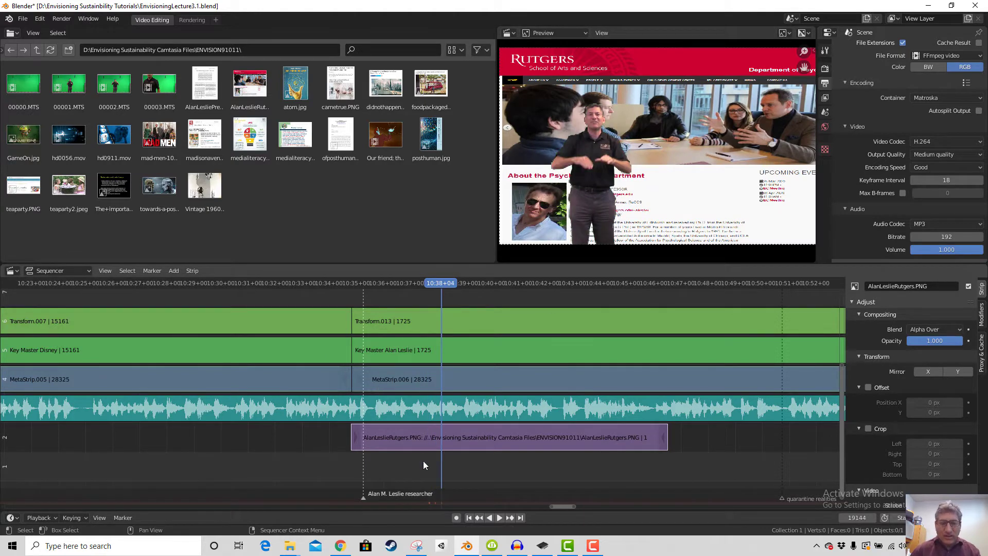
{"action": "scroll", "coordinate": [531, 464], "scroll_direction": "down", "scroll_amount": 5}
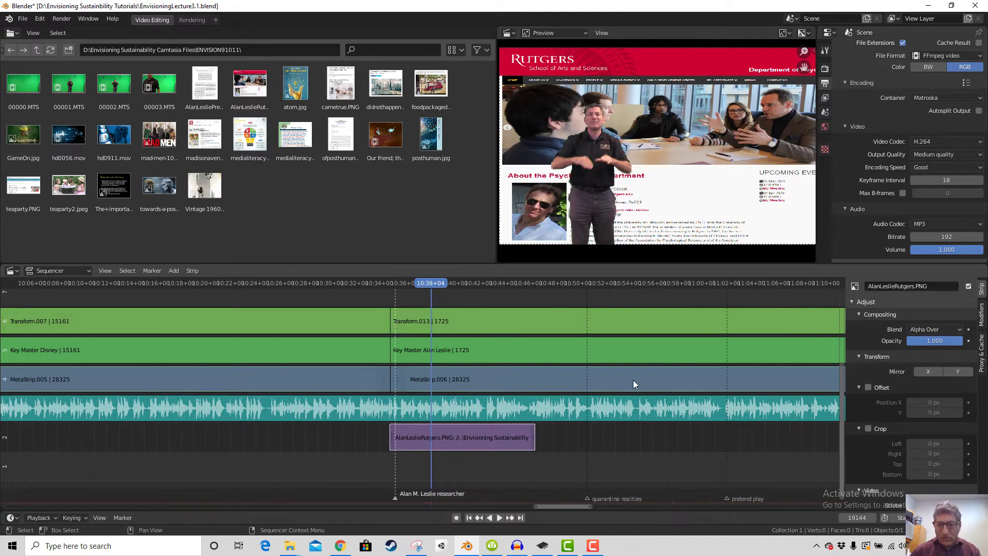
{"action": "scroll", "coordinate": [638, 432], "scroll_direction": "down", "scroll_amount": 3}
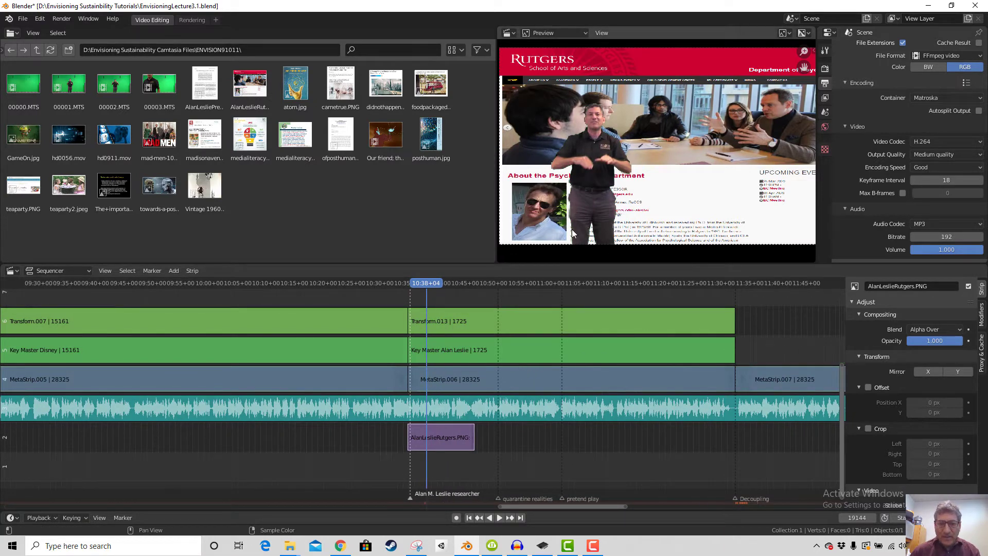
{"action": "left_click", "coordinate": [522, 379]}
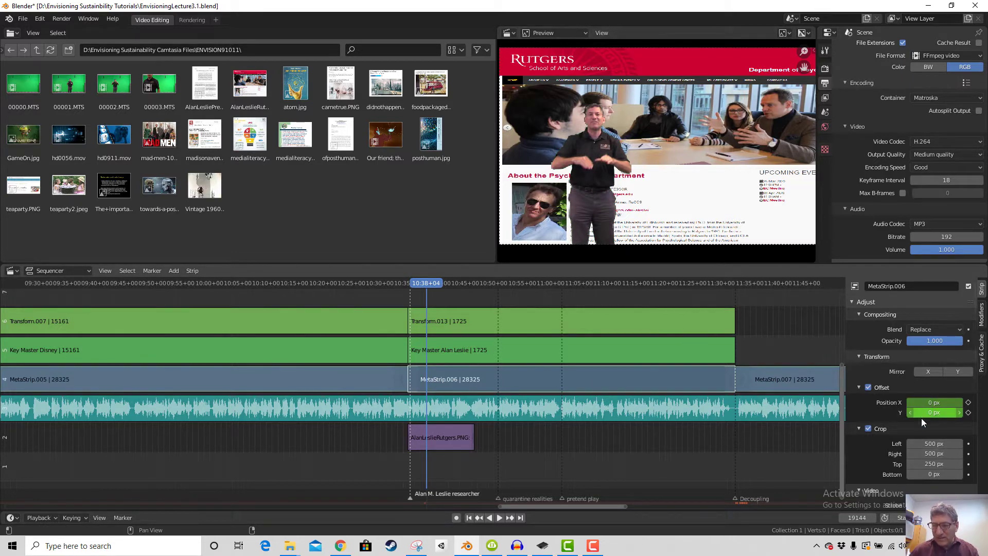
{"action": "right_click", "coordinate": [934, 403]}
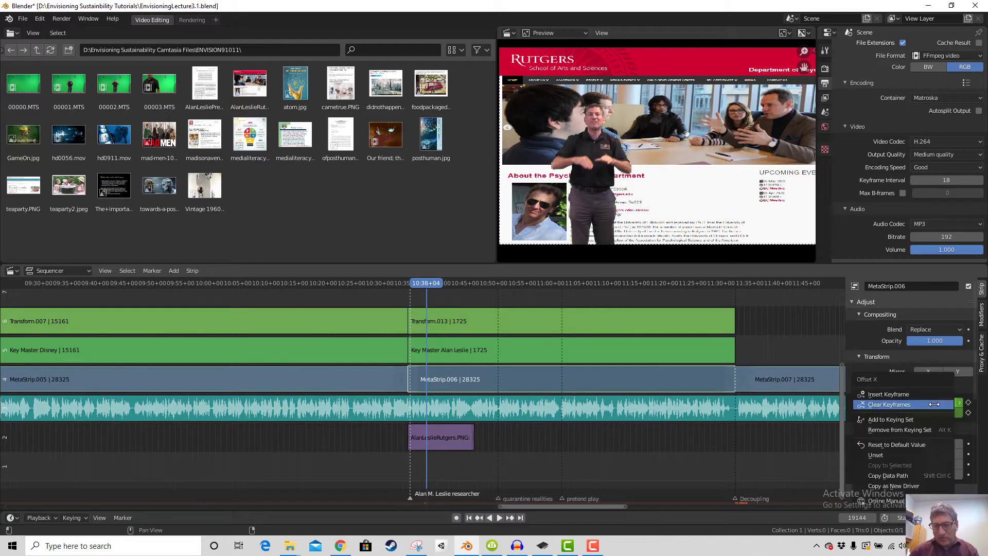
{"action": "left_click", "coordinate": [933, 404]}
{"action": "right_click", "coordinate": [931, 413]}
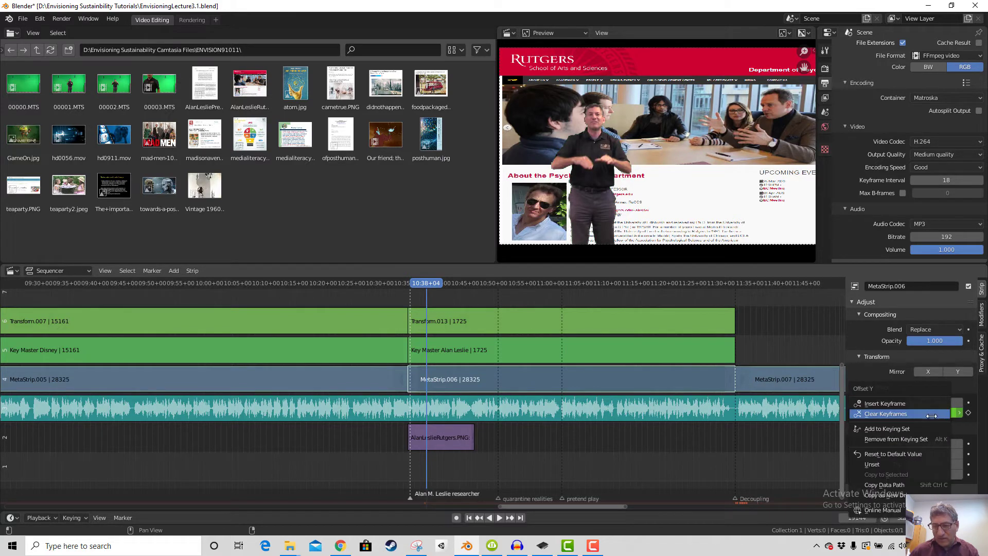
{"action": "left_click", "coordinate": [933, 414]}
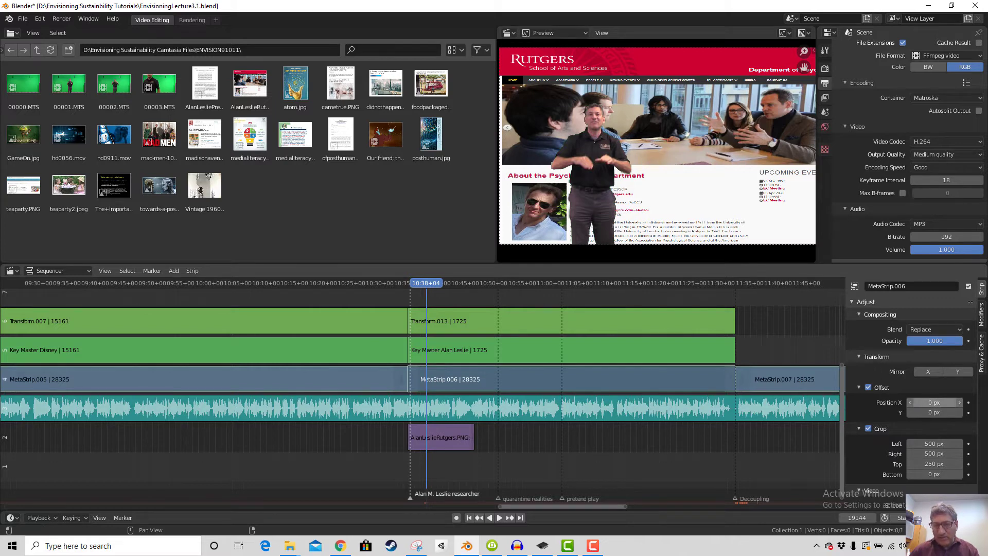
Raise MetaStrip.006's offset Position X to 950 px, advancing the playhead frame by frame to 10:38+19 to refresh the preview
{"action": "left_click_drag", "start_coordinate": [933, 402], "coordinate": [949, 402]}
{"action": "key", "text": "Right"}
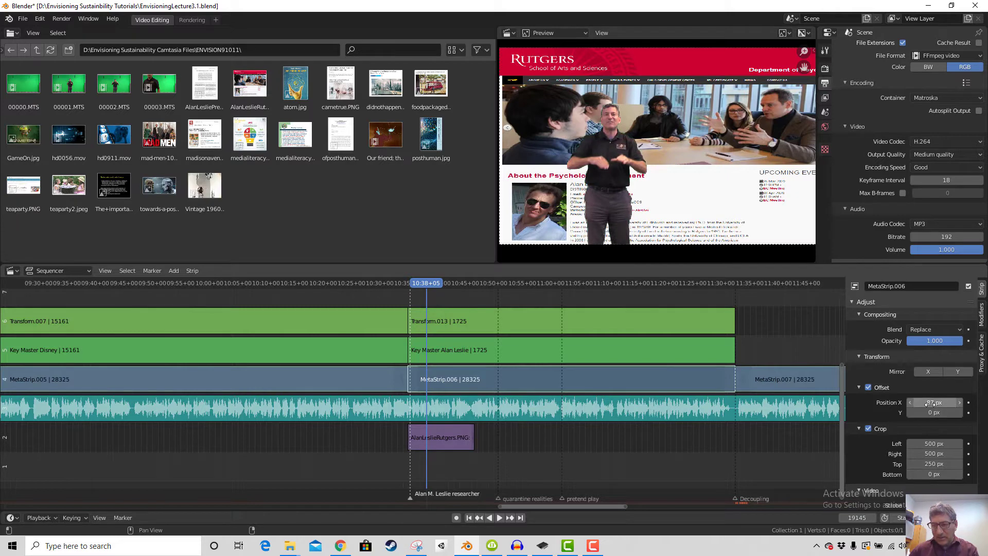
{"action": "left_click_drag", "start_coordinate": [924, 403], "coordinate": [941, 404]}
{"action": "key", "text": "Right"}
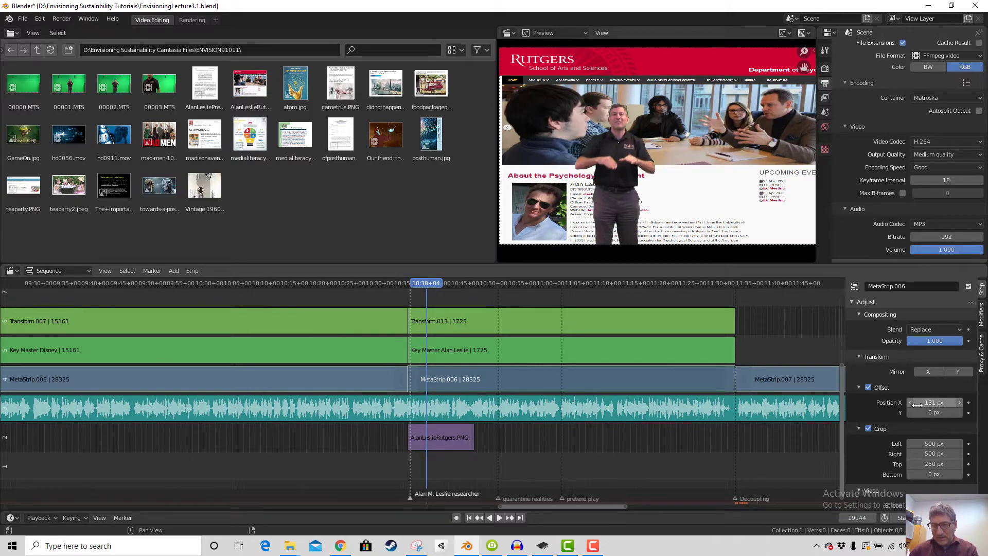
{"action": "key", "text": "Right"}
{"action": "key", "text": "Right"}
{"action": "key", "text": "Right"}
{"action": "key", "text": "Right"}
{"action": "key", "text": "Right"}
{"action": "key", "text": "Right"}
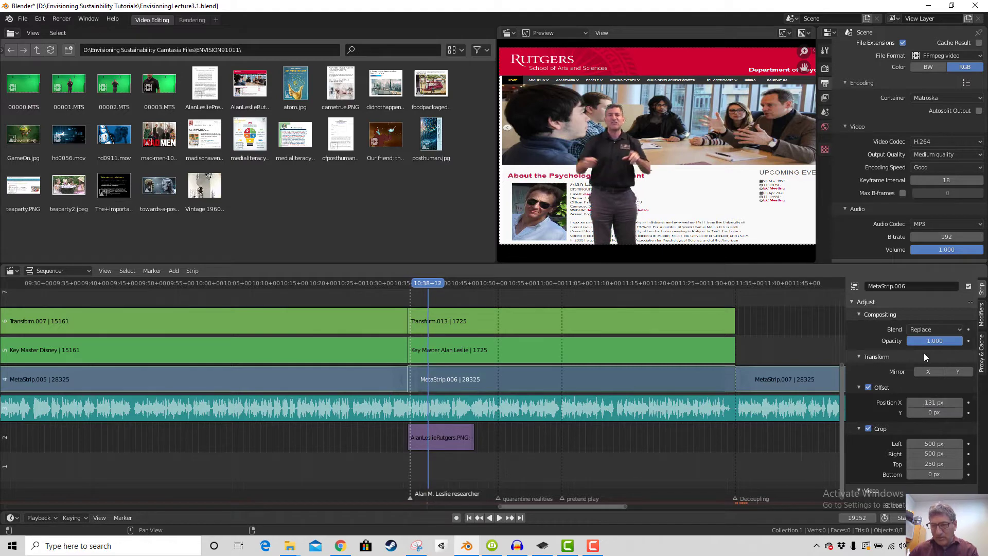
{"action": "key", "text": "Right"}
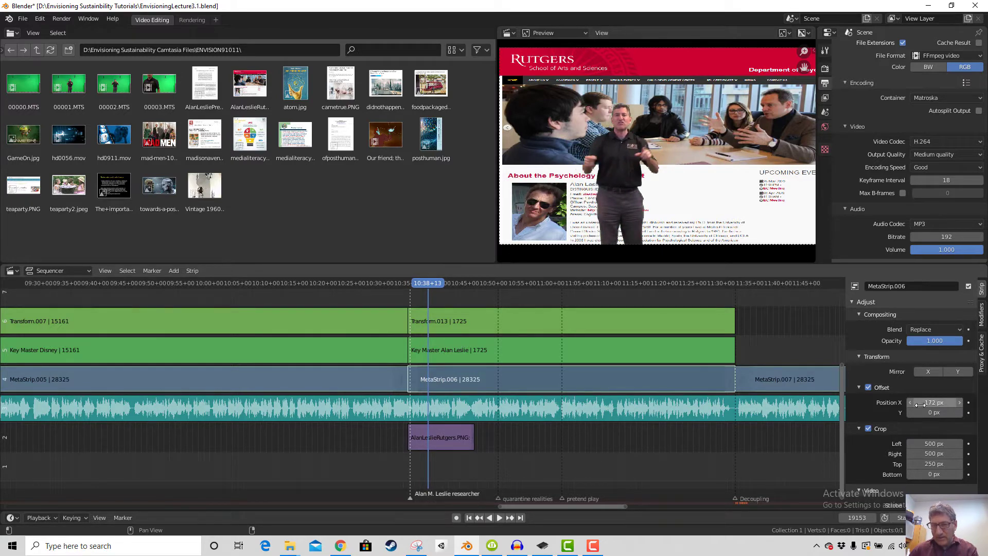
{"action": "key", "text": "Right"}
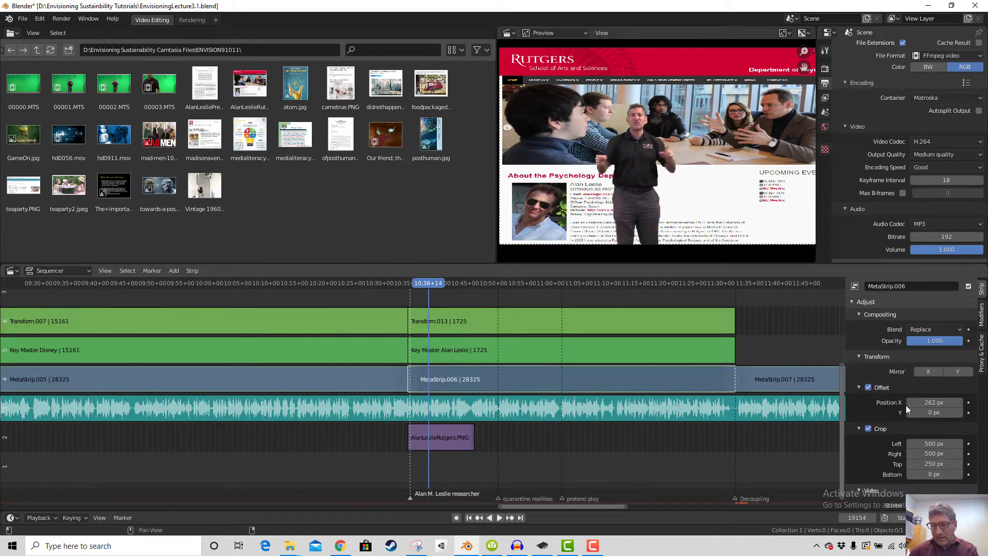
{"action": "key", "text": "Right"}
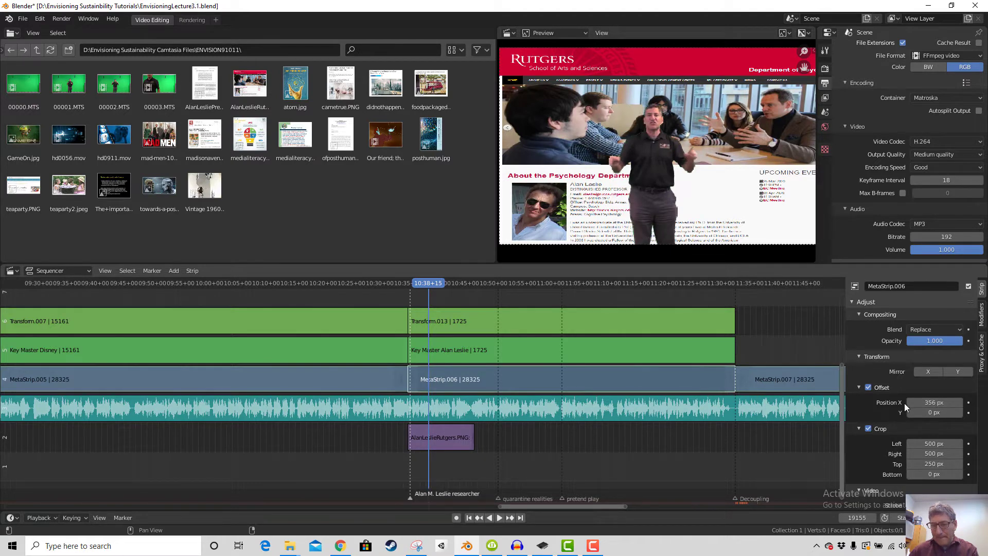
{"action": "left_click_drag", "start_coordinate": [925, 402], "coordinate": [950, 402]}
{"action": "key", "text": "Right"}
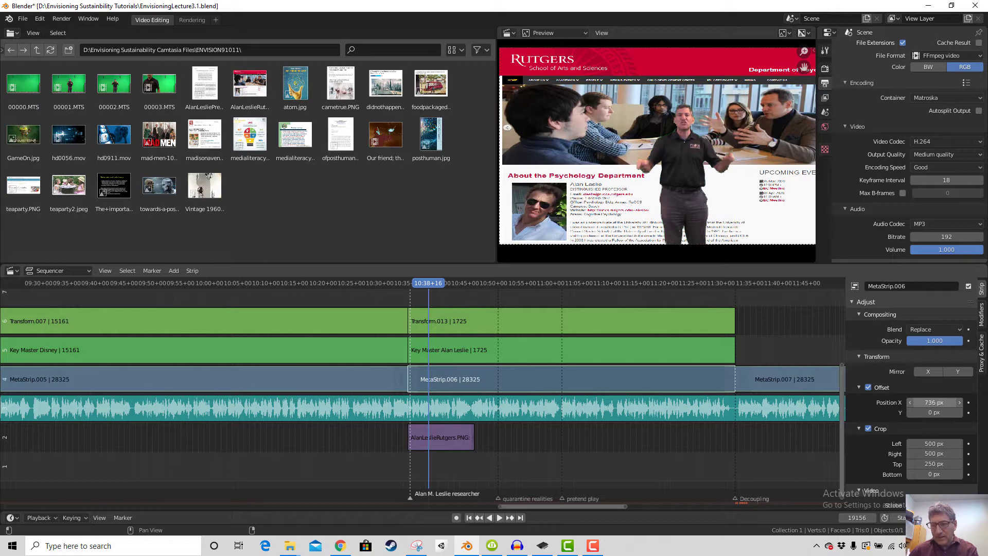
{"action": "key", "text": "Right"}
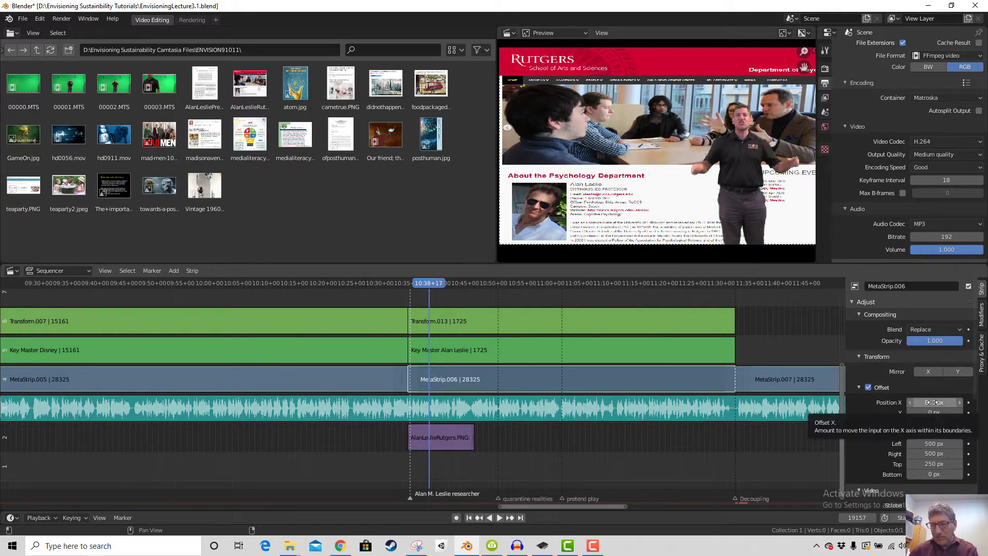
{"action": "mouse_move", "coordinate": [934, 403]}
{"action": "left_mouse_down"}
{"action": "mouse_move", "coordinate": [956, 402]}
{"action": "mouse_move", "coordinate": [941, 403]}
{"action": "left_mouse_up"}
{"action": "key", "text": "Right"}
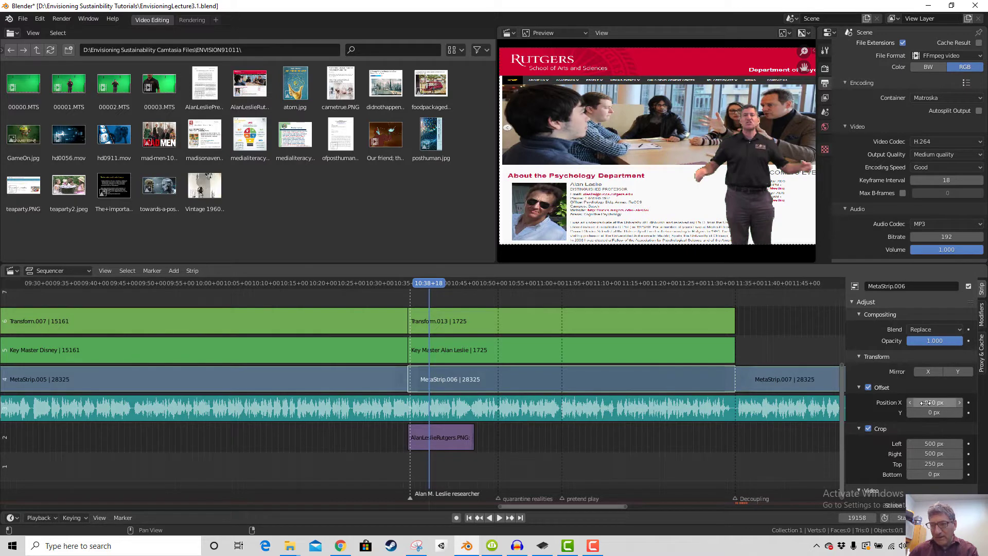
{"action": "key", "text": "Right"}
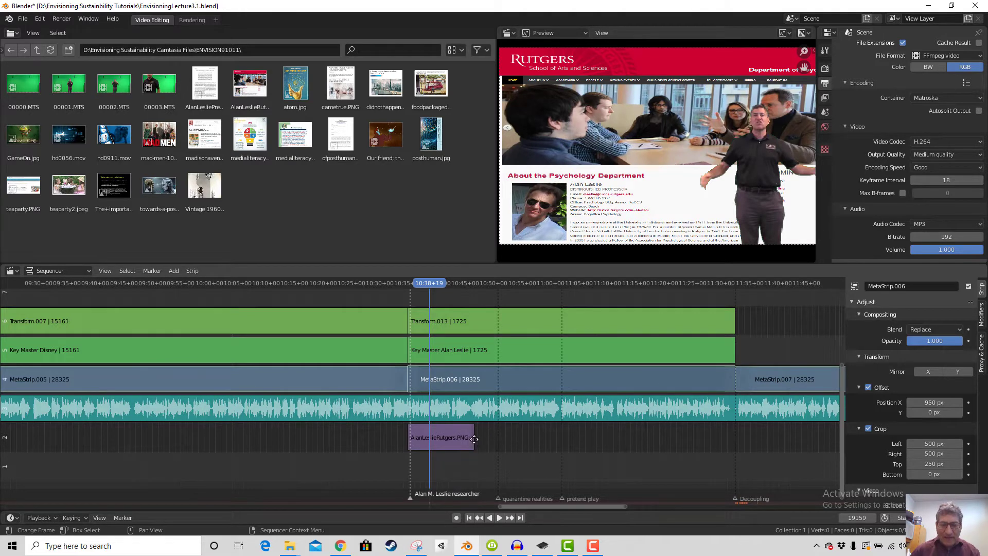
Extend the end of the Rutgers image strip on channel 2 to frame 20781, at the Decoupling marker
{"action": "left_click_drag", "start_coordinate": [469, 440], "coordinate": [737, 437]}
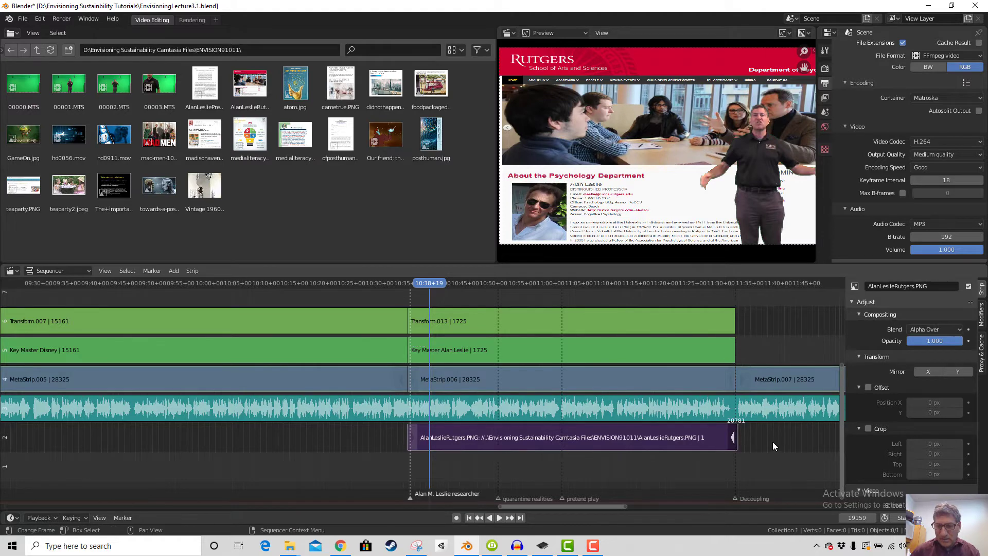
{"action": "scroll", "coordinate": [772, 444], "scroll_direction": "down", "scroll_amount": 2}
{"action": "scroll", "coordinate": [769, 445], "scroll_direction": "down", "scroll_amount": 3}
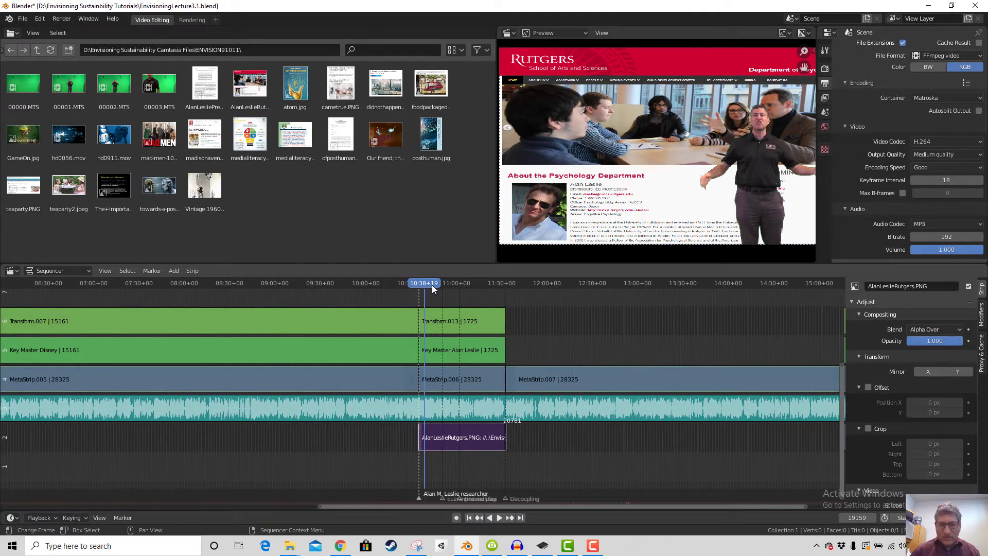
Play briefly from about 10:52, return the playhead to 10:48+10, and add the pretense theory-of-mind article image there on channel 7
{"action": "mouse_move", "coordinate": [432, 285]}
{"action": "left_mouse_down"}
{"action": "mouse_move", "coordinate": [455, 289]}
{"action": "mouse_move", "coordinate": [444, 290]}
{"action": "left_mouse_up"}
{"action": "key", "text": "space"}
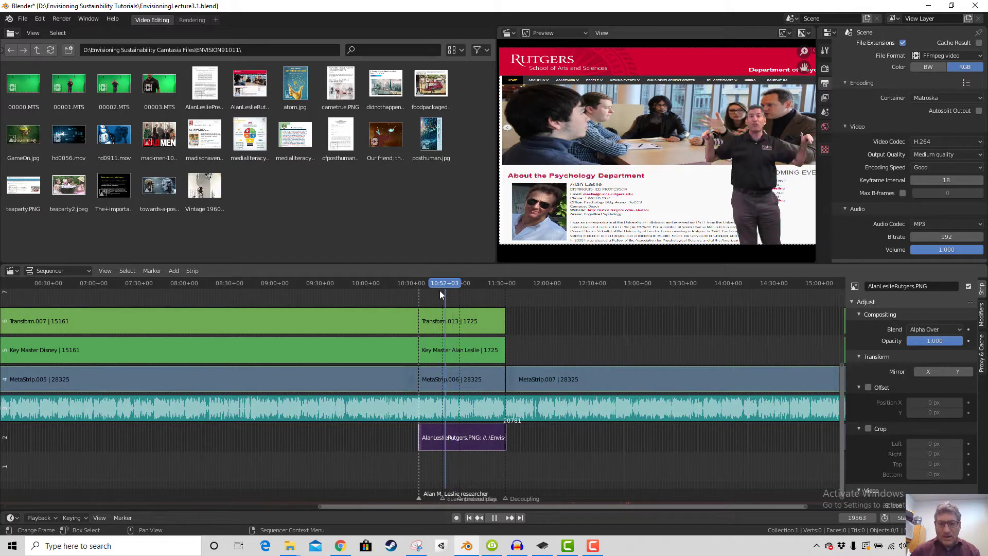
{"action": "left_click", "coordinate": [440, 291]}
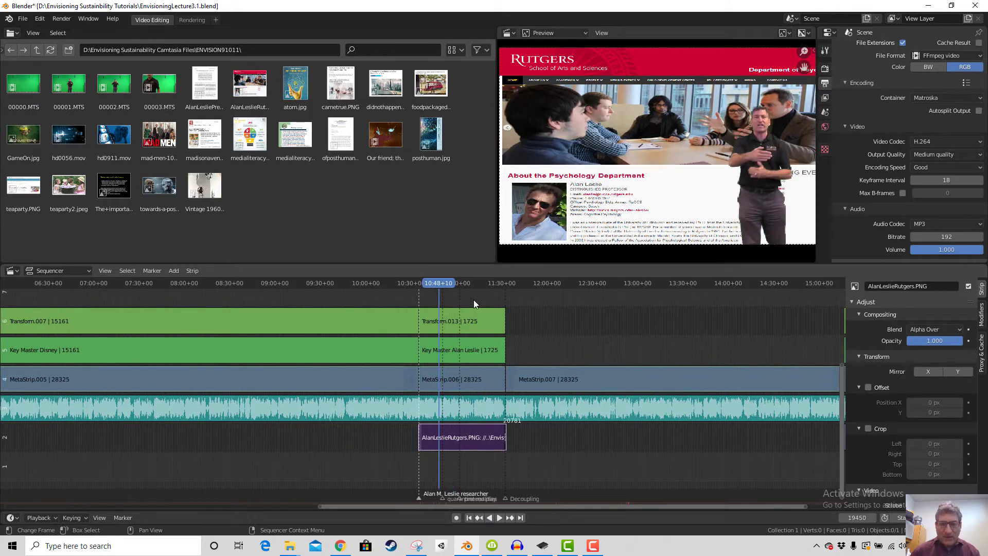
{"action": "scroll", "coordinate": [569, 373], "scroll_direction": "up", "scroll_amount": 2}
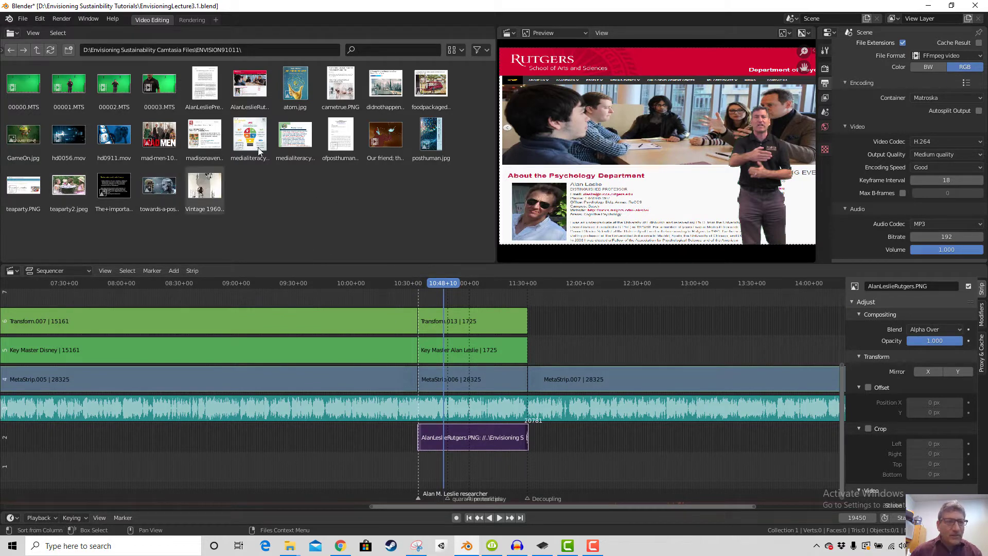
{"action": "left_click_drag", "start_coordinate": [209, 94], "coordinate": [463, 288]}
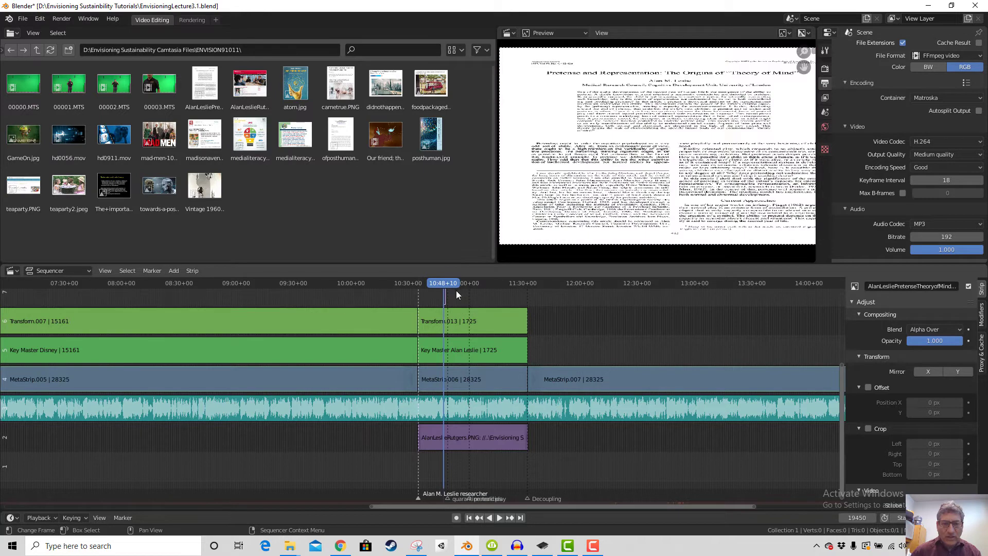
{"action": "scroll", "coordinate": [471, 299], "scroll_direction": "up", "scroll_amount": 1}
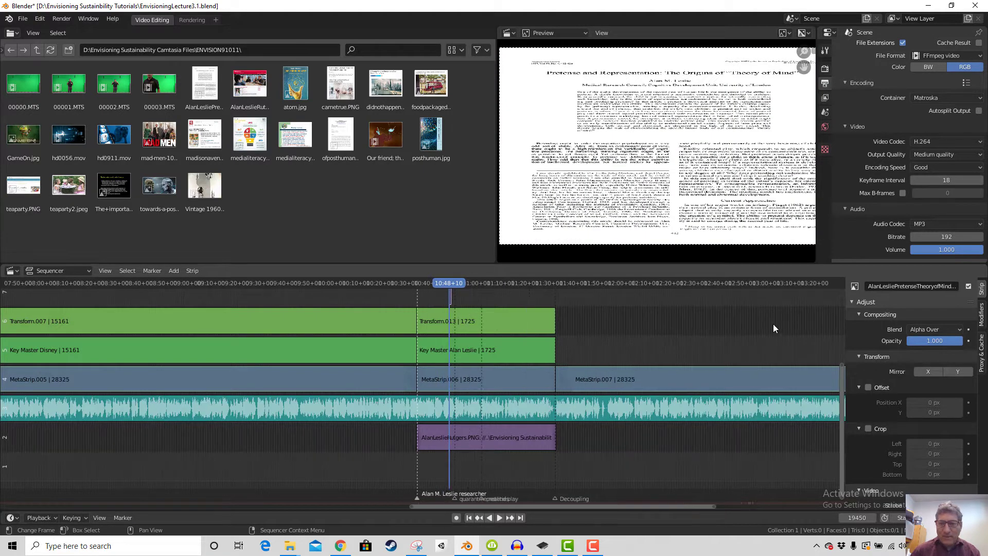
{"action": "left_click_drag", "start_coordinate": [841, 396], "coordinate": [844, 350]}
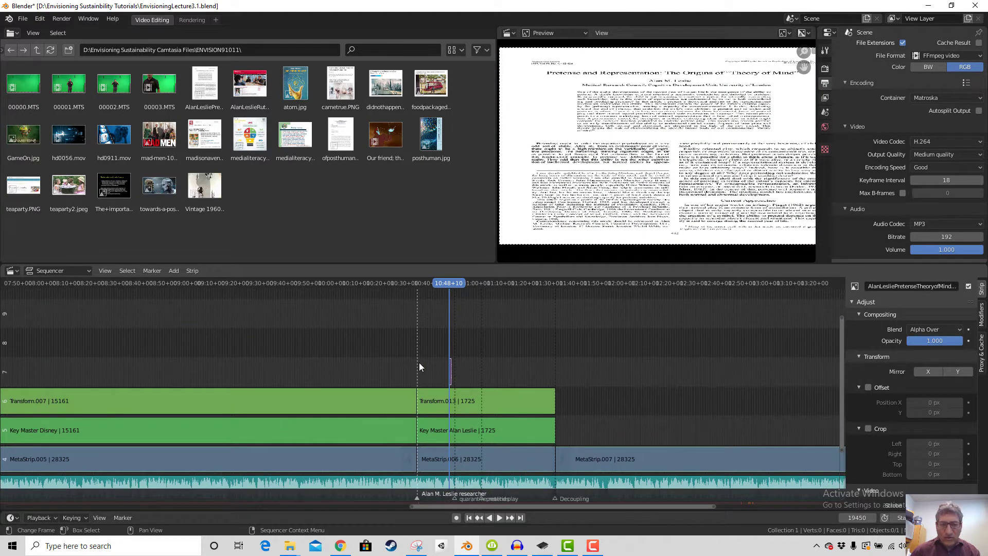
{"action": "scroll", "coordinate": [450, 373], "scroll_direction": "up", "scroll_amount": 3}
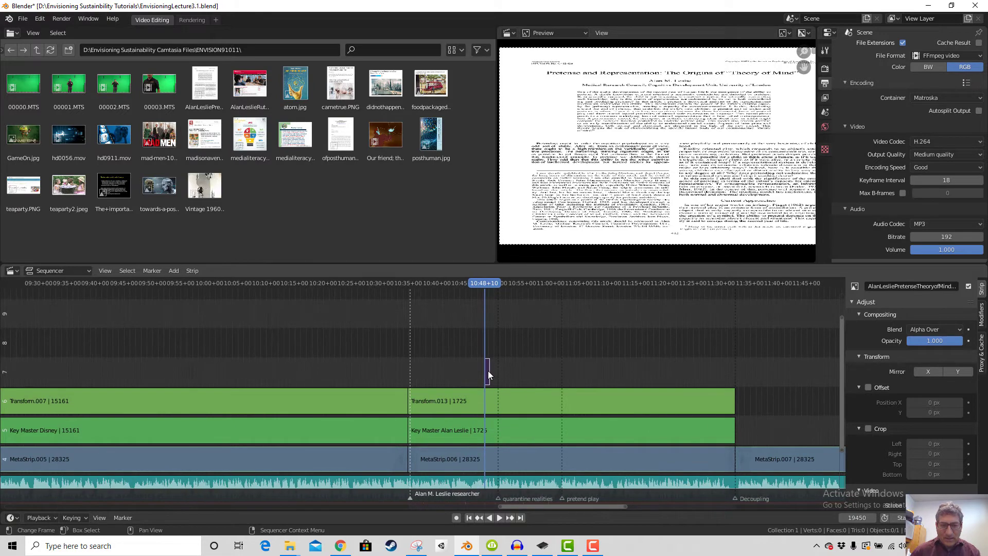
Stretch the article image strip on channel 7 so it runs from frame 19044 to frame 19519
{"action": "left_click", "coordinate": [489, 371]}
{"action": "left_click_drag", "start_coordinate": [485, 370], "coordinate": [375, 372]}
{"action": "scroll", "coordinate": [460, 372], "scroll_direction": "up", "scroll_amount": 3}
{"action": "scroll", "coordinate": [464, 368], "scroll_direction": "up", "scroll_amount": 2}
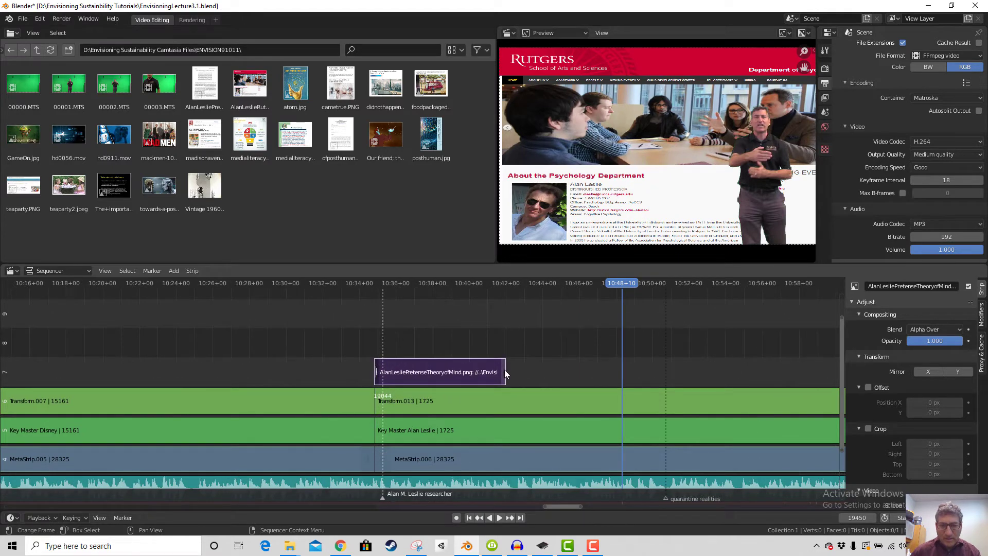
{"action": "left_click_drag", "start_coordinate": [504, 371], "coordinate": [662, 380]}
Try to slip the strip contents of the article image on channel 7
{"action": "right_click", "coordinate": [464, 370]}
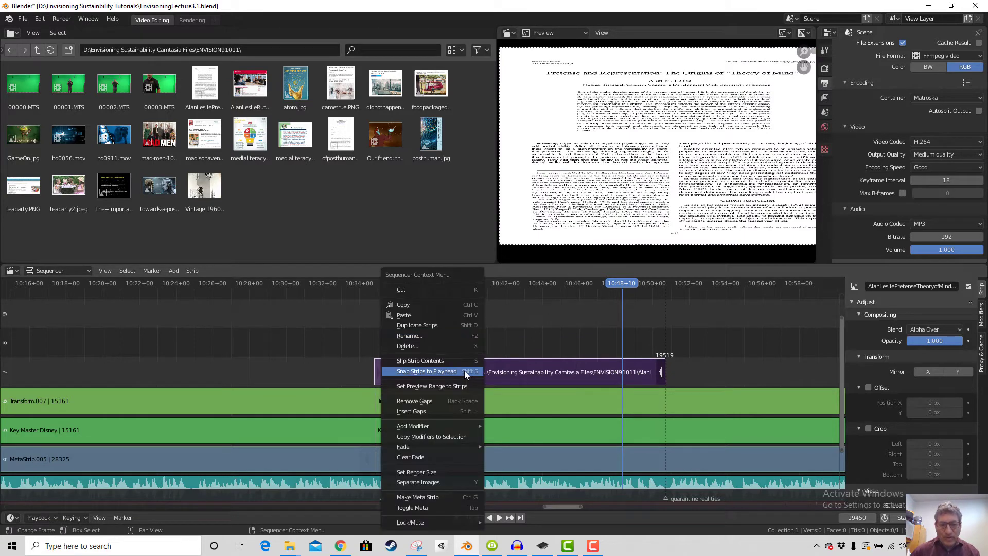
{"action": "left_click", "coordinate": [174, 270]}
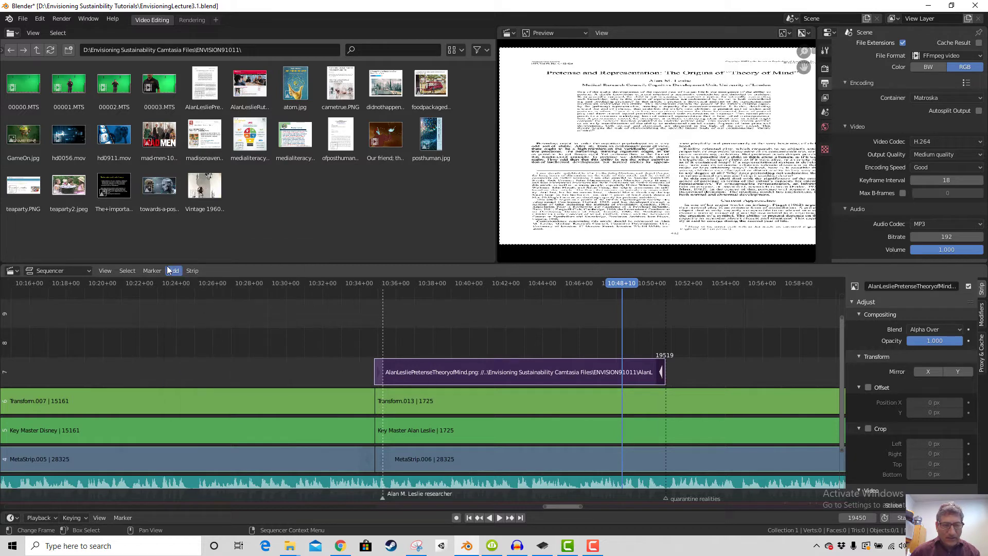
{"action": "left_click", "coordinate": [170, 270]}
{"action": "left_click", "coordinate": [193, 271]}
{"action": "mouse_move", "coordinate": [205, 282]}
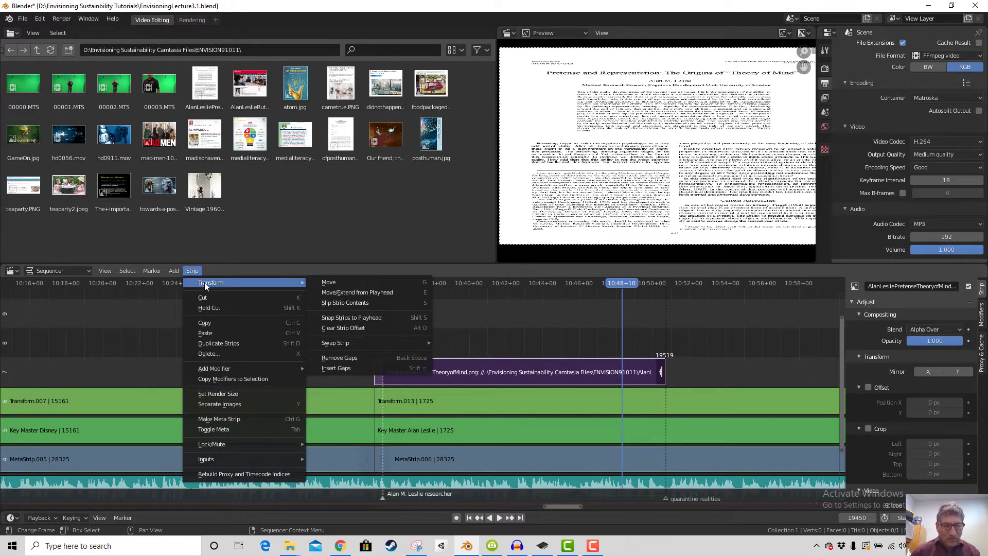
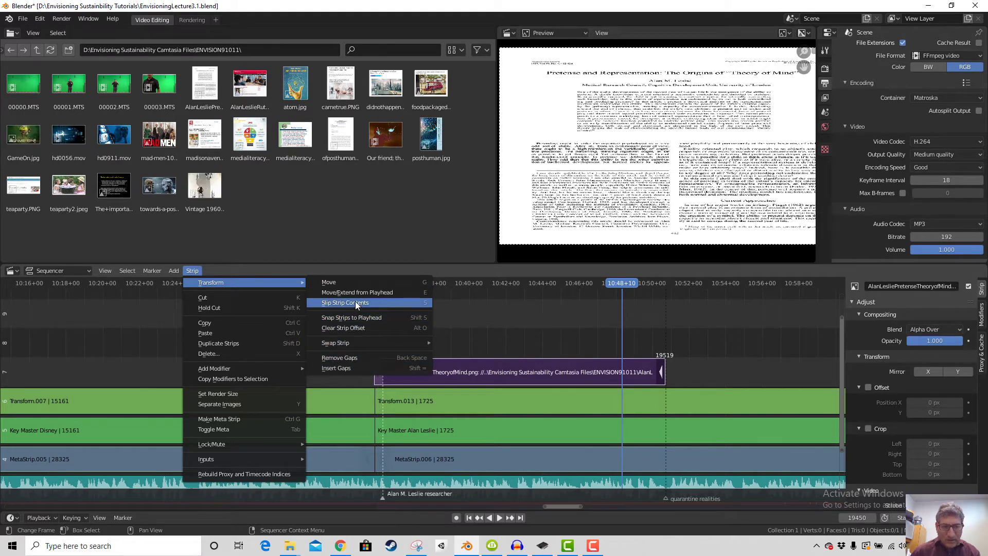
{"action": "left_click", "coordinate": [355, 301]}
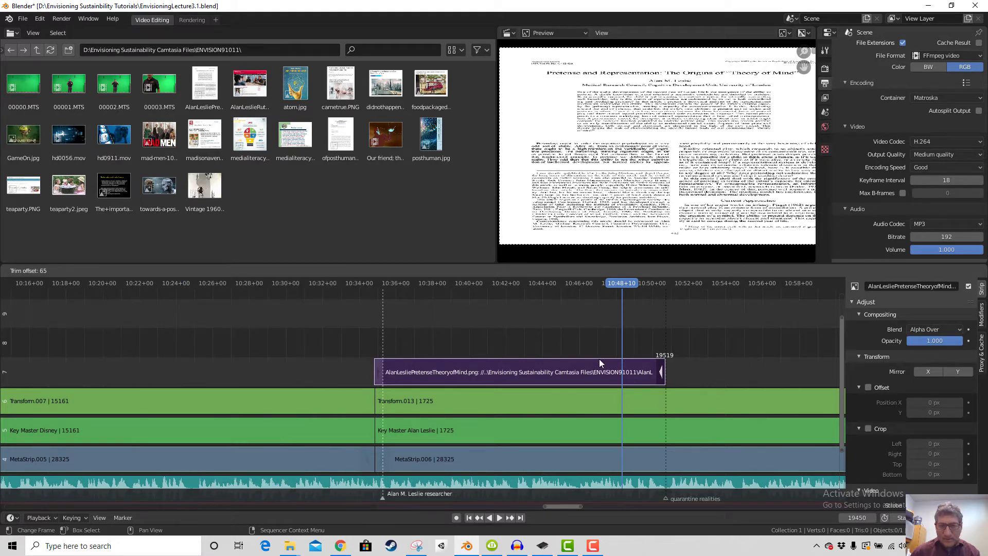
{"action": "left_click", "coordinate": [600, 337]}
Move the playhead to 10:47+13 and add a Transform effect strip to the article image
{"action": "left_click_drag", "start_coordinate": [618, 290], "coordinate": [606, 287]}
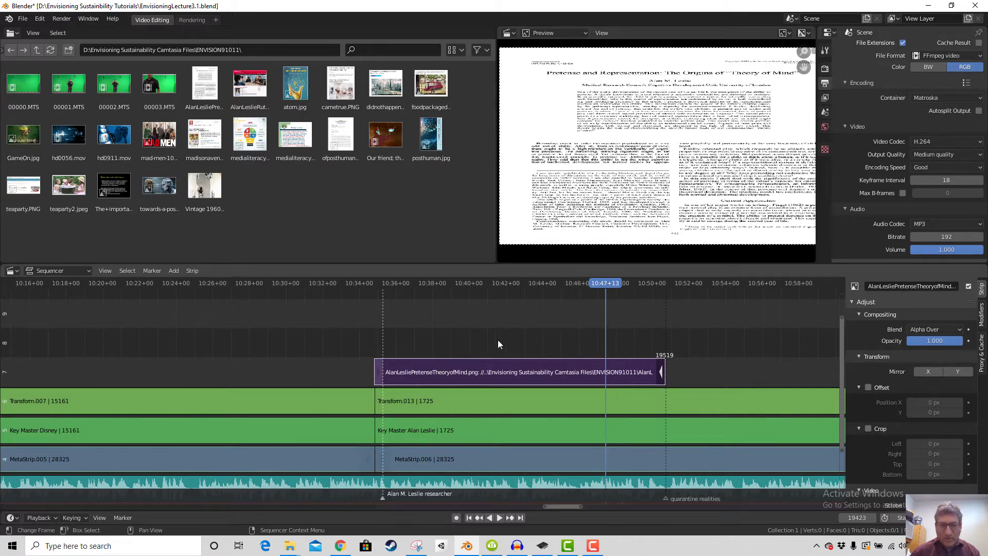
{"action": "left_click", "coordinate": [175, 271]}
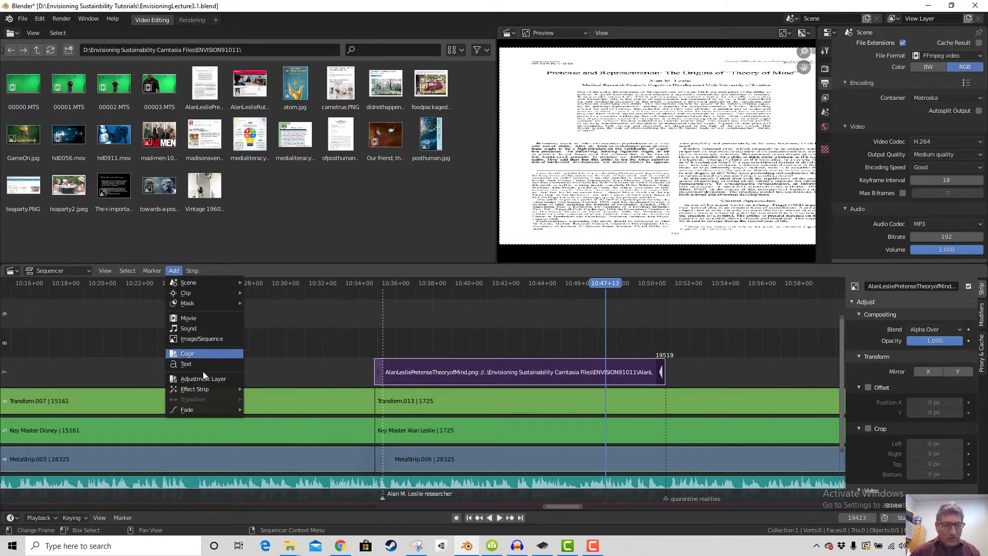
{"action": "mouse_move", "coordinate": [203, 389]}
{"action": "left_click", "coordinate": [270, 348]}
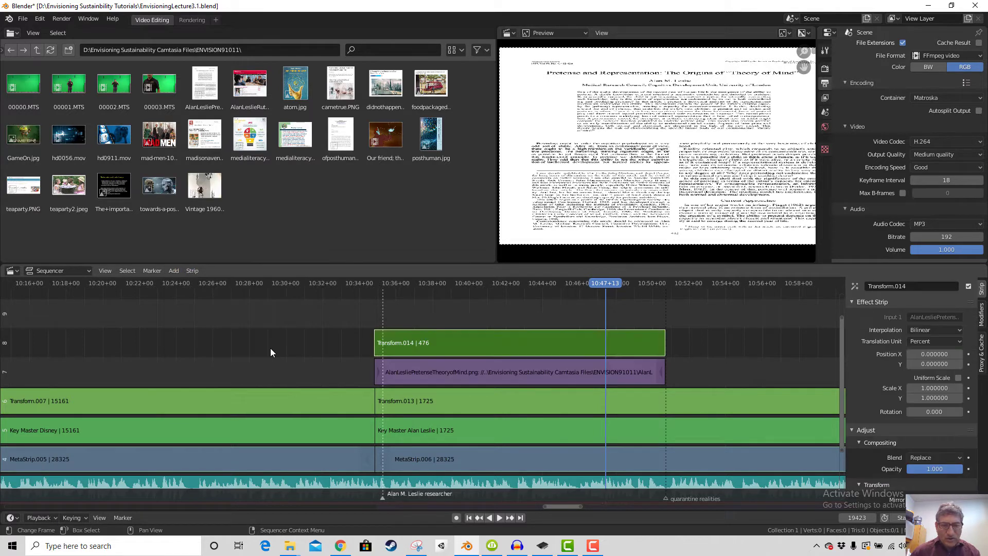
Enable uniform scale on the article image's Transform effect and reduce its scale to 0.43
{"action": "left_click", "coordinate": [934, 354]}
{"action": "type", "text": "0.0"}
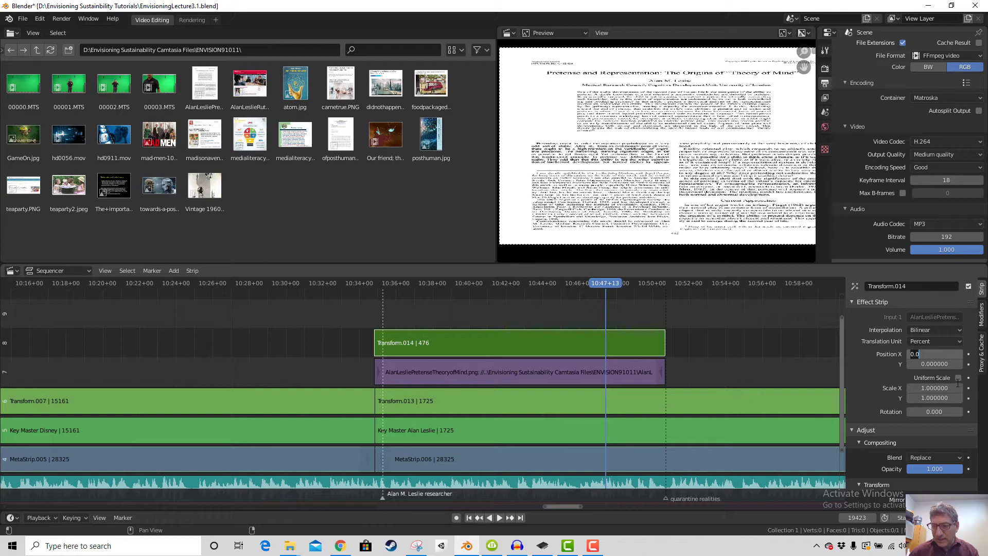
{"action": "left_click", "coordinate": [958, 379]}
{"action": "mouse_move", "coordinate": [939, 389]}
{"action": "left_mouse_down"}
{"action": "mouse_move", "coordinate": [908, 389]}
{"action": "mouse_move", "coordinate": [934, 389]}
{"action": "left_mouse_up"}
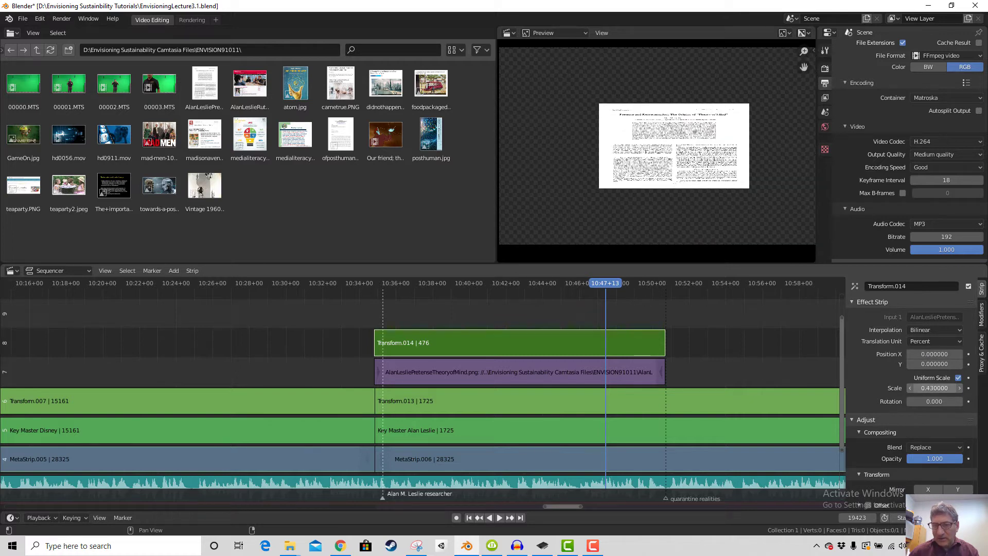
Set the blend mode of the article image's Transform strip to Alpha Over
{"action": "scroll", "coordinate": [942, 401], "scroll_direction": "down", "scroll_amount": 2}
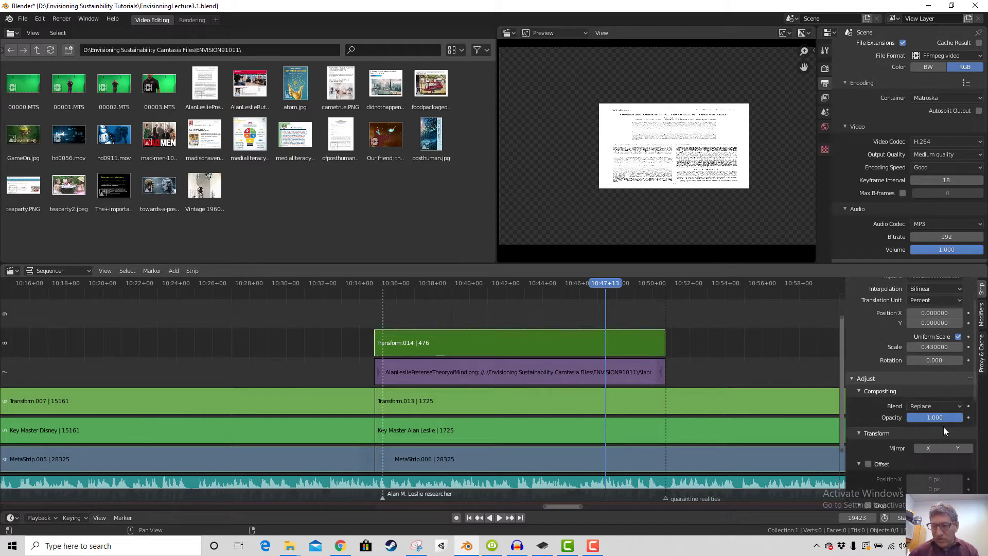
{"action": "left_click", "coordinate": [952, 405]}
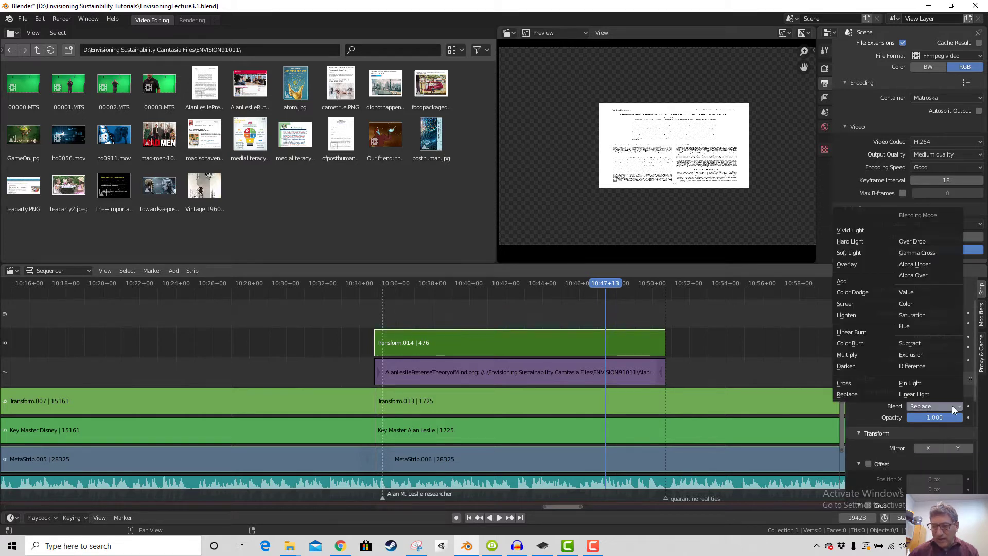
{"action": "left_click", "coordinate": [924, 275]}
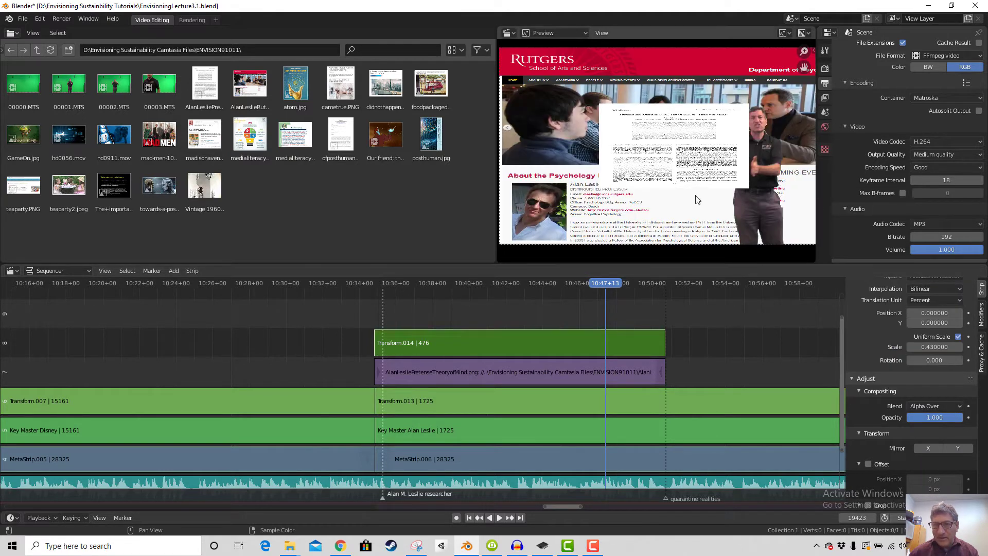
Set the article overlay's position to X -9.78 and Y 16.14, turn off uniform scale, and raise Scale Y to 0.64
{"action": "left_click_drag", "start_coordinate": [933, 312], "coordinate": [869, 312]}
{"action": "mouse_move", "coordinate": [955, 323]}
{"action": "left_mouse_down"}
{"action": "mouse_move", "coordinate": [986, 323]}
{"action": "mouse_move", "coordinate": [898, 312]}
{"action": "mouse_move", "coordinate": [966, 323]}
{"action": "left_mouse_up"}
{"action": "mouse_move", "coordinate": [937, 322]}
{"action": "left_mouse_down"}
{"action": "mouse_move", "coordinate": [940, 346]}
{"action": "mouse_move", "coordinate": [951, 346]}
{"action": "mouse_move", "coordinate": [914, 355]}
{"action": "mouse_move", "coordinate": [930, 323]}
{"action": "mouse_move", "coordinate": [953, 324]}
{"action": "left_mouse_up"}
{"action": "left_click", "coordinate": [958, 336]}
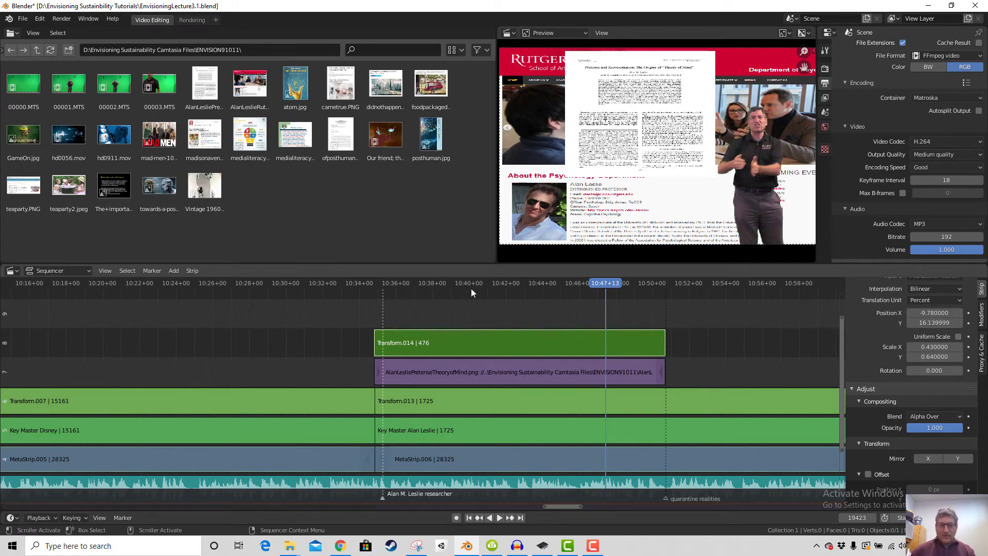
Inspect the article overlay up close, and play the section from just before 10:35 to 10:40+20 to check the composite
{"action": "scroll", "coordinate": [566, 195], "scroll_direction": "up", "scroll_amount": 6}
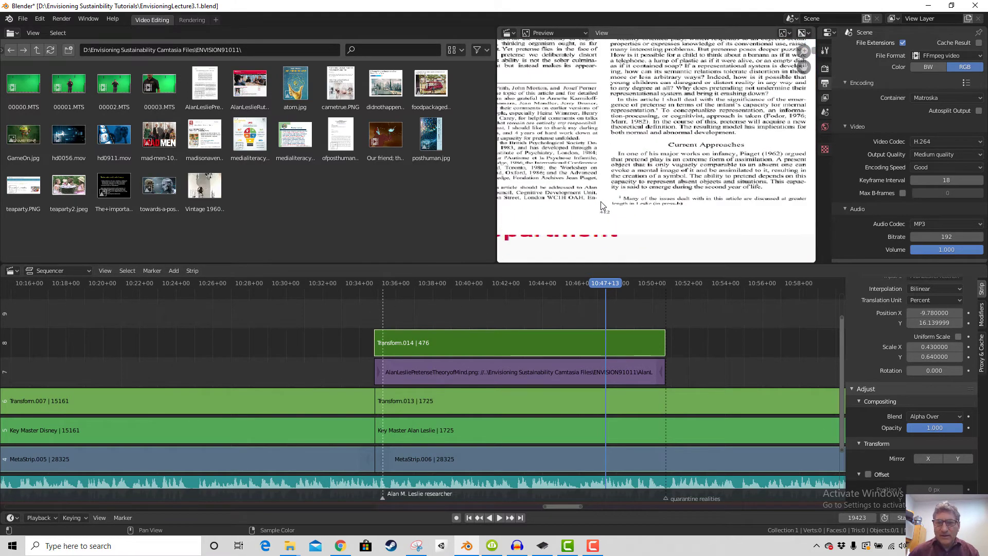
{"action": "scroll", "coordinate": [602, 206], "scroll_direction": "down", "scroll_amount": 6}
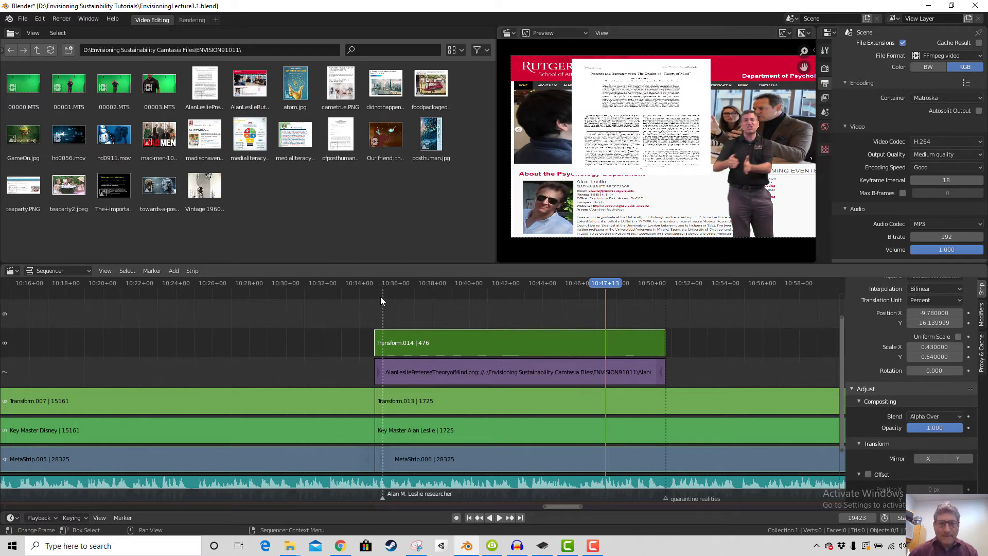
{"action": "left_click", "coordinate": [375, 283]}
{"action": "key", "text": "space"}
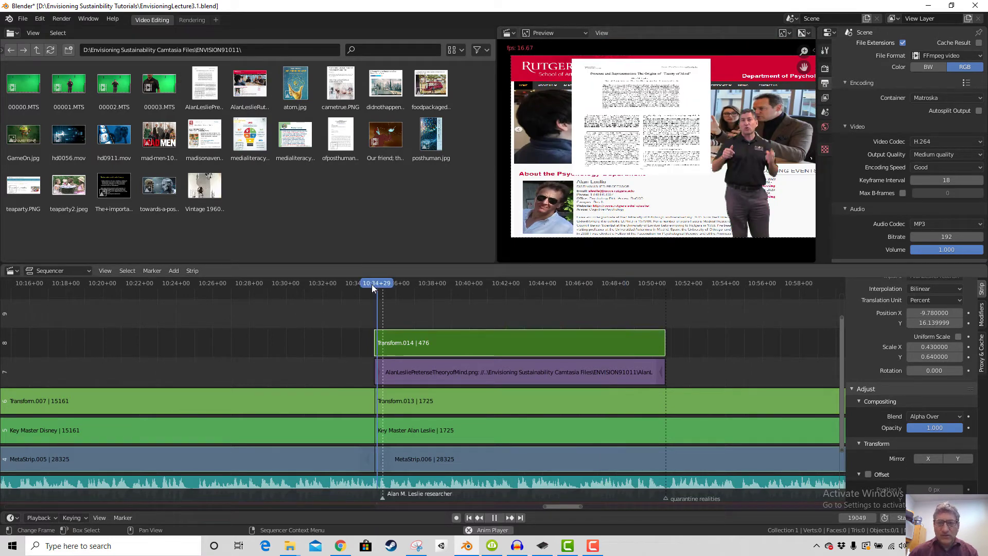
{"action": "left_click", "coordinate": [341, 283]}
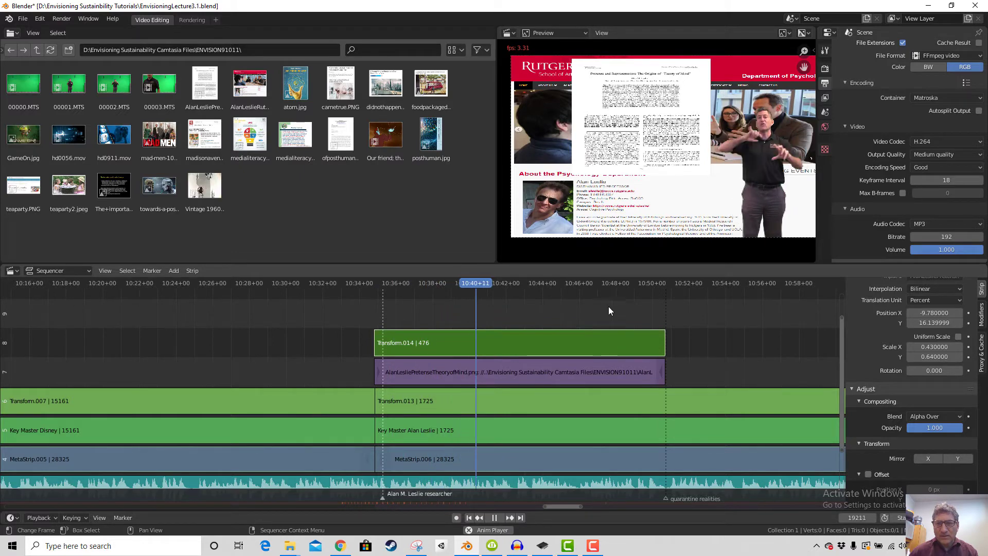
{"action": "key", "text": "space"}
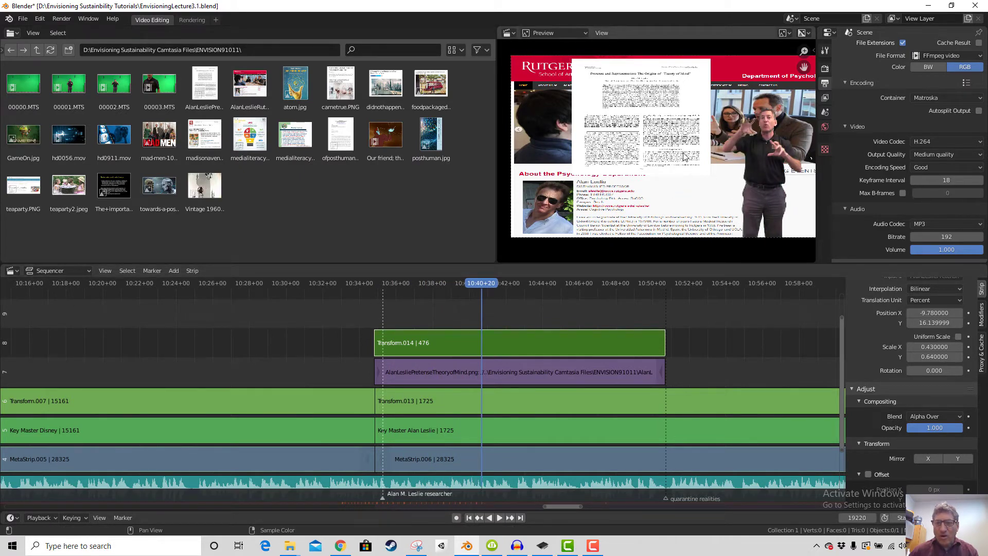
{"action": "scroll", "coordinate": [634, 363], "scroll_direction": "down", "scroll_amount": 3}
{"action": "scroll", "coordinate": [634, 364], "scroll_direction": "up", "scroll_amount": 2}
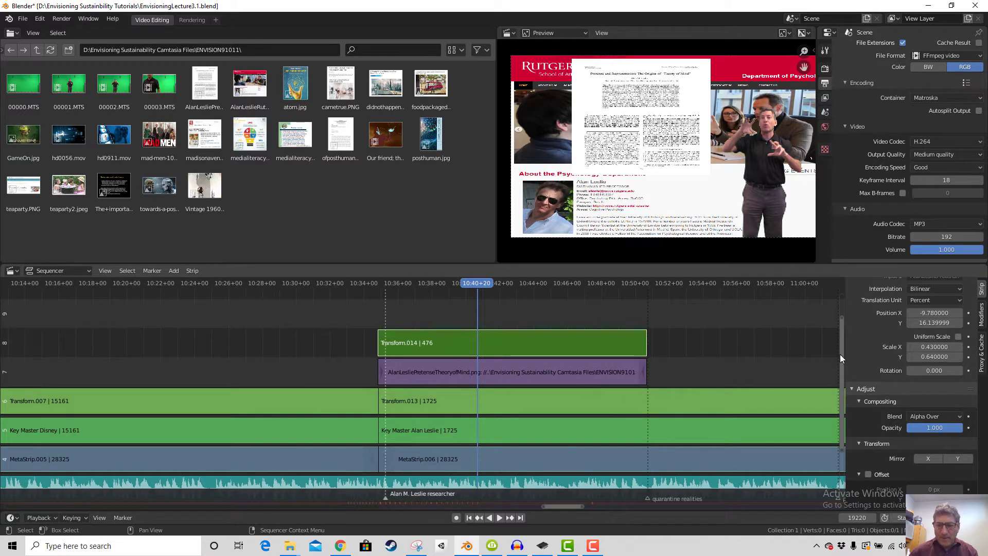
Try to move the article image and its Transform strip down to the lowest channels, and return them to channels 7 and 8
{"action": "left_click_drag", "start_coordinate": [841, 354], "coordinate": [843, 411]}
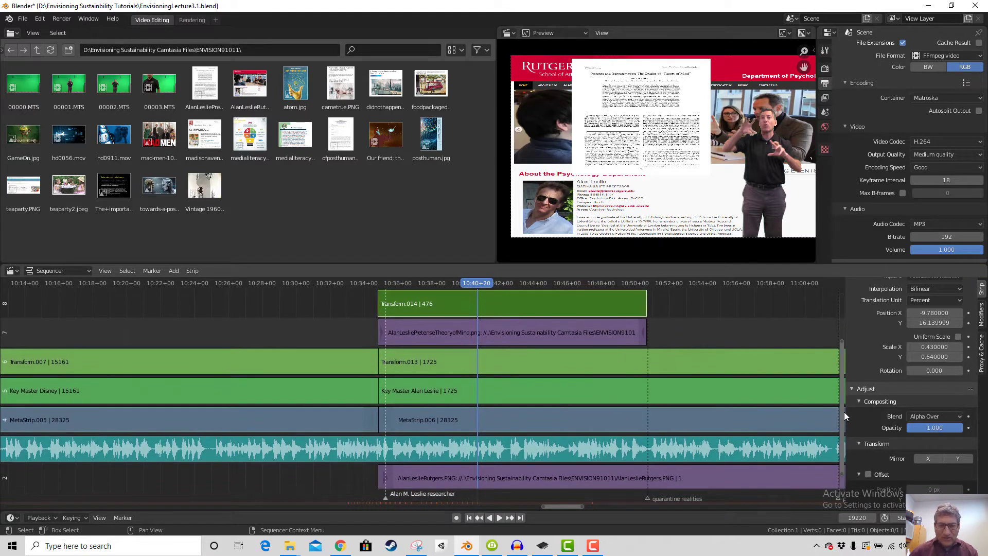
{"action": "left_click_drag", "start_coordinate": [522, 332], "coordinate": [521, 503]}
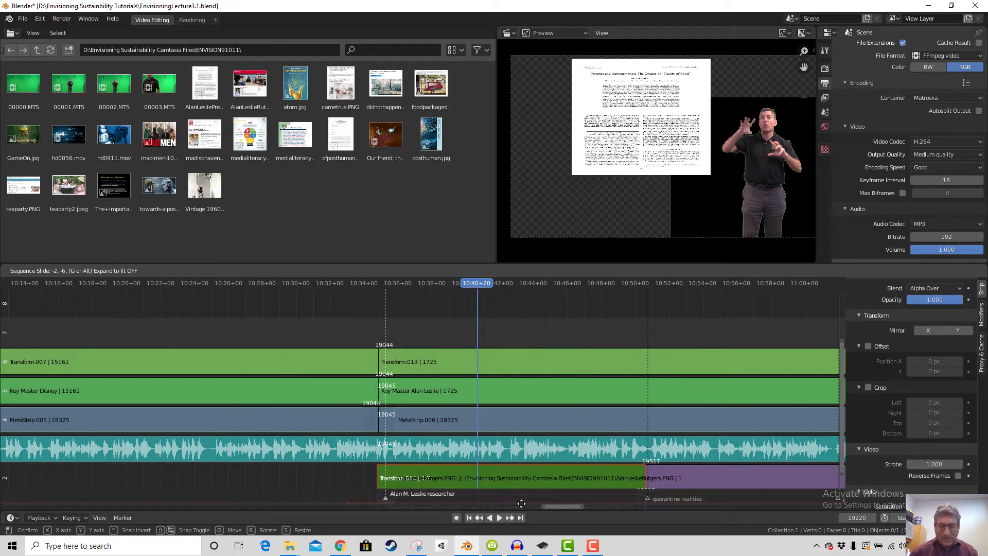
{"action": "left_click_drag", "start_coordinate": [529, 440], "coordinate": [525, 343]}
{"action": "scroll", "coordinate": [175, 447], "scroll_direction": "up", "scroll_amount": 3}
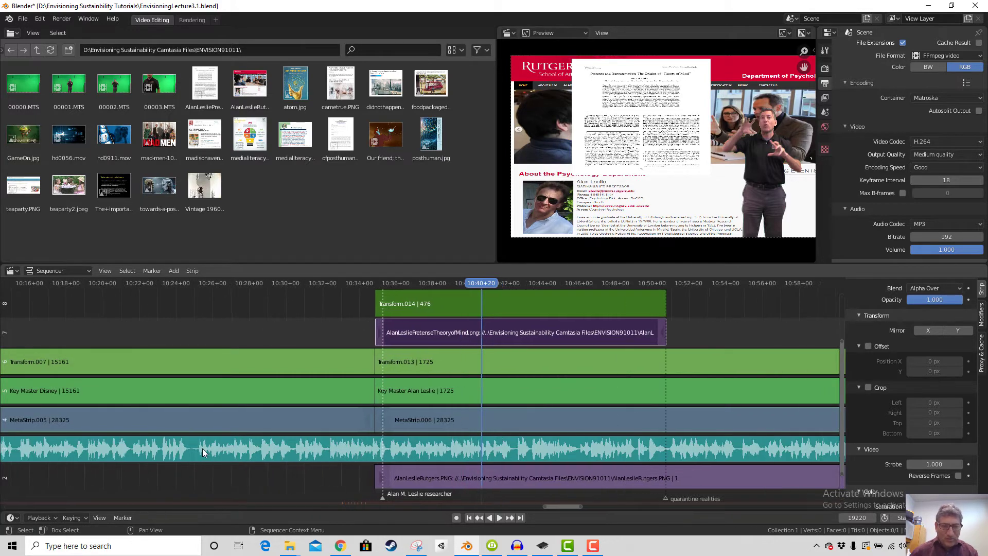
{"action": "scroll", "coordinate": [258, 413], "scroll_direction": "up", "scroll_amount": 2}
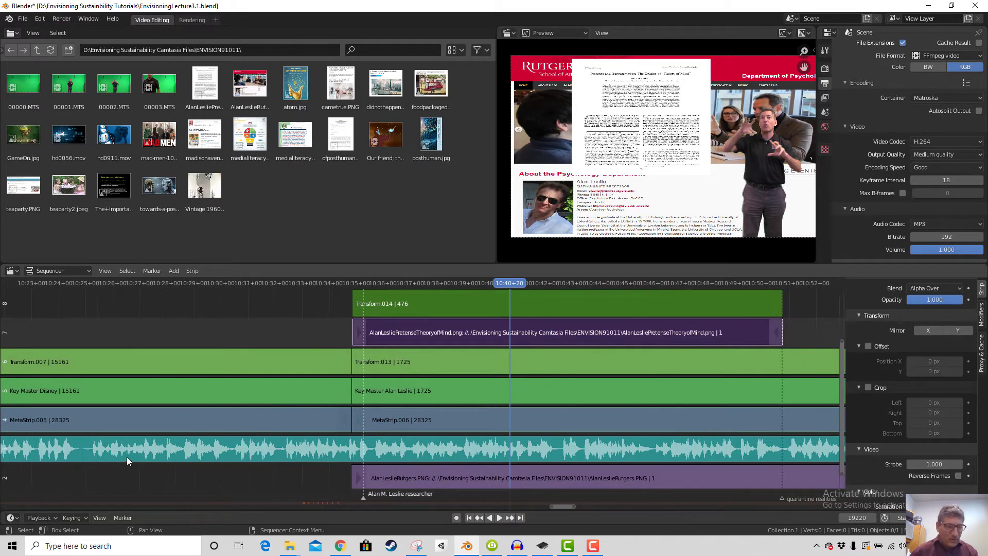
{"action": "scroll", "coordinate": [16, 476], "scroll_direction": "down", "scroll_amount": 2}
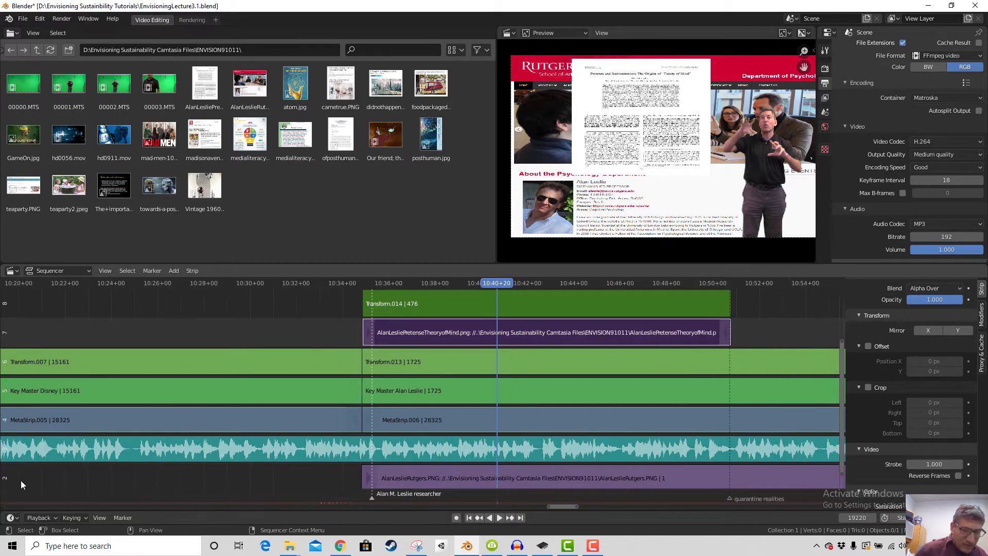
Play the article overlay section through to about 10:50+14, and move the playhead back to 10:50+06
{"action": "scroll", "coordinate": [21, 480], "scroll_direction": "up", "scroll_amount": 3}
{"action": "mouse_move", "coordinate": [841, 374]}
{"action": "left_mouse_down"}
{"action": "mouse_move", "coordinate": [829, 443]}
{"action": "mouse_move", "coordinate": [833, 362]}
{"action": "mouse_move", "coordinate": [832, 384]}
{"action": "left_mouse_up"}
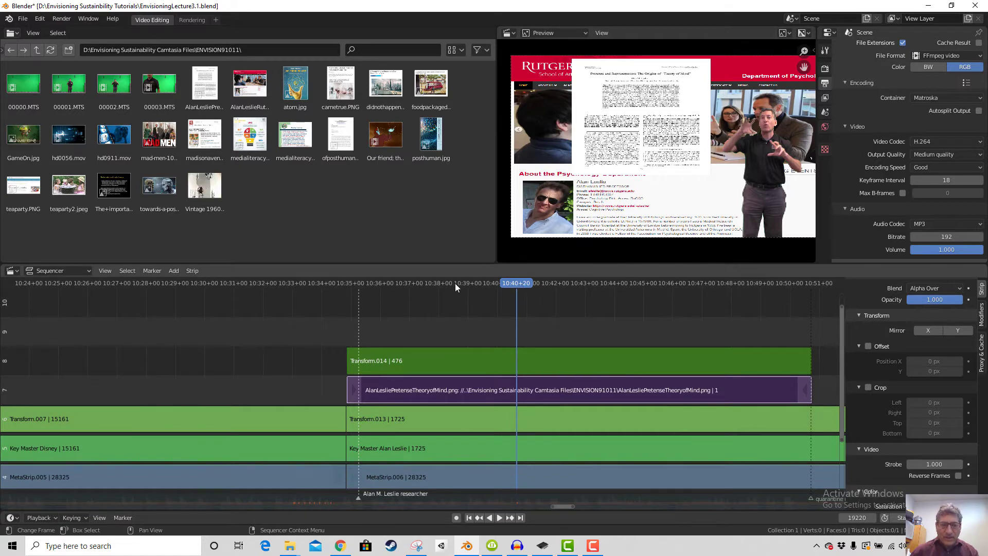
{"action": "key", "text": "space"}
{"action": "left_click_drag", "start_coordinate": [455, 283], "coordinate": [402, 293]}
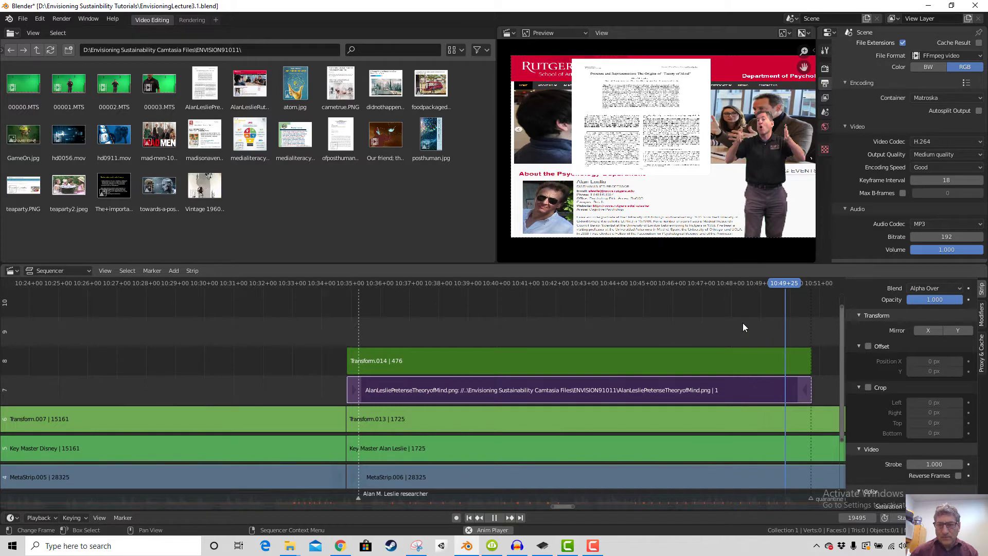
{"action": "key", "text": "space"}
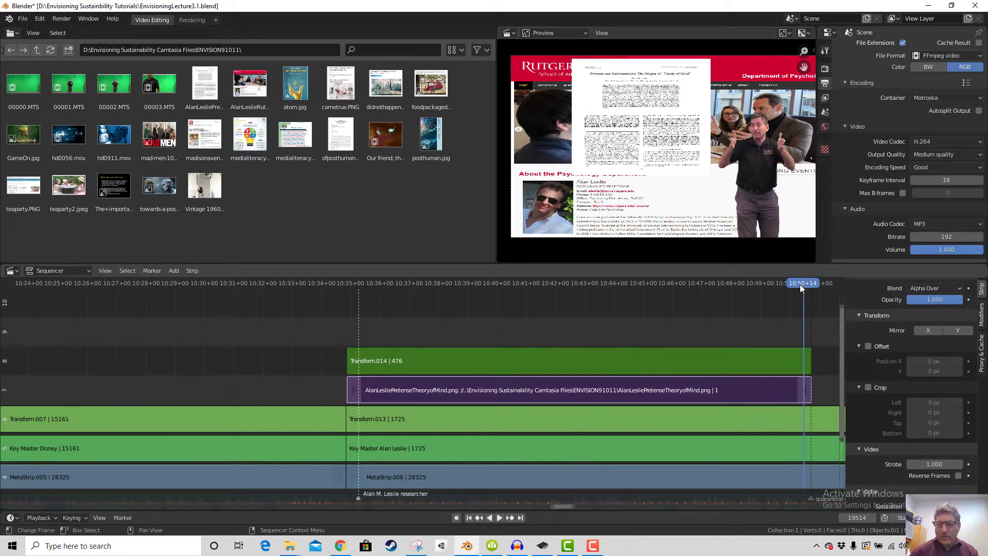
{"action": "left_click_drag", "start_coordinate": [799, 284], "coordinate": [795, 284]}
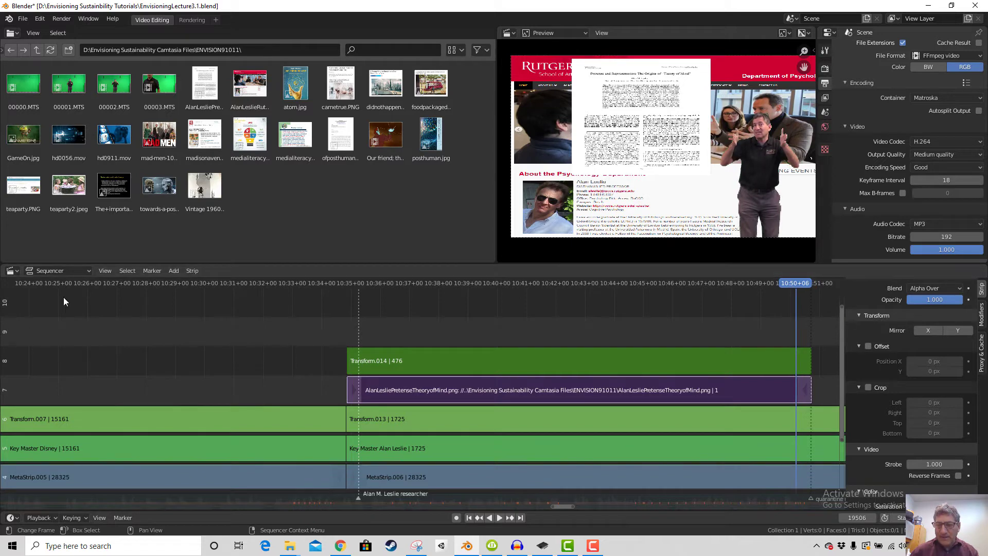
Replay the end of the article overlay, park the playhead at 10:49+29, and add a marker there
{"action": "scroll", "coordinate": [860, 385], "scroll_direction": "down", "scroll_amount": 5}
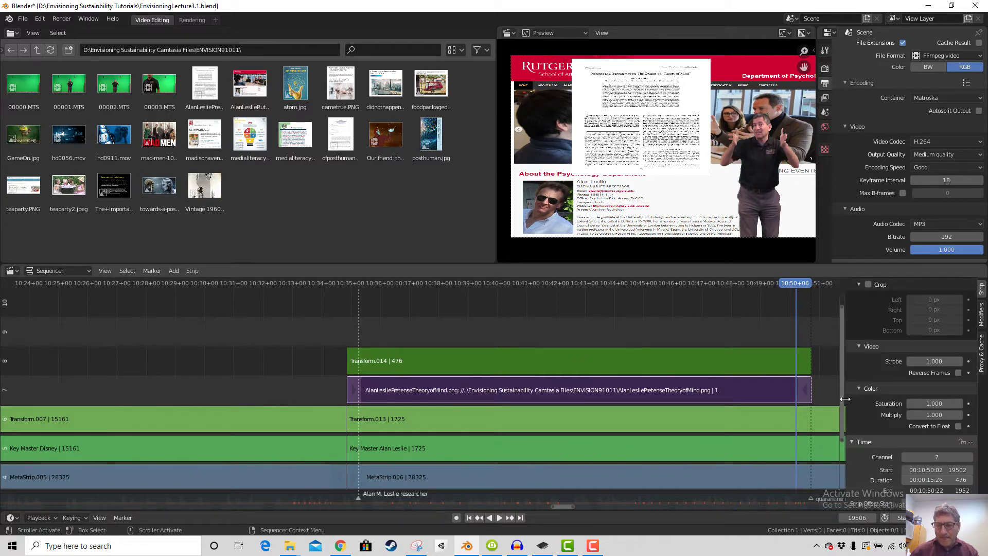
{"action": "left_click_drag", "start_coordinate": [845, 399], "coordinate": [848, 449]}
{"action": "key", "text": "Right"}
{"action": "key", "text": "Right"}
{"action": "key", "text": "Right"}
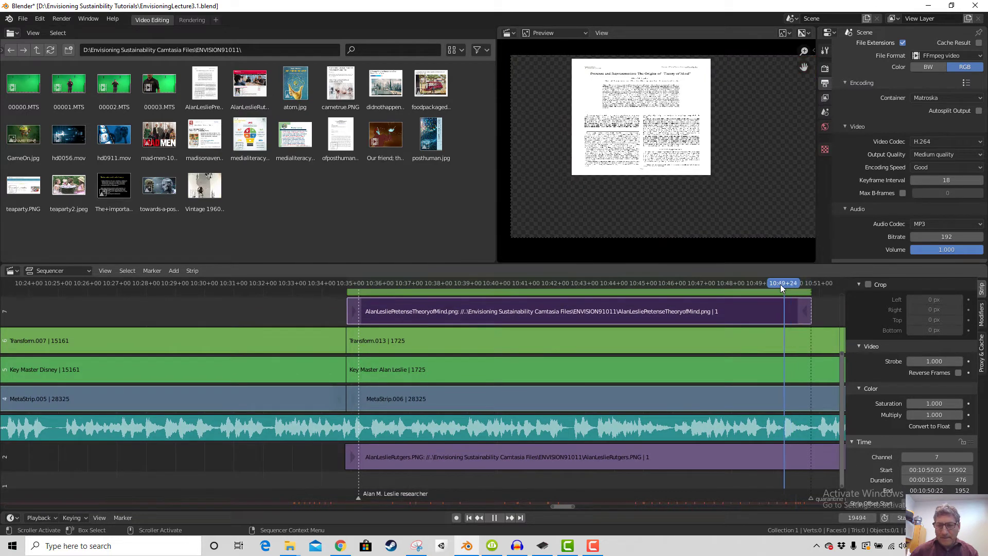
{"action": "left_click", "coordinate": [788, 286]}
{"action": "key", "text": "space"}
{"action": "key", "text": "space"}
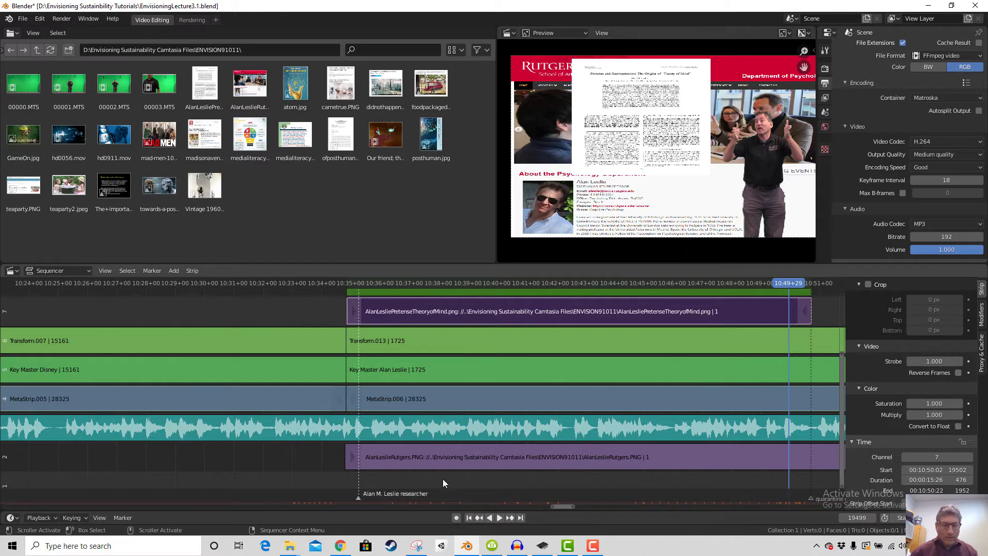
{"action": "key", "text": "m"}
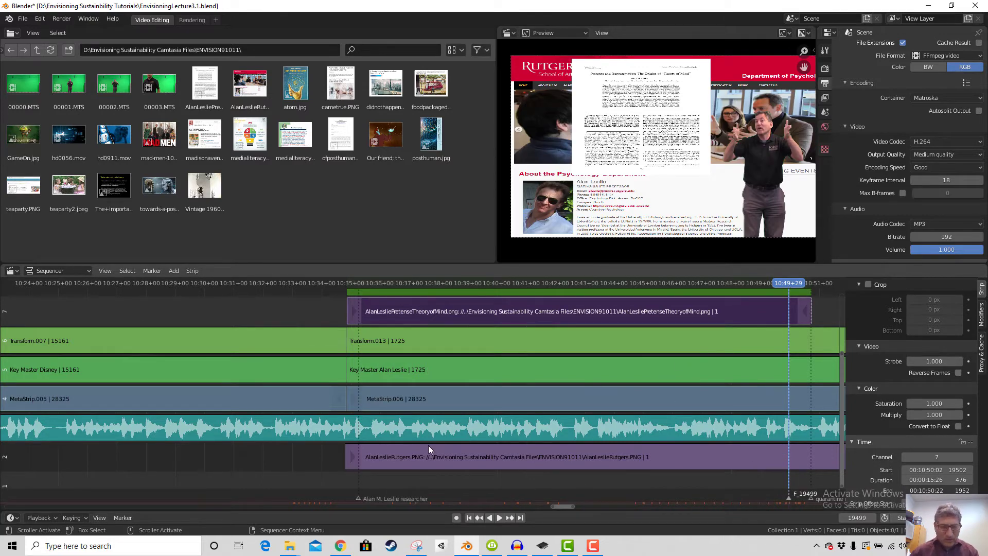
Rename the new marker at 10:49+29 to Quarantine, unlocking the markers for the change and locking them again
{"action": "left_click", "coordinate": [117, 518]}
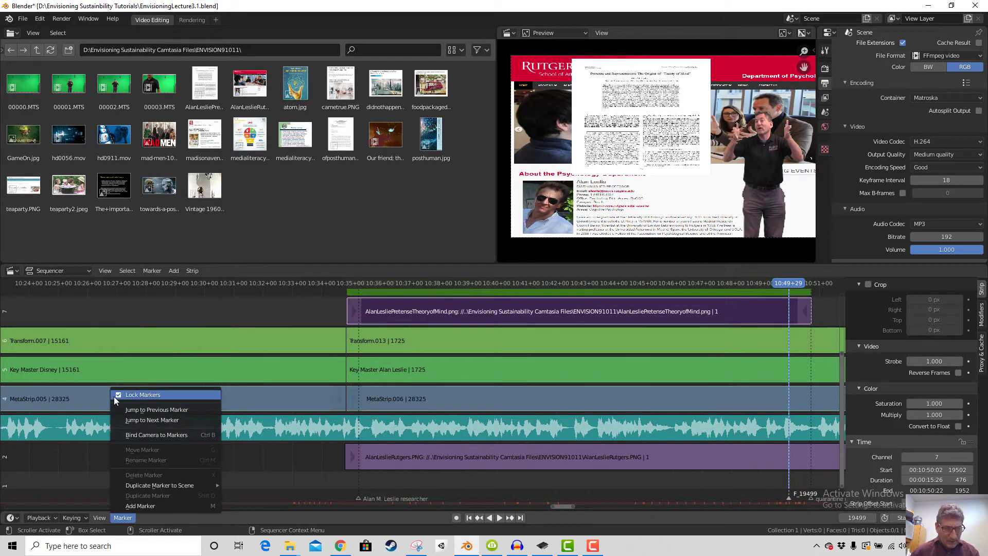
{"action": "left_click", "coordinate": [117, 394]}
{"action": "left_click", "coordinate": [122, 517]}
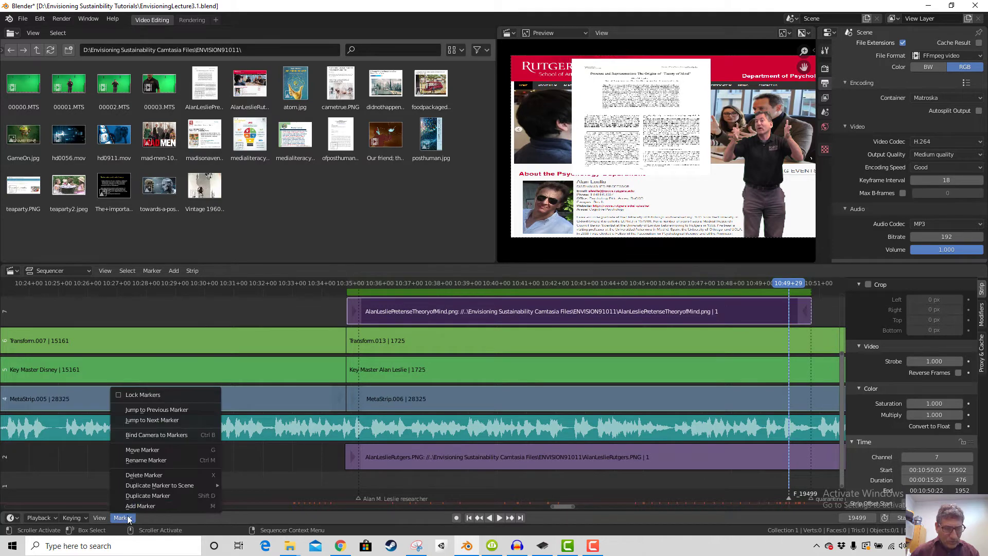
{"action": "left_click", "coordinate": [156, 459]}
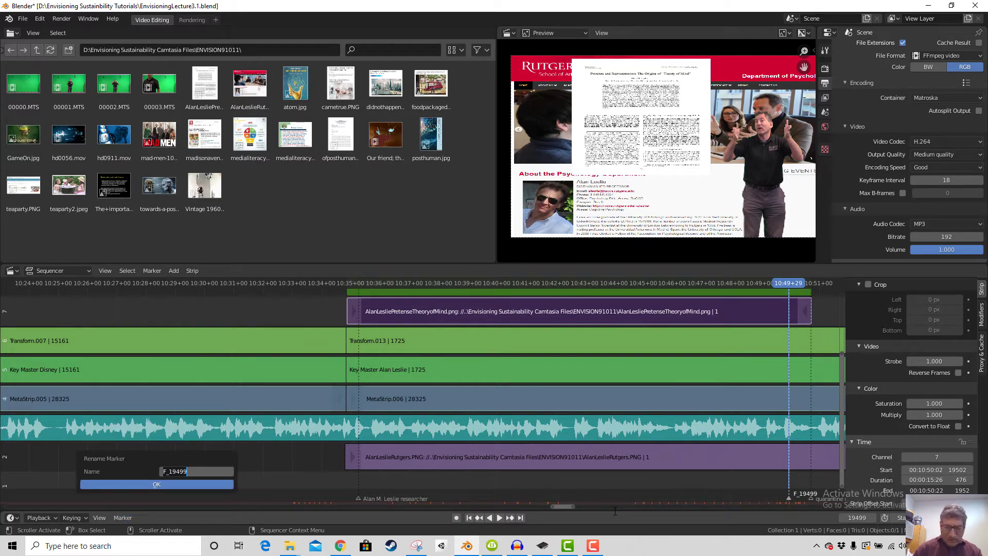
{"action": "type", "text": "Qua"}
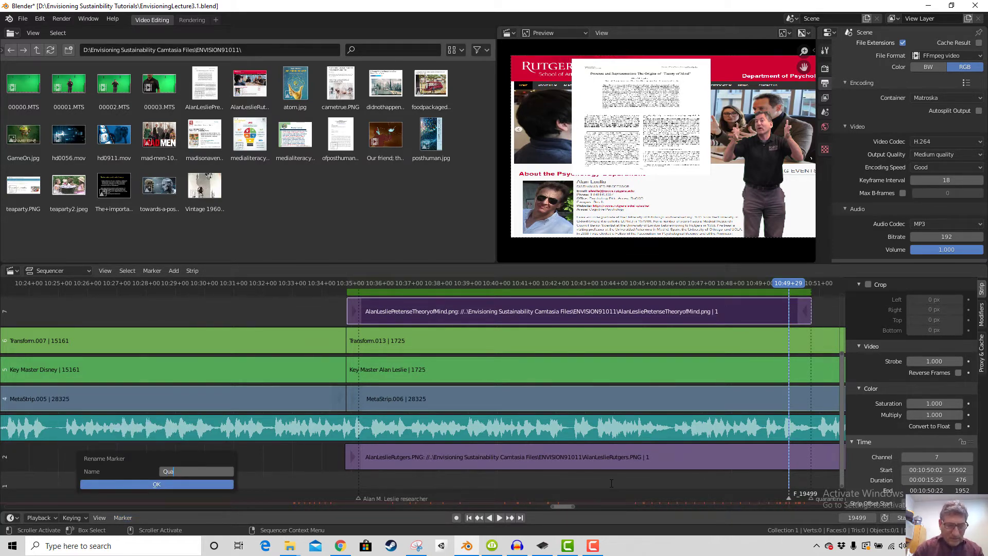
{"action": "type", "text": "rantine"}
{"action": "key", "text": "Return"}
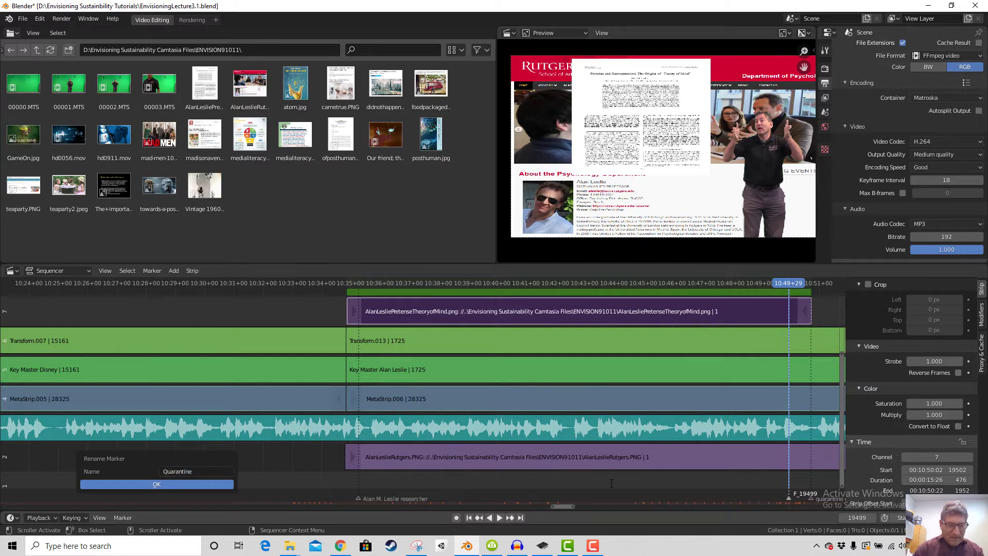
{"action": "left_click", "coordinate": [145, 483]}
{"action": "left_click", "coordinate": [118, 519]}
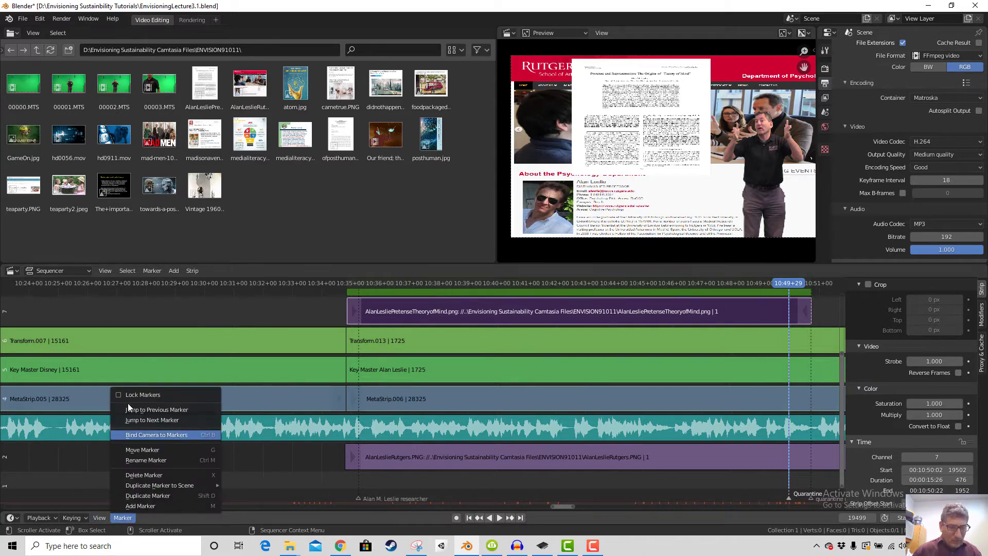
{"action": "left_click", "coordinate": [119, 396]}
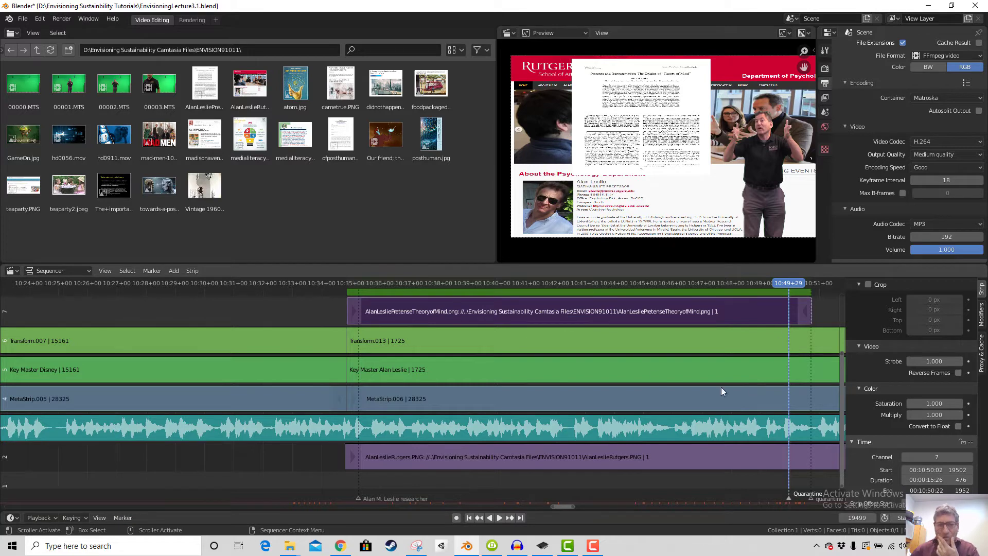
Add a text strip at 10:49+29 above the article's Transform strip, and extend its start back to frame 19492
{"action": "left_click", "coordinate": [174, 270]}
{"action": "mouse_move", "coordinate": [202, 408]}
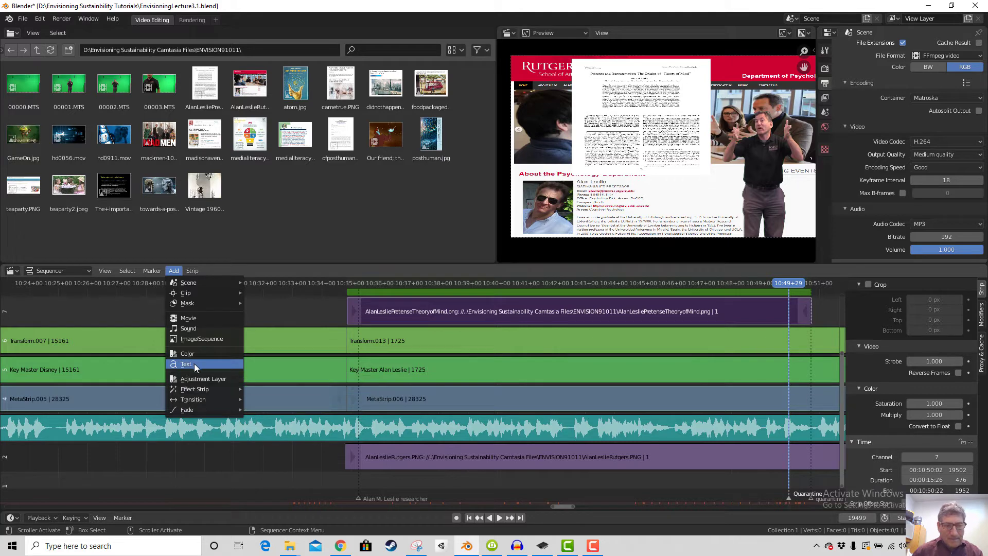
{"action": "left_click", "coordinate": [192, 363]}
{"action": "scroll", "coordinate": [721, 381], "scroll_direction": "up", "scroll_amount": 3}
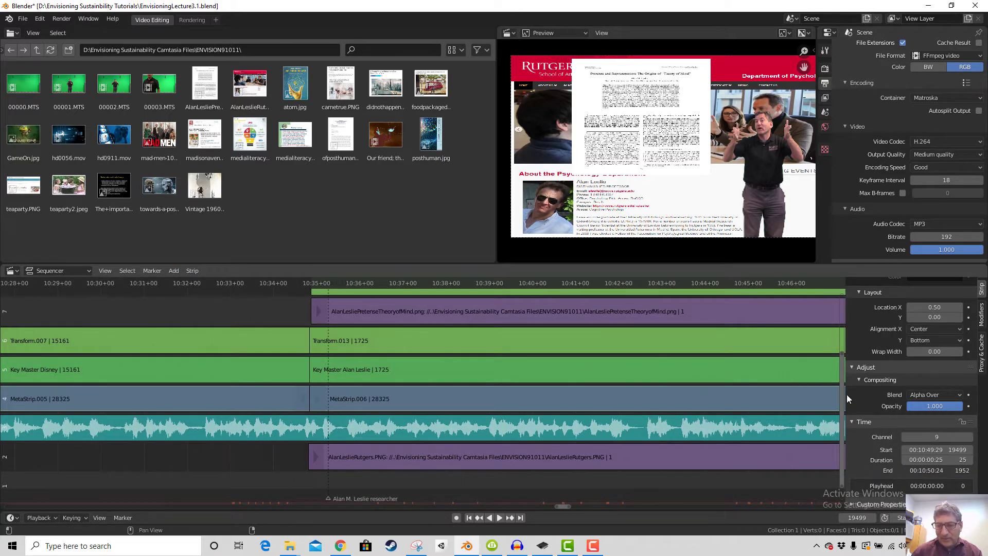
{"action": "left_click_drag", "start_coordinate": [841, 361], "coordinate": [830, 299]}
{"action": "scroll", "coordinate": [755, 370], "scroll_direction": "down", "scroll_amount": 5}
{"action": "scroll", "coordinate": [755, 370], "scroll_direction": "down", "scroll_amount": 2}
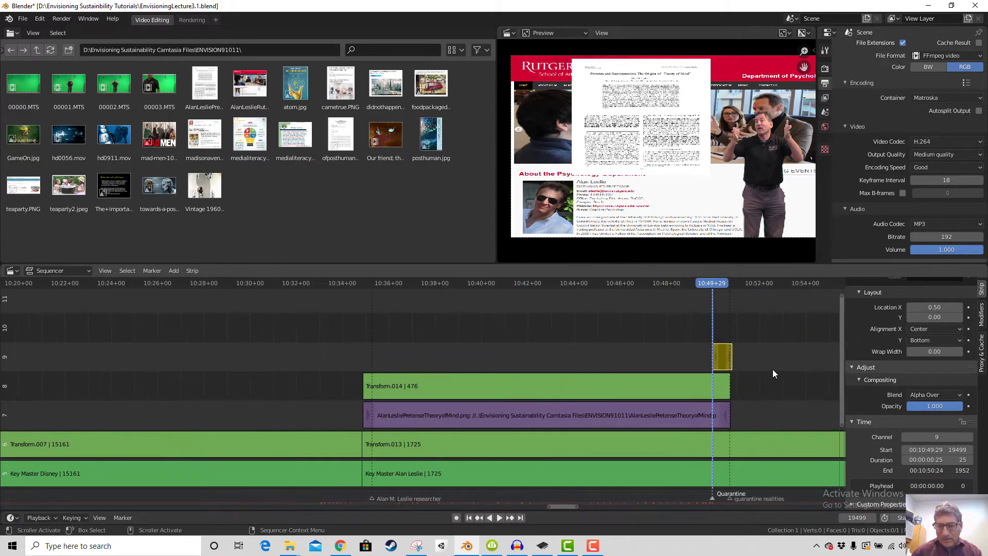
{"action": "left_click_drag", "start_coordinate": [715, 356], "coordinate": [710, 356]}
Rename the new text strip to Quarantine and set its displayed text to Quarantine
{"action": "scroll", "coordinate": [919, 383], "scroll_direction": "up", "scroll_amount": 6}
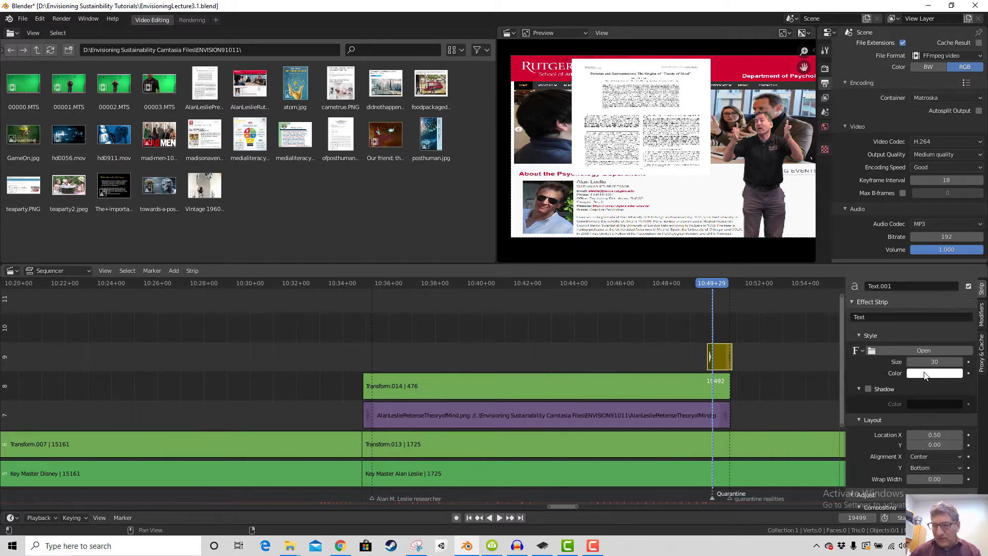
{"action": "left_click", "coordinate": [902, 286]}
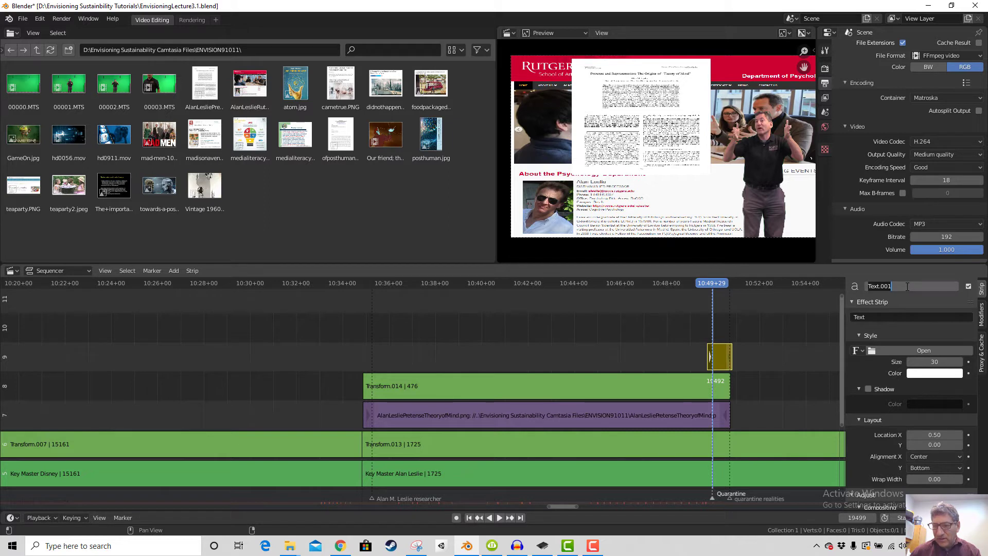
{"action": "left_click_drag", "start_coordinate": [893, 286], "coordinate": [868, 286]}
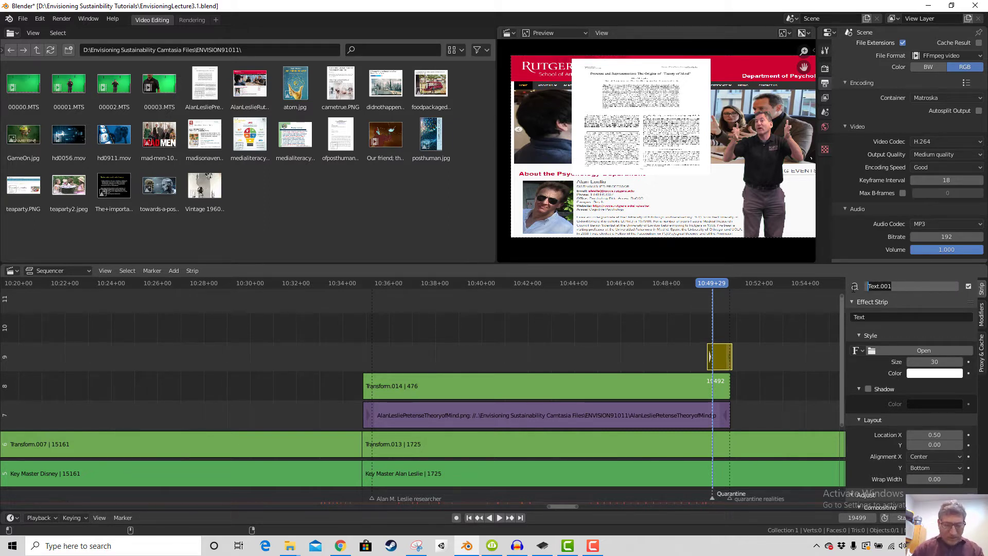
{"action": "type", "text": "Quarantine"}
{"action": "key", "text": "Return"}
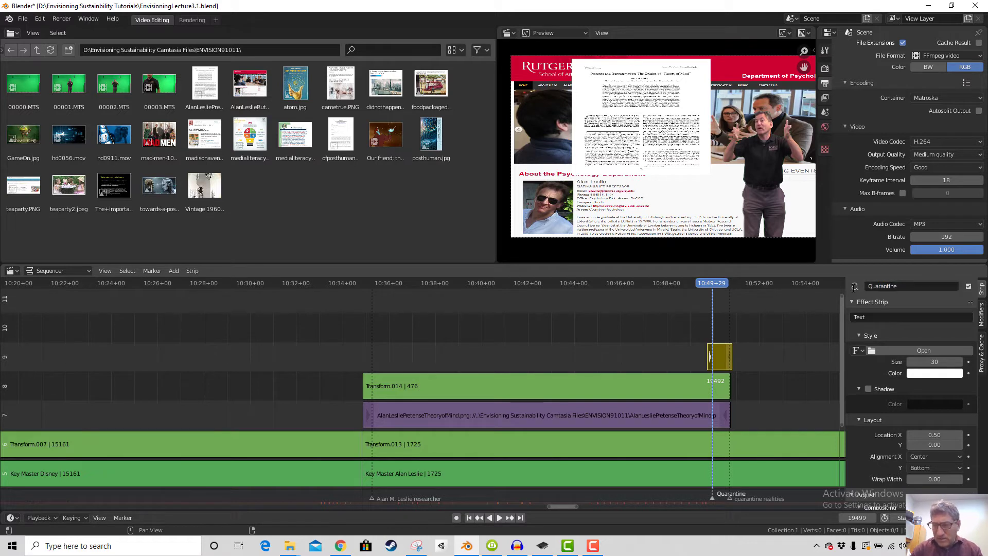
{"action": "left_click", "coordinate": [883, 317]}
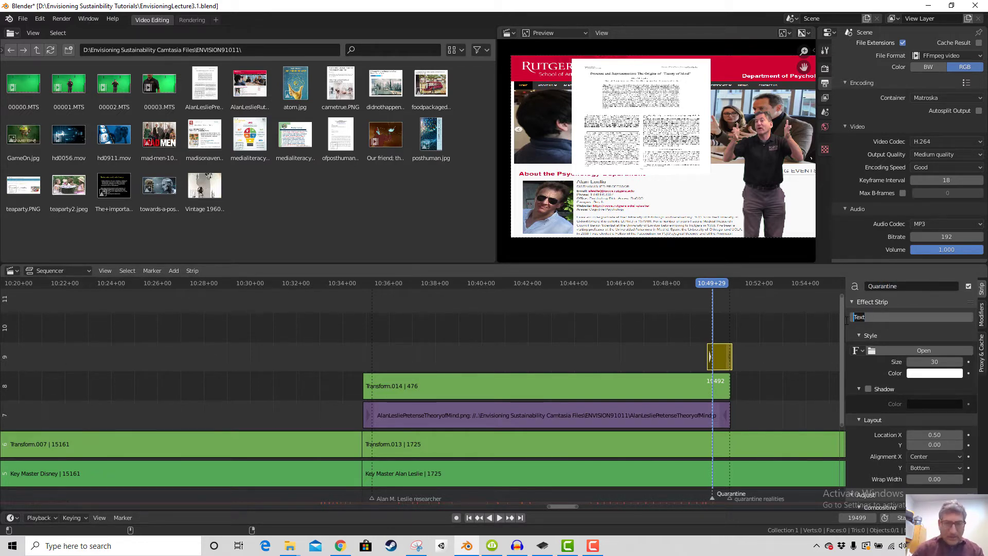
{"action": "type", "text": "Quarantin"}
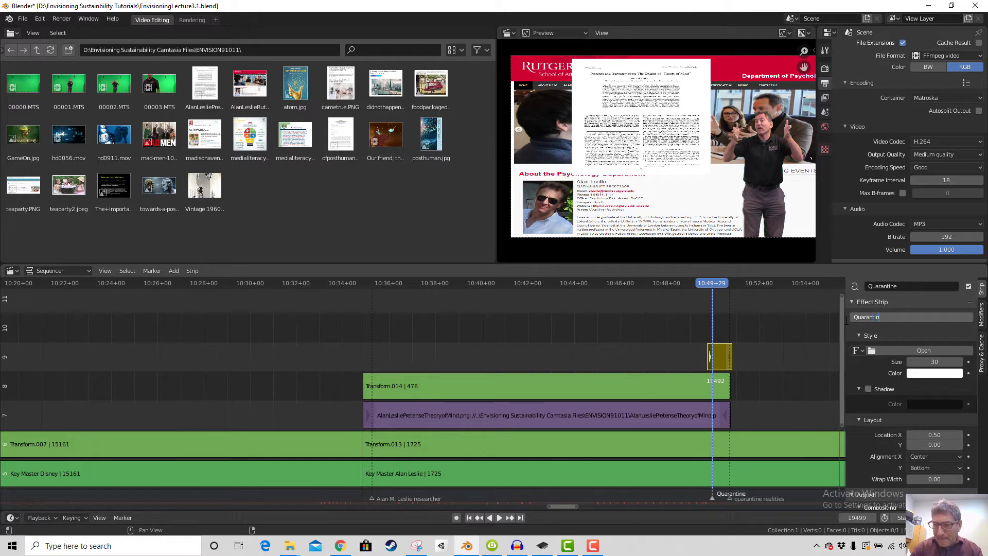
{"action": "type", "text": "e"}
{"action": "key", "text": "Return"}
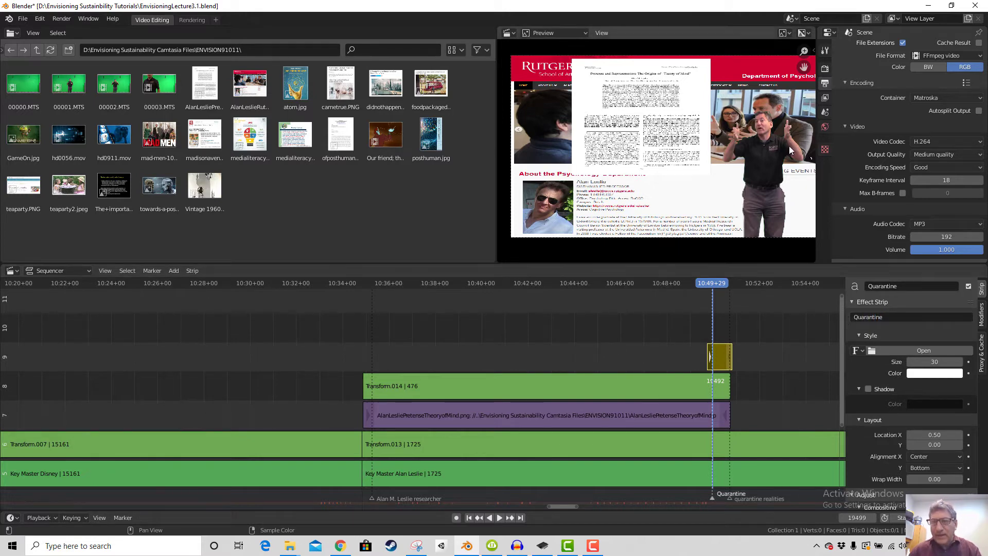
Give the Quarantine text a blue colour, a size of 66, and a location of X 0.58, Y 0.24
{"action": "scroll", "coordinate": [778, 167], "scroll_direction": "up", "scroll_amount": 1}
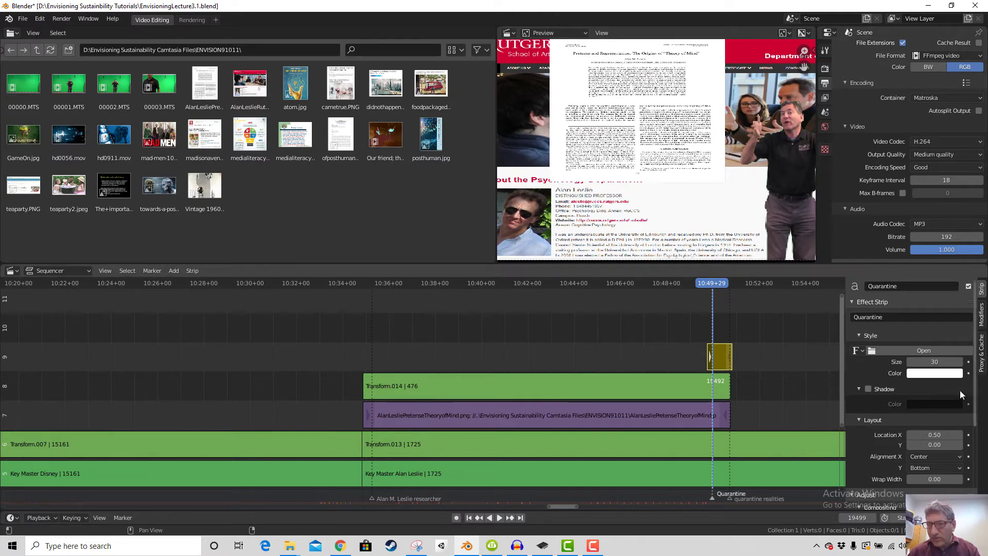
{"action": "left_click", "coordinate": [934, 375]}
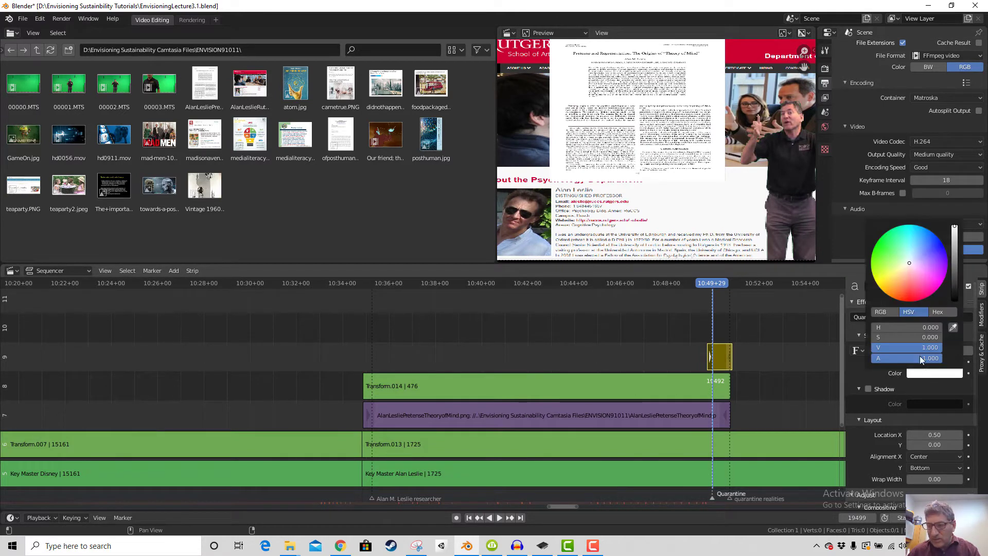
{"action": "left_click_drag", "start_coordinate": [932, 248], "coordinate": [946, 254]}
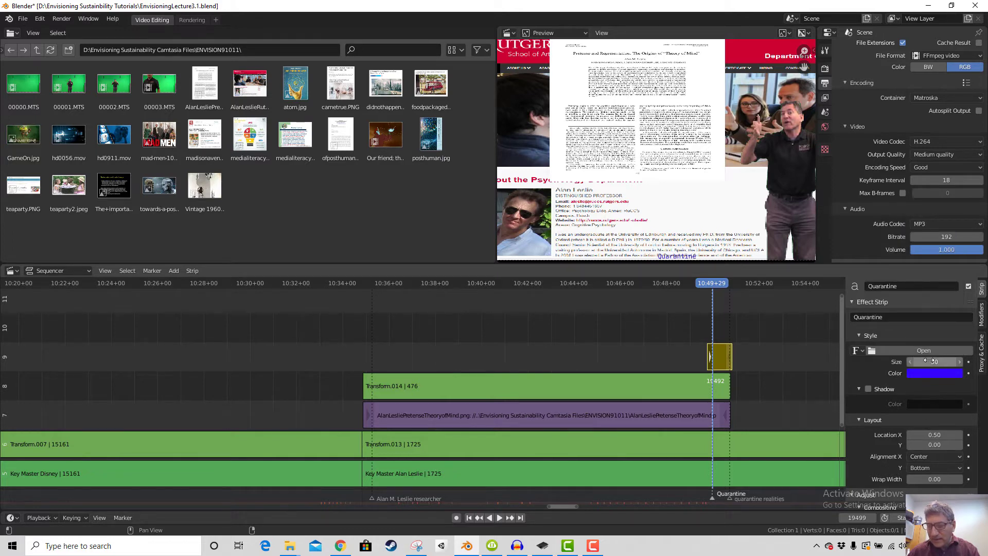
{"action": "left_click_drag", "start_coordinate": [934, 362], "coordinate": [962, 361]}
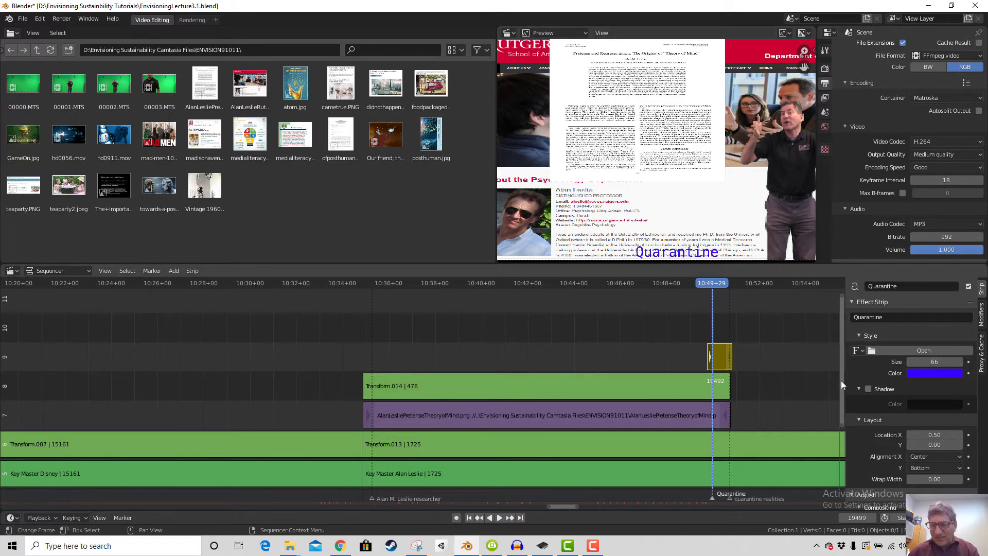
{"action": "left_click_drag", "start_coordinate": [919, 435], "coordinate": [943, 434]}
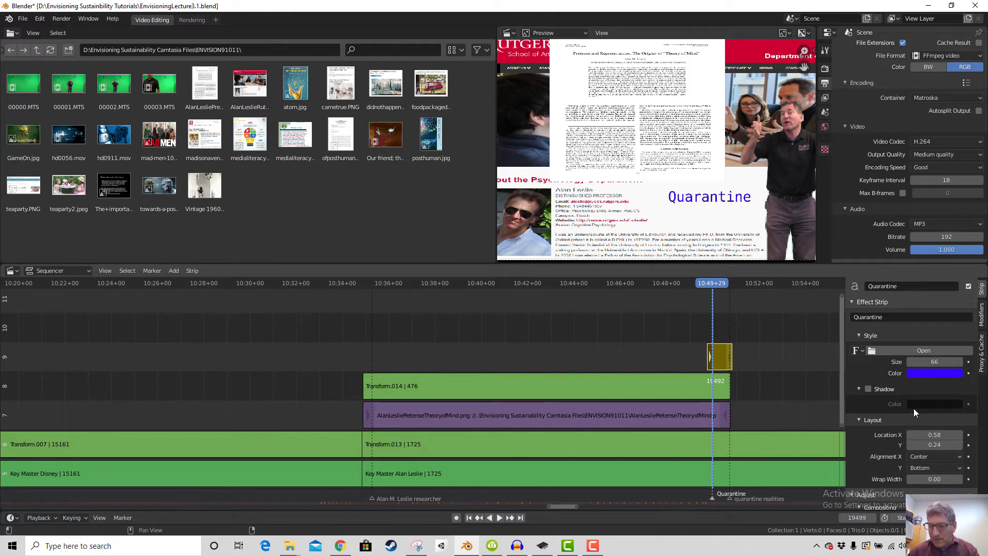
Turn on the shadow for the Quarantine text and lighten the shadow colour to a muted brown
{"action": "scroll", "coordinate": [853, 372], "scroll_direction": "down", "scroll_amount": 1}
{"action": "left_click", "coordinate": [868, 368]}
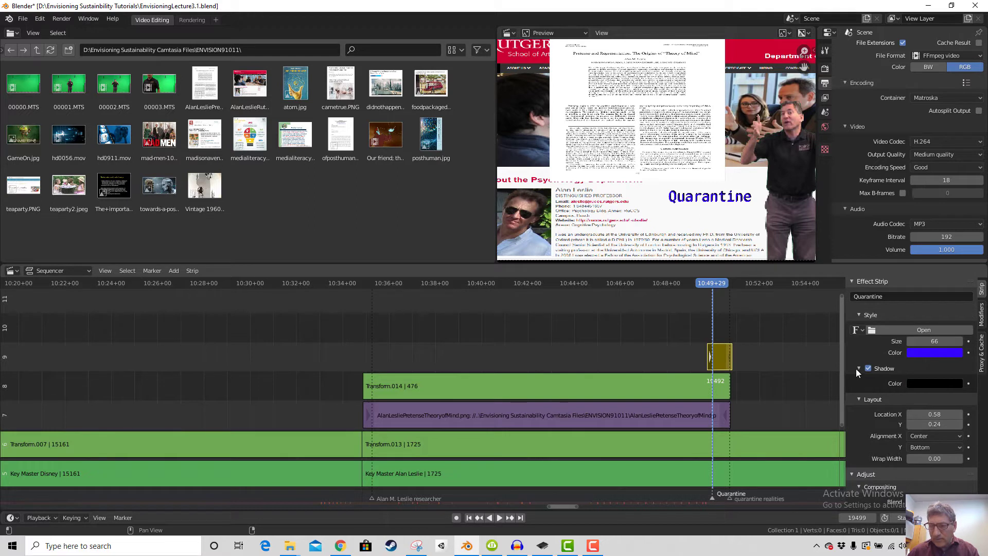
{"action": "left_click", "coordinate": [858, 369]}
{"action": "left_click", "coordinate": [859, 367]}
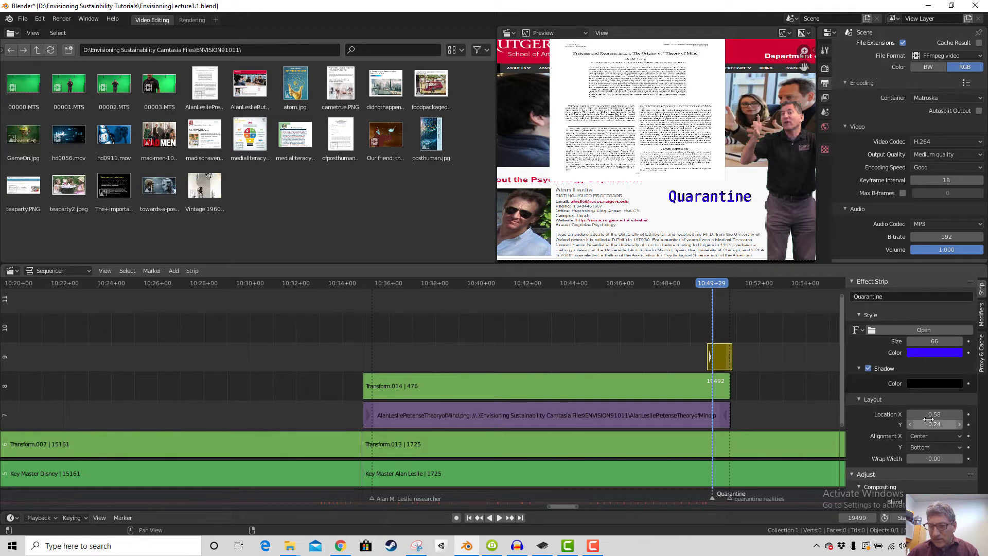
{"action": "left_click", "coordinate": [938, 384]}
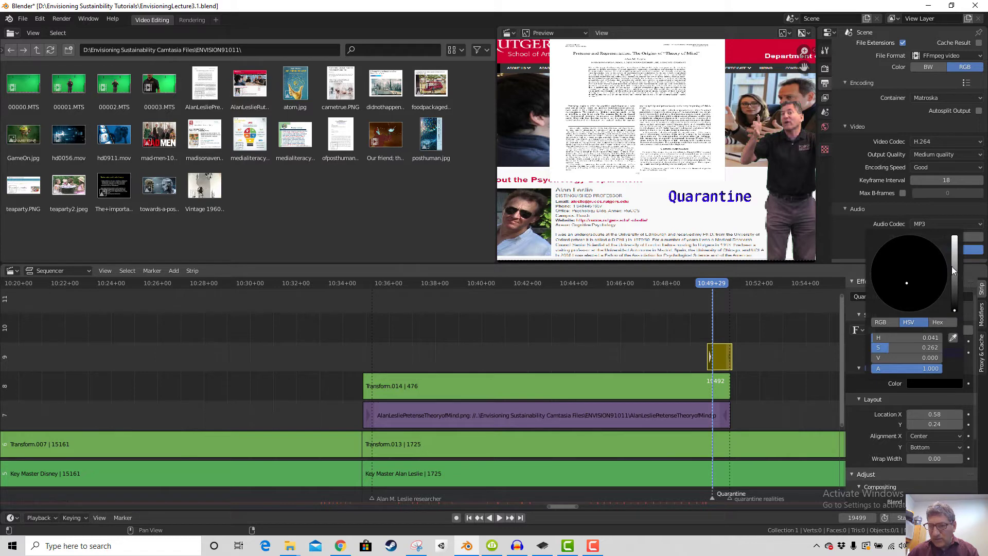
{"action": "mouse_move", "coordinate": [952, 267]}
{"action": "left_mouse_down"}
{"action": "mouse_move", "coordinate": [953, 257]}
{"action": "mouse_move", "coordinate": [954, 283]}
{"action": "left_mouse_up"}
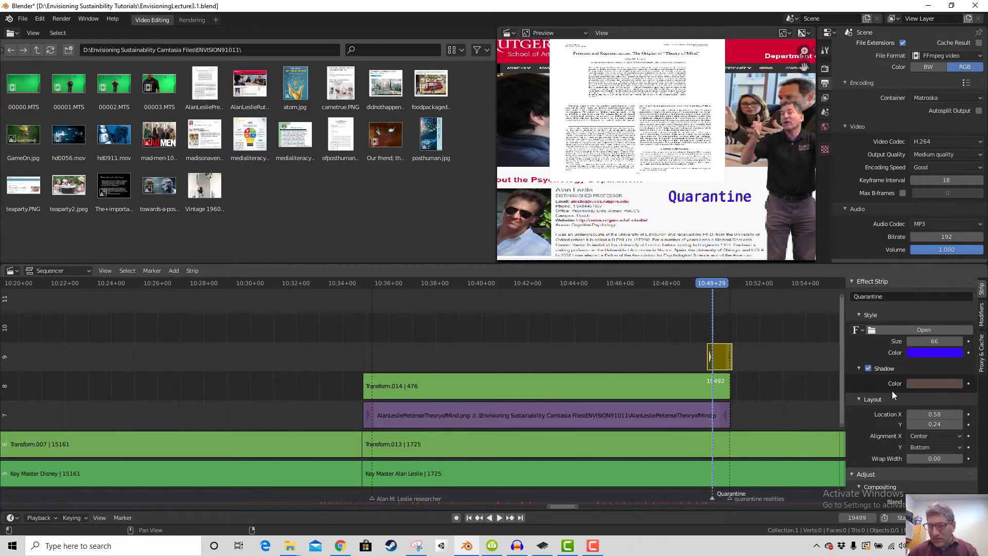
{"action": "scroll", "coordinate": [891, 391], "scroll_direction": "down", "scroll_amount": 2}
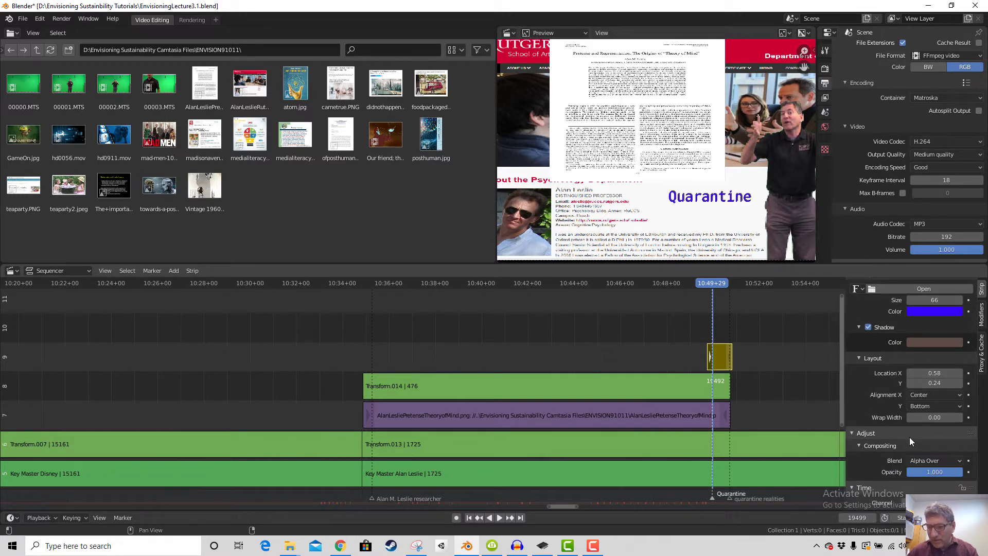
Set the Quarantine text's X location to 0.56 and its size to 77
{"action": "scroll", "coordinate": [906, 433], "scroll_direction": "down", "scroll_amount": 1}
{"action": "scroll", "coordinate": [894, 387], "scroll_direction": "up", "scroll_amount": 2}
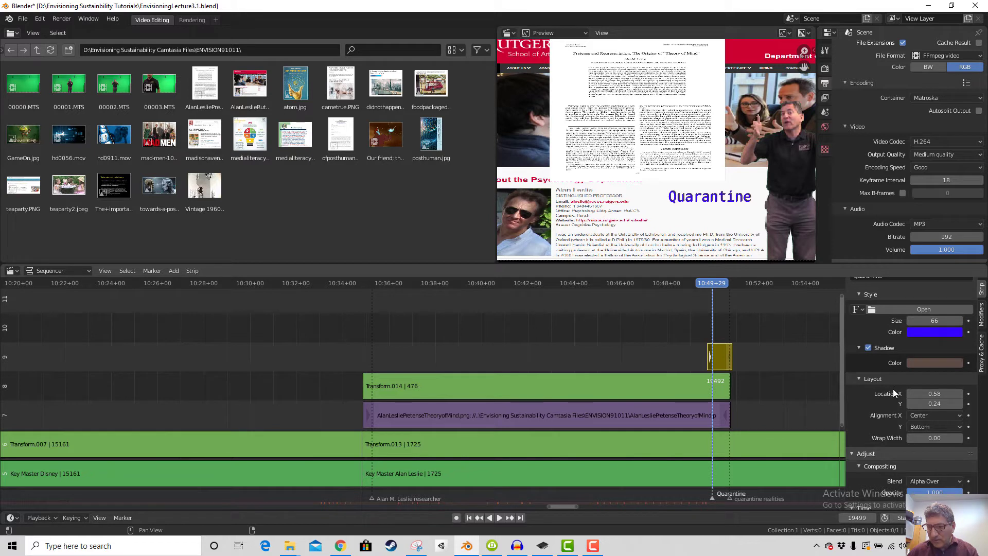
{"action": "scroll", "coordinate": [893, 388], "scroll_direction": "down", "scroll_amount": 2}
{"action": "mouse_move", "coordinate": [935, 352]}
{"action": "left_mouse_down"}
{"action": "mouse_move", "coordinate": [944, 352]}
{"action": "mouse_move", "coordinate": [928, 352]}
{"action": "left_mouse_up"}
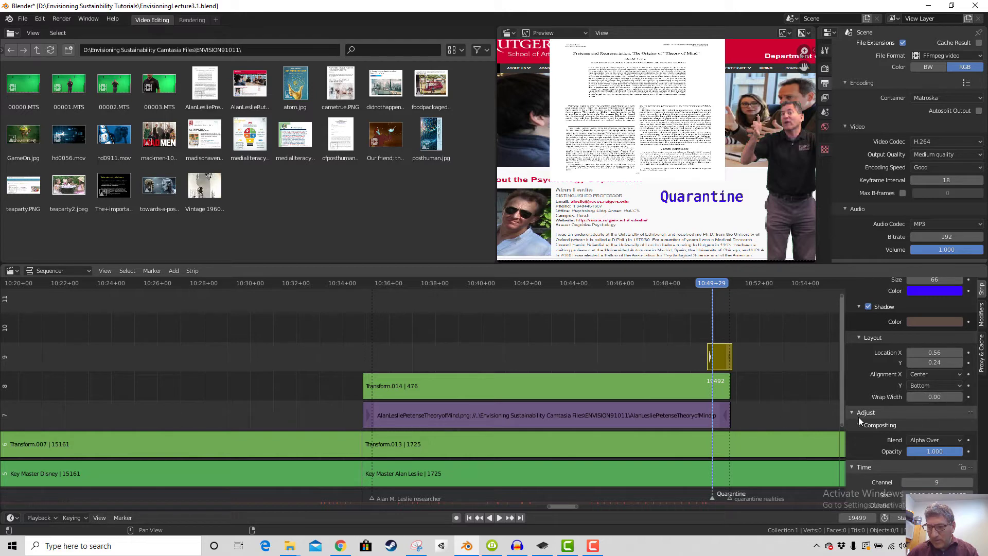
{"action": "scroll", "coordinate": [859, 420], "scroll_direction": "down", "scroll_amount": 2}
{"action": "scroll", "coordinate": [863, 427], "scroll_direction": "up", "scroll_amount": 6}
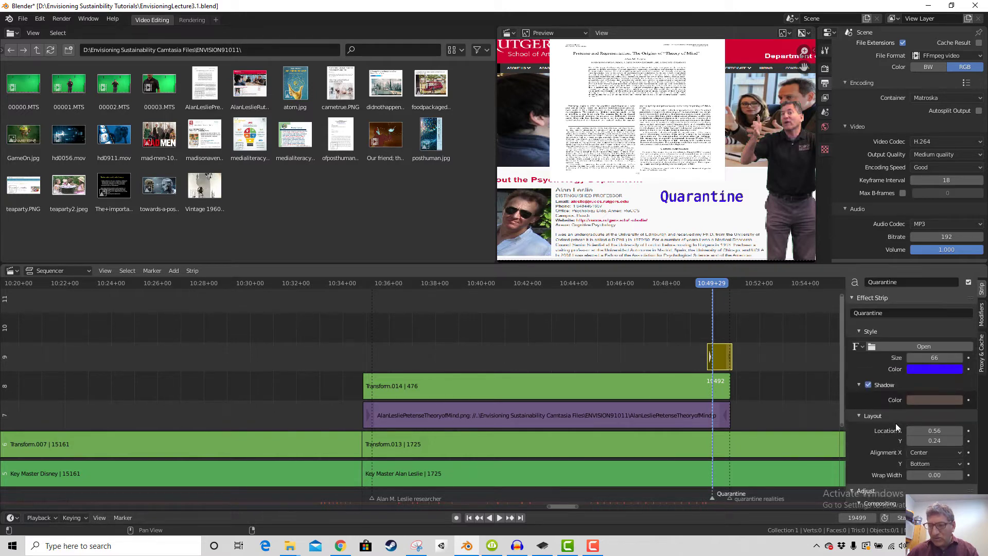
{"action": "scroll", "coordinate": [895, 425], "scroll_direction": "up", "scroll_amount": 1}
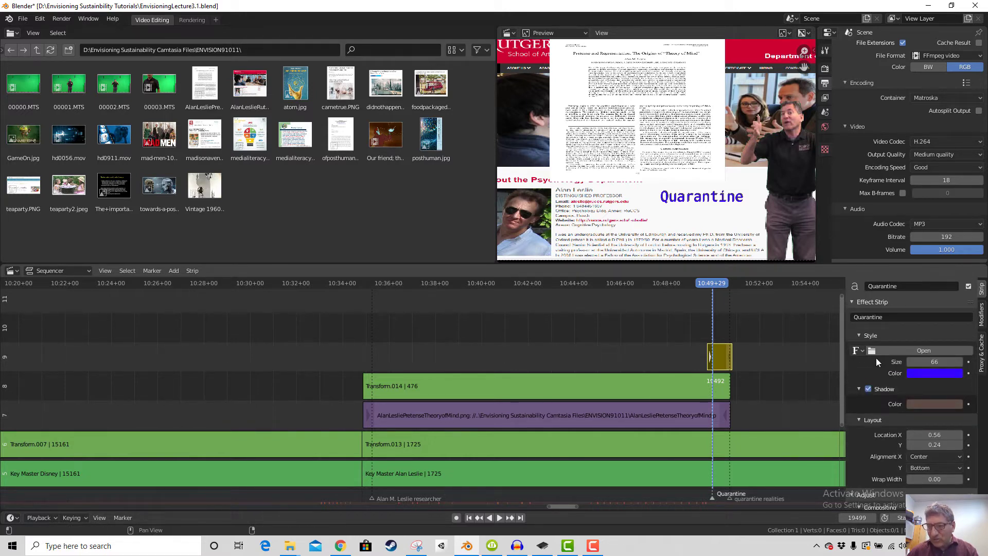
{"action": "left_click_drag", "start_coordinate": [930, 364], "coordinate": [947, 364]}
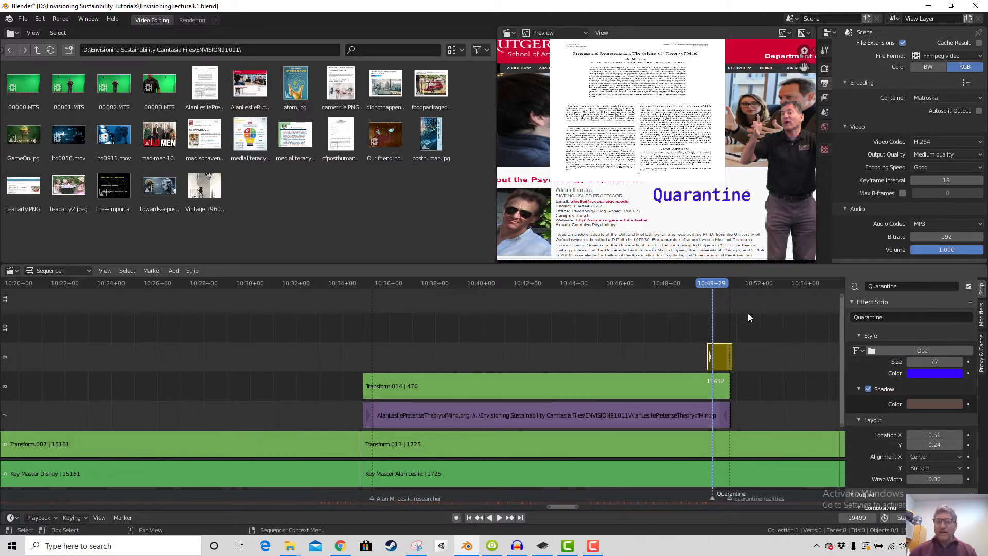
Extend the start of the Quarantine text strip back to frame 19481 and play back its entrance
{"action": "left_click", "coordinate": [678, 286]}
{"action": "key", "text": "space"}
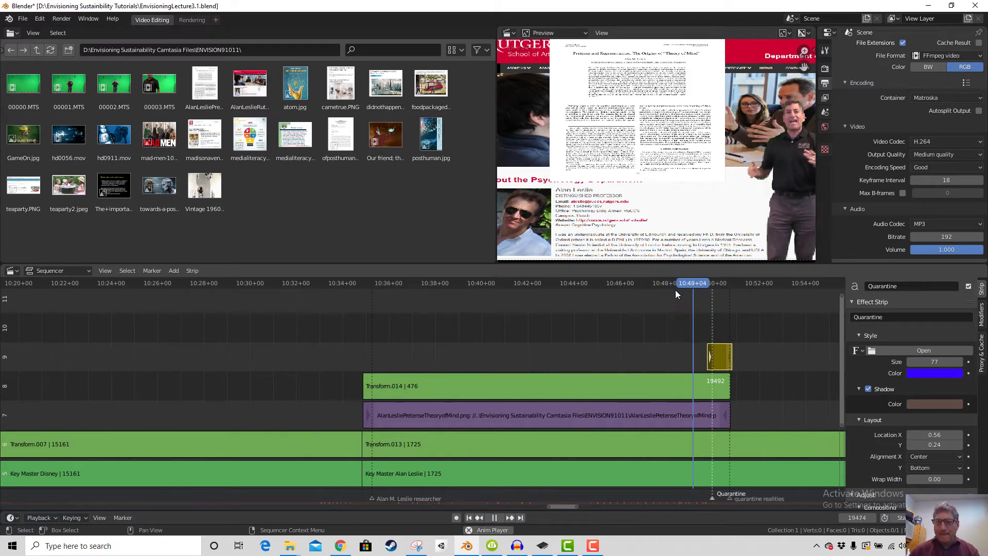
{"action": "key", "text": "space"}
{"action": "left_click_drag", "start_coordinate": [723, 359], "coordinate": [698, 356]}
{"action": "key", "text": "space"}
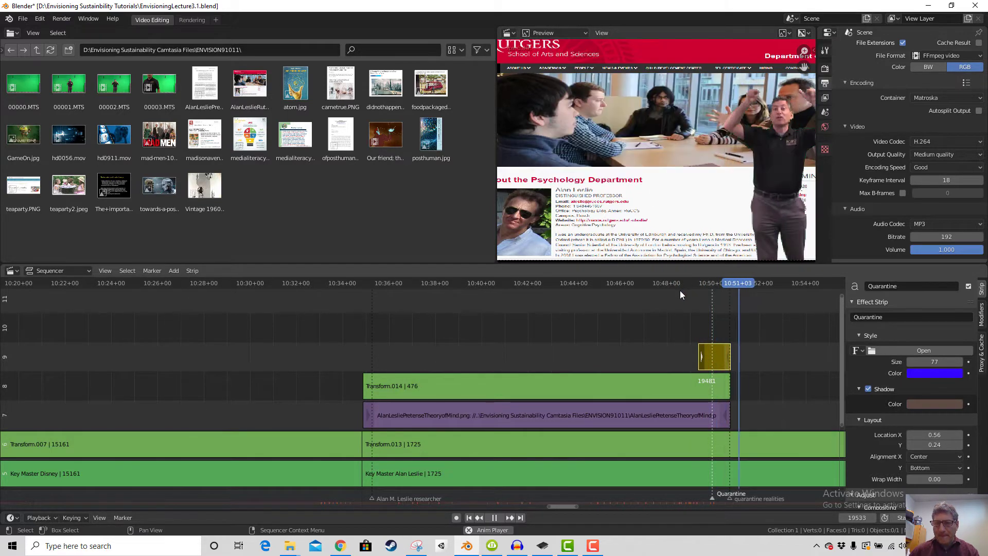
{"action": "key", "text": "space"}
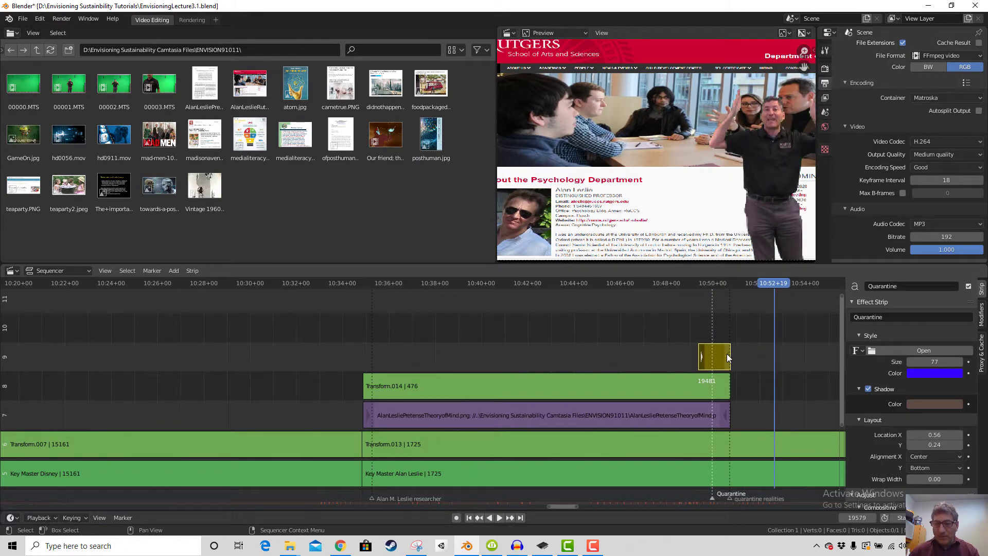
Extend the end of the Quarantine text strip to about 10:56
{"action": "left_click_drag", "start_coordinate": [727, 354], "coordinate": [766, 355]}
{"action": "scroll", "coordinate": [750, 384], "scroll_direction": "down", "scroll_amount": 2}
{"action": "scroll", "coordinate": [750, 385], "scroll_direction": "down", "scroll_amount": 5}
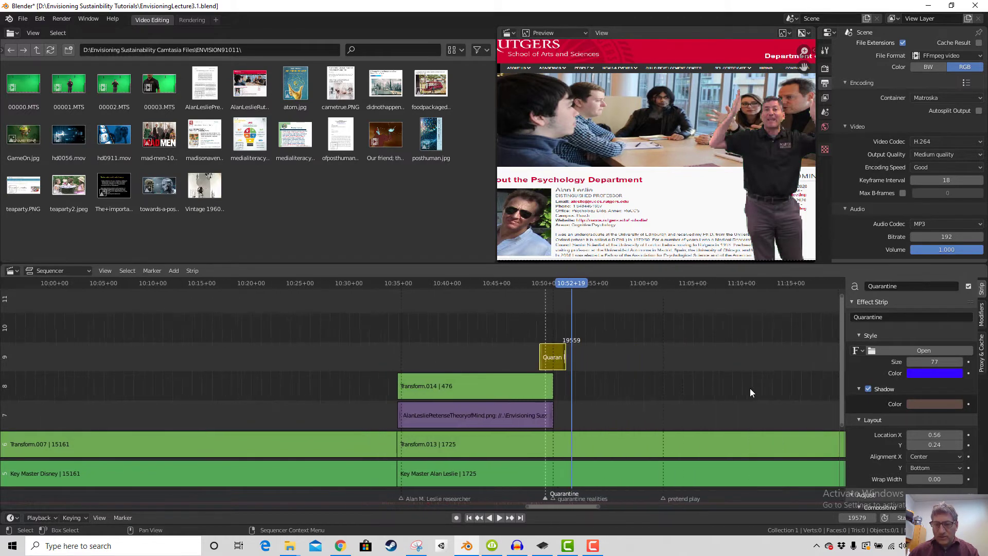
{"action": "left_click_drag", "start_coordinate": [510, 354], "coordinate": [538, 354]}
Extend the end of the theory-of-mind article image strip to match the end of the Transform.013 strip below
{"action": "left_click", "coordinate": [503, 387]}
{"action": "left_click", "coordinate": [502, 410]}
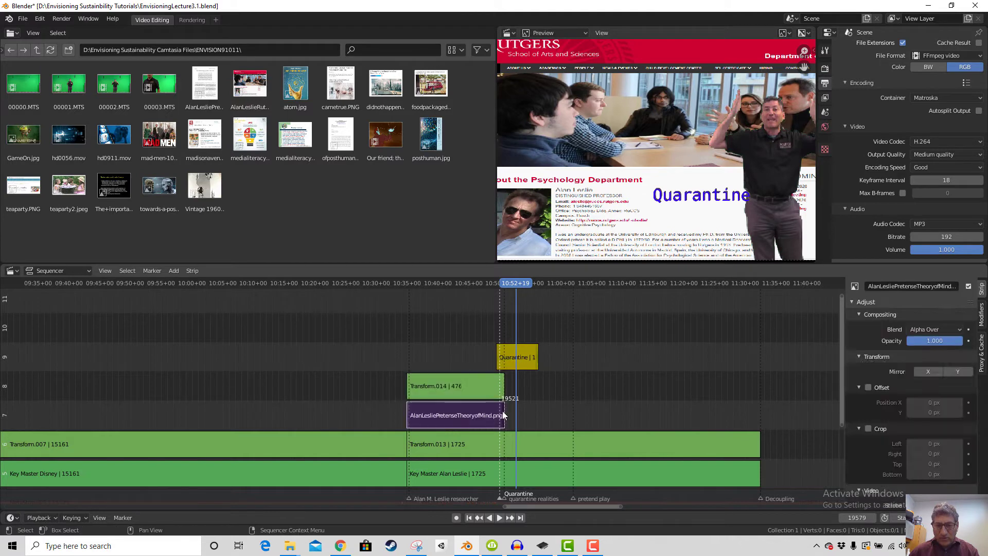
{"action": "left_click_drag", "start_coordinate": [502, 415], "coordinate": [759, 425]}
Change the Quarantine strip's displayed text to Quarantine Multiple Imaginary Worlds
{"action": "left_click", "coordinate": [519, 356]}
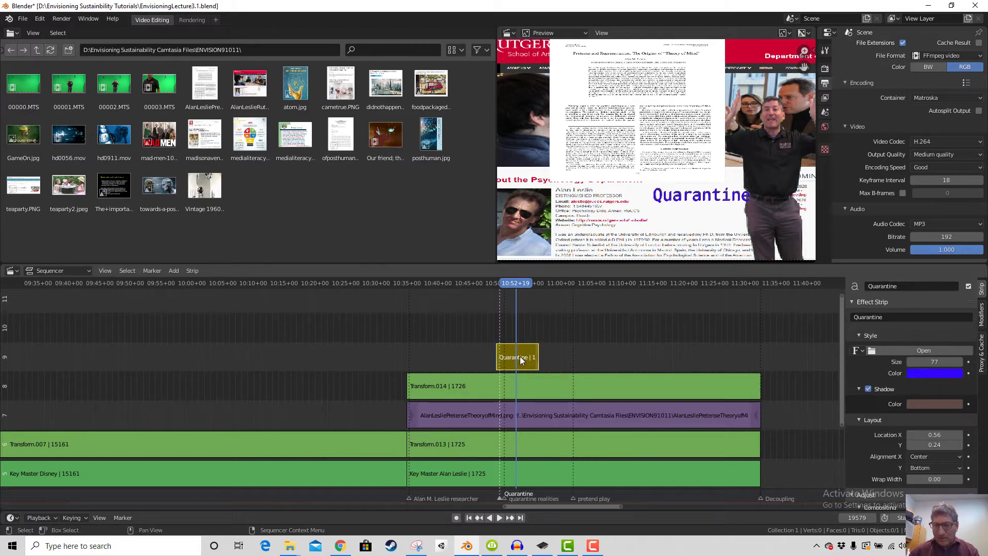
{"action": "scroll", "coordinate": [885, 383], "scroll_direction": "down", "scroll_amount": 2}
{"action": "scroll", "coordinate": [885, 381], "scroll_direction": "up", "scroll_amount": 2}
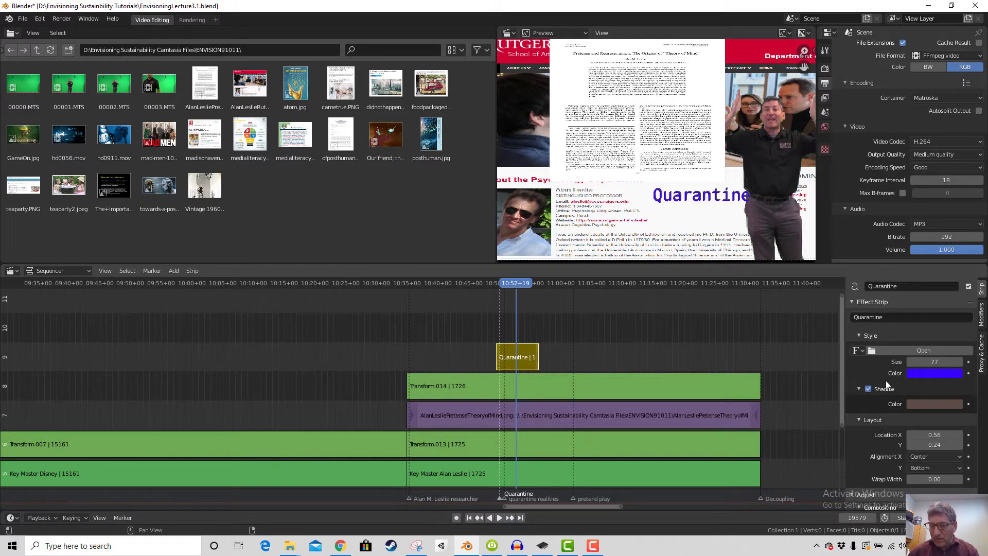
{"action": "left_click", "coordinate": [903, 317]}
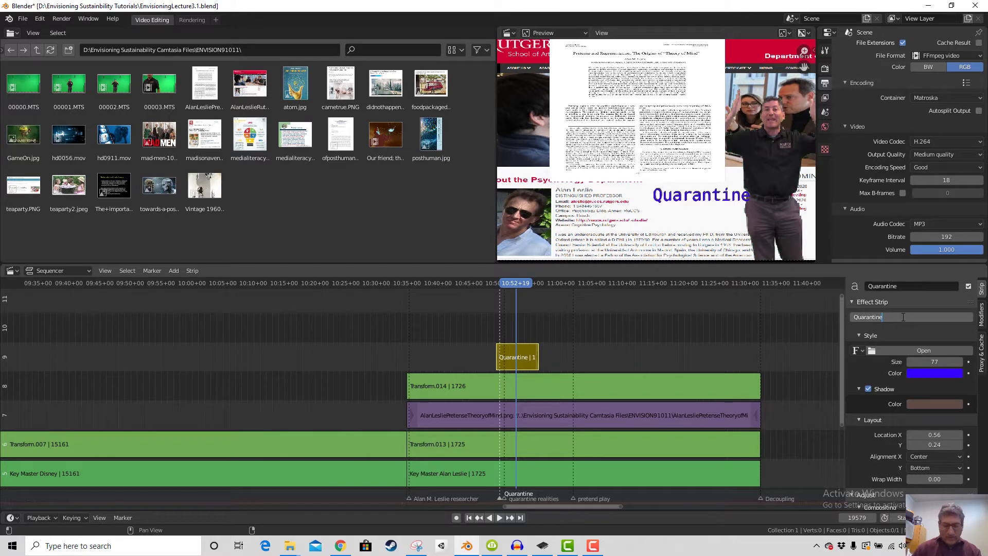
{"action": "type", "text": "Multiple Imaginary Worl"}
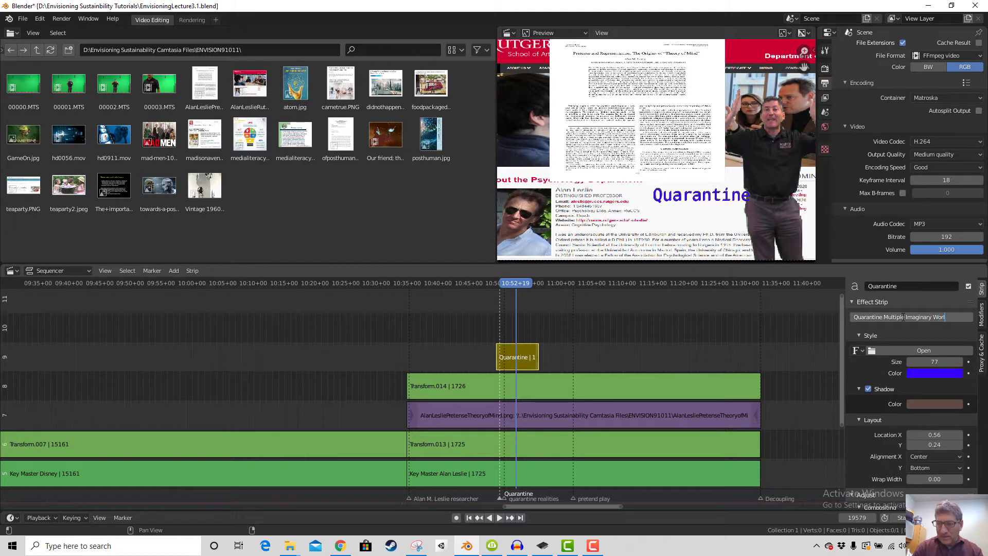
{"action": "type", "text": "ds"}
{"action": "key", "text": "Return"}
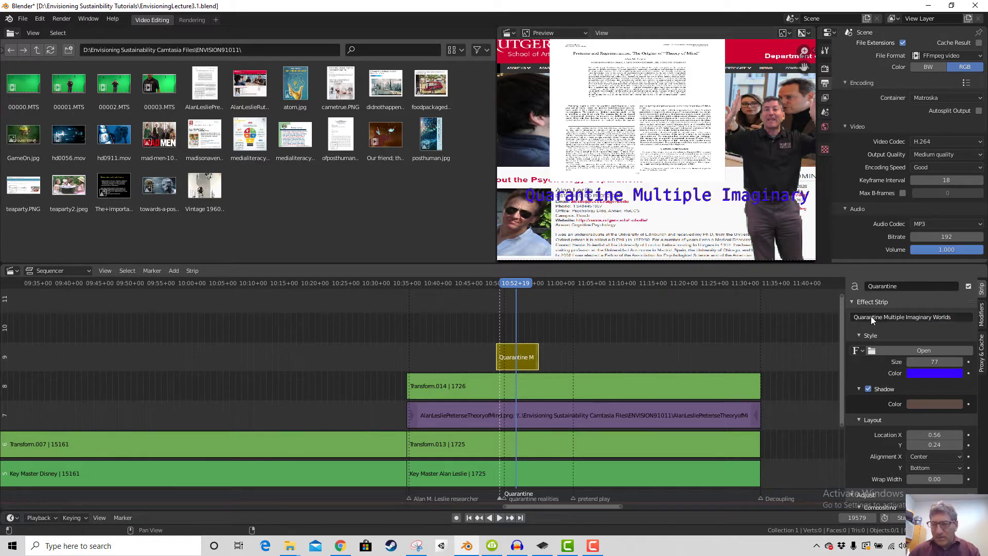
Set the Quarantine text's size to 37, wrap width to 0.16, and location to X 0.57, Y 0.17
{"action": "mouse_move", "coordinate": [918, 368]}
{"action": "left_mouse_down"}
{"action": "mouse_move", "coordinate": [883, 368]}
{"action": "mouse_move", "coordinate": [911, 362]}
{"action": "left_mouse_up"}
{"action": "scroll", "coordinate": [948, 459], "scroll_direction": "down", "scroll_amount": 2}
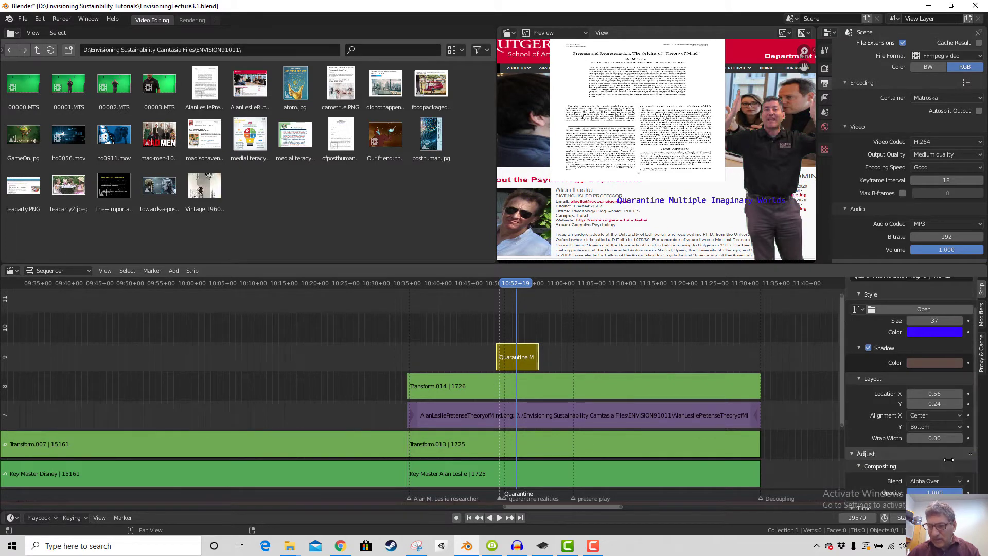
{"action": "left_click_drag", "start_coordinate": [942, 438], "coordinate": [950, 438]}
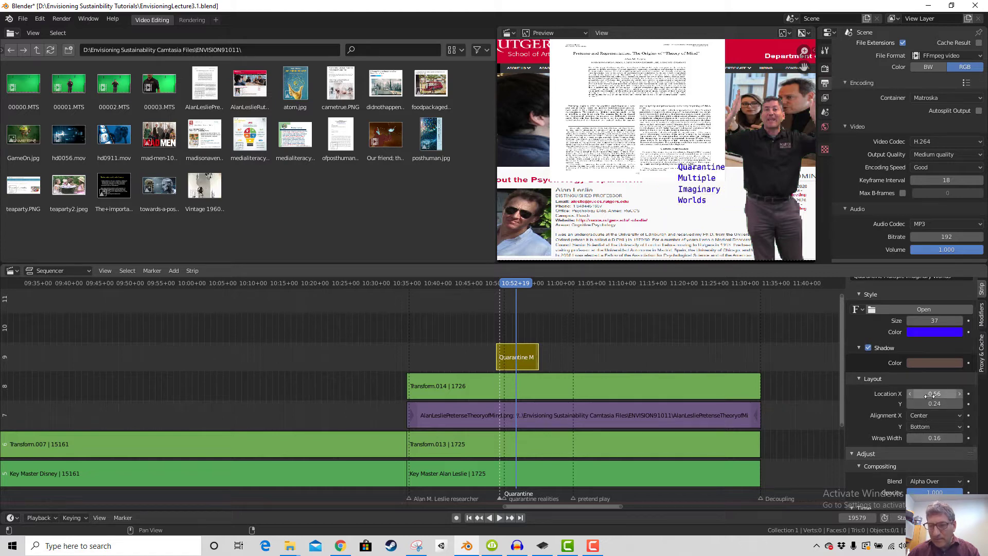
{"action": "left_click_drag", "start_coordinate": [934, 393], "coordinate": [909, 403]}
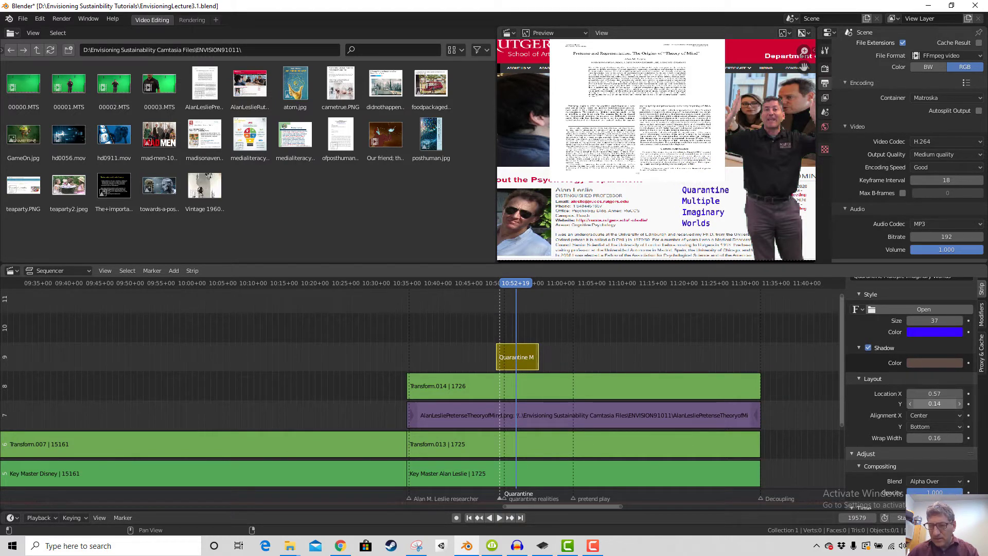
{"action": "left_click_drag", "start_coordinate": [926, 403], "coordinate": [938, 403]}
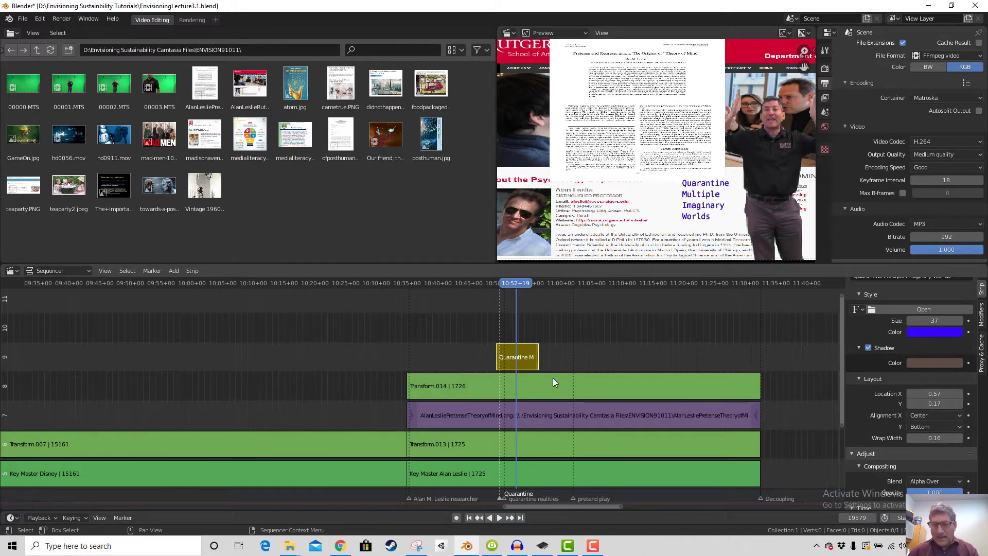
Enclose the displayed text Quarantine Multiple Imaginary Worlds in double quotation marks
{"action": "scroll", "coordinate": [899, 340], "scroll_direction": "up", "scroll_amount": 2}
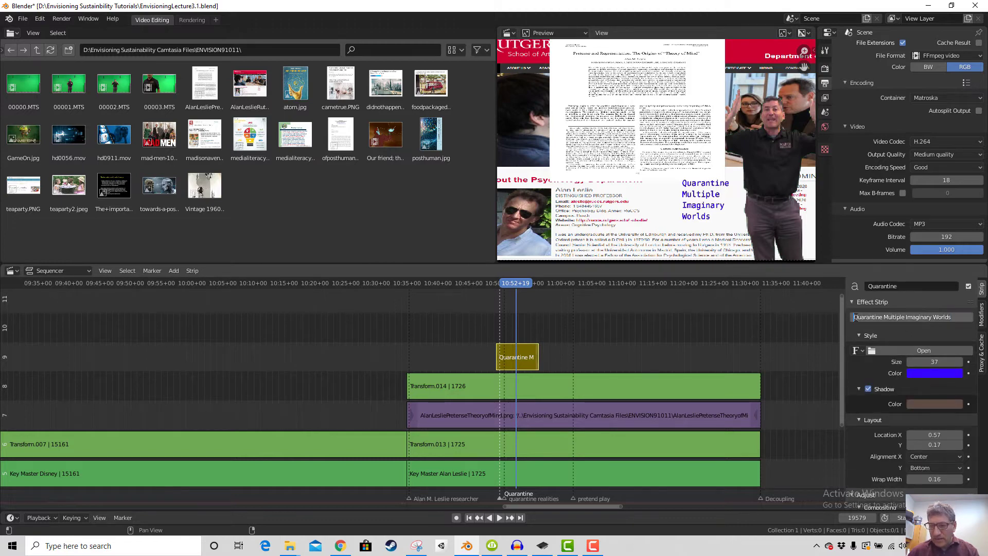
{"action": "type", "text": "\""}
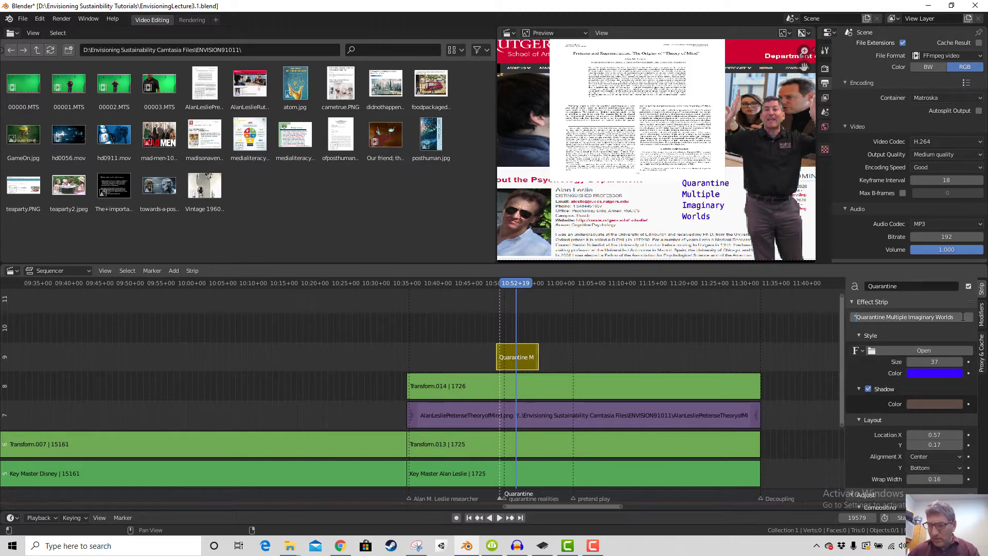
{"action": "type", "text": "\""}
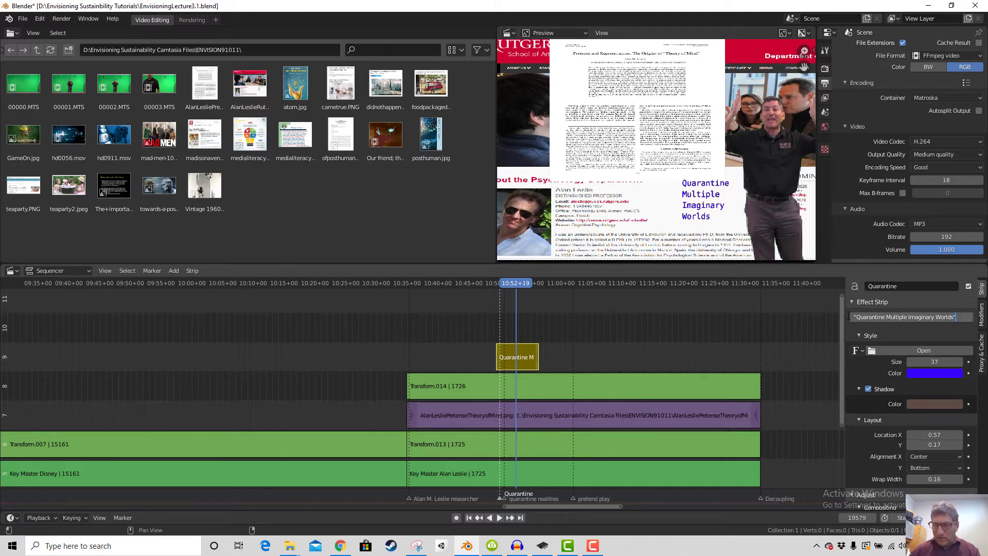
{"action": "key", "text": "Return"}
Play the sequence from 10:47+07 to 11:04+02 and add a new text strip there above the existing strips
{"action": "left_click", "coordinate": [482, 286]}
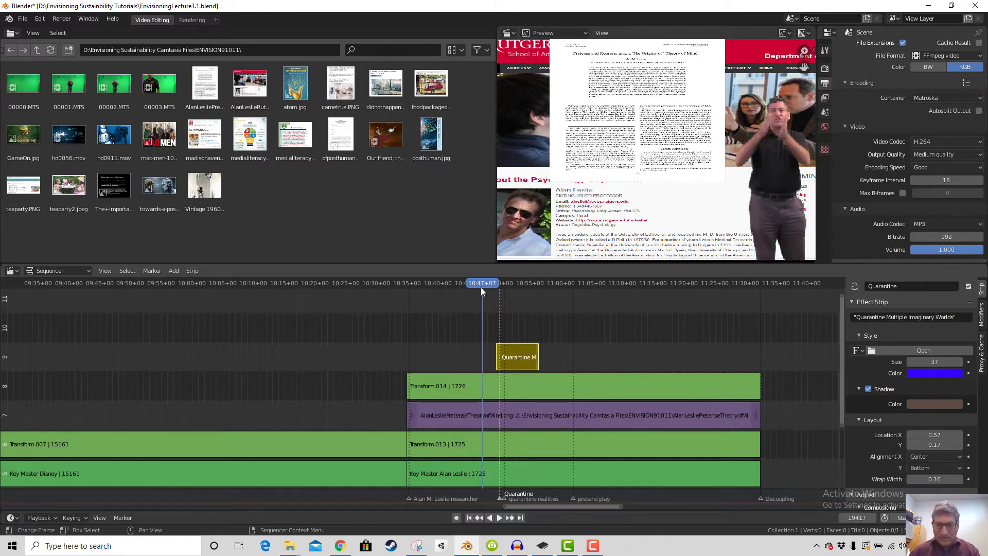
{"action": "key", "text": "space"}
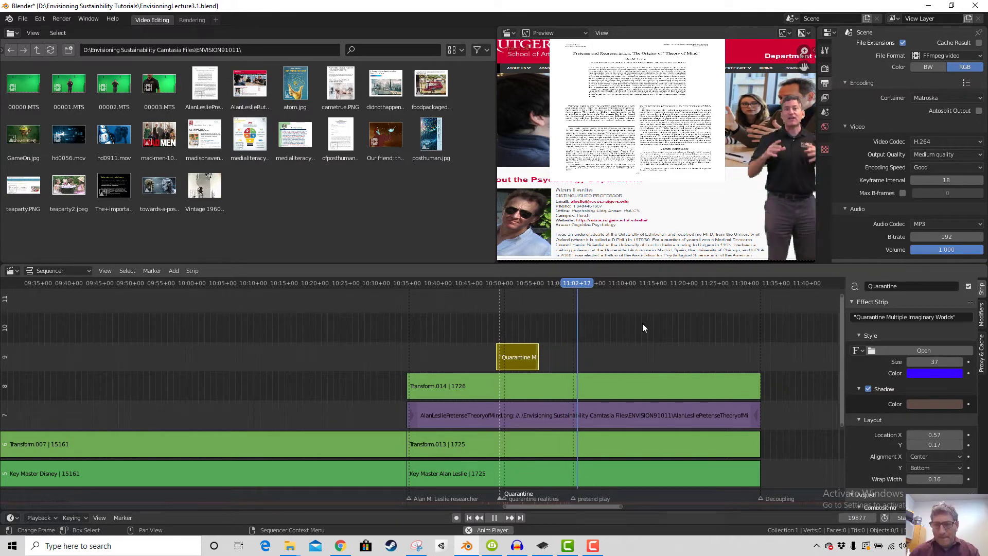
{"action": "key", "text": "space"}
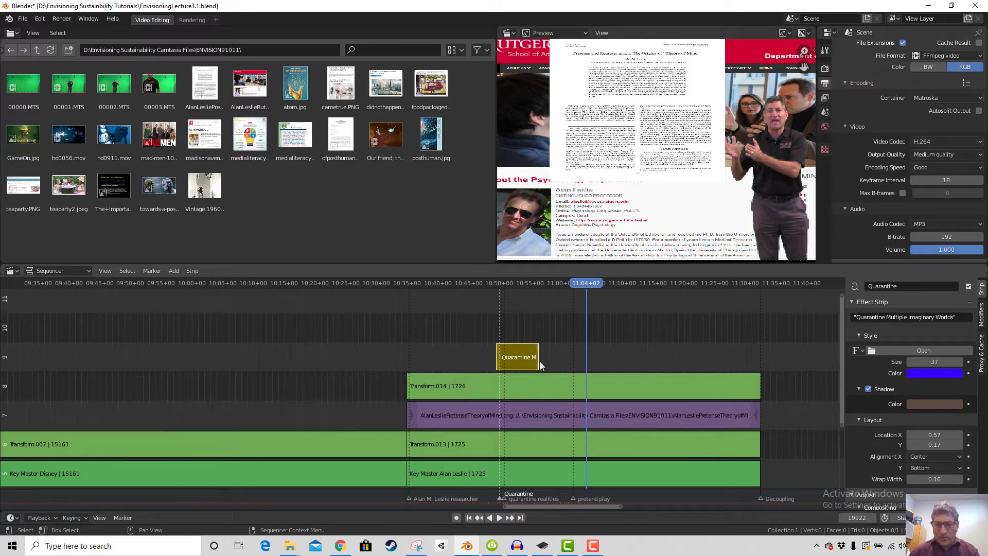
{"action": "left_click", "coordinate": [173, 271]}
{"action": "left_click", "coordinate": [185, 365]}
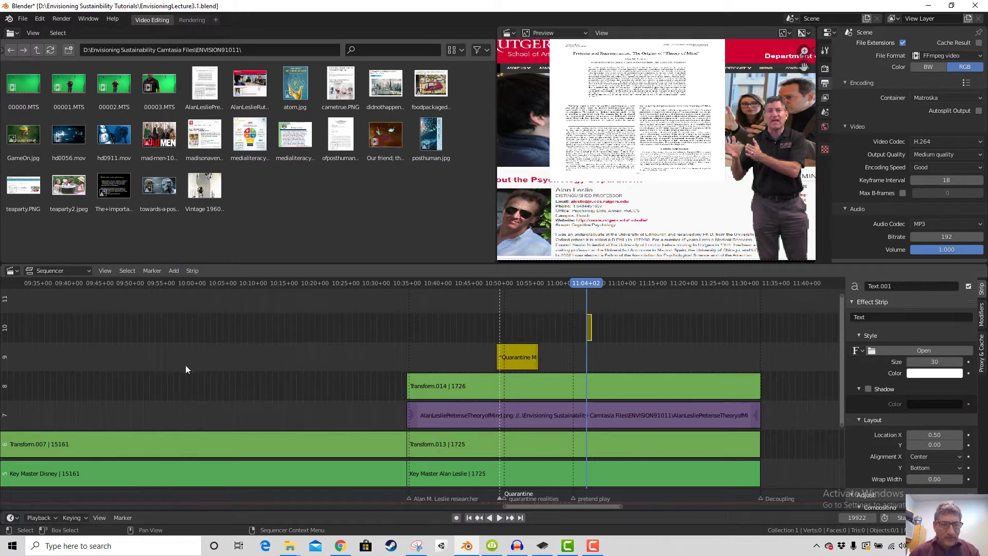
Set the new strip's displayed text to Natural appearance of "pretend play"
{"action": "left_click", "coordinate": [884, 317]}
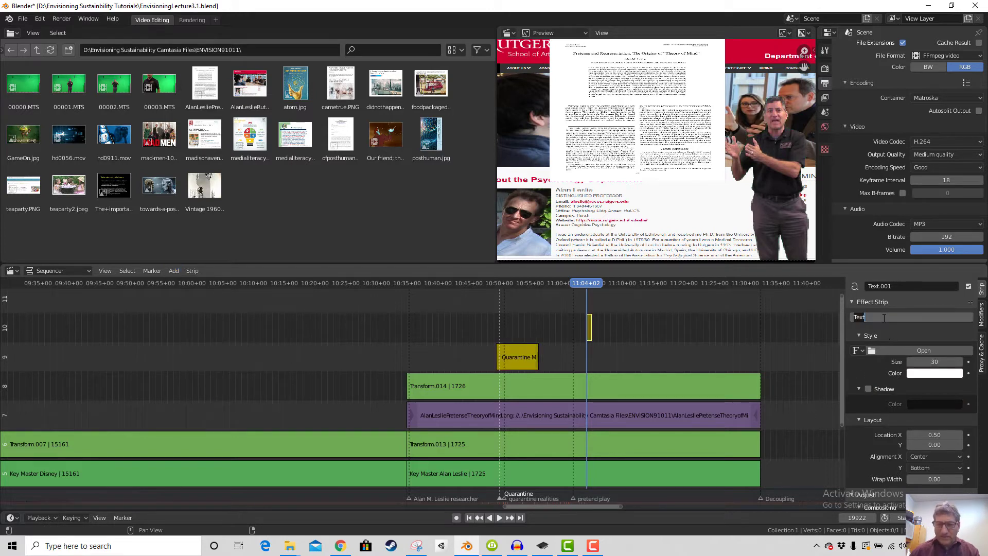
{"action": "type", "text": "Natural appearance of \"pretend"}
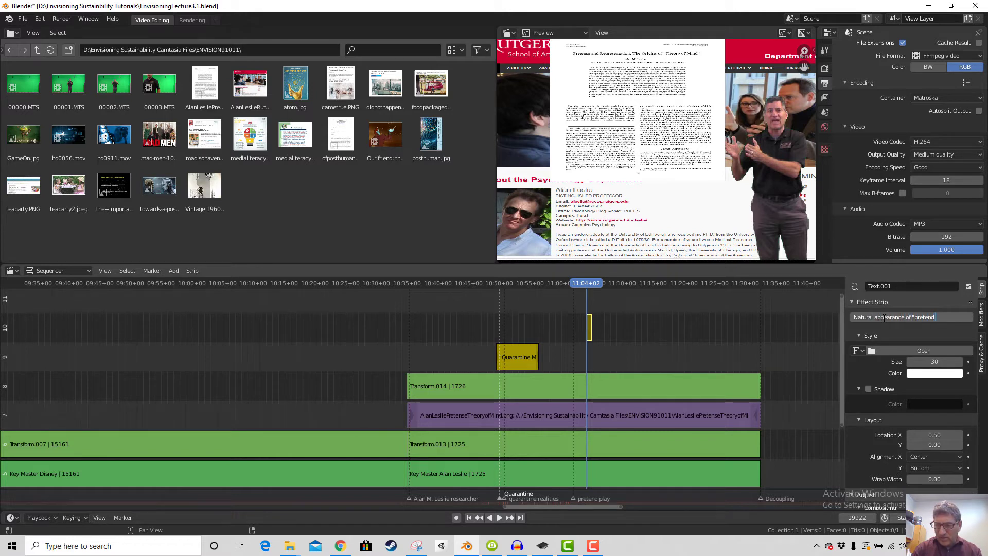
{"action": "type", "text": "ay\""}
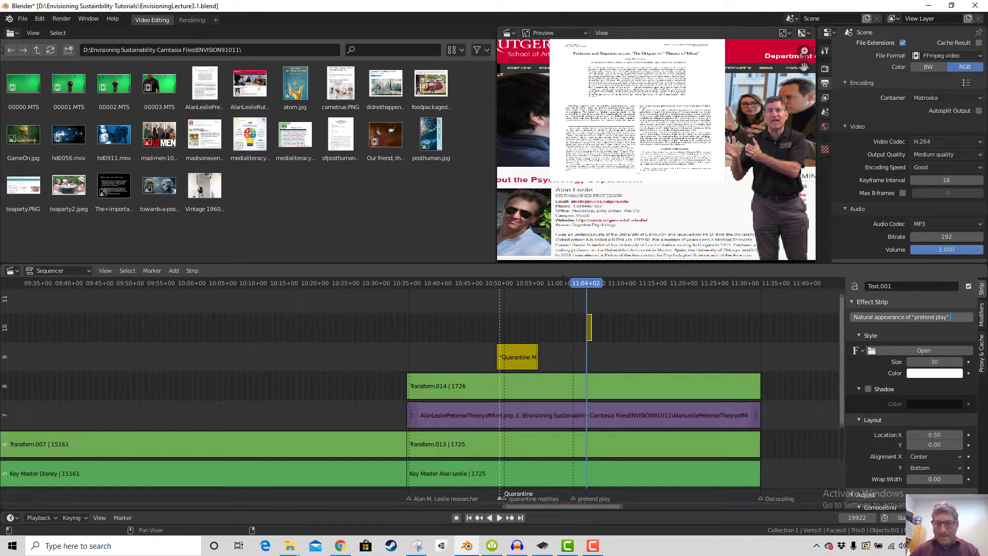
{"action": "key", "text": "Return"}
Play back the lecture around the new text strip up to 11:06+29 to check the spoken wording
{"action": "key", "text": "space"}
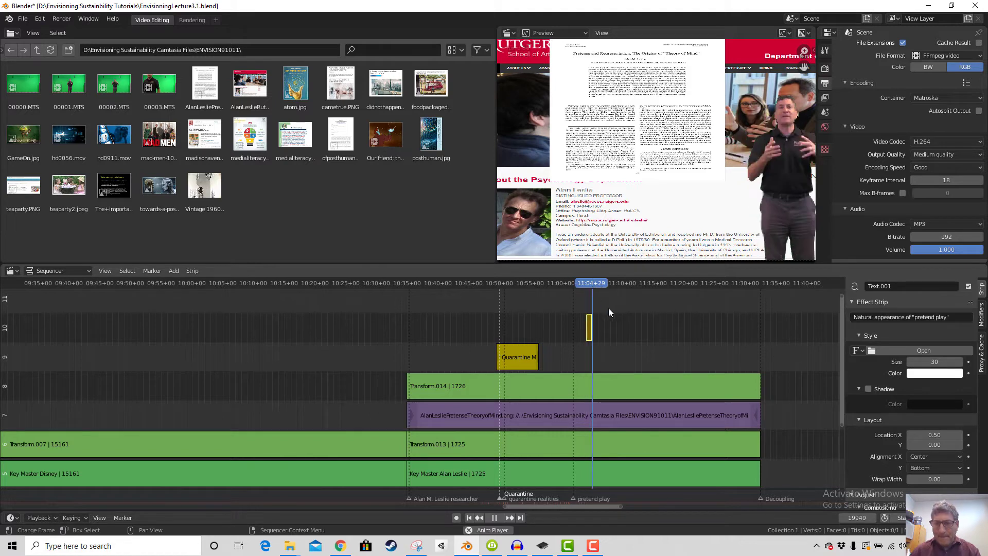
{"action": "left_click", "coordinate": [583, 283]}
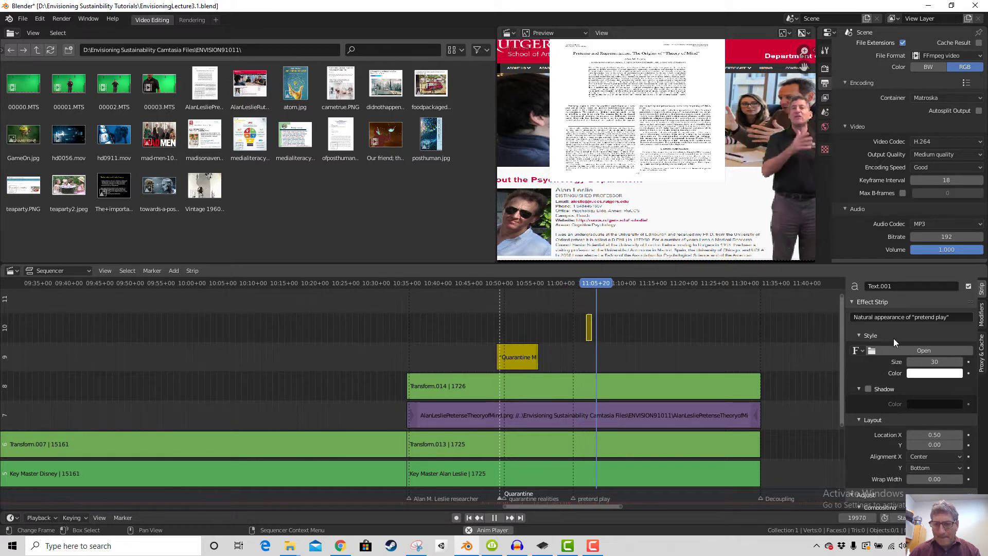
{"action": "key", "text": "space"}
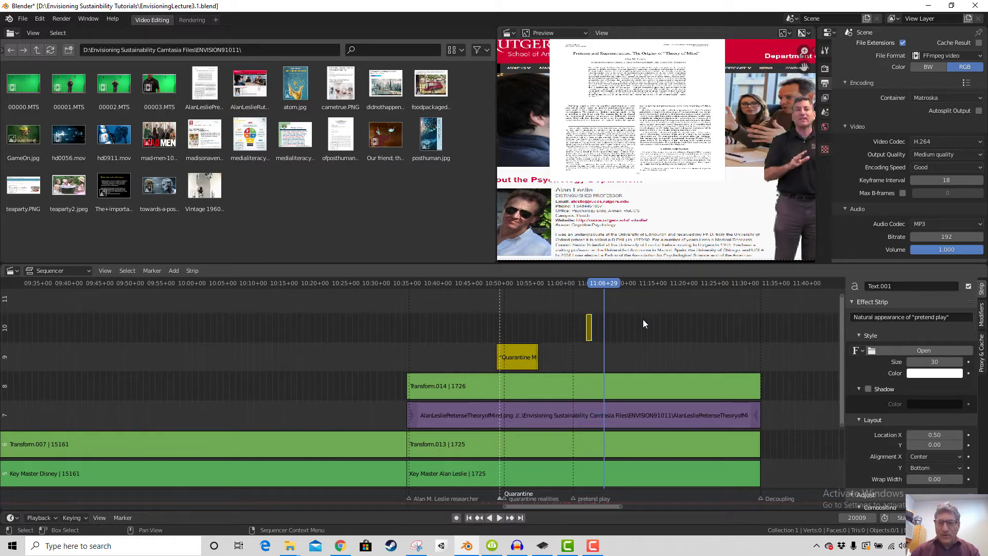
Switch to Chrome and open the 3.1 Lecture Transcript PDF at the passage on pretend play
{"action": "left_click", "coordinate": [340, 546]}
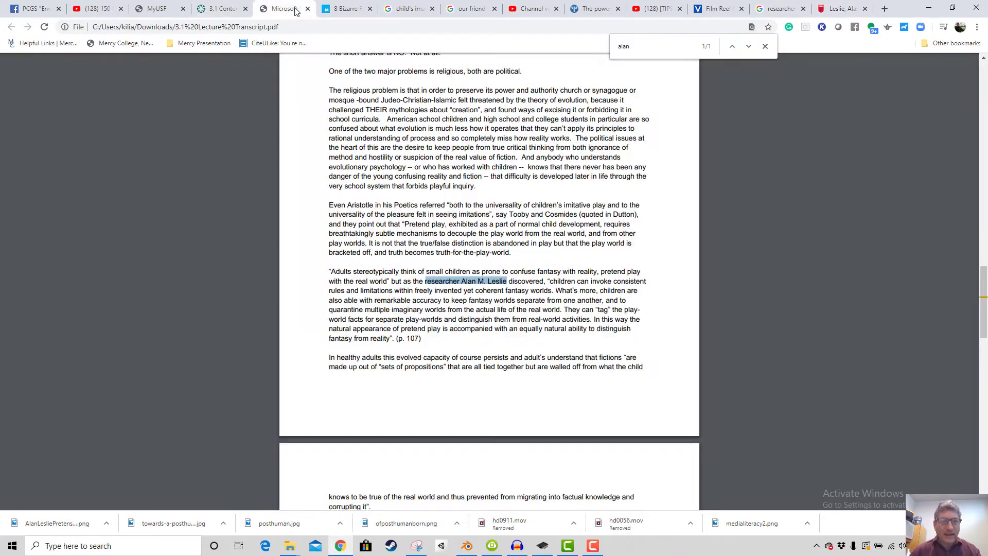
{"action": "left_click", "coordinate": [274, 7]}
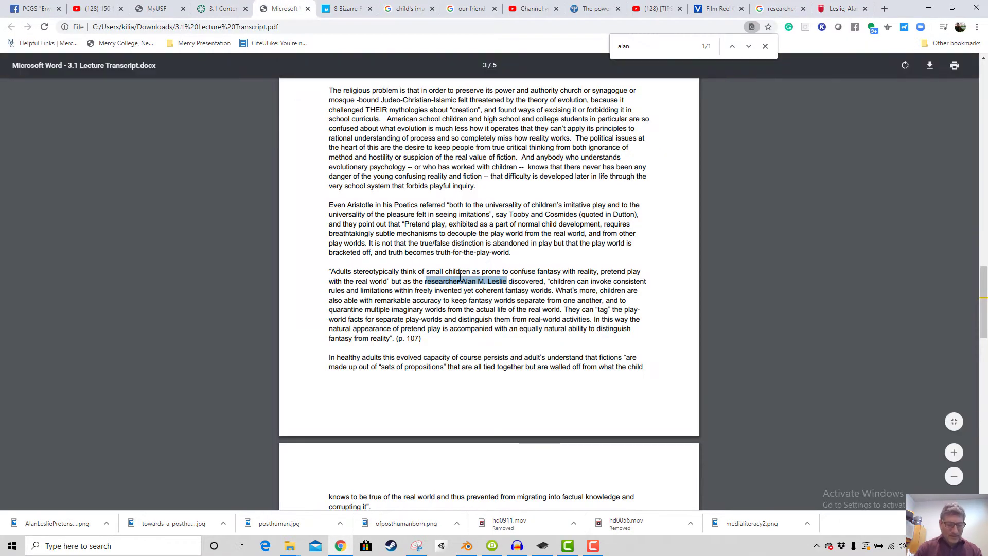
Search the lecture transcript for "pretend play" and go to the third match
{"action": "key", "text": "ctrl+f"}
{"action": "type", "text": "pretend play"}
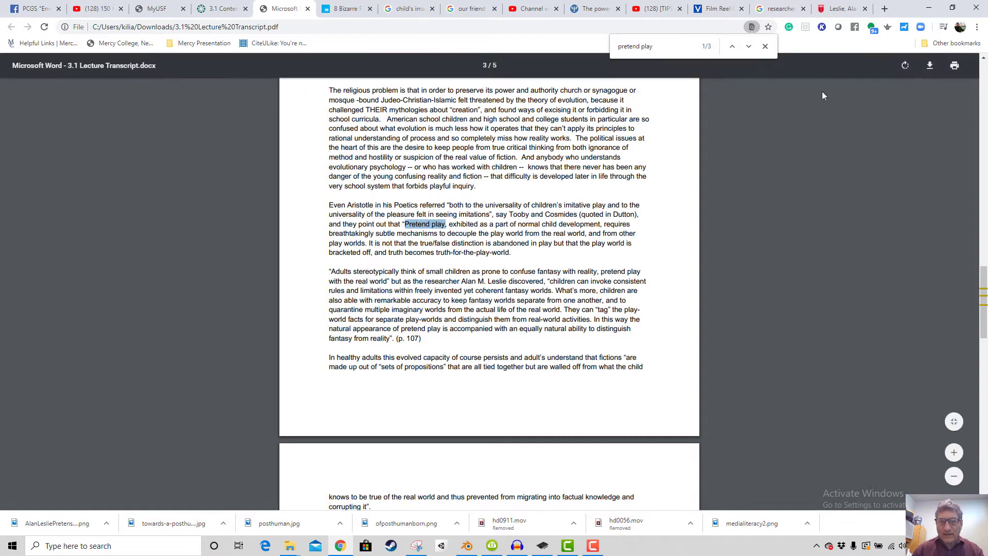
{"action": "left_click", "coordinate": [750, 47]}
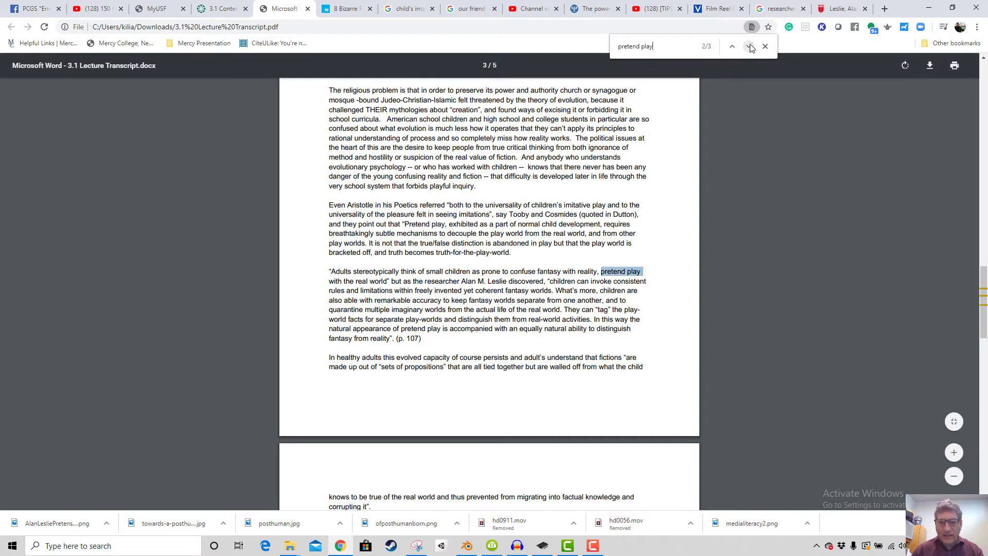
{"action": "left_click", "coordinate": [750, 46]}
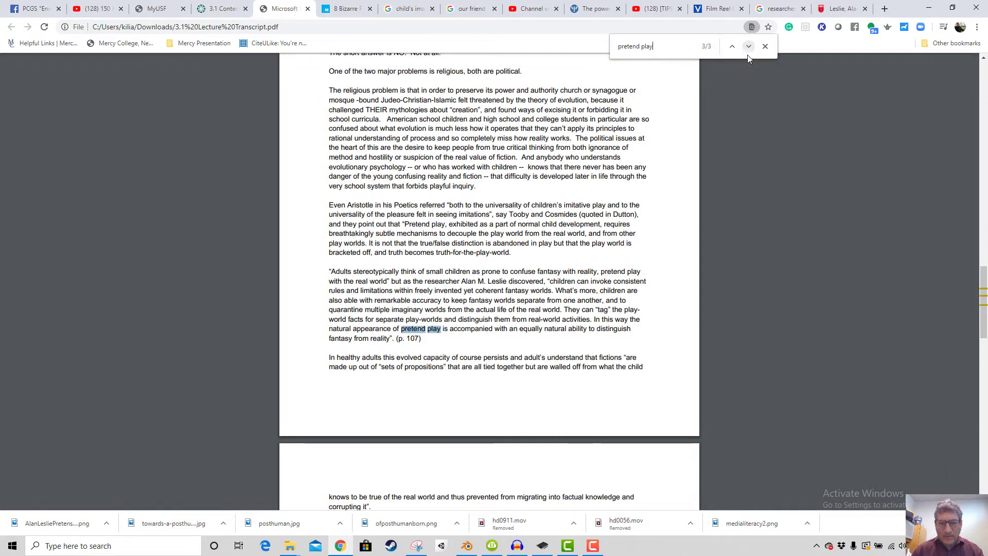
Select the transcript passage from "natural appearance of pretend play" through "fantasy from reality" and the (p. 107) reference
{"action": "left_click", "coordinate": [562, 300]}
{"action": "scroll", "coordinate": [559, 323], "scroll_direction": "up", "scroll_amount": 1}
{"action": "scroll", "coordinate": [590, 268], "scroll_direction": "down", "scroll_amount": 2}
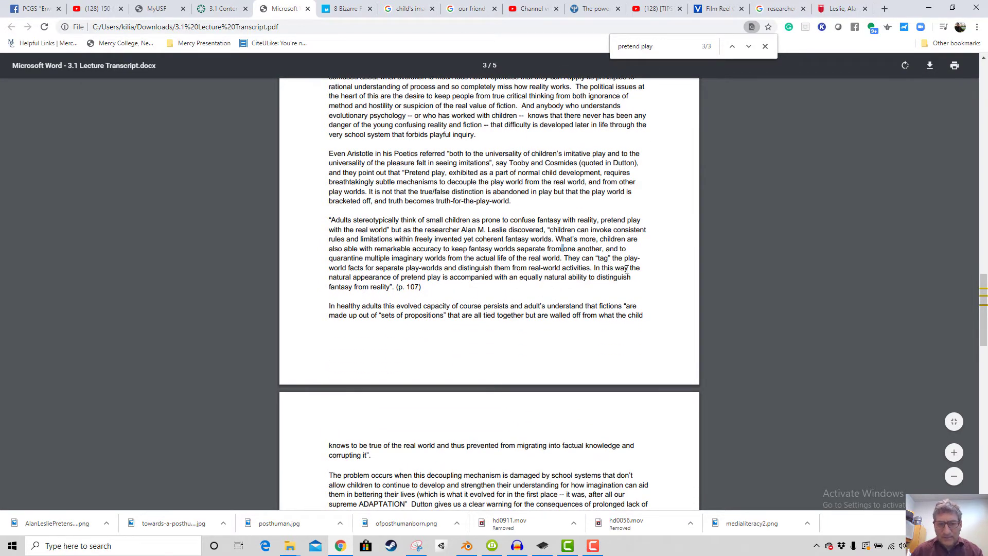
{"action": "left_click_drag", "start_coordinate": [634, 267], "coordinate": [426, 291]}
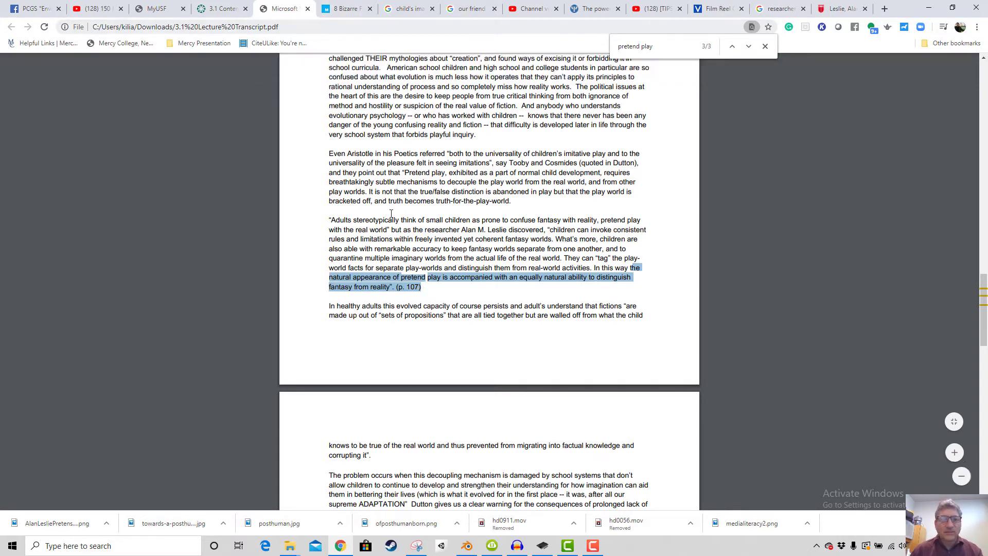
Switch to Blender and try to replace the Text.001 strip's text with the transcript passage
{"action": "left_click", "coordinate": [574, 550]}
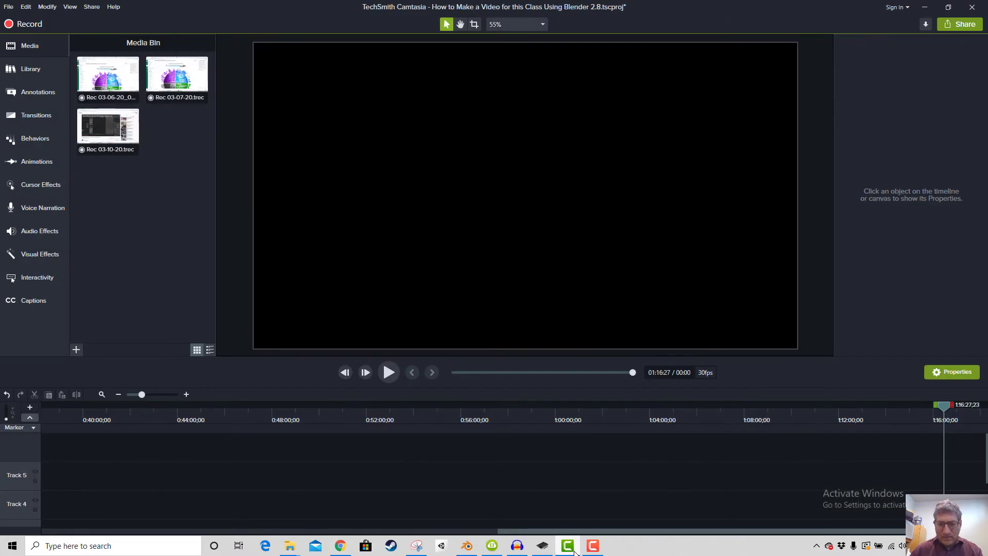
{"action": "left_click", "coordinate": [467, 546]}
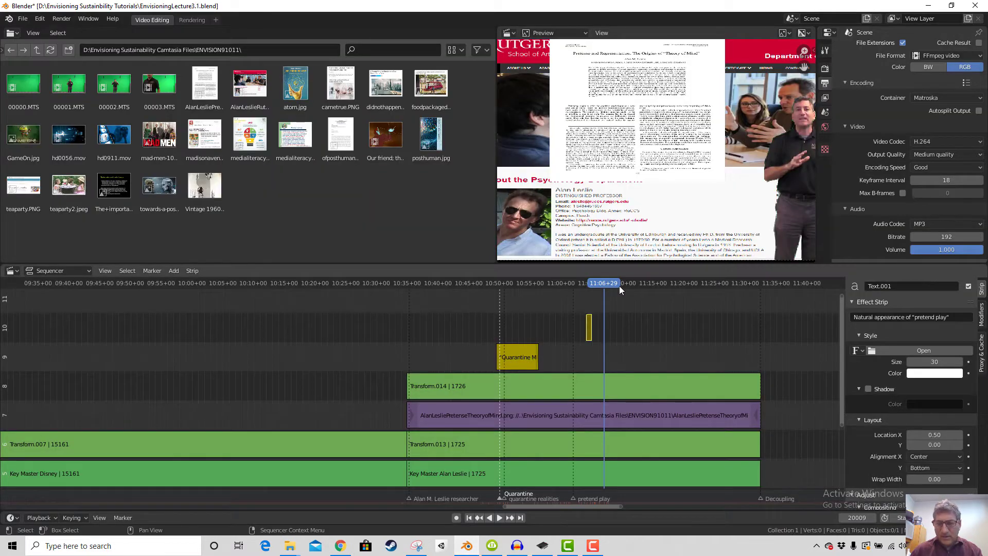
{"action": "left_click", "coordinate": [901, 317]}
{"action": "left_click_drag", "start_coordinate": [961, 320], "coordinate": [845, 319]}
{"action": "type", "text": "he"}
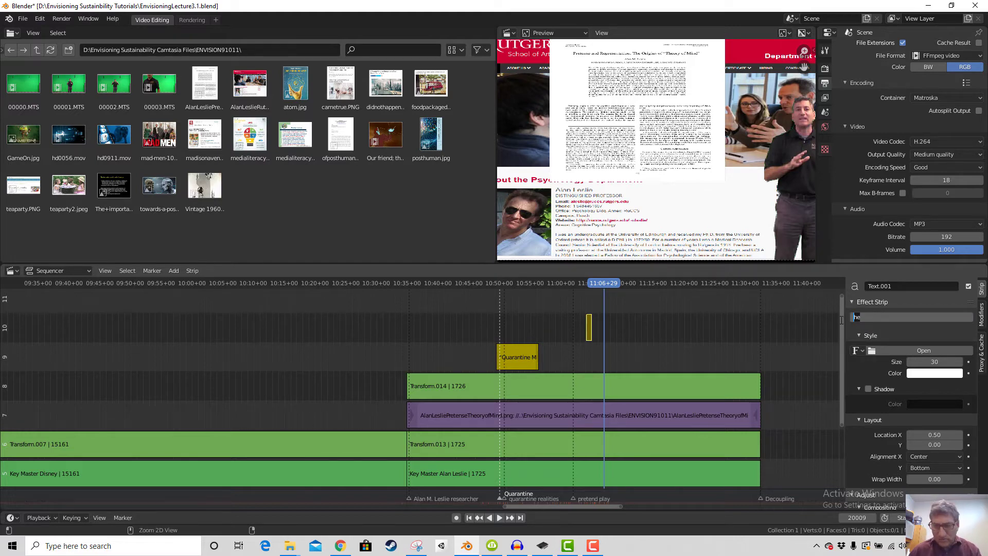
{"action": "left_click", "coordinate": [885, 317]}
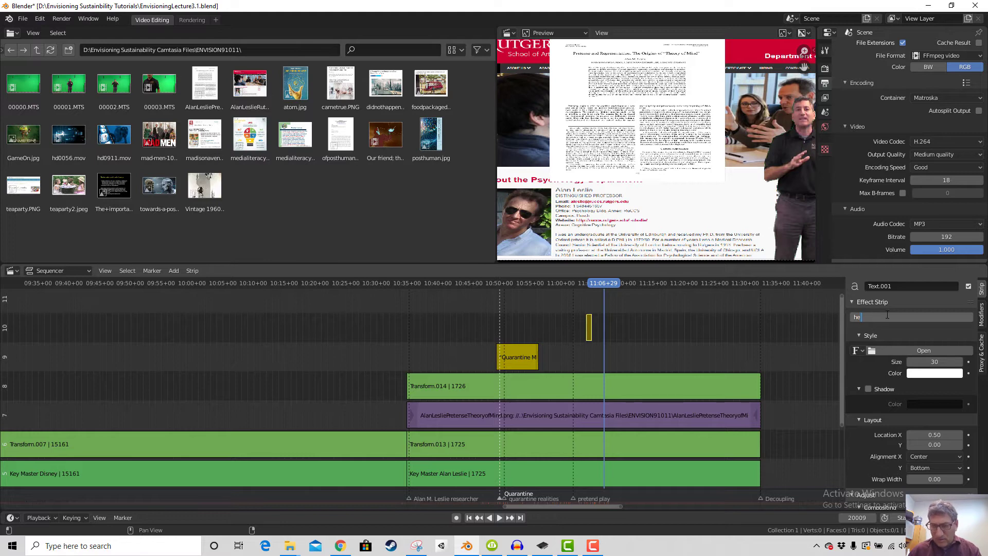
Copy the selected passage from the transcript in Chrome again and try pasting it into Blender's Text.001 text
{"action": "left_click", "coordinate": [341, 545]}
{"action": "right_click", "coordinate": [446, 280]}
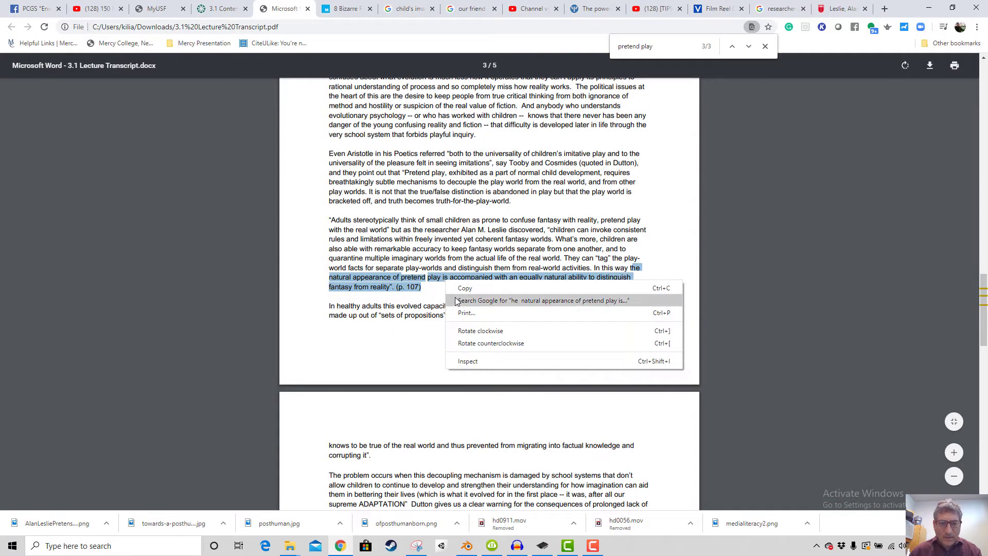
{"action": "left_click", "coordinate": [458, 290]}
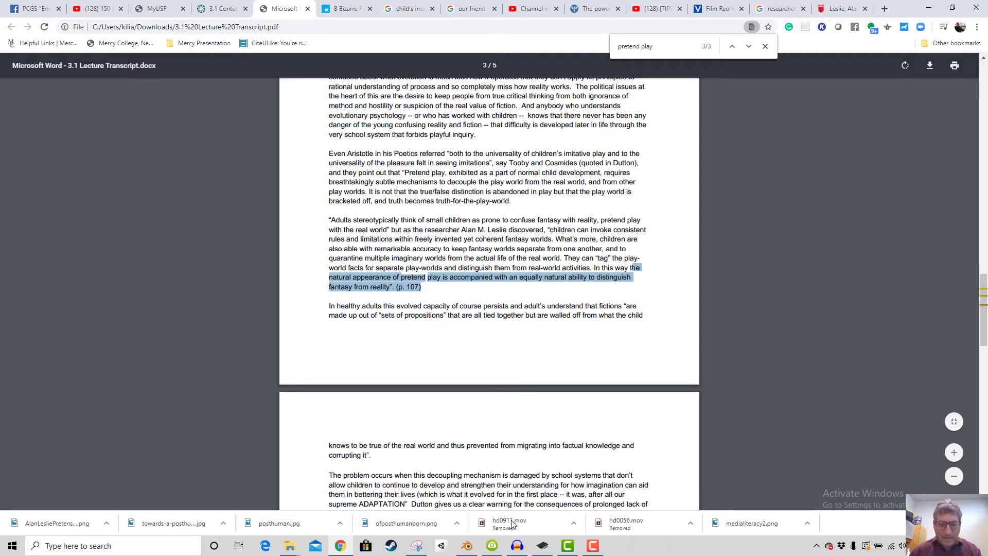
{"action": "left_click", "coordinate": [468, 547]}
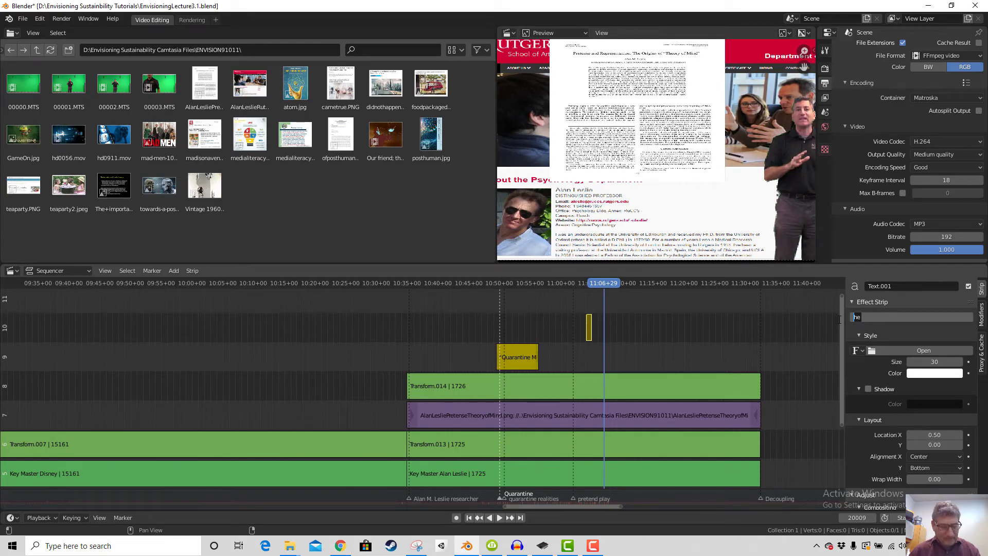
{"action": "key", "text": "ctrl+v"}
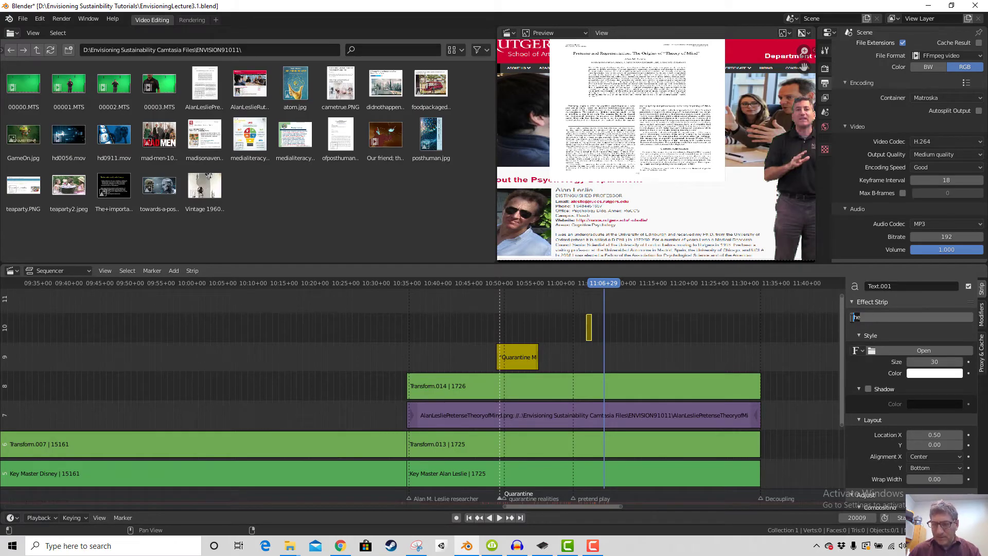
Rewrite the beginning of the Text.001 text as an opening quotation mark followed by "The natural appearance"
{"action": "type", "text": "T"}
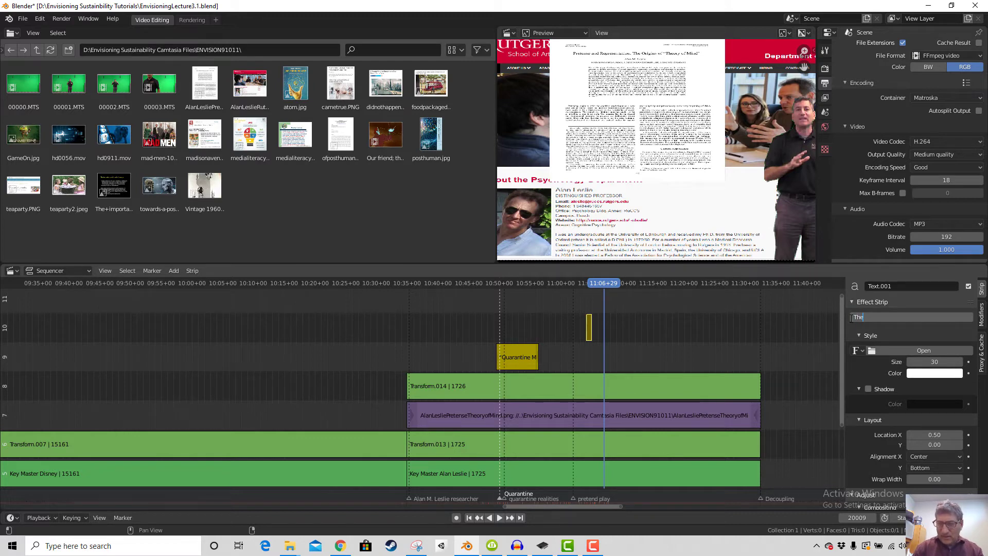
{"action": "key", "text": "BackSpace"}
{"action": "type", "text": "he"}
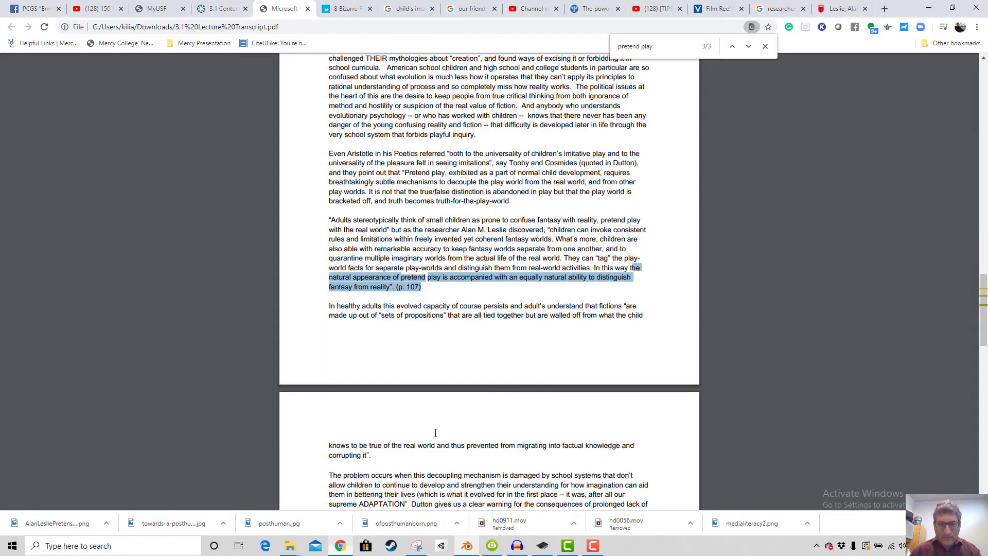
Copy the transcript line "natural appearance of pretend play is accompanied with an equally natural ability to distinguish" and append it to Blender's Text.001 text
{"action": "left_click", "coordinate": [340, 545]}
{"action": "left_click", "coordinate": [584, 275]}
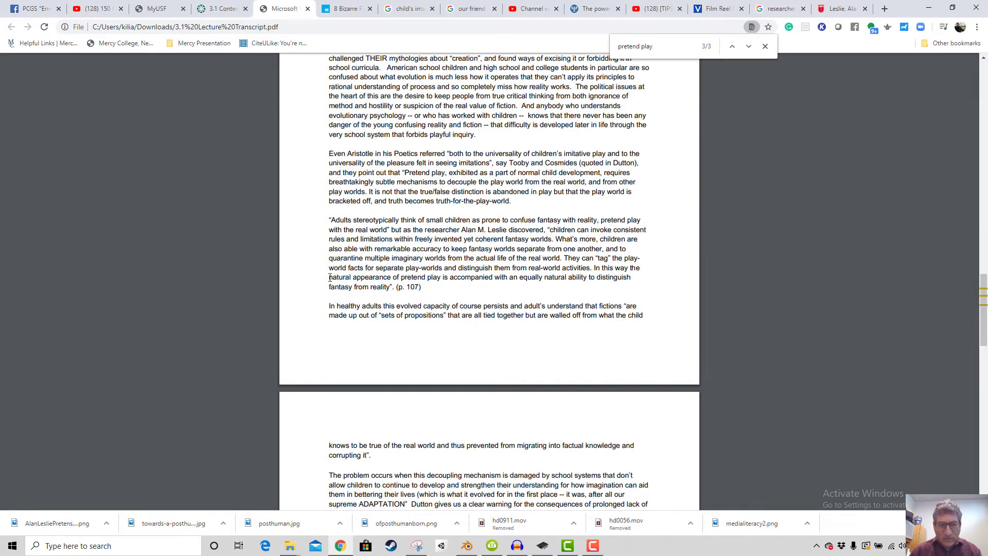
{"action": "left_click_drag", "start_coordinate": [330, 278], "coordinate": [627, 276]}
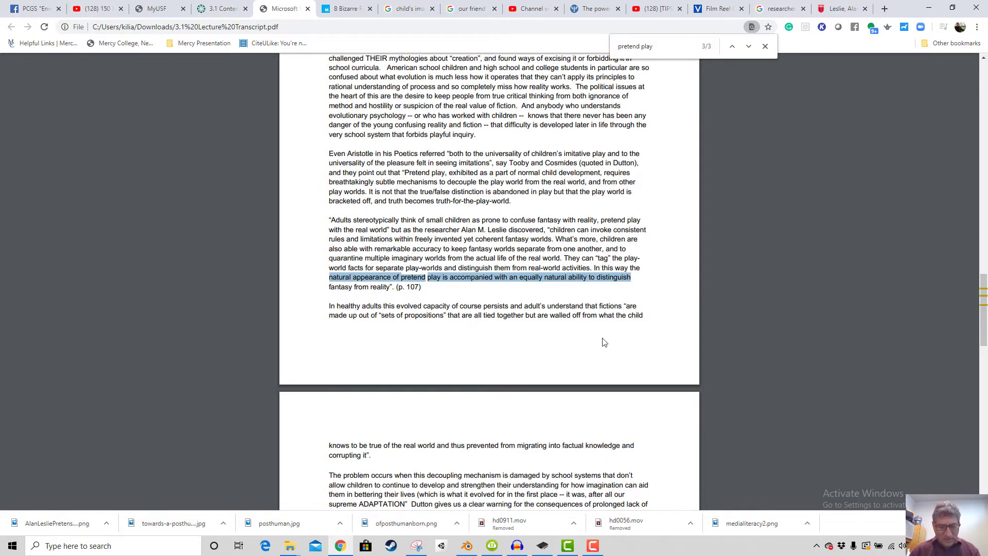
{"action": "left_click", "coordinate": [467, 545]}
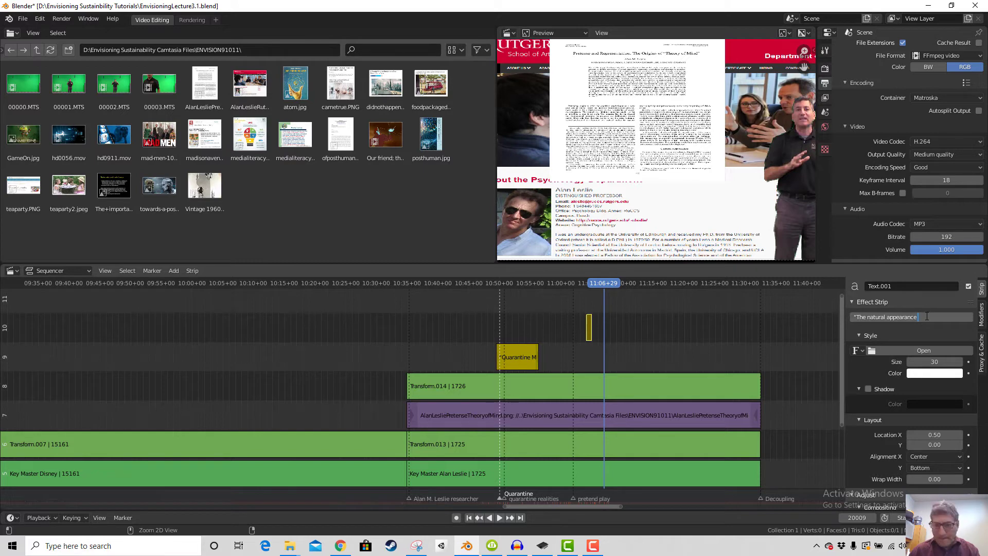
{"action": "key", "text": "ctrl+v"}
{"action": "key", "text": "Home"}
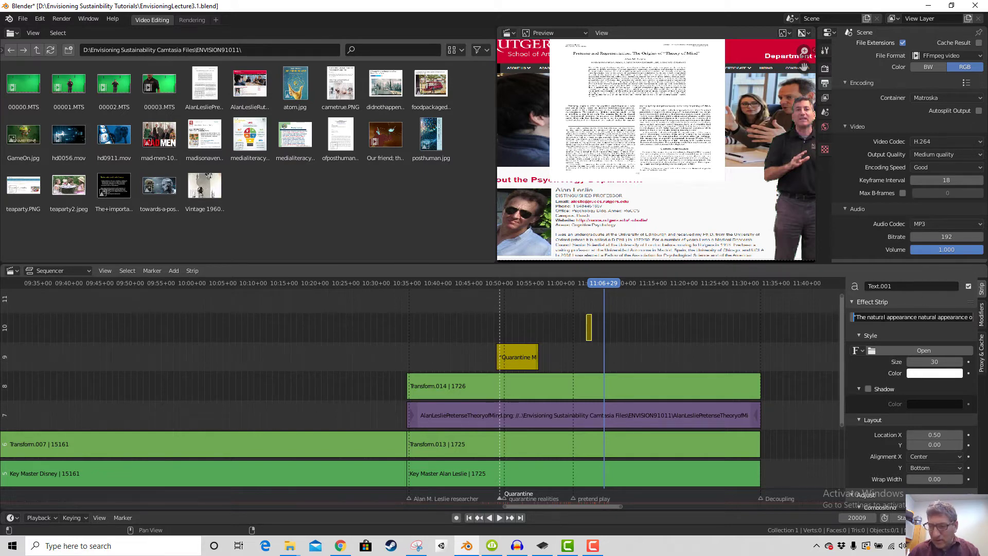
Remove the duplicate "natural appearance" right after "The" in the strip's text
{"action": "left_click", "coordinate": [880, 317]}
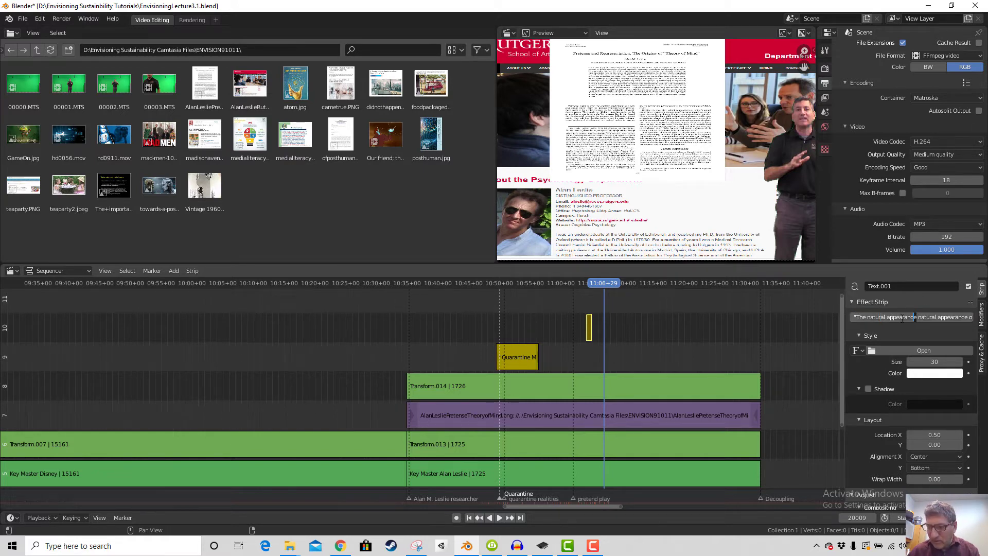
{"action": "left_click_drag", "start_coordinate": [902, 317], "coordinate": [867, 318]}
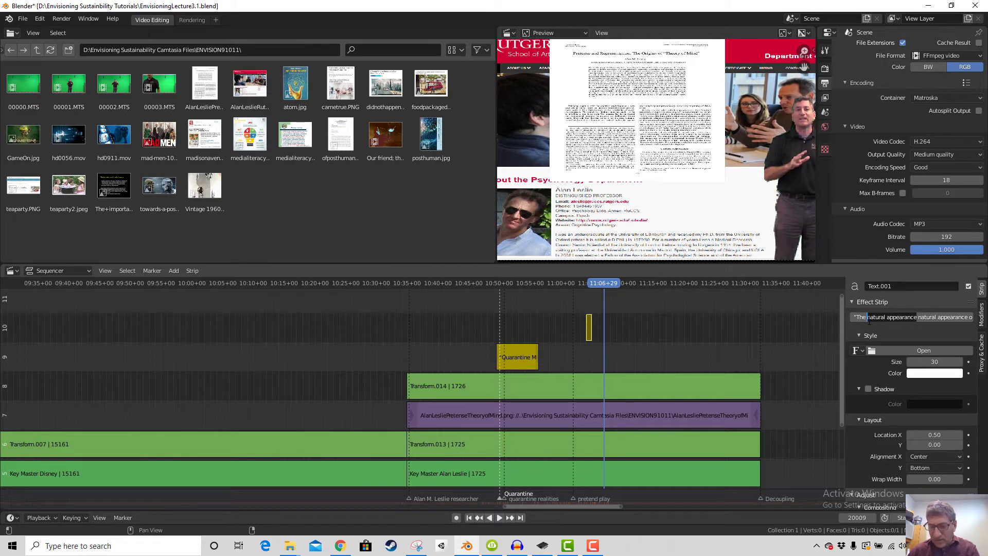
{"action": "key", "text": "BackSpace"}
{"action": "type", "text": "h"}
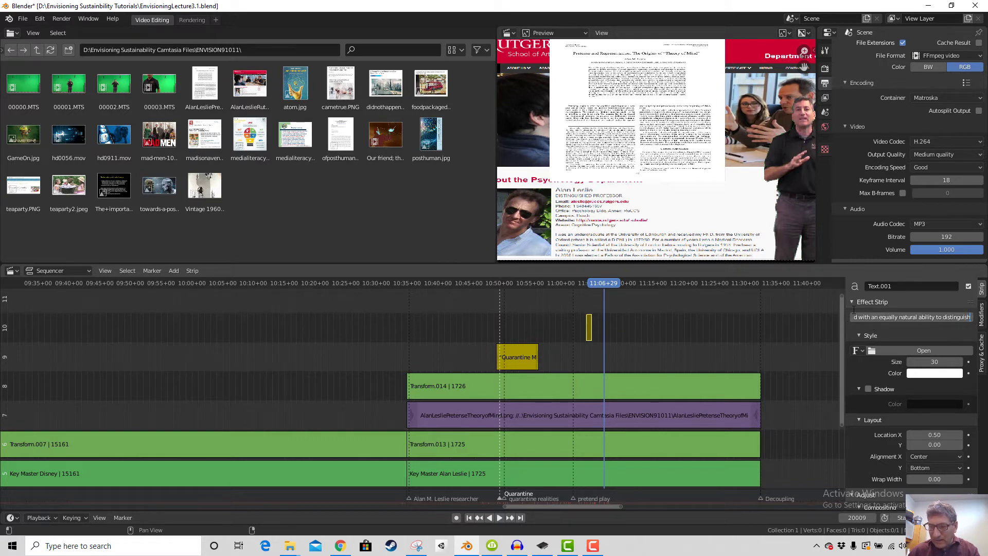
Copy the quote's ending, "fantasy from reality". (p. 107), from the transcript in Chrome and append it to Blender's Text.001 text
{"action": "left_click", "coordinate": [340, 545]}
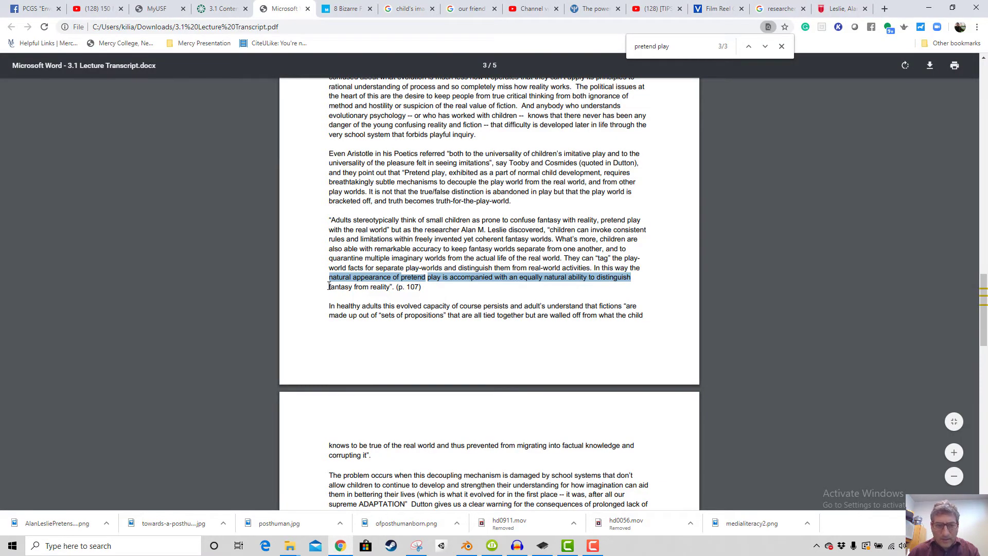
{"action": "left_click_drag", "start_coordinate": [329, 286], "coordinate": [423, 288]}
{"action": "key", "text": "ctrl+c"}
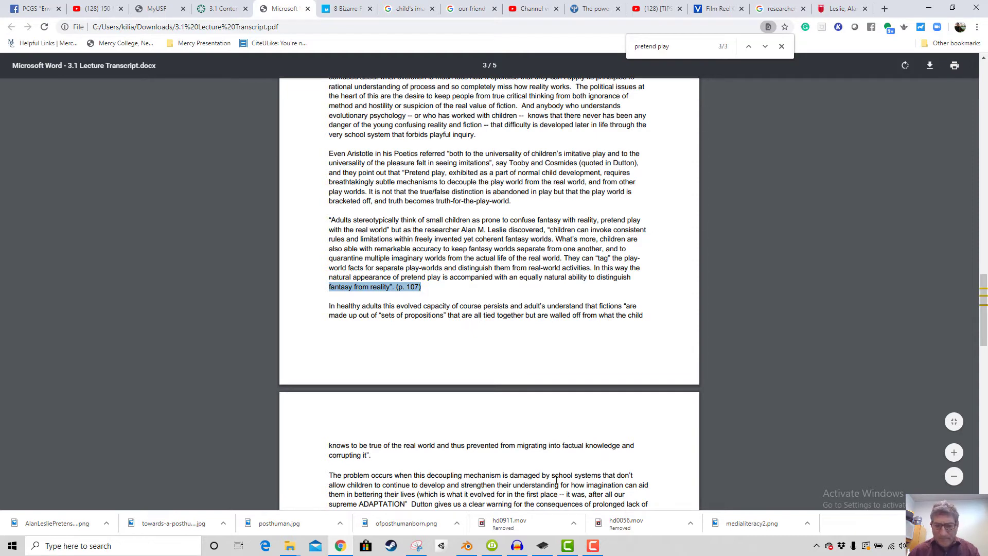
{"action": "left_click", "coordinate": [467, 545]}
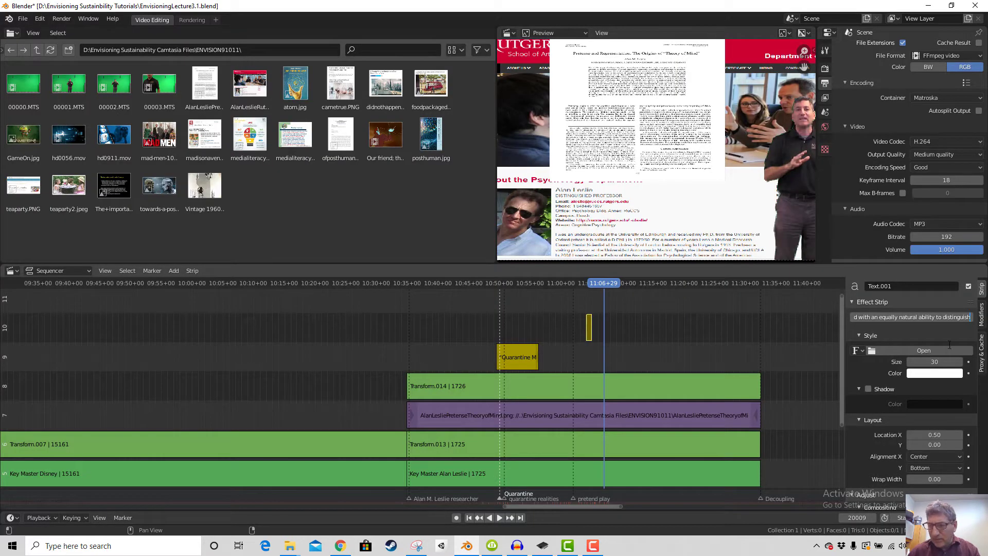
{"action": "key", "text": "ctrl+v"}
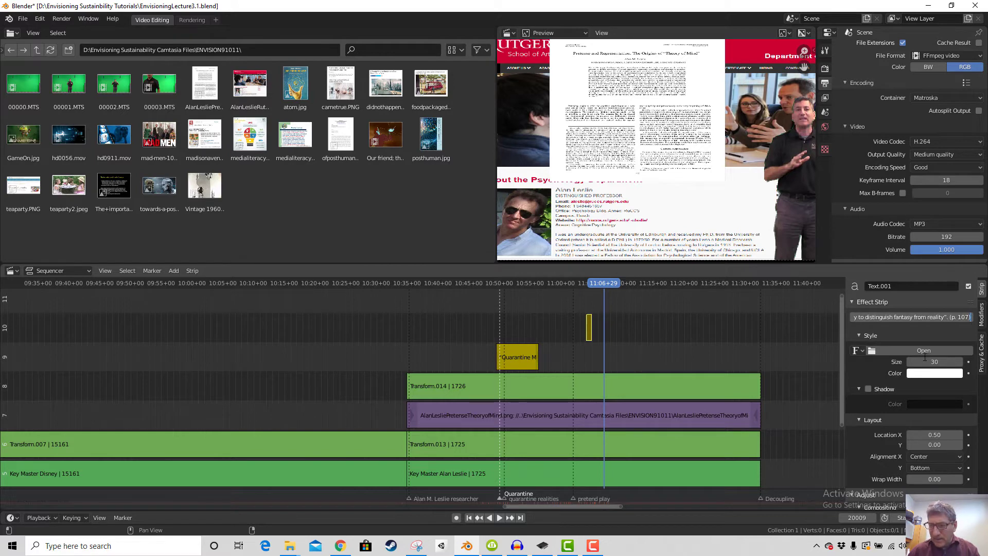
{"action": "key", "text": "Return"}
Set the text size to 95 and its colour to blue with hue about 0.67 and saturation about 0.81
{"action": "left_click", "coordinate": [933, 362]}
{"action": "type", "text": "80"}
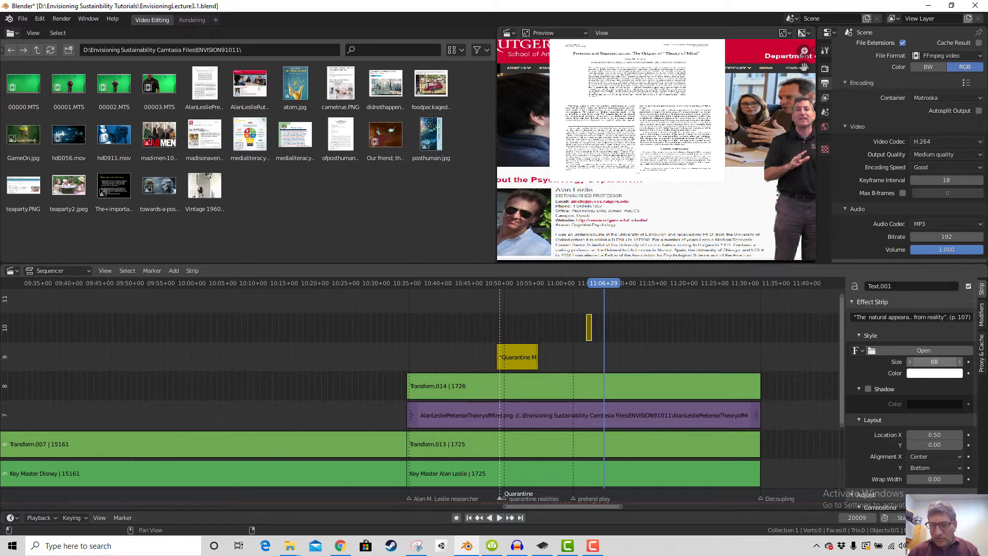
{"action": "key", "text": "Return"}
{"action": "left_click", "coordinate": [933, 377]}
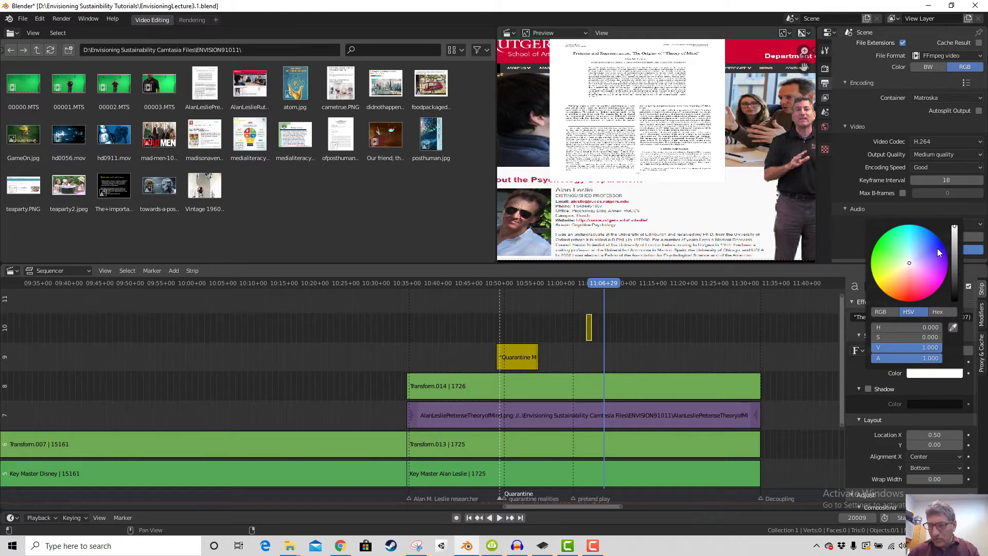
{"action": "left_click", "coordinate": [938, 246]}
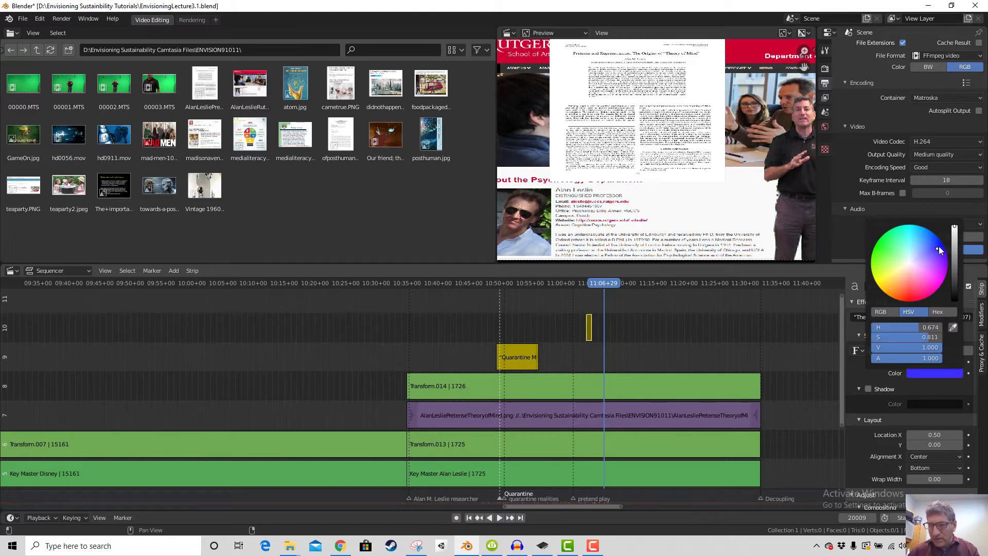
{"action": "left_click", "coordinate": [930, 386]}
{"action": "left_click_drag", "start_coordinate": [924, 362], "coordinate": [932, 363]}
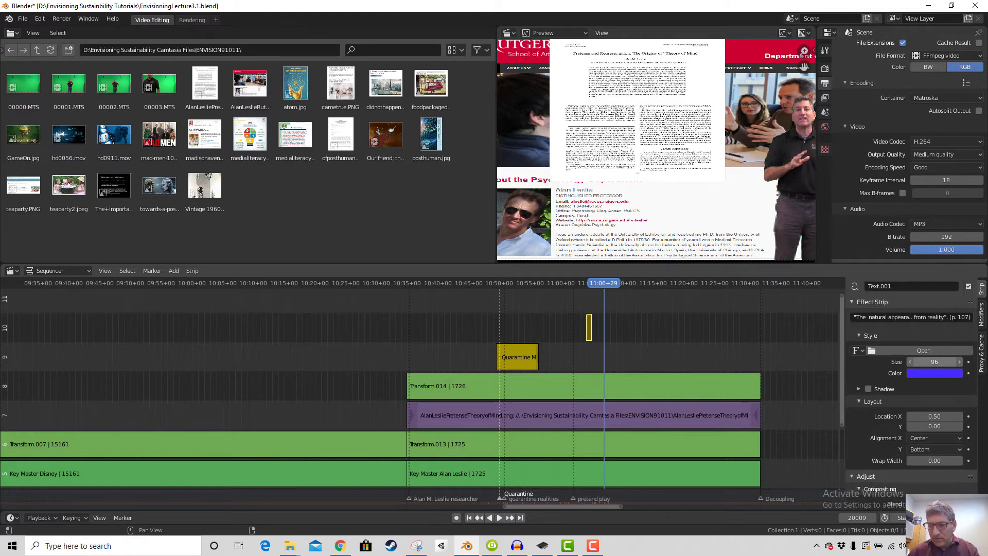
Set the text's location to X 0.54 and Y 0.10, and preview it at 11:04+04
{"action": "left_click_drag", "start_coordinate": [934, 417], "coordinate": [937, 416]}
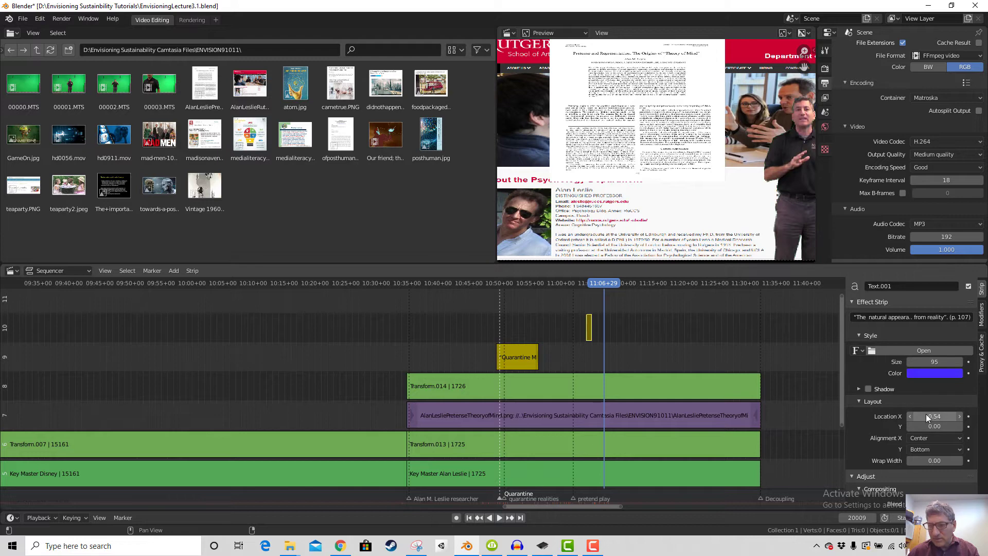
{"action": "left_click_drag", "start_coordinate": [933, 426], "coordinate": [937, 426]}
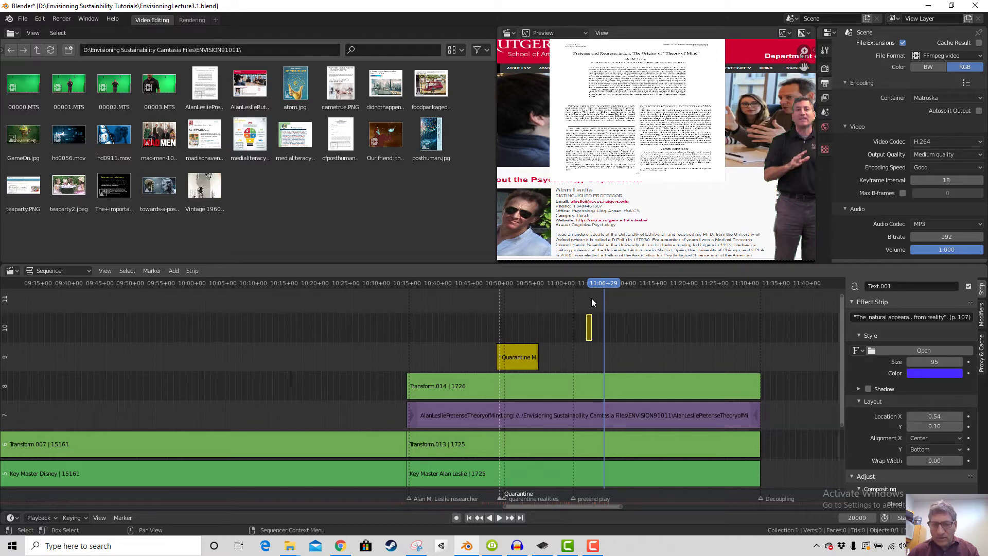
{"action": "left_click", "coordinate": [587, 283]}
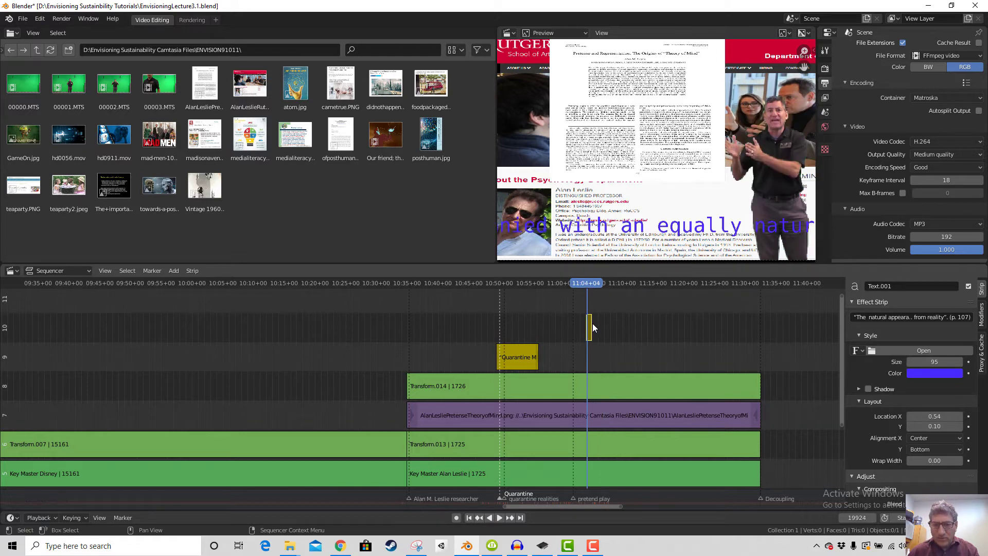
Extend the text strip on channel 10 at both ends so it spans about 11:00 to 11:09
{"action": "mouse_move", "coordinate": [591, 327]}
{"action": "left_mouse_down"}
{"action": "mouse_move", "coordinate": [601, 327]}
{"action": "mouse_move", "coordinate": [591, 327]}
{"action": "left_mouse_up"}
{"action": "scroll", "coordinate": [620, 336], "scroll_direction": "up", "scroll_amount": 3}
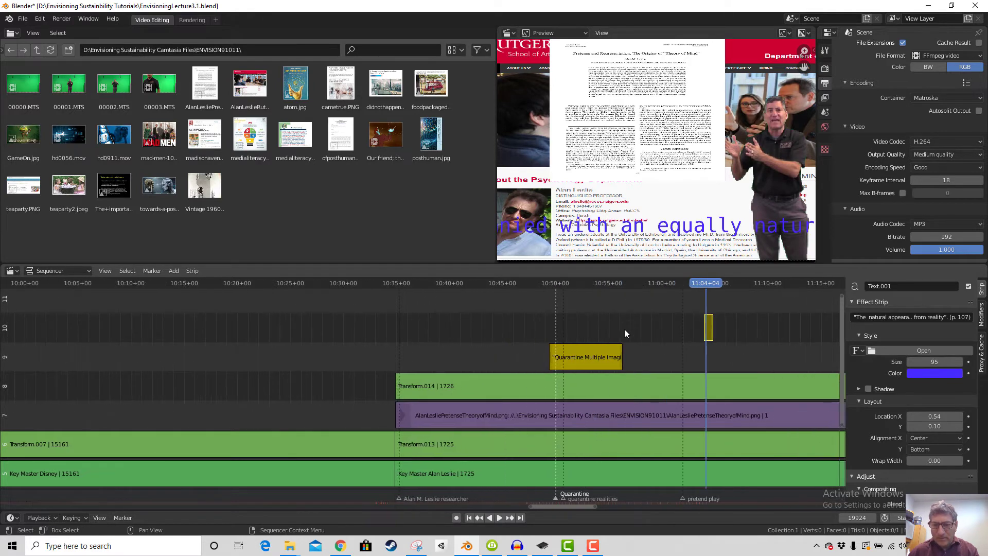
{"action": "left_click_drag", "start_coordinate": [712, 327], "coordinate": [692, 334]}
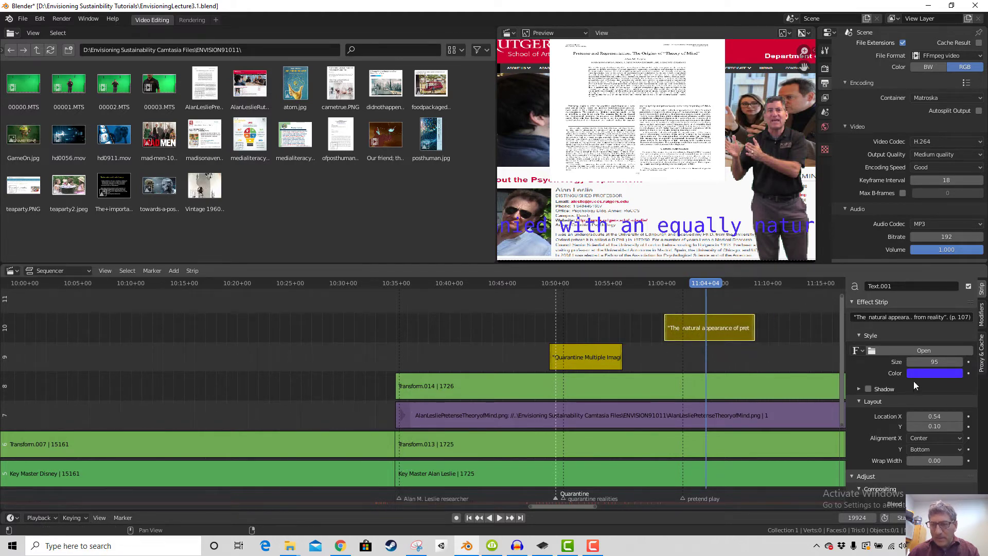
Set the quote text's size to 48 and enable its shadow
{"action": "left_click_drag", "start_coordinate": [935, 362], "coordinate": [921, 362]}
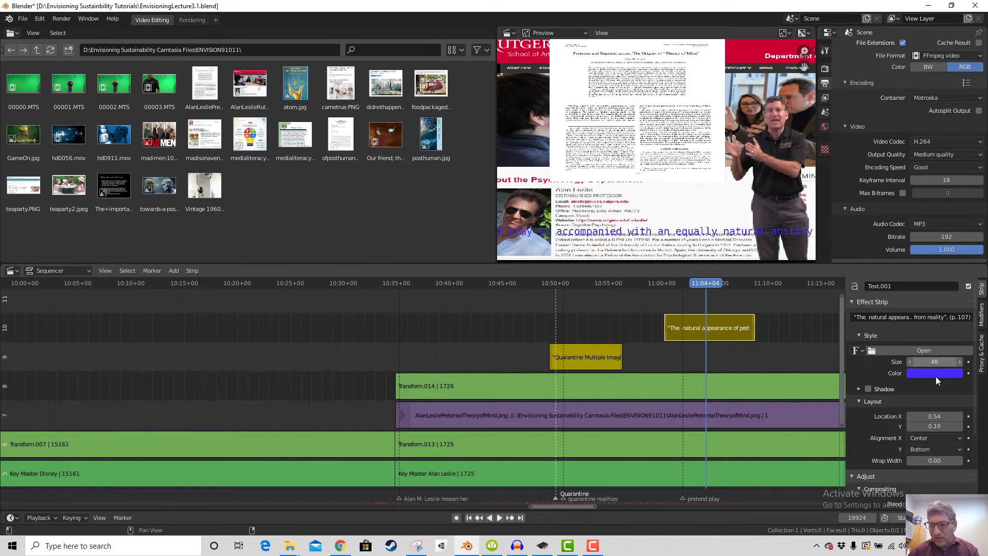
{"action": "scroll", "coordinate": [955, 444], "scroll_direction": "down", "scroll_amount": 3}
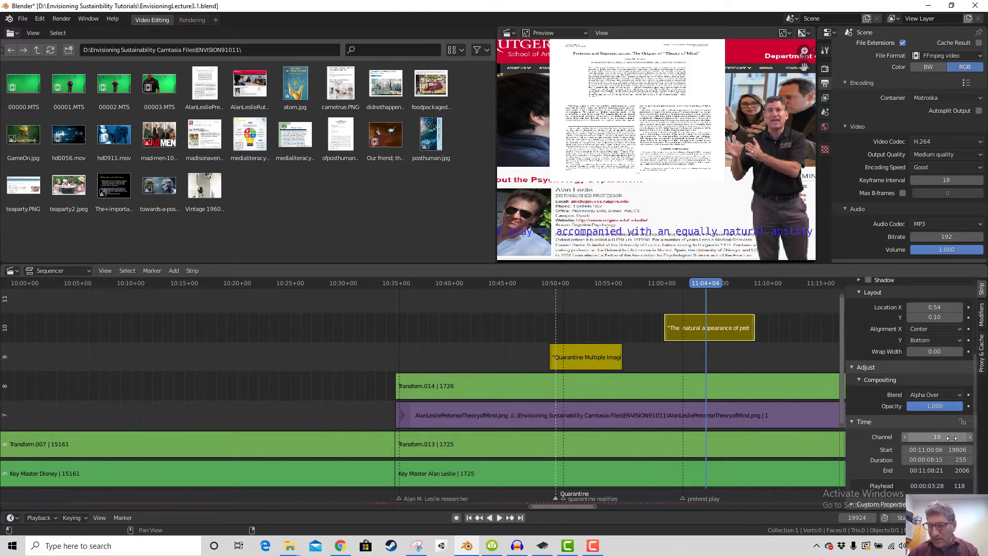
{"action": "scroll", "coordinate": [946, 431], "scroll_direction": "up", "scroll_amount": 1}
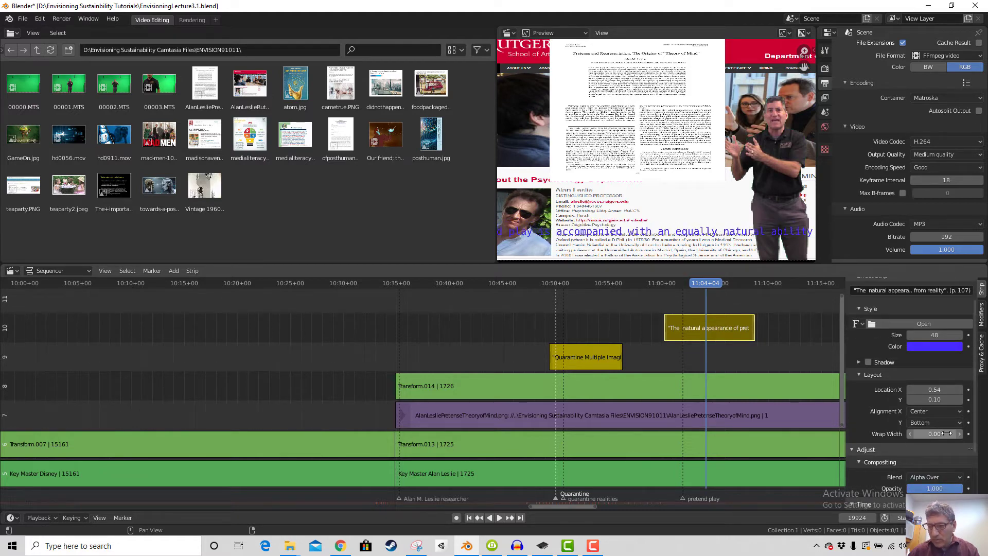
{"action": "left_click", "coordinate": [866, 363]}
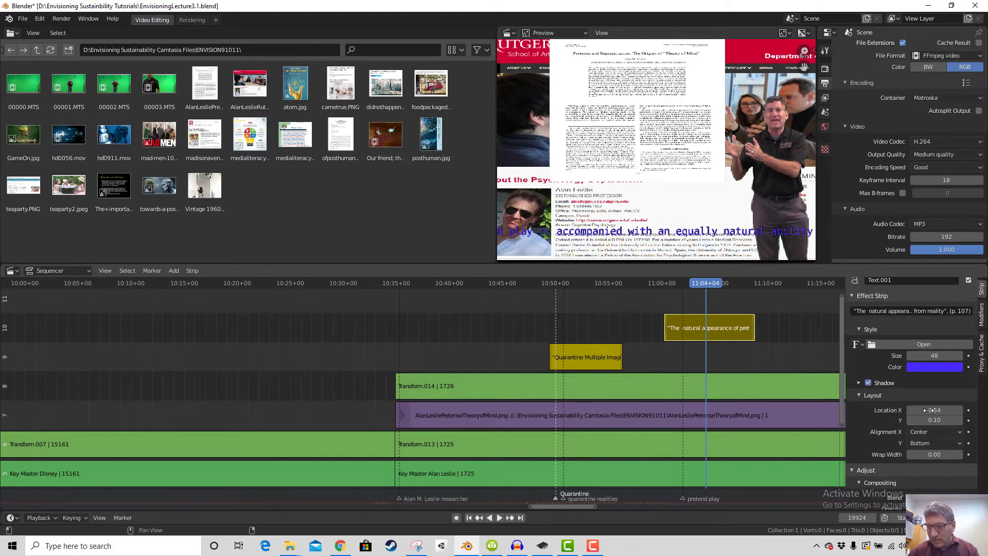
Set the quote text's wrap width to 0.01 so it breaks into lines
{"action": "scroll", "coordinate": [930, 409], "scroll_direction": "down", "scroll_amount": 2}
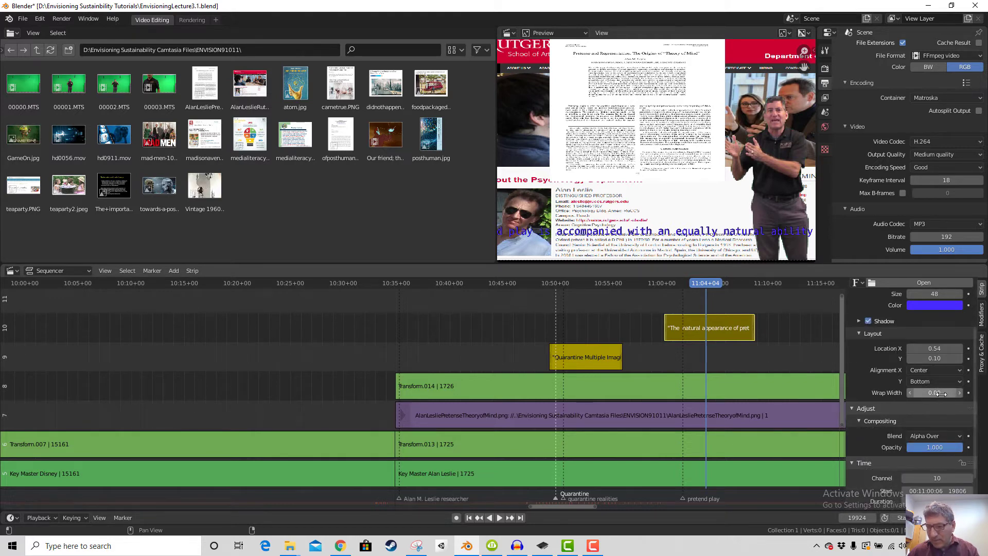
{"action": "mouse_move", "coordinate": [934, 392]}
{"action": "left_mouse_down"}
{"action": "mouse_move", "coordinate": [949, 392]}
{"action": "mouse_move", "coordinate": [931, 393]}
{"action": "left_mouse_up"}
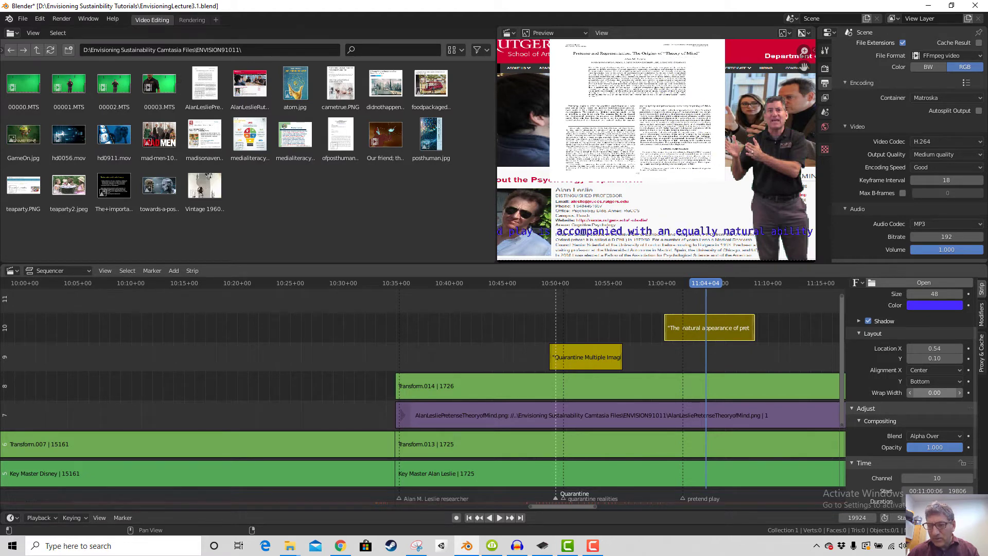
{"action": "left_click", "coordinate": [946, 392]}
{"action": "key", "text": "BackSpace"}
{"action": "key", "text": "BackSpace"}
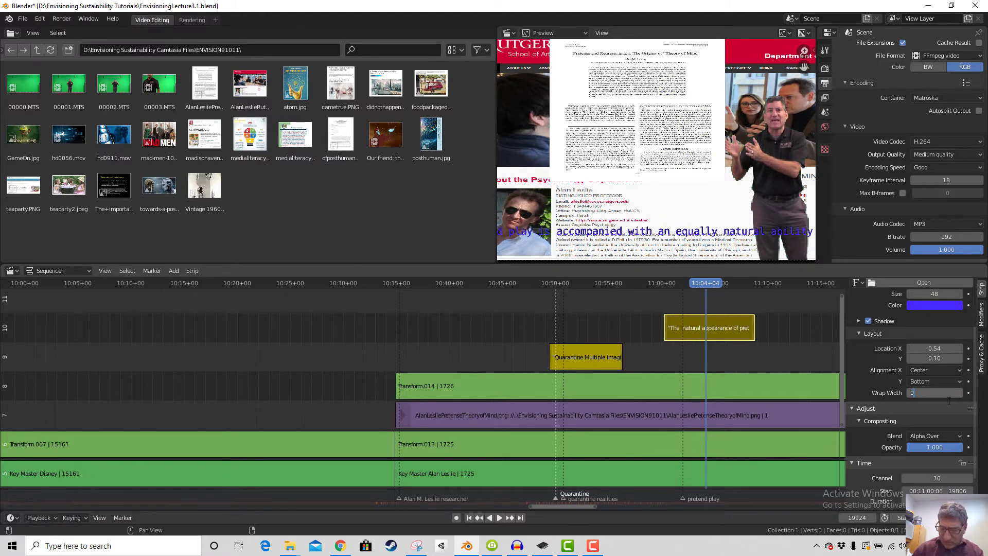
{"action": "type", "text": ".01"}
{"action": "key", "text": "Return"}
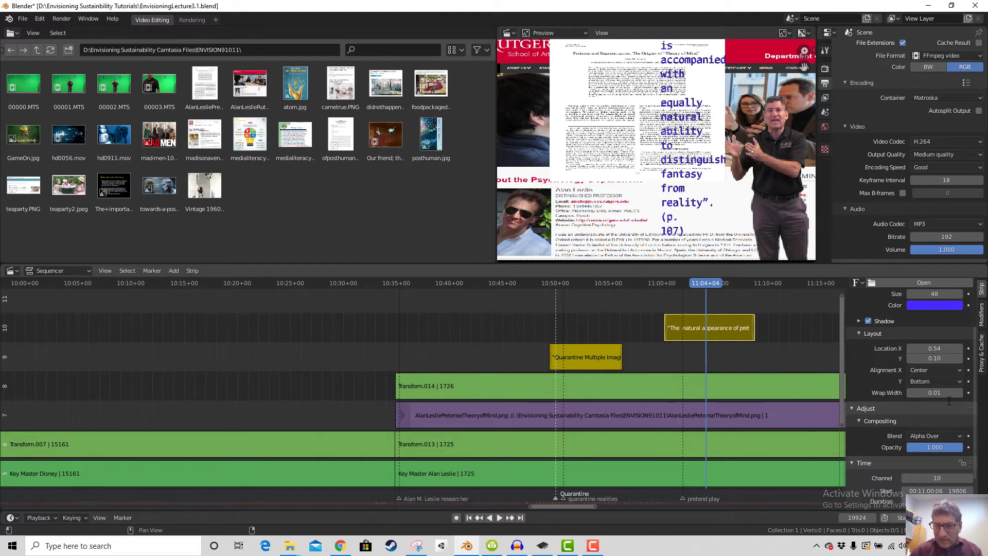
Try a smaller wrap width of 0.001 for the quote text
{"action": "left_click", "coordinate": [933, 391]}
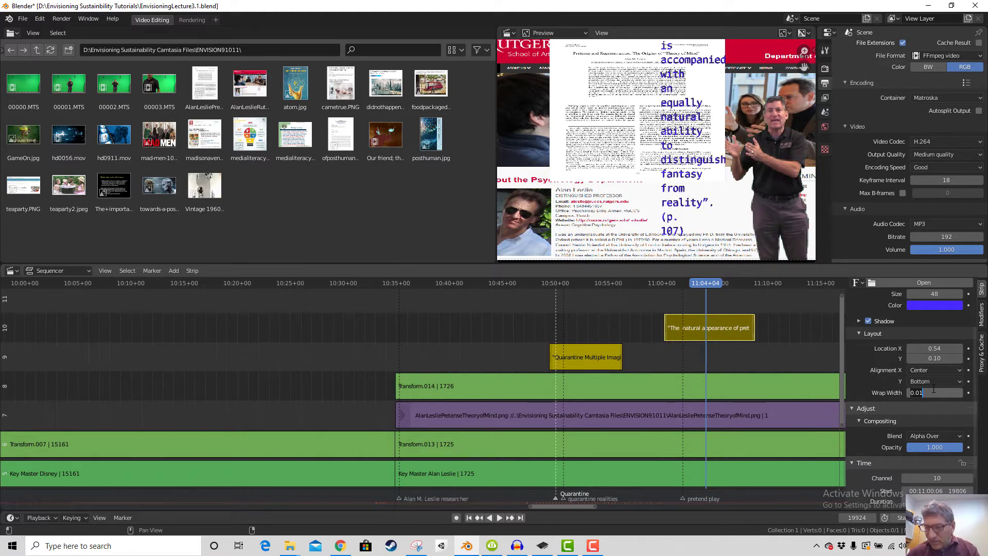
{"action": "key", "text": "BackSpace"}
{"action": "key", "text": "BackSpace"}
{"action": "key", "text": "BackSpace"}
{"action": "key", "text": "BackSpace"}
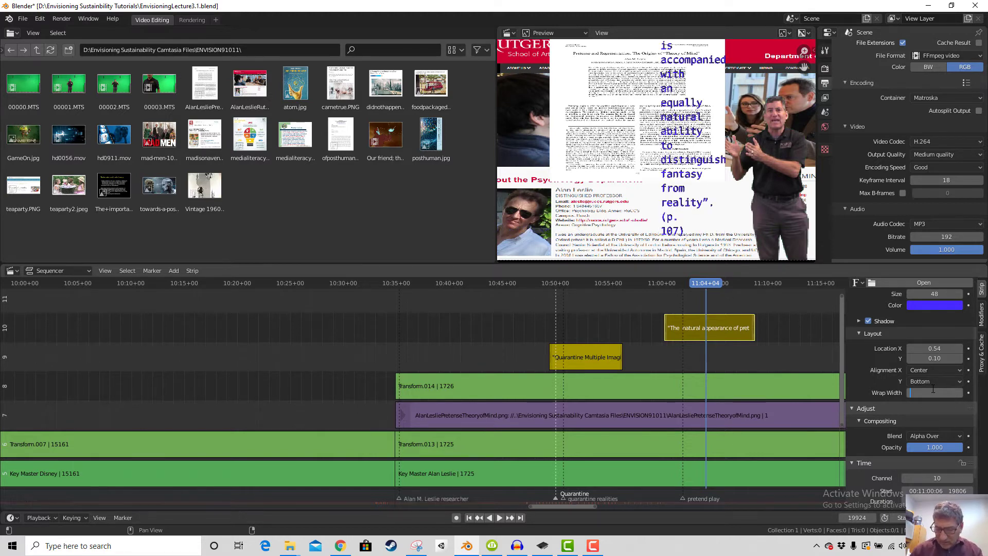
{"action": "type", "text": ".001"}
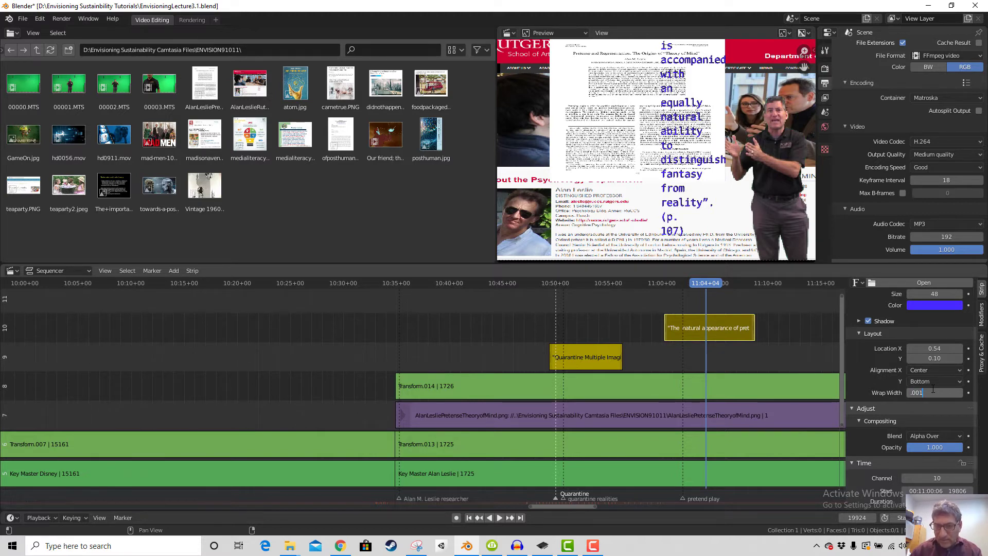
{"action": "key", "text": "Return"}
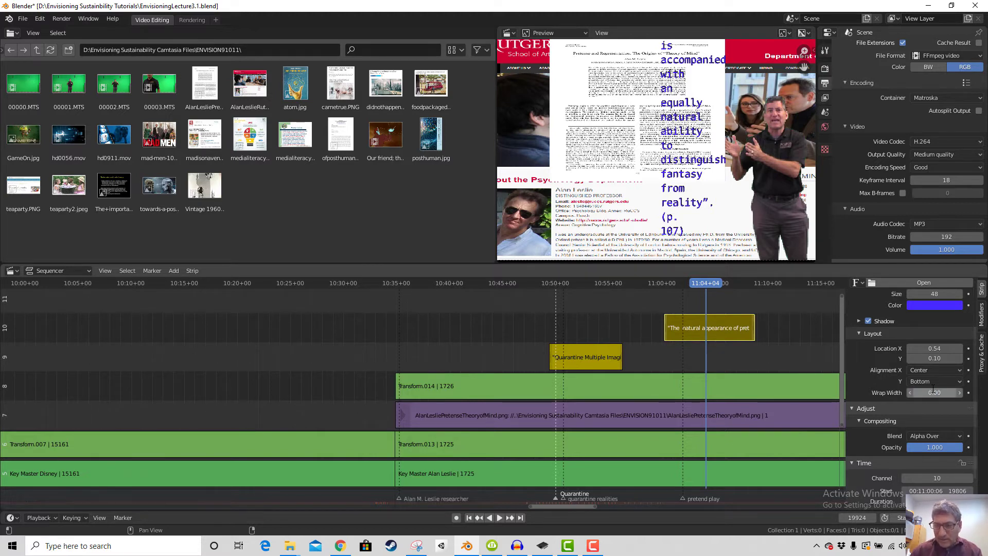
Try wrap widths of 0.005 and 0.009 for the quote text
{"action": "left_click", "coordinate": [940, 395]}
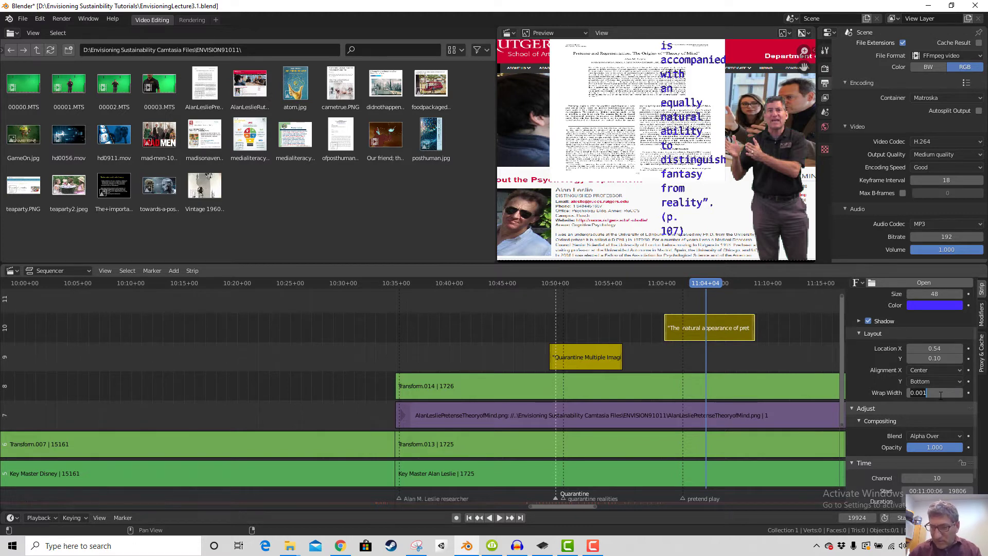
{"action": "key", "text": "BackSpace"}
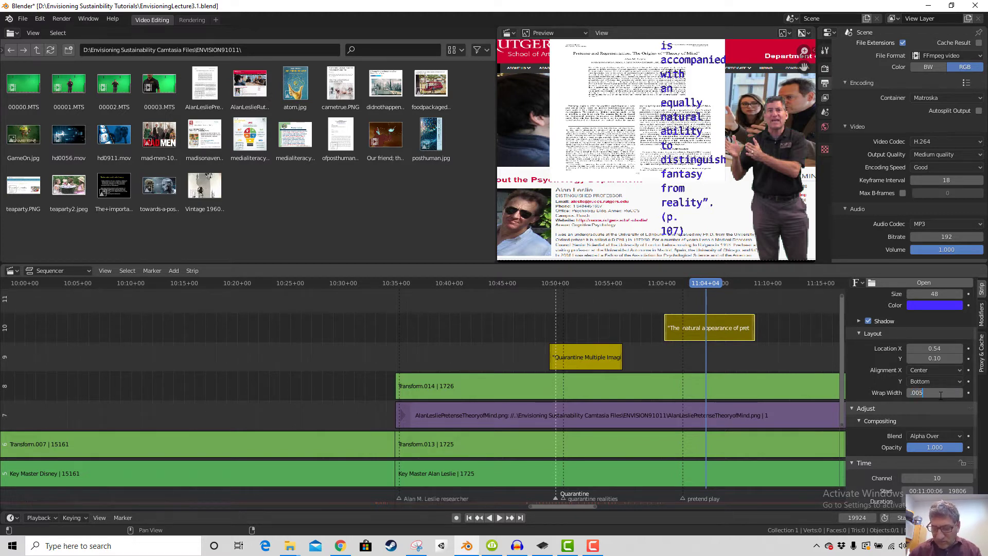
{"action": "key", "text": "Return"}
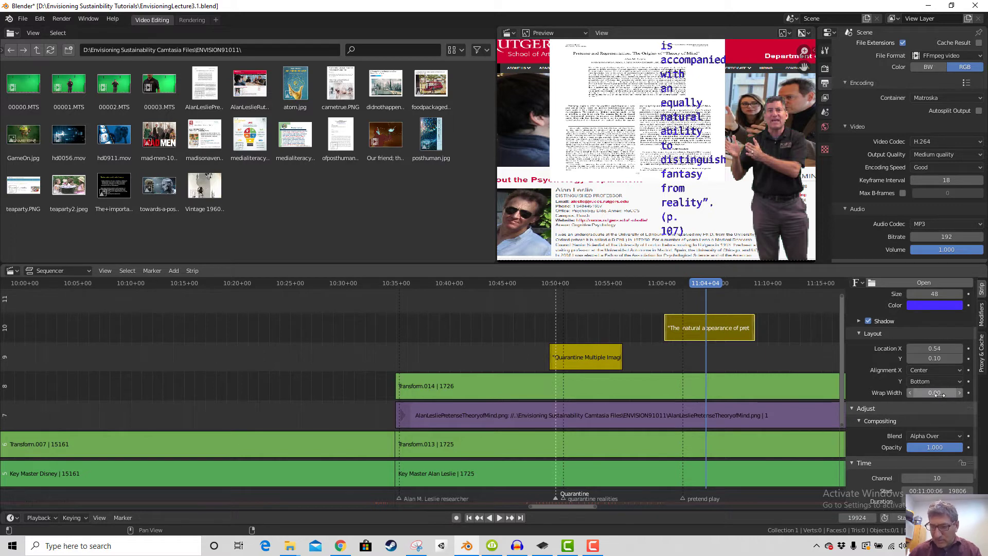
{"action": "left_click", "coordinate": [940, 395]}
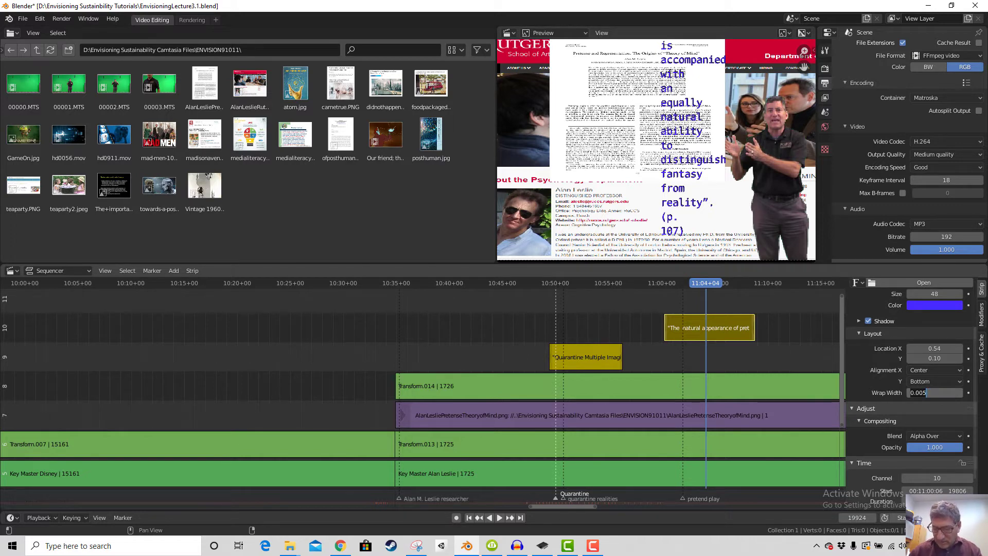
{"action": "key", "text": "ctrl+a"}
{"action": "type", "text": ".00"}
{"action": "key", "text": "Return"}
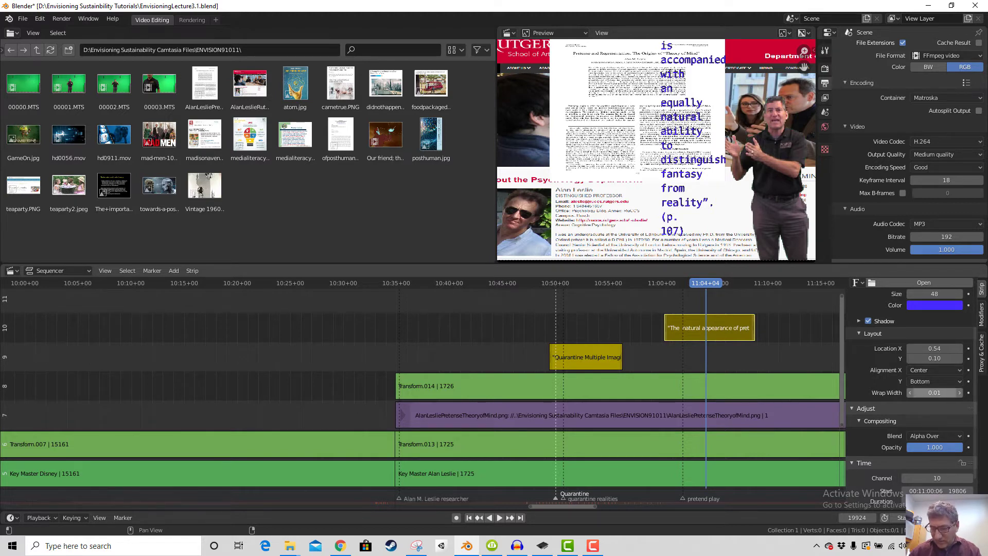
Return the quote text's wrap width to 0.01
{"action": "left_click", "coordinate": [940, 393]}
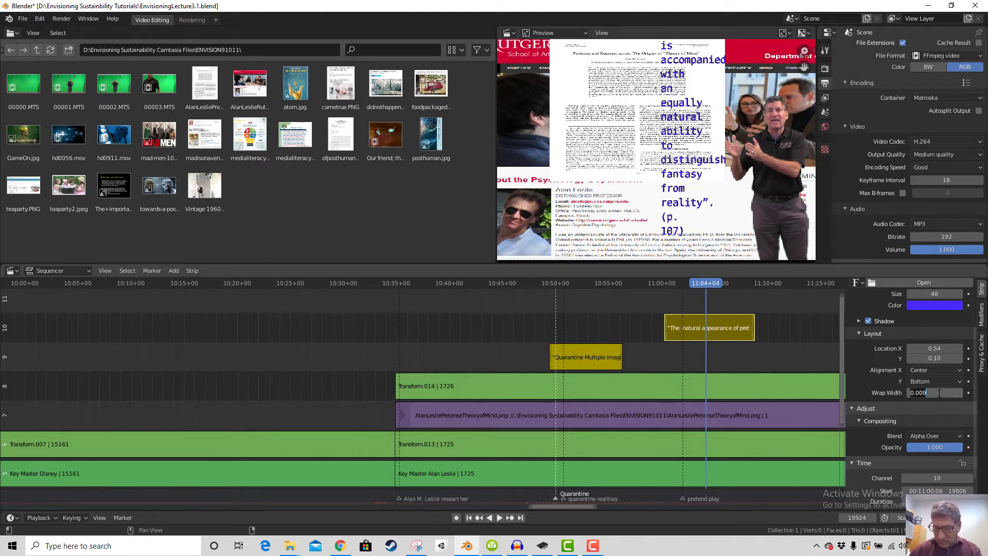
{"action": "key", "text": "BackSpace"}
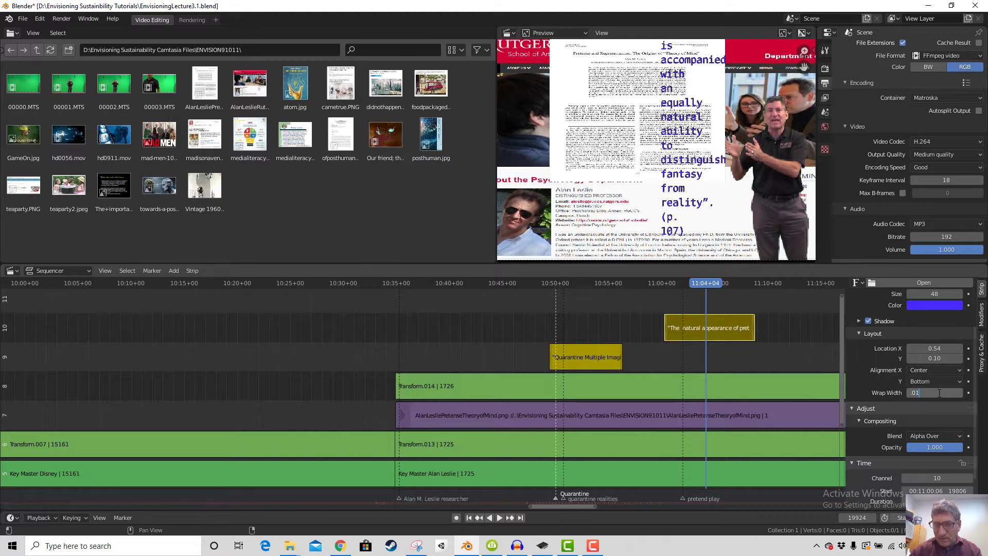
{"action": "type", "text": ".01"}
{"action": "key", "text": "Return"}
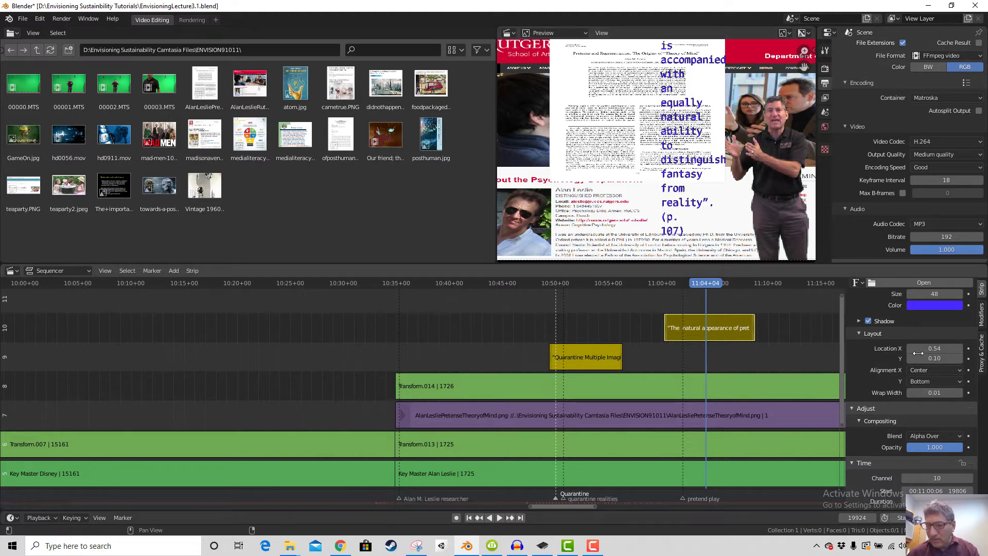
Try Left as the text's X alignment and switch it back to Center
{"action": "left_click", "coordinate": [924, 368]}
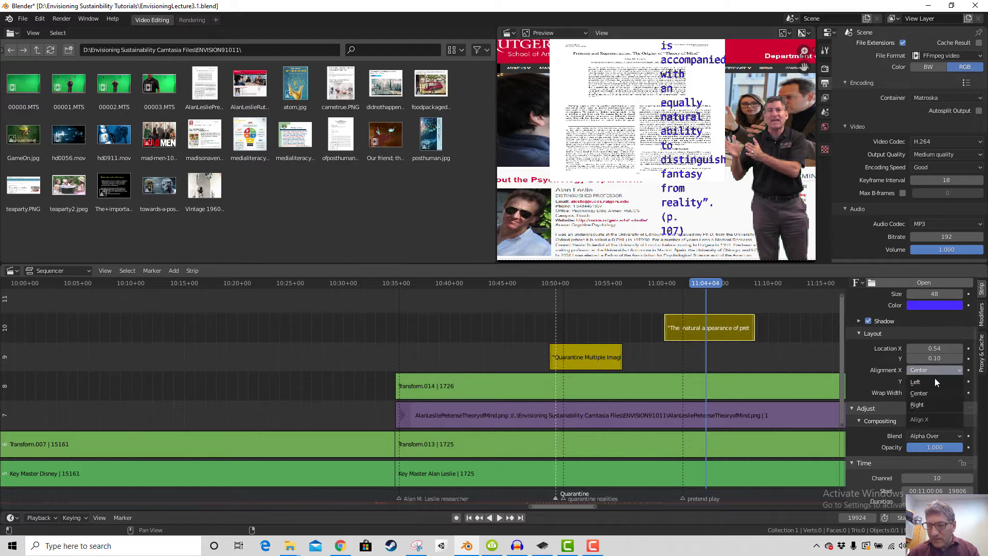
{"action": "left_click", "coordinate": [935, 380]}
{"action": "left_click", "coordinate": [935, 370]}
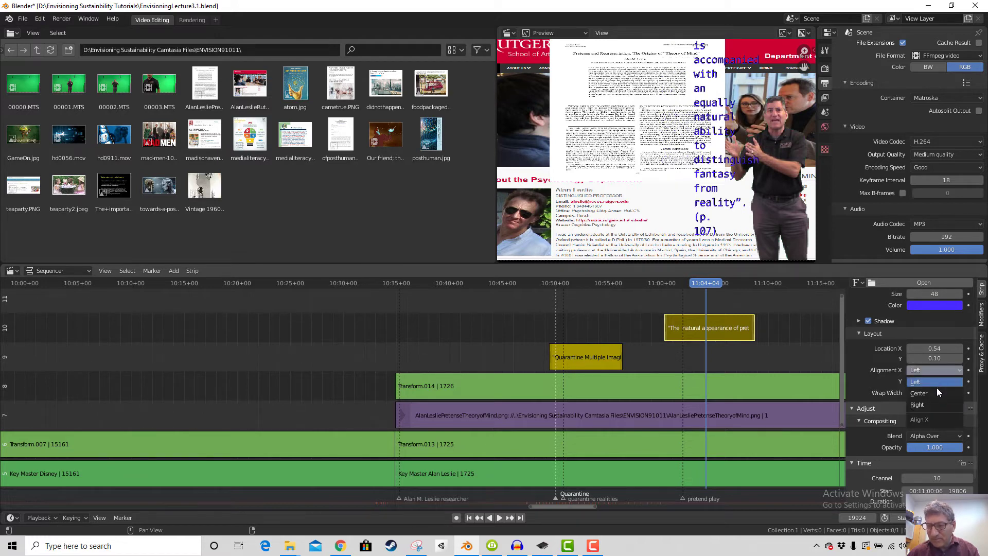
{"action": "left_click", "coordinate": [936, 393]}
Try Top as the text's Y alignment, and settle on Center
{"action": "left_click", "coordinate": [933, 381]}
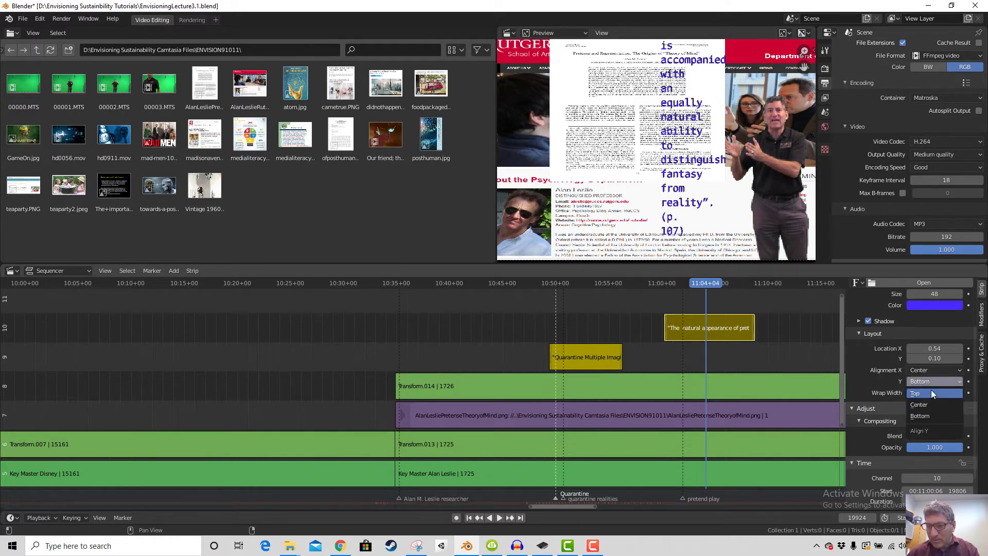
{"action": "left_click", "coordinate": [930, 393]}
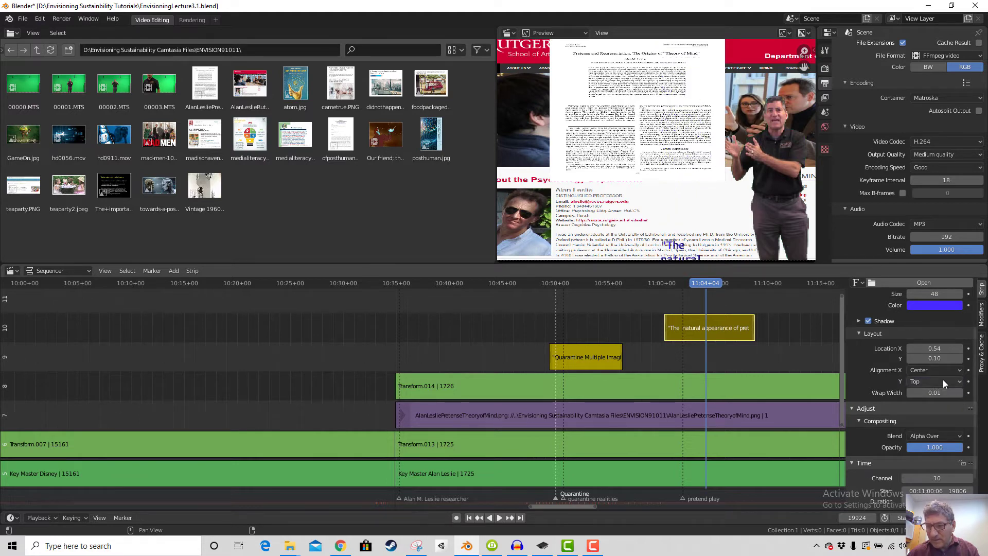
{"action": "left_click", "coordinate": [943, 381]}
{"action": "left_click", "coordinate": [933, 402]}
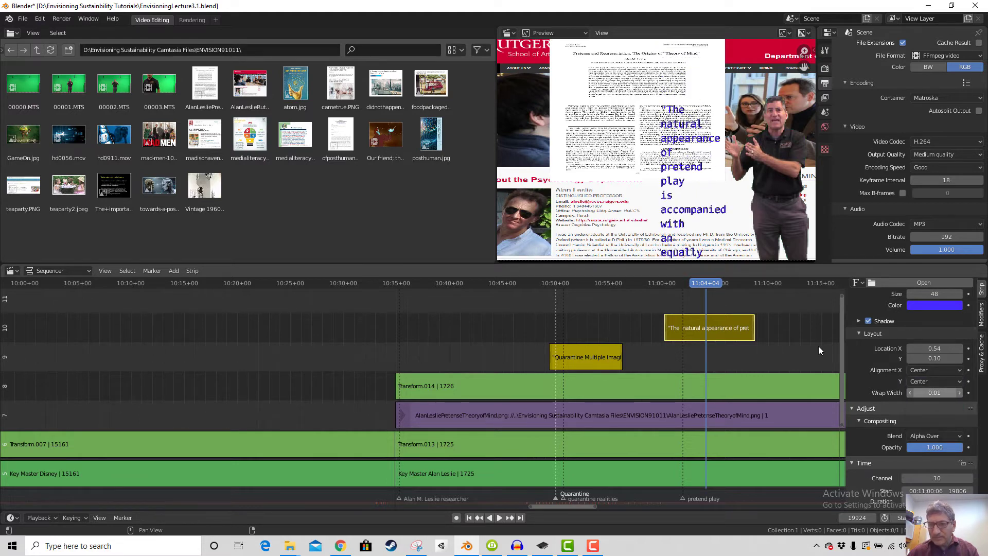
Raise the quote text in the frame by setting its Y location to 0.42
{"action": "scroll", "coordinate": [715, 239], "scroll_direction": "down", "scroll_amount": 1}
{"action": "scroll", "coordinate": [715, 239], "scroll_direction": "up", "scroll_amount": 1}
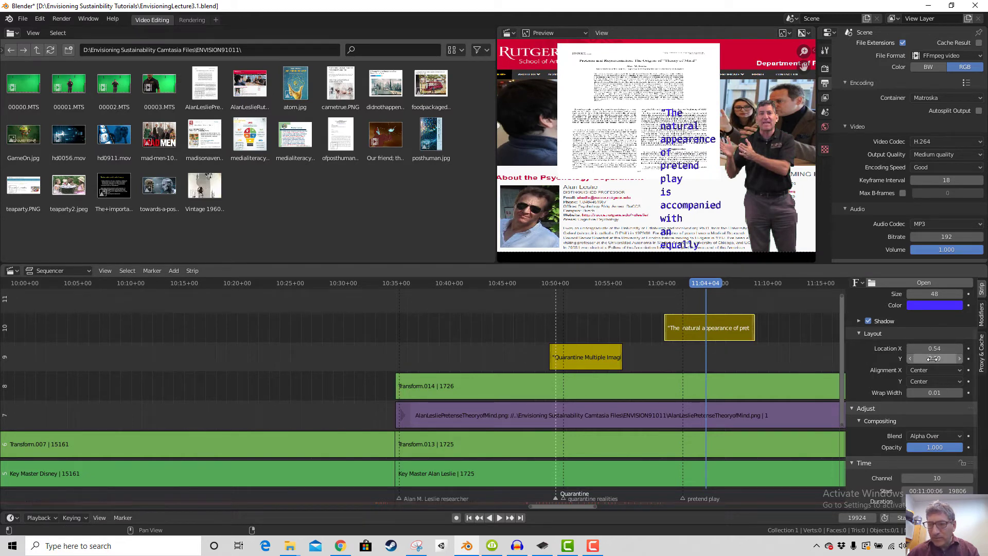
{"action": "left_click_drag", "start_coordinate": [928, 357], "coordinate": [949, 357]}
{"action": "scroll", "coordinate": [944, 415], "scroll_direction": "down", "scroll_amount": 2}
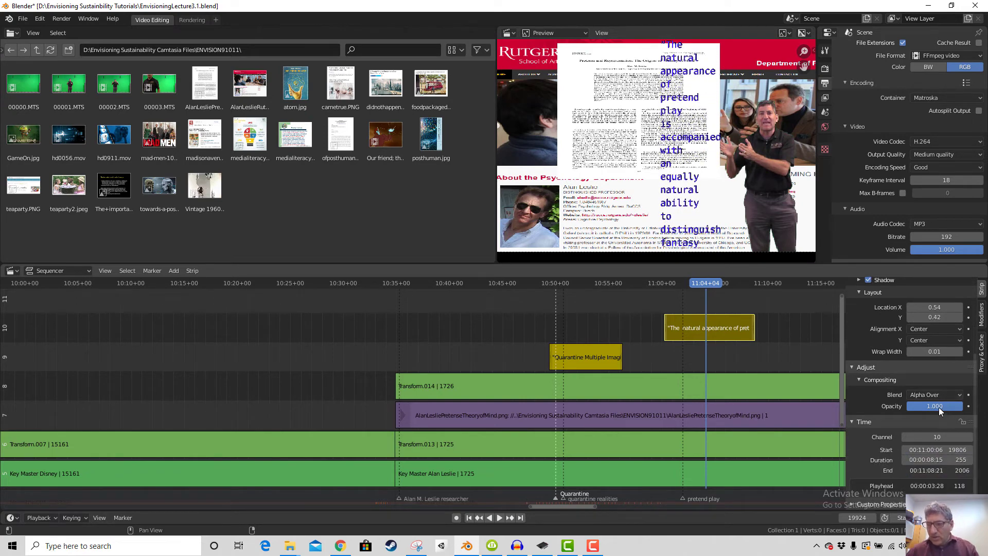
Widen the quote's lines by setting the wrap width to 0.2
{"action": "scroll", "coordinate": [936, 406], "scroll_direction": "up", "scroll_amount": 3}
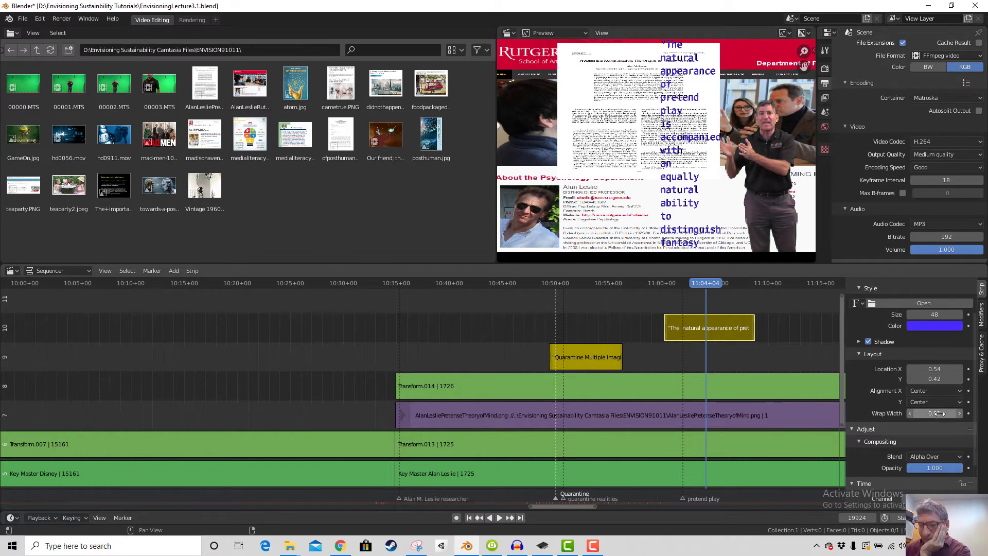
{"action": "left_click", "coordinate": [941, 411]}
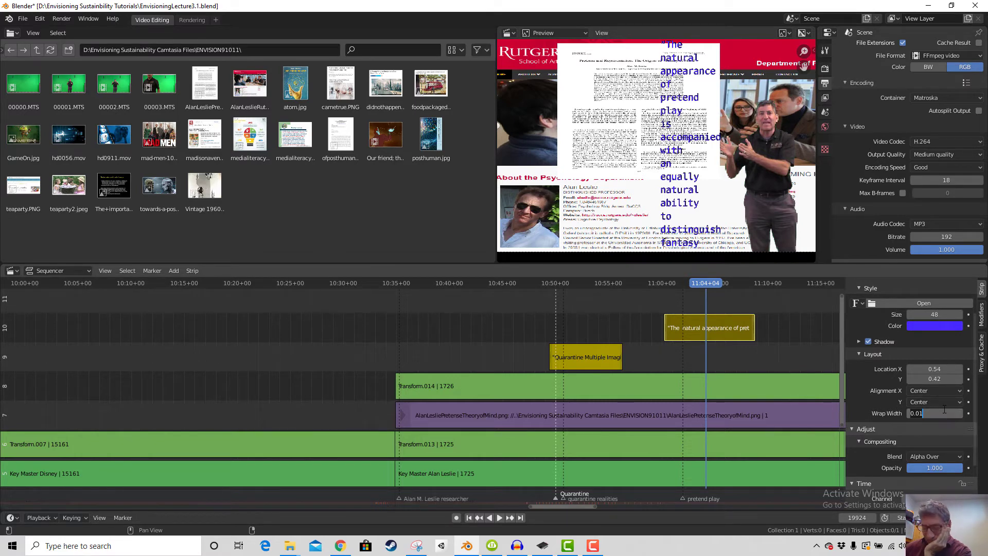
{"action": "key", "text": "BackSpace"}
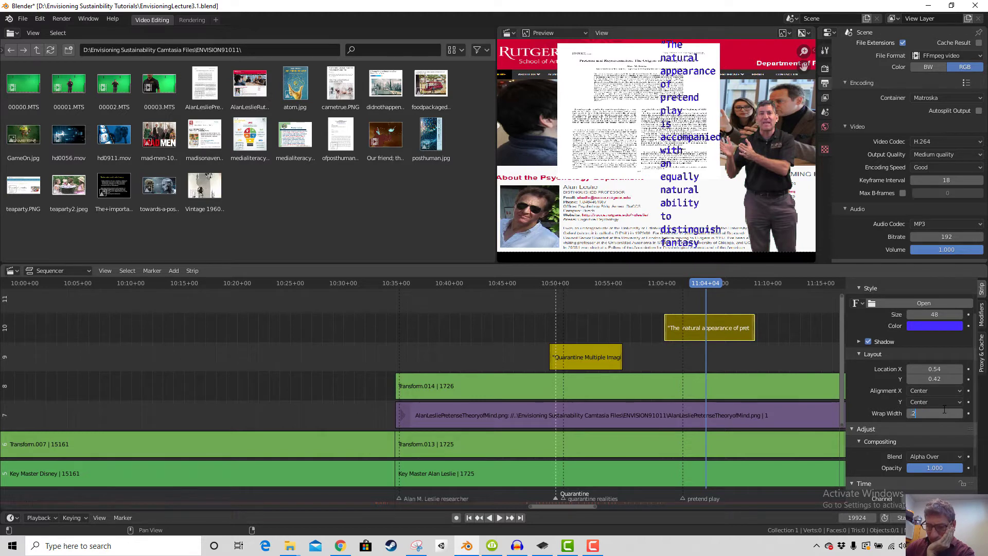
{"action": "type", "text": ".2"}
{"action": "key", "text": "Return"}
Try a wrap width of 1 for the quote text
{"action": "left_click", "coordinate": [944, 413]}
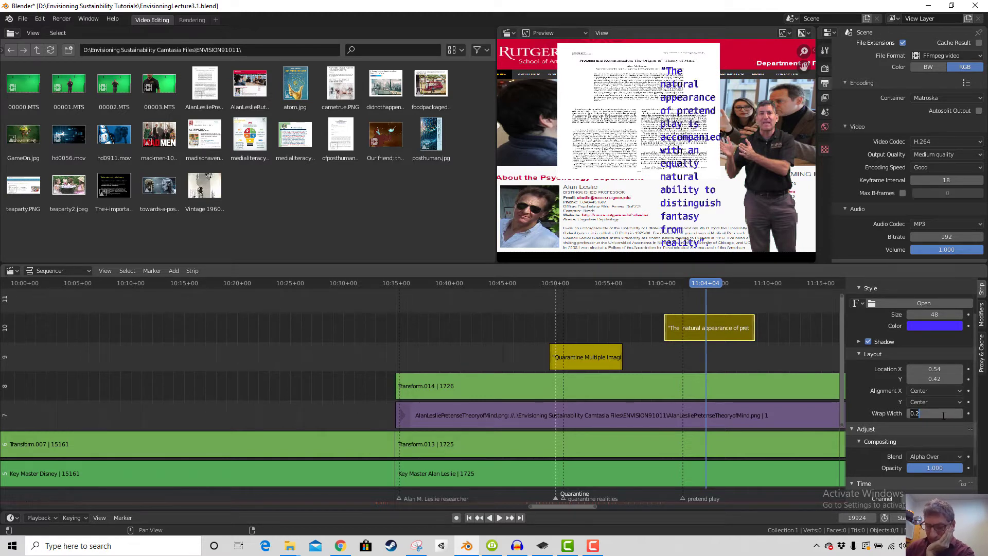
{"action": "key", "text": "BackSpace"}
{"action": "type", "text": "1"}
{"action": "key", "text": "Return"}
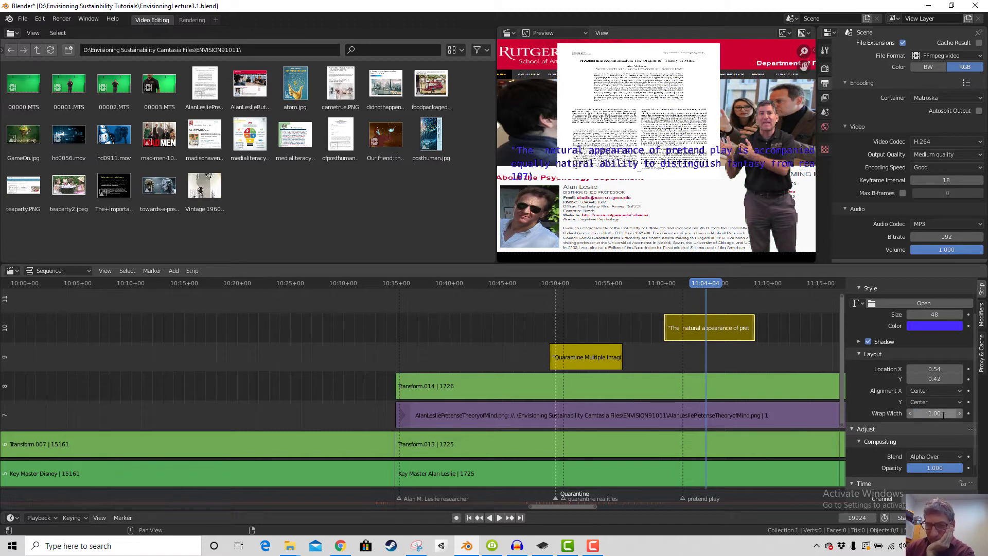
Set the quote text's wrap width to 0.5 and reposition it at location X 0.44, Y 0.24
{"action": "key", "text": "BackSpace"}
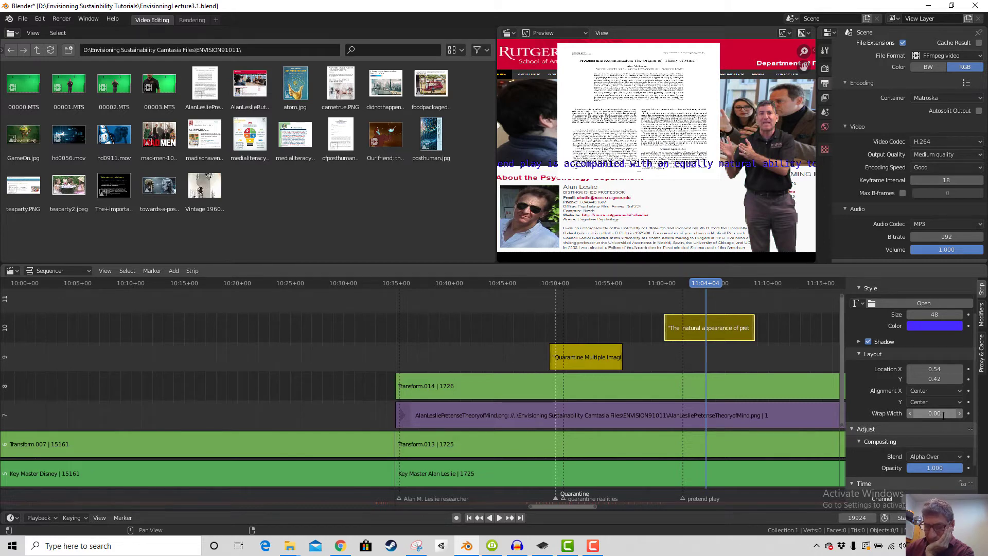
{"action": "left_click", "coordinate": [943, 415]}
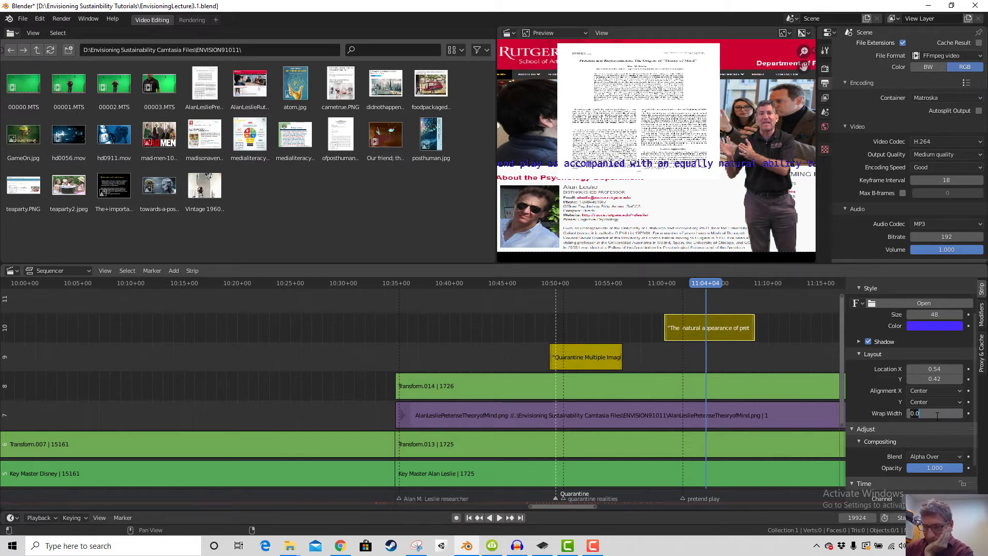
{"action": "type", "text": "0."}
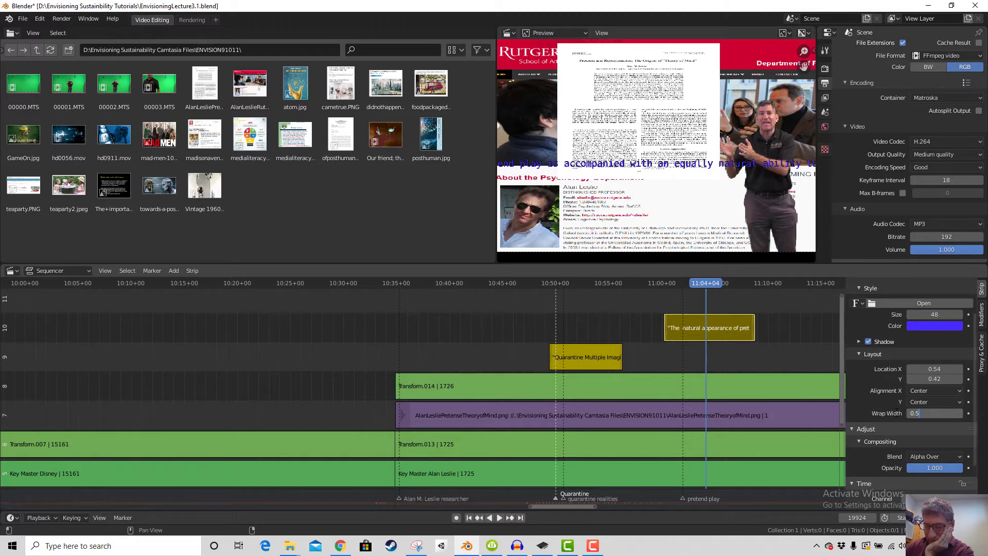
{"action": "type", "text": "5"}
{"action": "key", "text": "Return"}
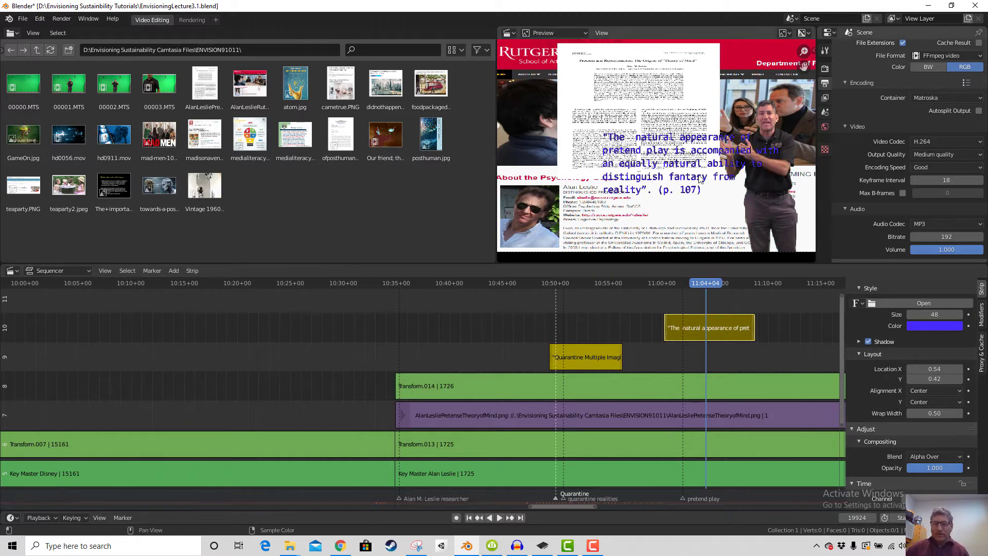
{"action": "left_click_drag", "start_coordinate": [940, 380], "coordinate": [921, 369]}
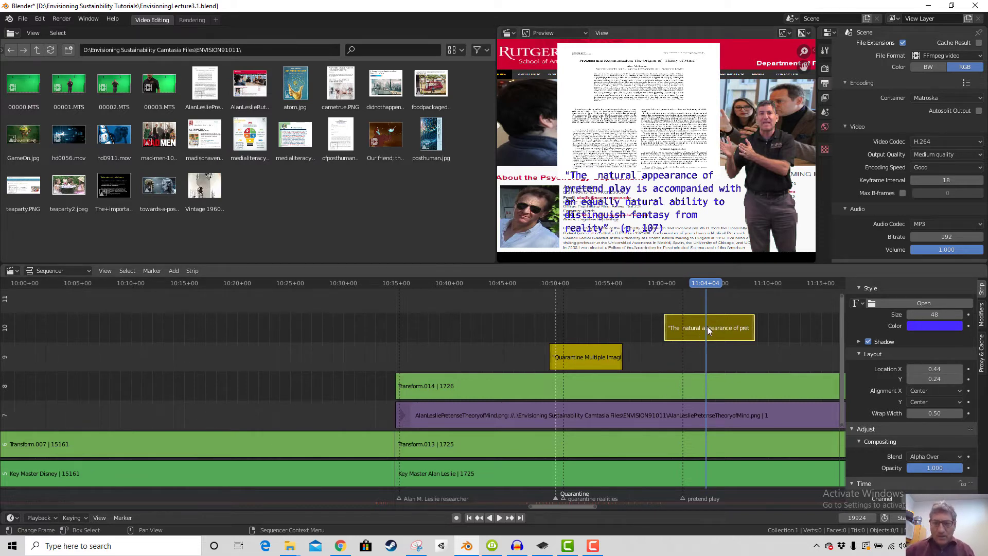
Try an adjustment layer on channel 9 beneath the quote strip, stretched from frame 19803 over about 264 frames
{"action": "left_click", "coordinate": [175, 271]}
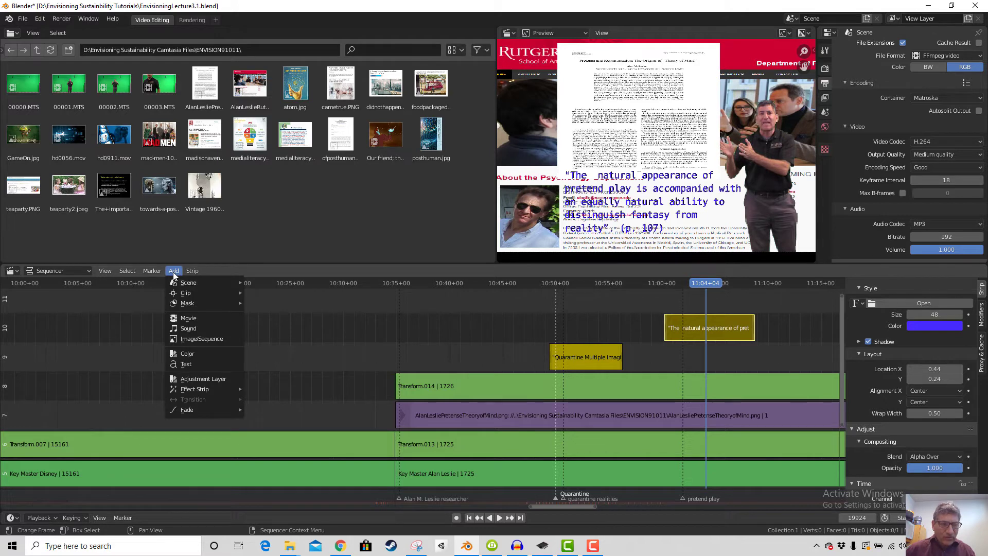
{"action": "left_click", "coordinate": [202, 378]}
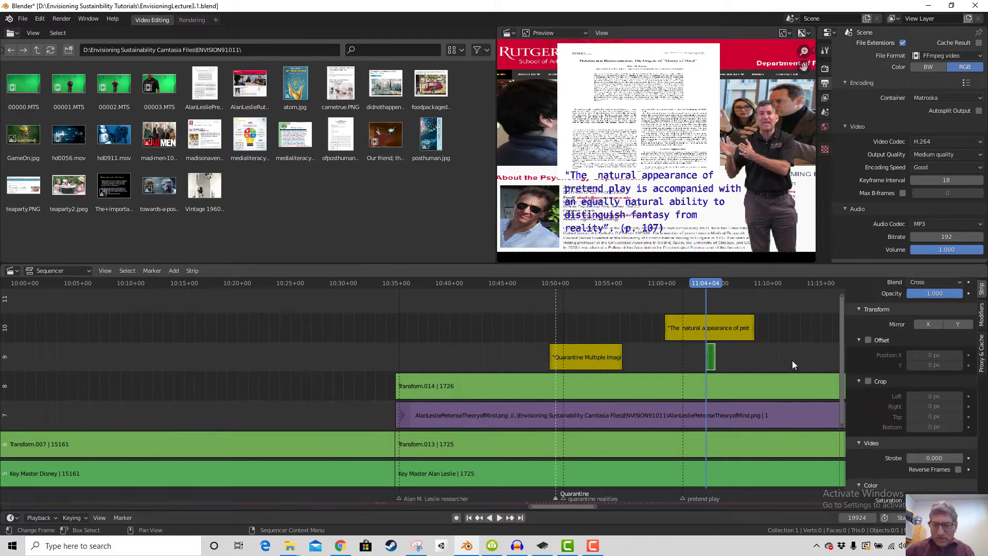
{"action": "left_click_drag", "start_coordinate": [713, 356], "coordinate": [663, 357]}
{"action": "scroll", "coordinate": [947, 351], "scroll_direction": "up", "scroll_amount": 3}
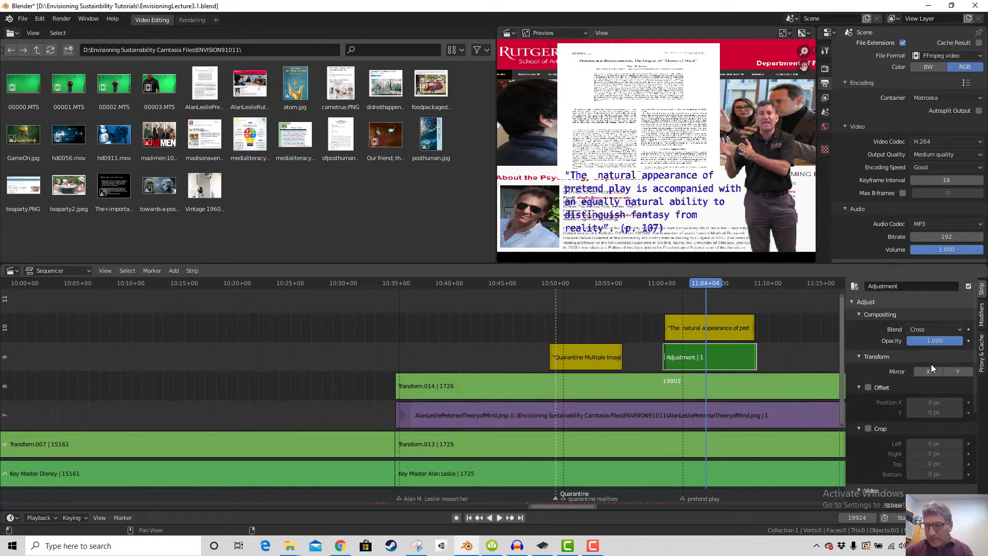
{"action": "scroll", "coordinate": [913, 357], "scroll_direction": "down", "scroll_amount": 6}
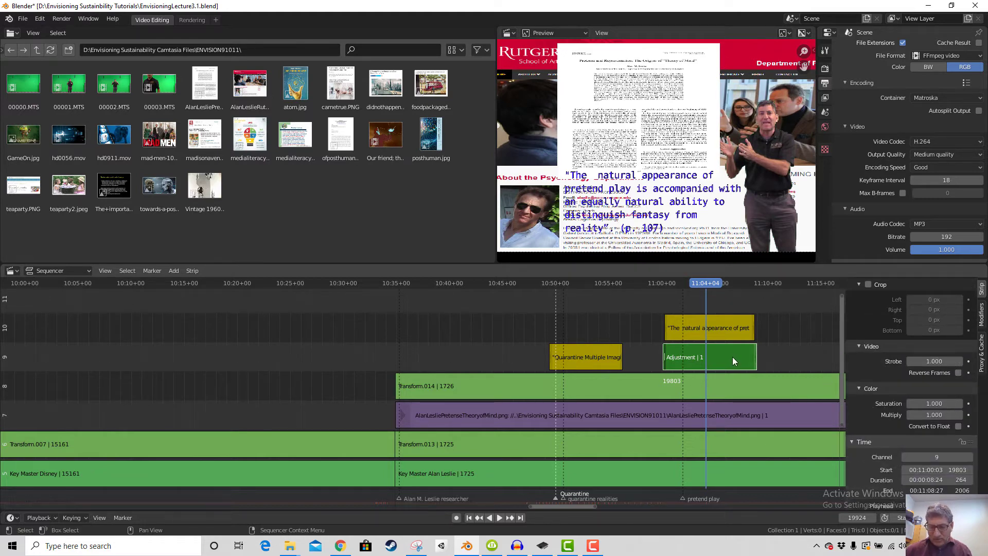
Undo the stretching and the addition of the adjustment layer
{"action": "key", "text": "ctrl+z"}
{"action": "key", "text": "ctrl+z"}
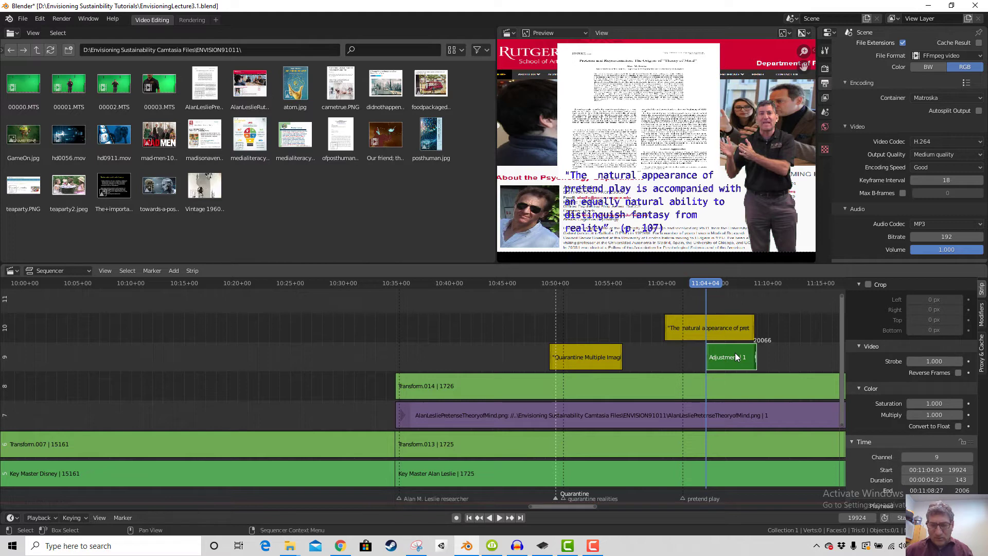
{"action": "key", "text": "ctrl+z"}
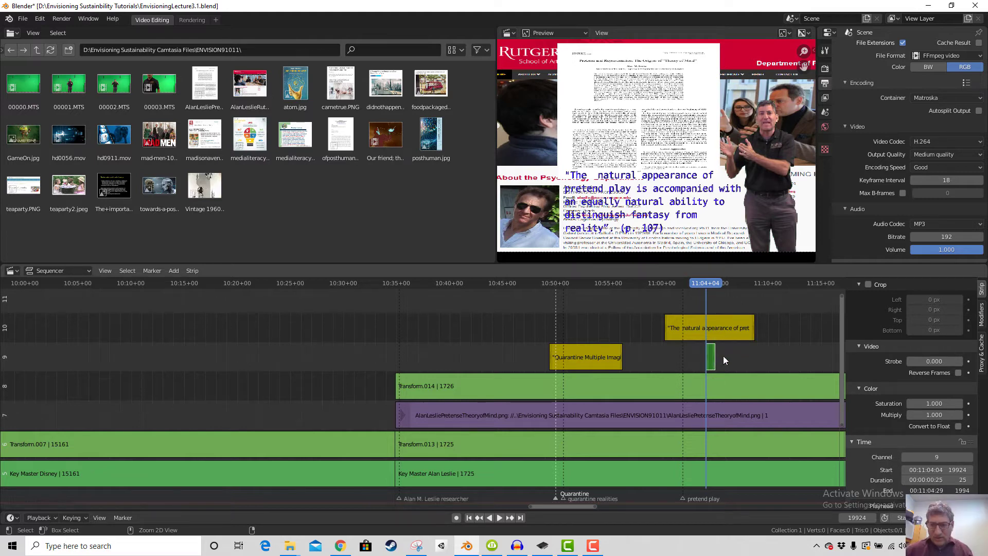
{"action": "key", "text": "ctrl+z"}
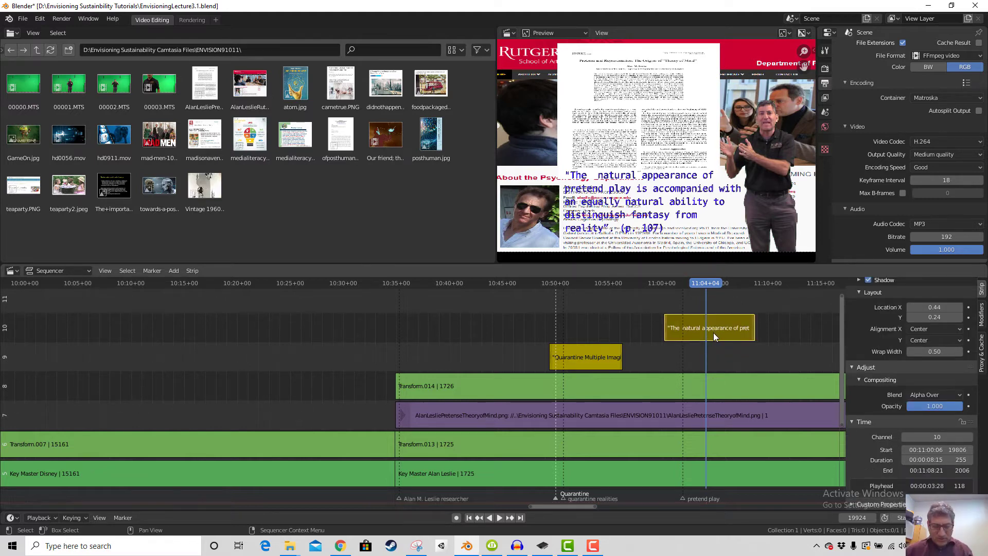
Shift the quote strip to start at frame 19824 on channel 10 and add a black color strip beneath it, about 242 frames long
{"action": "left_click_drag", "start_coordinate": [713, 332], "coordinate": [722, 361]}
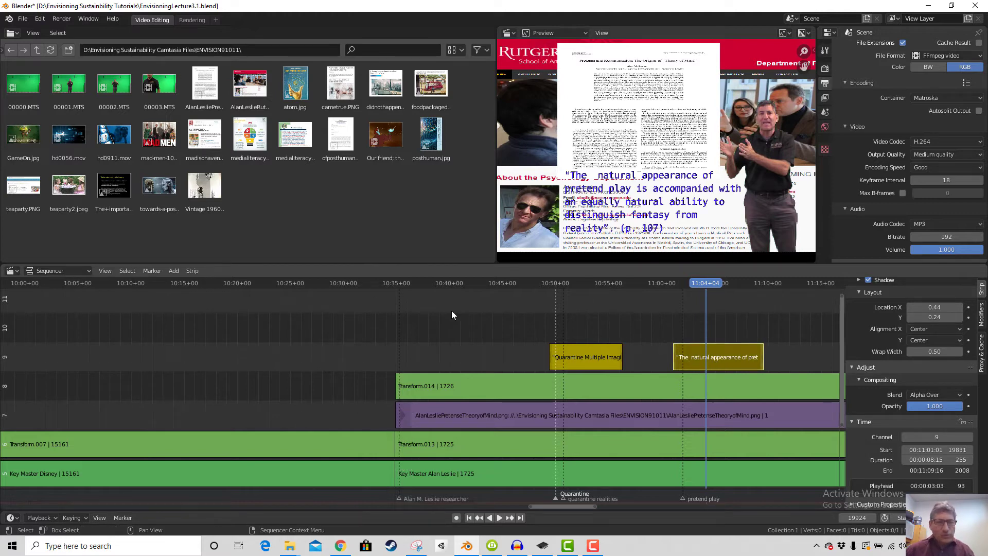
{"action": "left_click_drag", "start_coordinate": [716, 359], "coordinate": [714, 329]}
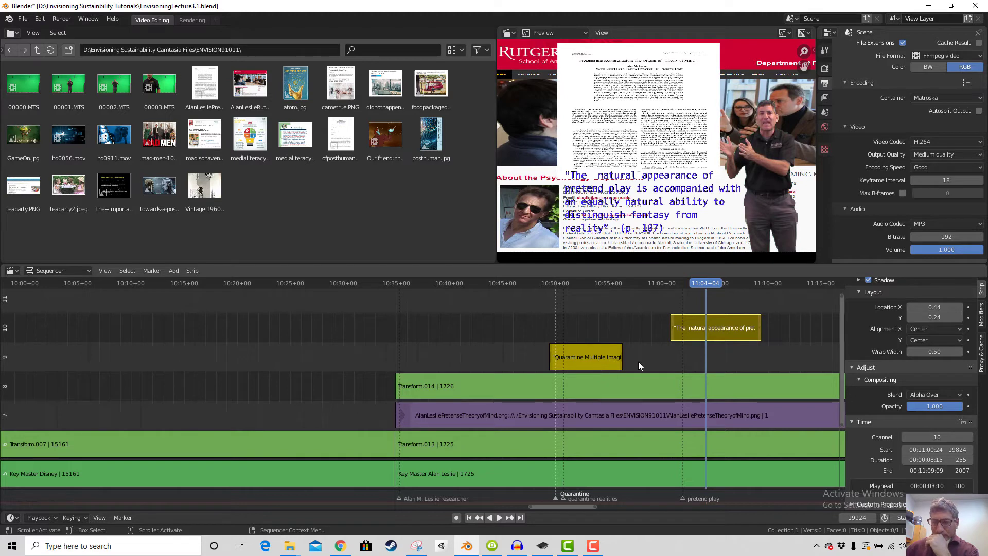
{"action": "left_click", "coordinate": [177, 272]}
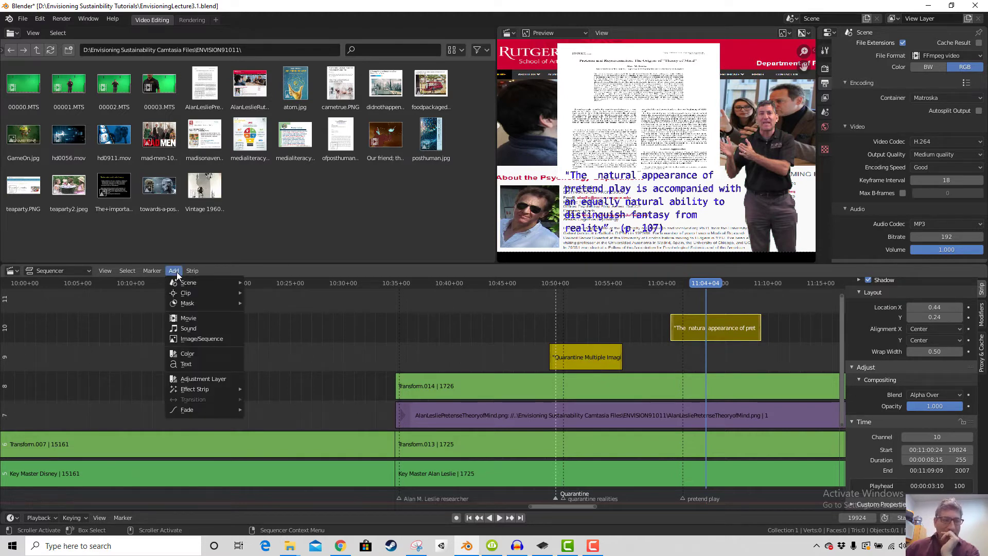
{"action": "mouse_move", "coordinate": [185, 305]}
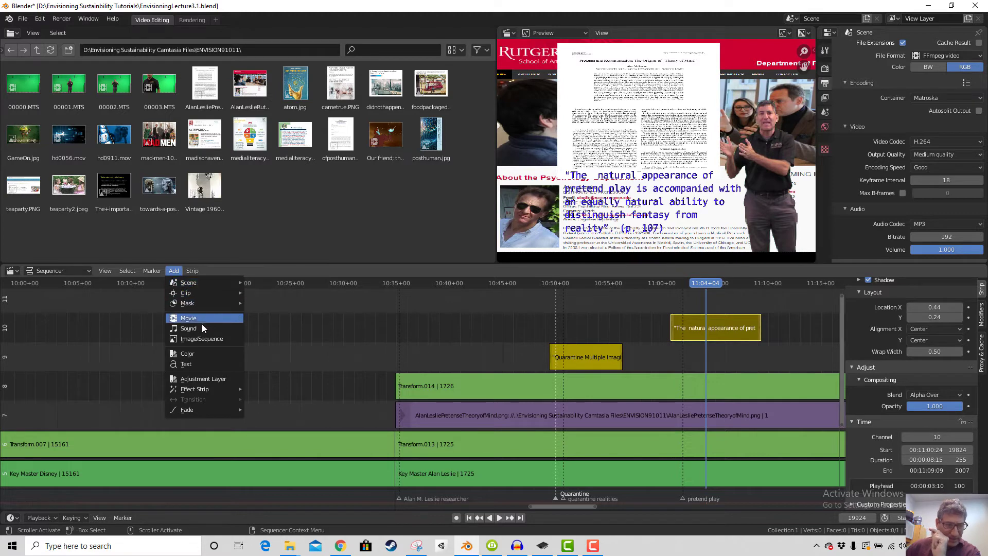
{"action": "left_click", "coordinate": [192, 355]}
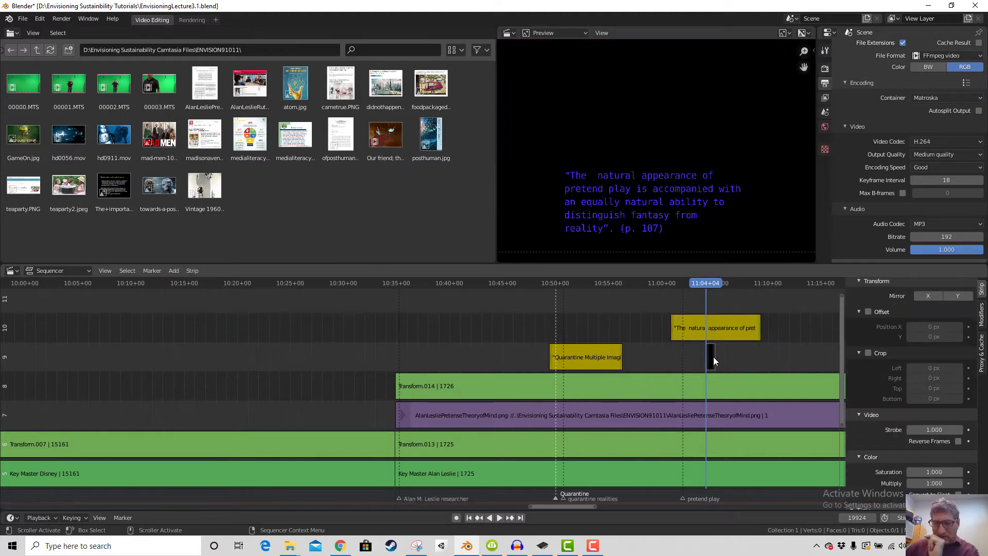
{"action": "left_click_drag", "start_coordinate": [713, 357], "coordinate": [672, 357]}
Try cropping the color strip by about 100 px left, 51 px right, 152 px top and 137 px bottom, with a 4 px X offset
{"action": "scroll", "coordinate": [936, 375], "scroll_direction": "up", "scroll_amount": 5}
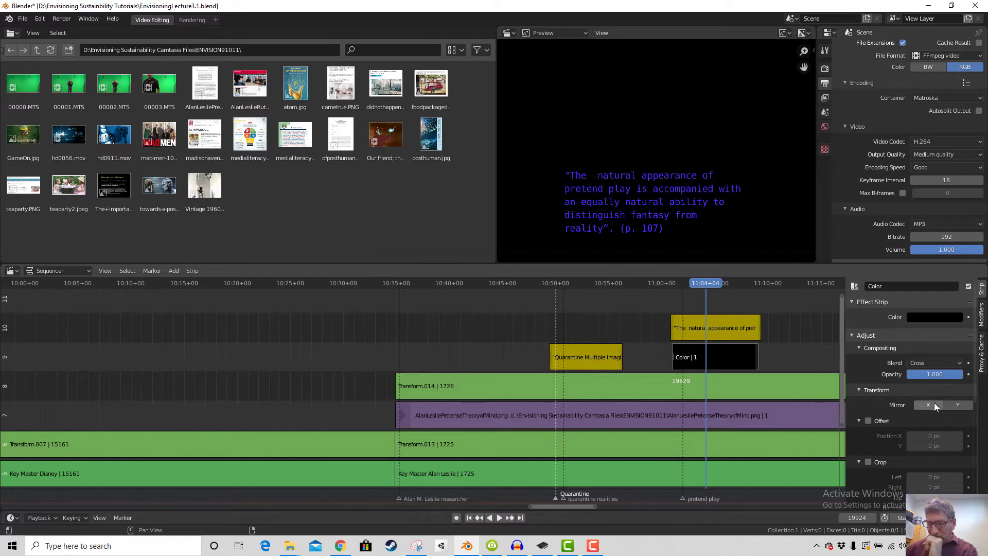
{"action": "scroll", "coordinate": [942, 415], "scroll_direction": "down", "scroll_amount": 2}
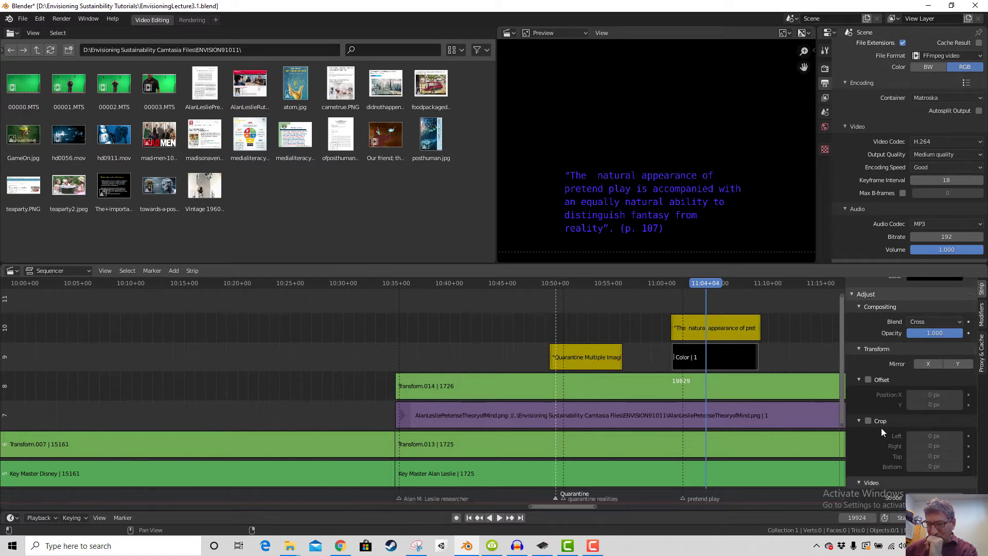
{"action": "left_click", "coordinate": [868, 421]}
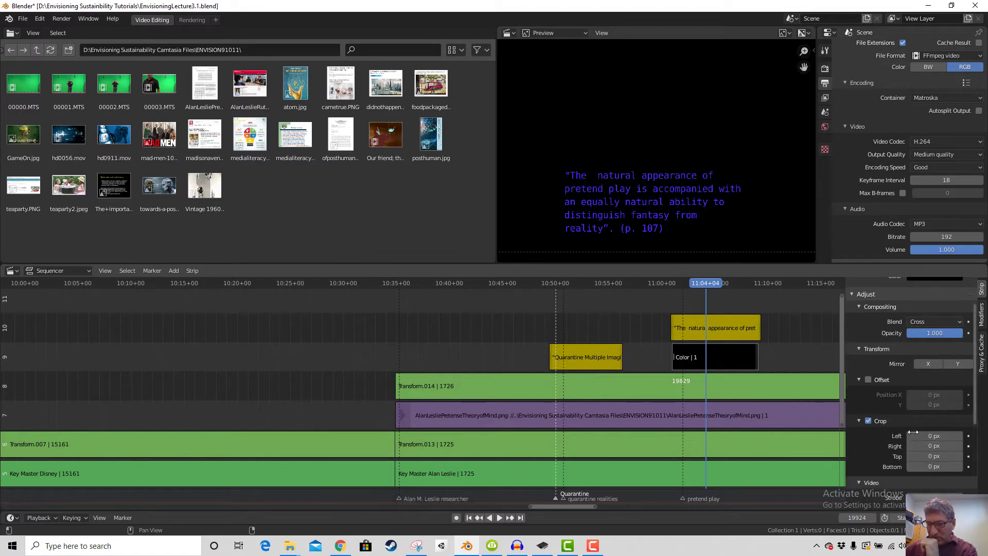
{"action": "left_click_drag", "start_coordinate": [955, 435], "coordinate": [941, 466]}
{"action": "key", "text": "Right"}
{"action": "key", "text": "Right"}
{"action": "left_click", "coordinate": [868, 420]}
{"action": "key", "text": "Right"}
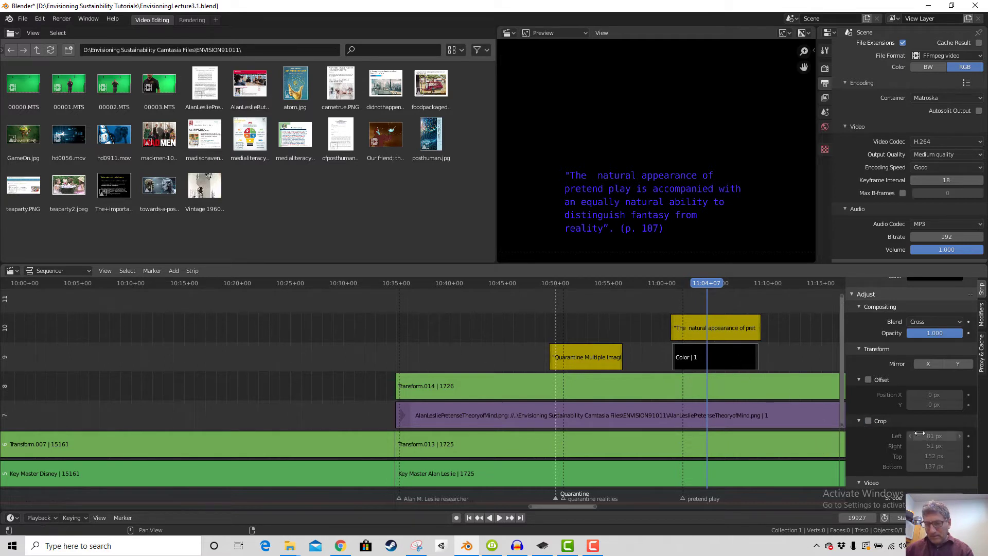
{"action": "left_click", "coordinate": [867, 420]}
{"action": "left_click_drag", "start_coordinate": [935, 436], "coordinate": [944, 435]}
{"action": "left_click", "coordinate": [868, 379]}
{"action": "left_click_drag", "start_coordinate": [934, 395], "coordinate": [939, 395]}
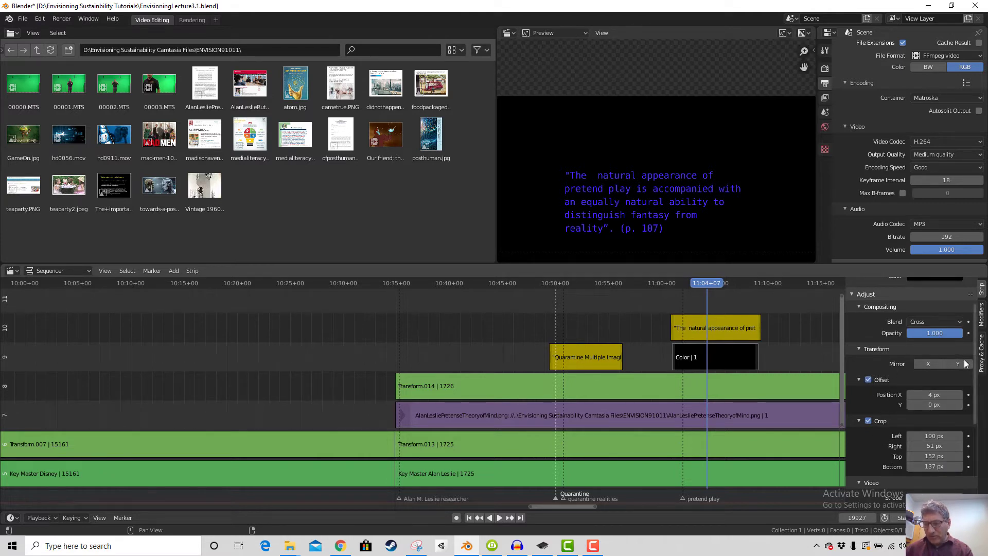
Change the color strip's blend mode to Alpha Under
{"action": "scroll", "coordinate": [923, 370], "scroll_direction": "down", "scroll_amount": 4}
{"action": "scroll", "coordinate": [937, 470], "scroll_direction": "down", "scroll_amount": 4}
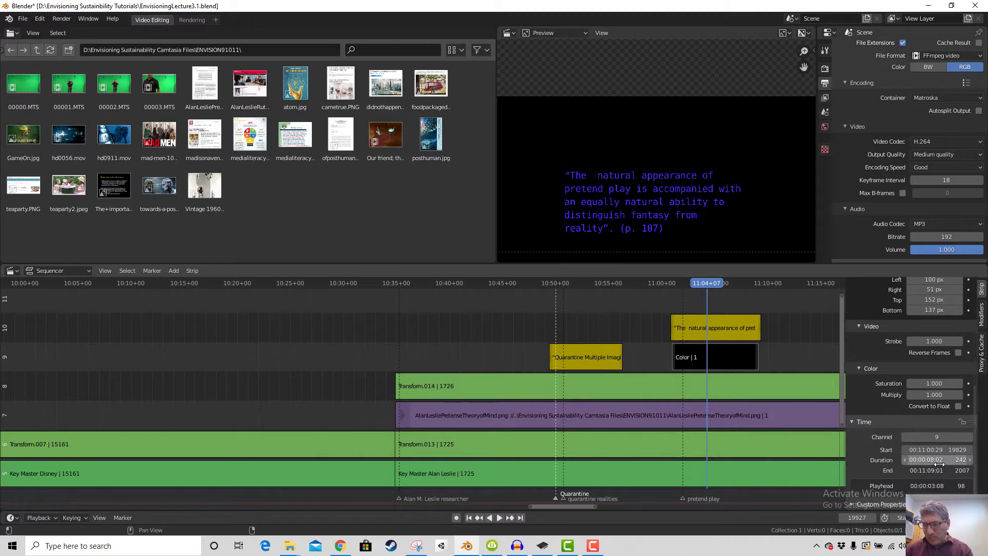
{"action": "scroll", "coordinate": [936, 461], "scroll_direction": "up", "scroll_amount": 8}
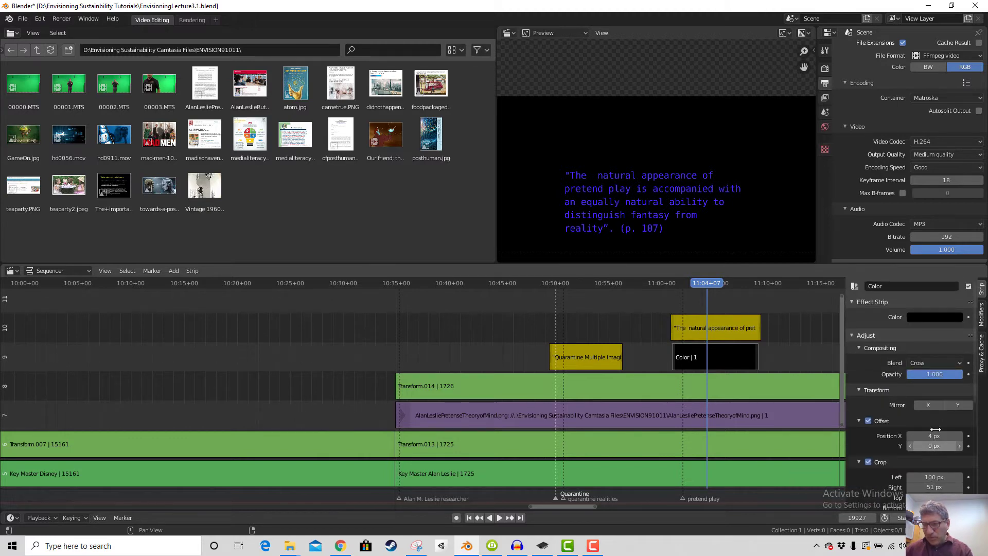
{"action": "left_click", "coordinate": [946, 362]}
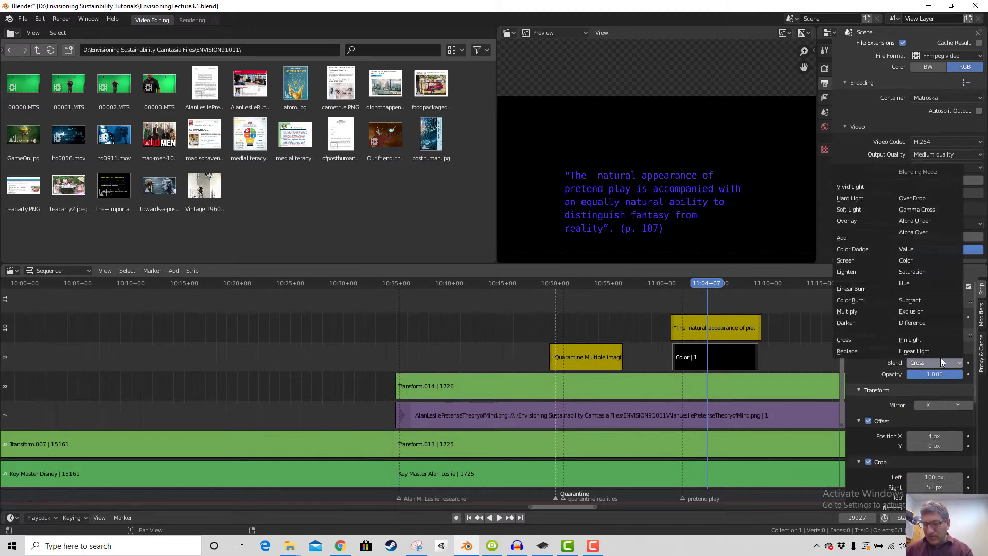
{"action": "left_click", "coordinate": [915, 220]}
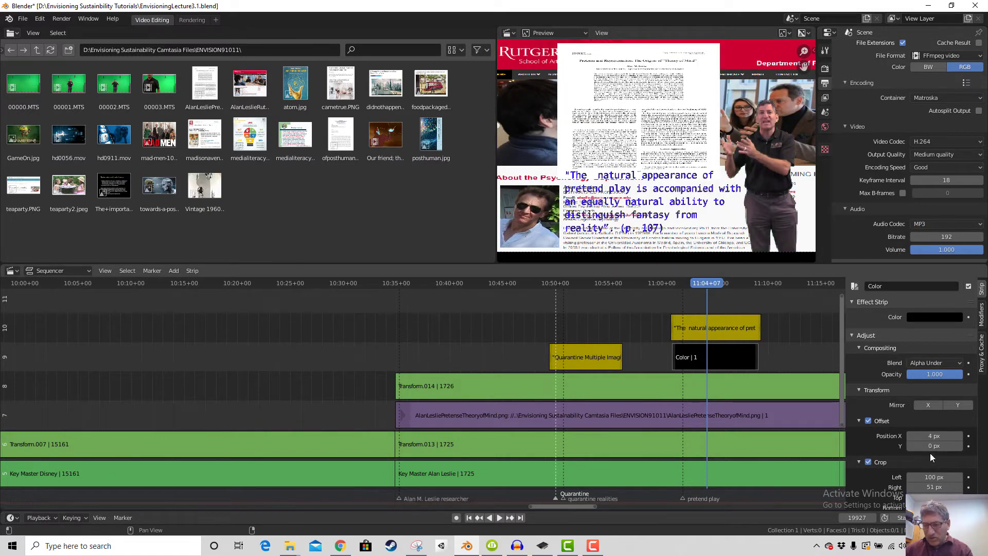
Disable the color strip's crop and offset, and nudge the playhead to frame 19928 to check the preview
{"action": "scroll", "coordinate": [929, 455], "scroll_direction": "down", "scroll_amount": 3}
{"action": "left_click", "coordinate": [868, 400]}
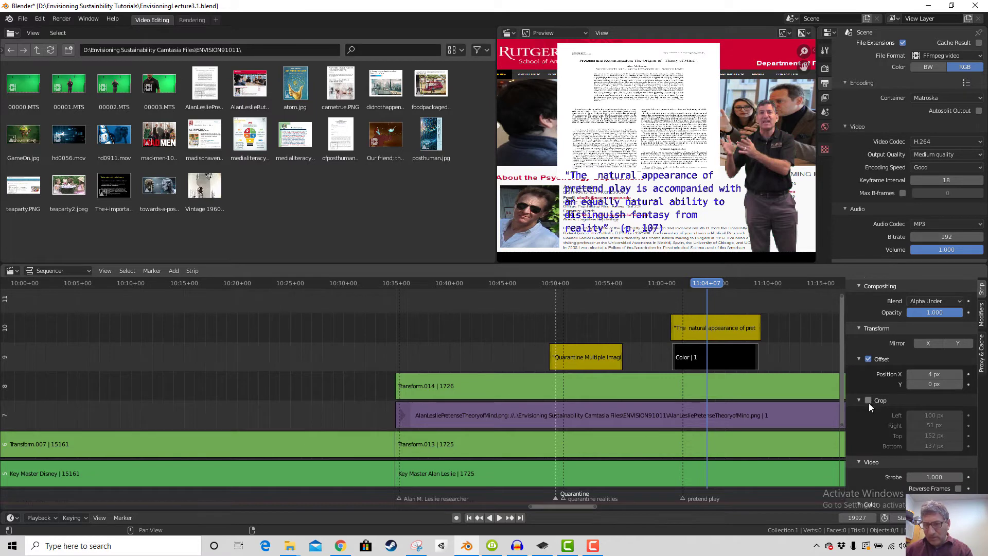
{"action": "left_click", "coordinate": [868, 359]}
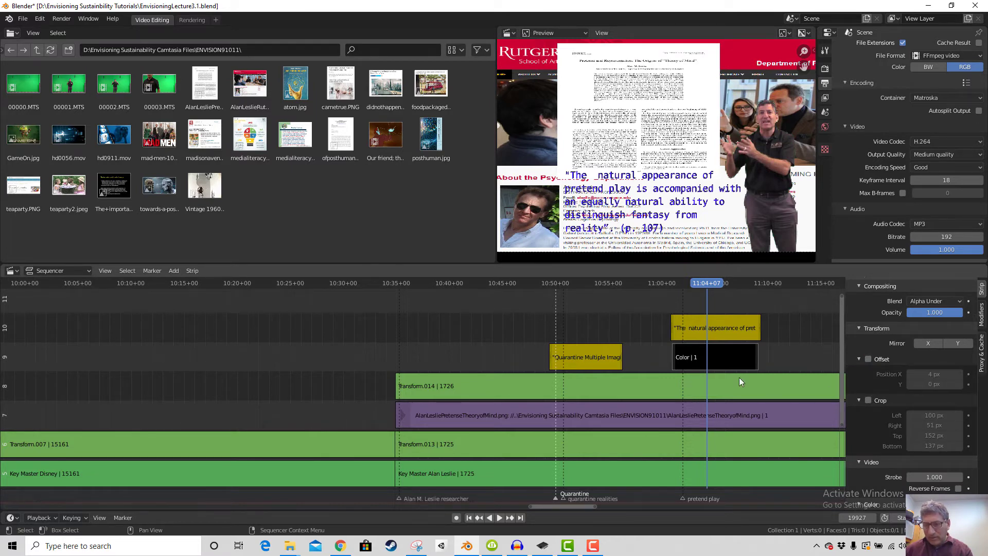
{"action": "left_click", "coordinate": [707, 283]}
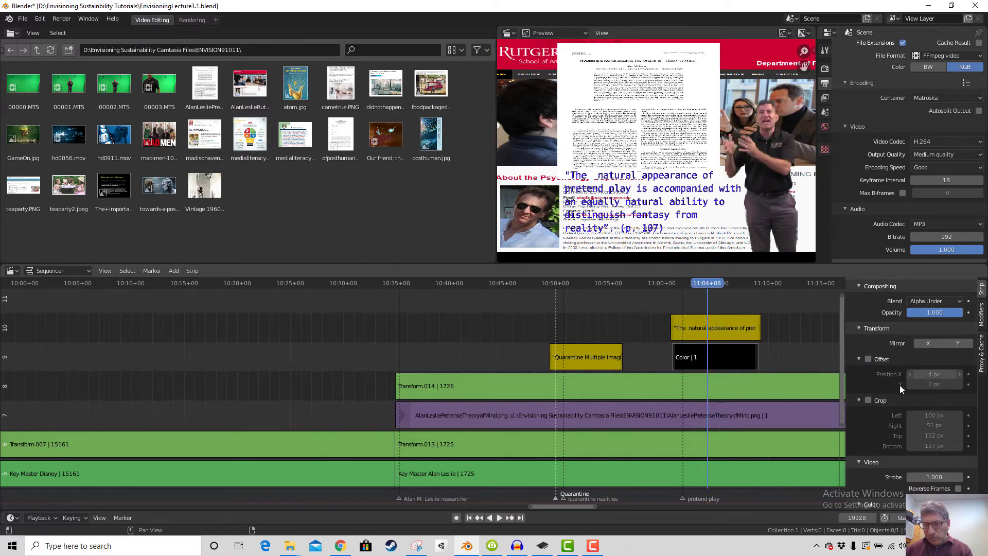
Try adjusting the color strip's opacity, and re-enable its offset with an X position of 0 px
{"action": "scroll", "coordinate": [904, 393], "scroll_direction": "up", "scroll_amount": 2}
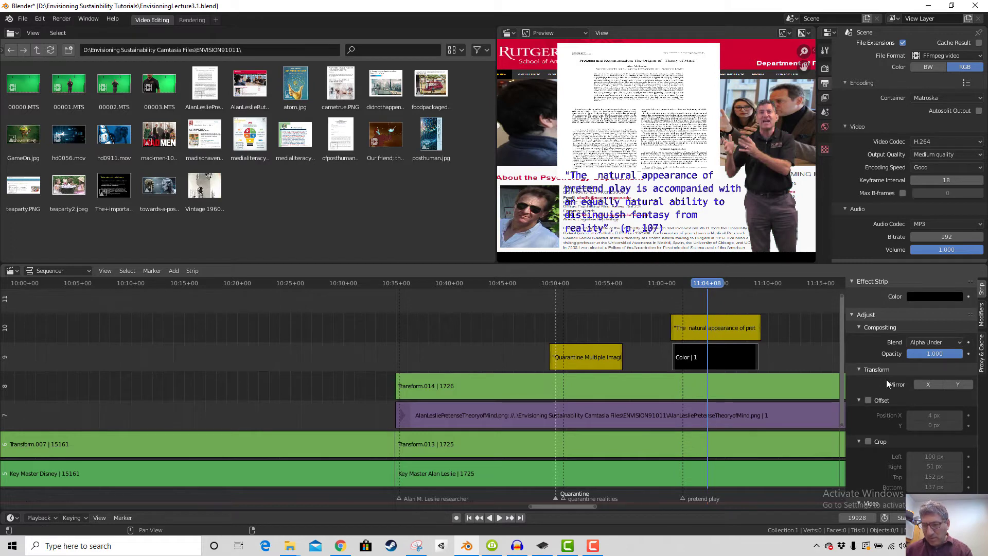
{"action": "left_click_drag", "start_coordinate": [940, 353], "coordinate": [934, 379]}
{"action": "scroll", "coordinate": [901, 409], "scroll_direction": "down", "scroll_amount": 2}
{"action": "left_click", "coordinate": [868, 359]}
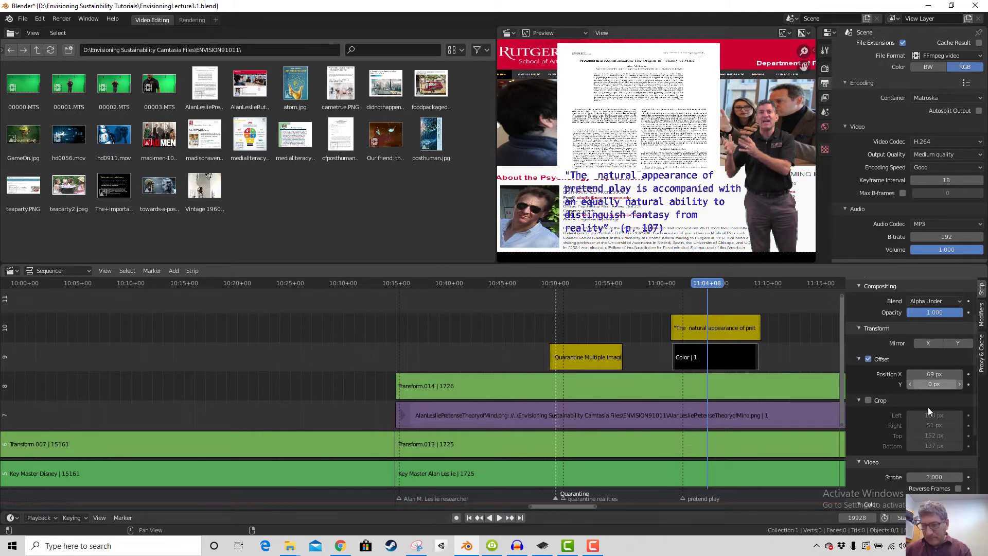
{"action": "left_click", "coordinate": [933, 374]}
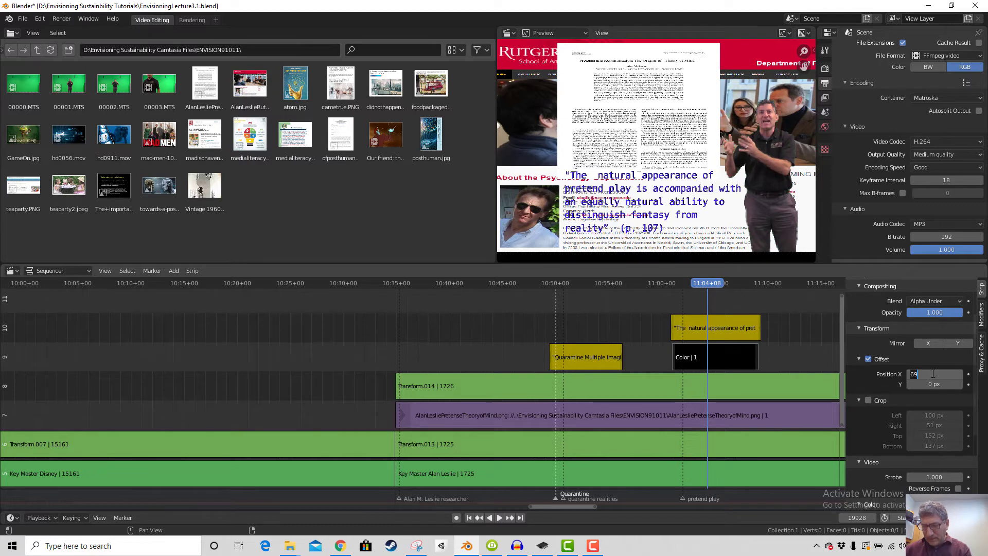
{"action": "key", "text": "Return"}
Re-enable the color strip's crop and set its left, right, top and bottom values to 0 px
{"action": "left_click", "coordinate": [931, 416]}
{"action": "left_click", "coordinate": [868, 401]}
{"action": "left_click", "coordinate": [868, 402]}
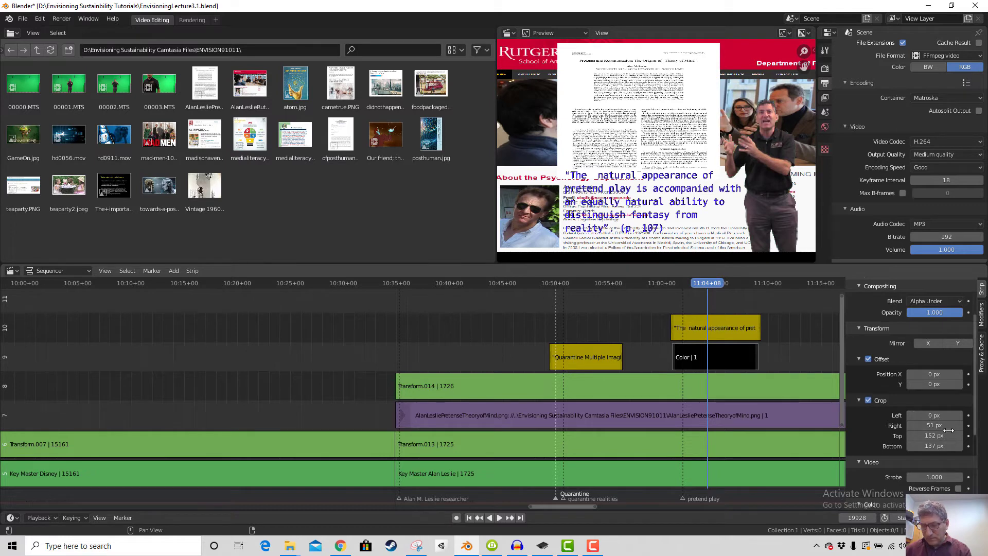
{"action": "left_click", "coordinate": [934, 425]}
{"action": "type", "text": "0"}
{"action": "key", "text": "Return"}
{"action": "left_click", "coordinate": [934, 436]}
{"action": "type", "text": "0"}
{"action": "key", "text": "Return"}
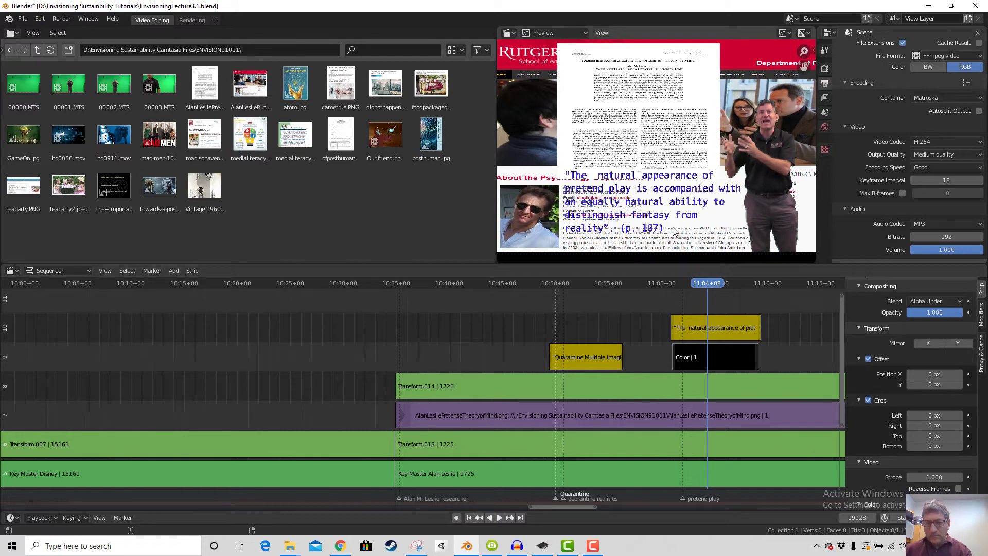
Try the quote text strip in channel 9, and return it to channel 10 directly above the color strip
{"action": "left_click_drag", "start_coordinate": [706, 329], "coordinate": [707, 351]}
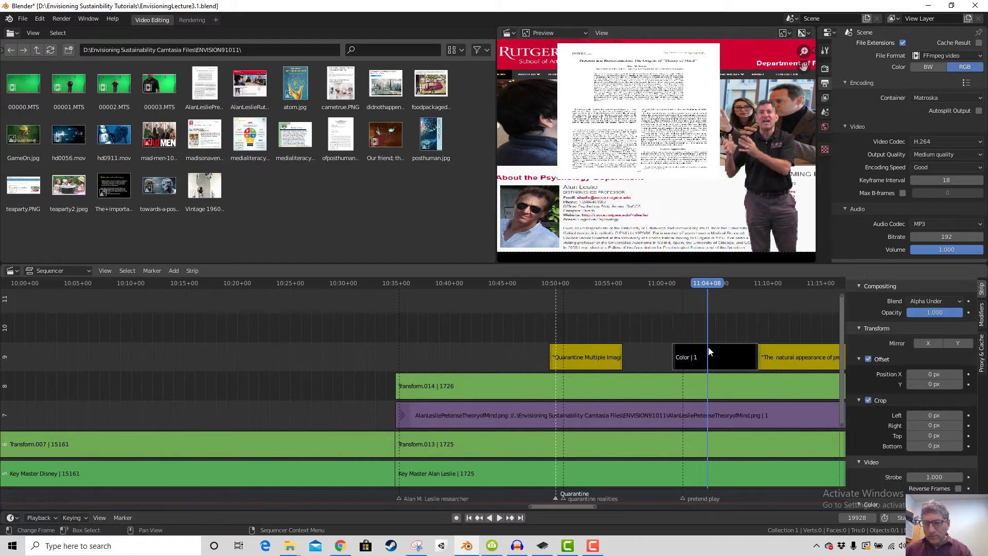
{"action": "left_click", "coordinate": [659, 344]}
{"action": "scroll", "coordinate": [764, 363], "scroll_direction": "up", "scroll_amount": 4}
{"action": "scroll", "coordinate": [744, 358], "scroll_direction": "down", "scroll_amount": 6}
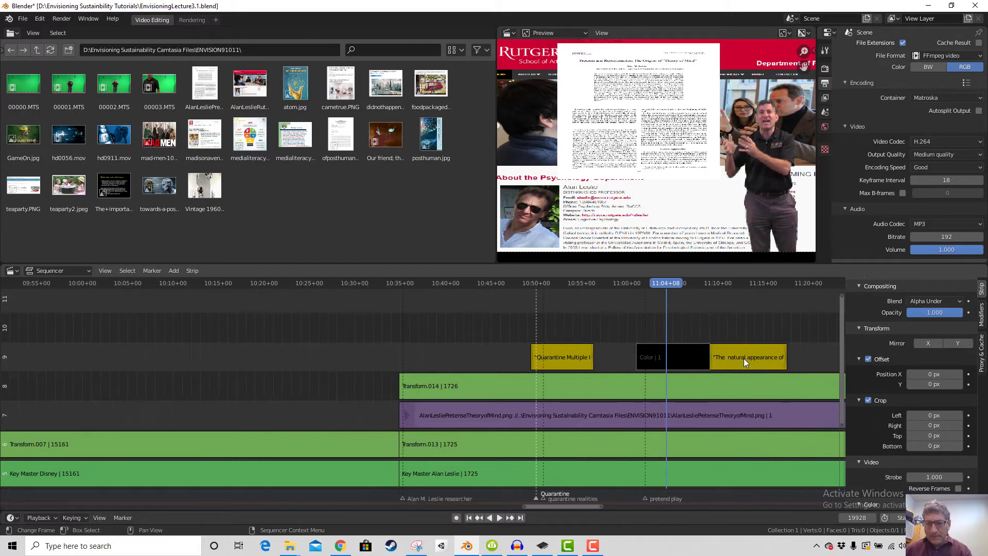
{"action": "left_click", "coordinate": [743, 357]}
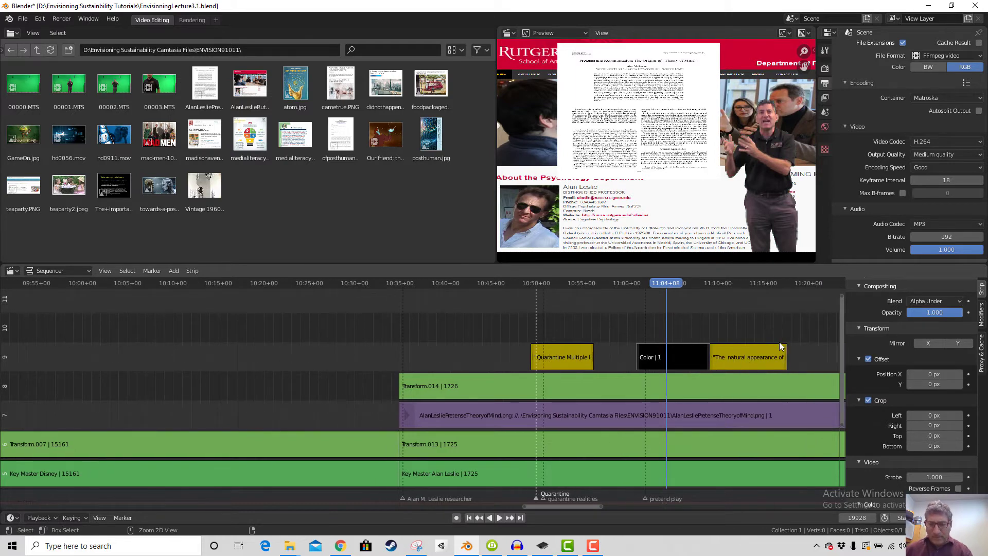
{"action": "left_click", "coordinate": [752, 351]}
{"action": "left_click_drag", "start_coordinate": [755, 358], "coordinate": [672, 323]}
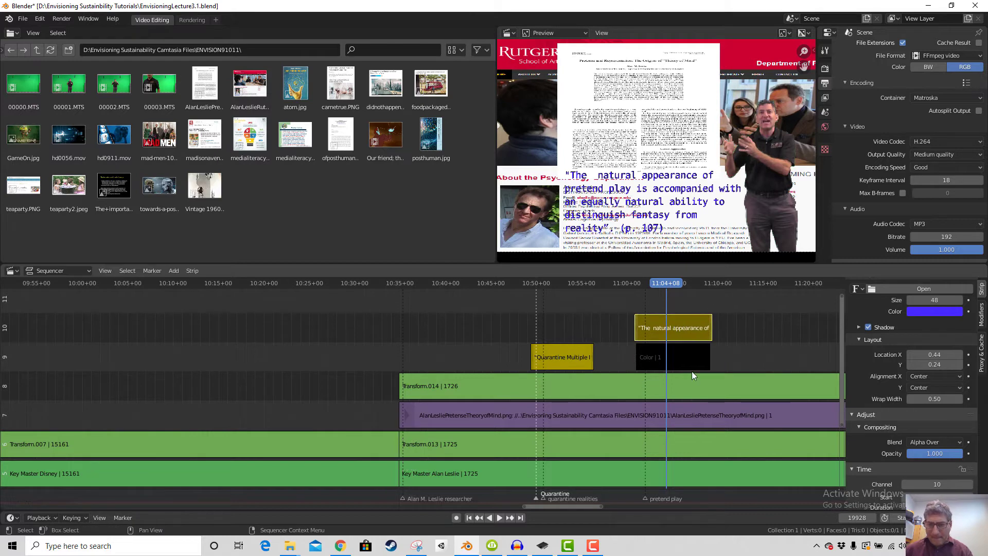
{"action": "scroll", "coordinate": [920, 372], "scroll_direction": "up", "scroll_amount": 3}
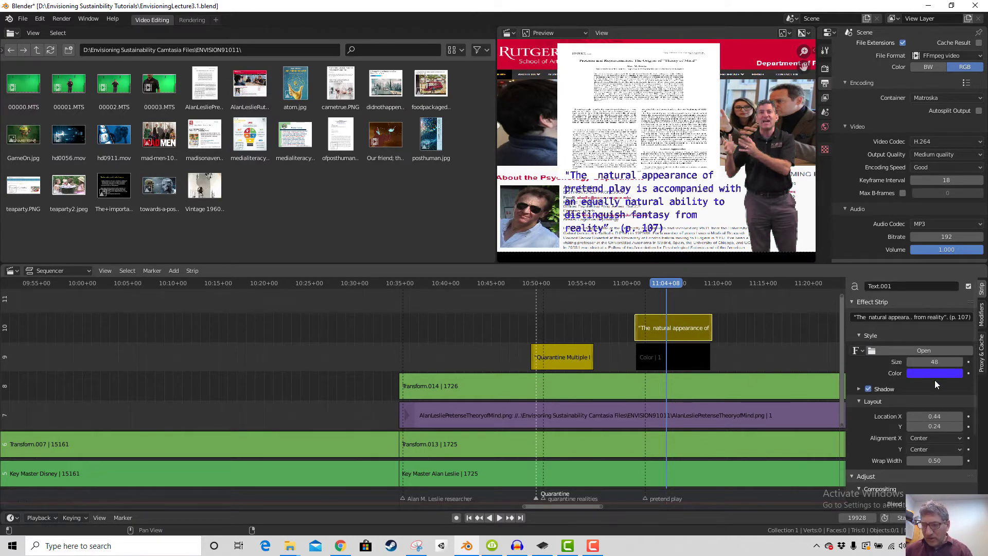
{"action": "scroll", "coordinate": [934, 379], "scroll_direction": "down", "scroll_amount": 5}
Try the Replace and Alpha Over blend modes on the color strip
{"action": "left_click", "coordinate": [683, 359]}
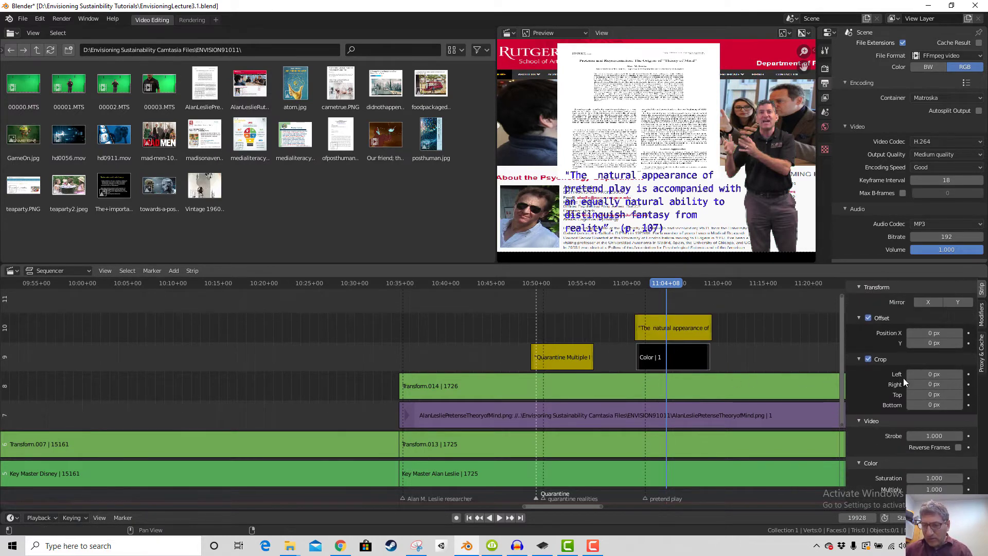
{"action": "scroll", "coordinate": [941, 372], "scroll_direction": "up", "scroll_amount": 8}
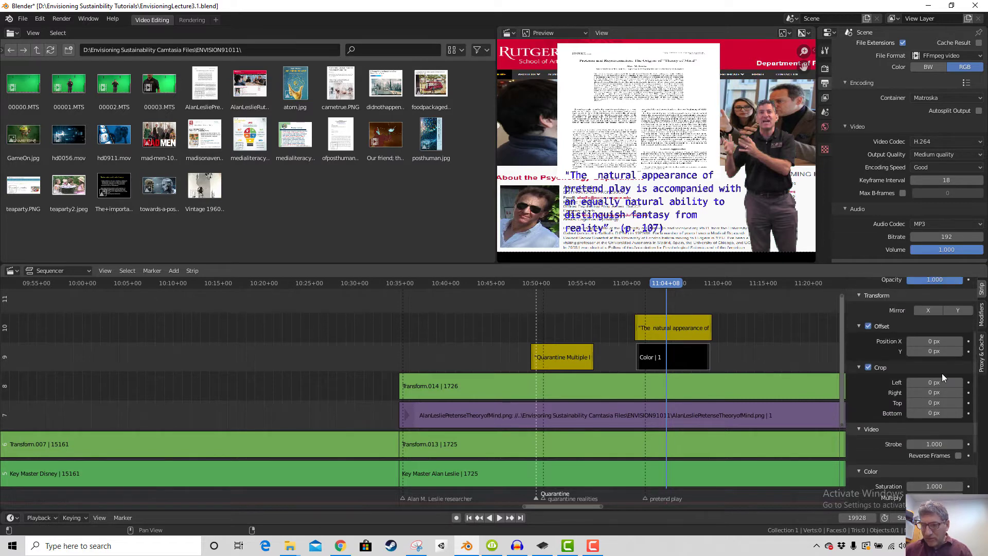
{"action": "left_click", "coordinate": [942, 361]}
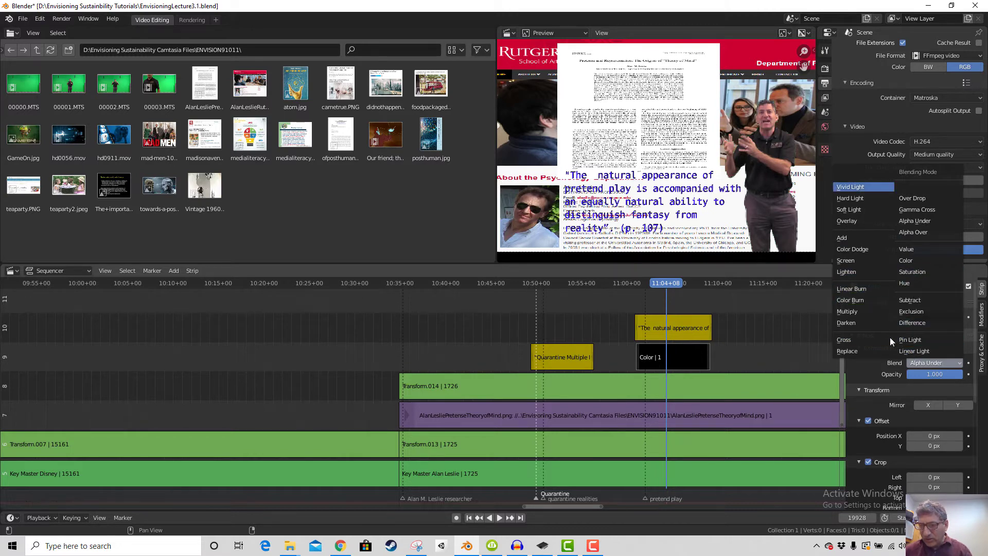
{"action": "left_click", "coordinate": [857, 351]}
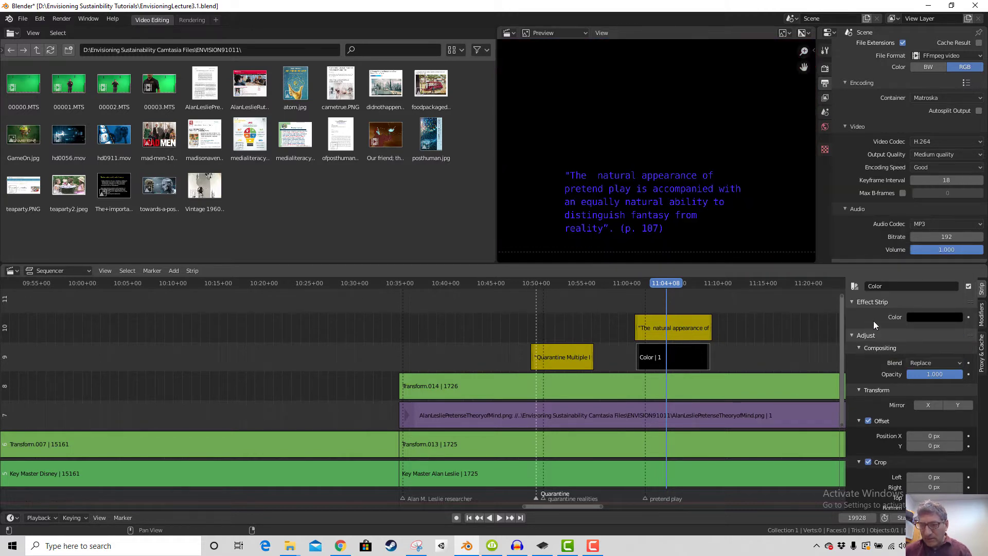
{"action": "left_click", "coordinate": [932, 363]}
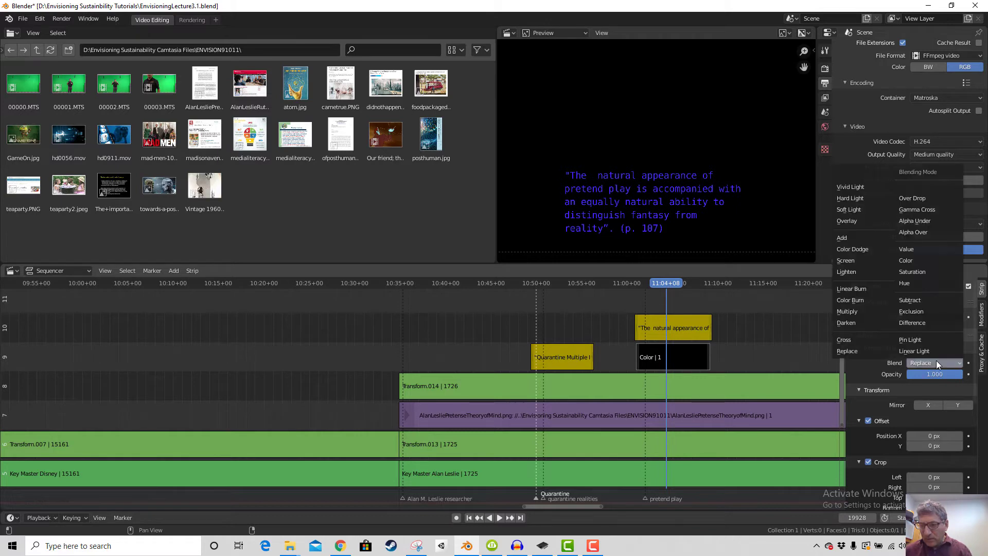
{"action": "left_click", "coordinate": [912, 232]}
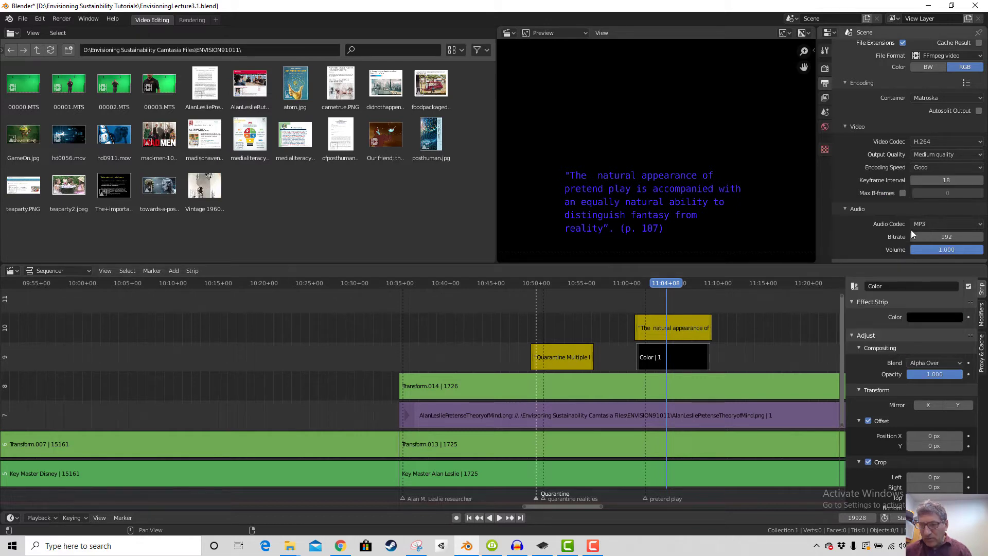
Try the Alpha Under and Add blend modes on the color strip, and open its color picker
{"action": "left_click", "coordinate": [943, 362]}
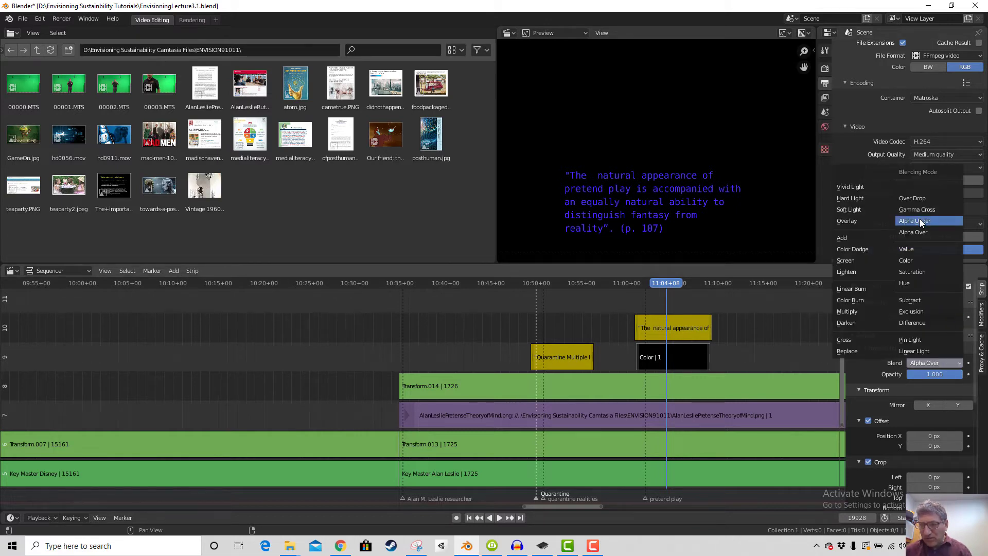
{"action": "left_click", "coordinate": [919, 218]}
{"action": "left_click", "coordinate": [931, 362]}
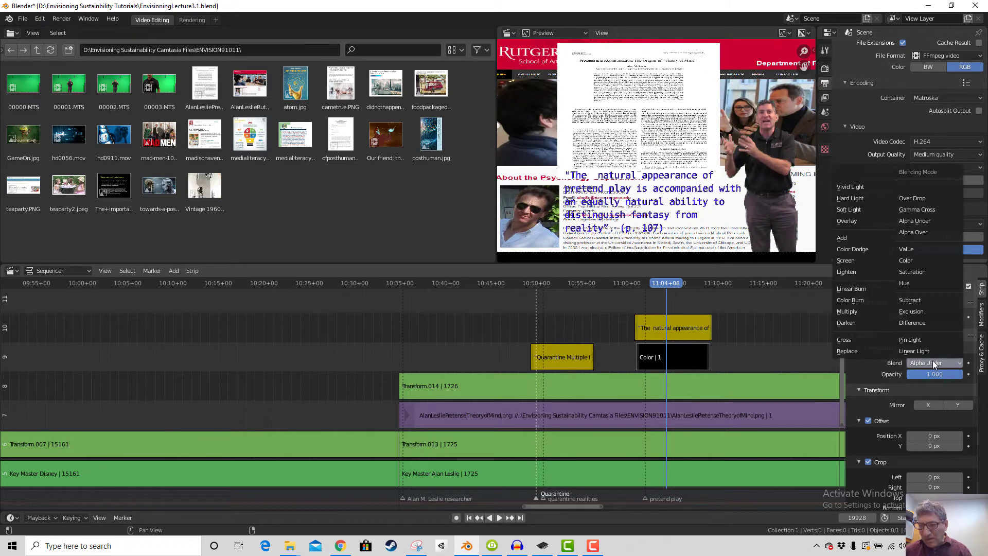
{"action": "left_click", "coordinate": [845, 240]}
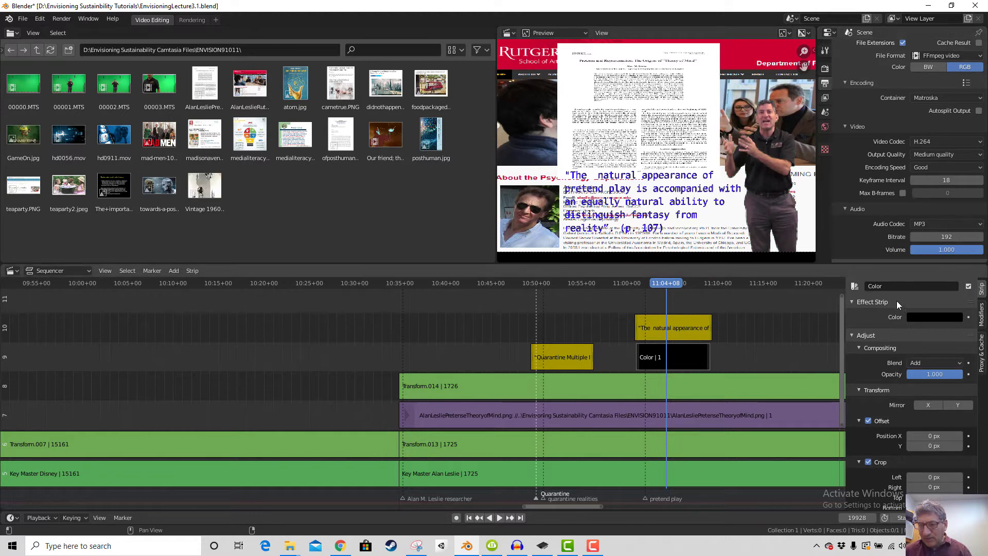
{"action": "left_click", "coordinate": [933, 319]}
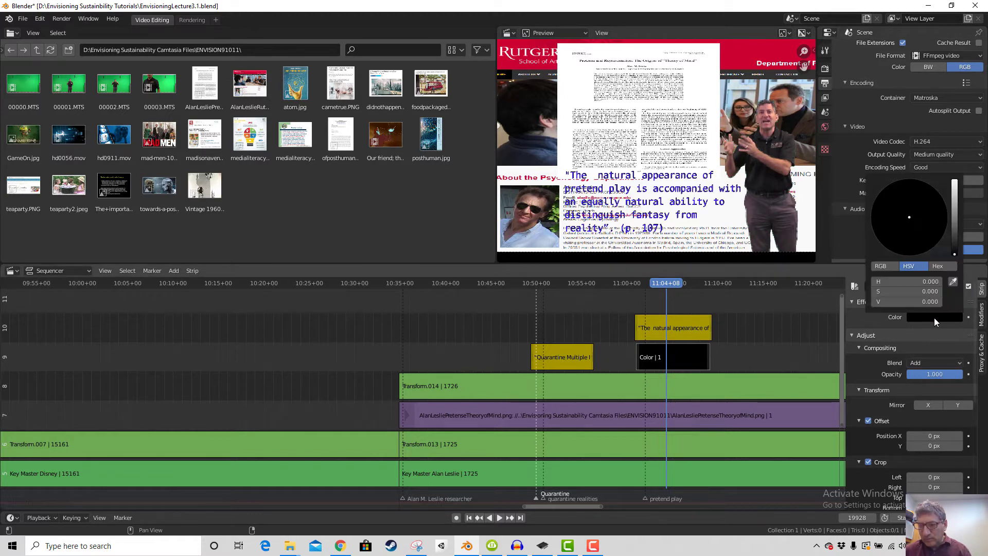
Set the color strip to Alpha Over with an X offset of 6 px and a left crop of 215 px
{"action": "left_click", "coordinate": [932, 360]}
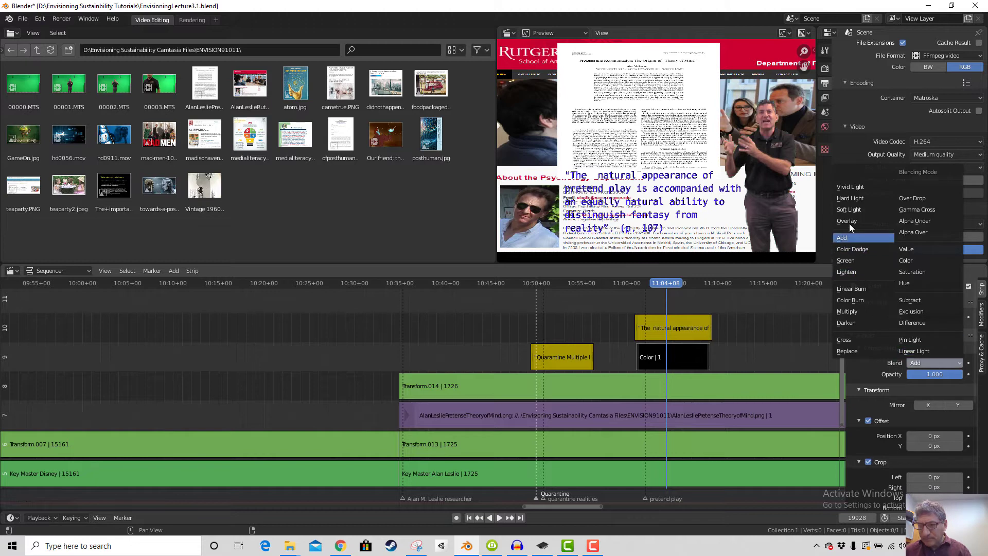
{"action": "left_click", "coordinate": [918, 233]}
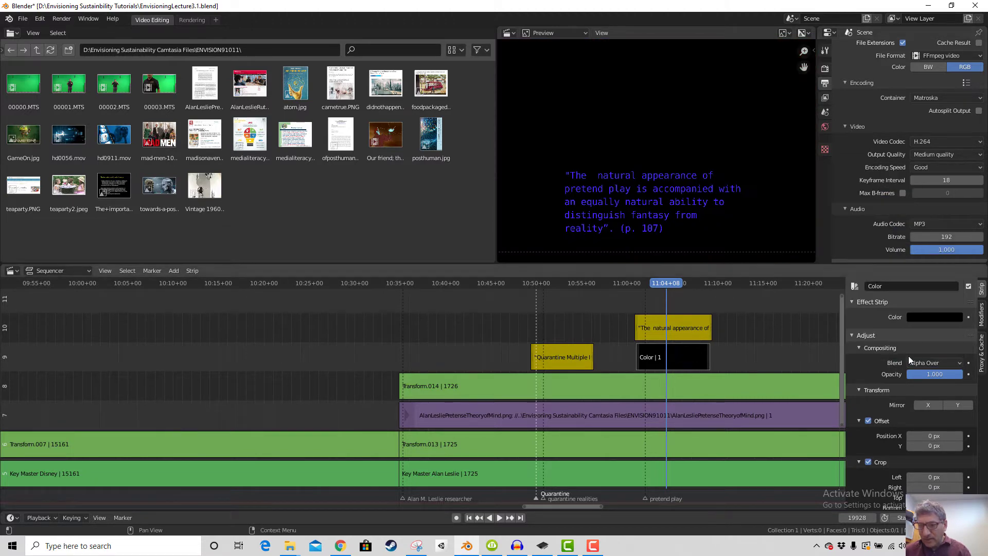
{"action": "left_click_drag", "start_coordinate": [911, 435], "coordinate": [923, 436]}
{"action": "mouse_move", "coordinate": [926, 477]}
{"action": "left_mouse_down"}
{"action": "mouse_move", "coordinate": [960, 477]}
{"action": "mouse_move", "coordinate": [939, 477]}
{"action": "left_mouse_up"}
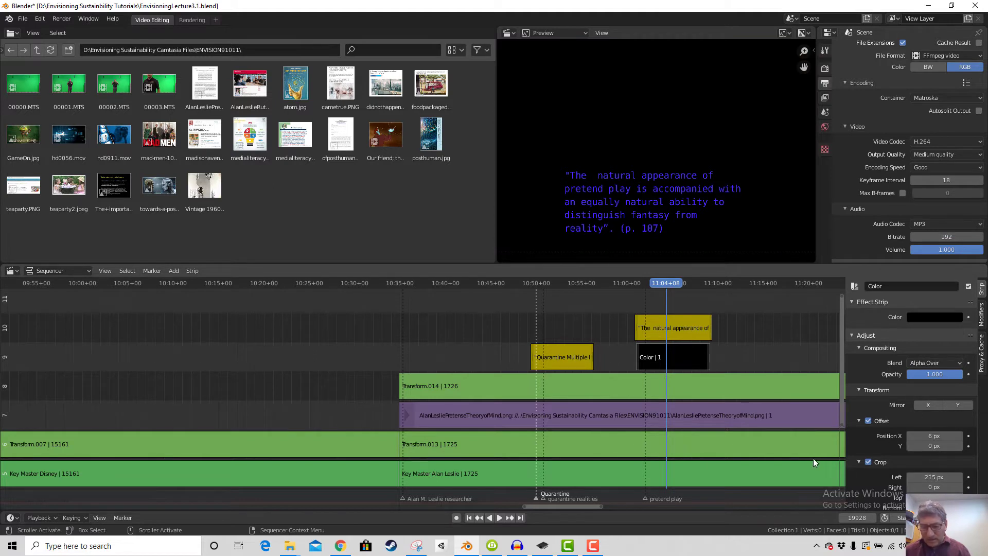
Disable the color strip's offset and crop
{"action": "left_click", "coordinate": [803, 449]}
{"action": "scroll", "coordinate": [885, 449], "scroll_direction": "down", "scroll_amount": 5}
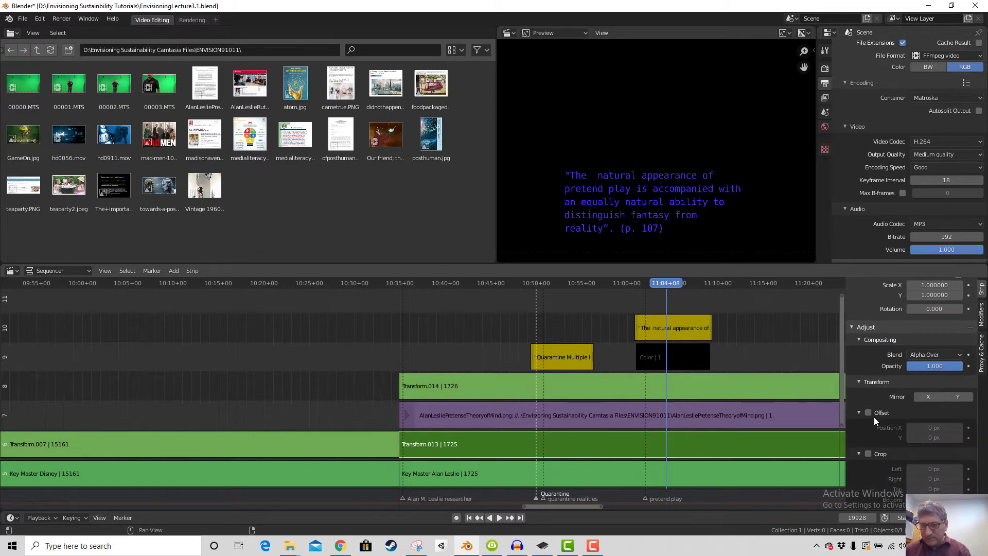
{"action": "left_click", "coordinate": [690, 357]}
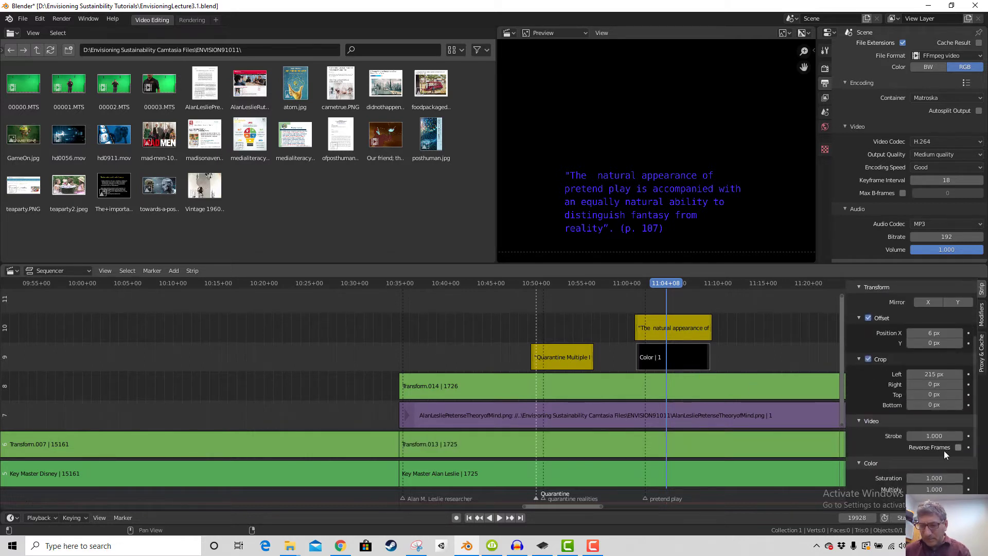
{"action": "scroll", "coordinate": [943, 450], "scroll_direction": "up", "scroll_amount": 5}
{"action": "left_click", "coordinate": [868, 420]}
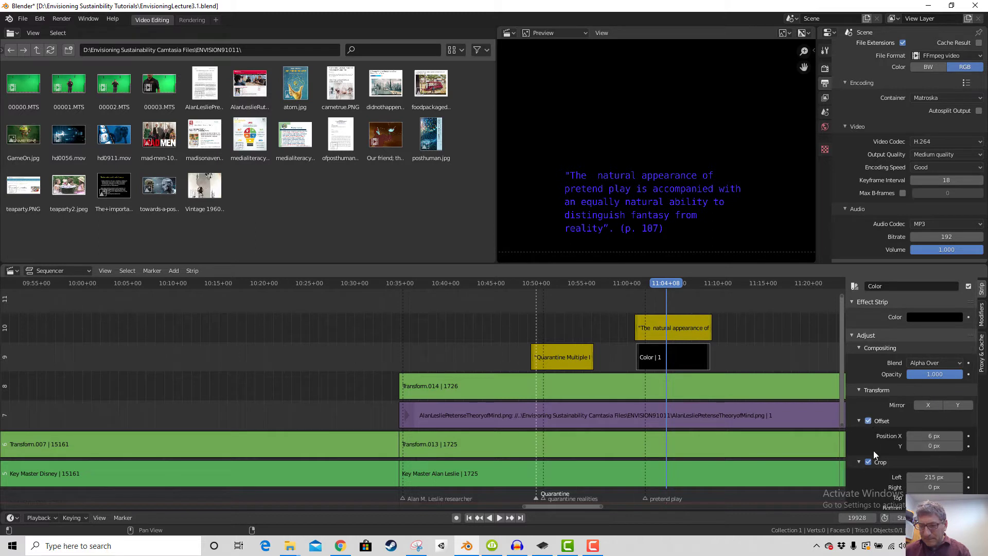
{"action": "left_click", "coordinate": [868, 462]}
Try the Screen blend mode on the color strip
{"action": "left_click", "coordinate": [948, 363]}
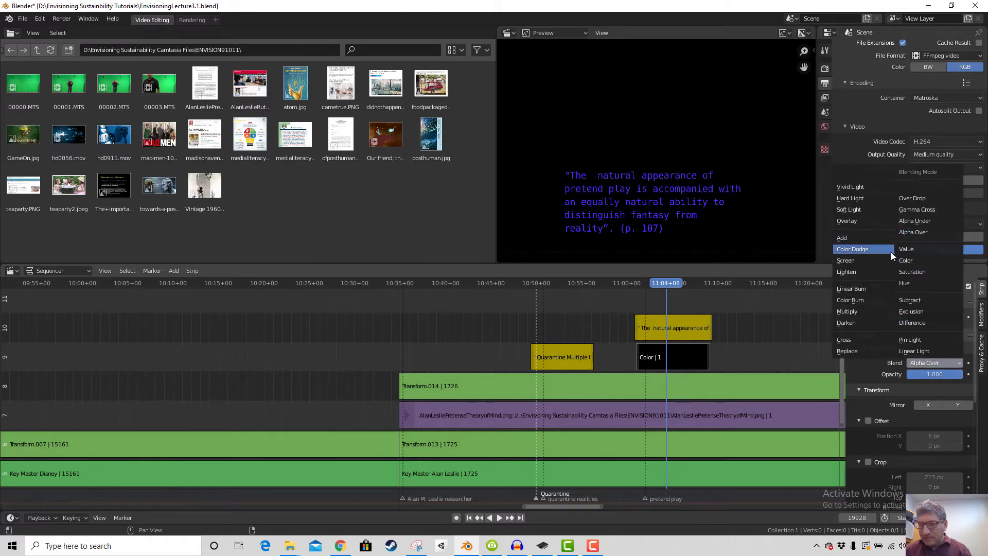
{"action": "left_click", "coordinate": [862, 260]}
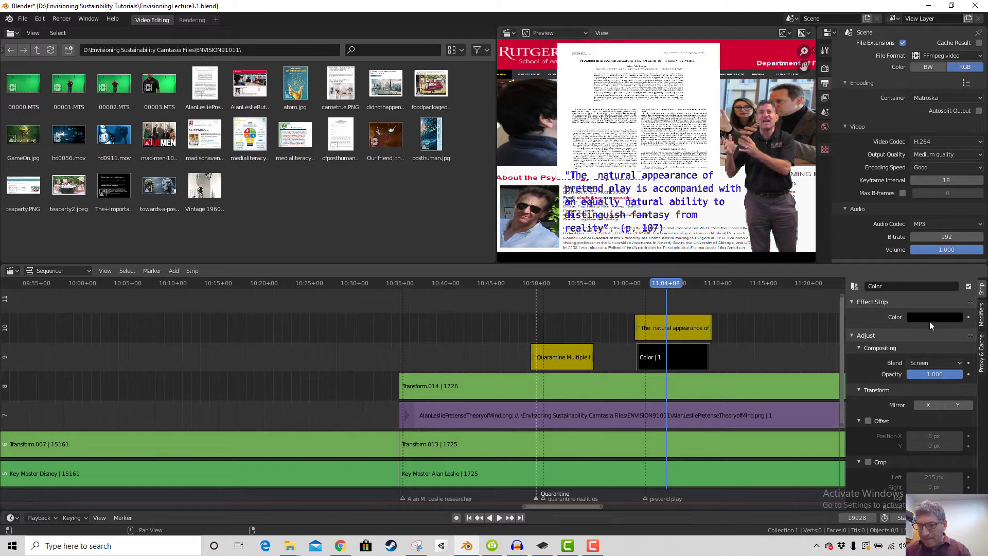
{"action": "left_click", "coordinate": [592, 547]}
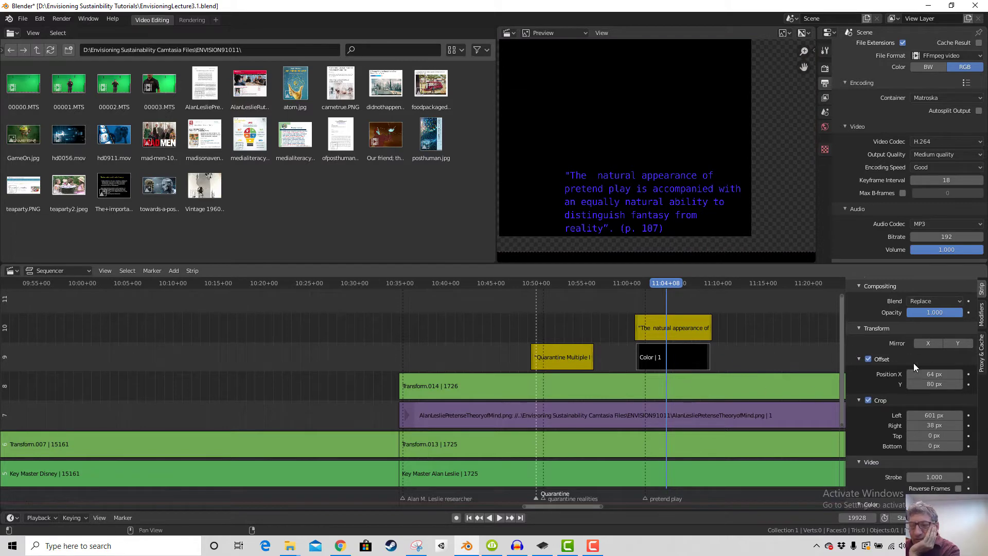
Crop the color strip to a band behind the quote: left 603 px, right 6 px, top 725 px, bottom 10 px
{"action": "scroll", "coordinate": [889, 386], "scroll_direction": "up", "scroll_amount": 3}
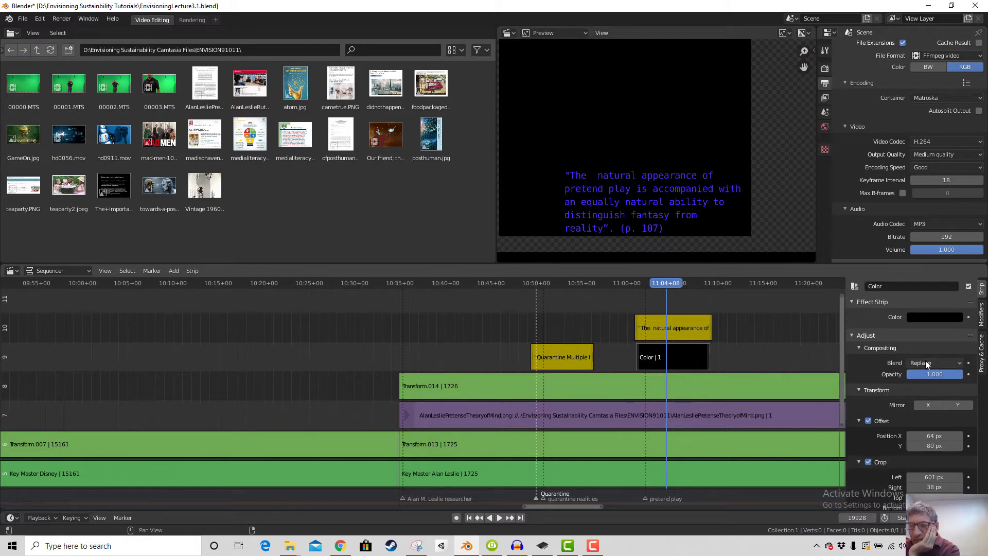
{"action": "scroll", "coordinate": [925, 340], "scroll_direction": "down", "scroll_amount": 3}
{"action": "scroll", "coordinate": [927, 414], "scroll_direction": "down", "scroll_amount": 1}
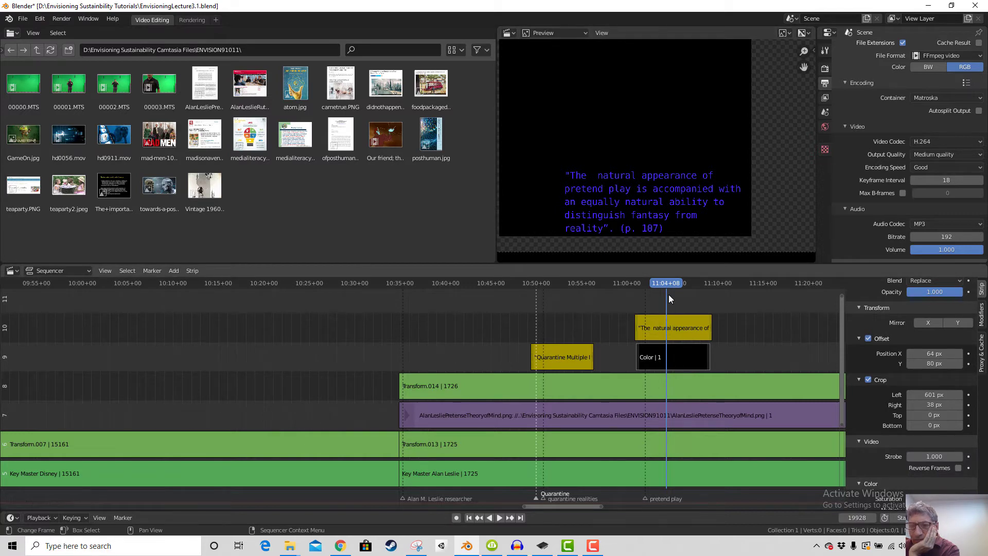
{"action": "scroll", "coordinate": [885, 344], "scroll_direction": "up", "scroll_amount": 1}
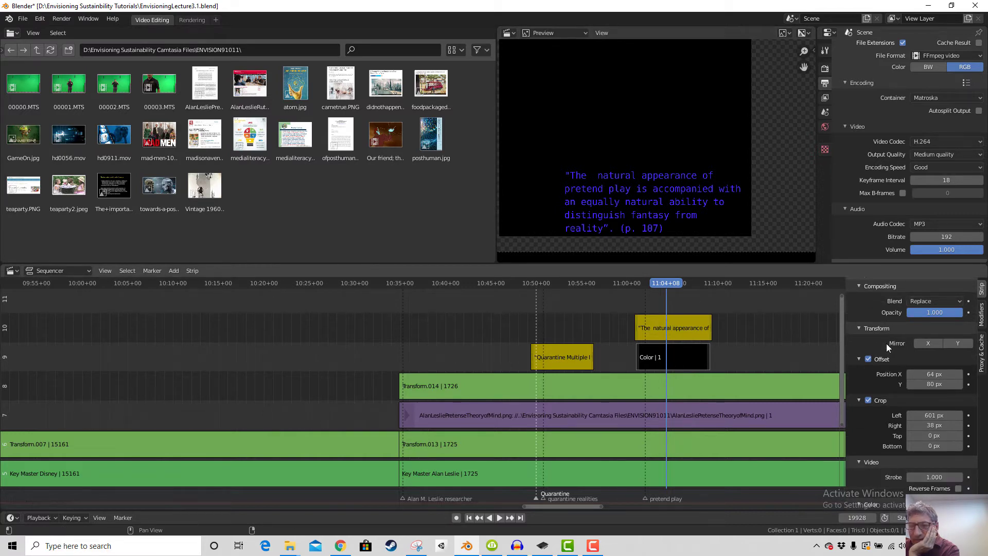
{"action": "scroll", "coordinate": [938, 411], "scroll_direction": "down", "scroll_amount": 2}
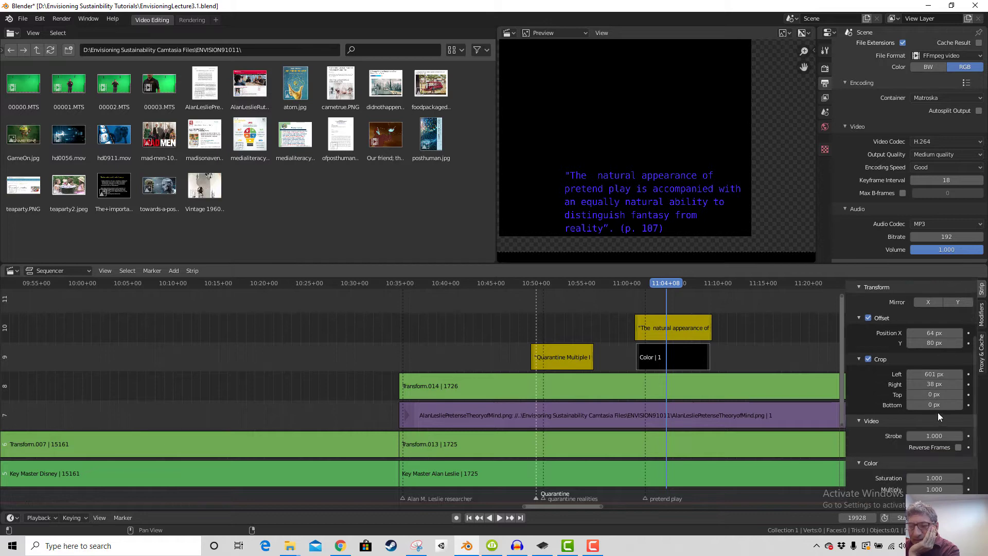
{"action": "scroll", "coordinate": [934, 411], "scroll_direction": "down", "scroll_amount": 1}
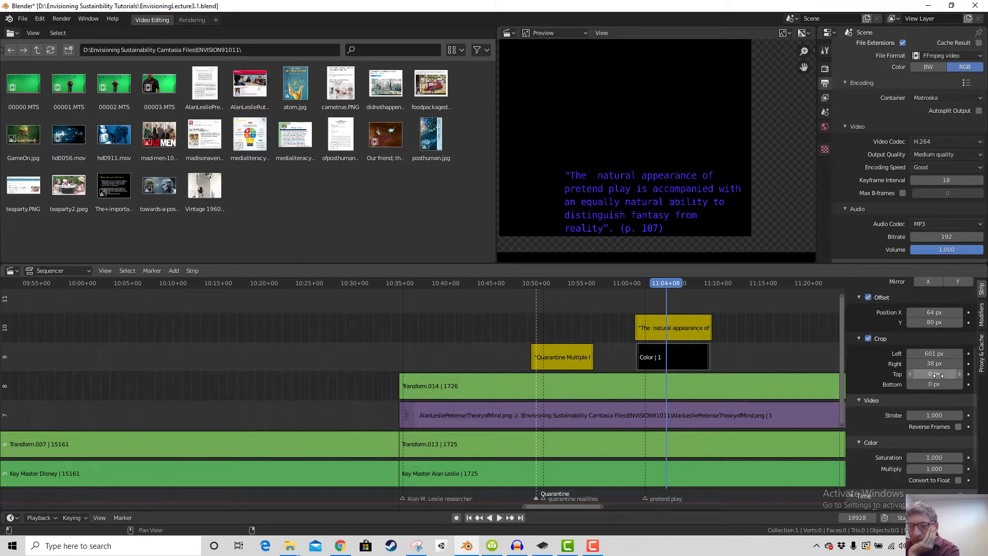
{"action": "left_click_drag", "start_coordinate": [935, 374], "coordinate": [964, 353]}
{"action": "mouse_move", "coordinate": [939, 385]}
{"action": "left_mouse_down"}
{"action": "mouse_move", "coordinate": [923, 385]}
{"action": "mouse_move", "coordinate": [940, 374]}
{"action": "mouse_move", "coordinate": [928, 374]}
{"action": "left_mouse_up"}
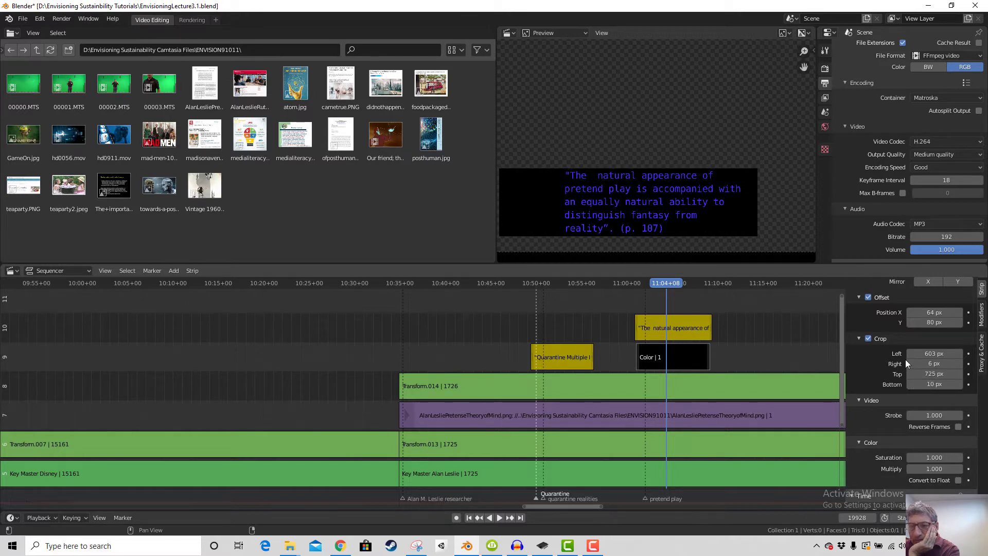
Fit the color box around the quote with an X offset of 313 px, left crop 733 px and right crop 161 px
{"action": "mouse_move", "coordinate": [921, 312]}
{"action": "left_mouse_down"}
{"action": "mouse_move", "coordinate": [955, 312]}
{"action": "mouse_move", "coordinate": [939, 312]}
{"action": "left_mouse_up"}
{"action": "left_click_drag", "start_coordinate": [935, 351], "coordinate": [956, 363]}
{"action": "left_click_drag", "start_coordinate": [934, 313], "coordinate": [970, 312]}
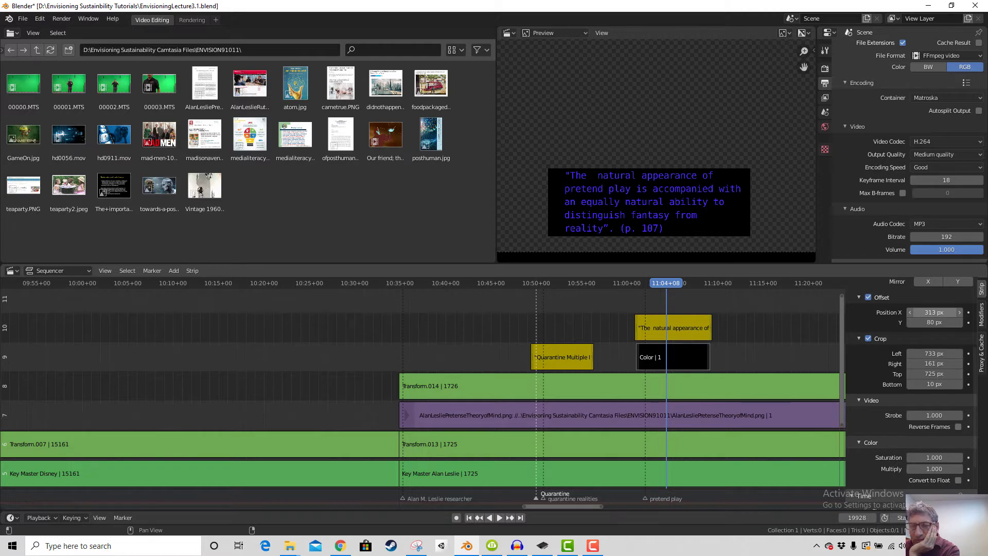
Move the playhead to frame 19941 and set the color strip's blend mode to Alpha Under
{"action": "left_click_drag", "start_coordinate": [665, 289], "coordinate": [670, 285]}
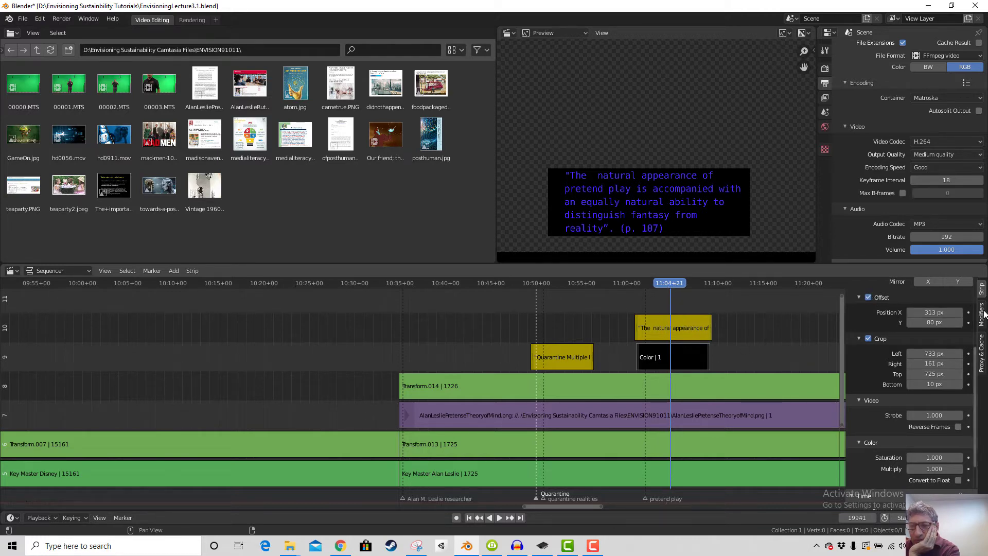
{"action": "scroll", "coordinate": [904, 345], "scroll_direction": "up", "scroll_amount": 6}
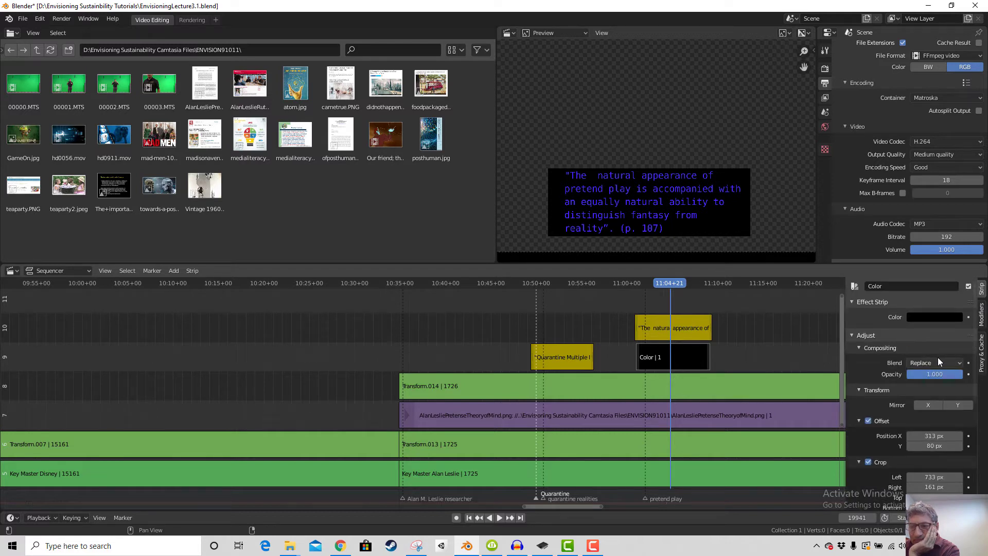
{"action": "left_click", "coordinate": [938, 362]}
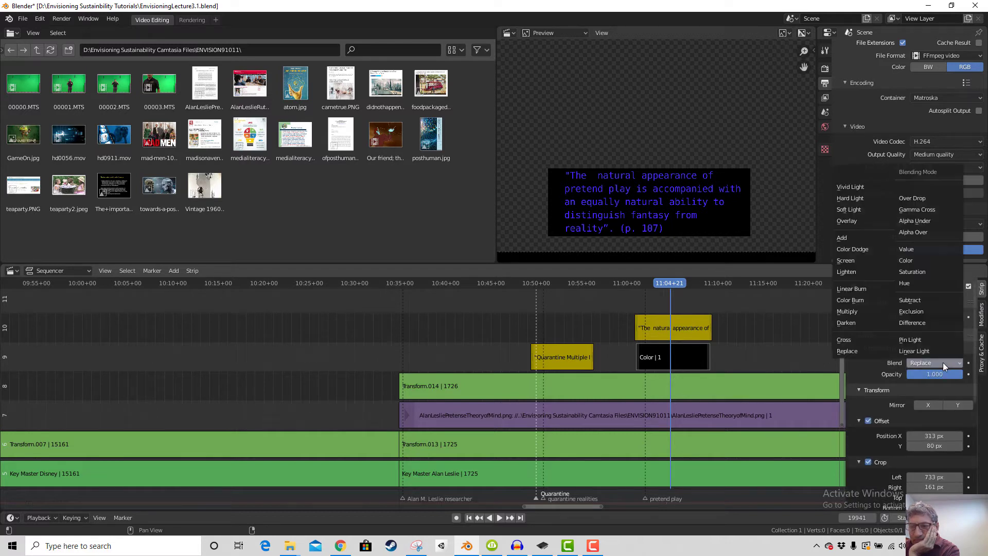
{"action": "left_click", "coordinate": [922, 219]}
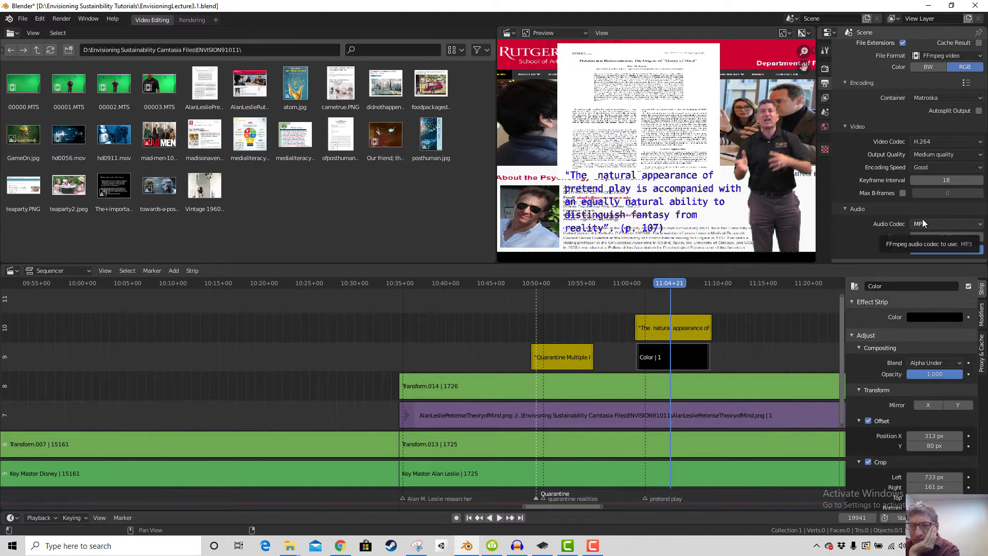
Set the color strip's blend mode to Alpha Over and lower its opacity to 0.459
{"action": "left_click", "coordinate": [942, 361]}
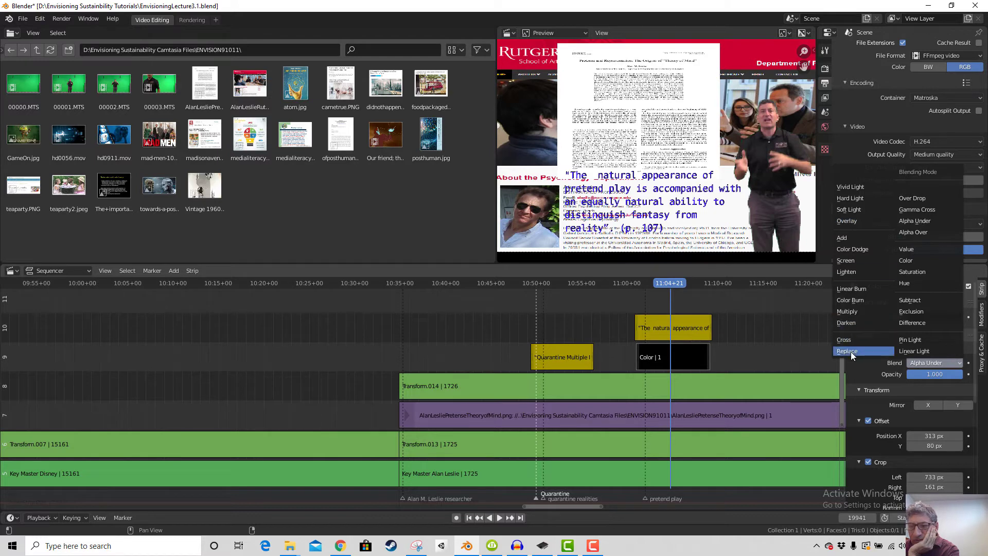
{"action": "left_click", "coordinate": [913, 232]}
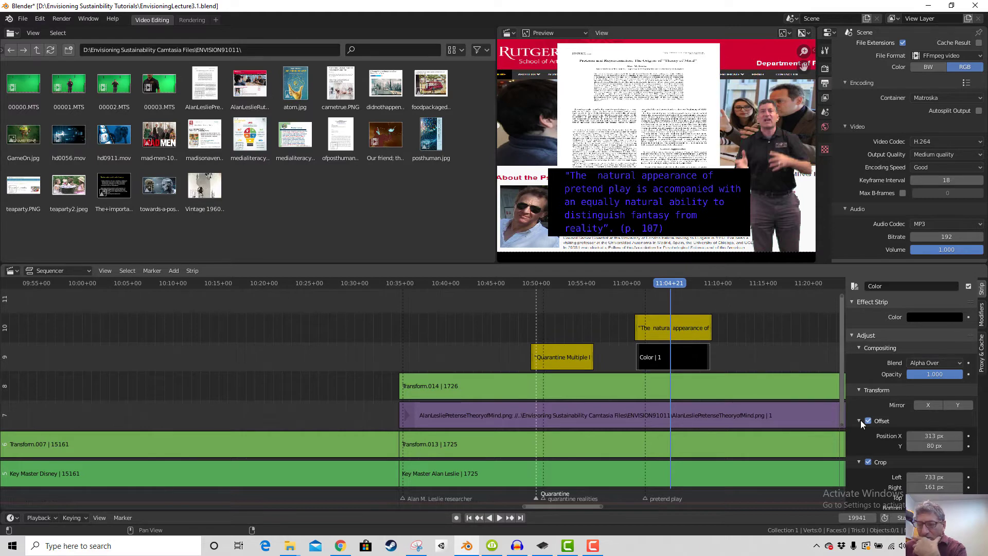
{"action": "scroll", "coordinate": [916, 434], "scroll_direction": "down", "scroll_amount": 2}
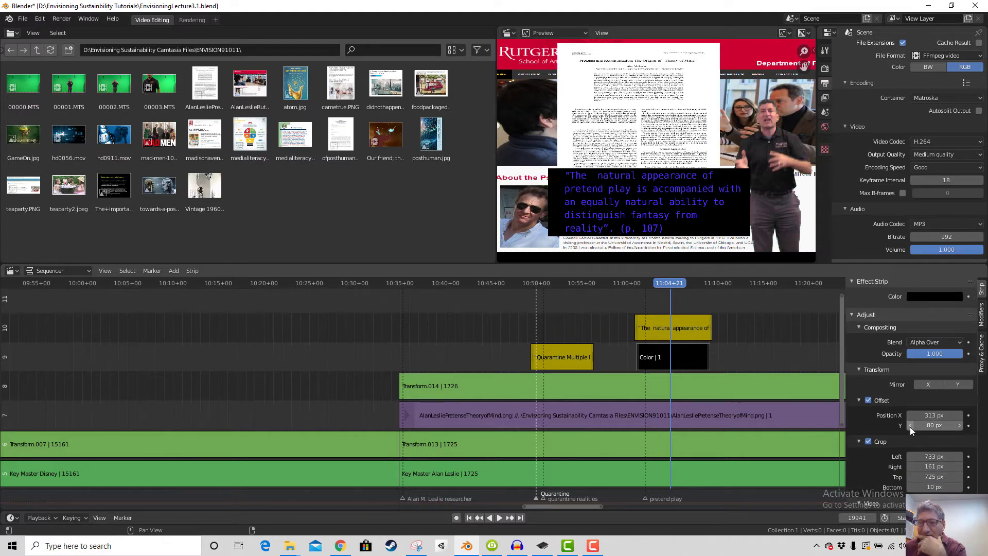
{"action": "scroll", "coordinate": [927, 400], "scroll_direction": "up", "scroll_amount": 2}
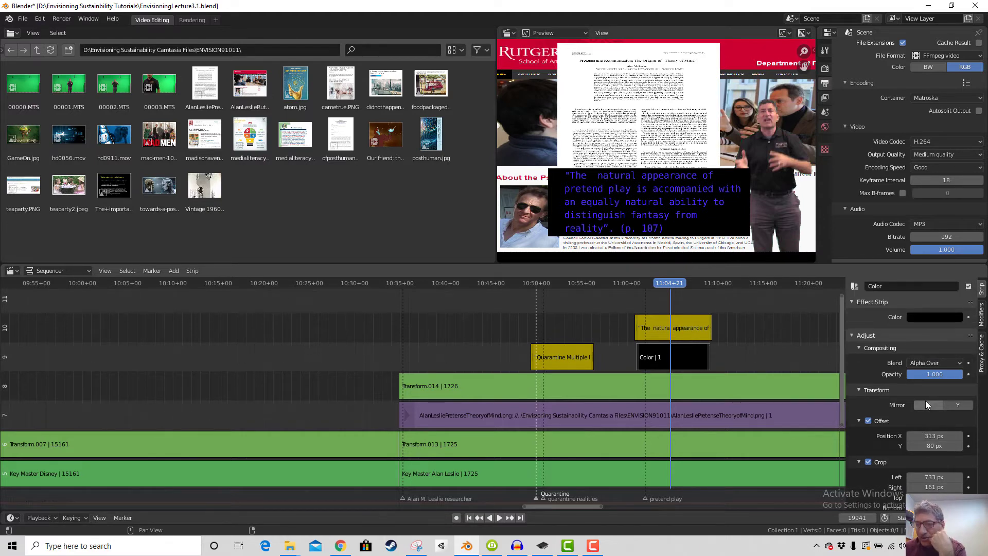
{"action": "left_click_drag", "start_coordinate": [934, 374], "coordinate": [900, 374]}
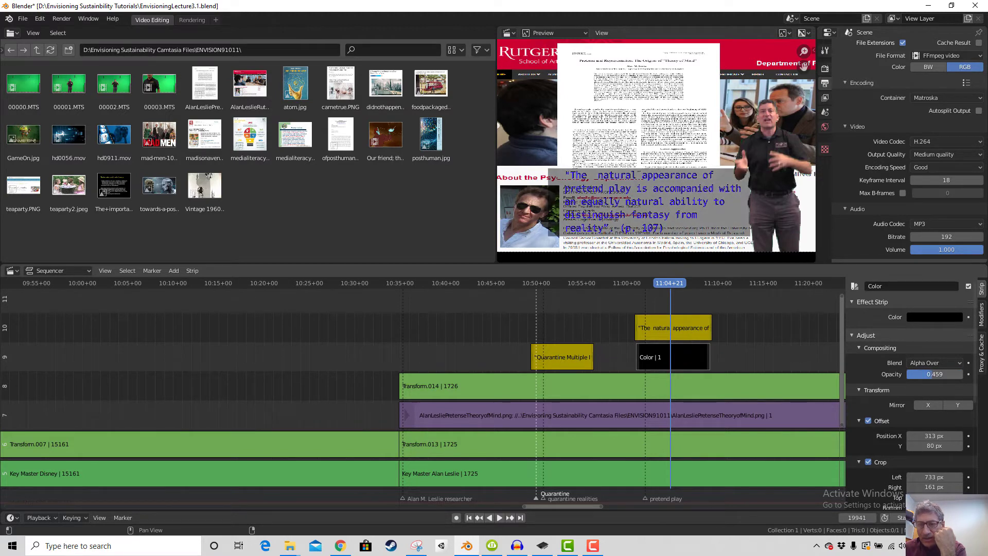
Recolor the box behind the quote to a light green and set its opacity to 0.802
{"action": "left_click", "coordinate": [947, 317]}
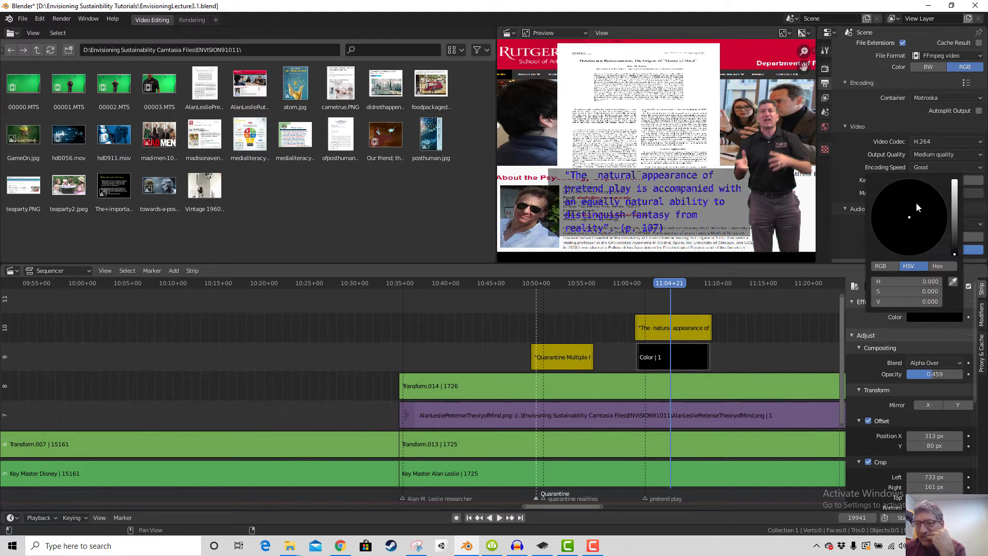
{"action": "left_click", "coordinate": [955, 215]}
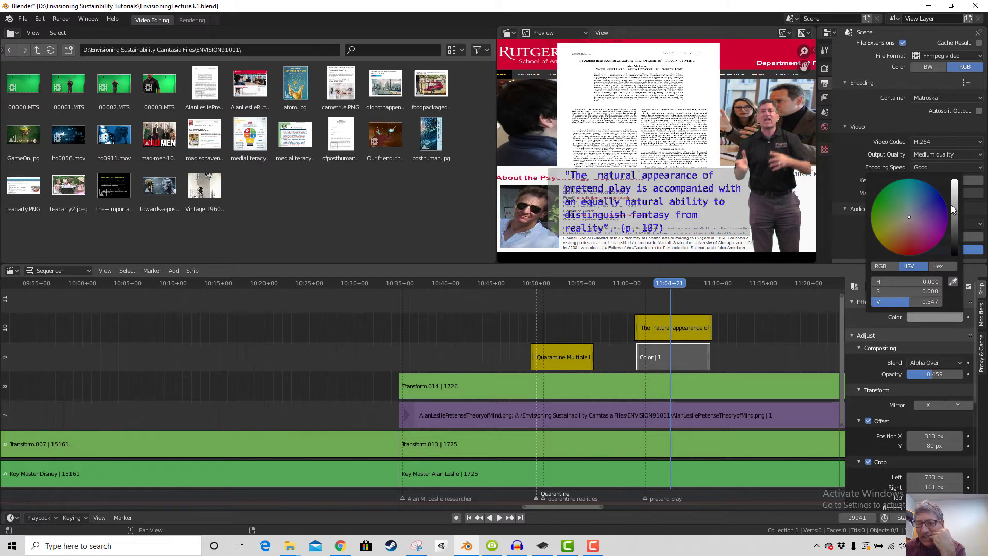
{"action": "left_click", "coordinate": [953, 202]}
{"action": "left_click", "coordinate": [897, 208]}
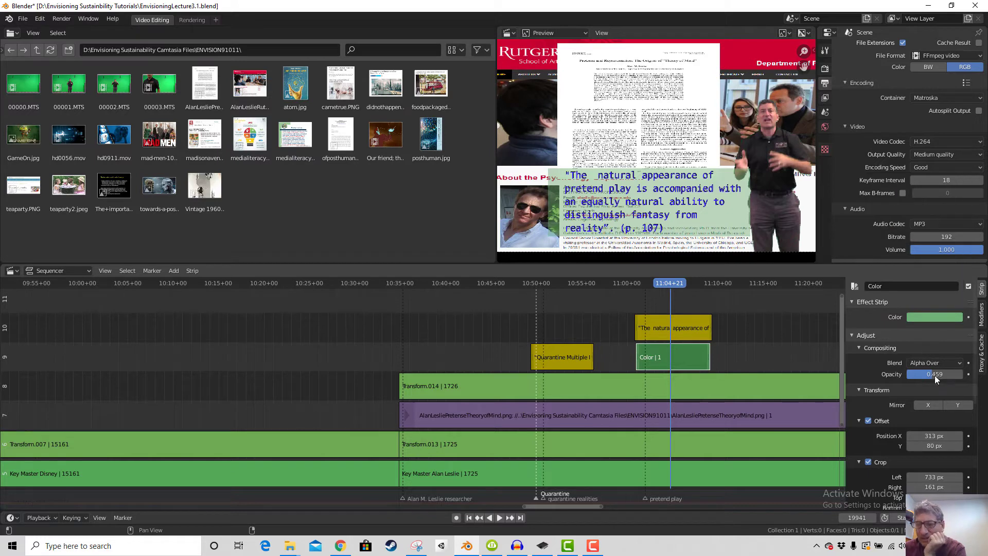
{"action": "left_click_drag", "start_coordinate": [940, 373], "coordinate": [966, 374]}
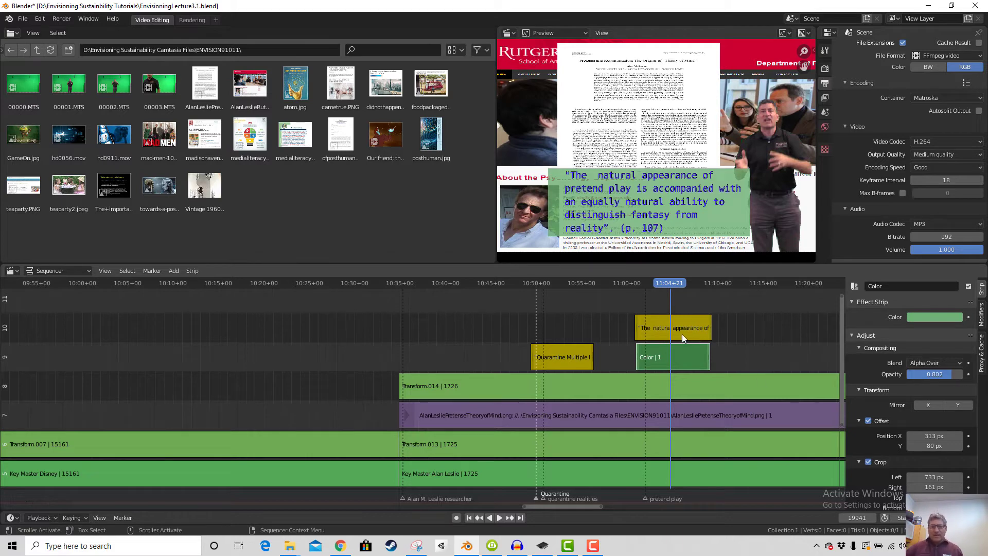
Play the video around the start of the pretend-play quote to find where it should appear, stopping at frame 19878
{"action": "left_click", "coordinate": [601, 283]}
{"action": "key", "text": "space"}
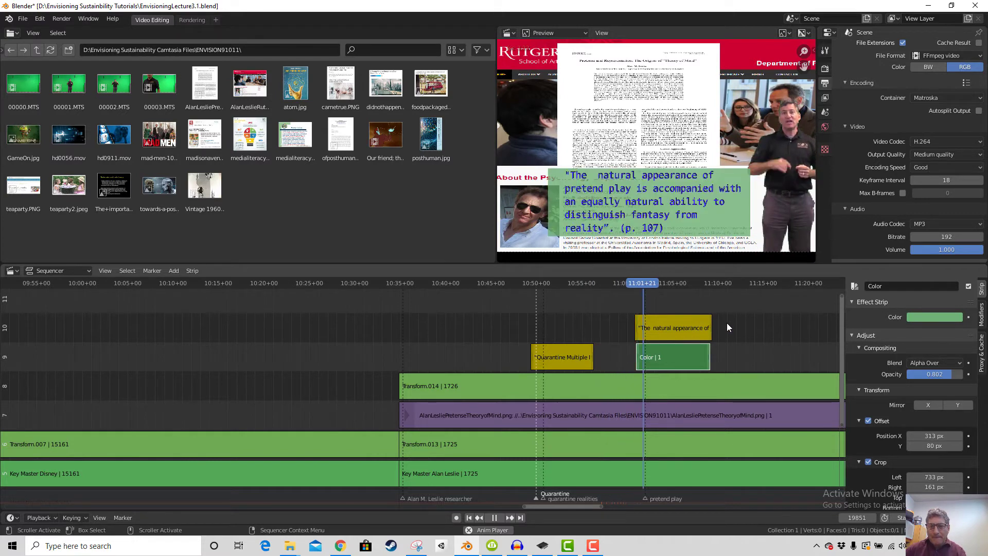
{"action": "key", "text": "space"}
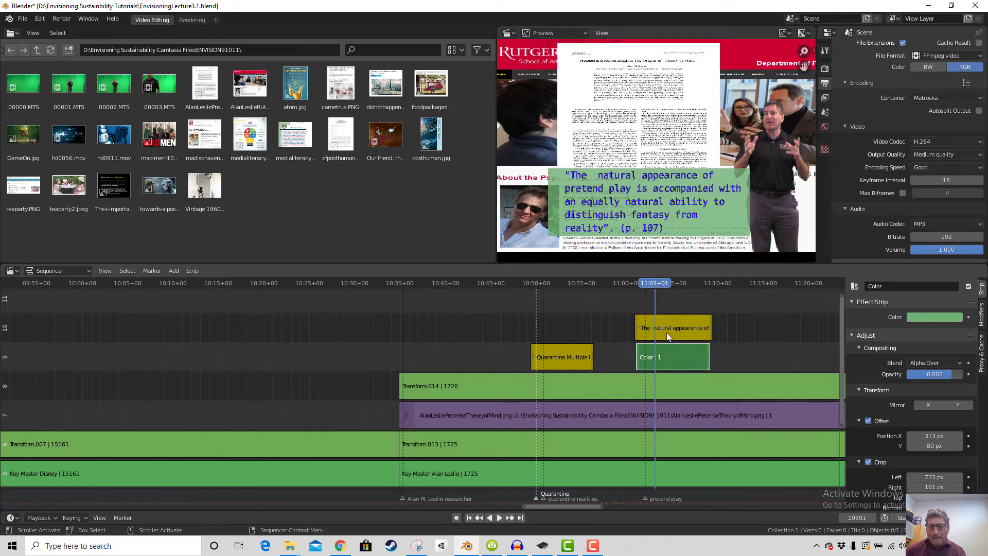
{"action": "left_click", "coordinate": [643, 284]}
{"action": "key", "text": "space"}
{"action": "key", "text": "space"}
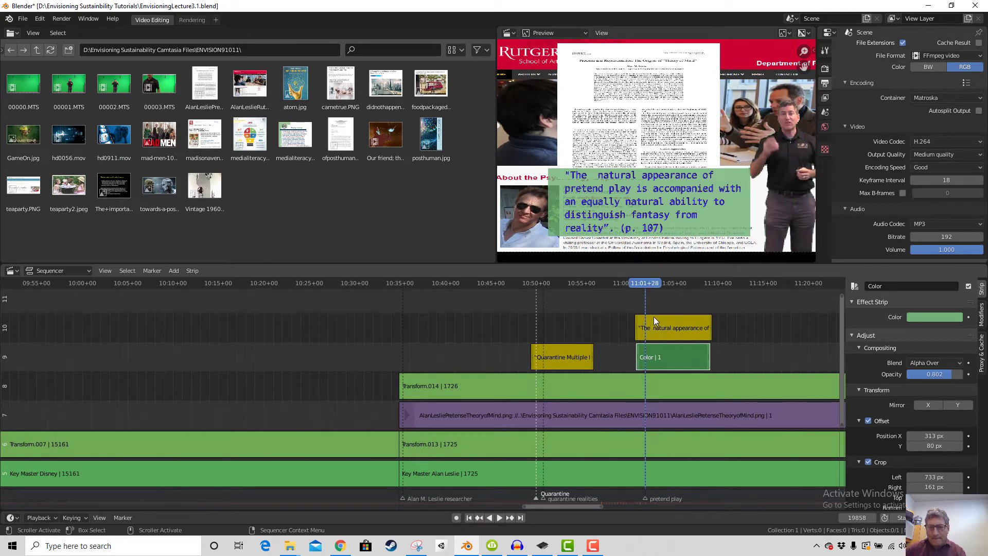
{"action": "key", "text": "space"}
{"action": "key", "text": "space"}
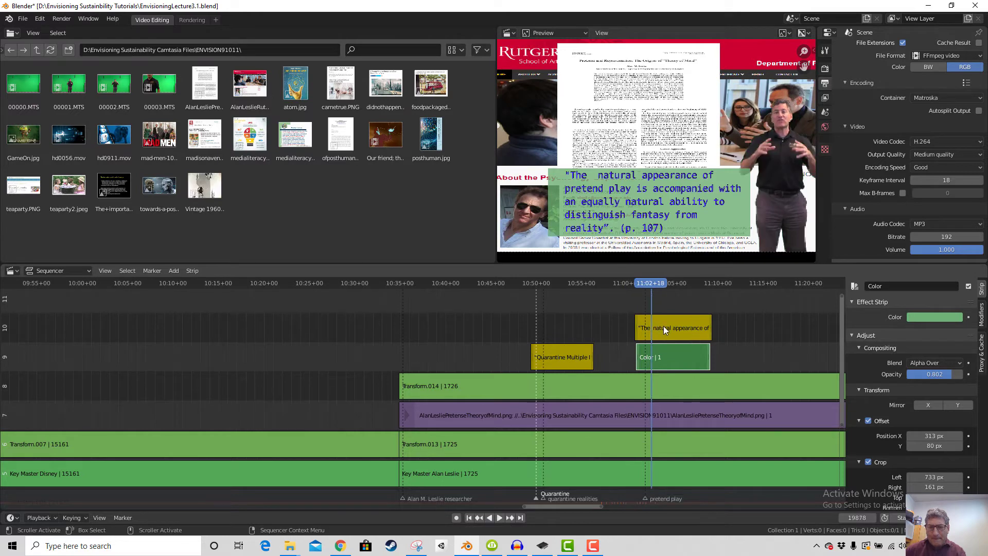
Move the quote and color strips together 48 frames later and extend the color strip's start to frame 19874
{"action": "left_click", "coordinate": [667, 329]}
{"action": "left_click", "coordinate": [669, 357]}
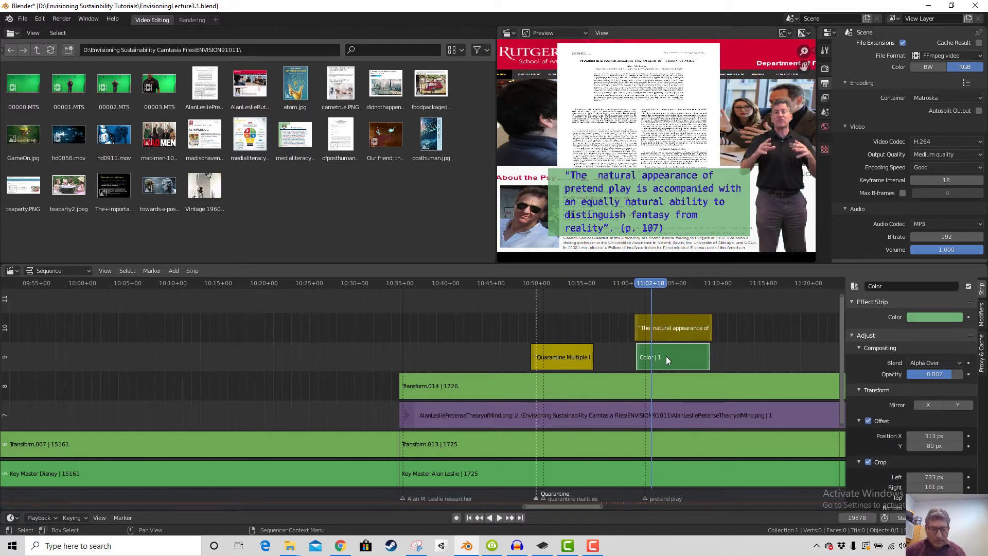
{"action": "key", "text": "g"}
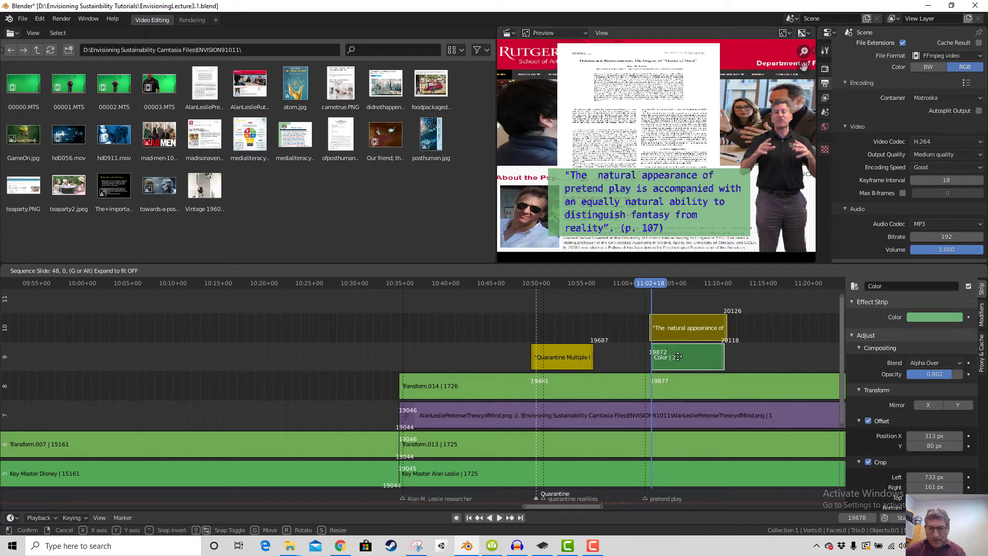
{"action": "left_click", "coordinate": [677, 356]}
{"action": "key", "text": "g"}
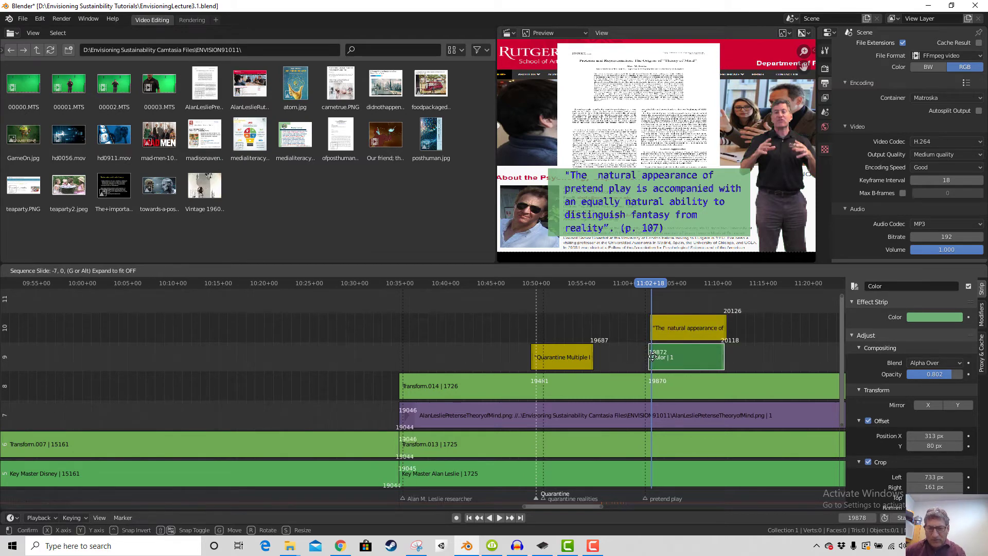
{"action": "left_click", "coordinate": [651, 357]}
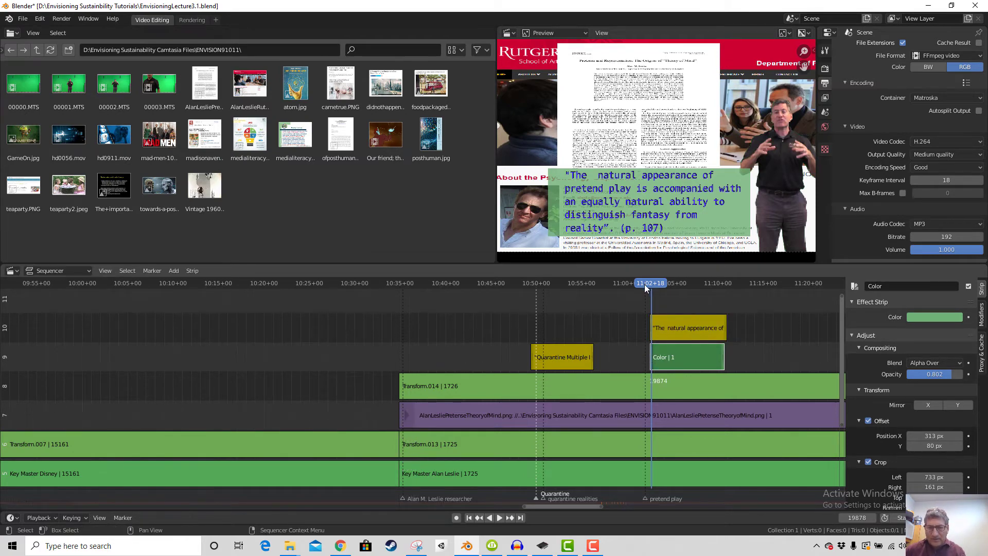
Play the video from just before the quote and color strips to past their end to check their timing
{"action": "left_click", "coordinate": [644, 284]}
{"action": "key", "text": "Right"}
{"action": "key", "text": "Right"}
{"action": "key", "text": "Right"}
{"action": "key", "text": "Right"}
{"action": "key", "text": "Right"}
{"action": "key", "text": "Right"}
{"action": "key", "text": "Right"}
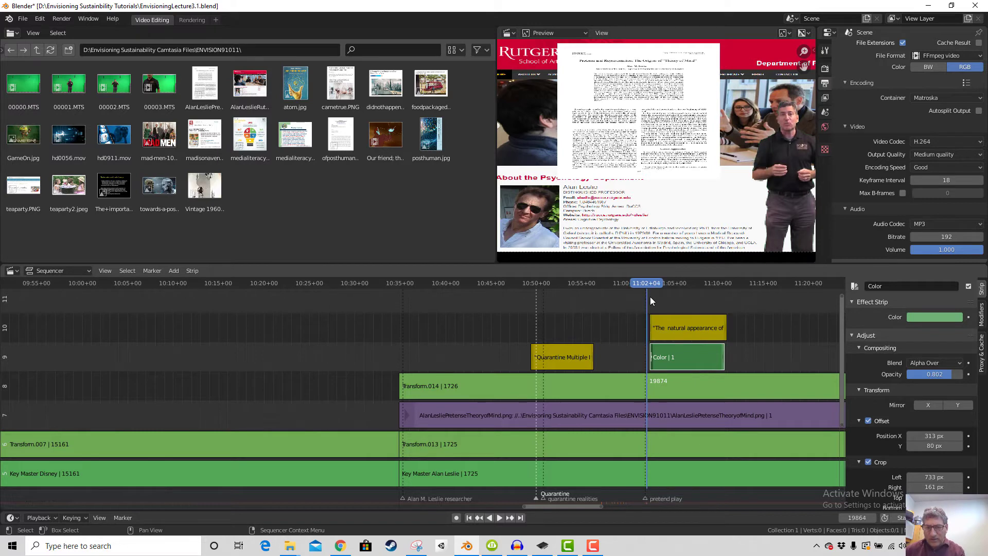
{"action": "key", "text": "space"}
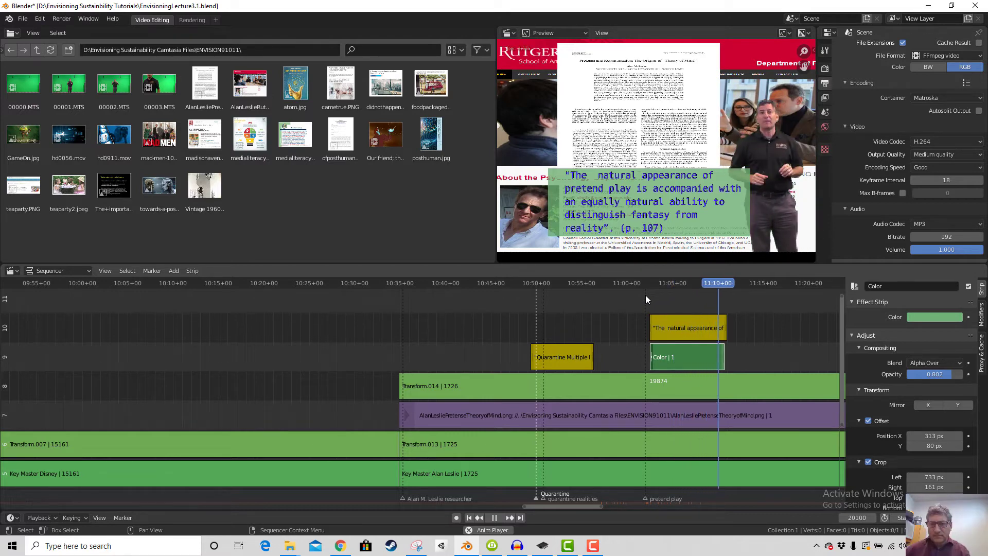
{"action": "key", "text": "space"}
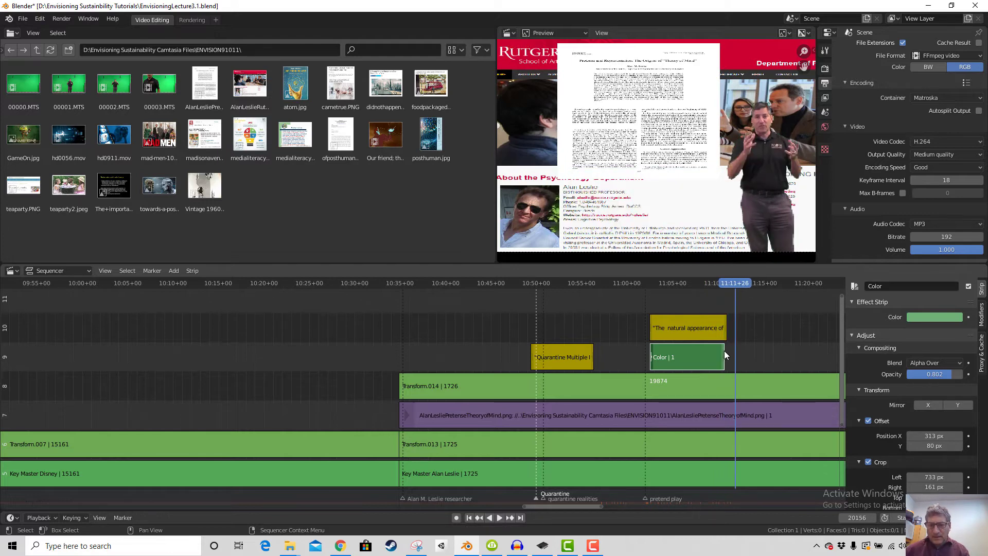
Extend the ends of both the color strip and the quote strip to frame 20127
{"action": "left_click_drag", "start_coordinate": [725, 357], "coordinate": [729, 357]}
{"action": "left_click_drag", "start_coordinate": [729, 285], "coordinate": [720, 286]}
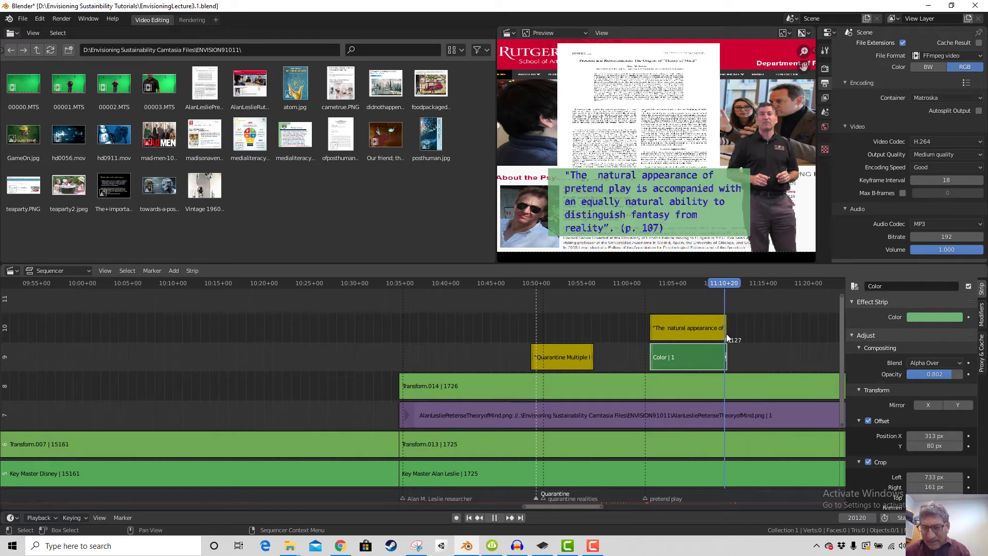
{"action": "scroll", "coordinate": [723, 338], "scroll_direction": "up", "scroll_amount": 4}
{"action": "key", "text": "KP_Decimal"}
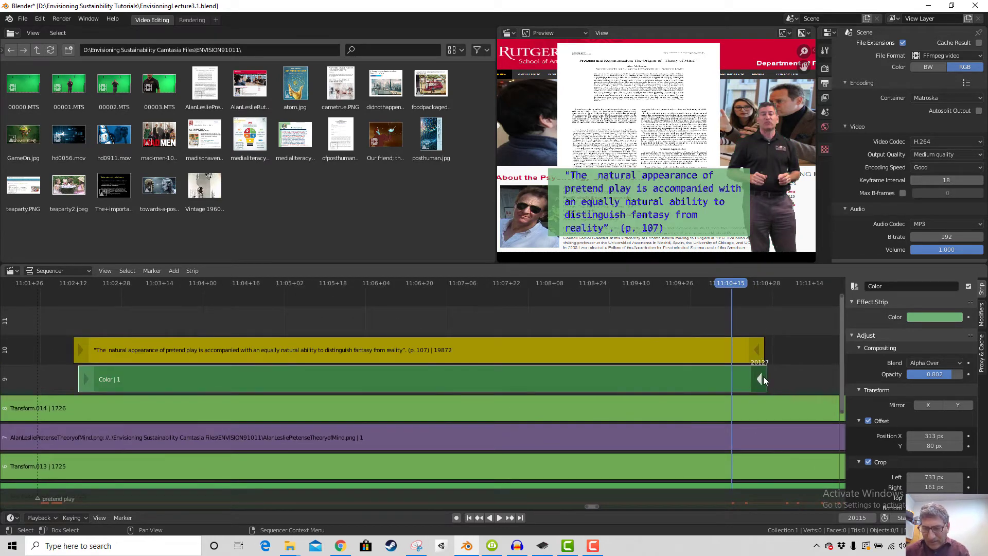
{"action": "left_click_drag", "start_coordinate": [759, 351], "coordinate": [760, 350]}
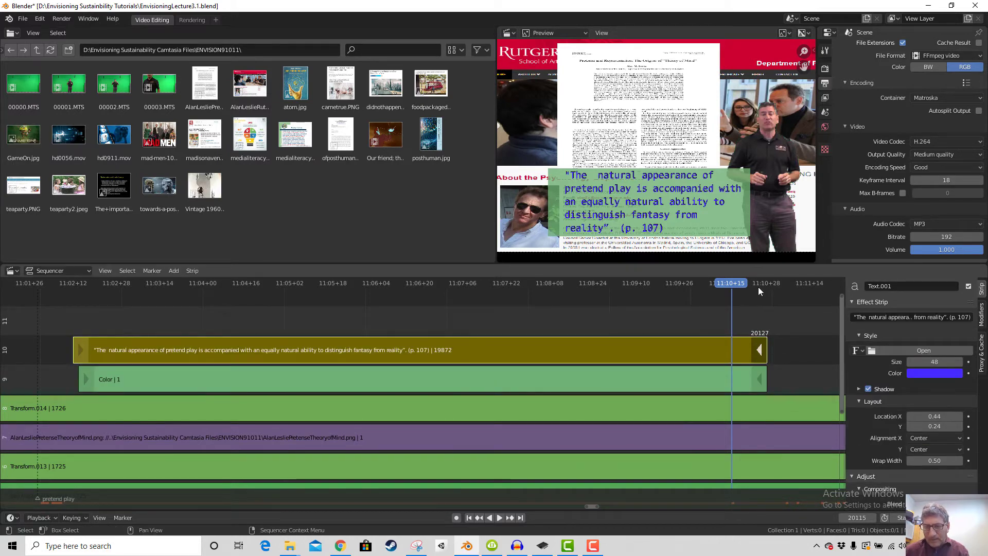
{"action": "left_click", "coordinate": [756, 379]}
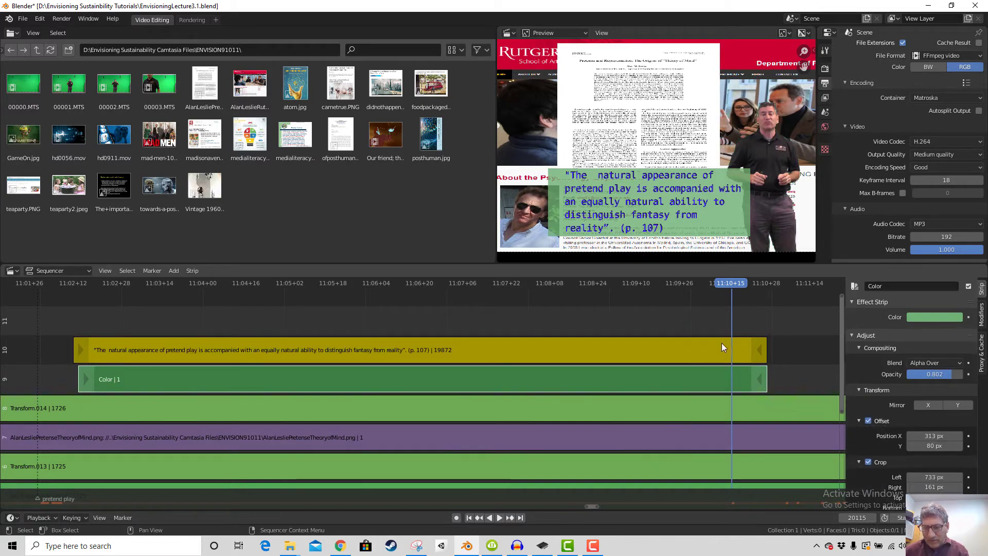
{"action": "left_click", "coordinate": [721, 344]}
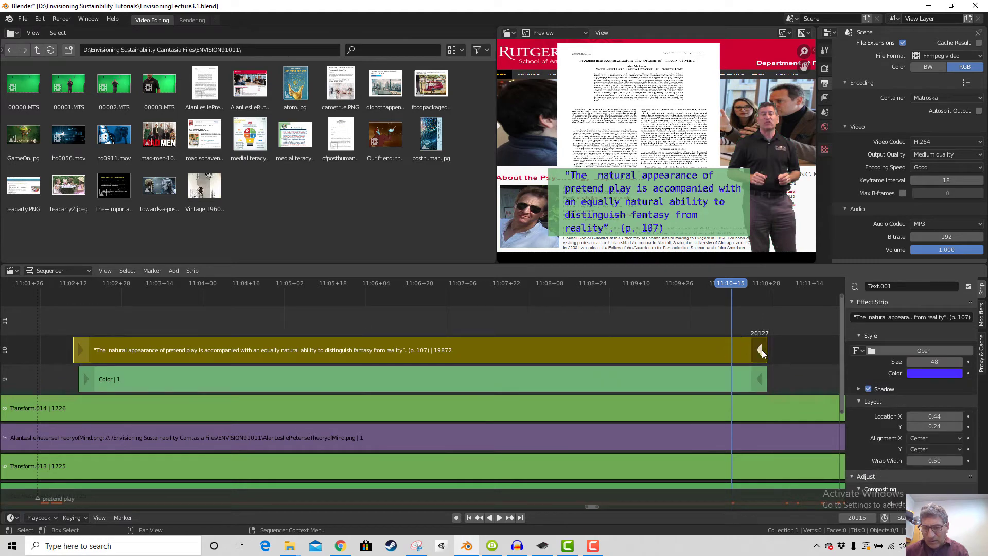
{"action": "left_click", "coordinate": [756, 381]}
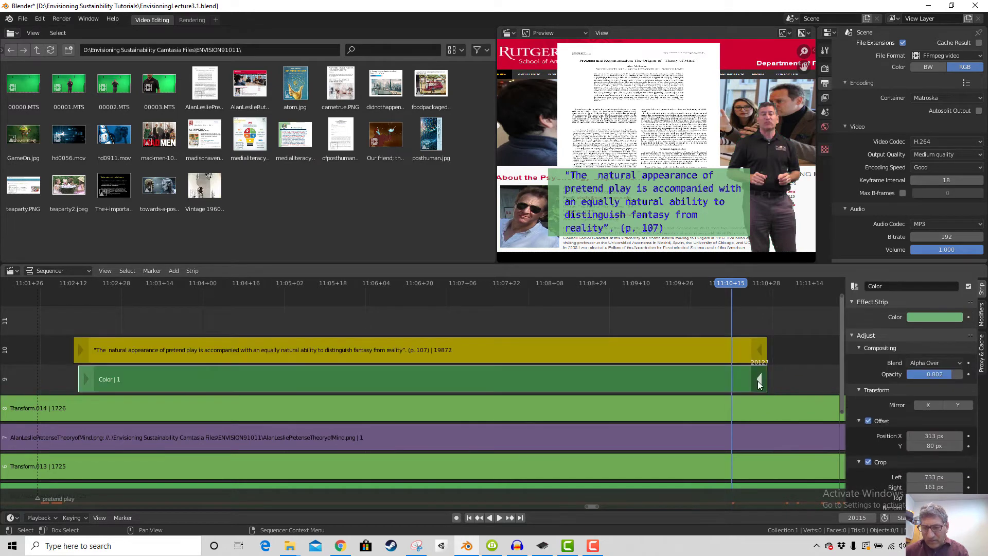
Extend the color strip's start to frame 19872, flush with the start of the quote strip
{"action": "left_click", "coordinate": [93, 382]}
{"action": "left_click", "coordinate": [82, 353]}
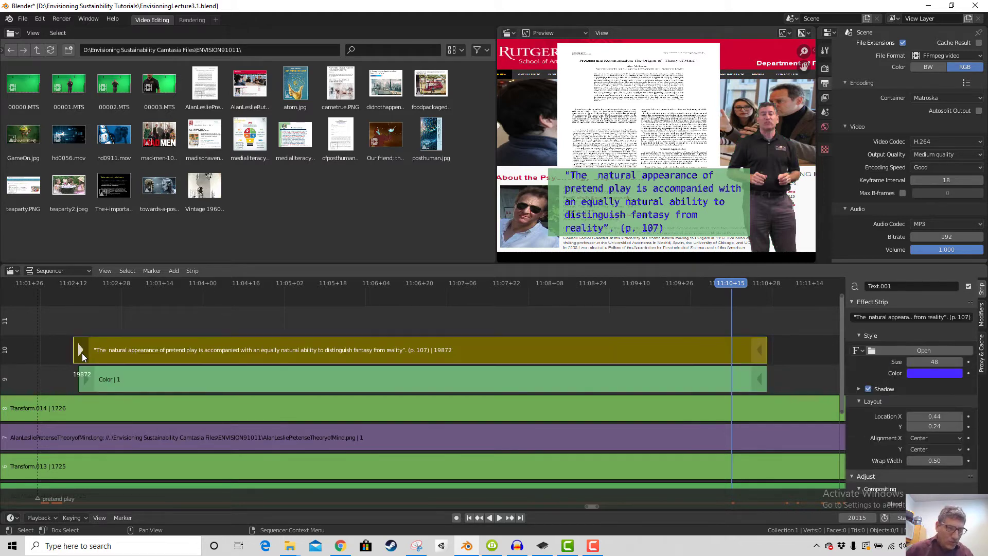
{"action": "left_click_drag", "start_coordinate": [84, 378], "coordinate": [78, 379]}
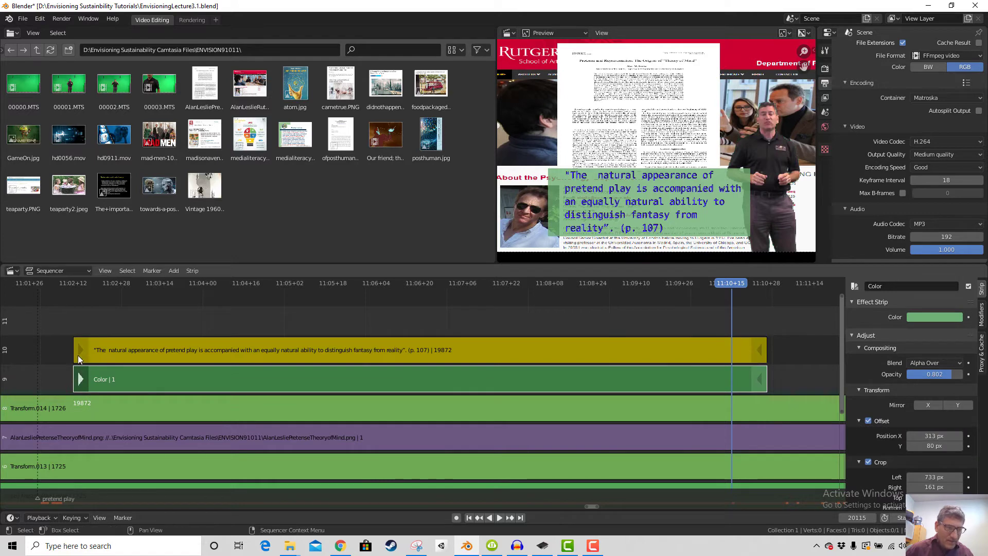
Play the quote section from frame 19872 to past its end to review the aligned strips
{"action": "left_click", "coordinate": [72, 283]}
{"action": "key", "text": "space"}
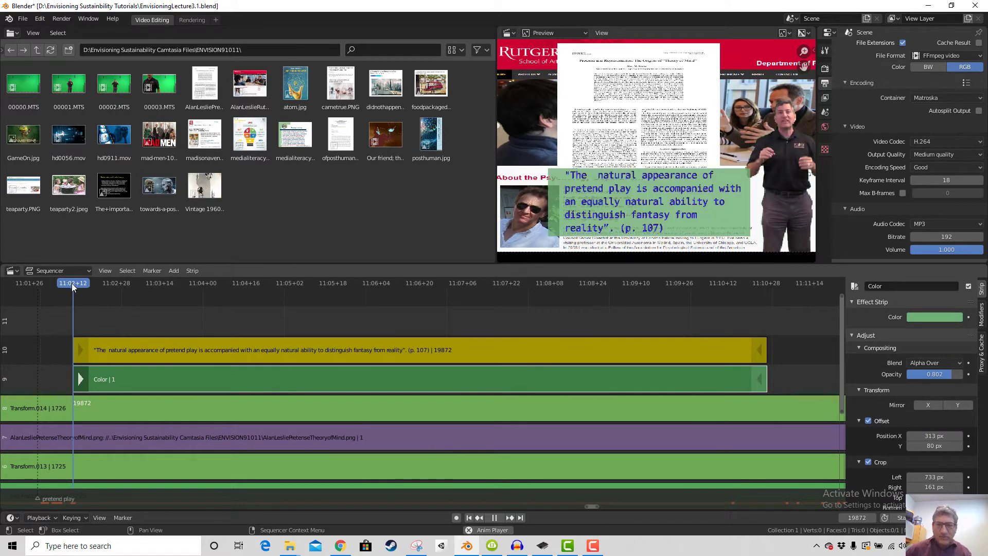
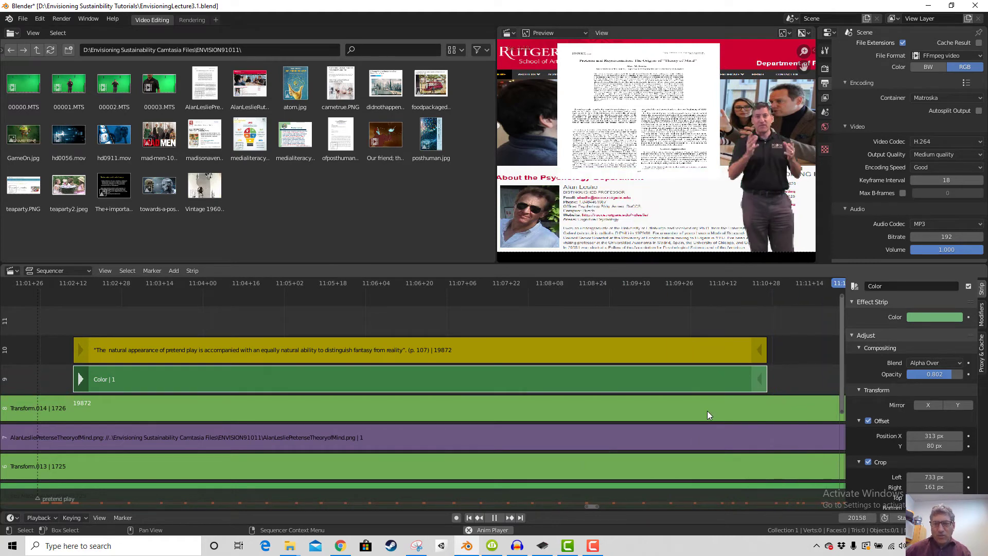
{"action": "key", "text": "space"}
Move the playhead past the Decoupling marker to frame 21348 to view the unedited green-screen footage
{"action": "scroll", "coordinate": [520, 329], "scroll_direction": "up", "scroll_amount": 3}
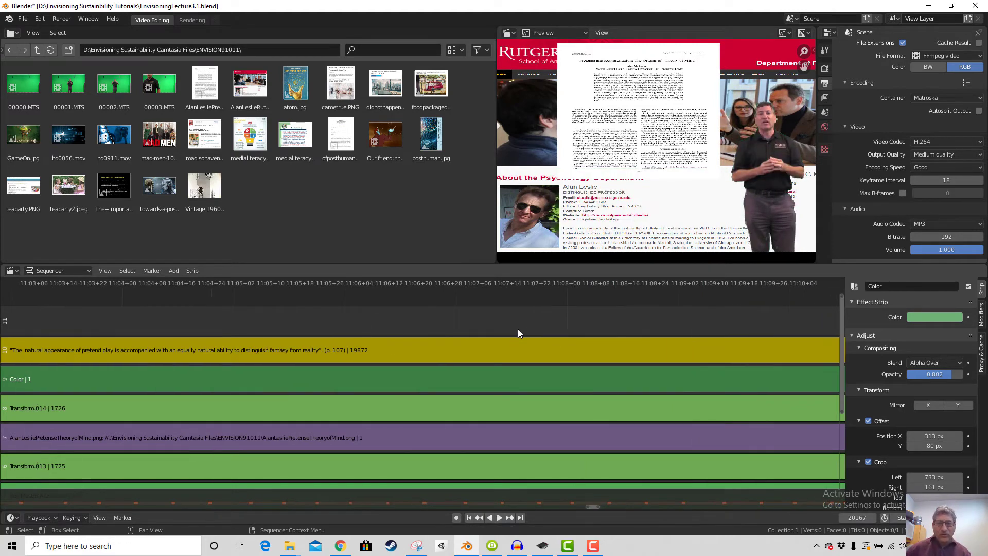
{"action": "scroll", "coordinate": [518, 329], "scroll_direction": "down", "scroll_amount": 10}
{"action": "scroll", "coordinate": [427, 330], "scroll_direction": "down", "scroll_amount": 8}
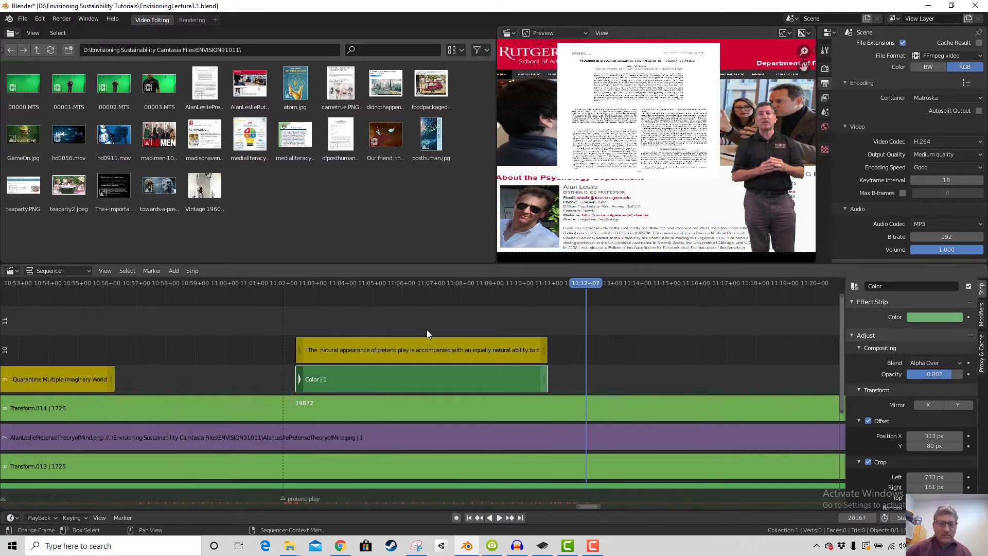
{"action": "scroll", "coordinate": [656, 396], "scroll_direction": "down", "scroll_amount": 3}
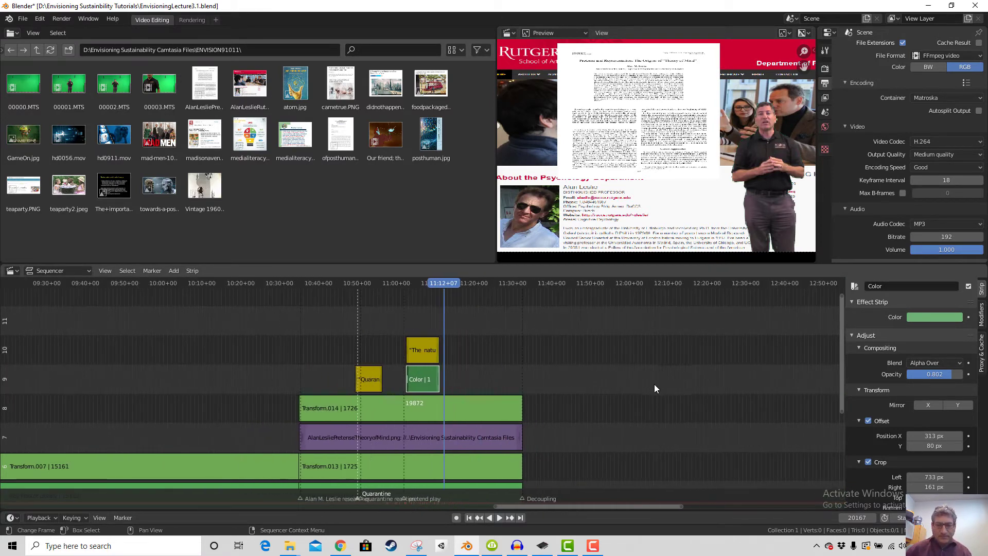
{"action": "left_click", "coordinate": [535, 282]}
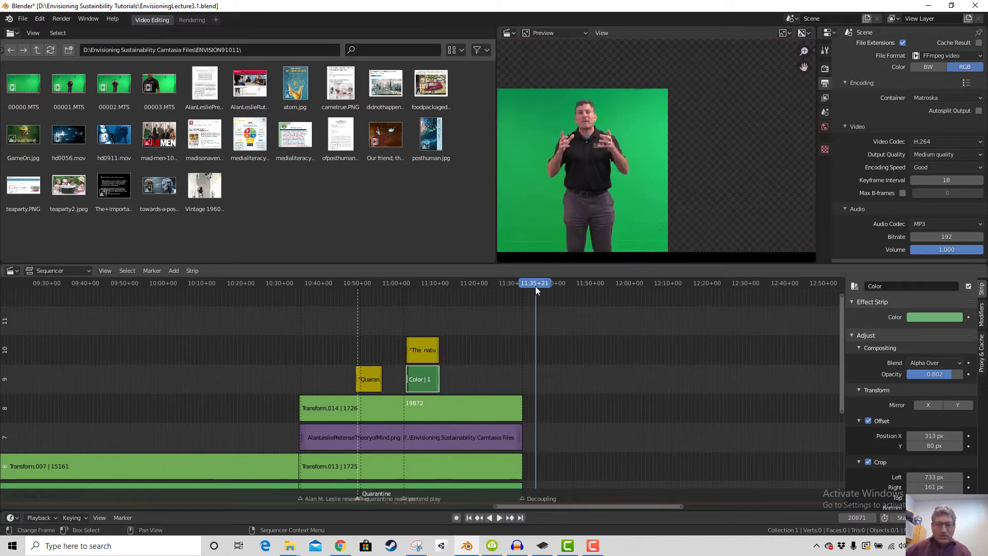
{"action": "left_click_drag", "start_coordinate": [535, 286], "coordinate": [596, 301]}
{"action": "scroll", "coordinate": [661, 347], "scroll_direction": "up", "scroll_amount": 2}
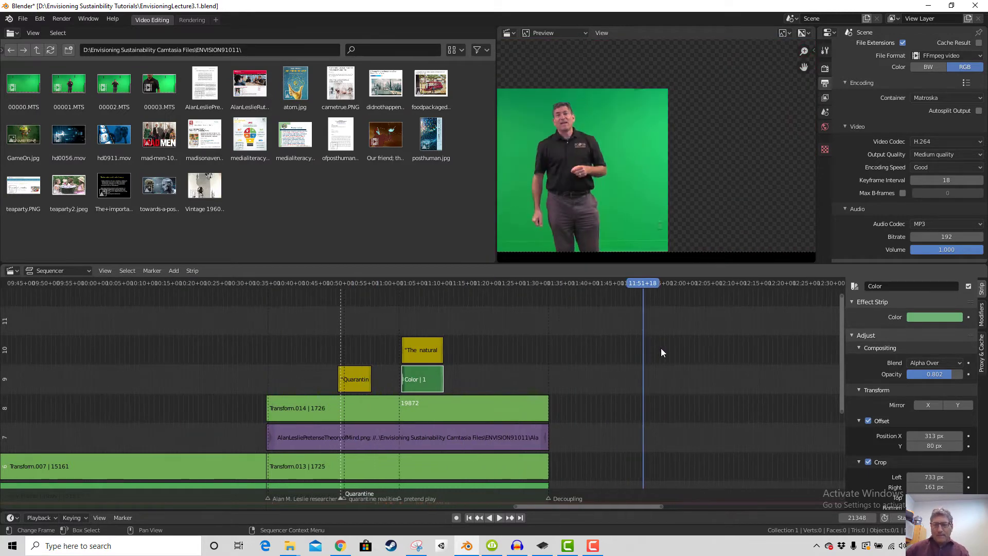
Play the green-screen footage from frame 20843, just past the Decoupling marker, to hear the speech
{"action": "scroll", "coordinate": [648, 334], "scroll_direction": "down", "scroll_amount": 1}
{"action": "left_click", "coordinate": [540, 284]}
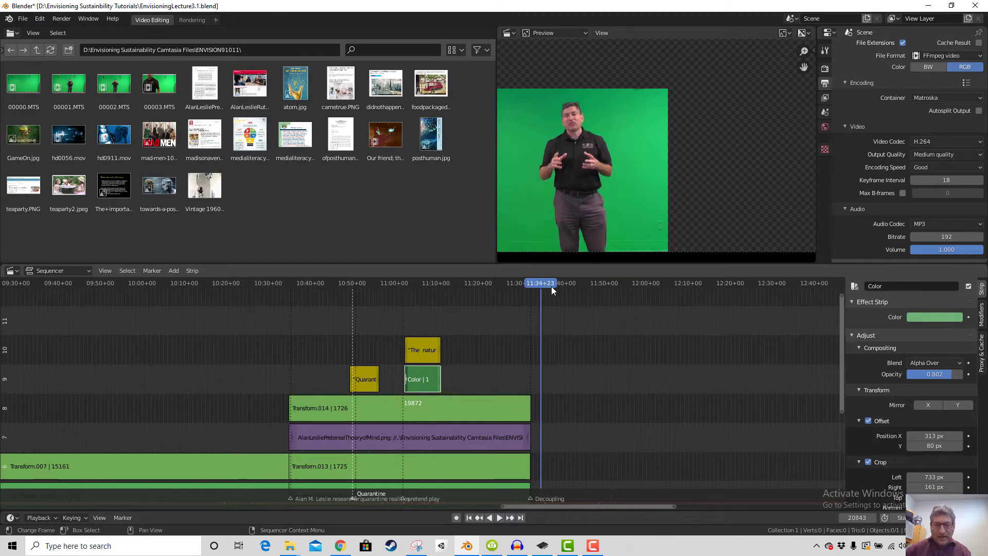
{"action": "scroll", "coordinate": [828, 388], "scroll_direction": "down", "scroll_amount": 5, "text": "shift"}
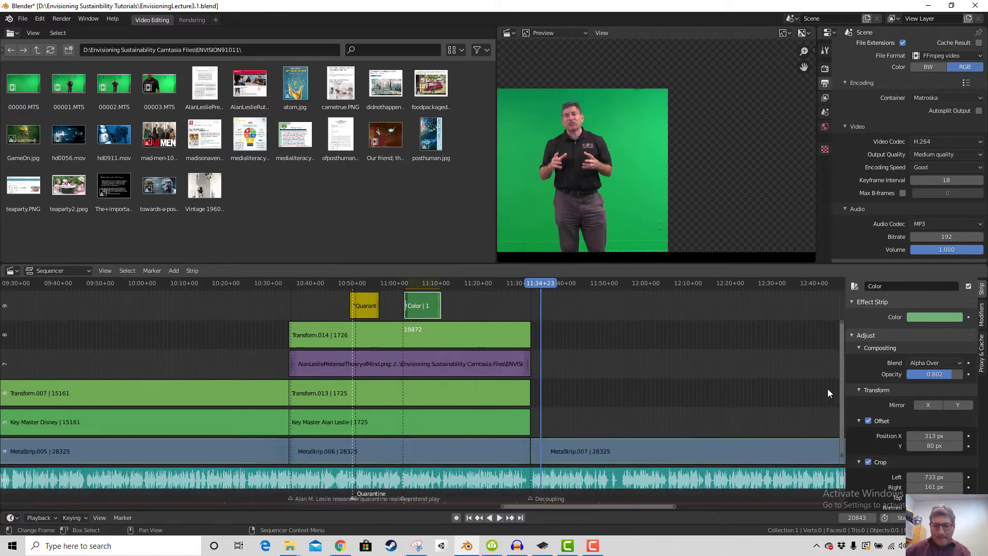
{"action": "key", "text": "space"}
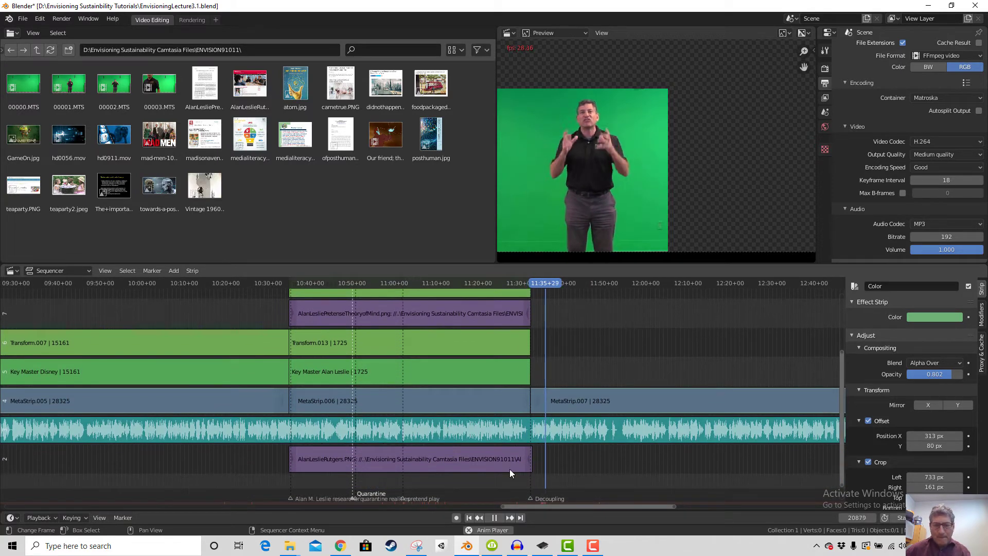
Switch to the lecture transcript in Chrome and select the passage from "In healthy adults" through "corrupting it"
{"action": "left_click", "coordinate": [342, 549]}
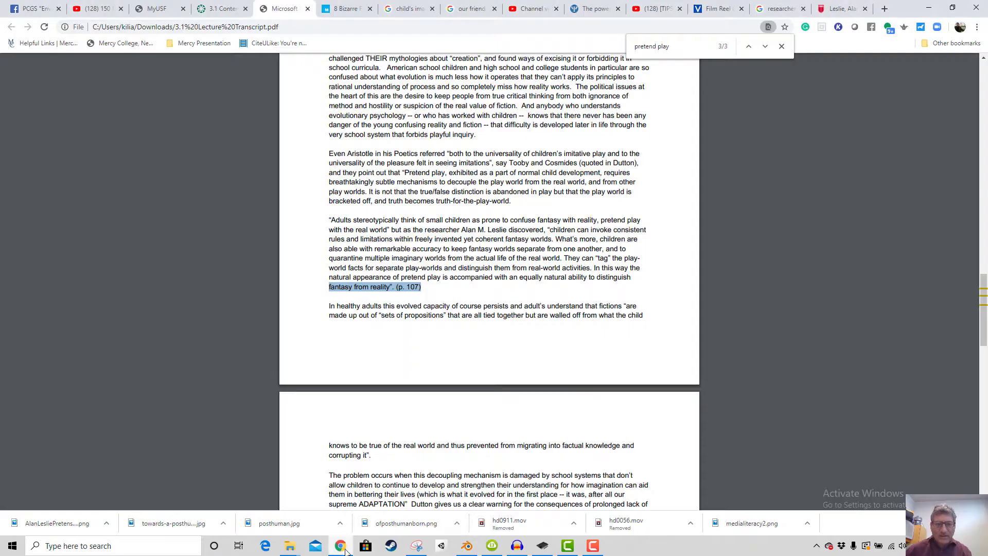
{"action": "scroll", "coordinate": [453, 342], "scroll_direction": "down", "scroll_amount": 3}
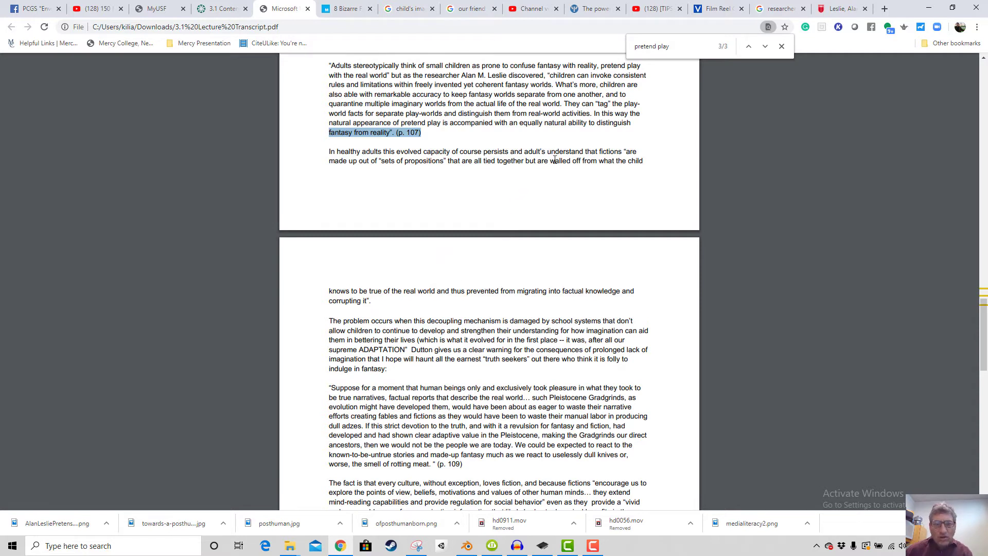
{"action": "left_click_drag", "start_coordinate": [550, 161], "coordinate": [553, 162]}
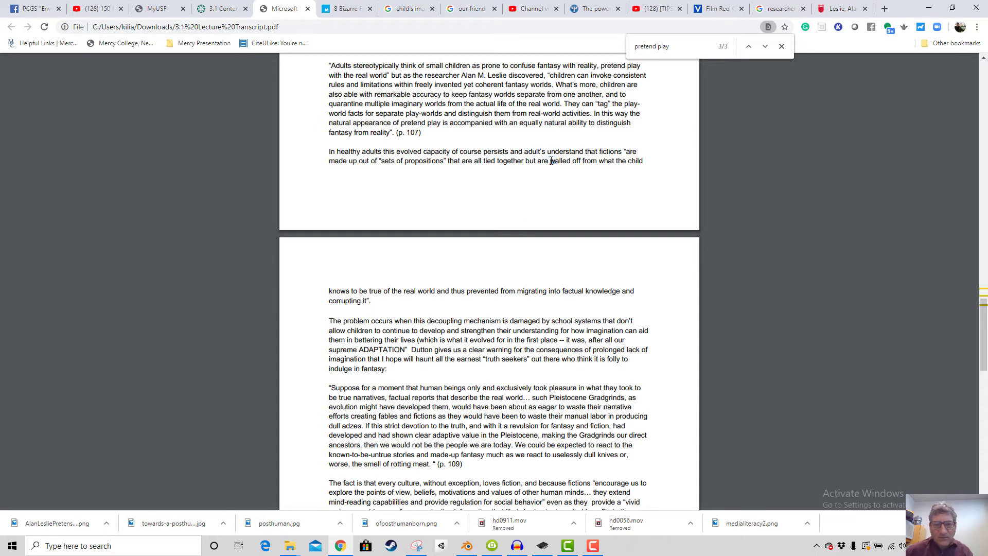
{"action": "left_click_drag", "start_coordinate": [551, 161], "coordinate": [593, 164]}
{"action": "left_click_drag", "start_coordinate": [389, 286], "coordinate": [368, 301]}
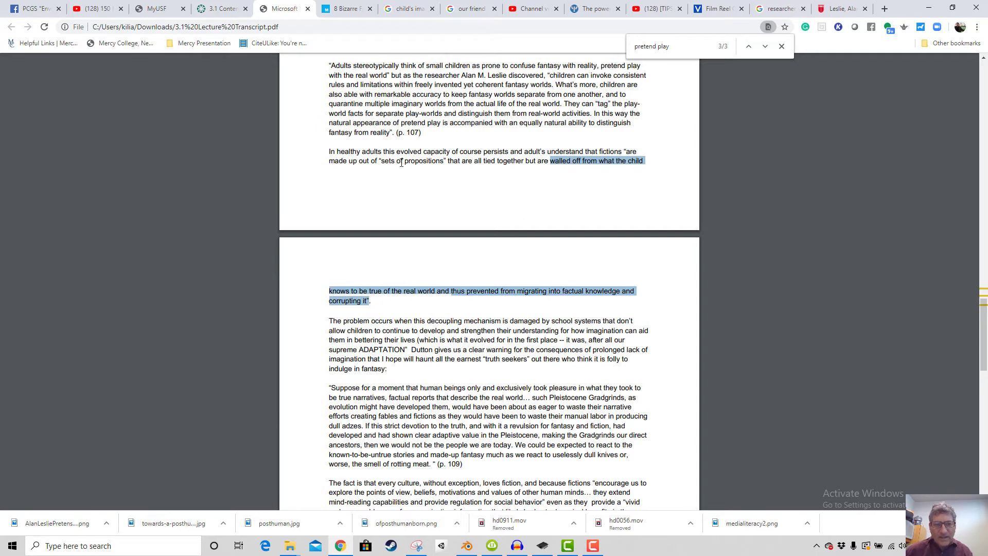
{"action": "mouse_move", "coordinate": [329, 154]}
{"action": "left_mouse_down"}
{"action": "mouse_move", "coordinate": [360, 170]}
{"action": "mouse_move", "coordinate": [351, 179]}
{"action": "left_mouse_up"}
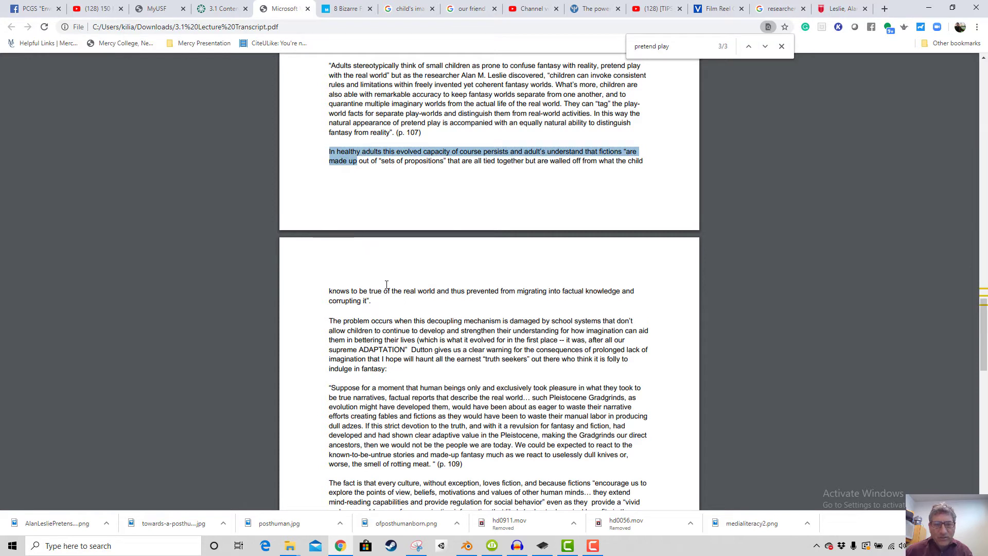
{"action": "left_click_drag", "start_coordinate": [387, 284], "coordinate": [375, 302]}
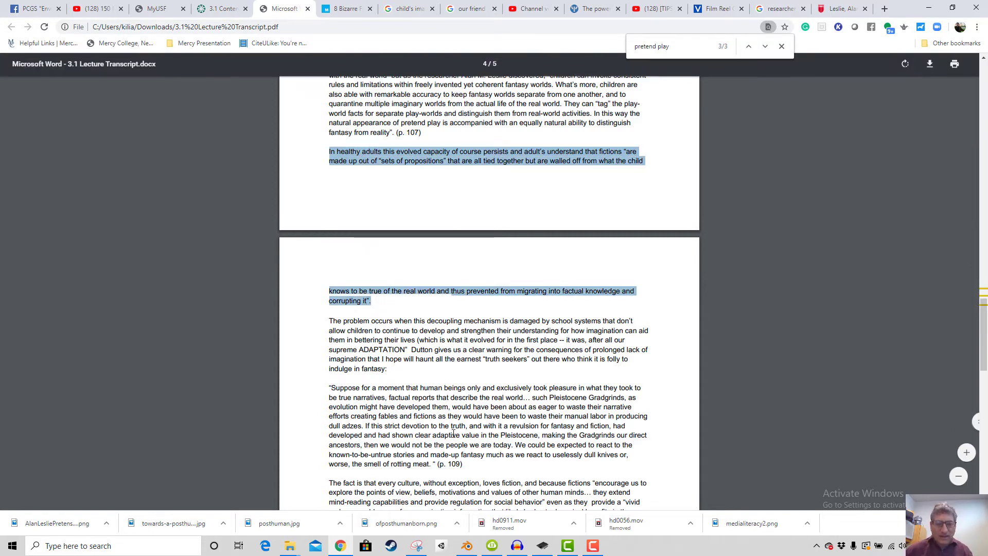
Return to Blender, play the speech before the Decoupling marker, and park the playhead at frame 20393 where the quote begins
{"action": "left_click", "coordinate": [466, 545]}
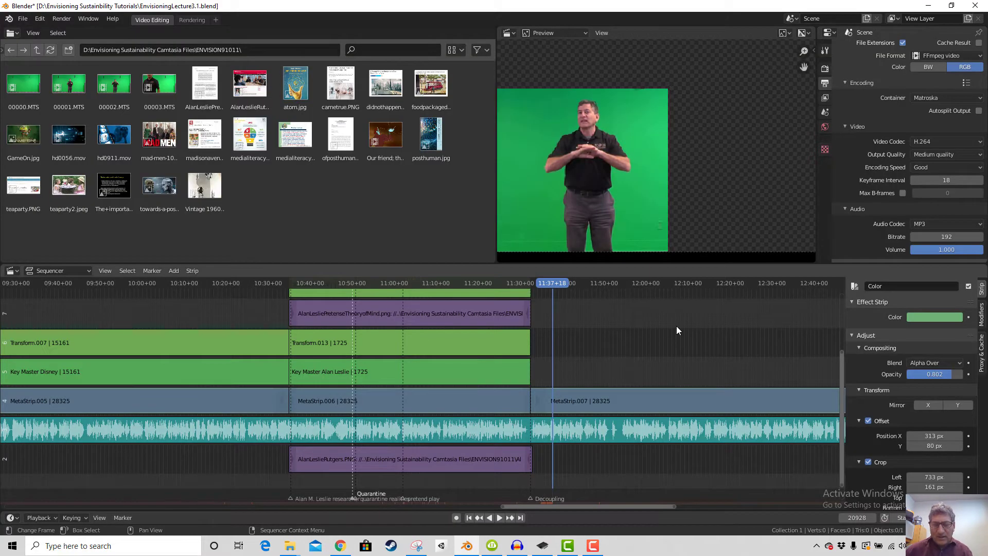
{"action": "left_click", "coordinate": [546, 285]}
{"action": "key", "text": "space"}
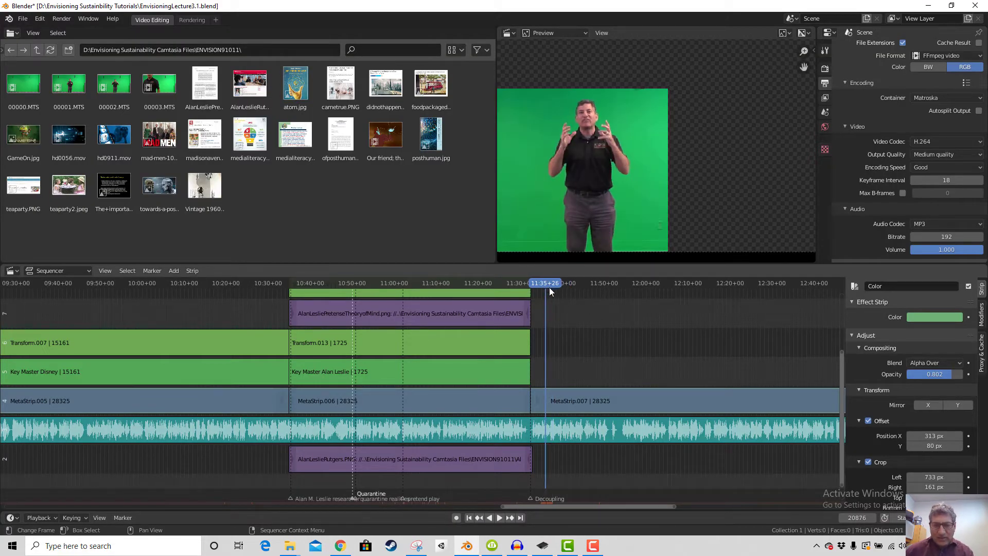
{"action": "left_click_drag", "start_coordinate": [550, 285], "coordinate": [492, 287]}
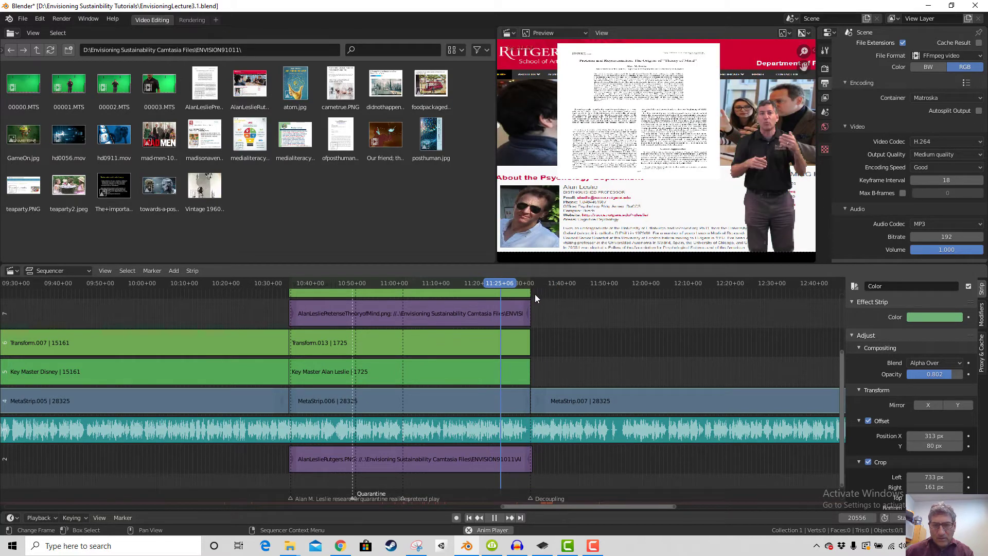
{"action": "left_click_drag", "start_coordinate": [501, 282], "coordinate": [464, 286]}
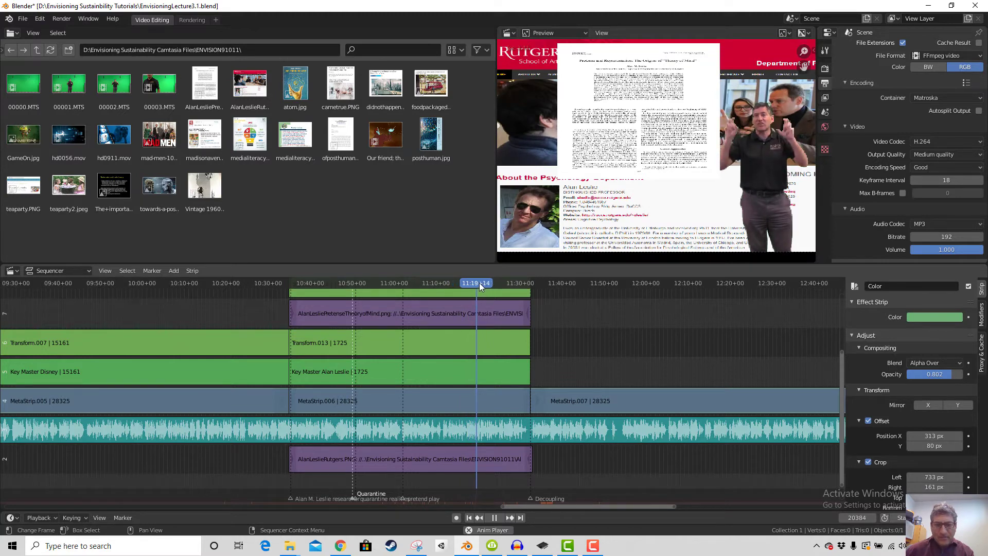
{"action": "key", "text": "space"}
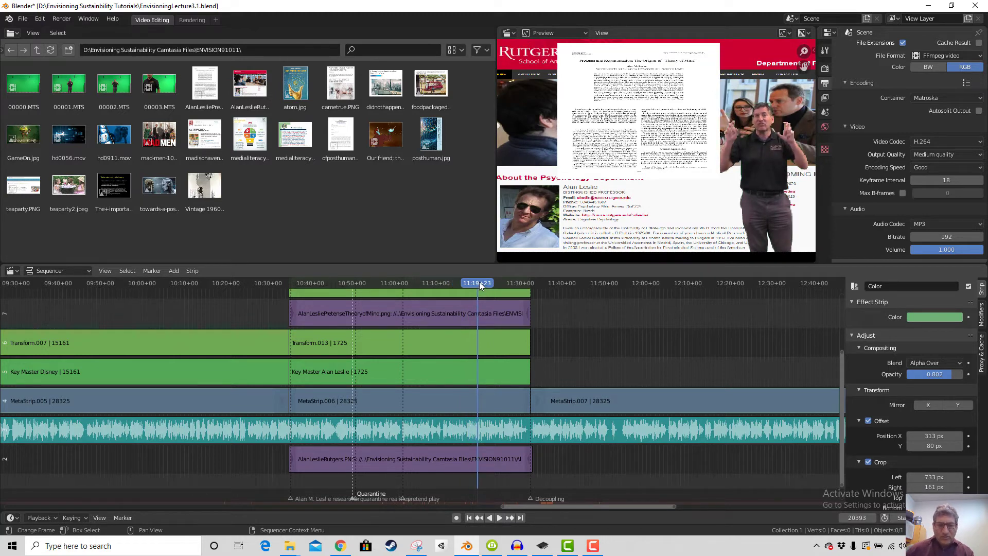
Add a marker at frame 20393 and unlock the timeline markers for editing
{"action": "left_click", "coordinate": [118, 518]}
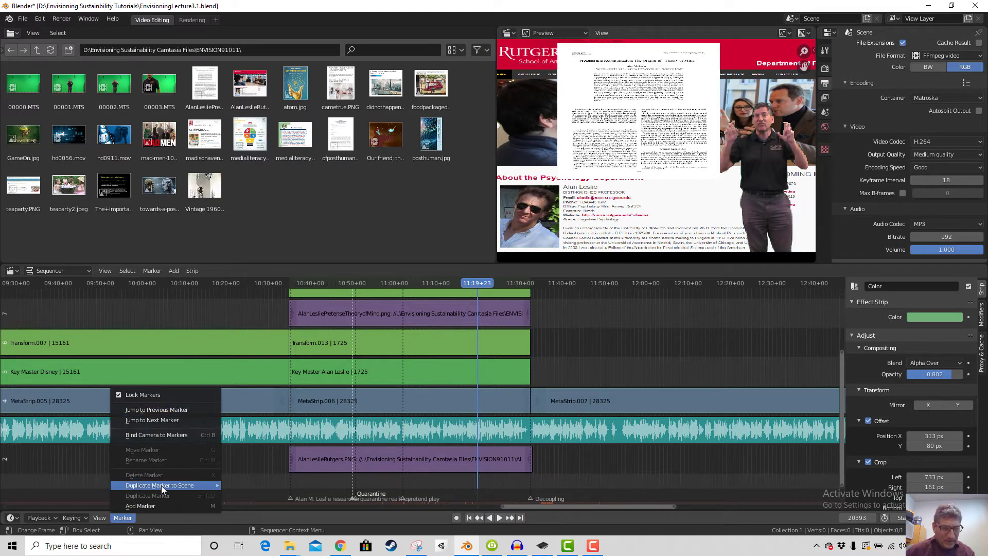
{"action": "left_click", "coordinate": [156, 505]}
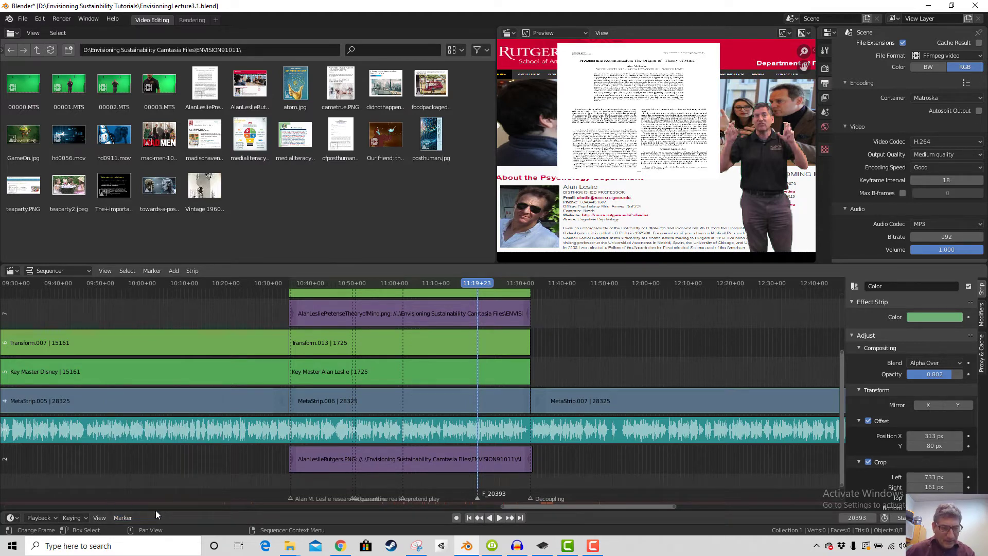
{"action": "left_click", "coordinate": [120, 517]}
{"action": "left_click", "coordinate": [133, 394]}
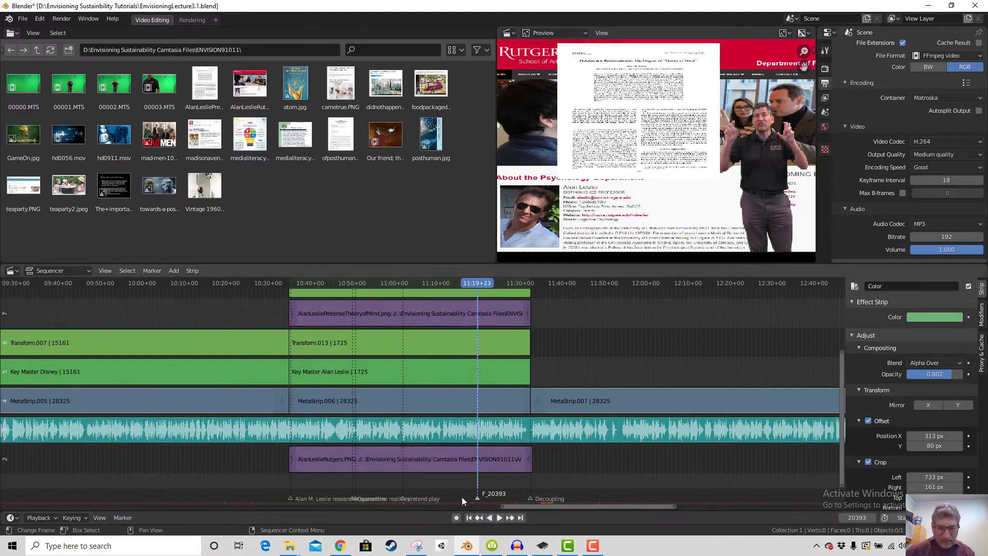
Rename the new marker as "Propositions Walled off"
{"action": "left_click", "coordinate": [122, 517]}
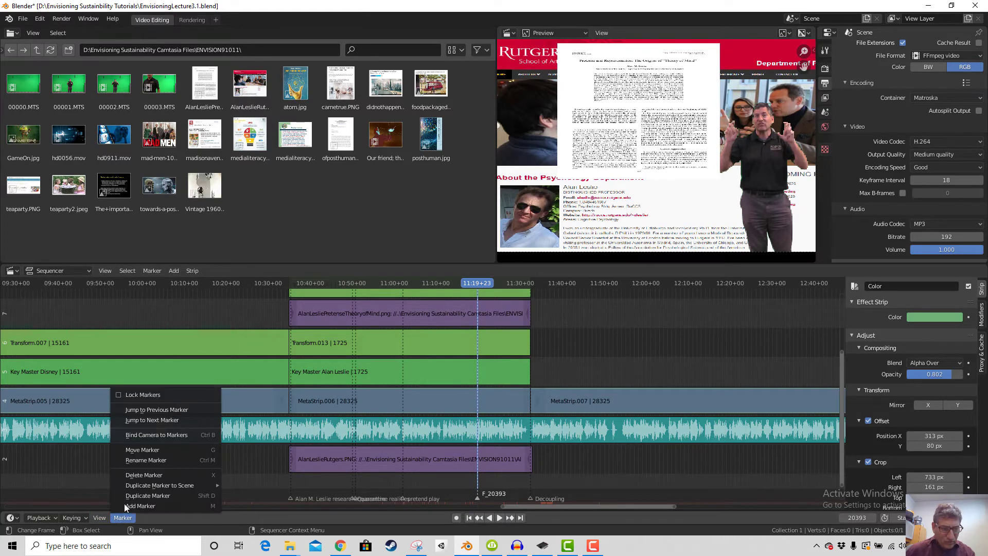
{"action": "left_click", "coordinate": [157, 460]}
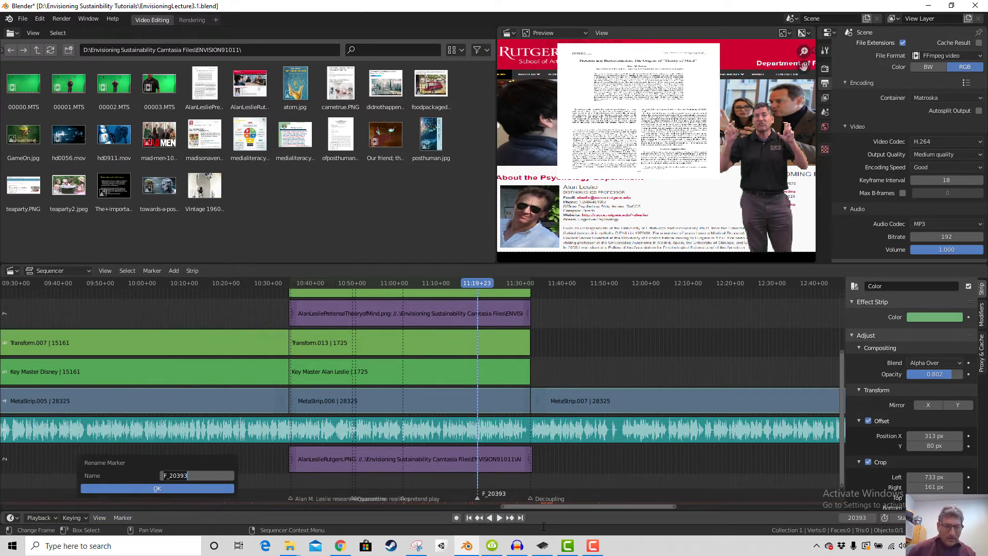
{"action": "type", "text": "P"}
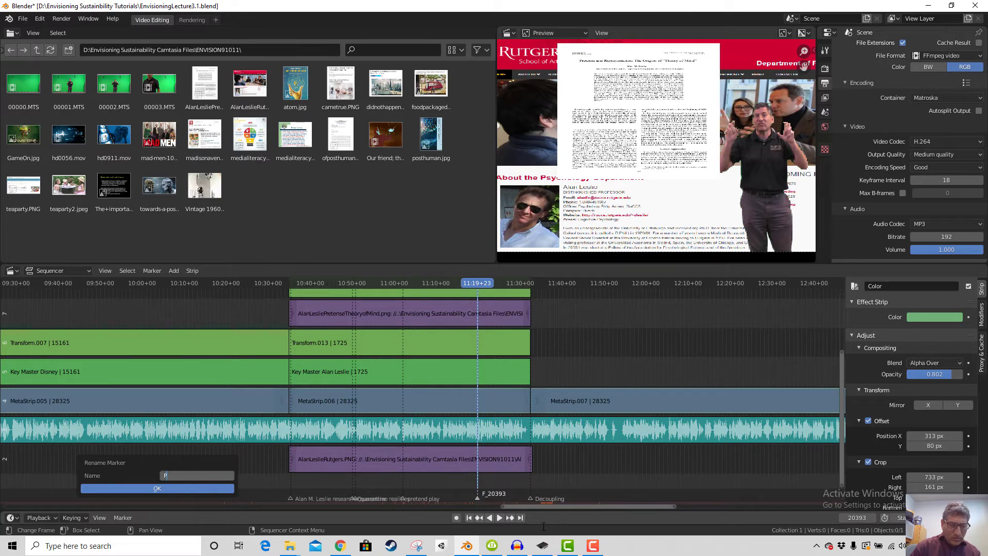
{"action": "type", "text": "ropositio"}
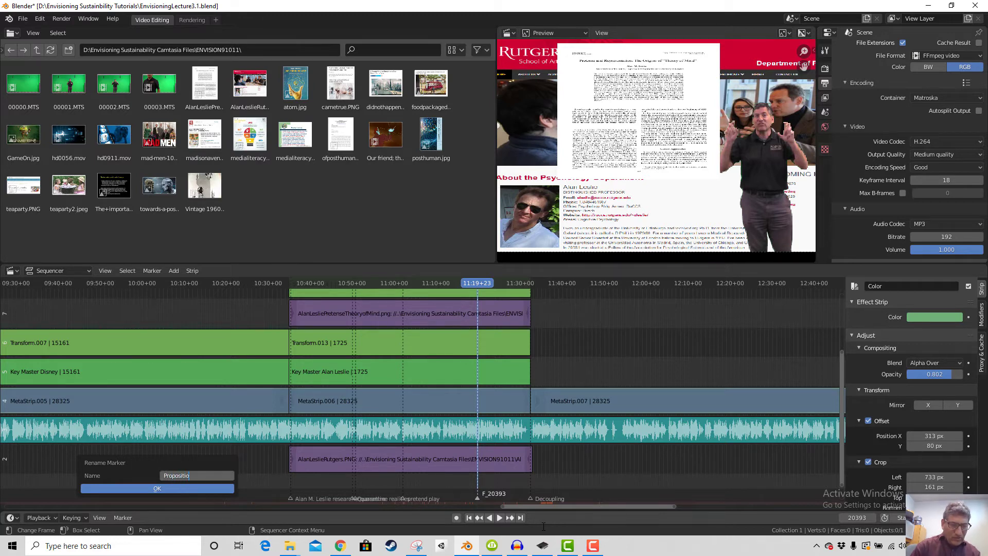
{"action": "type", "text": "ns Walled of"}
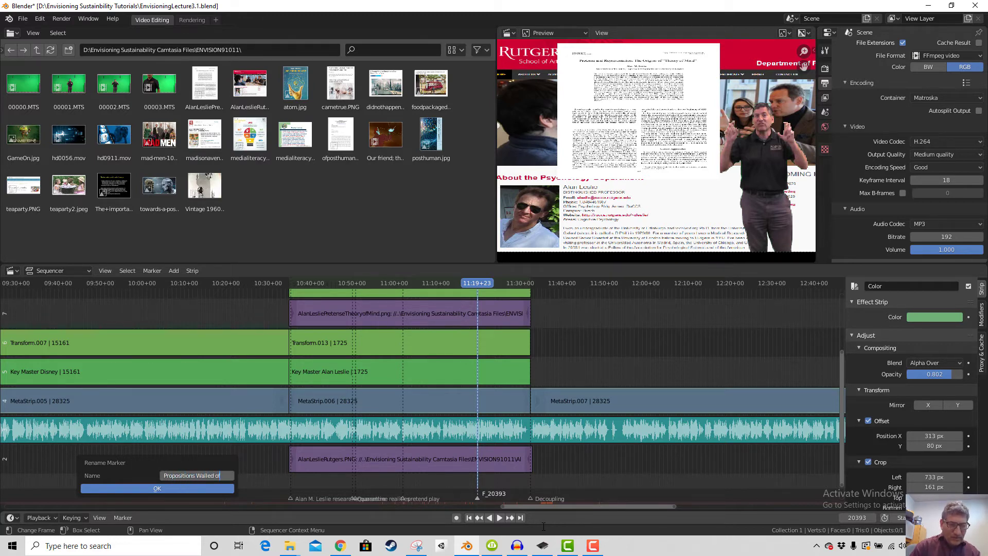
{"action": "type", "text": "f"}
{"action": "left_click", "coordinate": [153, 489]}
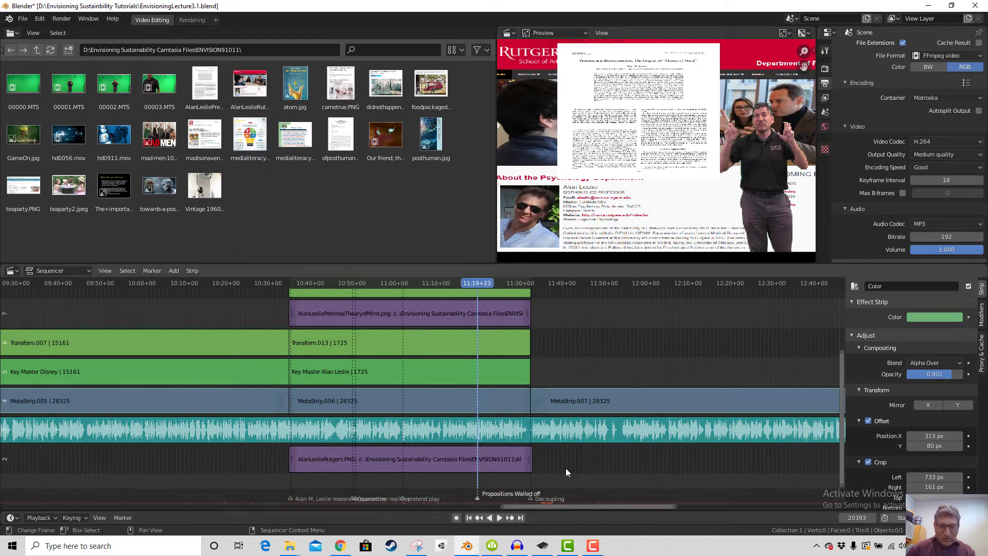
Add a text strip at the Propositions Walled off marker and move it to channel 10, starting at frame 20382
{"action": "scroll", "coordinate": [603, 383], "scroll_direction": "up", "scroll_amount": 2}
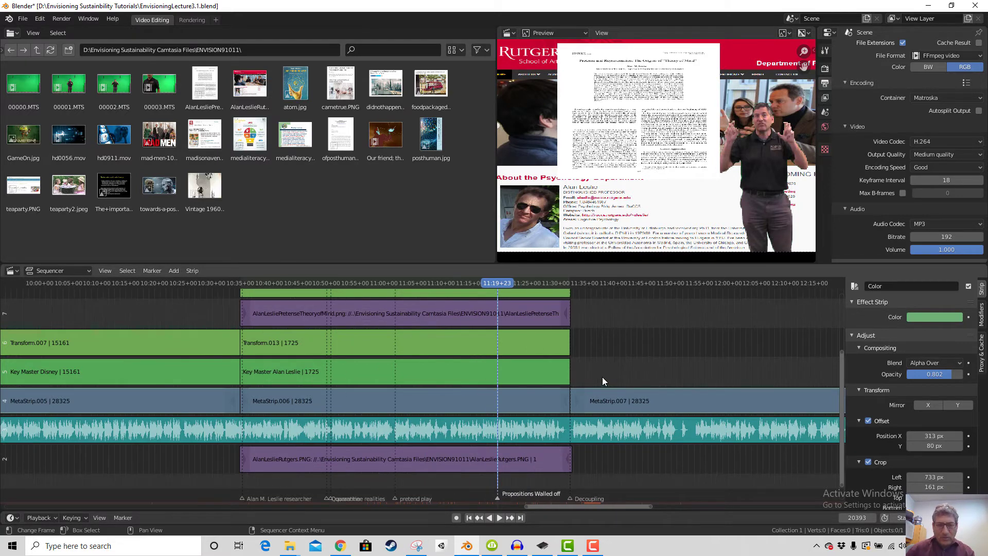
{"action": "scroll", "coordinate": [617, 360], "scroll_direction": "up", "scroll_amount": 2}
{"action": "scroll", "coordinate": [668, 371], "scroll_direction": "down", "scroll_amount": 2}
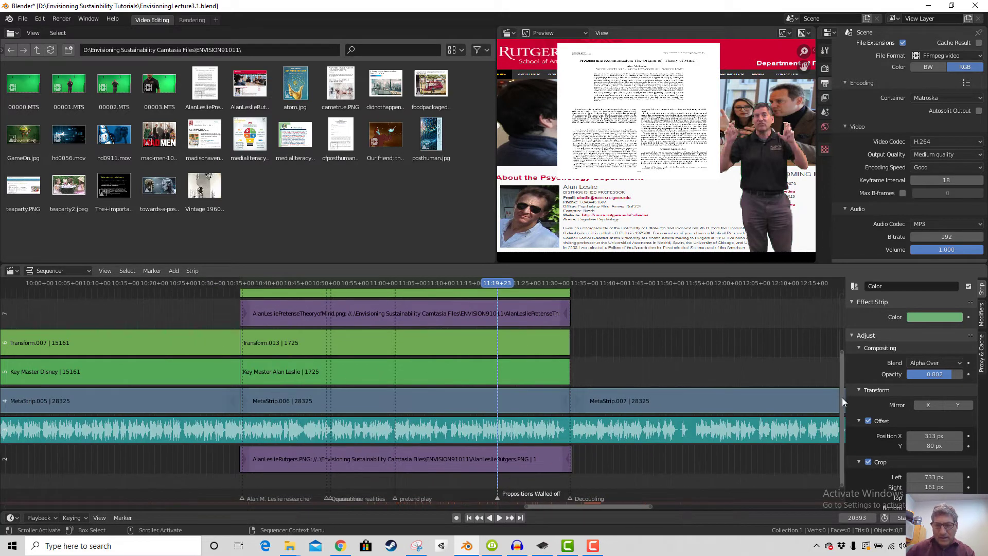
{"action": "left_click_drag", "start_coordinate": [842, 397], "coordinate": [849, 295]}
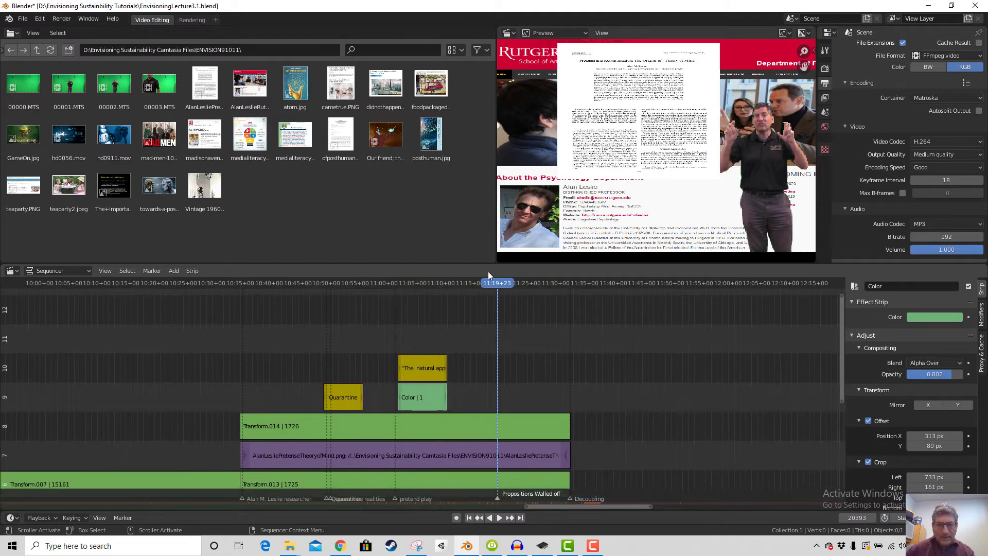
{"action": "left_click", "coordinate": [169, 270]}
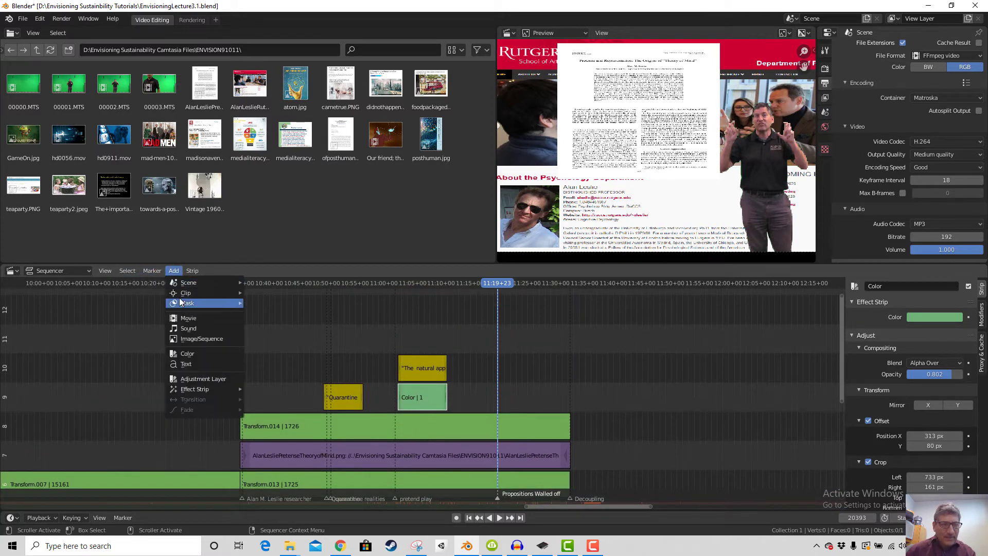
{"action": "left_click", "coordinate": [199, 364]}
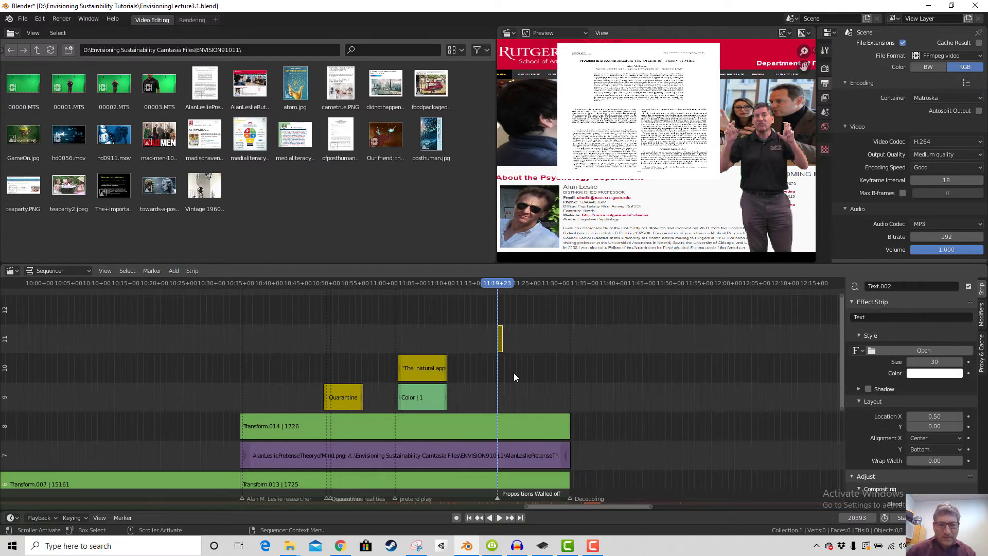
{"action": "left_click_drag", "start_coordinate": [502, 344], "coordinate": [501, 374]}
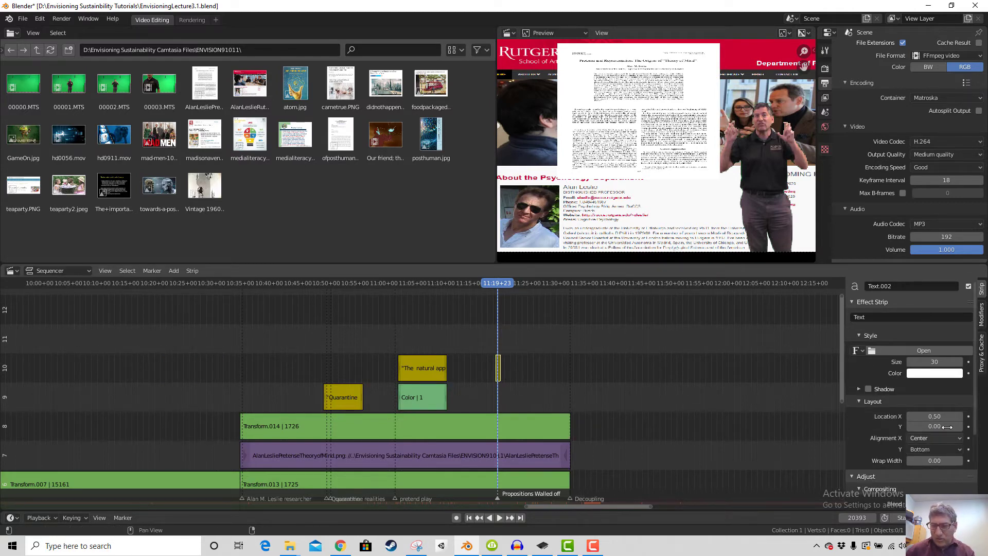
Extend the end of the new text strip to frame 20762, just before the Decoupling marker
{"action": "scroll", "coordinate": [947, 426], "scroll_direction": "down", "scroll_amount": 6}
{"action": "scroll", "coordinate": [523, 368], "scroll_direction": "up", "scroll_amount": 3}
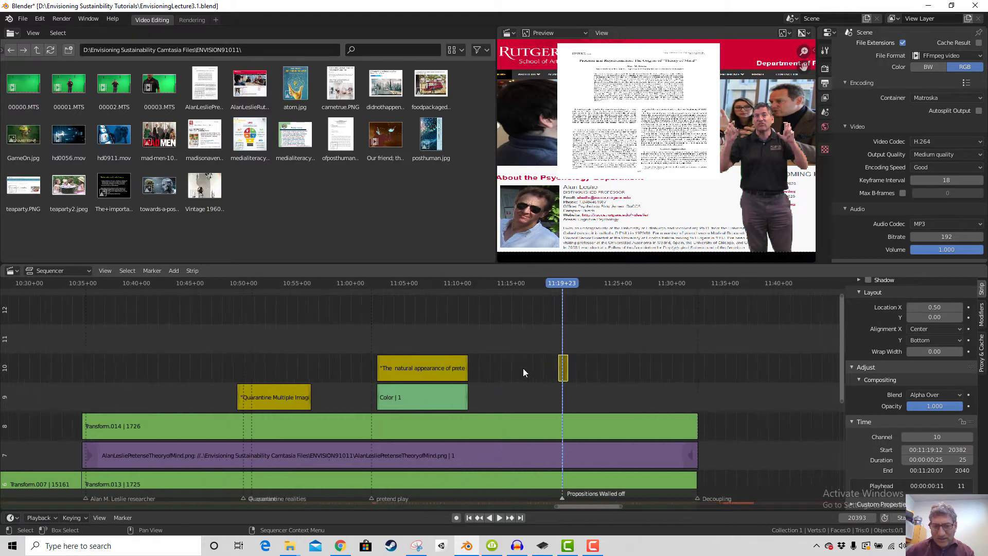
{"action": "left_click_drag", "start_coordinate": [578, 367], "coordinate": [586, 367]}
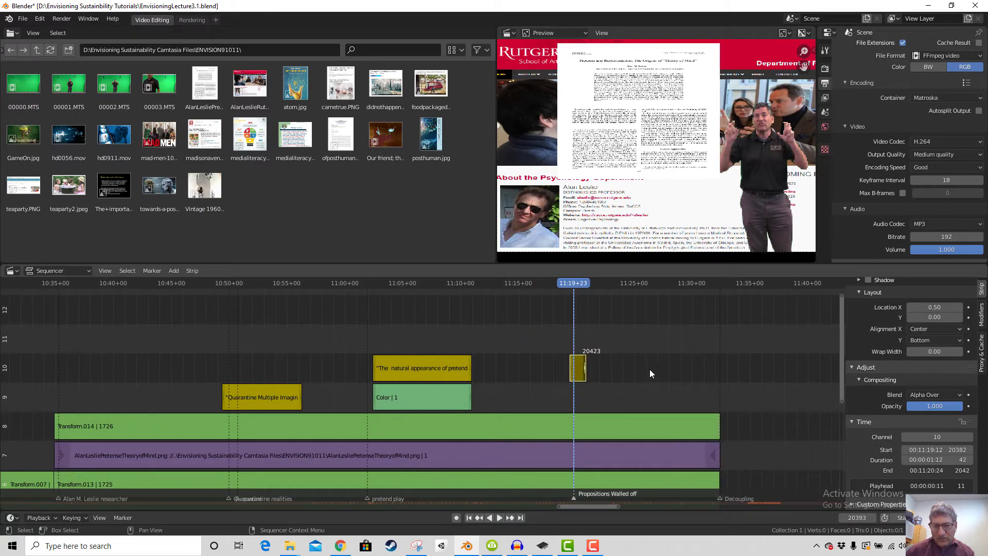
{"action": "left_click_drag", "start_coordinate": [936, 460], "coordinate": [969, 459]}
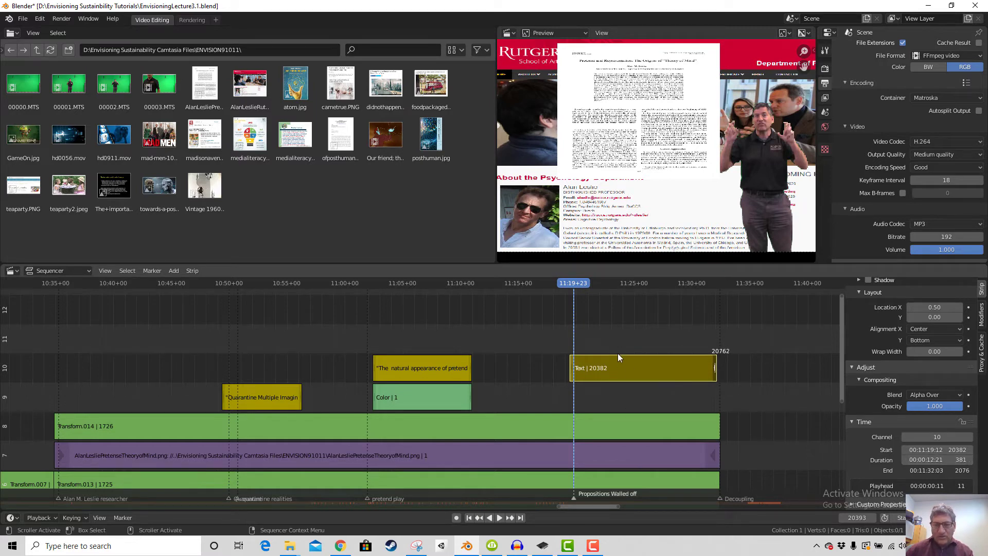
Rename the selected text strip at the Propositions Walled off marker as "Walled Off"
{"action": "scroll", "coordinate": [910, 376], "scroll_direction": "up", "scroll_amount": 5}
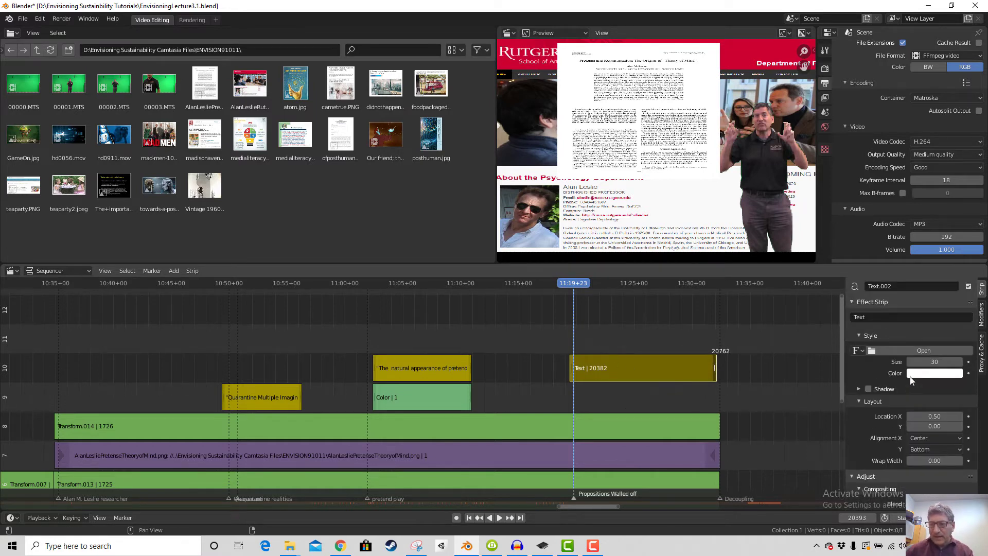
{"action": "left_click", "coordinate": [901, 286]}
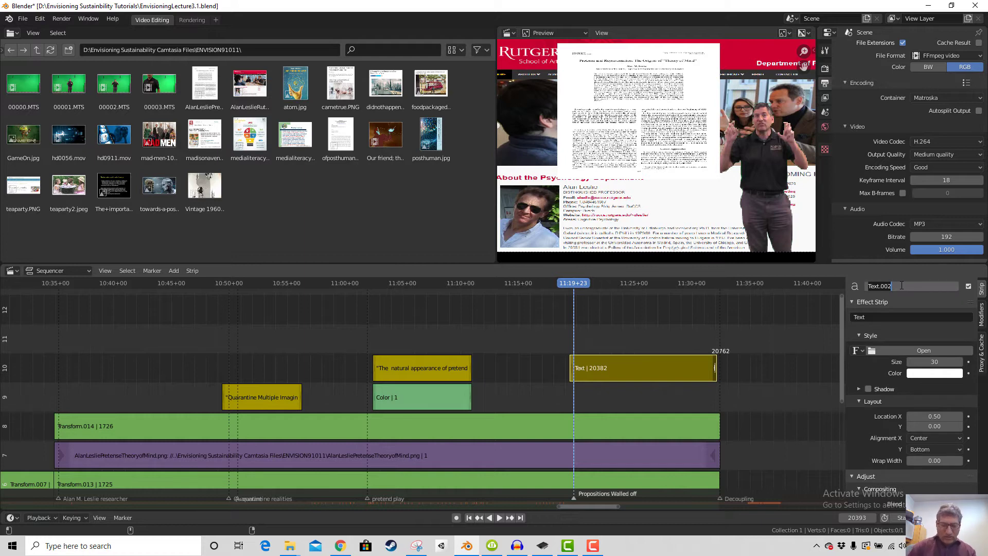
{"action": "type", "text": "Walled"}
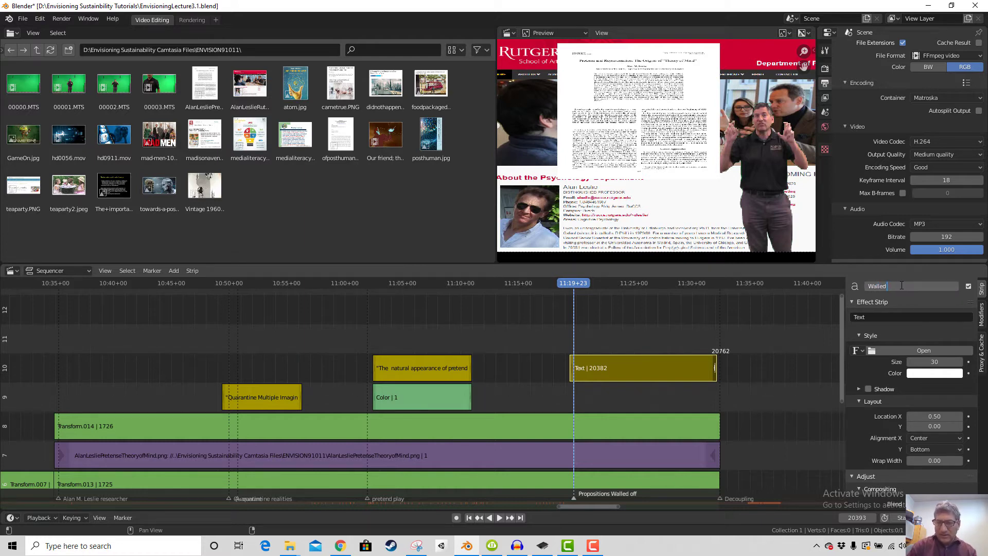
{"action": "type", "text": " Off"}
{"action": "key", "text": "Return"}
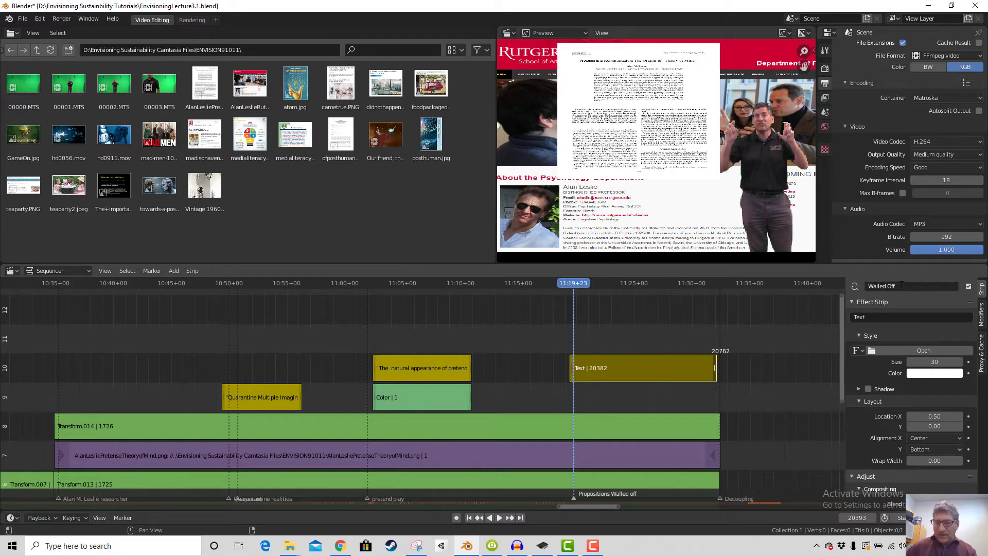
Replace the strip's default text with the copied passage starting "In healthy adults this evolved capacity" and enable the text shadow
{"action": "left_click", "coordinate": [884, 315]}
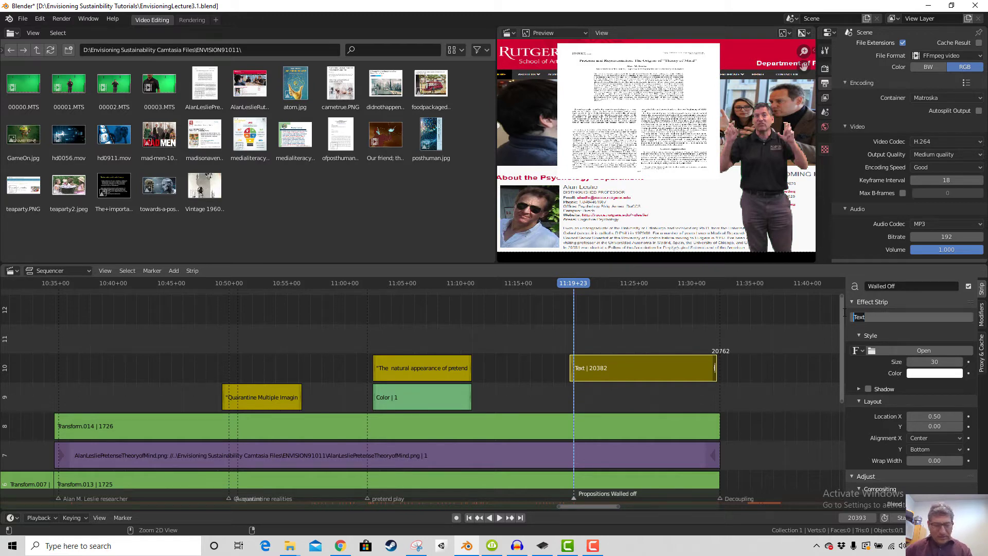
{"action": "key", "text": "ctrl+v"}
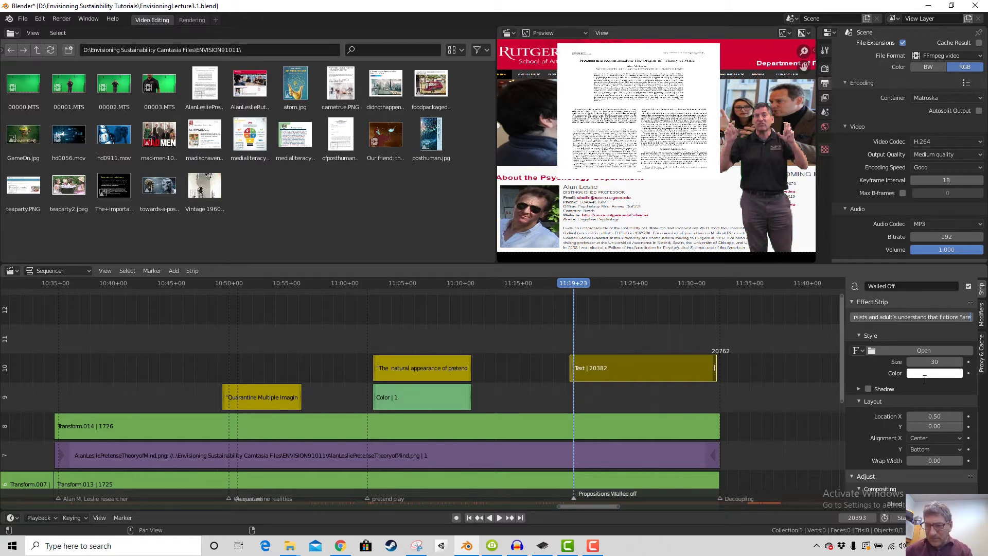
{"action": "left_click", "coordinate": [868, 389]}
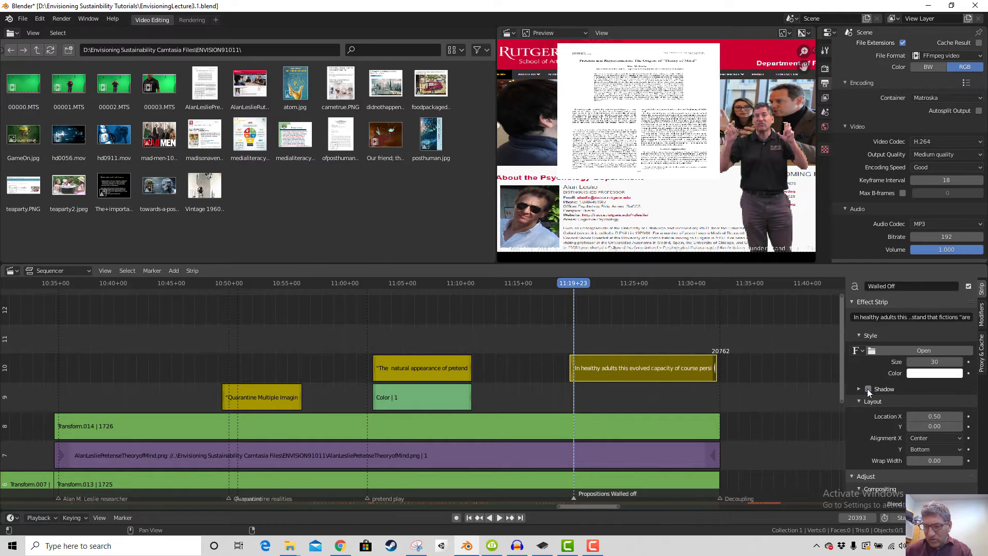
{"action": "left_click", "coordinate": [867, 388]}
Set the Walled Off text's wrap width to 0.50
{"action": "scroll", "coordinate": [874, 395], "scroll_direction": "down", "scroll_amount": 3}
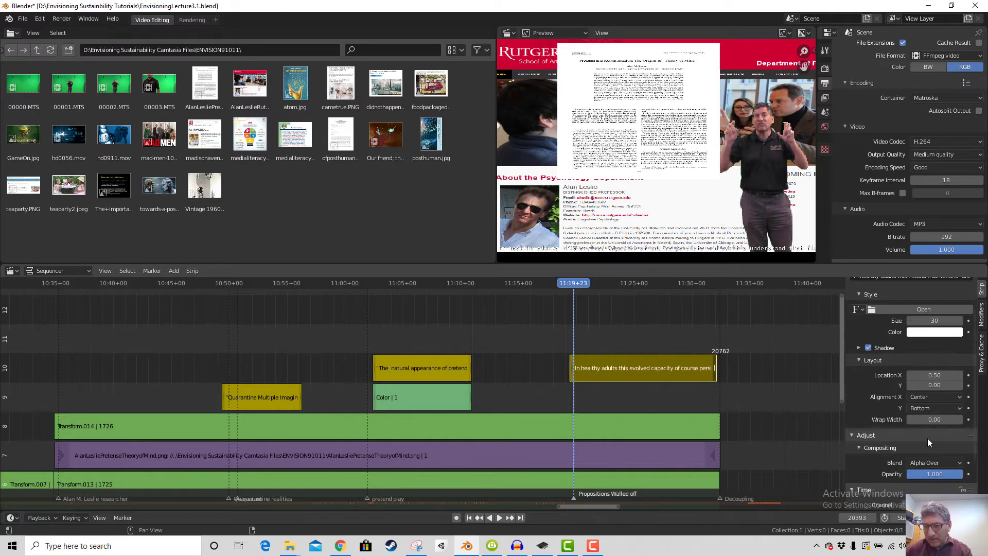
{"action": "left_click", "coordinate": [931, 419]}
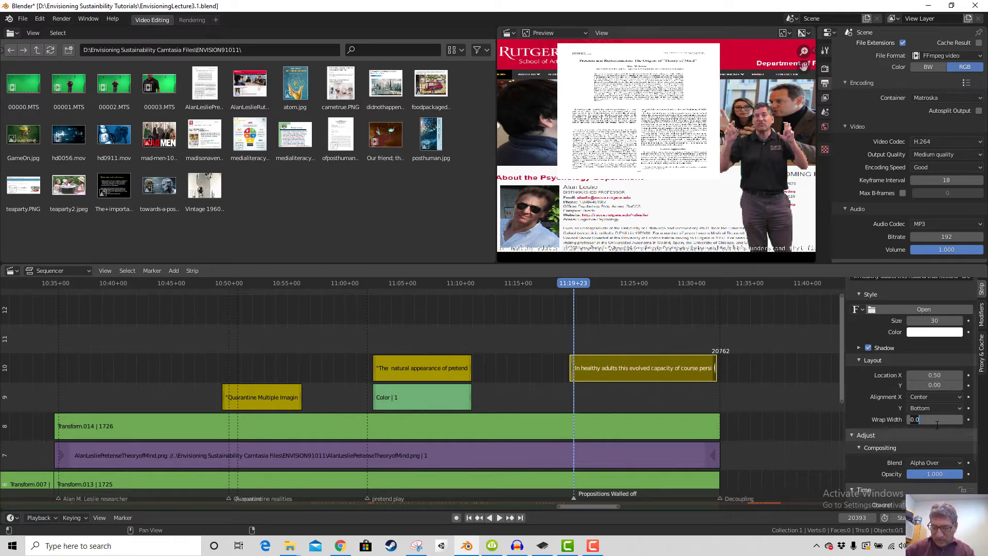
{"action": "key", "text": "Return"}
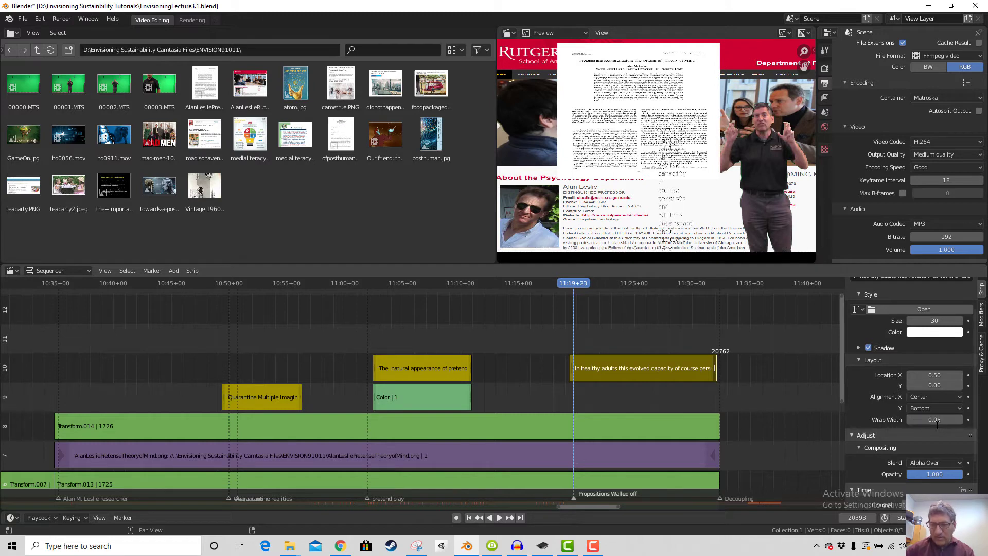
{"action": "left_click", "coordinate": [939, 419]}
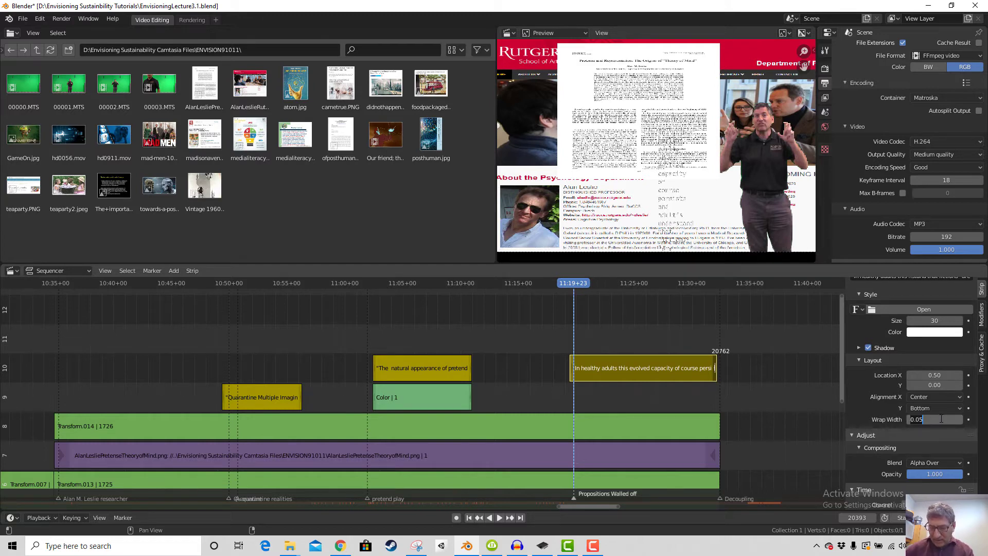
{"action": "key", "text": "Return"}
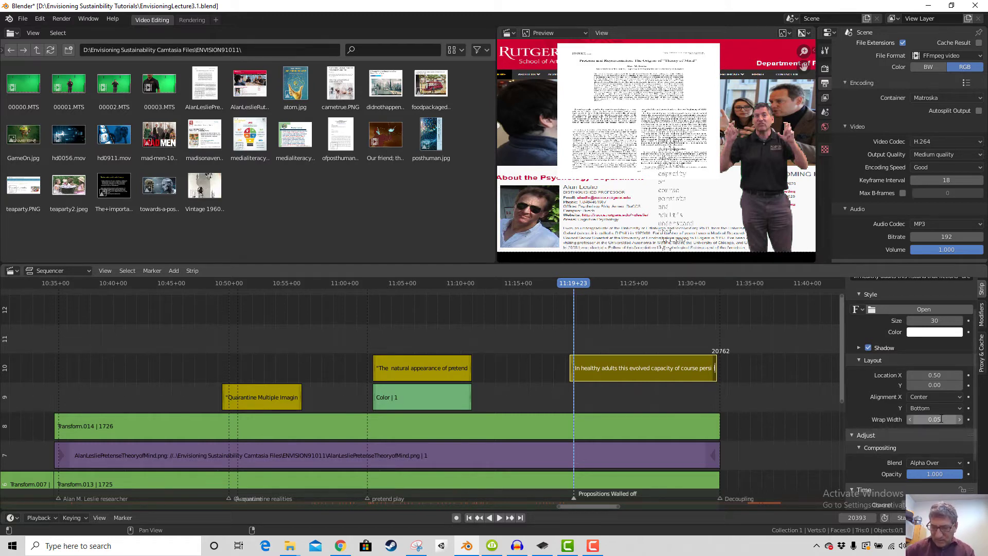
{"action": "left_click", "coordinate": [941, 419]}
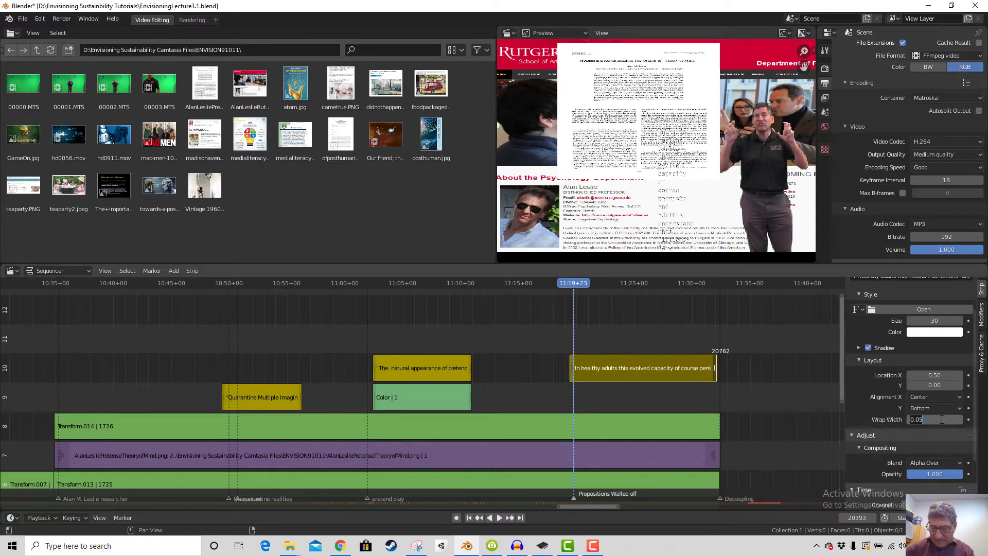
{"action": "type", "text": "0.5"}
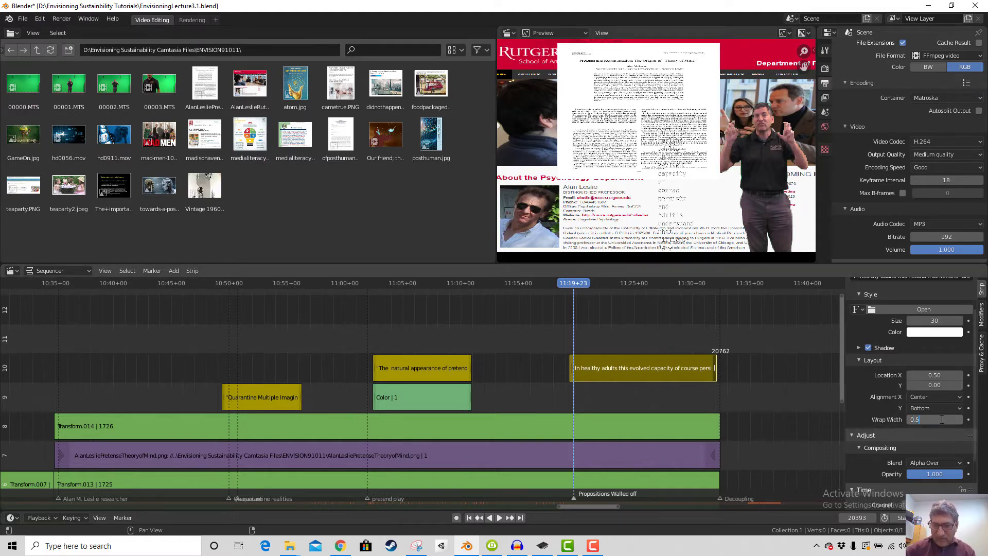
{"action": "key", "text": "Return"}
Change the Walled Off text's color from white to dark blue
{"action": "left_click", "coordinate": [939, 333]}
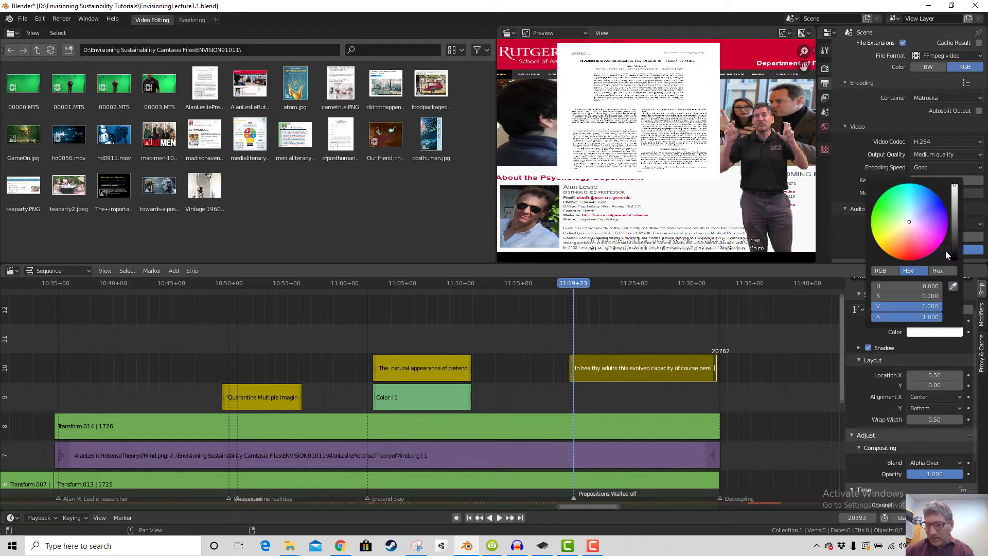
{"action": "left_click", "coordinate": [944, 207]}
{"action": "left_click_drag", "start_coordinate": [954, 202], "coordinate": [955, 218]}
Enlarge the quote text to size 57 and move it to location X 0.43, Y 0.21
{"action": "scroll", "coordinate": [945, 363], "scroll_direction": "up", "scroll_amount": 2}
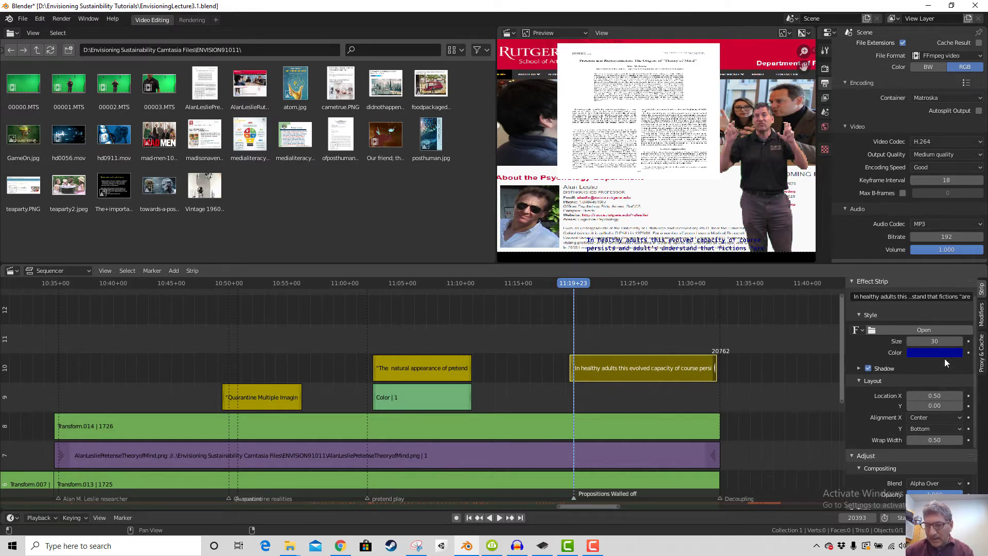
{"action": "mouse_move", "coordinate": [934, 341]}
{"action": "left_mouse_down"}
{"action": "mouse_move", "coordinate": [951, 341]}
{"action": "mouse_move", "coordinate": [939, 341]}
{"action": "left_mouse_up"}
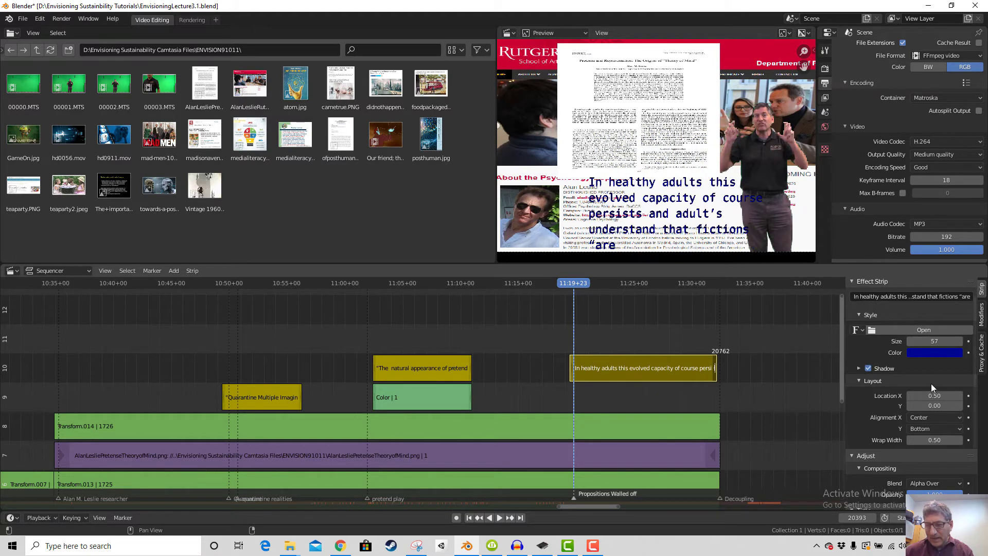
{"action": "left_click_drag", "start_coordinate": [933, 396], "coordinate": [946, 406]}
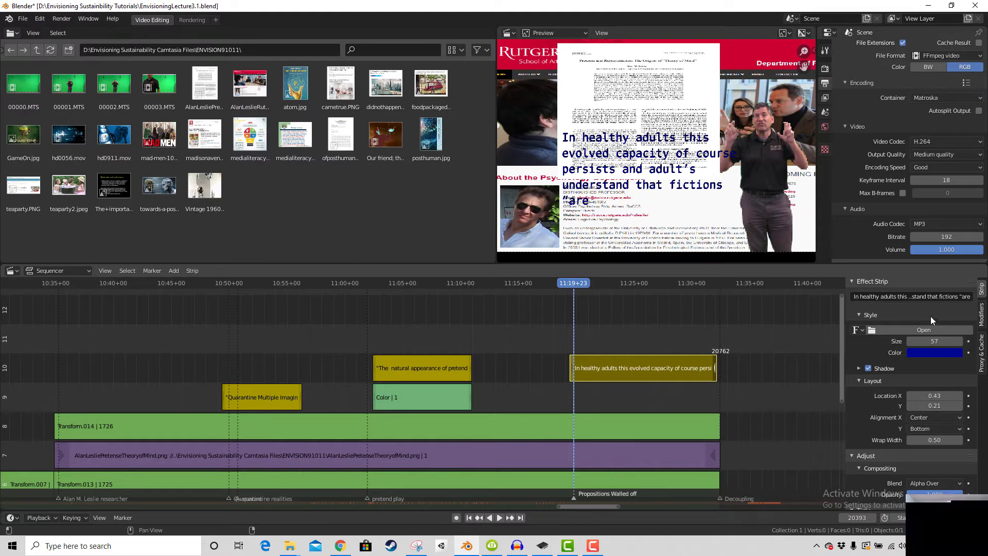
Copy the line "made up out of "sets of propositions"... what the child" from the transcript PDF in Chrome and append it to the quote in Blender
{"action": "left_click", "coordinate": [967, 297]}
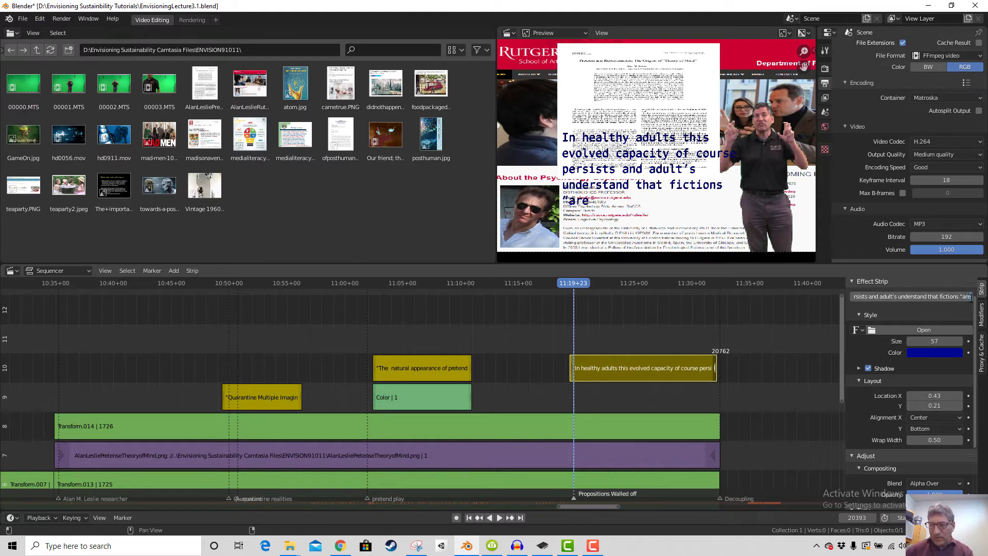
{"action": "left_click", "coordinate": [340, 546]}
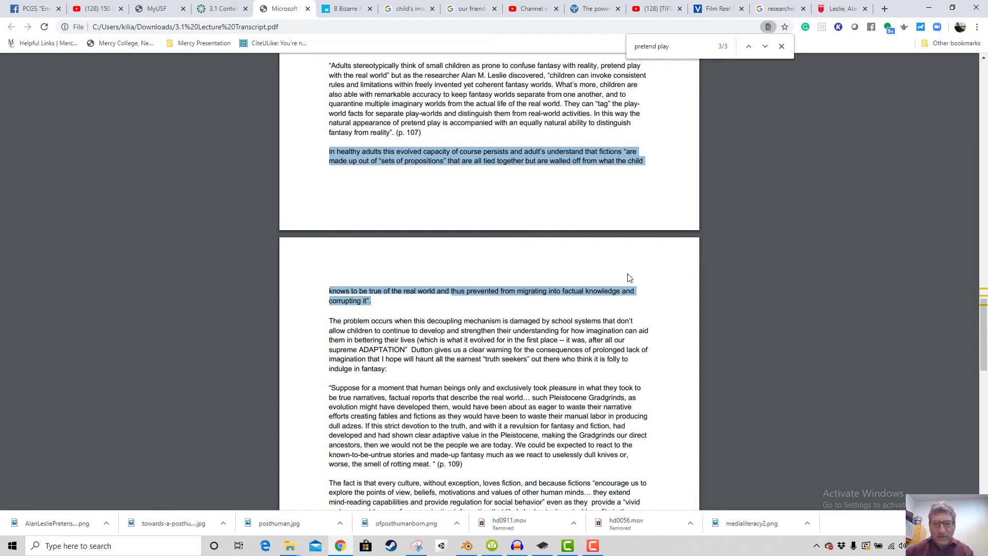
{"action": "left_click", "coordinate": [466, 545]}
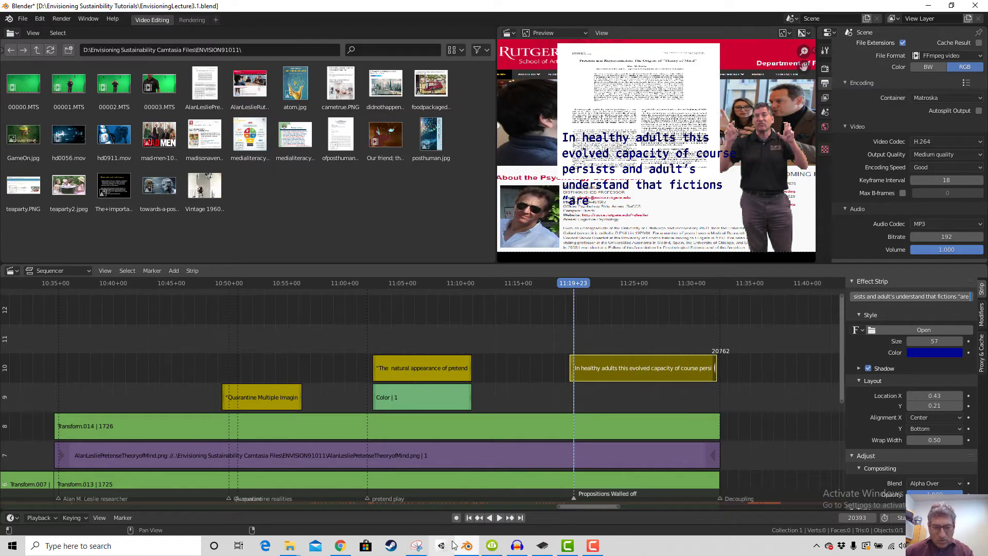
{"action": "left_click", "coordinate": [340, 545]}
{"action": "left_click", "coordinate": [604, 159]}
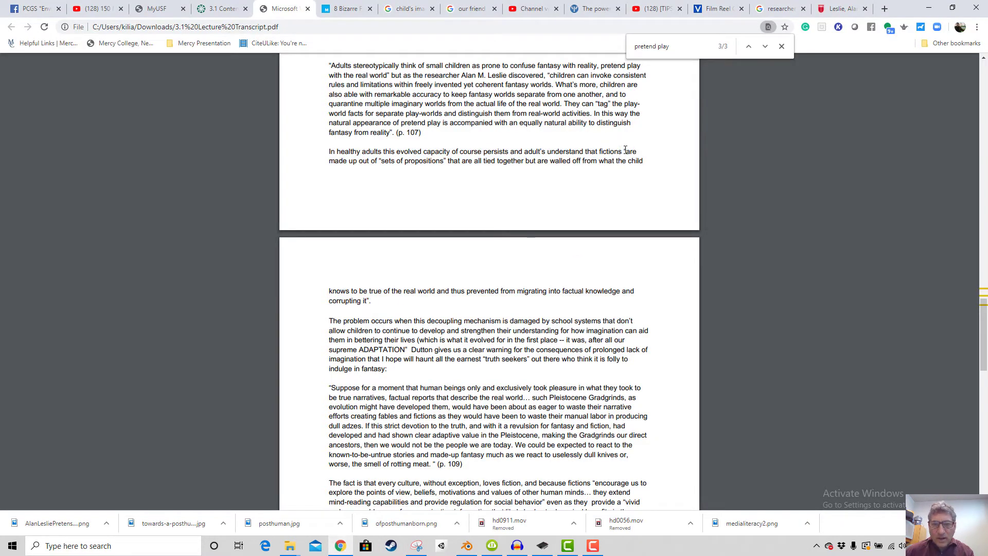
{"action": "left_click_drag", "start_coordinate": [333, 164], "coordinate": [645, 165]}
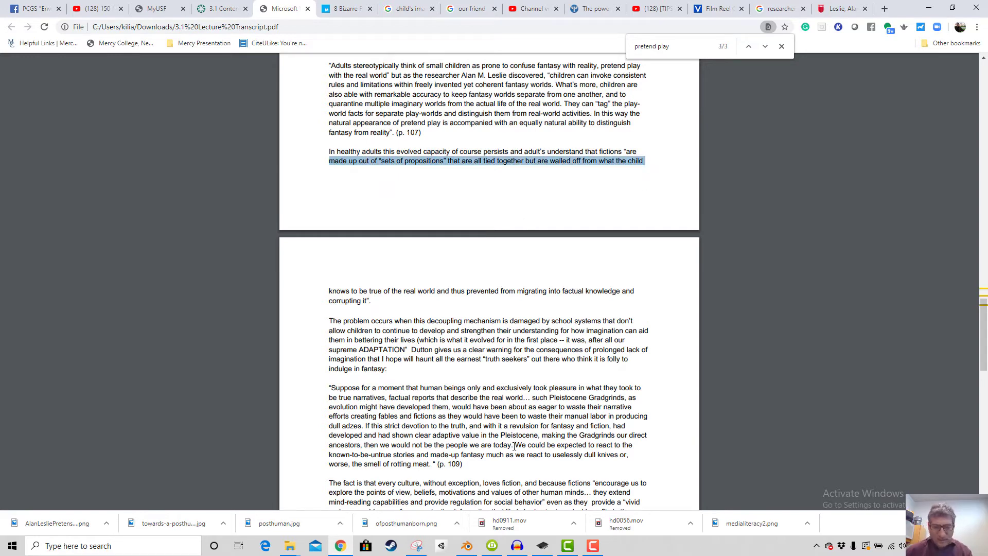
{"action": "left_click", "coordinate": [467, 546]}
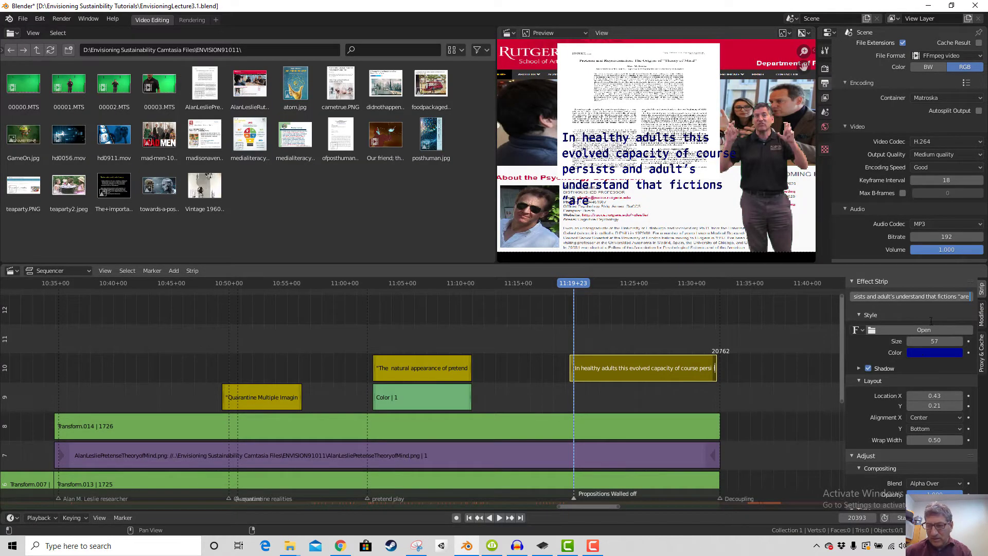
{"action": "type", "text": "gether but are walled off from what the child"}
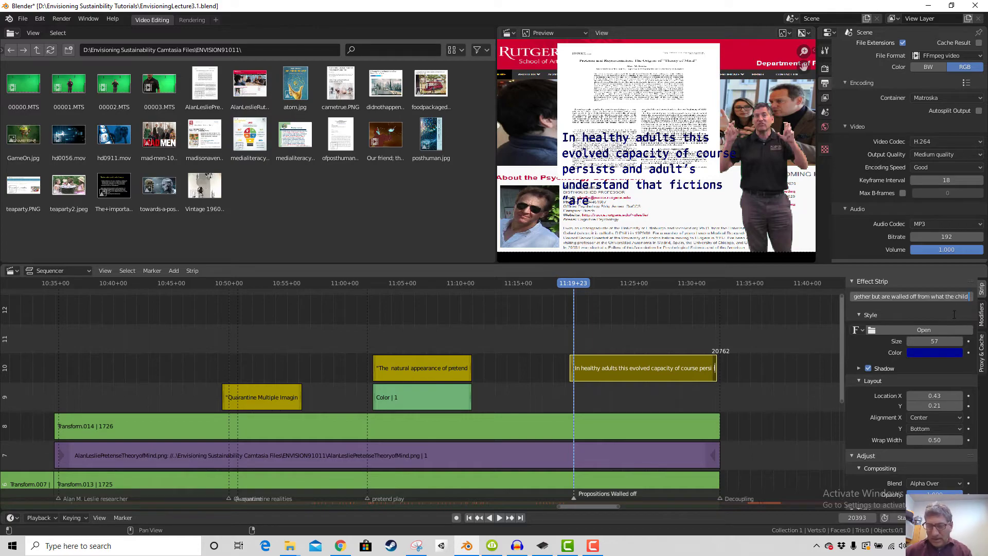
Copy the passage starting "knows to be true of the real world" from the transcript in Chrome and append it to the Blender quote
{"action": "left_click", "coordinate": [340, 546]}
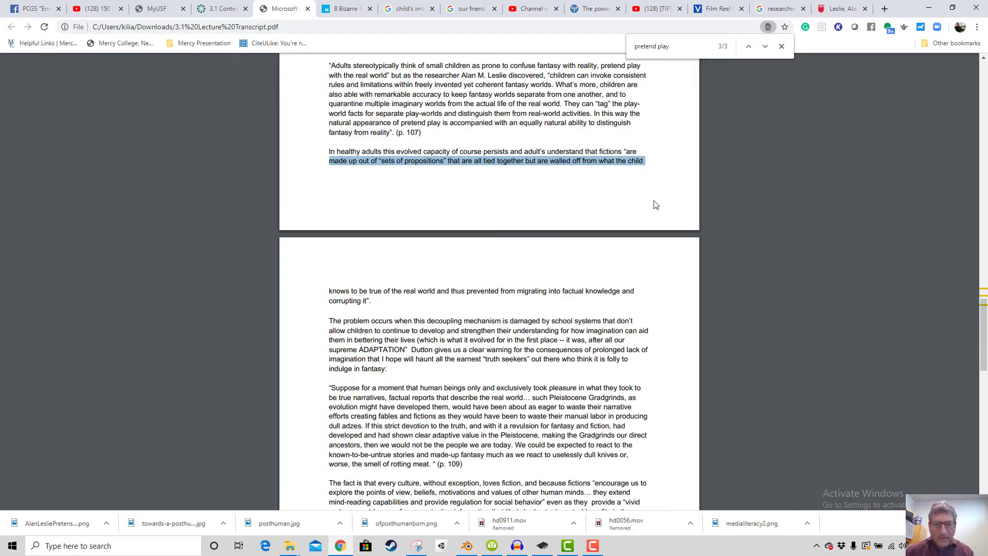
{"action": "left_click_drag", "start_coordinate": [329, 291], "coordinate": [372, 301]}
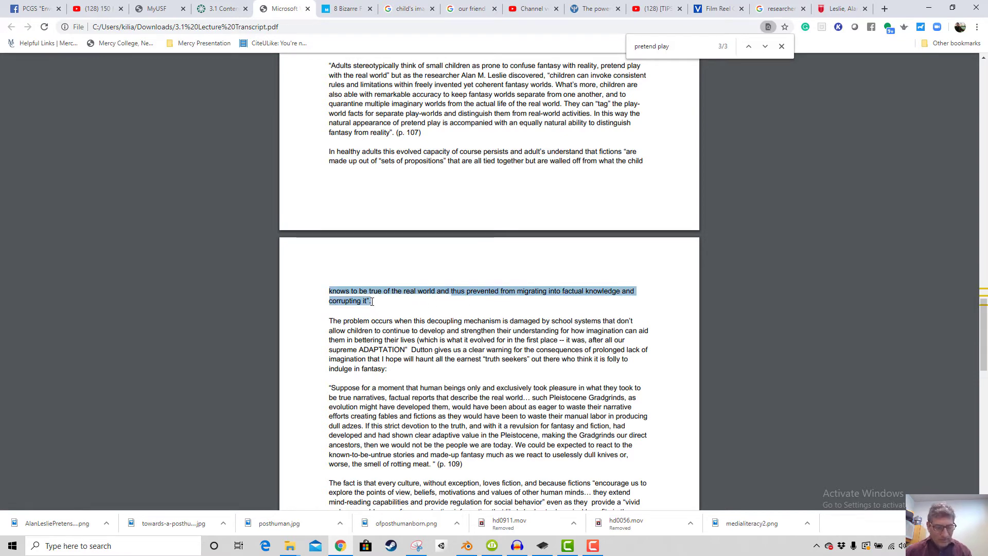
{"action": "left_click", "coordinate": [466, 546]}
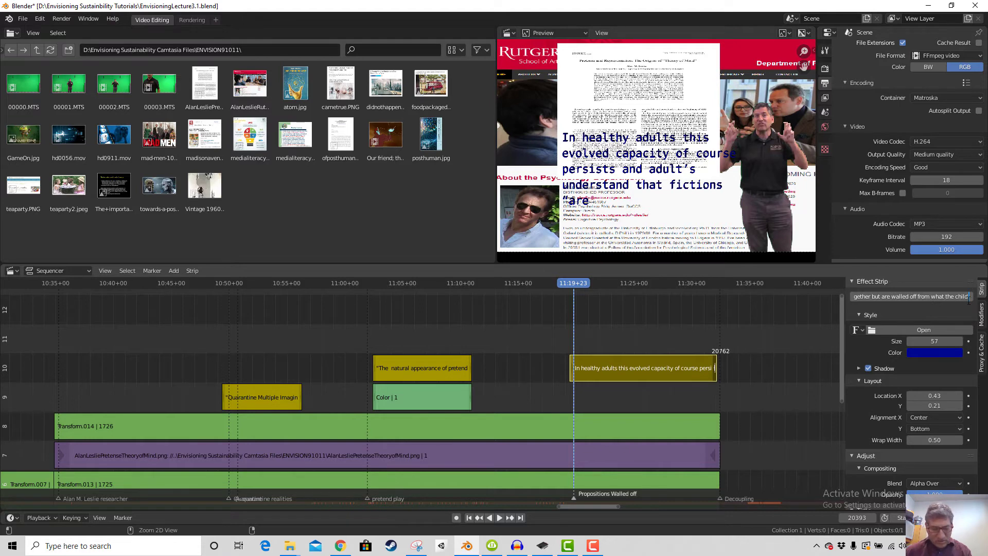
{"action": "key", "text": "ctrl+v"}
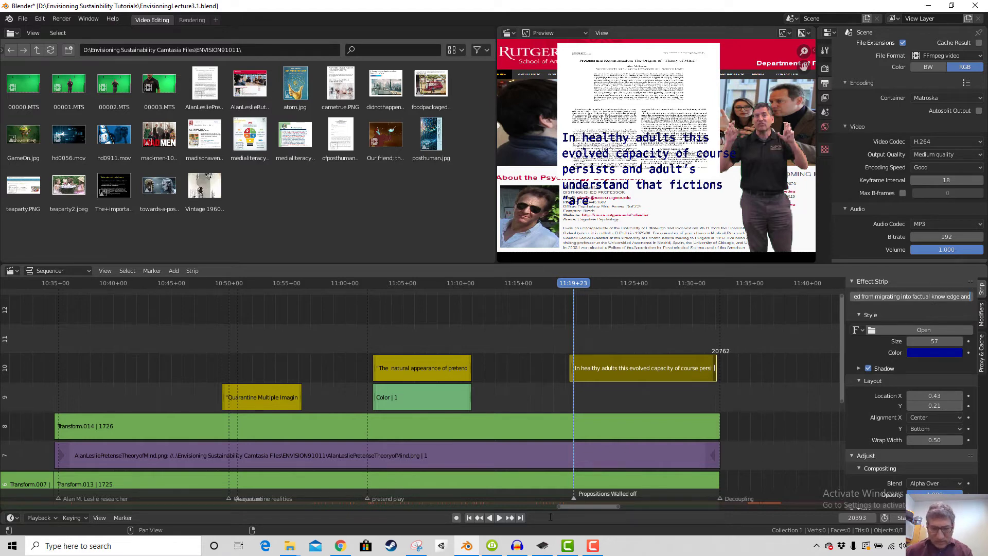
Copy the closing words "corrupting it" from the transcript in Chrome, append them to the Blender quote, and return to the start of the text
{"action": "left_click", "coordinate": [340, 545]}
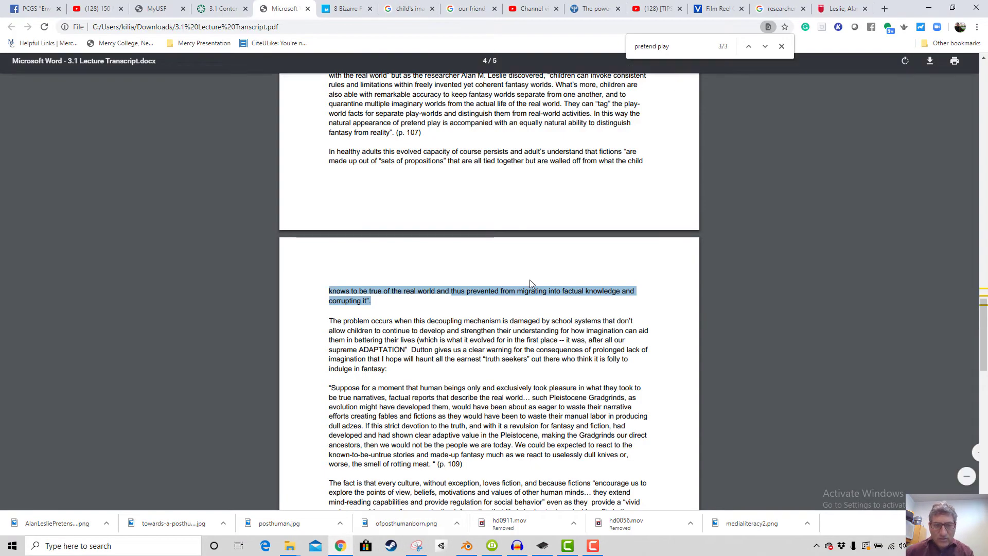
{"action": "left_click", "coordinate": [335, 301]}
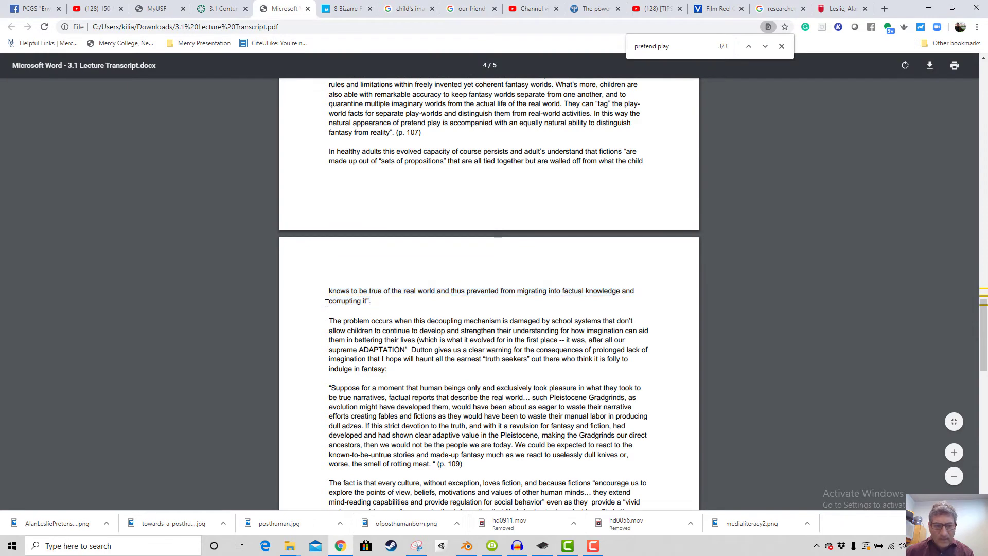
{"action": "left_click_drag", "start_coordinate": [327, 303], "coordinate": [382, 300]}
{"action": "key", "text": "ctrl+c"}
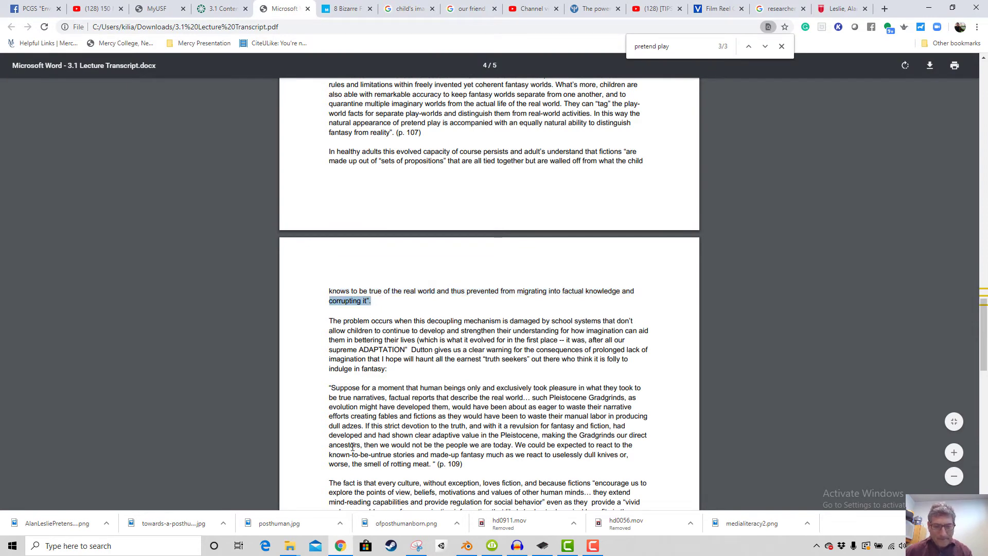
{"action": "left_click", "coordinate": [467, 545]}
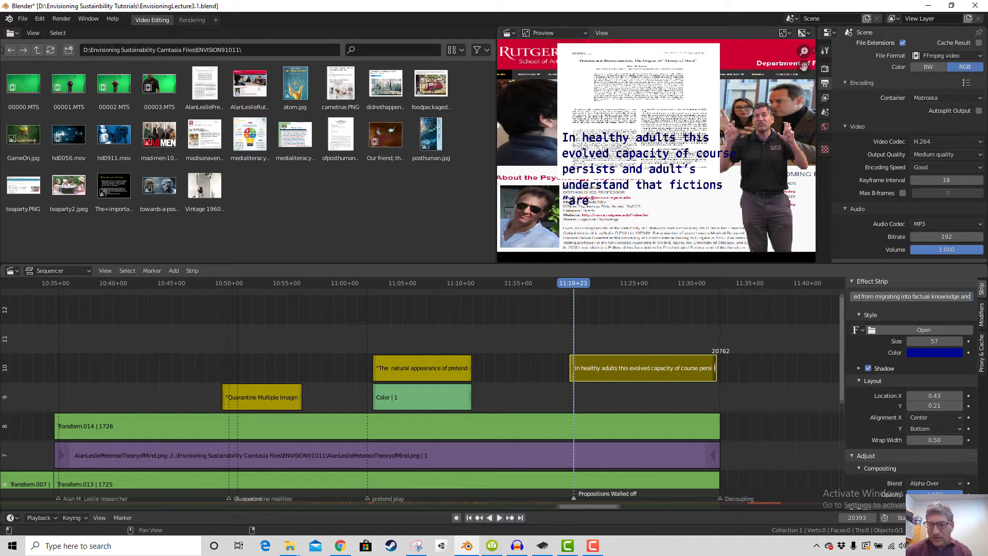
{"action": "key", "text": "ctrl+v"}
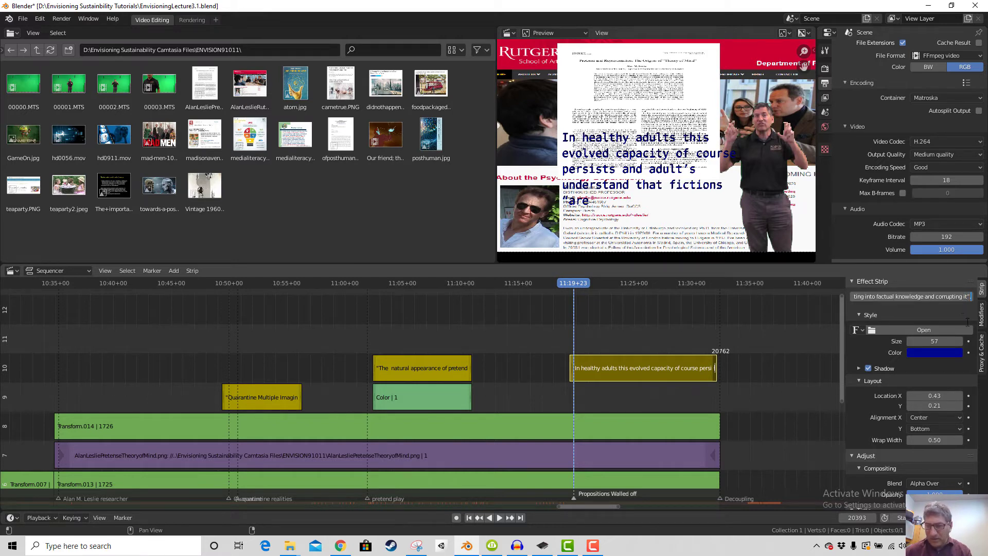
{"action": "key", "text": "Home"}
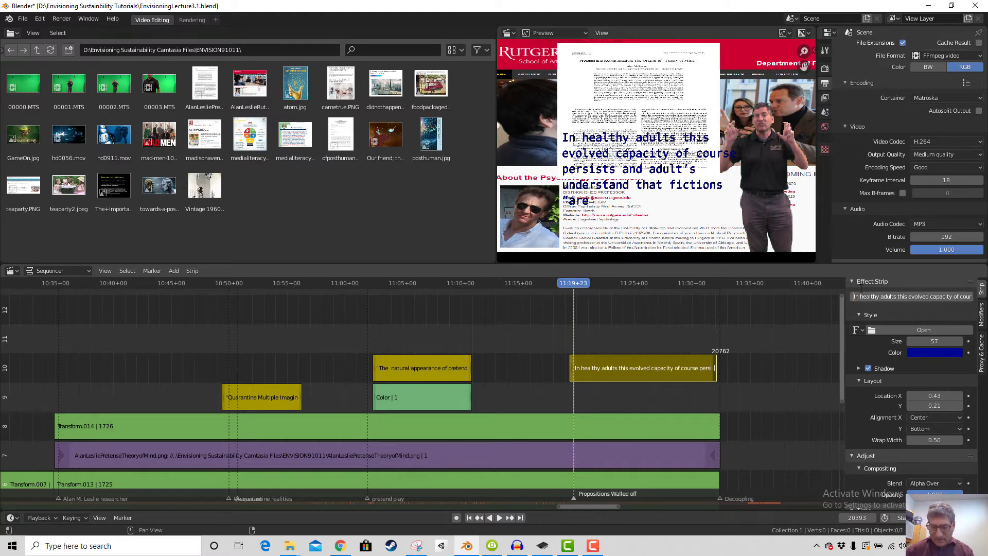
Add an opening quotation mark to the "In healthy adults" quote and move its text to location X 0.44, Y 0.02
{"action": "type", "text": "\""}
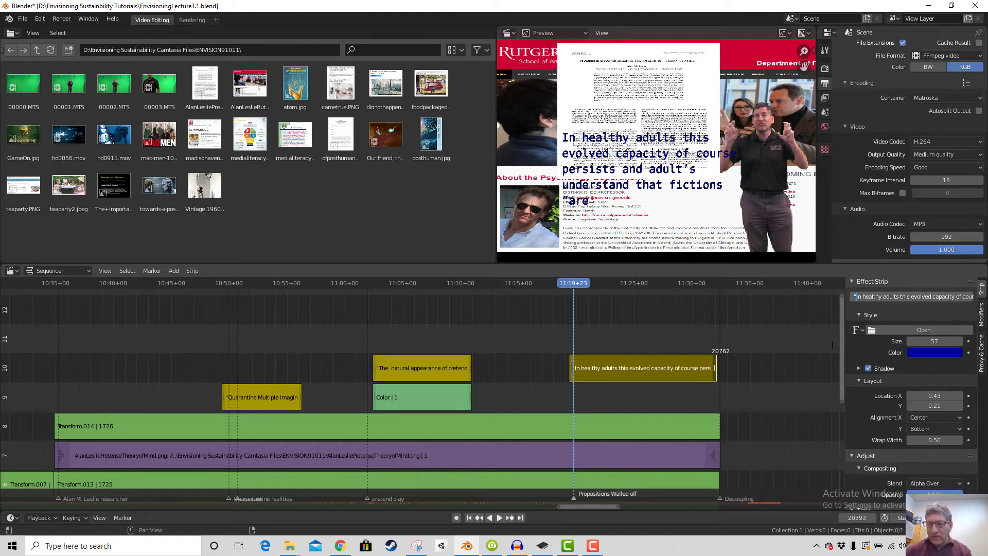
{"action": "key", "text": "Return"}
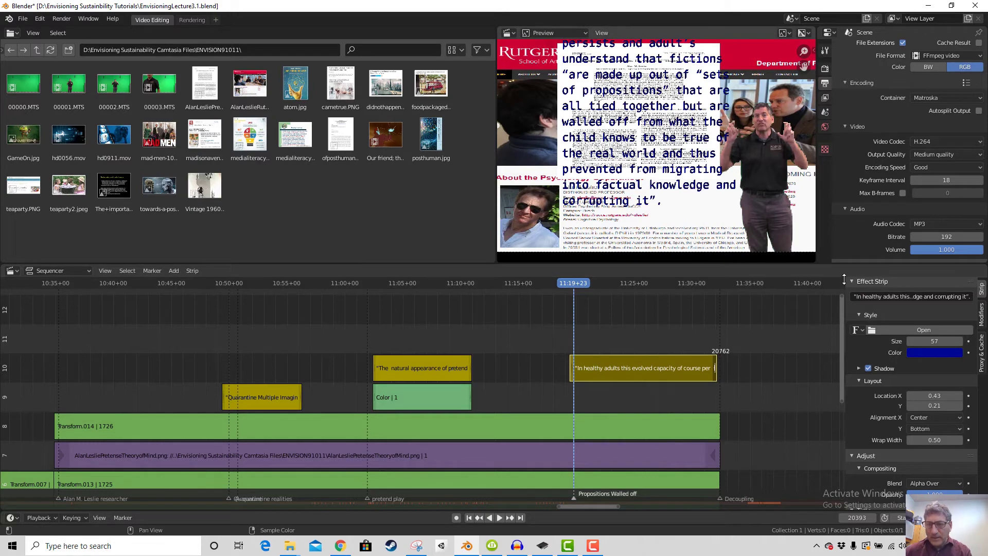
{"action": "left_click_drag", "start_coordinate": [933, 399], "coordinate": [903, 405]}
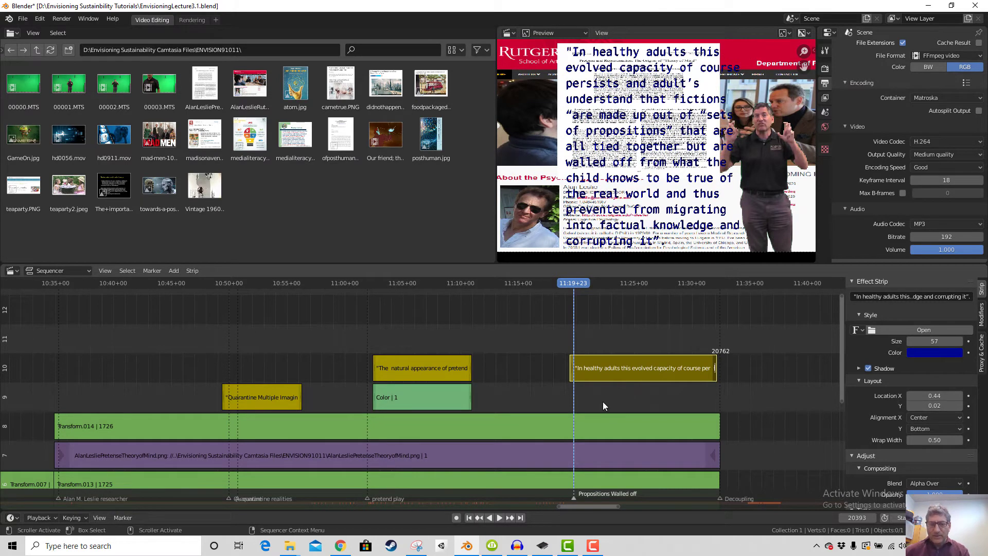
Duplicate the green color strip onto channel 9 beneath the new quote and stretch it and the quote strip to the Decoupling marker
{"action": "left_click", "coordinate": [439, 393]}
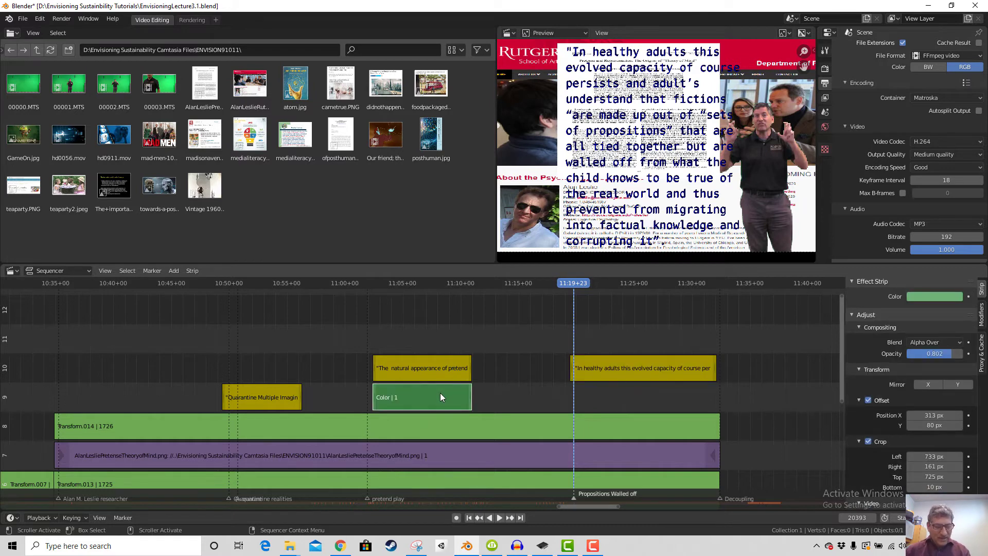
{"action": "key", "text": "shift+d"}
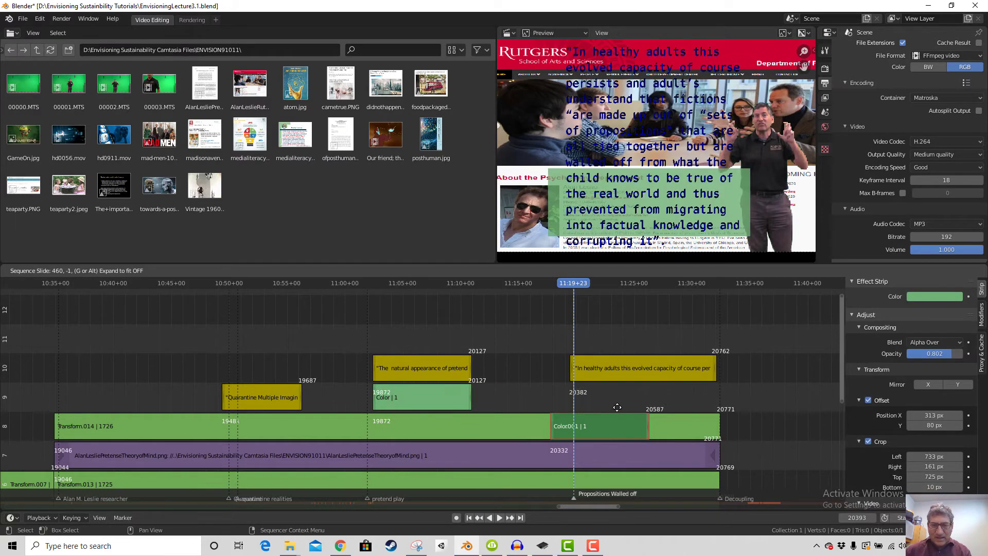
{"action": "left_click", "coordinate": [639, 404]}
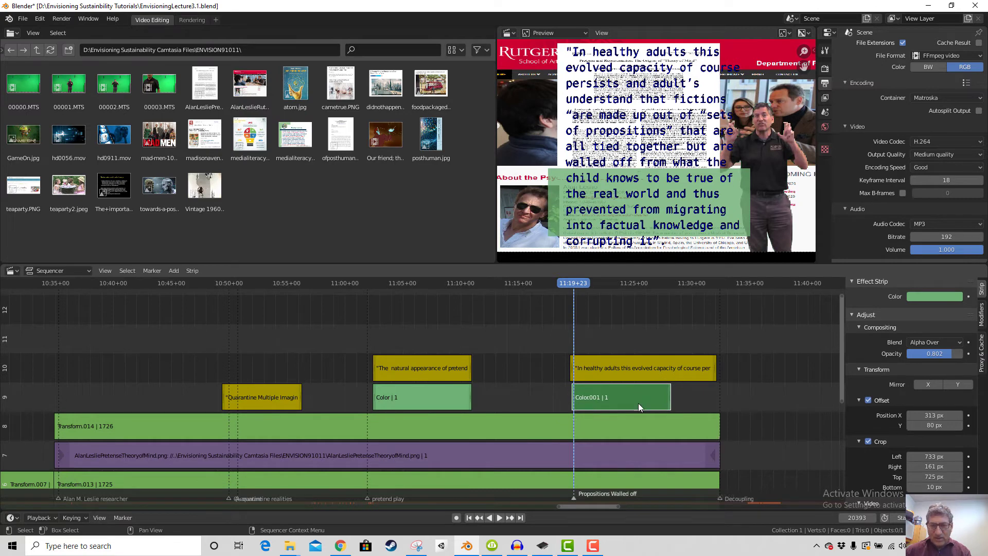
{"action": "left_click_drag", "start_coordinate": [670, 399], "coordinate": [719, 369]}
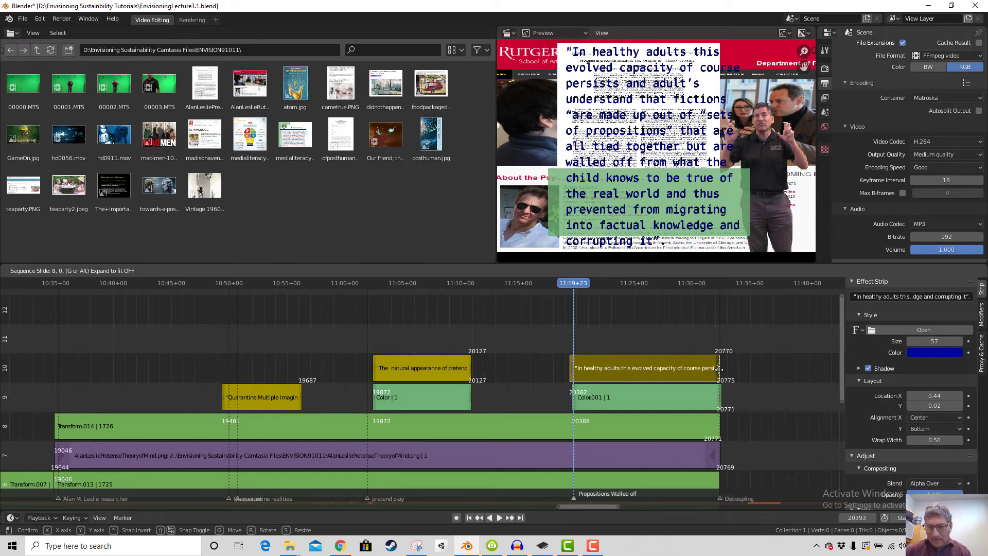
{"action": "left_click_drag", "start_coordinate": [718, 370], "coordinate": [719, 370]}
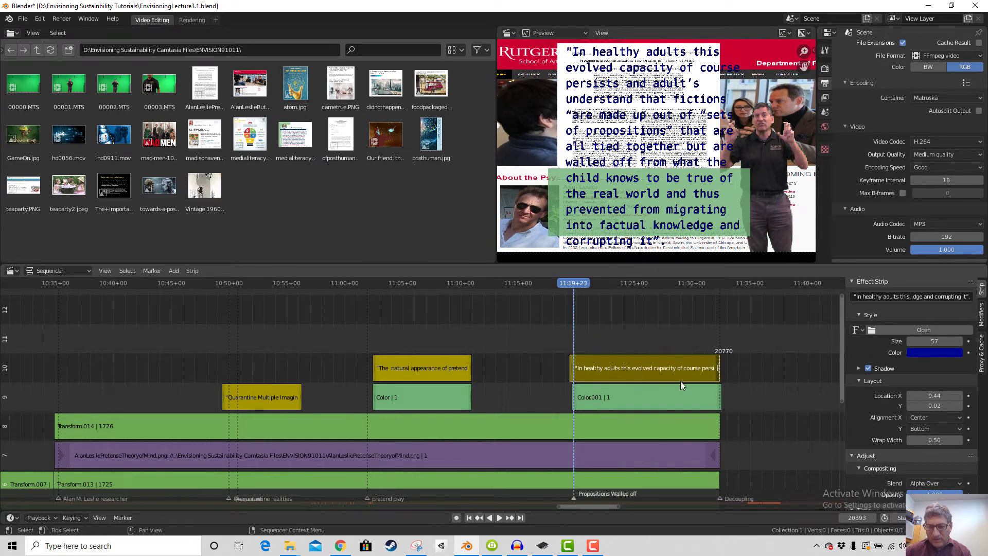
{"action": "left_click", "coordinate": [575, 397]}
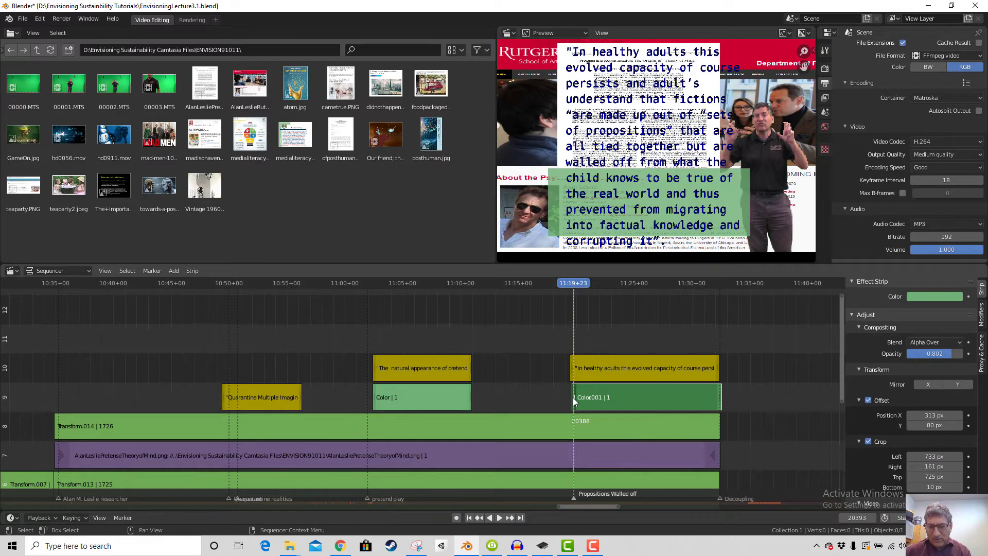
{"action": "left_click_drag", "start_coordinate": [573, 397], "coordinate": [572, 397]}
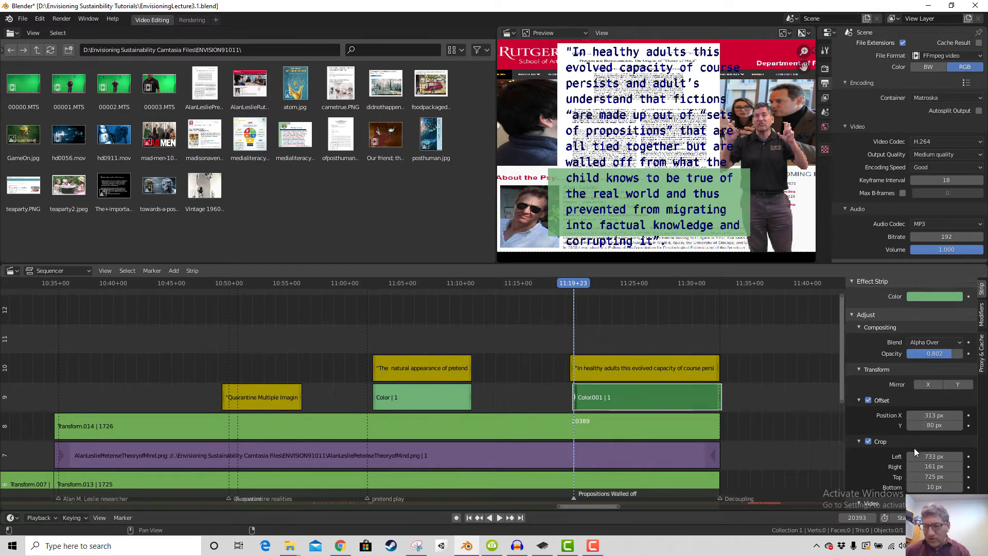
Fit the green background around the quote with crop Left 723, Right 162, Top 38, Bottom 0 px and offset Y 22 px
{"action": "scroll", "coordinate": [919, 426], "scroll_direction": "down", "scroll_amount": 3}
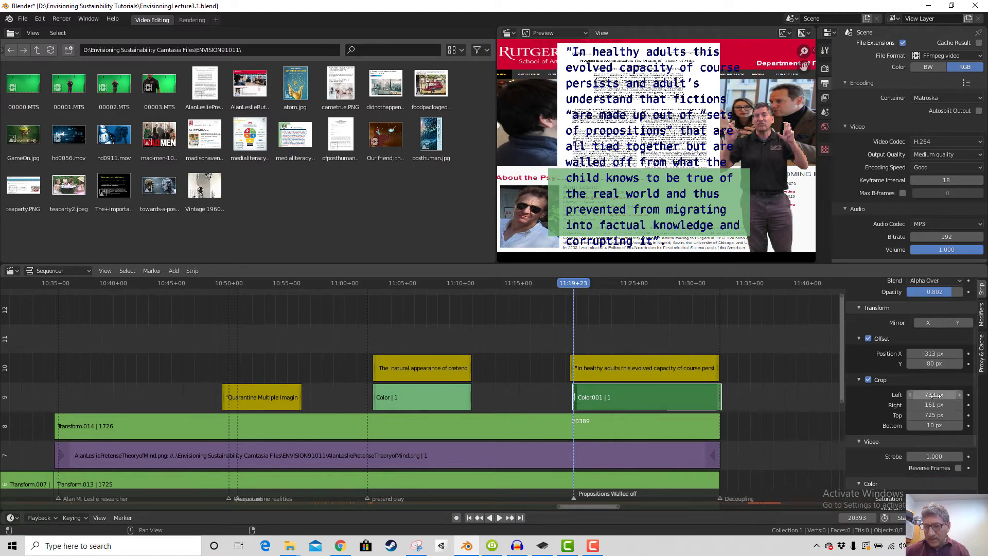
{"action": "left_click_drag", "start_coordinate": [933, 395], "coordinate": [593, 414]}
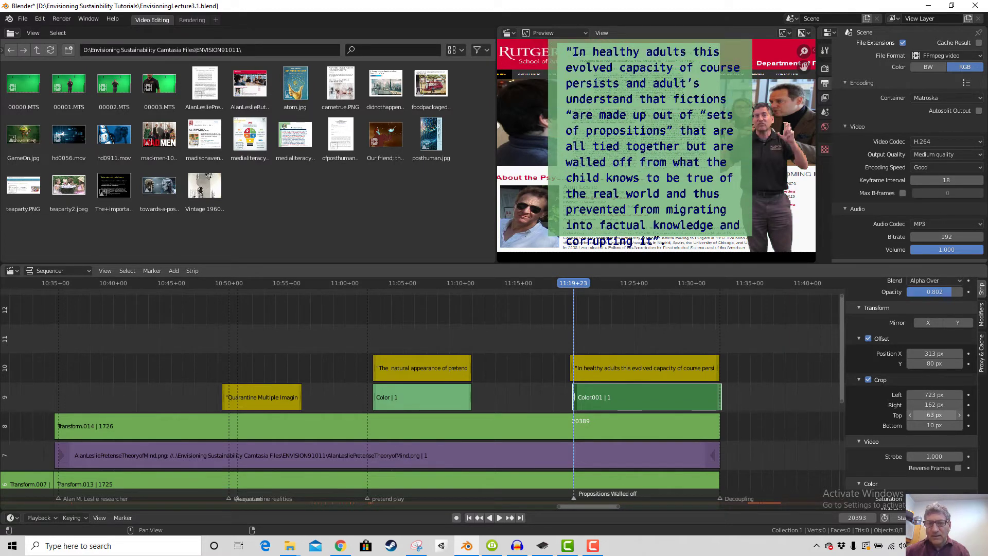
{"action": "left_click_drag", "start_coordinate": [934, 425], "coordinate": [935, 424]}
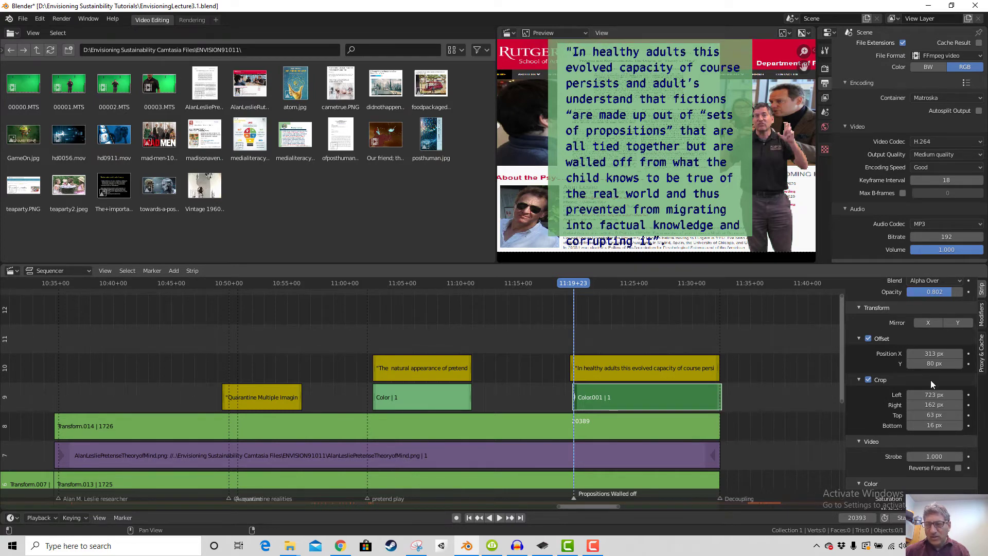
{"action": "left_click_drag", "start_coordinate": [934, 363], "coordinate": [908, 363]}
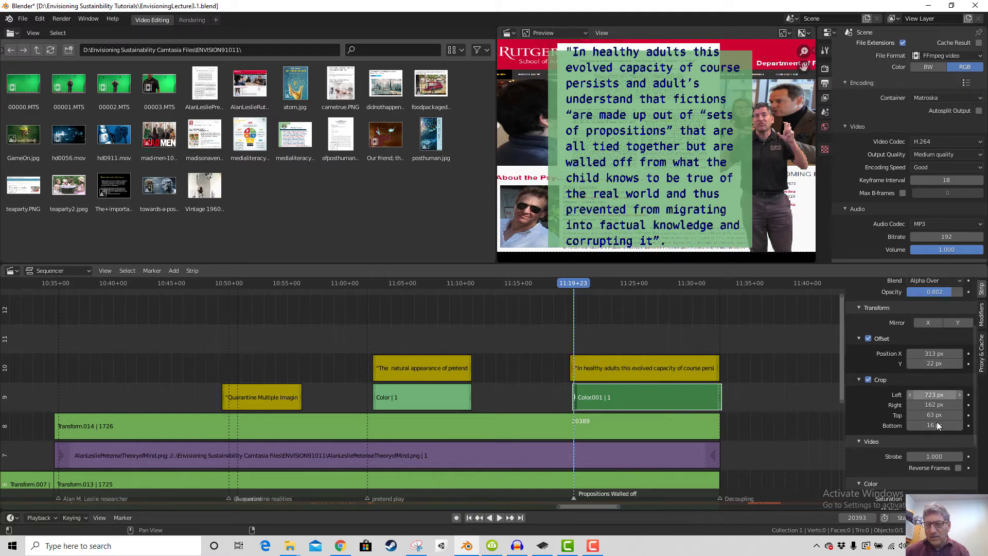
{"action": "mouse_move", "coordinate": [937, 425]}
{"action": "left_mouse_down"}
{"action": "mouse_move", "coordinate": [922, 424]}
{"action": "mouse_move", "coordinate": [934, 414]}
{"action": "mouse_move", "coordinate": [924, 414]}
{"action": "left_mouse_up"}
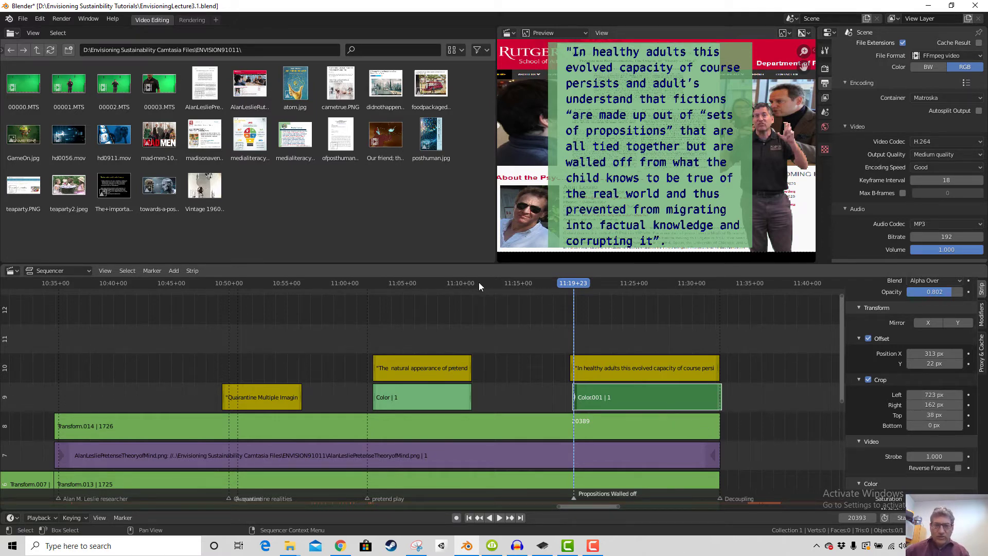
Extend the start of the quote strip back to frame 20149 and its color strip to 20148, checking the timing in playback
{"action": "left_click_drag", "start_coordinate": [483, 283], "coordinate": [449, 286]}
{"action": "key", "text": "space"}
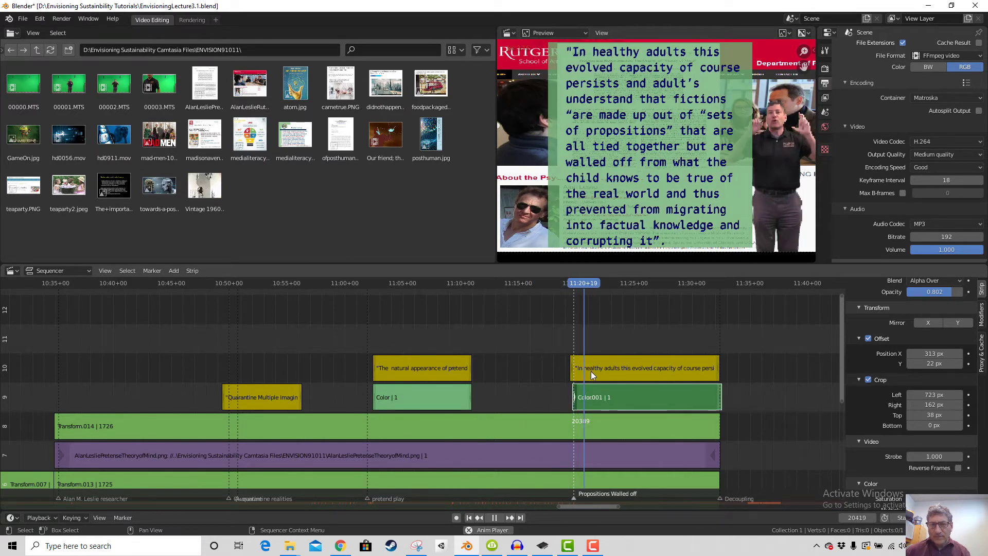
{"action": "key", "text": "space"}
{"action": "left_click_drag", "start_coordinate": [572, 368], "coordinate": [482, 370]}
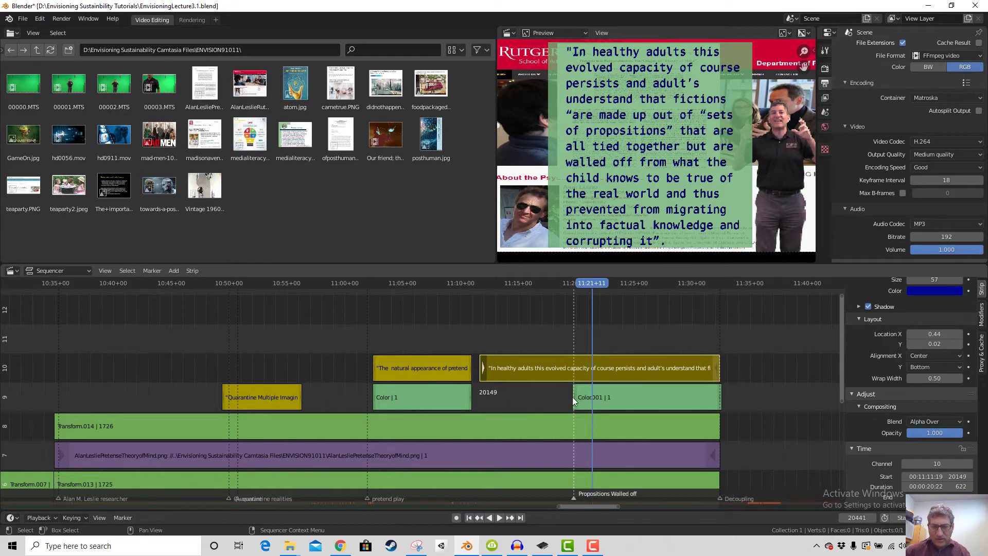
{"action": "left_click_drag", "start_coordinate": [572, 397], "coordinate": [481, 395]}
{"action": "left_click", "coordinate": [468, 282]}
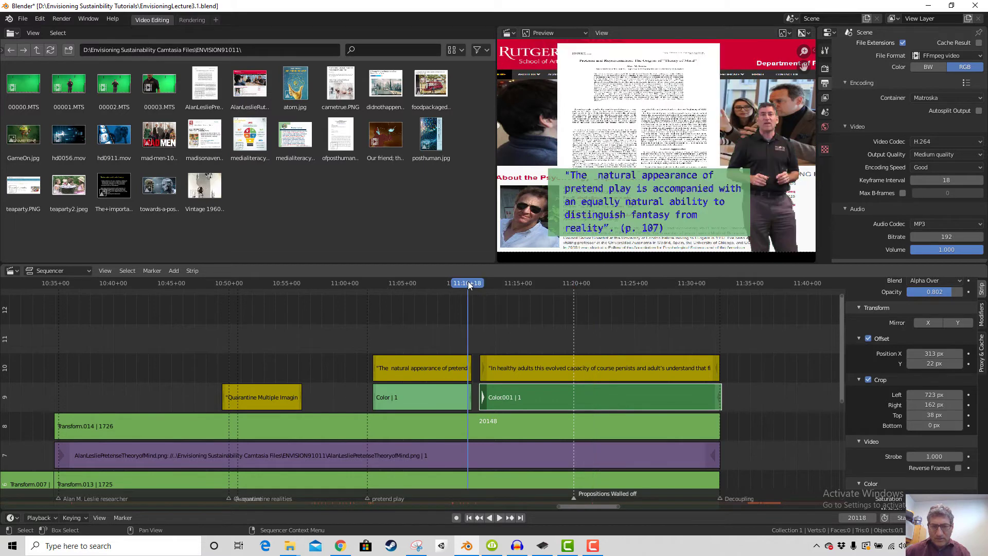
{"action": "key", "text": "space"}
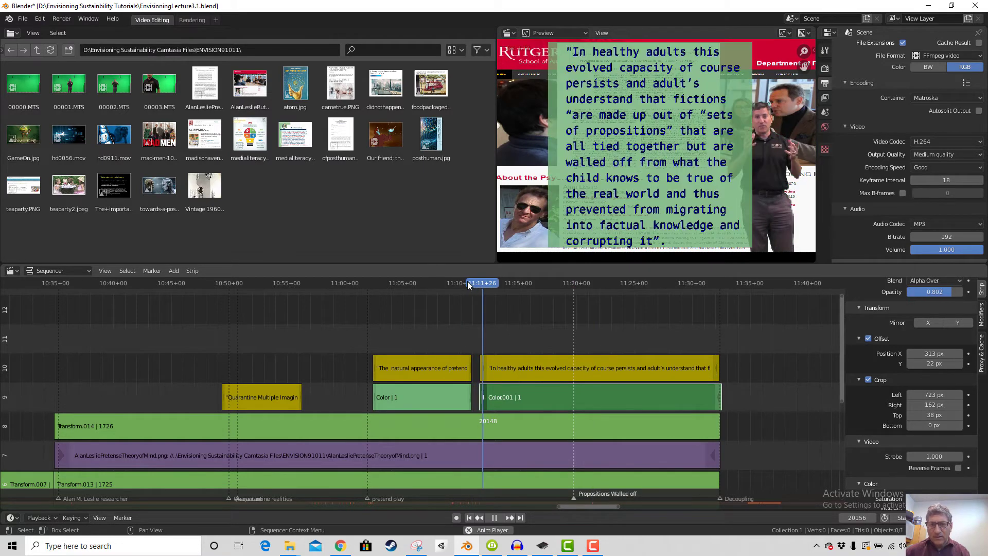
{"action": "key", "text": "space"}
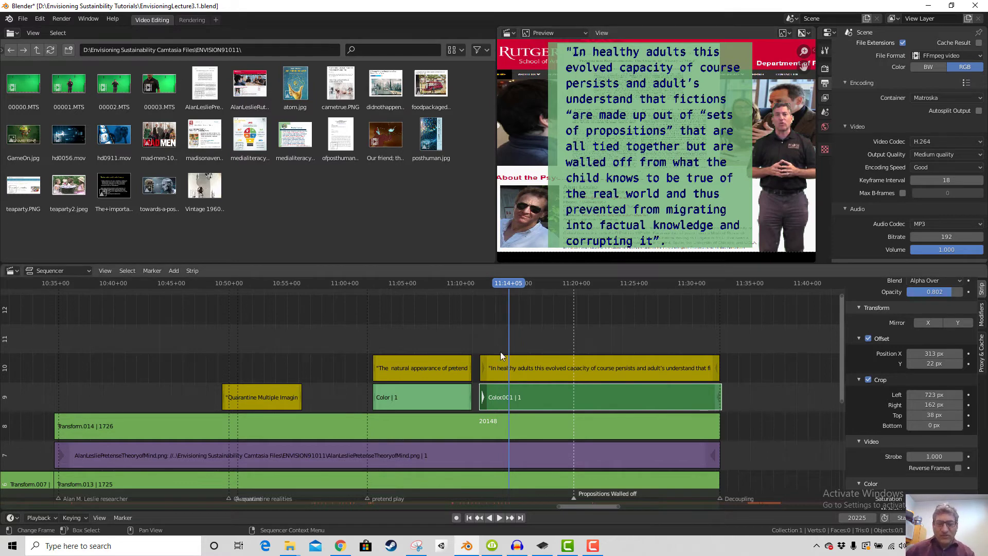
Add a Fade In to both the new quote text strip and its green color strip, and play the section's start
{"action": "left_click", "coordinate": [538, 366]}
{"action": "left_click", "coordinate": [172, 270]}
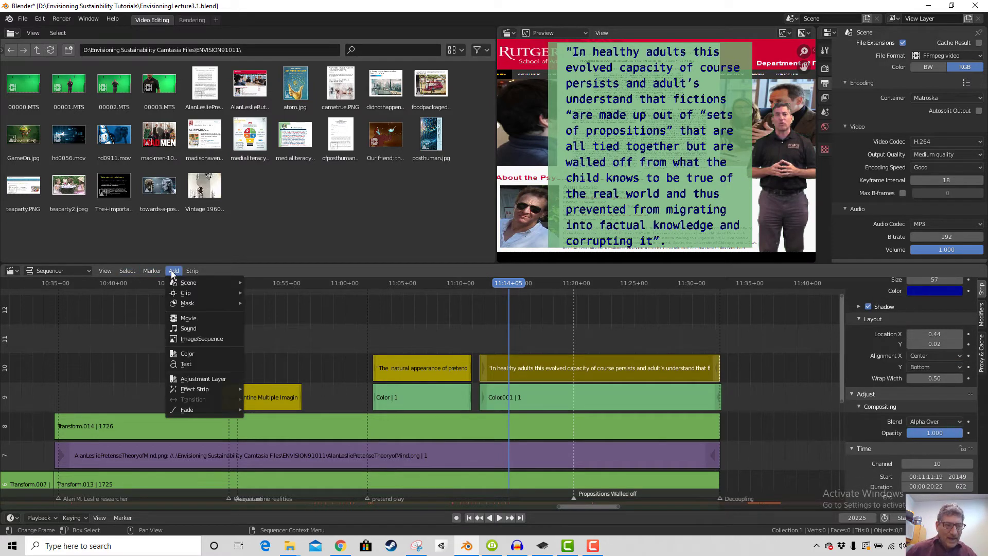
{"action": "mouse_move", "coordinate": [196, 390]}
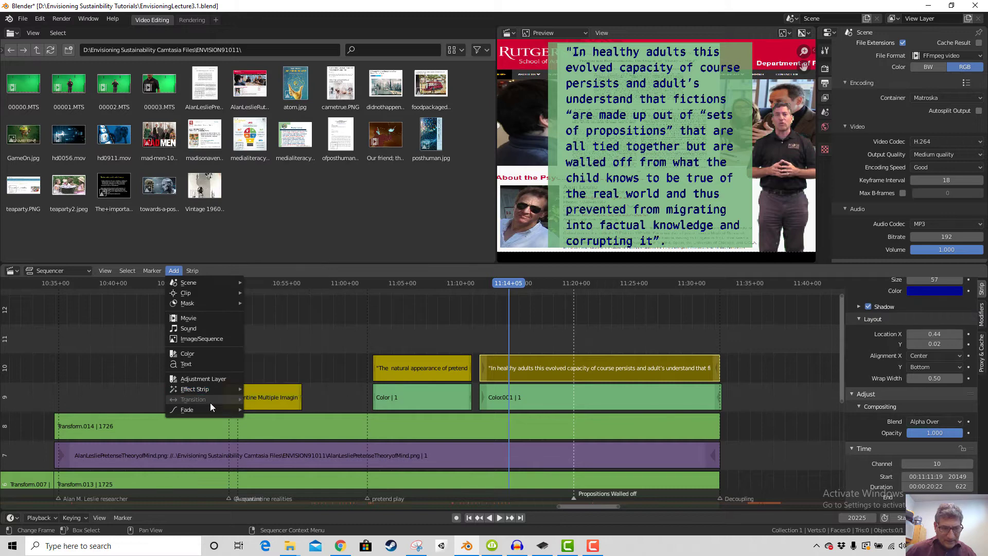
{"action": "mouse_move", "coordinate": [208, 408]}
{"action": "left_click", "coordinate": [273, 420]}
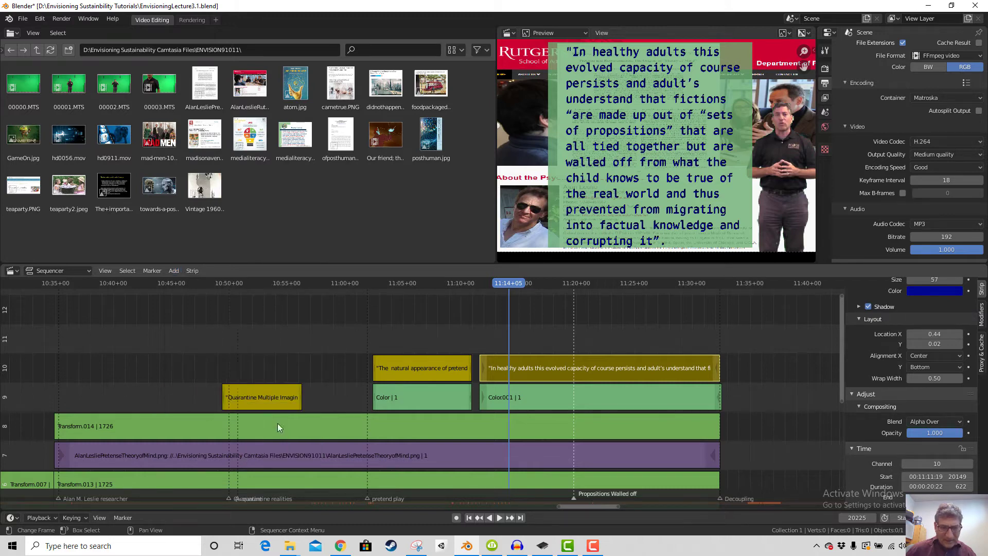
{"action": "left_click", "coordinate": [530, 399]}
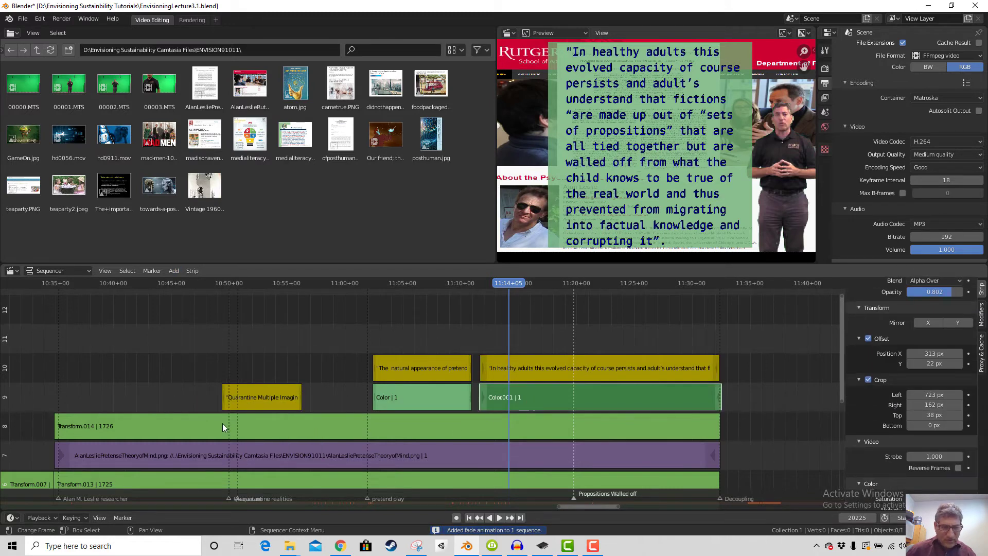
{"action": "left_click", "coordinate": [177, 271]}
{"action": "mouse_move", "coordinate": [196, 411]}
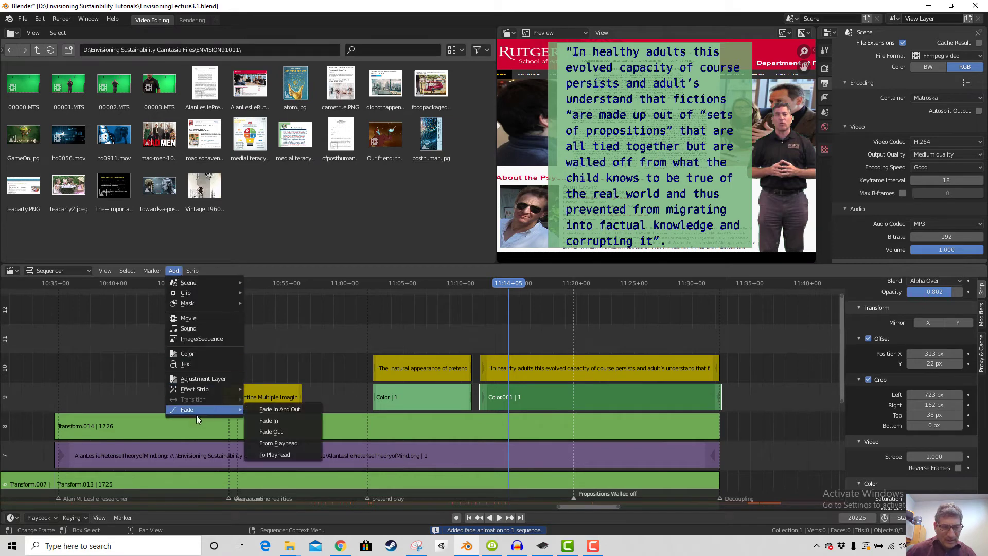
{"action": "left_click", "coordinate": [267, 420]}
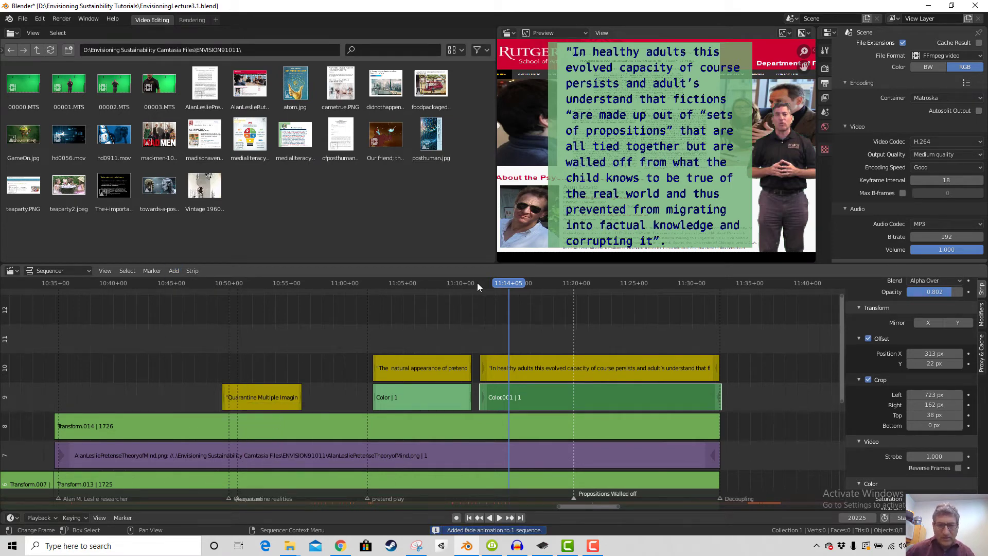
{"action": "left_click", "coordinate": [477, 283]}
{"action": "key", "text": "space"}
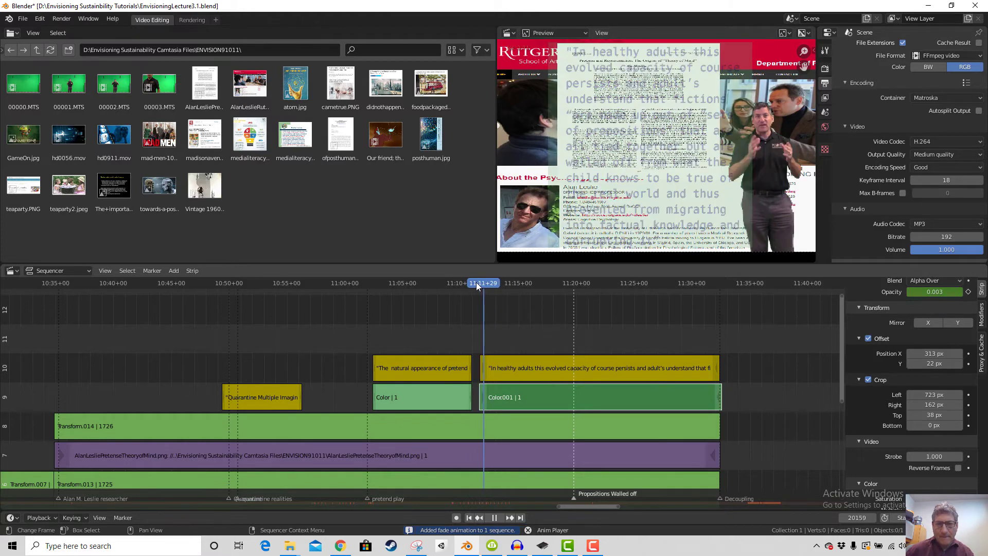
{"action": "key", "text": "space"}
Trim the end of the quote's green color strip to frame 20770 so it ends with the text strip
{"action": "left_click", "coordinate": [705, 282]}
{"action": "scroll", "coordinate": [752, 345], "scroll_direction": "up", "scroll_amount": 2}
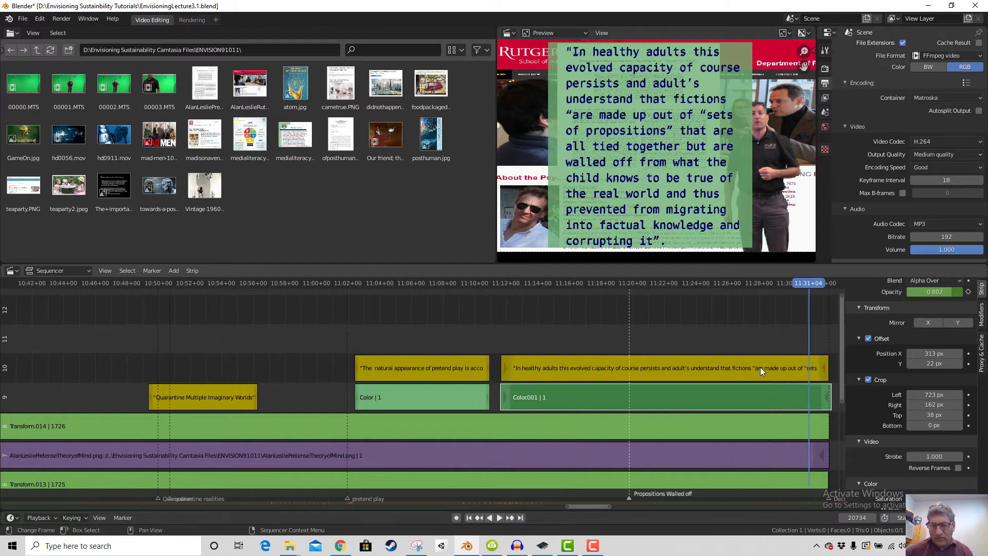
{"action": "scroll", "coordinate": [659, 452], "scroll_direction": "up", "scroll_amount": 3}
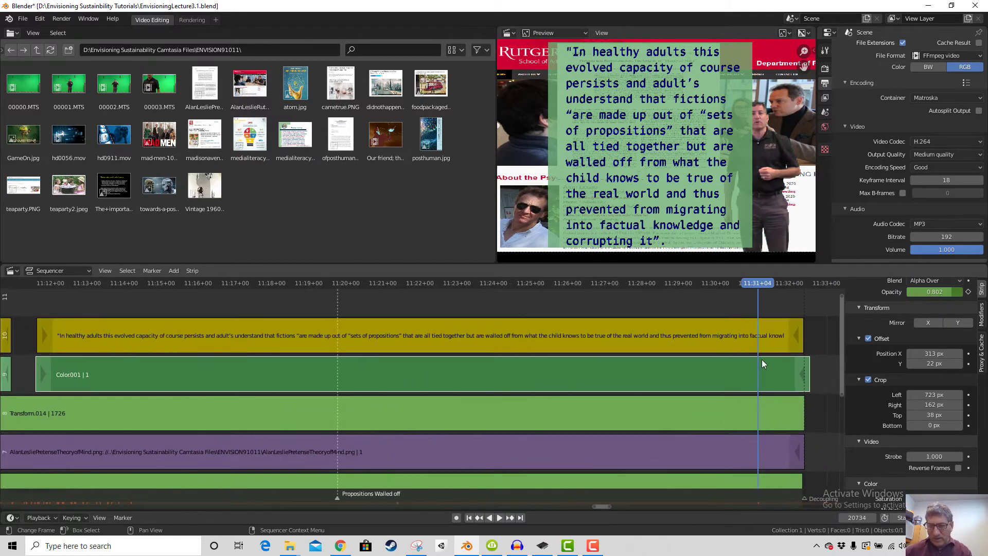
{"action": "left_click_drag", "start_coordinate": [805, 375], "coordinate": [798, 376]}
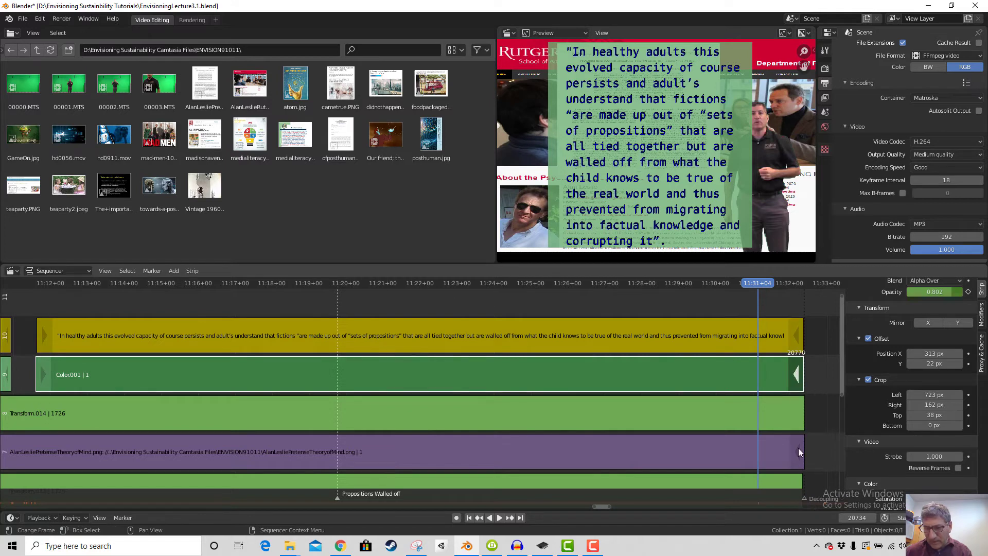
Compare the strip ends near the Decoupling marker and trim the article image strip's end to frame 20770
{"action": "left_click", "coordinate": [799, 335]}
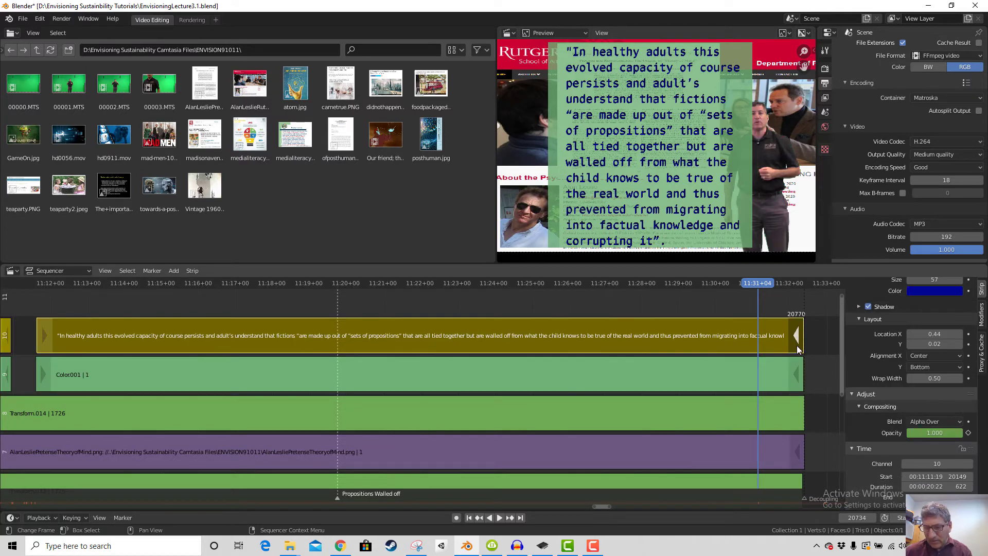
{"action": "left_click", "coordinate": [794, 379]}
{"action": "left_click", "coordinate": [795, 415]}
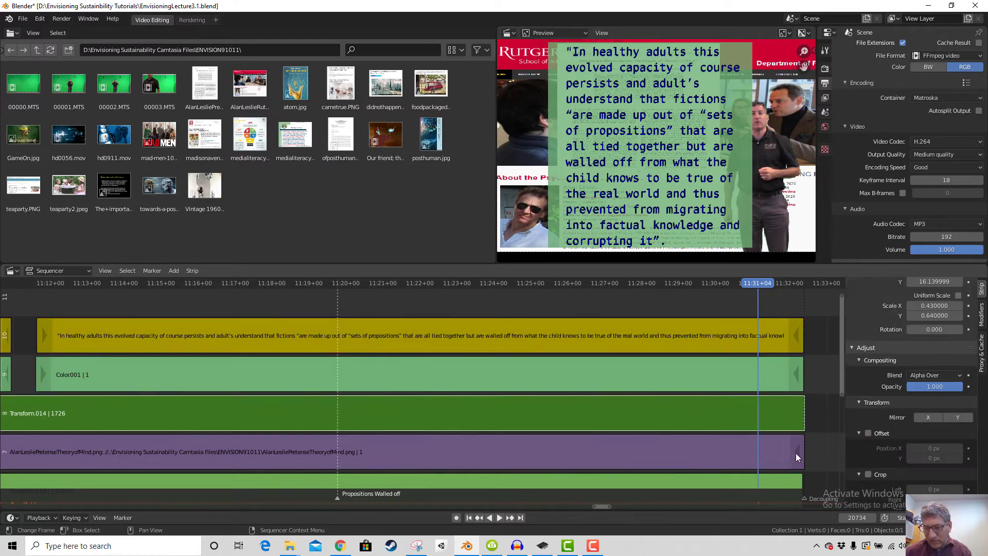
{"action": "left_click", "coordinate": [795, 452]}
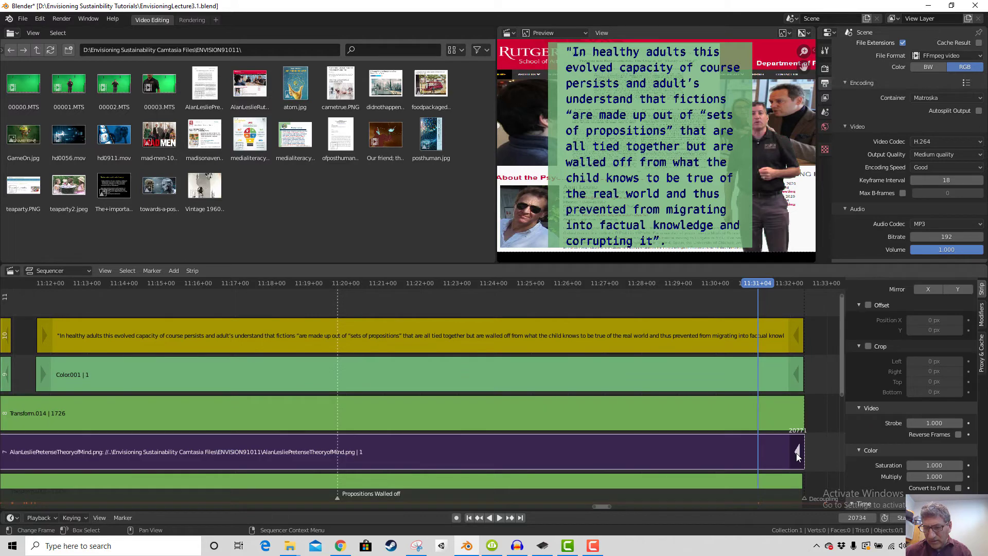
{"action": "left_click", "coordinate": [798, 375]}
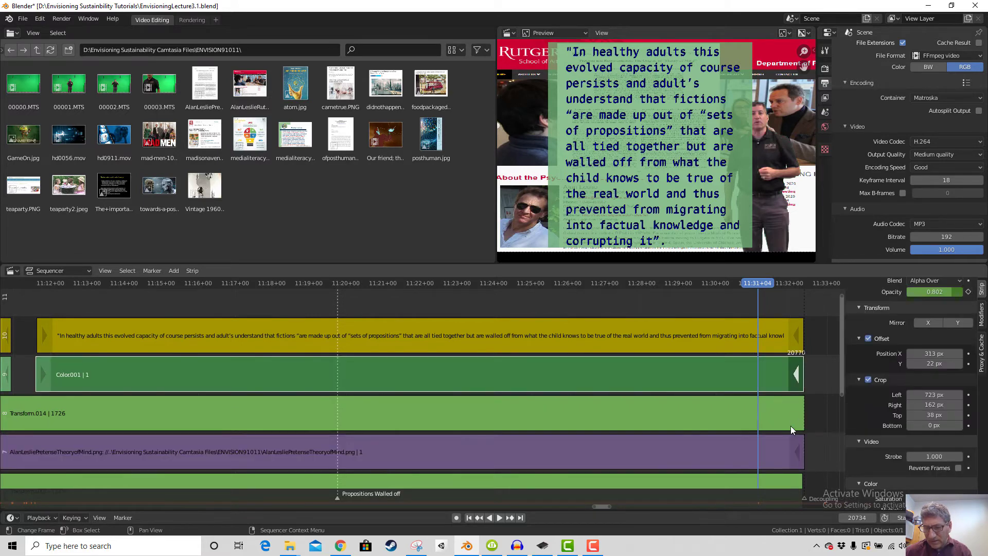
{"action": "left_click", "coordinate": [796, 447]}
{"action": "key", "text": "g"}
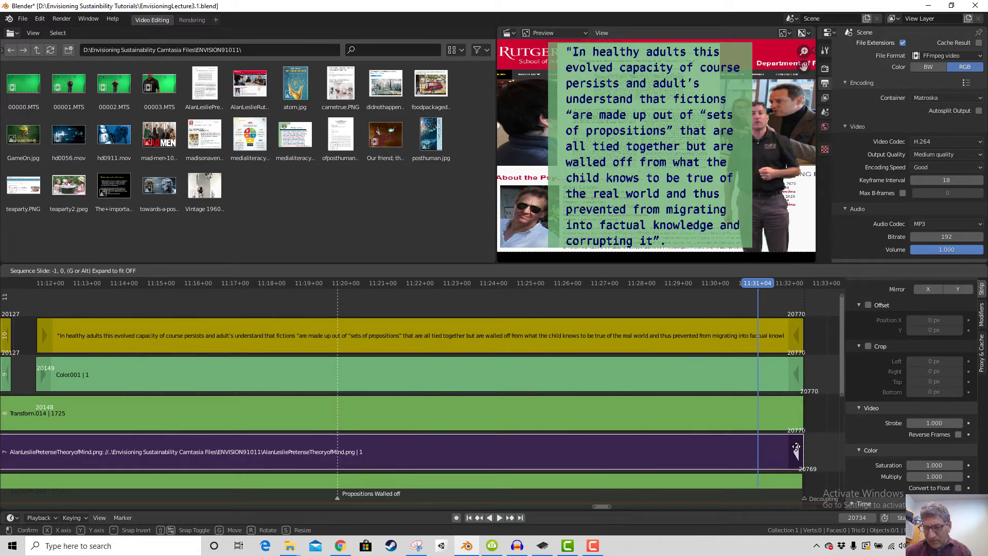
{"action": "left_click", "coordinate": [796, 447]}
Try to extend the ends of the Key Master and Transform.013 effect strips to match the quote strips
{"action": "scroll", "coordinate": [751, 467], "scroll_direction": "down", "scroll_amount": 2}
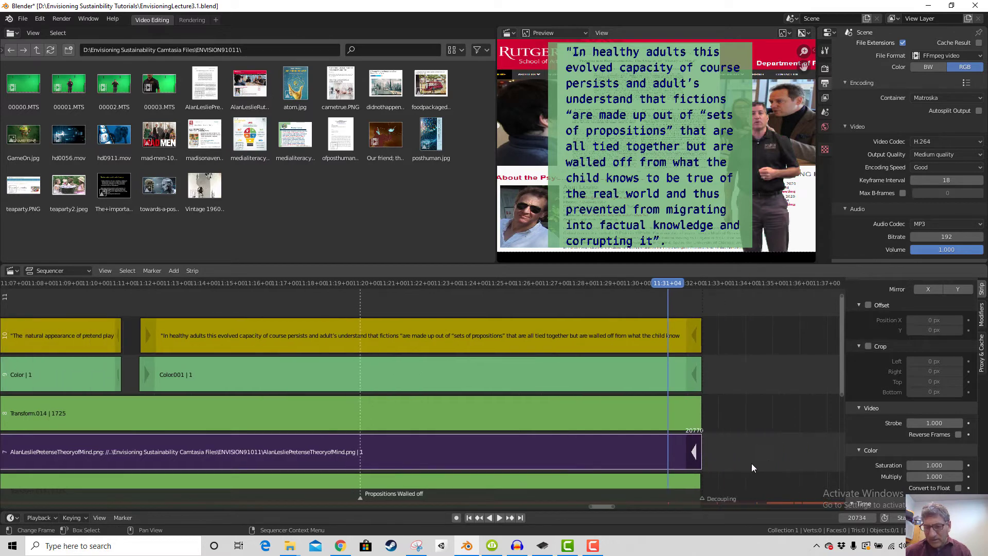
{"action": "left_click", "coordinate": [675, 481]}
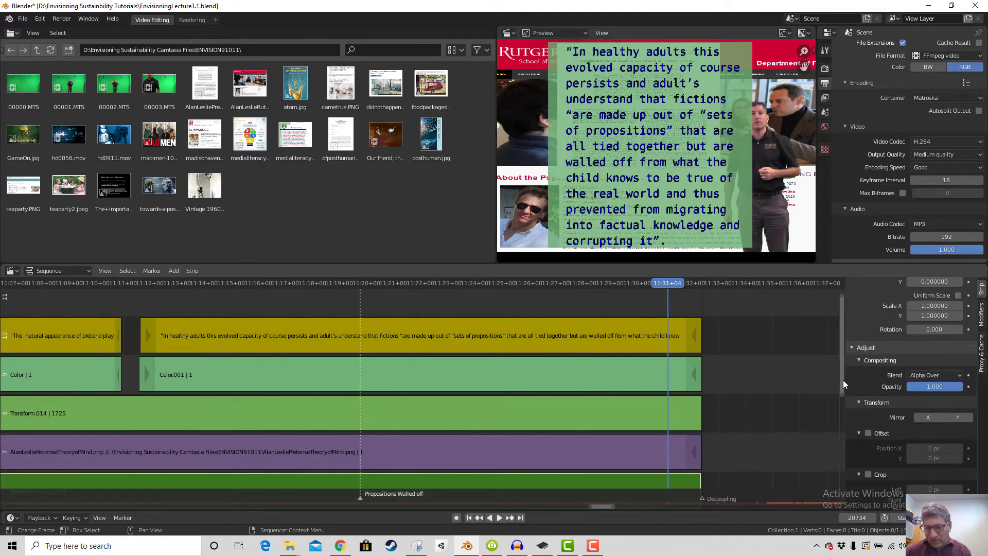
{"action": "left_click_drag", "start_coordinate": [842, 379], "coordinate": [832, 431]}
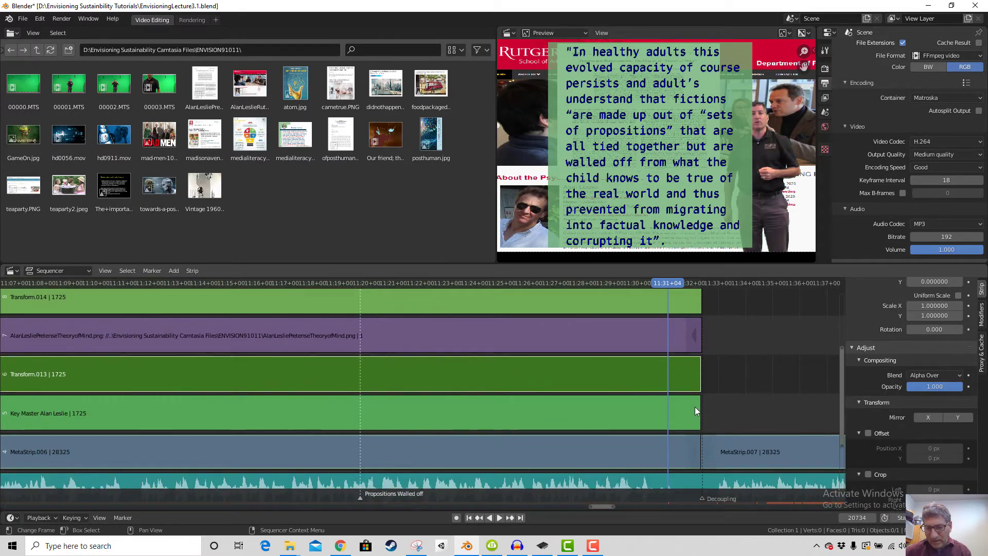
{"action": "left_click", "coordinate": [696, 411]}
{"action": "key", "text": "g"}
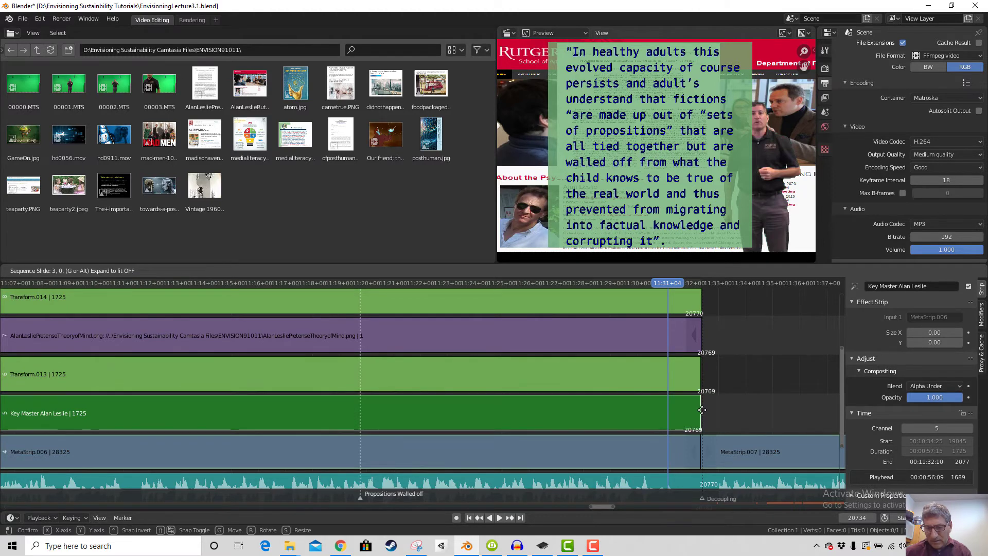
{"action": "key", "text": "Escape"}
{"action": "left_click", "coordinate": [699, 371]}
{"action": "key", "text": "g"}
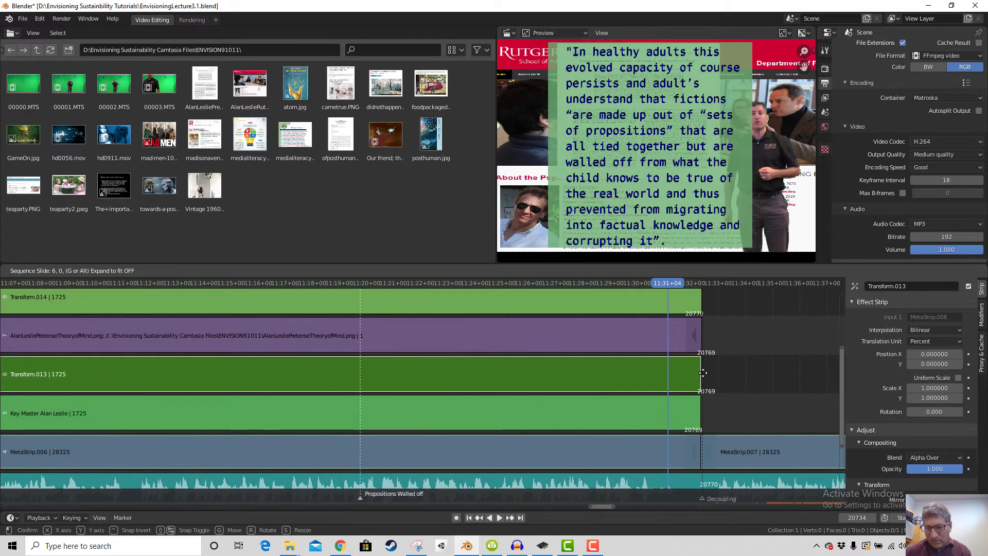
{"action": "left_click", "coordinate": [708, 373]}
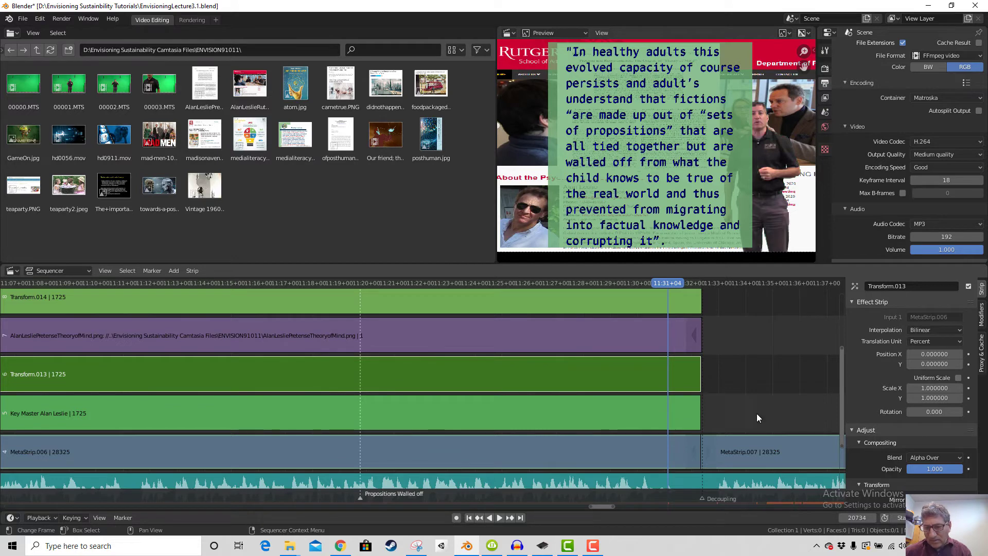
Try to adjust the end of MetaStrip.006 beside MetaStrip.007, and undo the move
{"action": "left_click", "coordinate": [689, 445]}
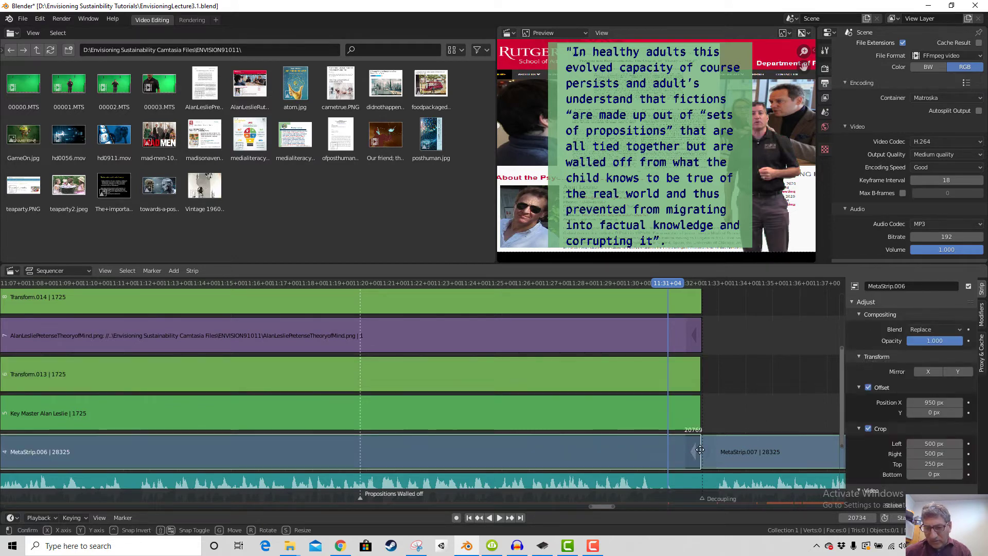
{"action": "key", "text": "g"}
{"action": "left_click", "coordinate": [696, 448]}
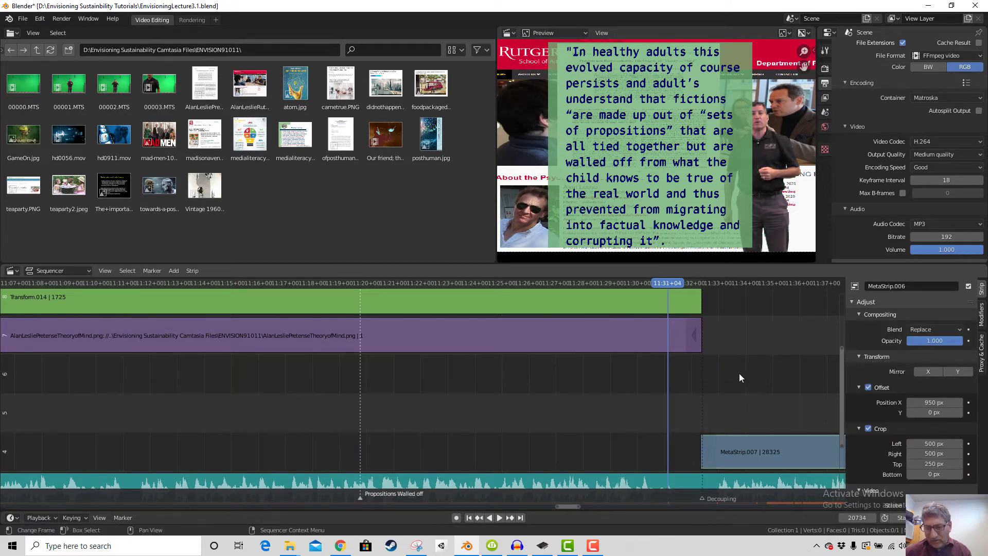
{"action": "key", "text": "ctrl+z"}
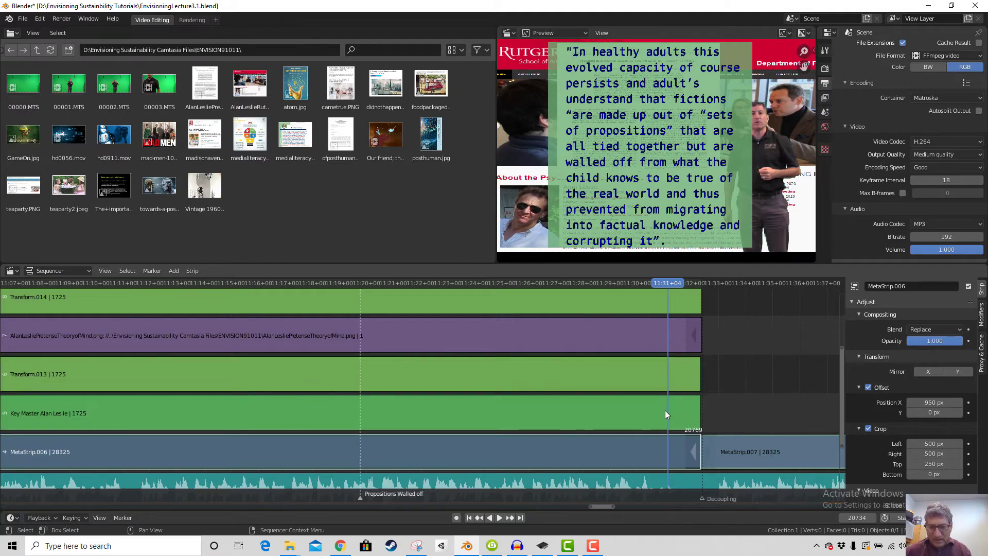
Trim the end of the article image strip to frame 20769, in line with the MetaStrip.006 end
{"action": "left_click", "coordinate": [694, 389]}
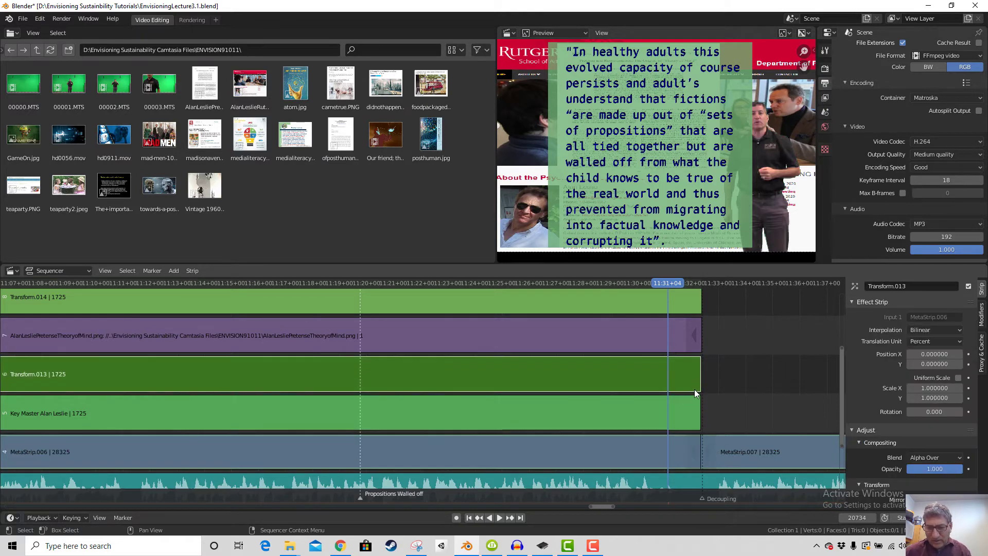
{"action": "left_click", "coordinate": [690, 332]}
{"action": "key", "text": "g"}
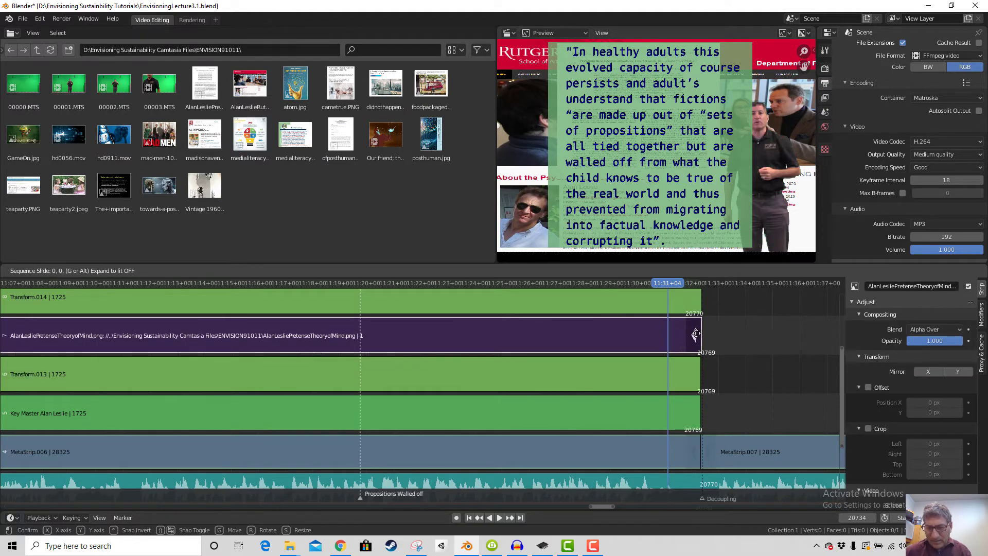
{"action": "left_click", "coordinate": [694, 333]}
Trim the ends of the "In healthy adults" quote's green color strip and text strip to frame 20769
{"action": "scroll", "coordinate": [711, 338], "scroll_direction": "up", "scroll_amount": 2}
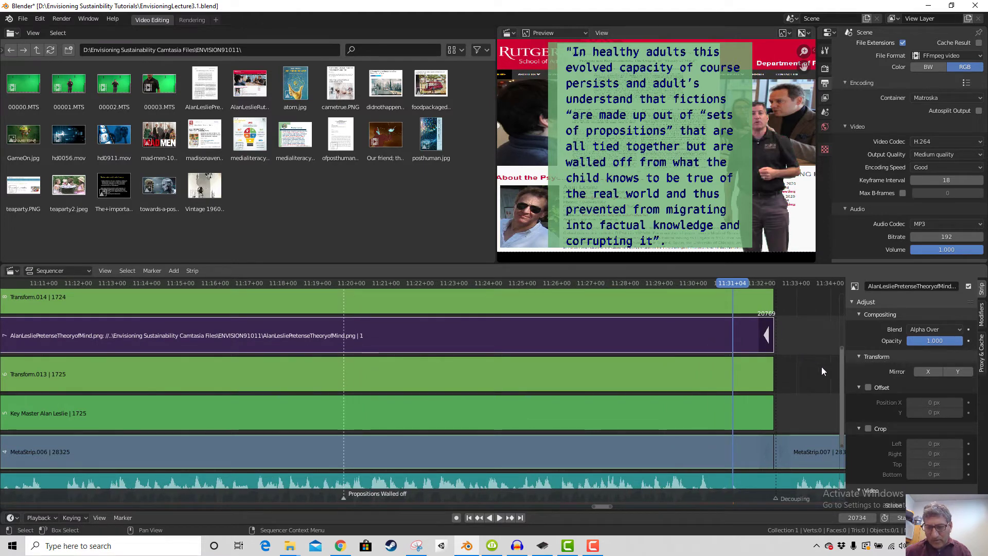
{"action": "left_click_drag", "start_coordinate": [840, 387], "coordinate": [841, 351]}
{"action": "left_click", "coordinate": [767, 389]}
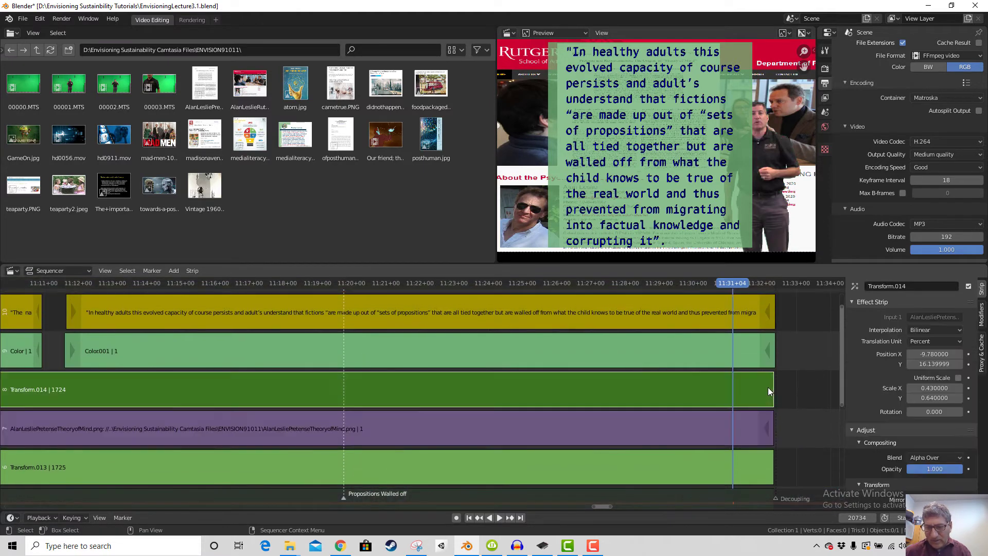
{"action": "left_click", "coordinate": [770, 354]}
{"action": "key", "text": "g"}
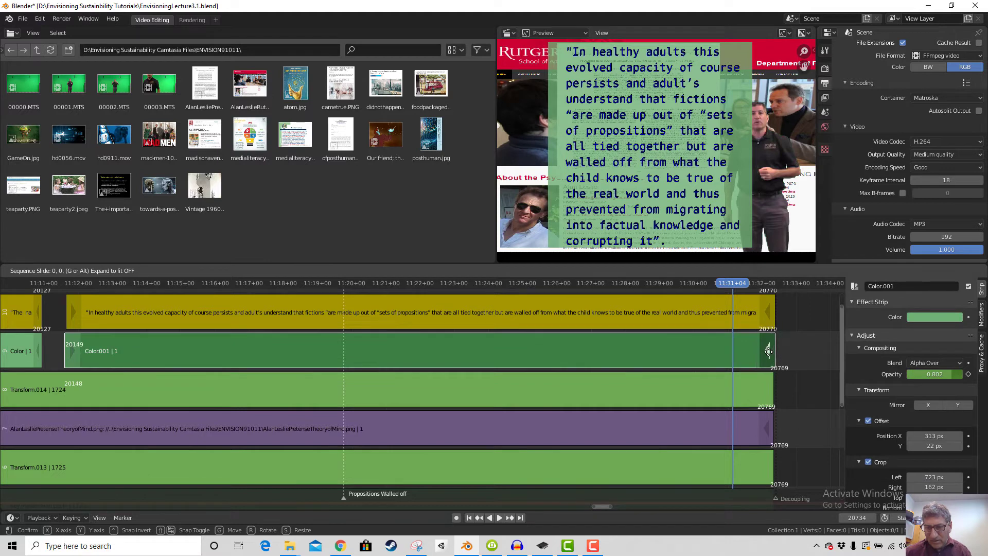
{"action": "left_click", "coordinate": [767, 351]}
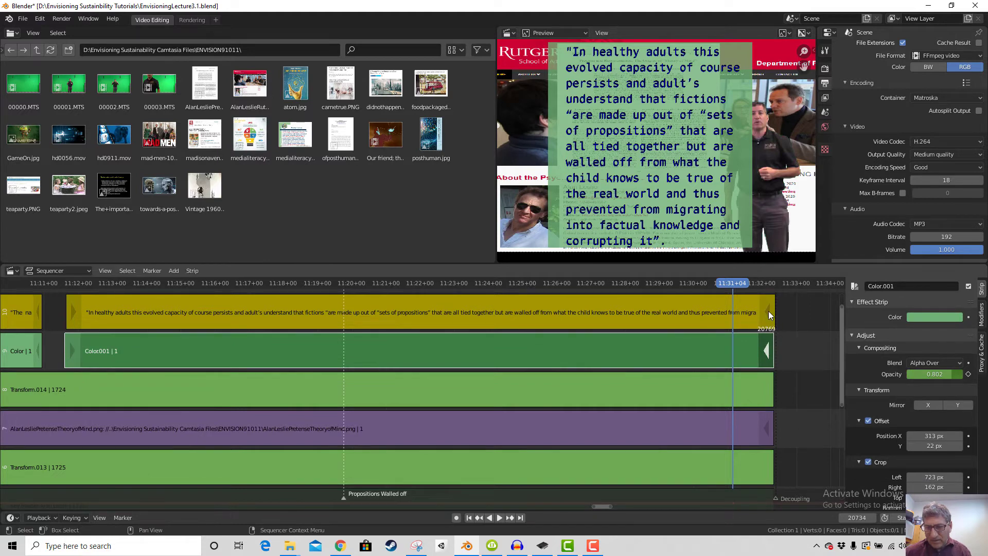
{"action": "left_click", "coordinate": [769, 316]}
{"action": "key", "text": "g"}
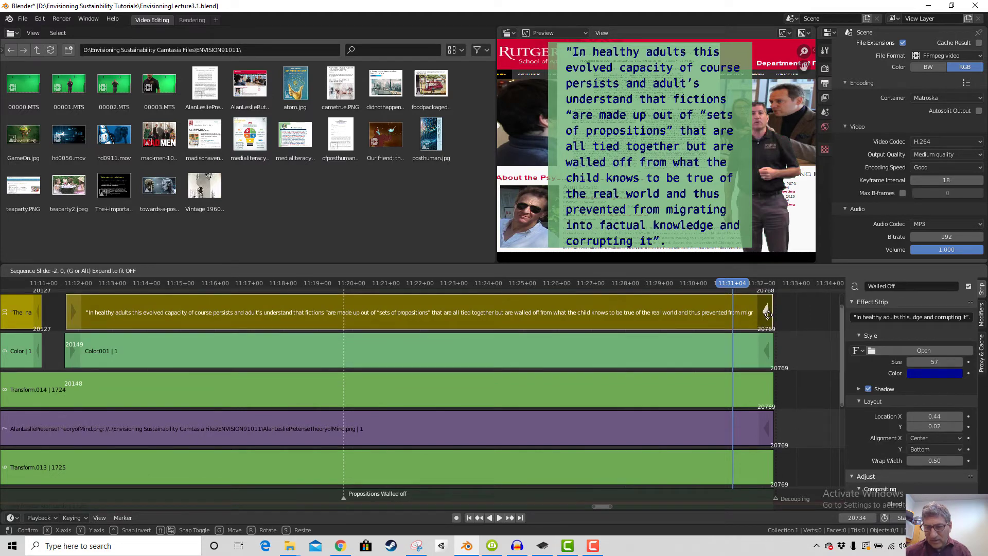
{"action": "left_click", "coordinate": [768, 315]}
Check the ends of the MetaStrip.006, Key Master and Transform.013 strips against the trimmed quote strips
{"action": "key", "text": "KP_Decimal"}
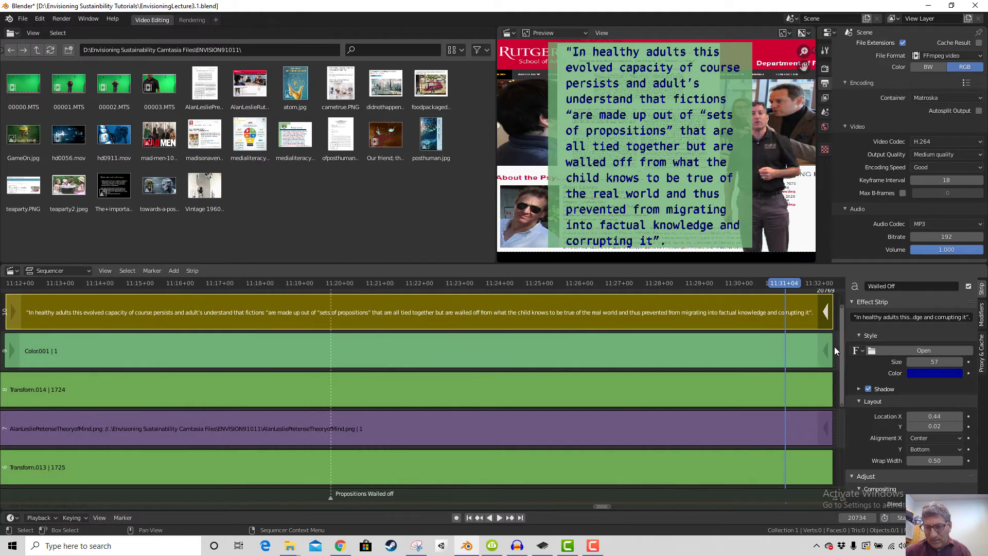
{"action": "left_click_drag", "start_coordinate": [841, 359], "coordinate": [843, 423]}
{"action": "left_click", "coordinate": [822, 412]}
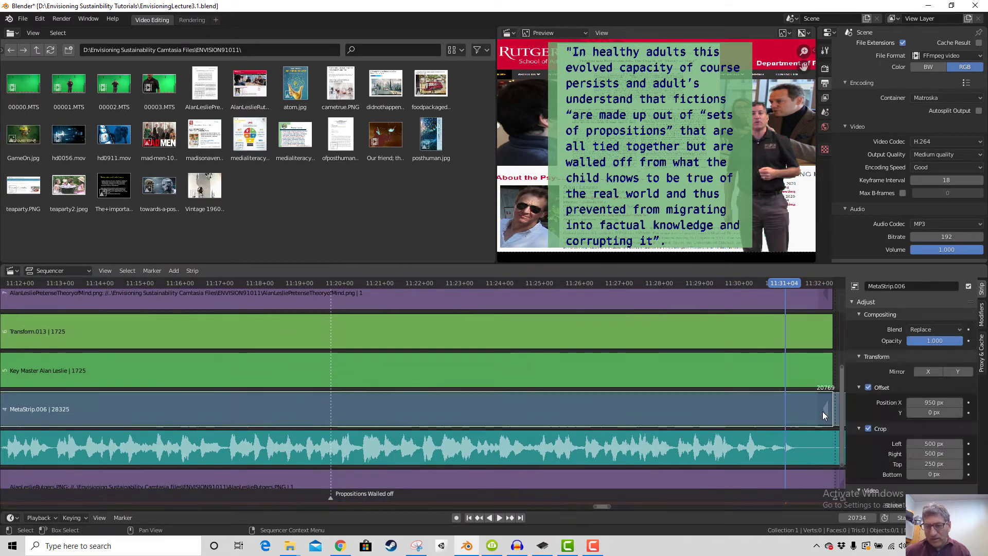
{"action": "left_click", "coordinate": [823, 362]}
{"action": "left_click", "coordinate": [810, 334]}
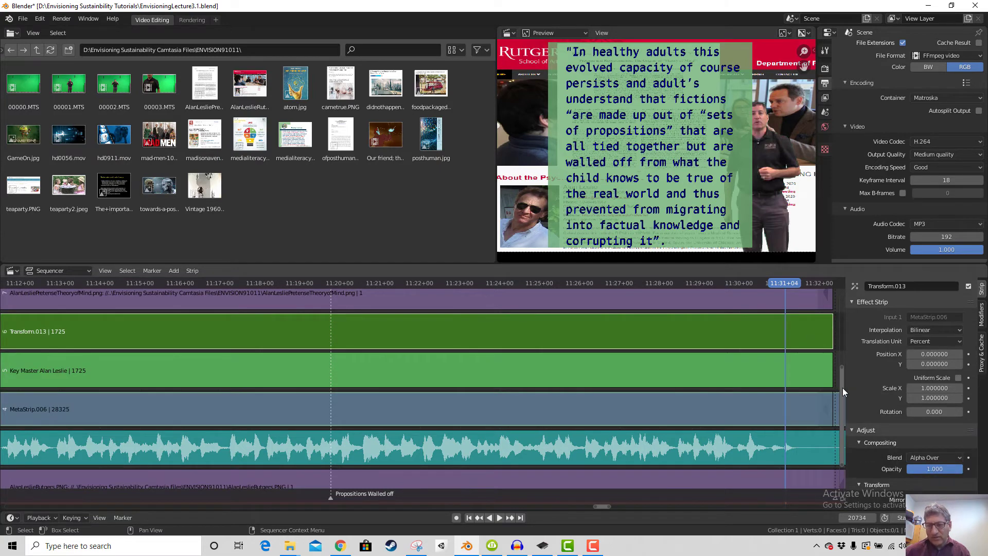
{"action": "left_click_drag", "start_coordinate": [841, 387], "coordinate": [836, 329]}
{"action": "scroll", "coordinate": [798, 365], "scroll_direction": "down", "scroll_amount": 4}
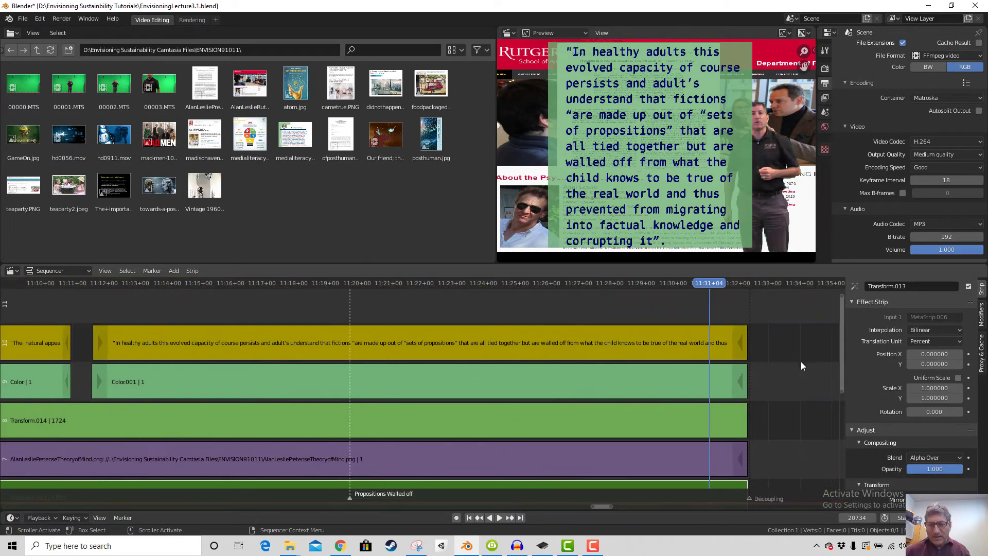
{"action": "scroll", "coordinate": [792, 364], "scroll_direction": "down", "scroll_amount": 2}
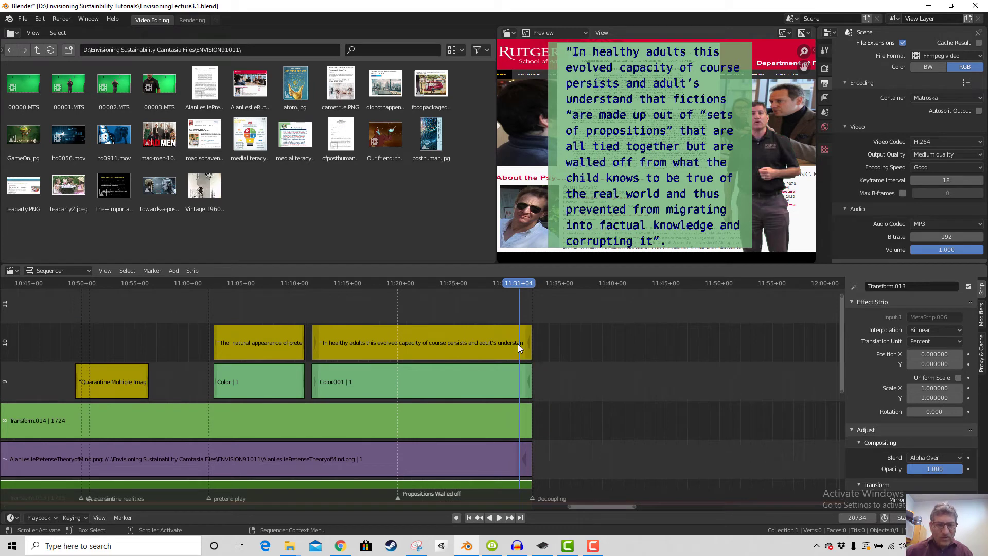
Add a Fade Out to both the "In healthy adults" quote text strip and its green color strip
{"action": "left_click", "coordinate": [492, 347]}
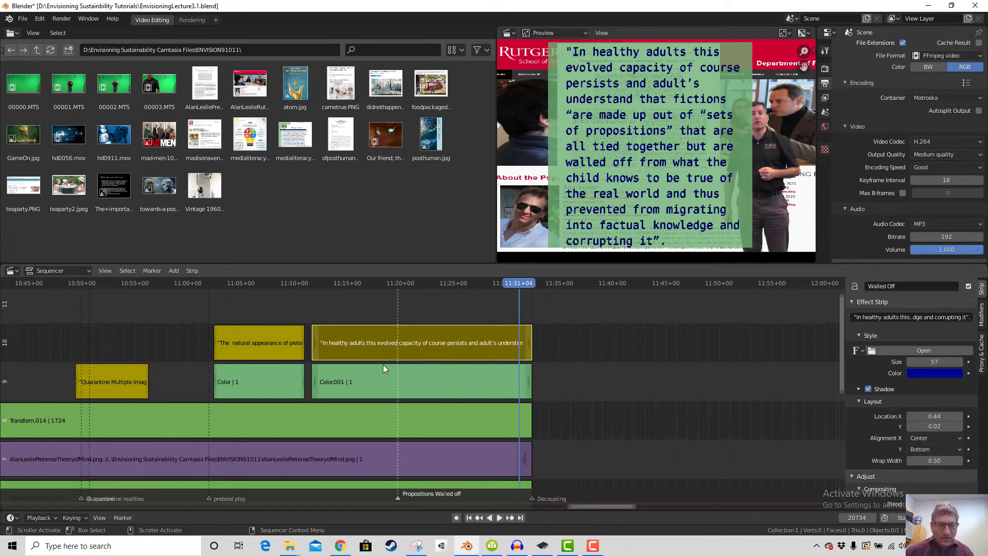
{"action": "left_click", "coordinate": [174, 270]}
{"action": "mouse_move", "coordinate": [183, 409]}
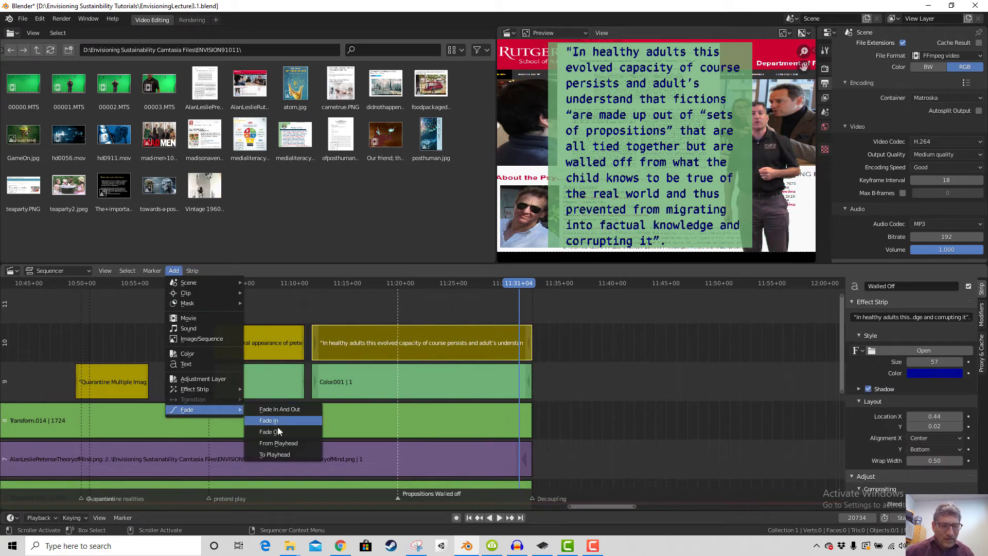
{"action": "left_click", "coordinate": [281, 431]}
{"action": "left_click", "coordinate": [475, 387]}
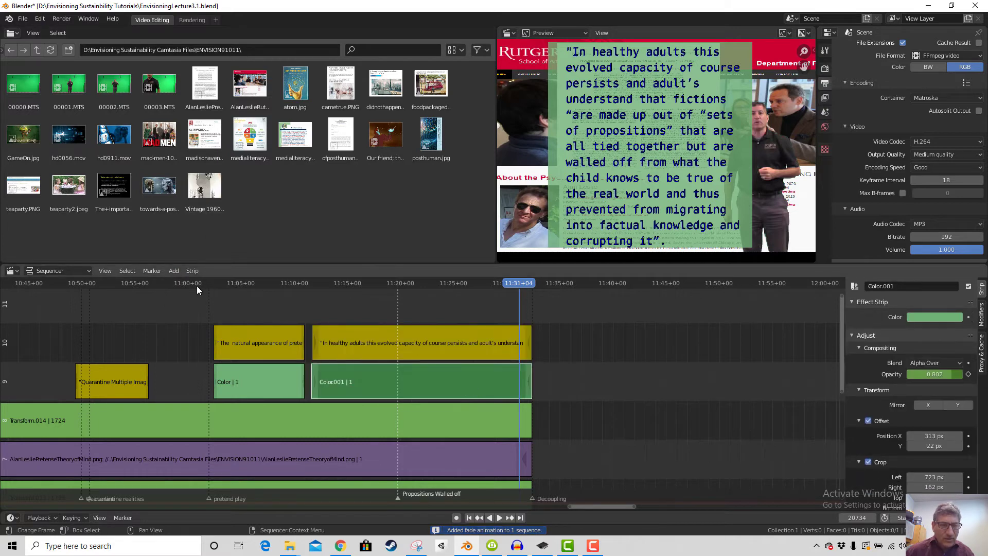
{"action": "left_click", "coordinate": [174, 271]}
{"action": "mouse_move", "coordinate": [199, 409]}
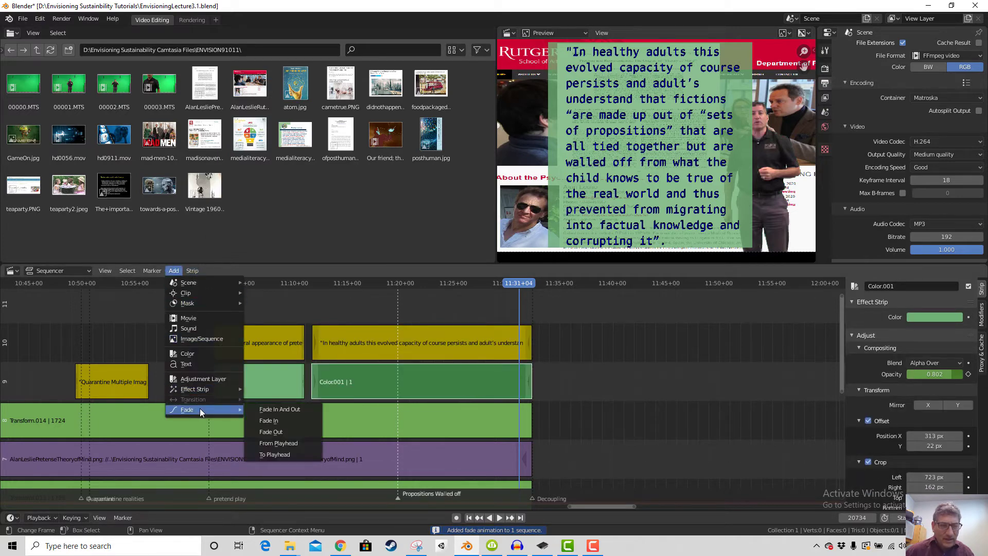
{"action": "left_click", "coordinate": [273, 431]}
Add Fade In And Out to the pretend play quote's text and green color strips, and preview its start at 11:02+23
{"action": "left_click", "coordinate": [251, 341]}
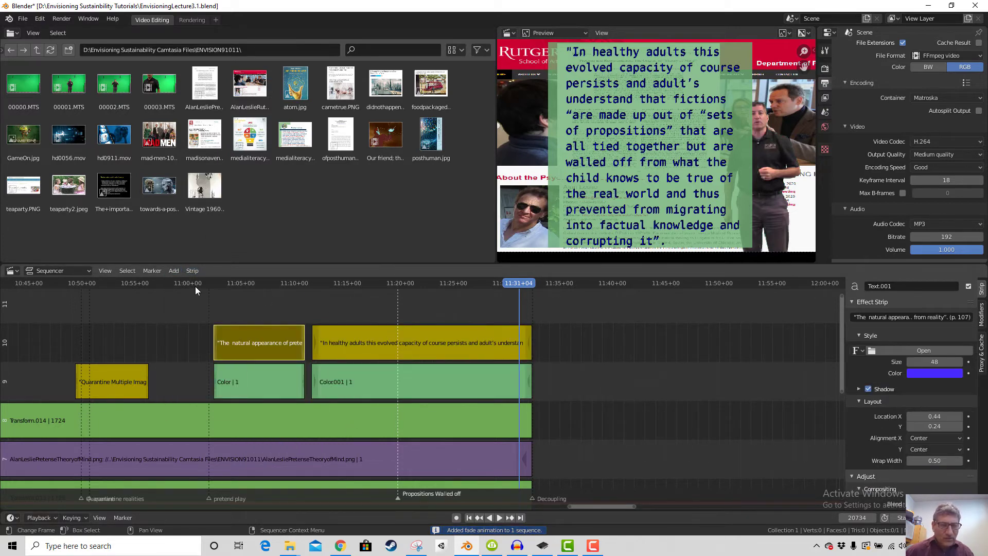
{"action": "left_click", "coordinate": [173, 270]}
{"action": "mouse_move", "coordinate": [203, 409]}
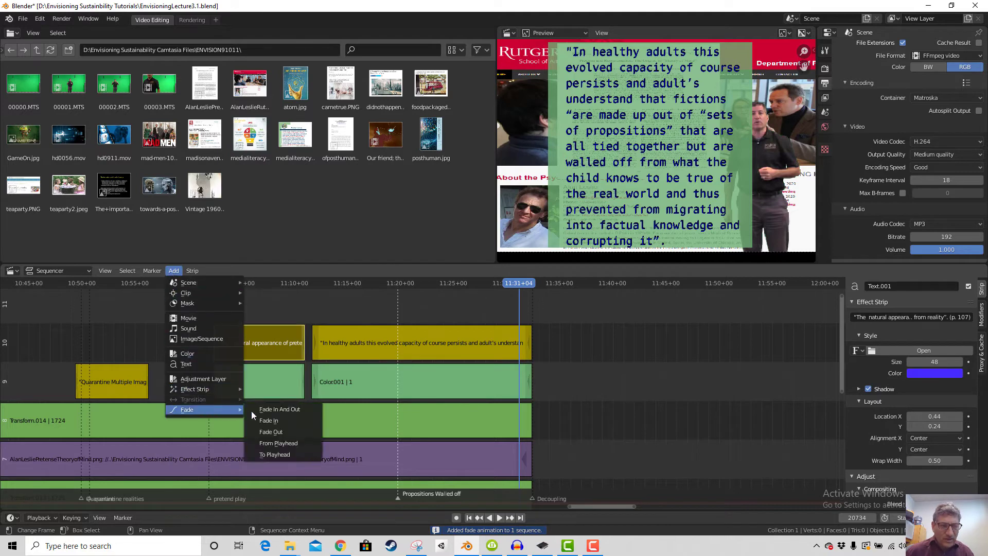
{"action": "left_click", "coordinate": [272, 412]}
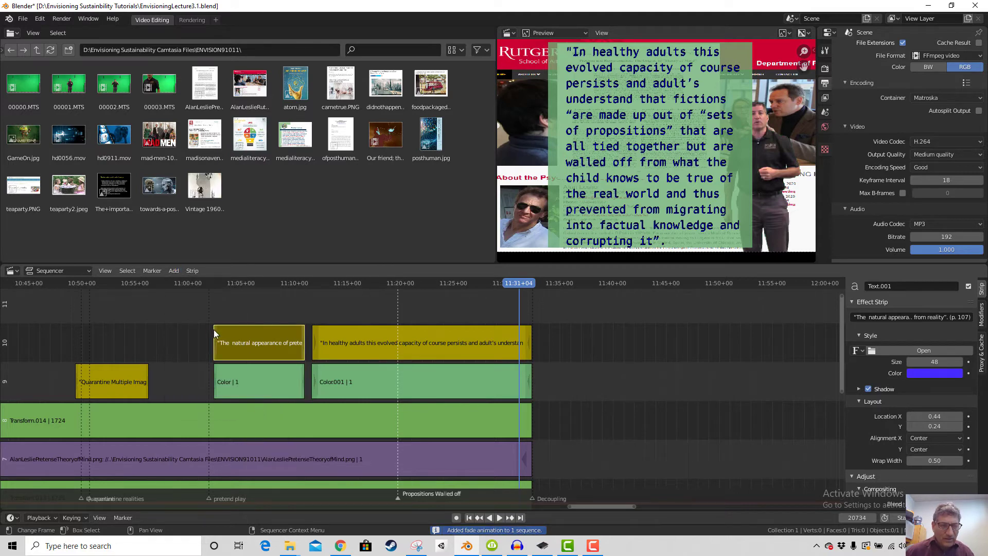
{"action": "left_click", "coordinate": [242, 384]}
{"action": "left_click", "coordinate": [173, 271]}
{"action": "mouse_move", "coordinate": [211, 405]}
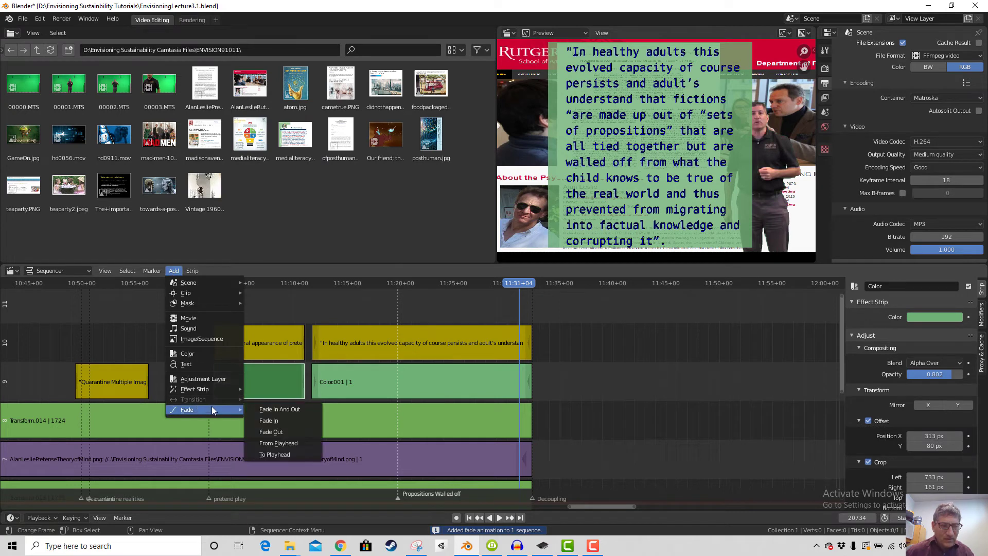
{"action": "left_click", "coordinate": [264, 409]}
{"action": "left_click", "coordinate": [217, 283]}
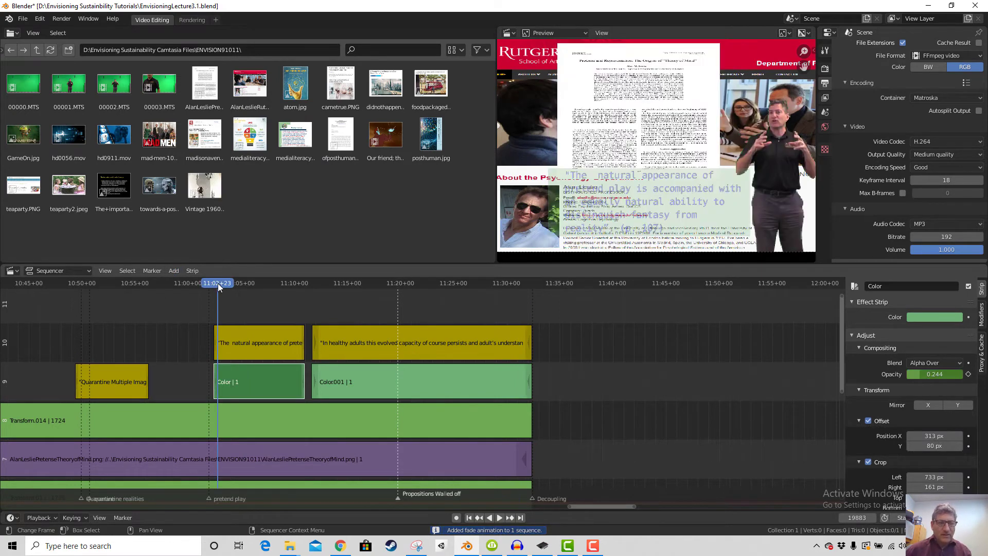
Play back both faded quotes and the section that follows to check their timing against the speech
{"action": "key", "text": "space"}
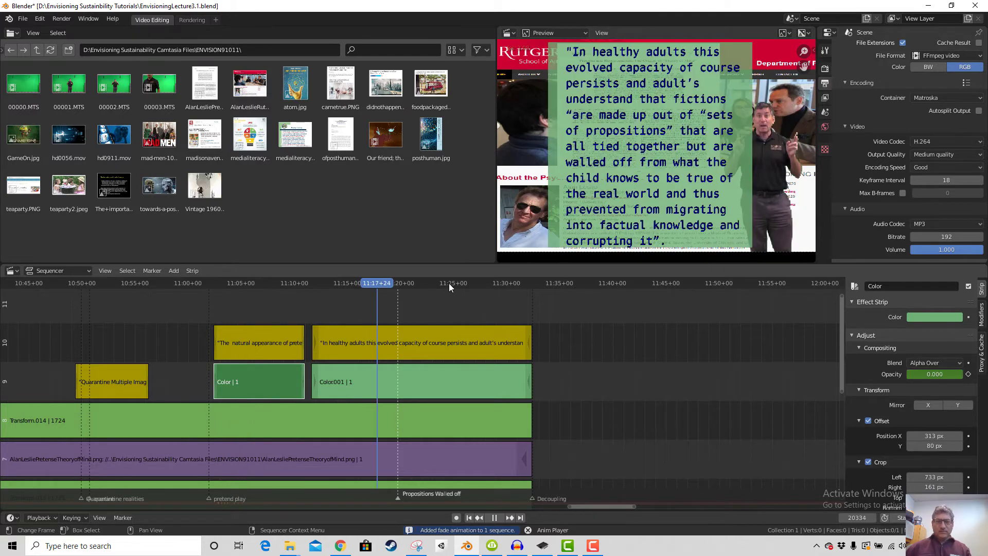
{"action": "left_click", "coordinate": [449, 282]}
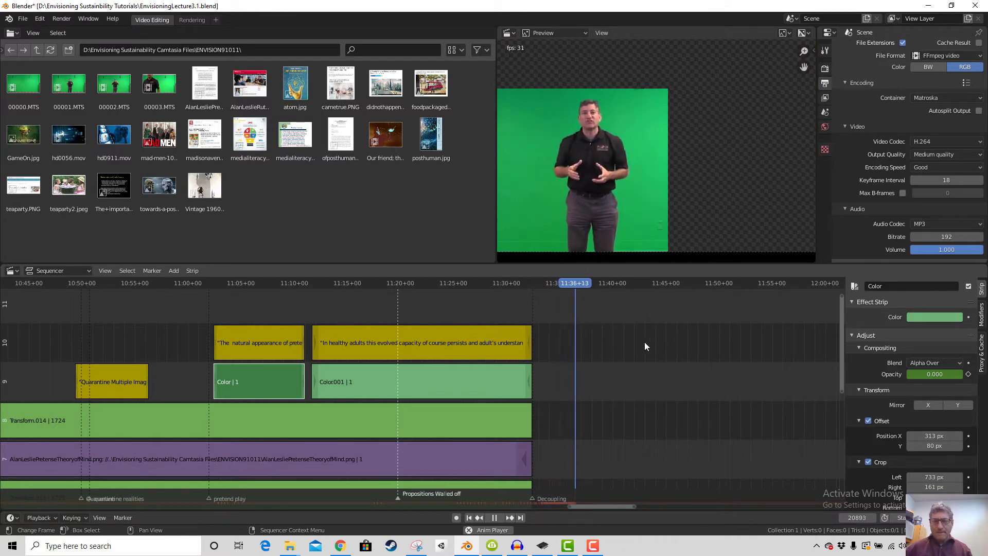
{"action": "key", "text": "space"}
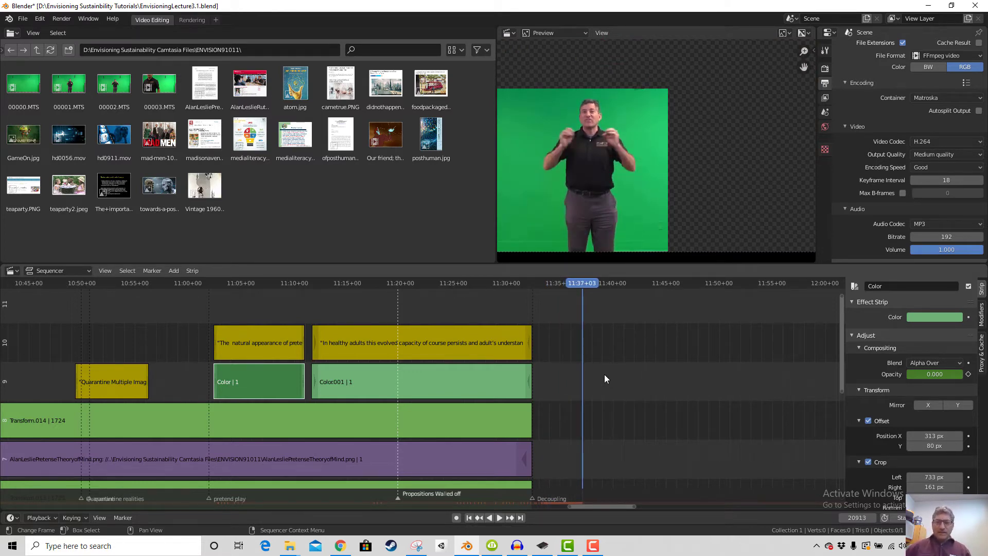
Duplicate the "In healthy adults" quote text strip and place the copy after the Decoupling marker, starting at frame 20821
{"action": "left_click", "coordinate": [444, 343]}
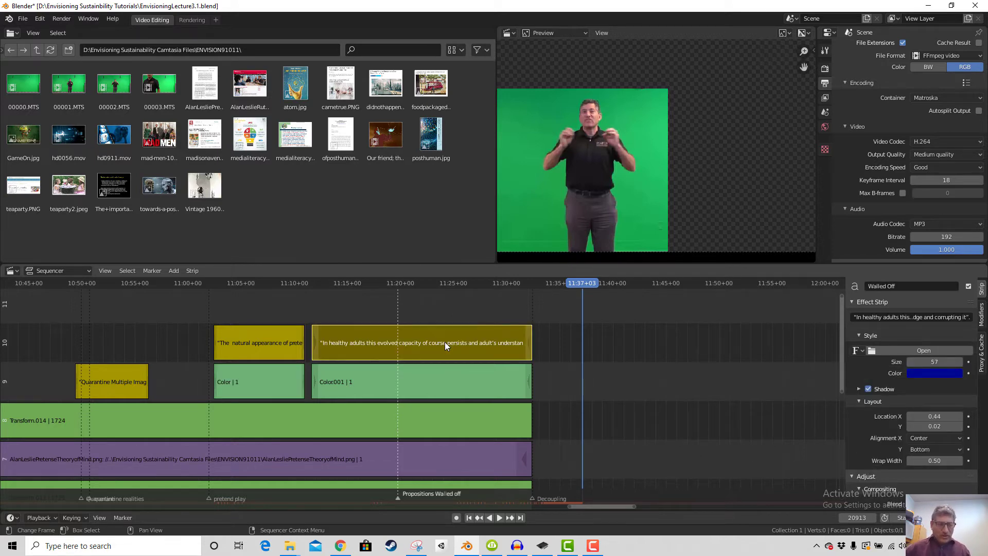
{"action": "scroll", "coordinate": [602, 366], "scroll_direction": "down", "scroll_amount": 3}
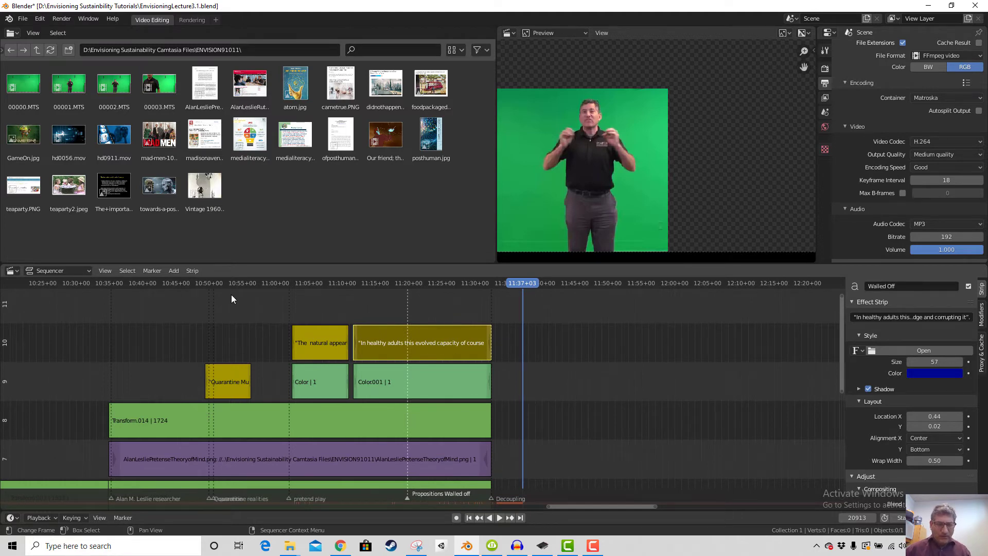
{"action": "left_click", "coordinate": [224, 282]}
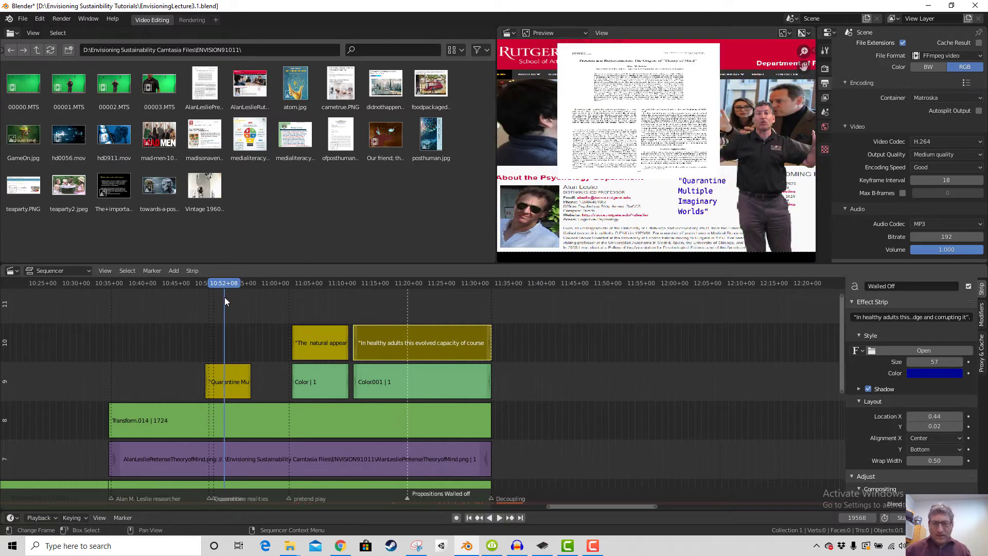
{"action": "left_click", "coordinate": [439, 281]}
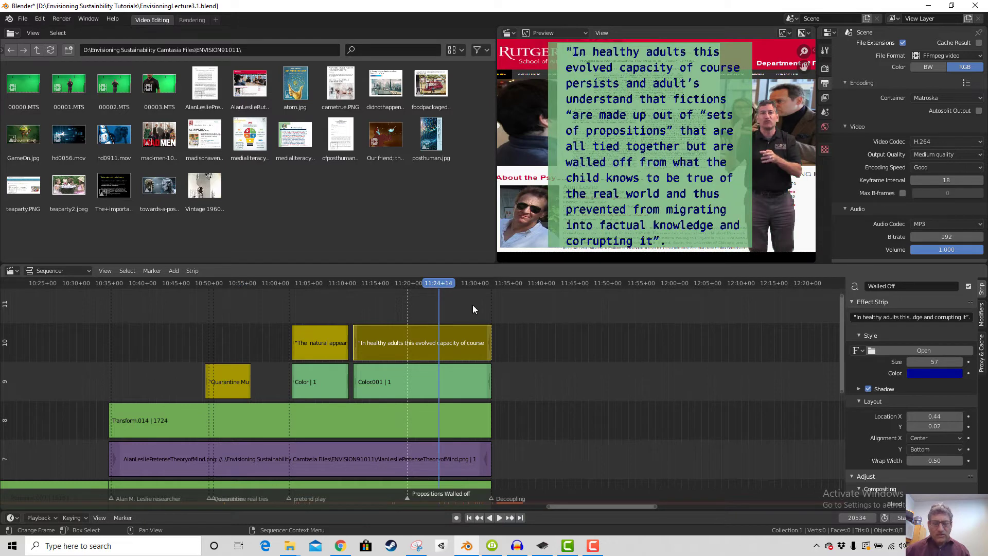
{"action": "key", "text": "shift+d"}
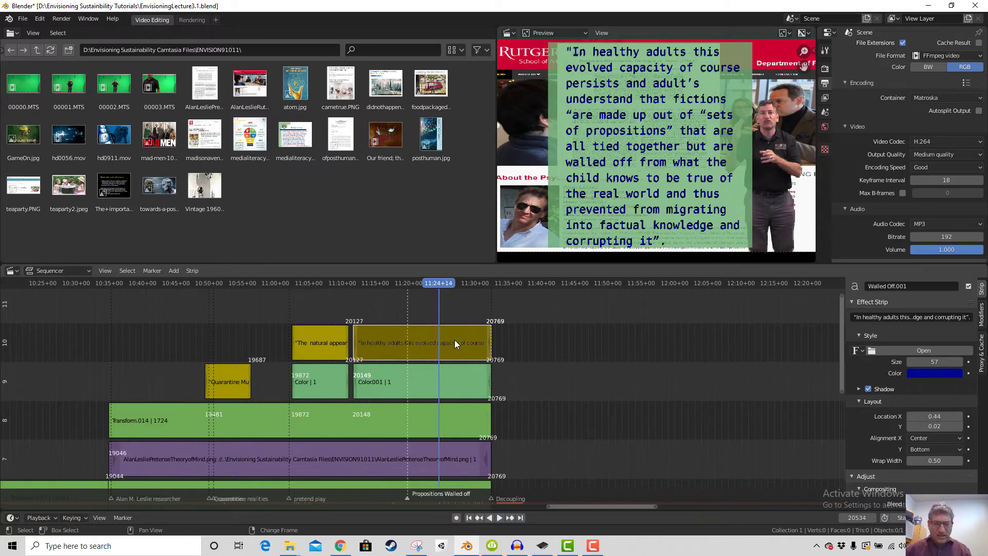
{"action": "left_click", "coordinate": [542, 346]}
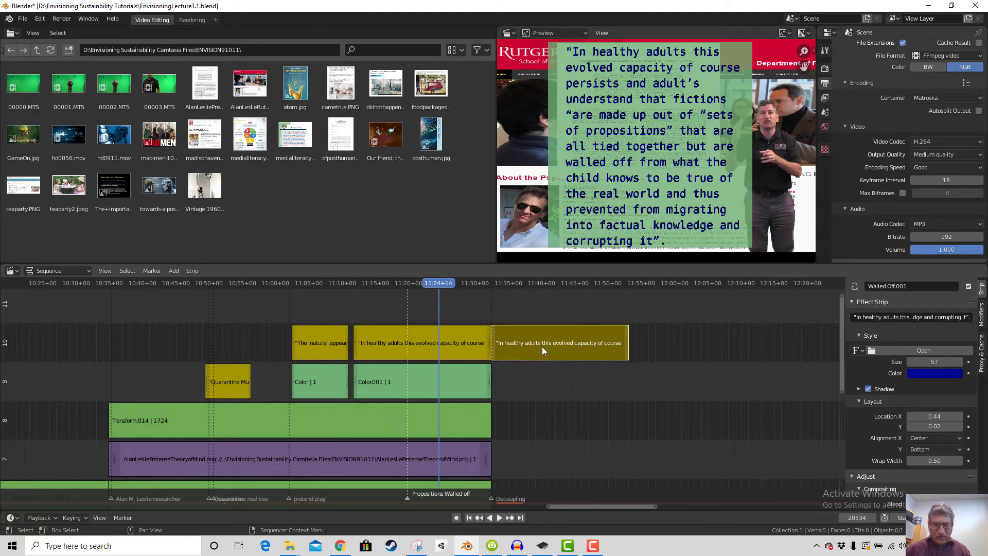
{"action": "left_click_drag", "start_coordinate": [565, 341], "coordinate": [576, 342]}
Duplicate the "In healthy adults" quote's green color strip and align the copy under the duplicated text strip, starting at frame 20821
{"action": "left_click", "coordinate": [464, 381]}
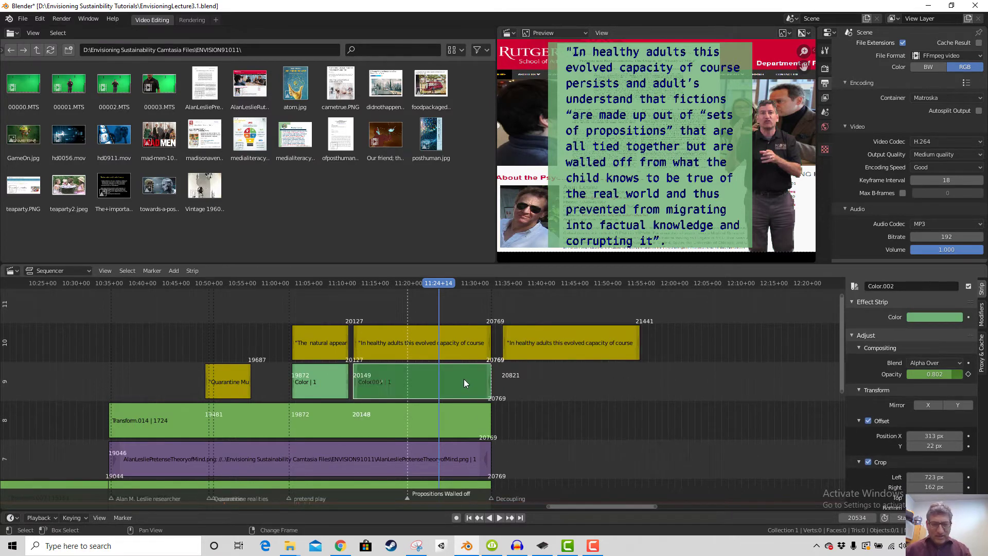
{"action": "key", "text": "shift+d"}
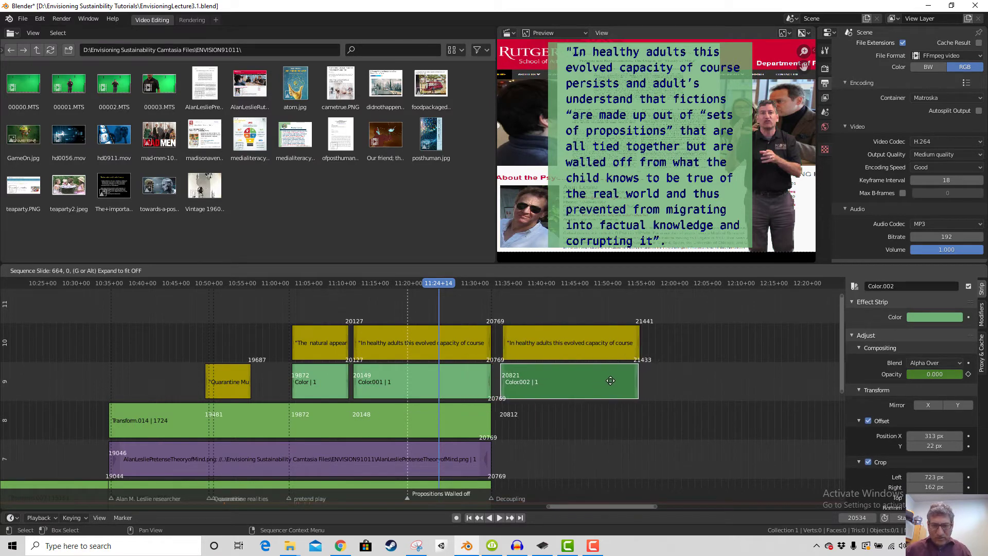
{"action": "left_click", "coordinate": [602, 391]}
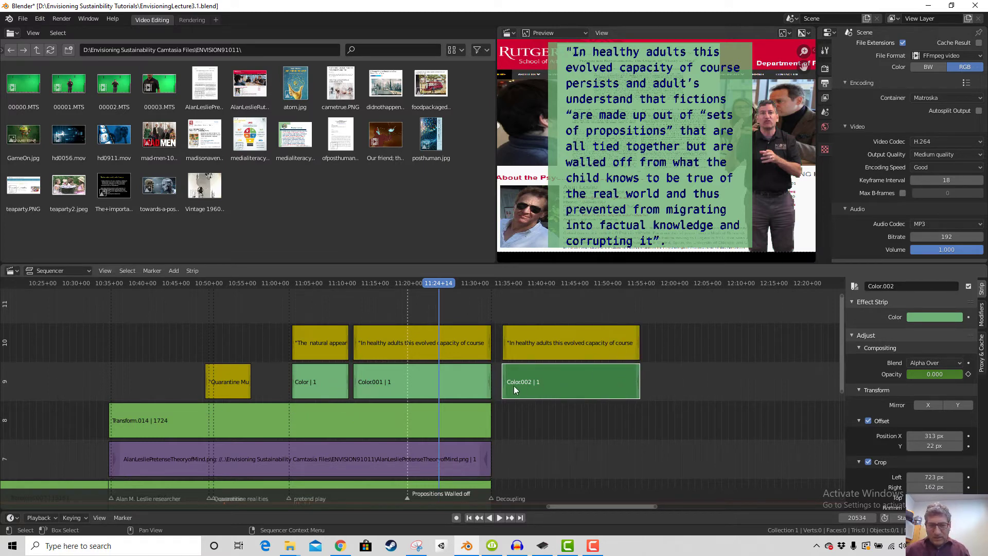
Play the speech under the duplicated text strip to find the wording for the Decoupling section
{"action": "left_click", "coordinate": [576, 343]}
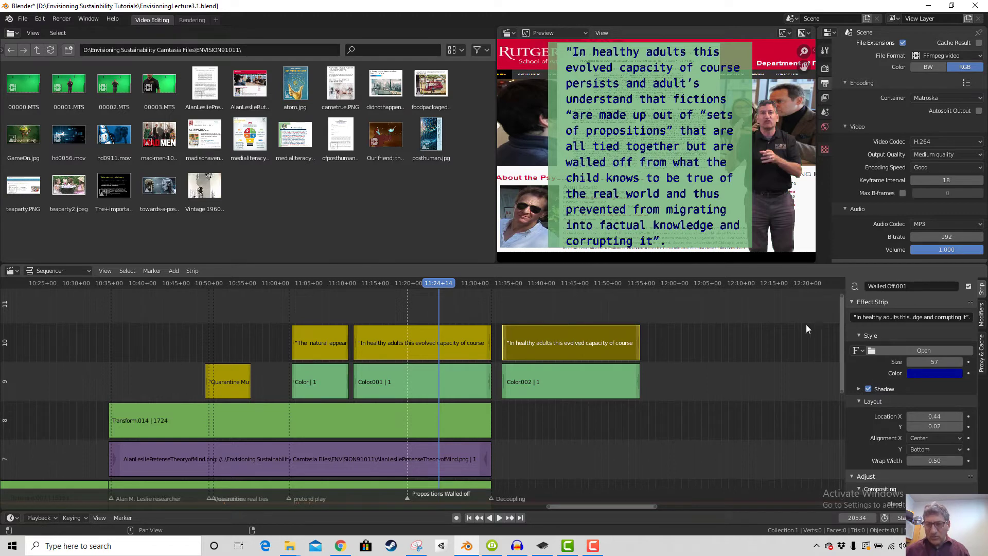
{"action": "left_click", "coordinate": [543, 281]}
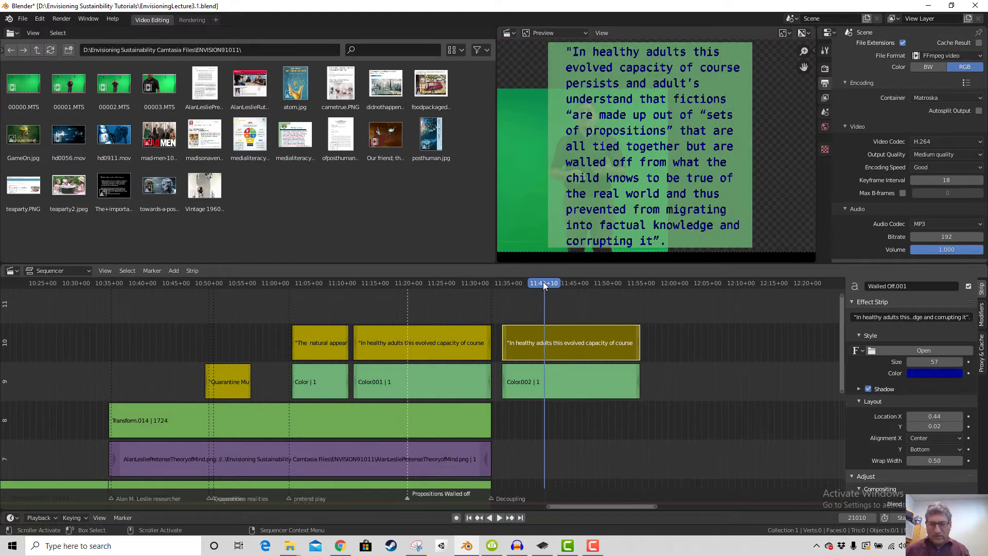
{"action": "key", "text": "space"}
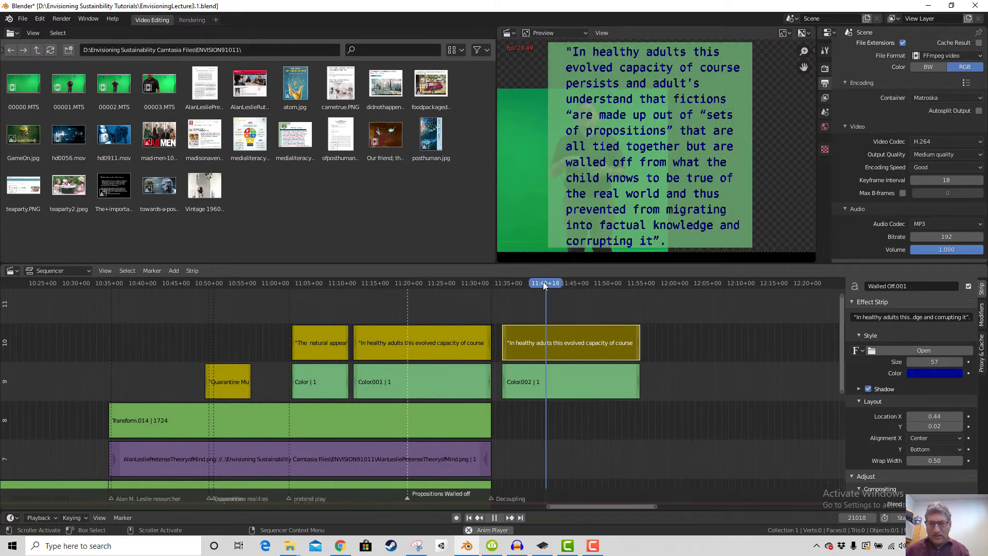
{"action": "left_click", "coordinate": [516, 281]}
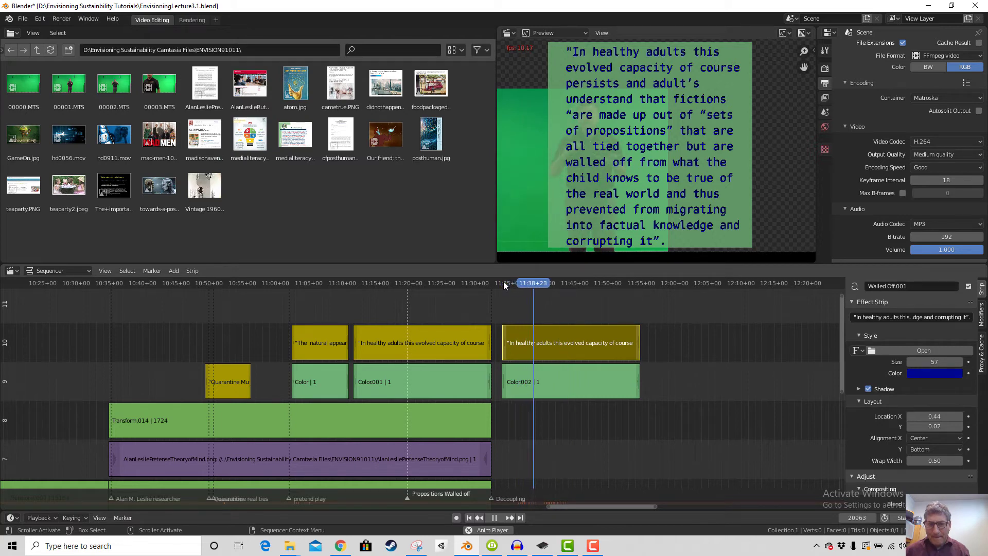
{"action": "left_click", "coordinate": [503, 281]}
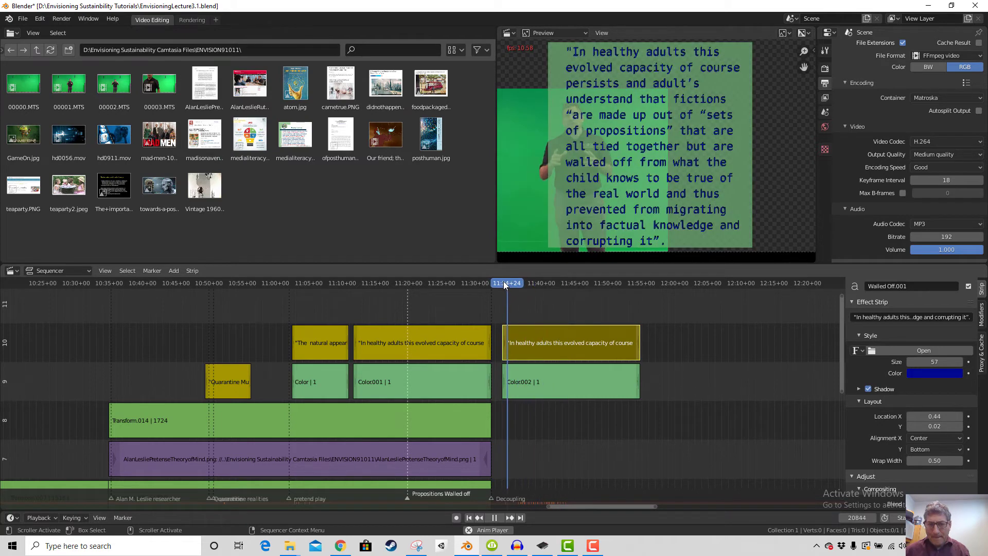
{"action": "key", "text": "space"}
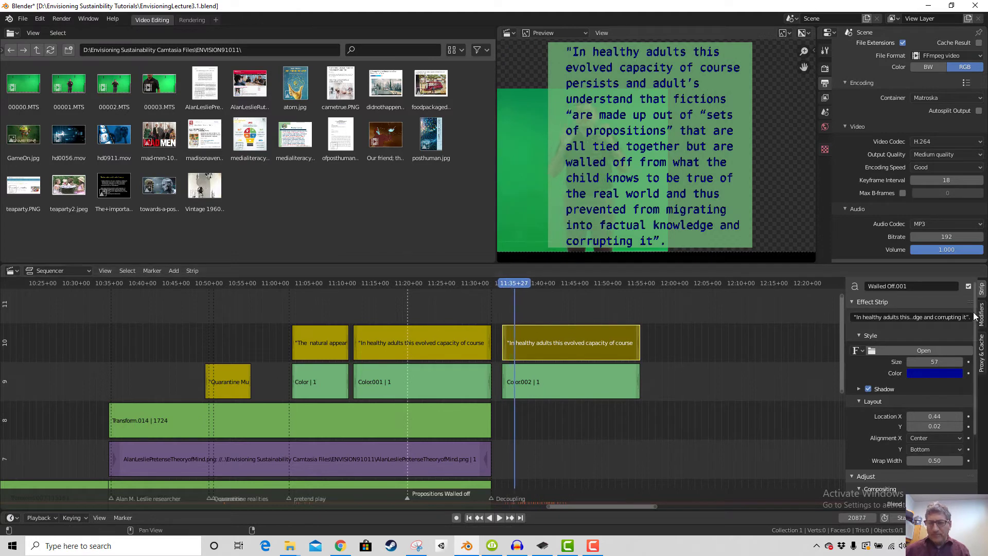
Rename the duplicated text strip as Decoupling
{"action": "left_click", "coordinate": [918, 287]}
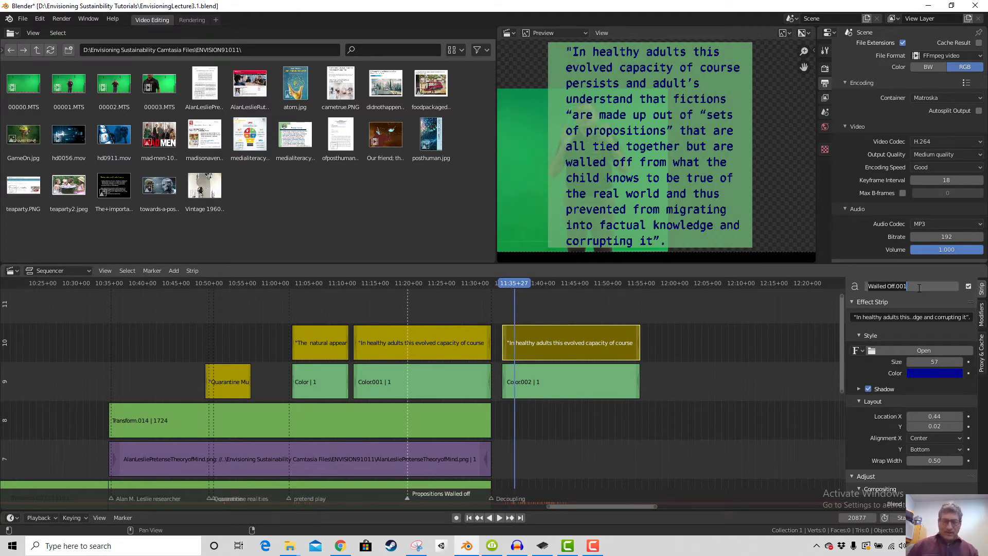
{"action": "type", "text": "\"T"}
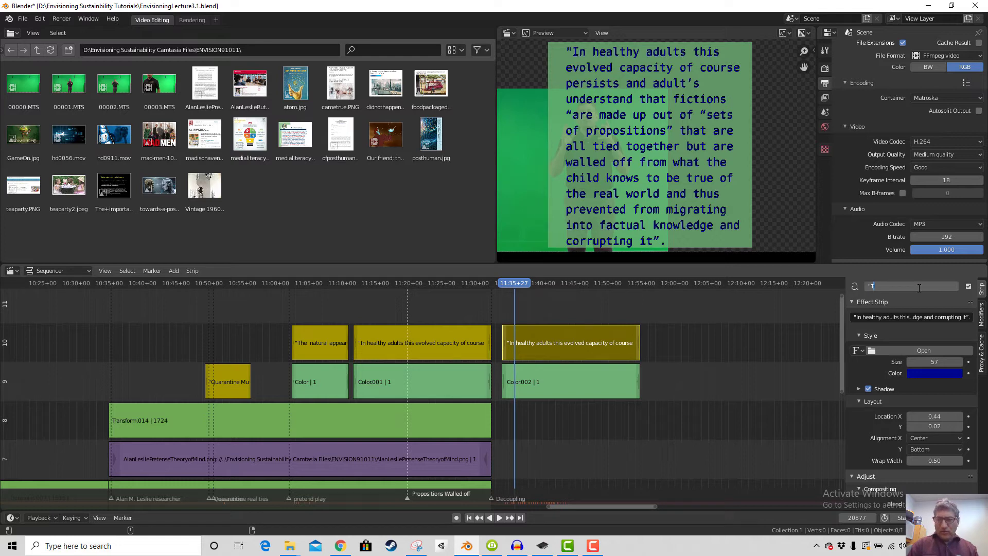
{"action": "type", "text": "e"}
{"action": "type", "text": "couplin"}
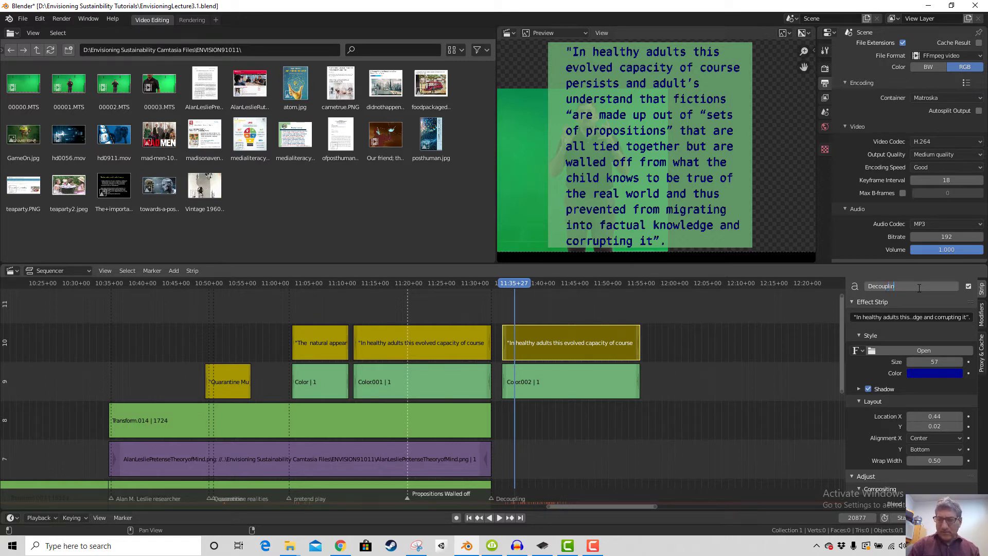
{"action": "type", "text": "g"}
{"action": "key", "text": "Return"}
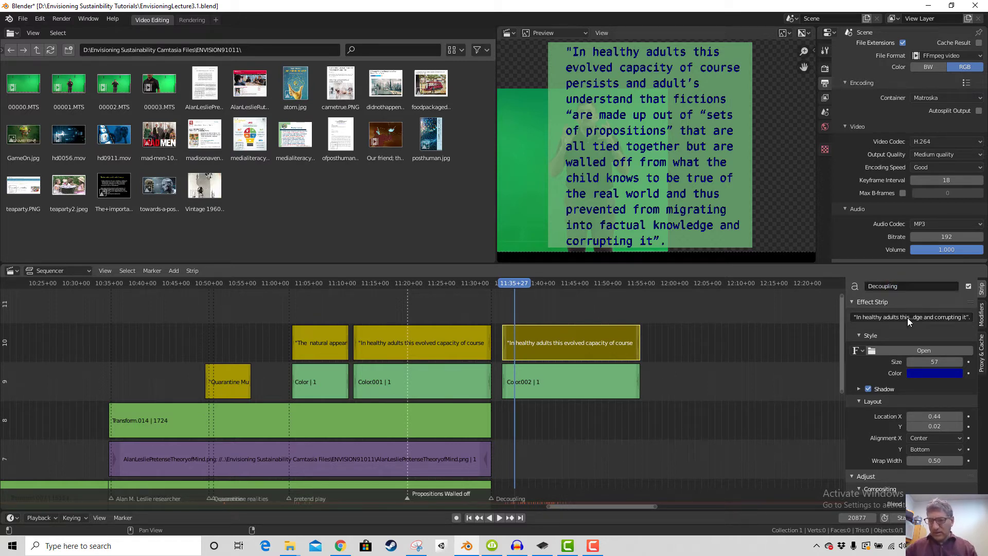
Delete the end of the duplicated quote's text, after "the real world and"
{"action": "left_click", "coordinate": [906, 316]}
{"action": "key", "text": "Return"}
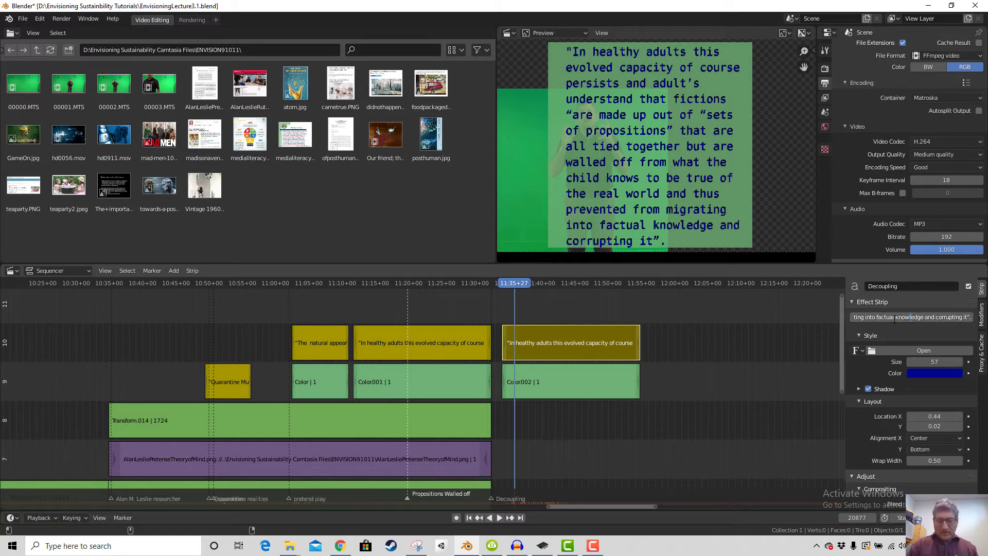
{"action": "type", "text": "Fan"}
{"action": "key", "text": "BackSpace"}
{"action": "key", "text": "BackSpace"}
{"action": "key", "text": "BackSpace"}
{"action": "key", "text": "BackSpace"}
{"action": "key", "text": "BackSpace"}
{"action": "key", "text": "BackSpace"}
{"action": "key", "text": "BackSpace"}
{"action": "key", "text": "BackSpace"}
{"action": "key", "text": "BackSpace"}
{"action": "key", "text": "BackSpace"}
{"action": "key", "text": "BackSpace"}
{"action": "key", "text": "BackSpace"}
{"action": "key", "text": "BackSpace"}
{"action": "key", "text": "BackSpace"}
{"action": "key", "text": "BackSpace"}
{"action": "key", "text": "BackSpace"}
{"action": "key", "text": "BackSpace"}
{"action": "key", "text": "BackSpace"}
{"action": "key", "text": "BackSpace"}
{"action": "key", "text": "BackSpace"}
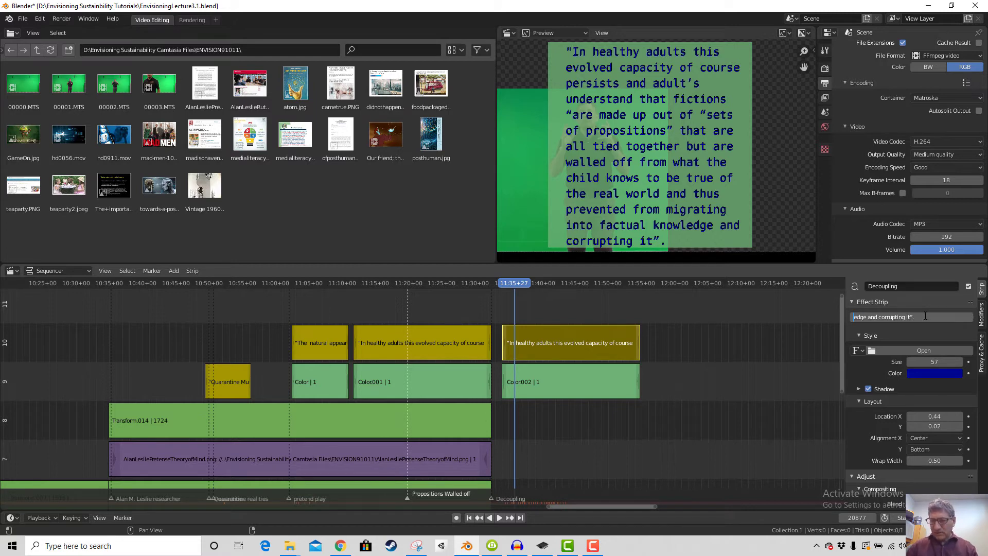
{"action": "type", "text": "thus prevent"}
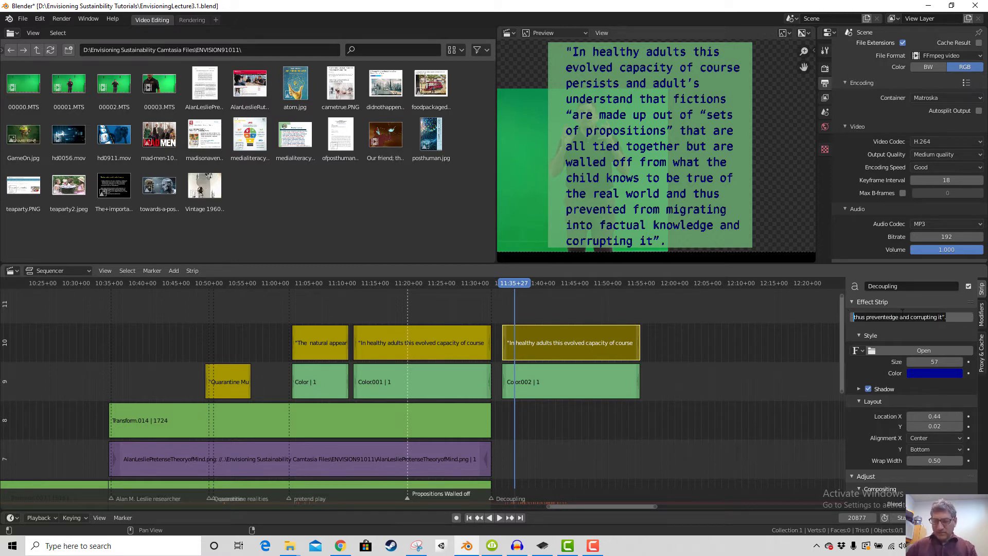
{"action": "key", "text": "BackSpace"}
{"action": "key", "text": "Return"}
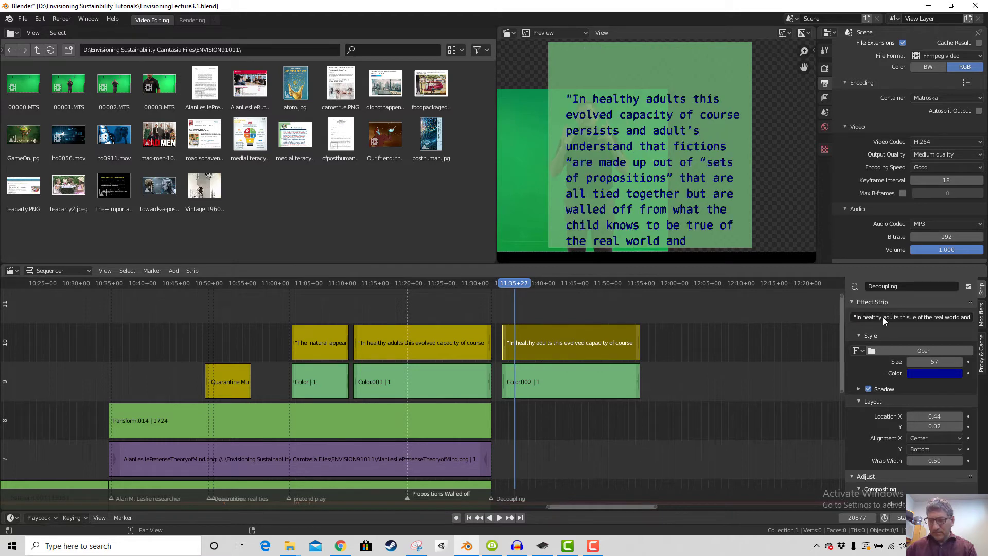
Replace the Decoupling strip's whole text with Fantasy/Reality Decoupling Mechanisms damaged by School"
{"action": "left_click", "coordinate": [888, 318]}
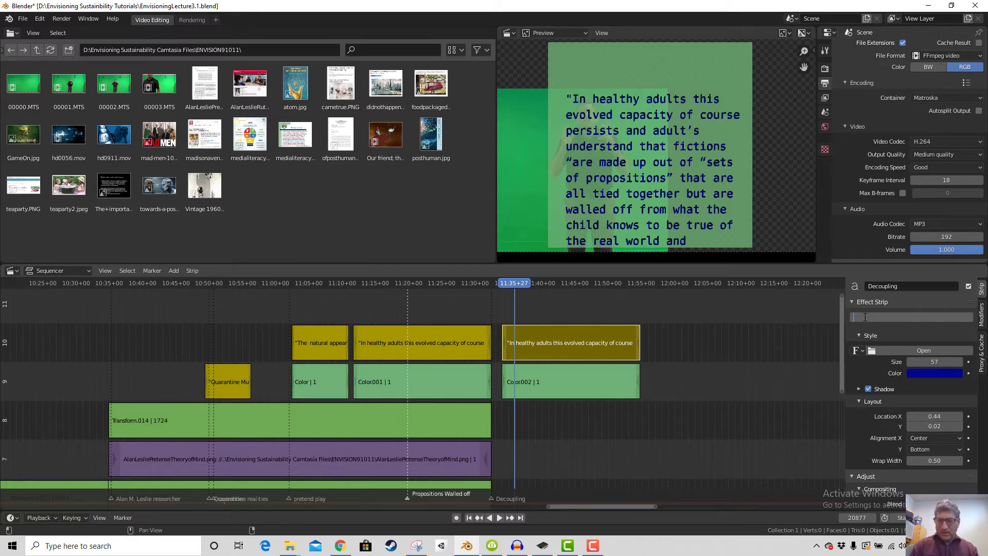
{"action": "type", "text": "Fantasy"}
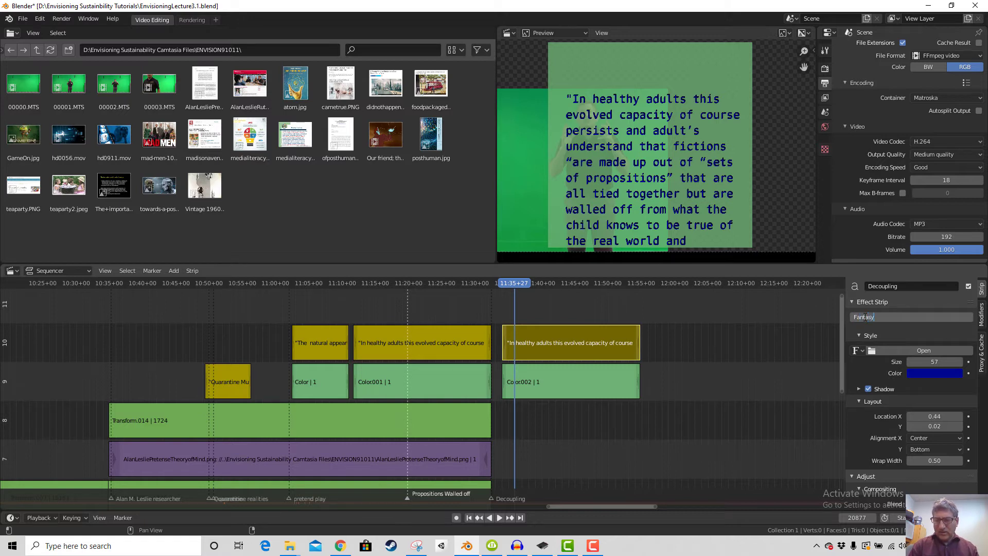
{"action": "type", "text": "/R"}
{"action": "type", "text": "eality Decoupling Mechanisms dam"}
{"action": "type", "text": "age"}
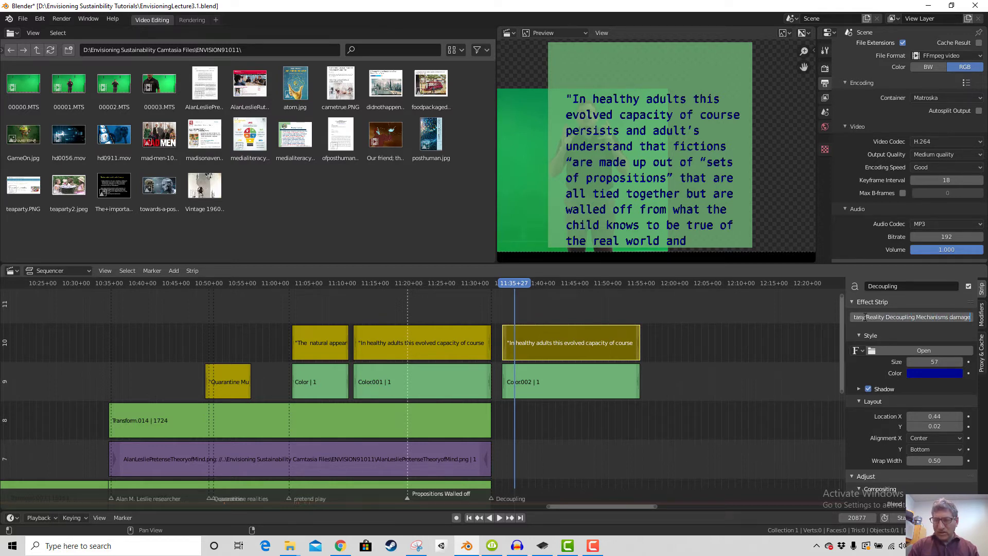
{"action": "type", "text": "d by School"}
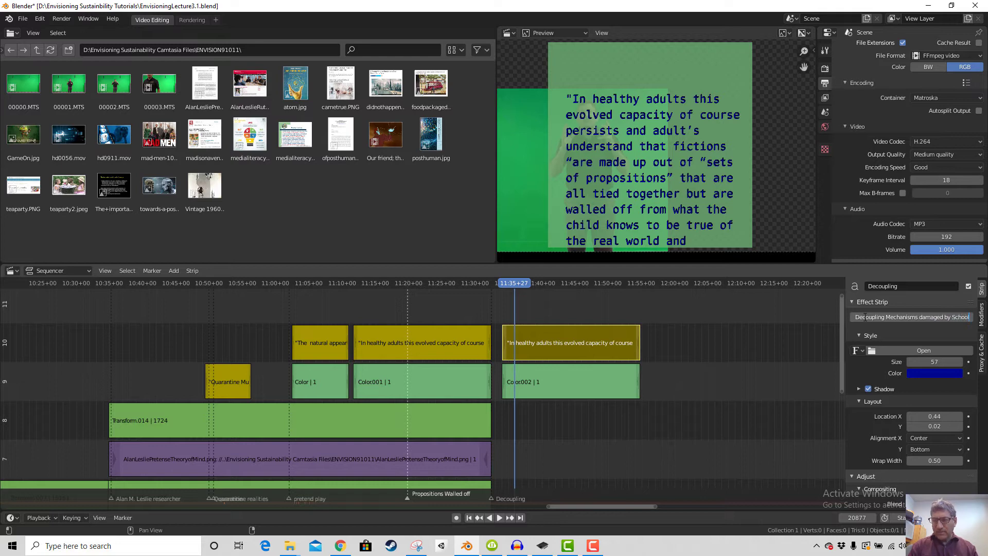
{"action": "type", "text": "\""}
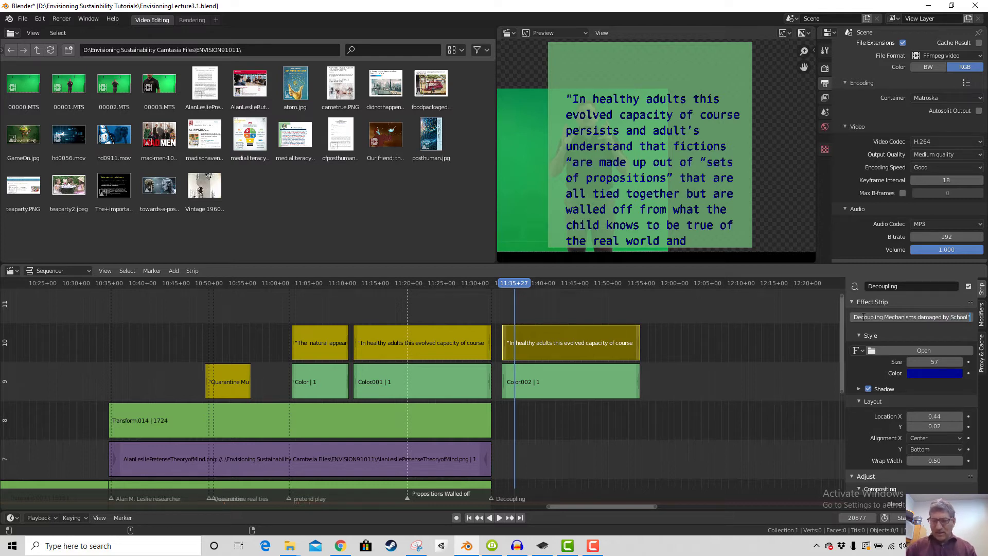
{"action": "key", "text": "Return"}
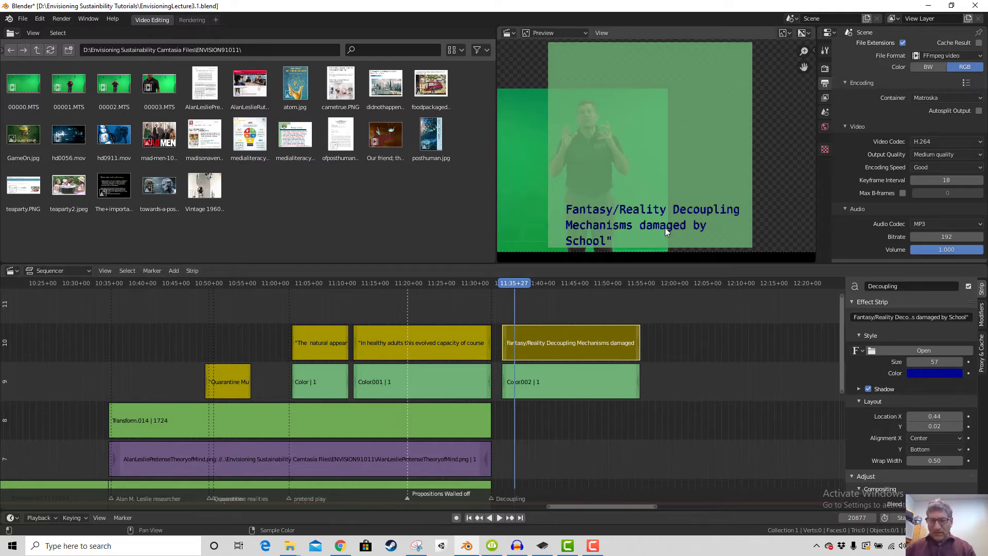
Fit the duplicated green color strip to the Decoupling text with Position X 335 px and top crop 811 px, and preview it
{"action": "left_click", "coordinate": [586, 378]}
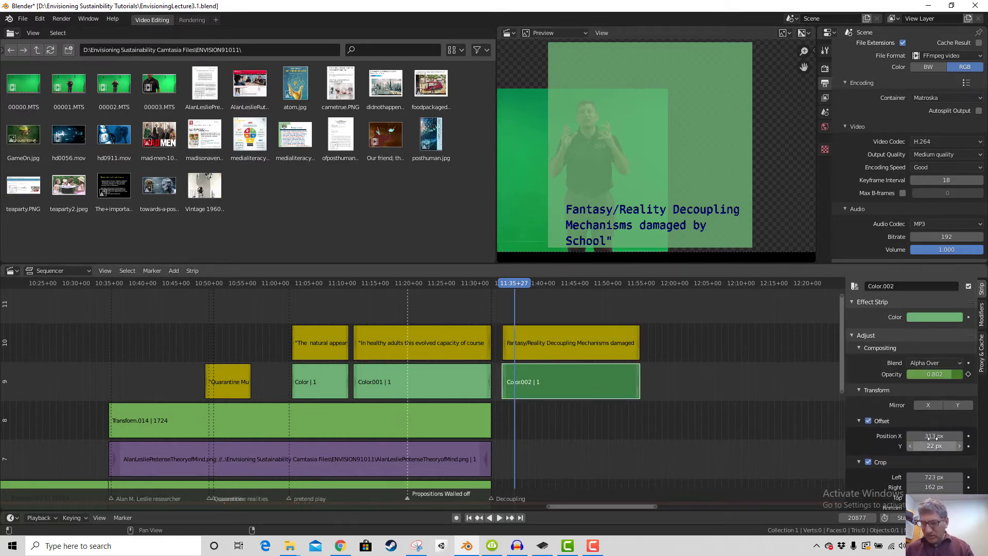
{"action": "mouse_move", "coordinate": [933, 436]}
{"action": "left_mouse_down"}
{"action": "mouse_move", "coordinate": [946, 436]}
{"action": "mouse_move", "coordinate": [914, 418]}
{"action": "mouse_move", "coordinate": [937, 418]}
{"action": "left_mouse_up"}
{"action": "scroll", "coordinate": [924, 417], "scroll_direction": "down", "scroll_amount": 4}
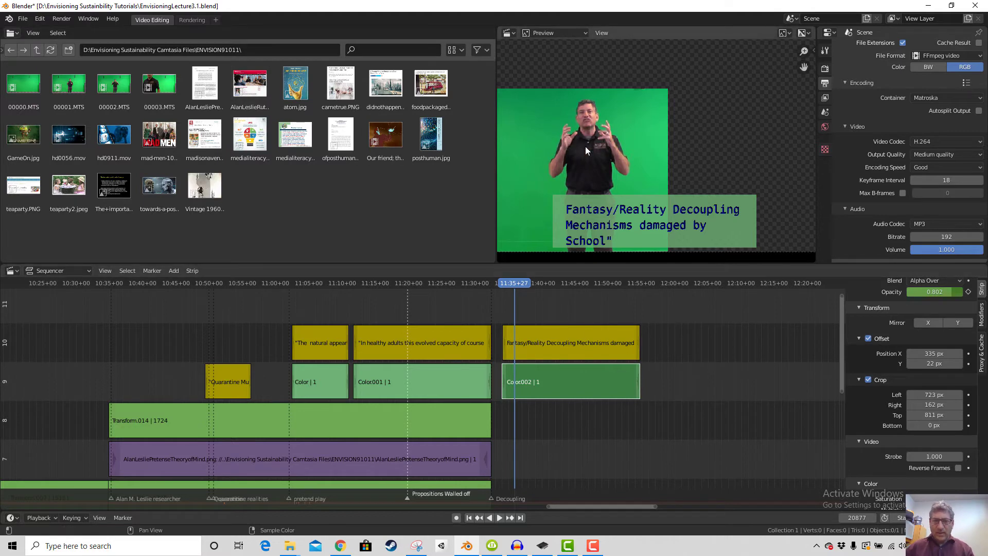
{"action": "left_click_drag", "start_coordinate": [513, 283], "coordinate": [523, 281]}
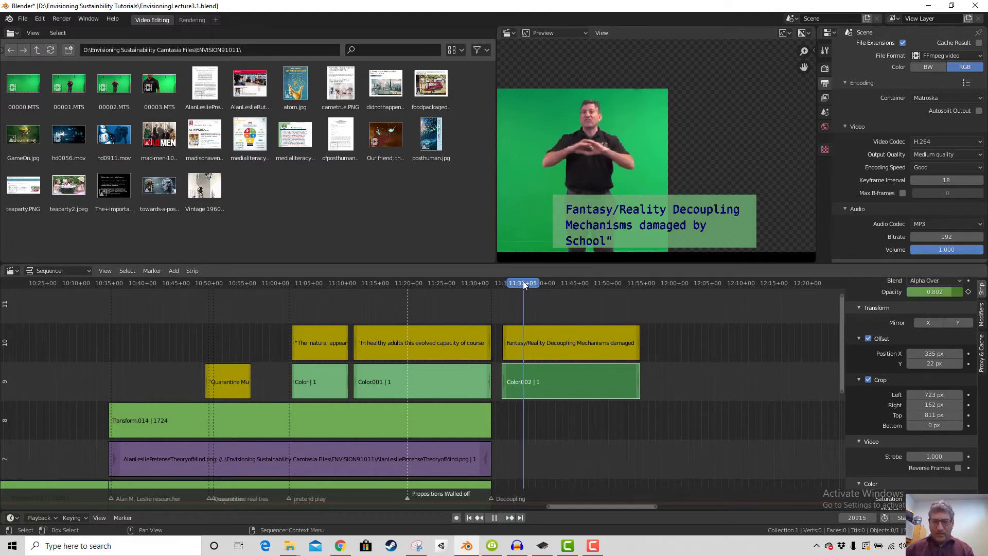
Play back the Decoupling caption section of the timeline to check the caption against the speech
{"action": "key", "text": "space"}
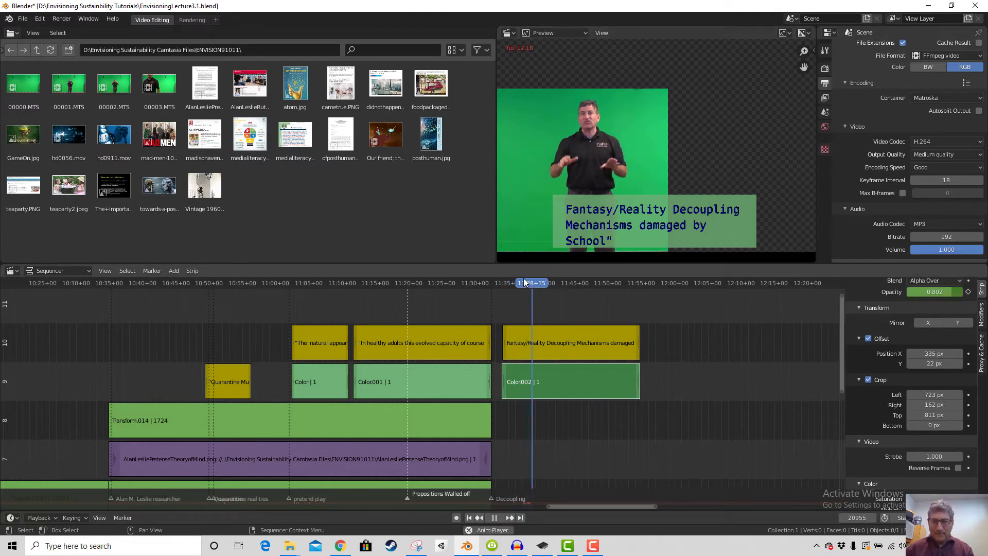
{"action": "key", "text": "space"}
{"action": "scroll", "coordinate": [668, 414], "scroll_direction": "down", "scroll_amount": 3}
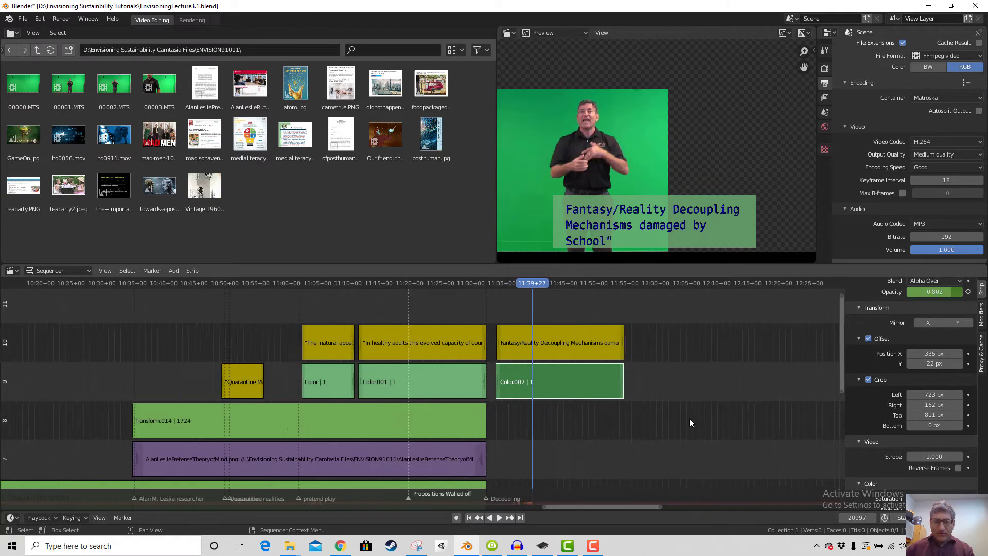
Try to duplicate the Key Master Alan Leslie and Transform.013 effect strips for the next part of the lecture
{"action": "left_click_drag", "start_coordinate": [839, 360], "coordinate": [826, 457]}
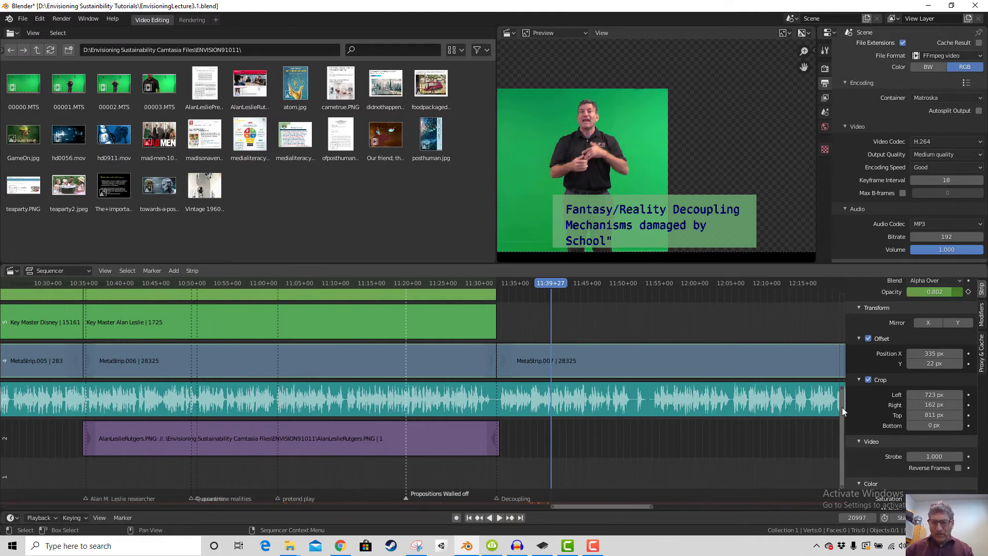
{"action": "left_click_drag", "start_coordinate": [841, 407], "coordinate": [834, 352]}
{"action": "left_click", "coordinate": [468, 442]}
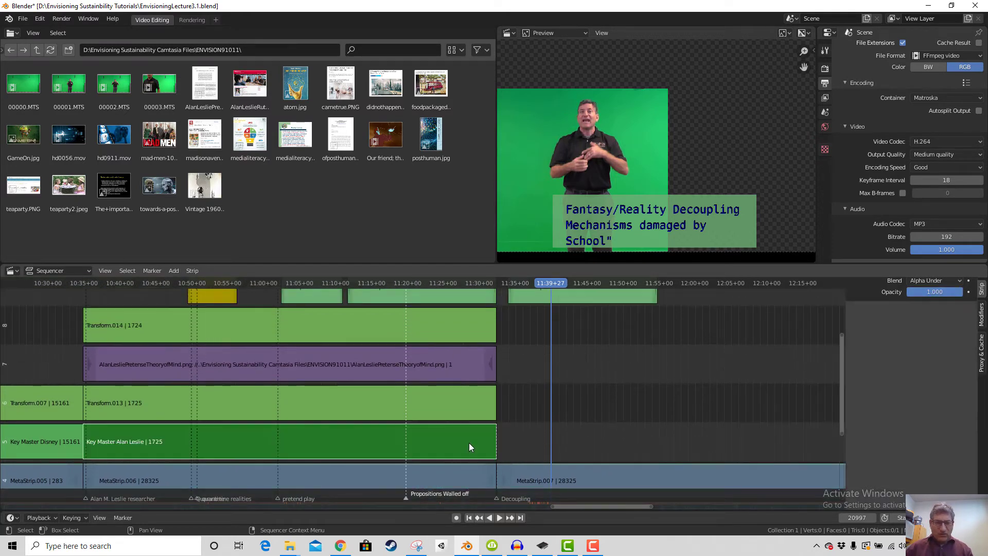
{"action": "left_click", "coordinate": [435, 398]}
{"action": "key", "text": "shift+d"}
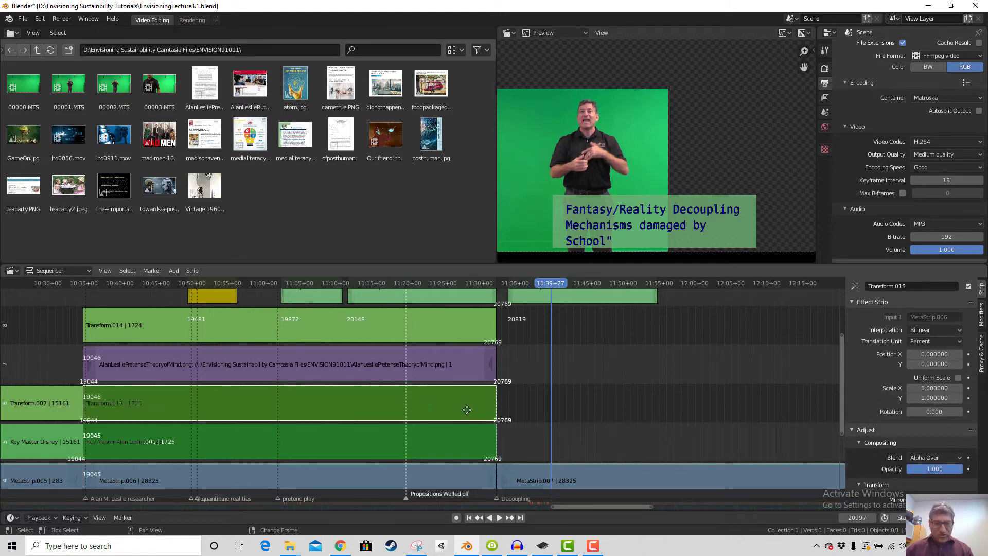
{"action": "left_click", "coordinate": [628, 405]}
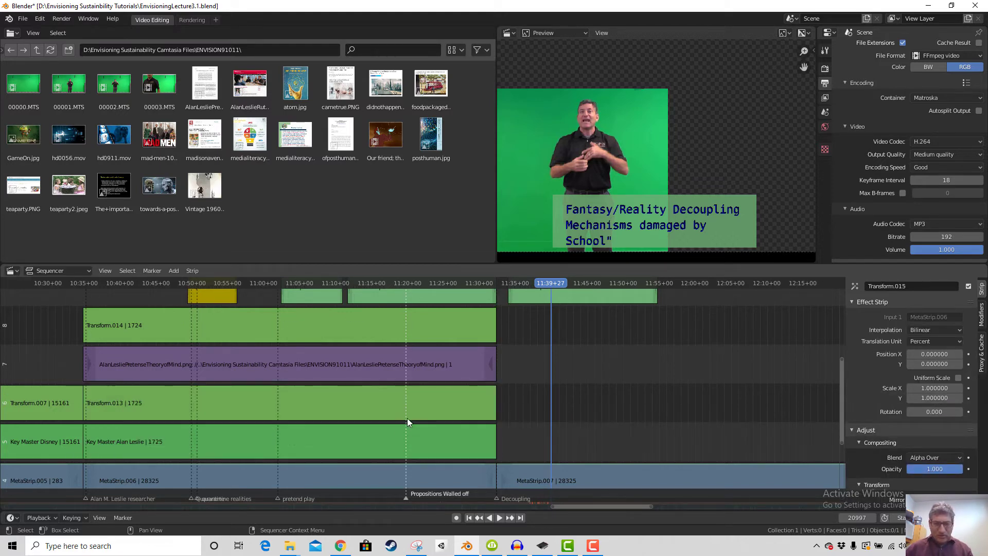
{"action": "left_click", "coordinate": [465, 439]}
{"action": "scroll", "coordinate": [640, 426], "scroll_direction": "down", "scroll_amount": 3}
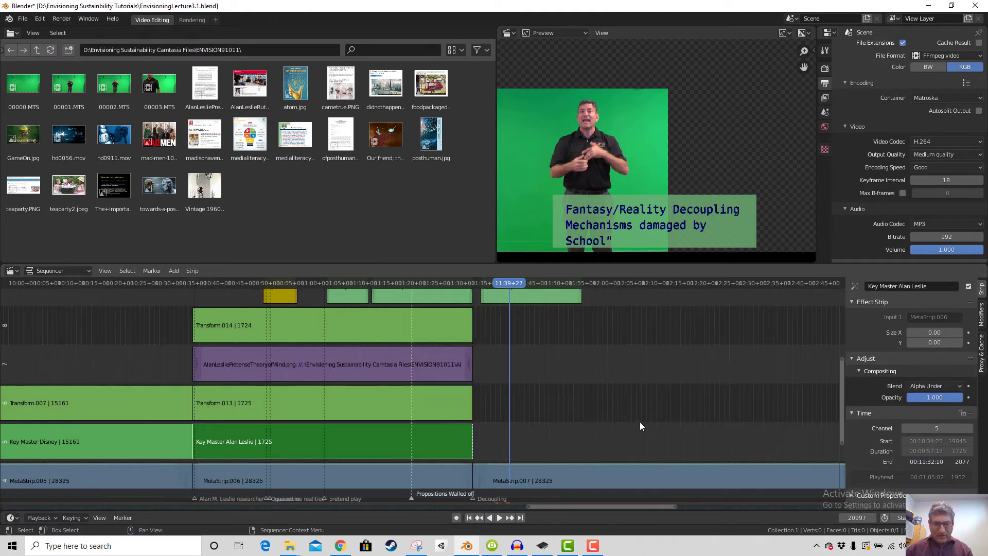
{"action": "scroll", "coordinate": [636, 416], "scroll_direction": "up", "scroll_amount": 3}
{"action": "left_click_drag", "start_coordinate": [839, 382], "coordinate": [490, 407]}
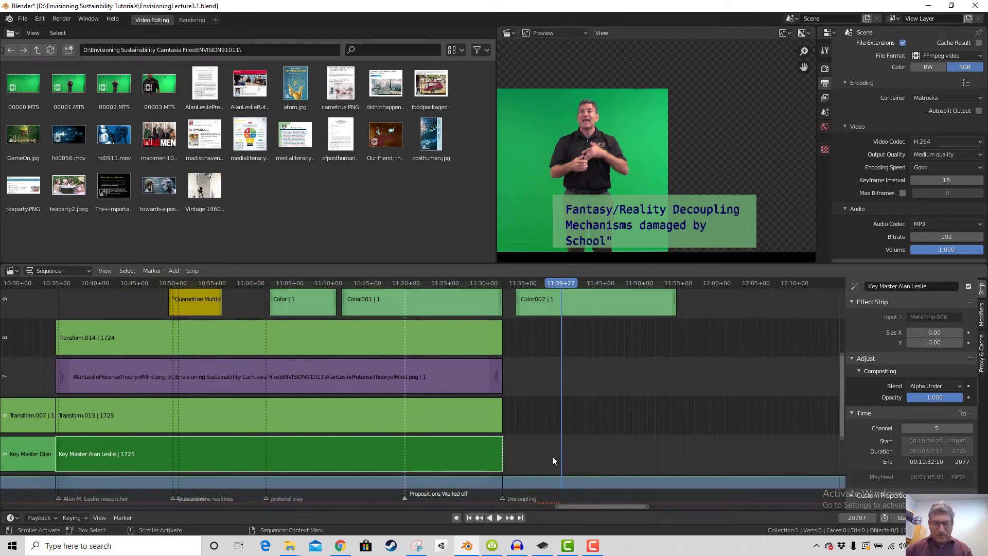
{"action": "left_click", "coordinate": [598, 451]}
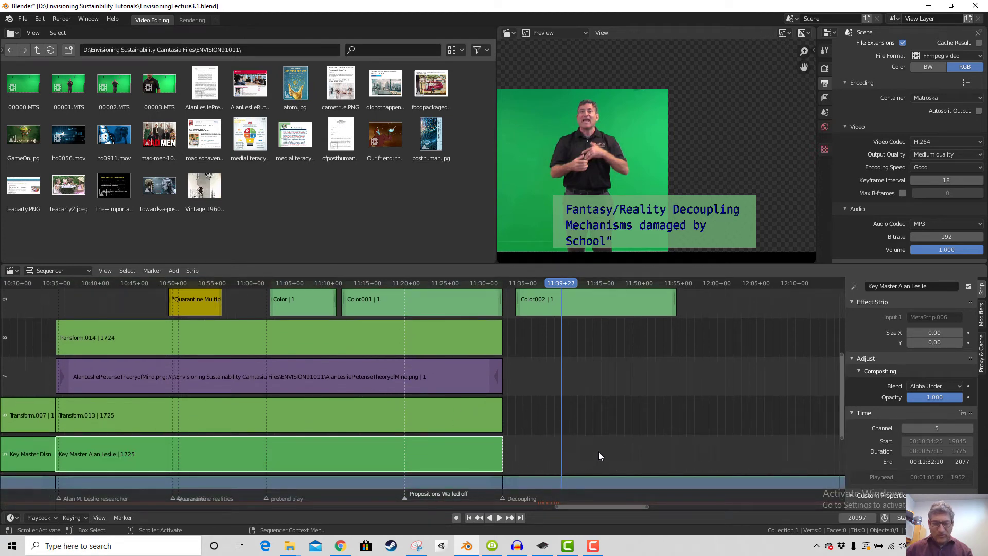
Add a Gaussian Blur effect strip to MetaStrip.007, the lecture clip under the Decoupling caption
{"action": "left_click", "coordinate": [174, 269]}
{"action": "left_click", "coordinate": [659, 478]}
{"action": "scroll", "coordinate": [731, 422], "scroll_direction": "down", "scroll_amount": 2}
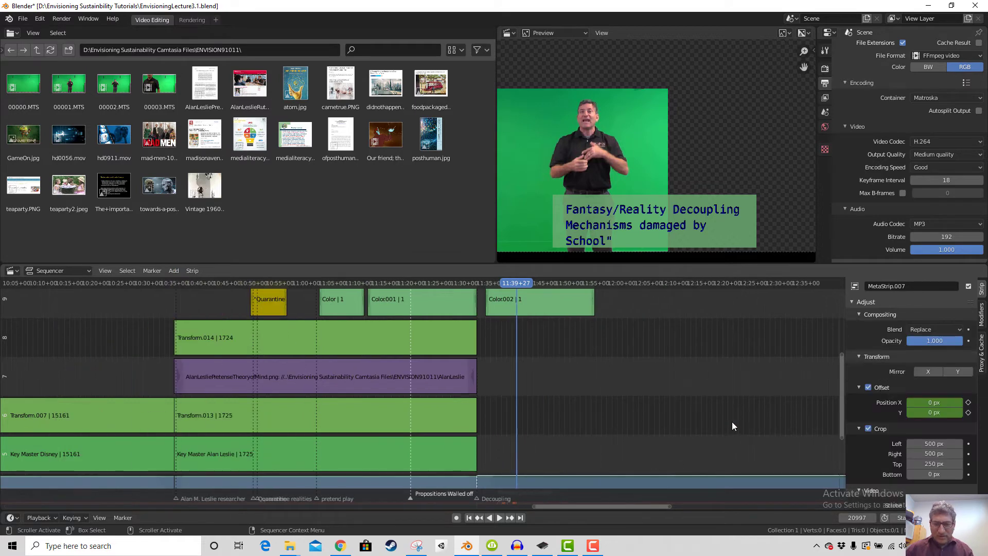
{"action": "left_click", "coordinate": [174, 270]}
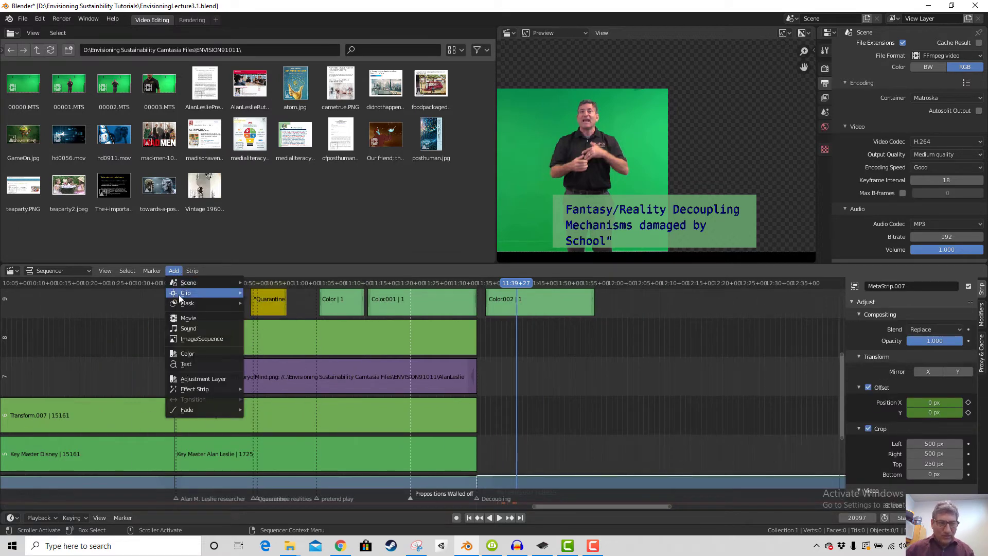
{"action": "mouse_move", "coordinate": [215, 387]}
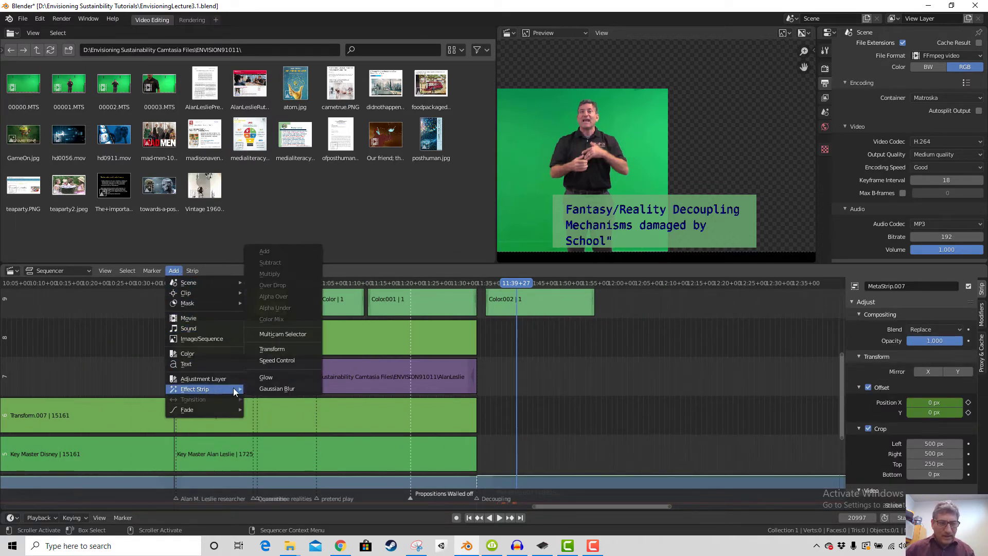
{"action": "left_click", "coordinate": [270, 391]}
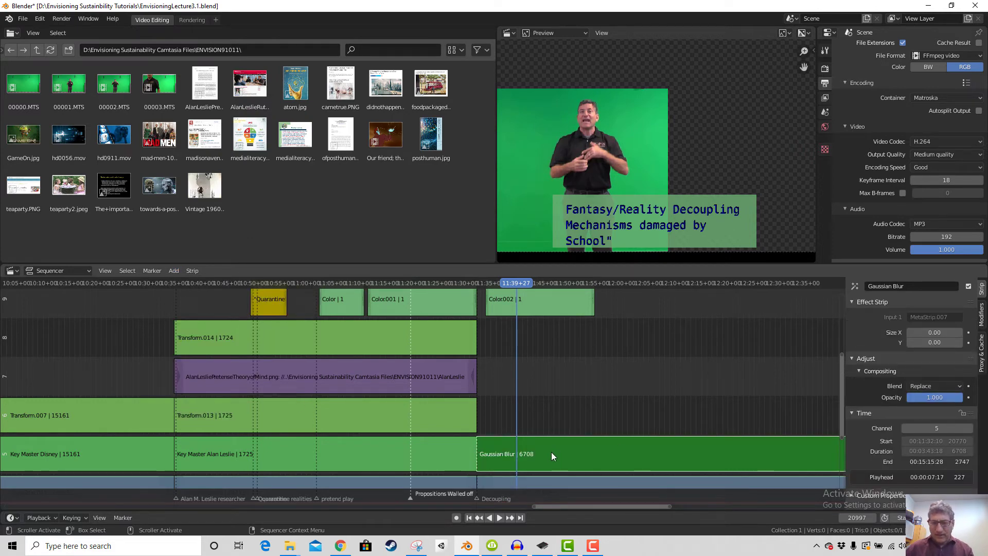
Rename the Gaussian Blur strip as Key Master Decoupling
{"action": "scroll", "coordinate": [682, 415], "scroll_direction": "down", "scroll_amount": 8}
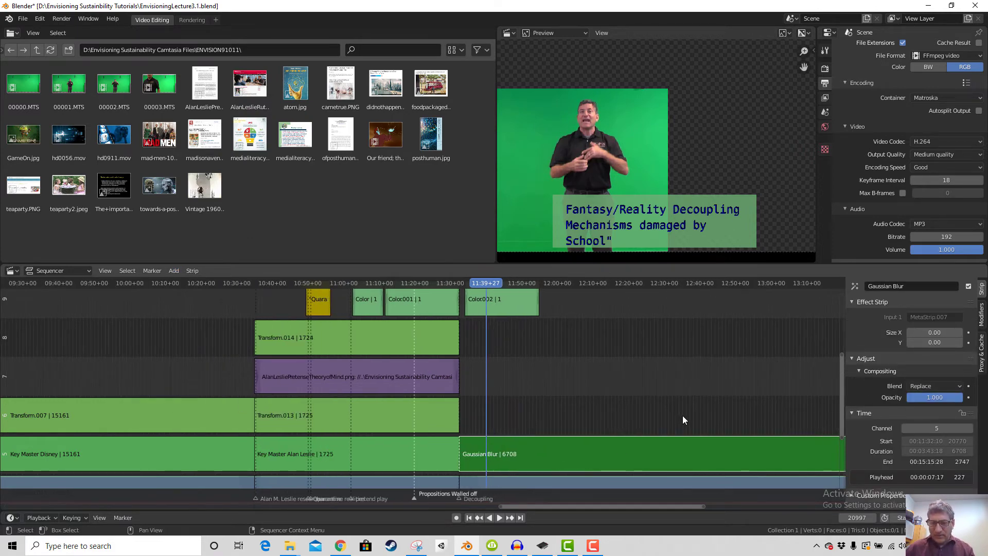
{"action": "scroll", "coordinate": [681, 415], "scroll_direction": "up", "scroll_amount": 2}
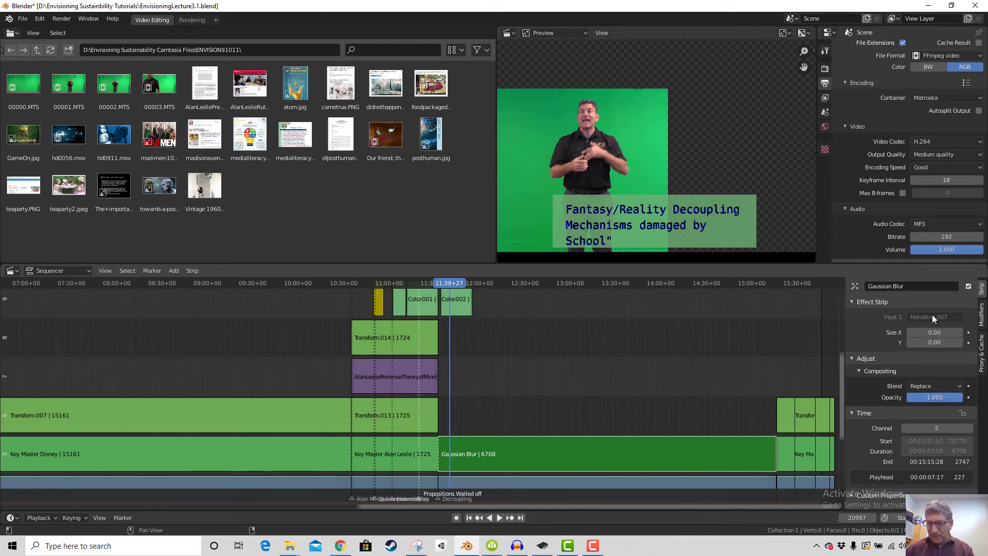
{"action": "left_click", "coordinate": [912, 285]}
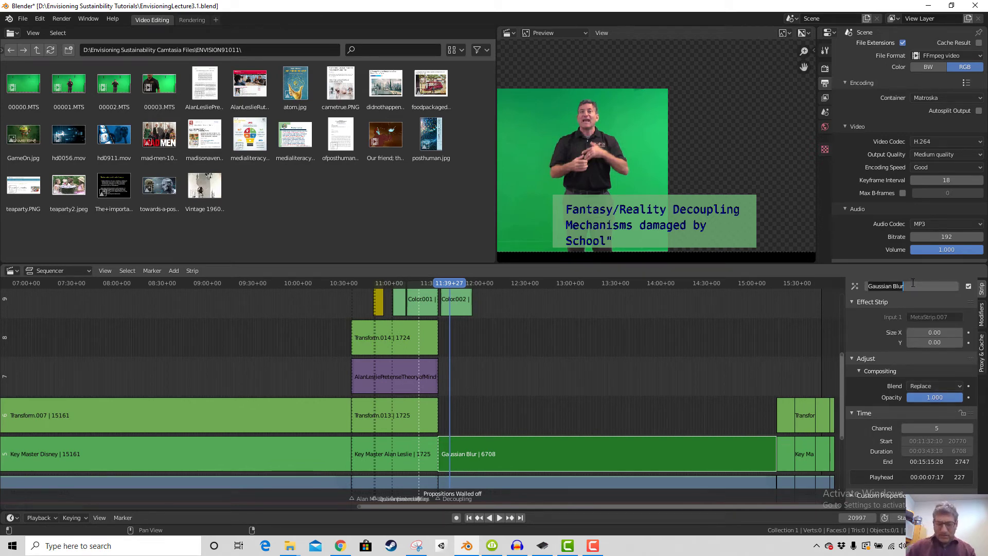
{"action": "type", "text": "Key Master Decoupling"}
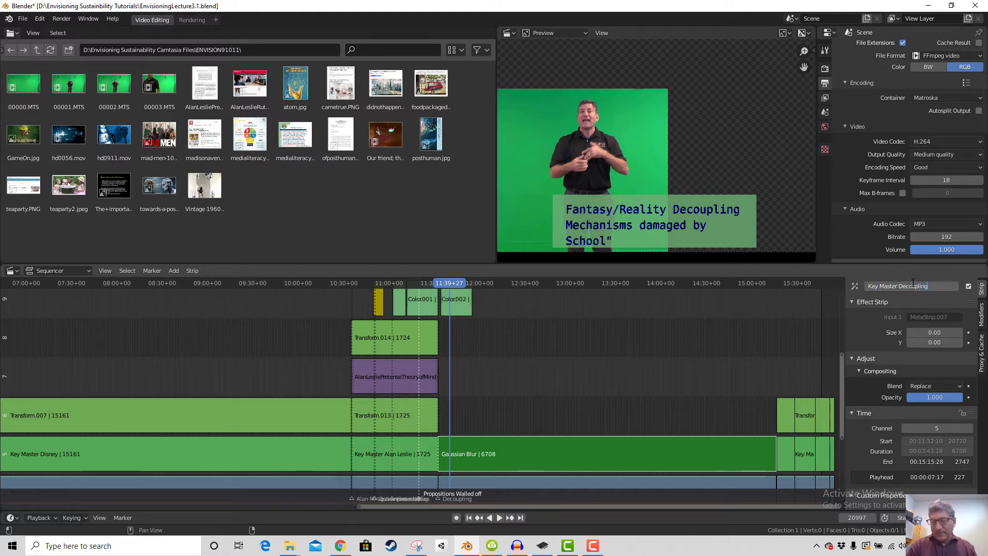
{"action": "key", "text": "Return"}
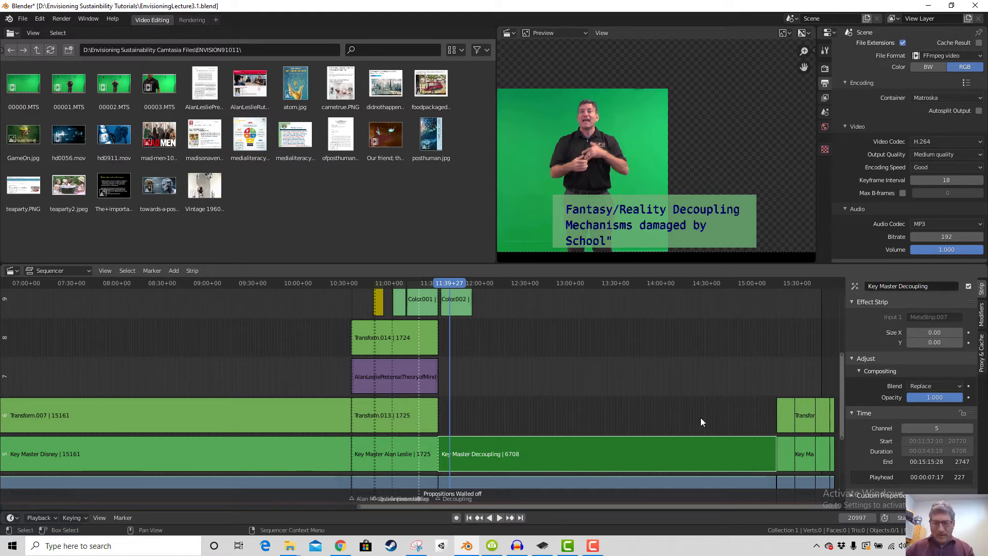
Add a Transform effect strip to MetaStrip.007, above the Key Master Decoupling strip
{"action": "right_click", "coordinate": [499, 419]}
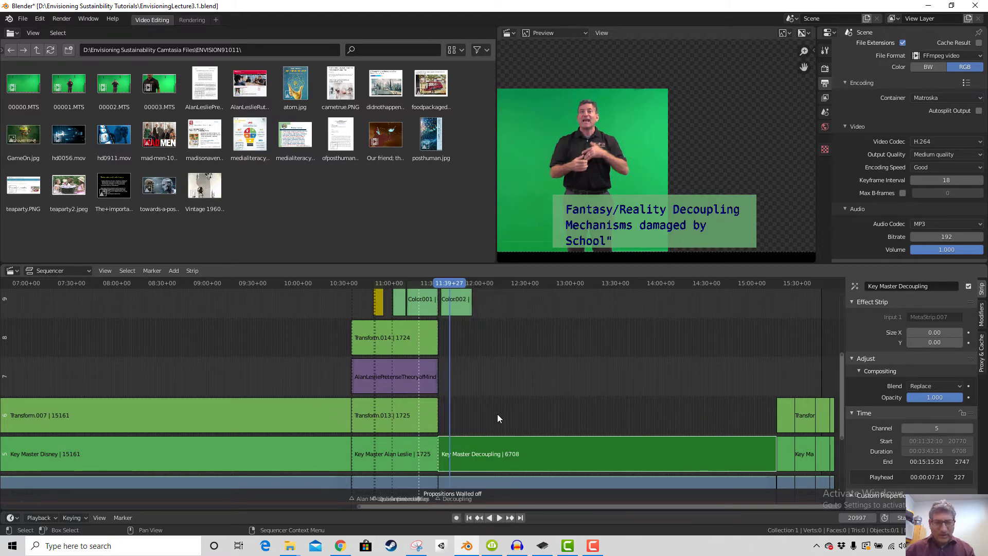
{"action": "left_click", "coordinate": [499, 426]}
{"action": "left_click", "coordinate": [499, 482]}
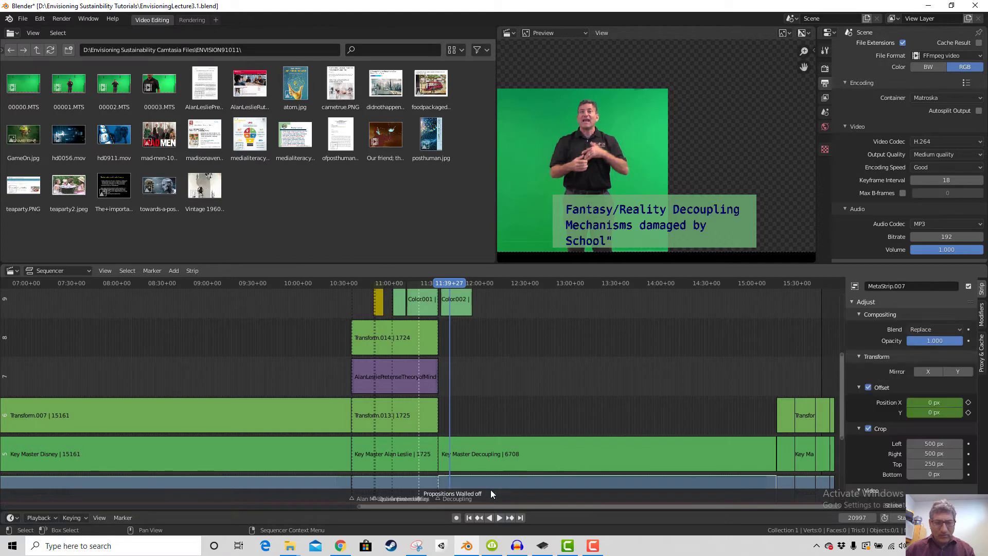
{"action": "left_click", "coordinate": [174, 271]}
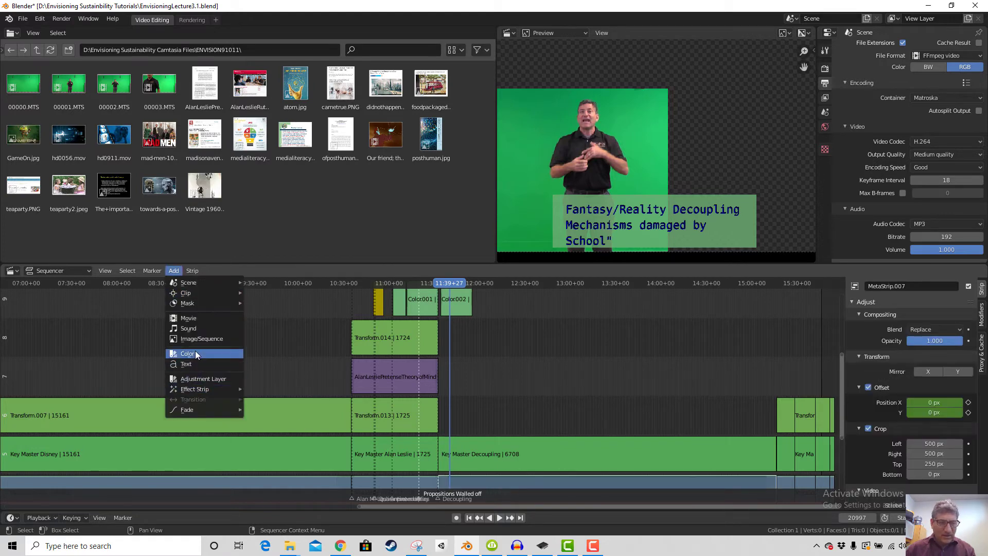
{"action": "mouse_move", "coordinate": [200, 387]}
{"action": "left_click", "coordinate": [285, 347]}
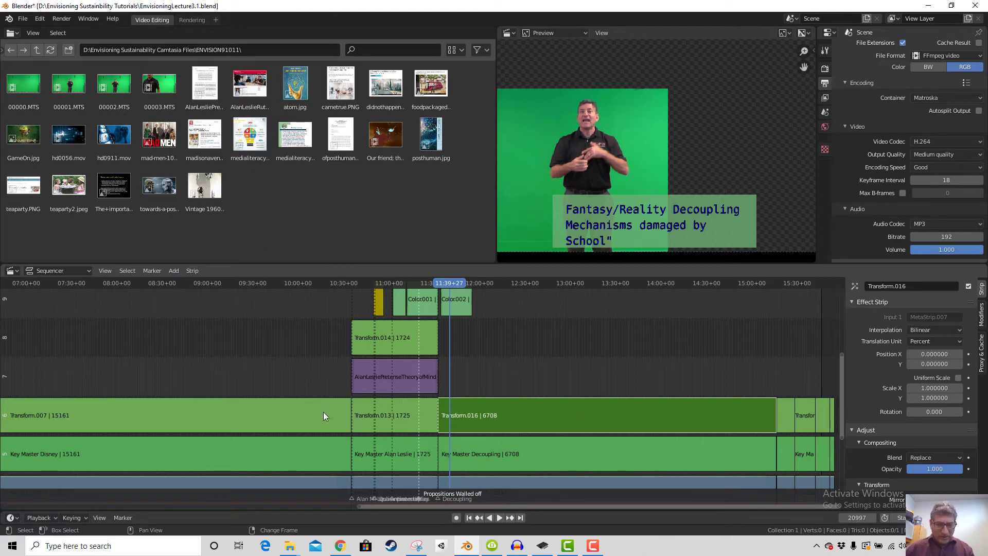
Copy the Mask modifier from Transform.013 to the new Transform.016 strip
{"action": "left_click", "coordinate": [402, 417]}
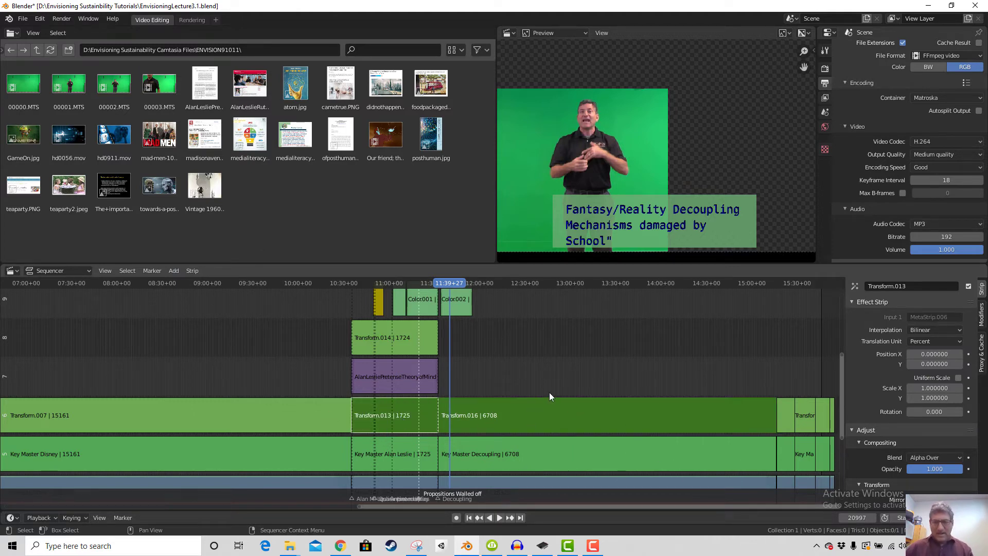
{"action": "left_click", "coordinate": [981, 314]}
{"action": "left_click", "coordinate": [906, 322]}
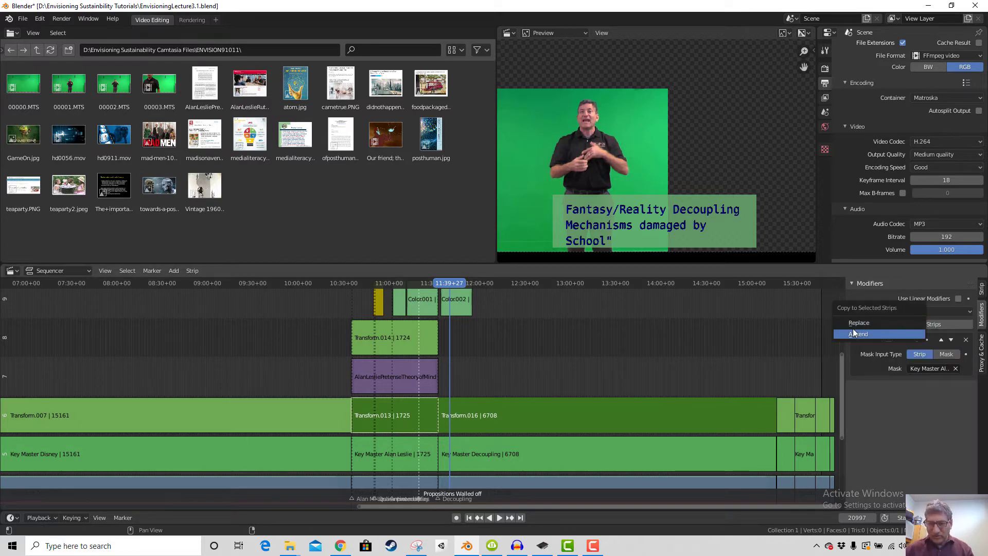
{"action": "left_click", "coordinate": [520, 456]}
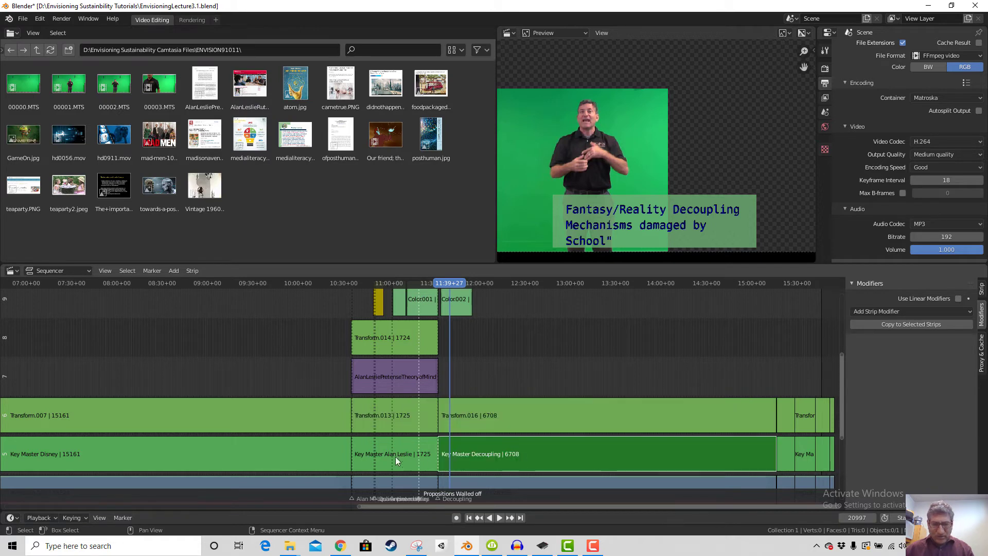
{"action": "left_click", "coordinate": [366, 454]}
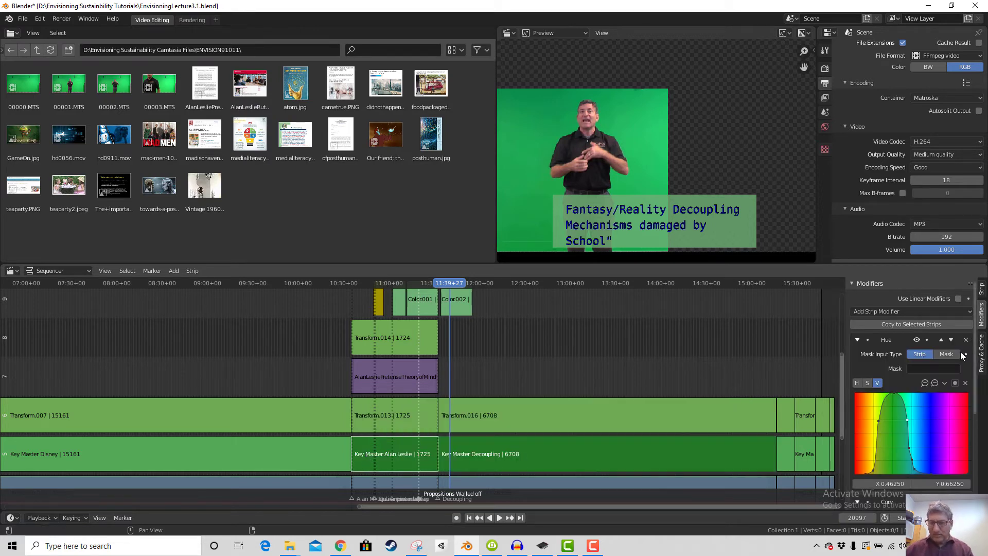
{"action": "left_click", "coordinate": [920, 324]}
{"action": "left_click", "coordinate": [894, 324]}
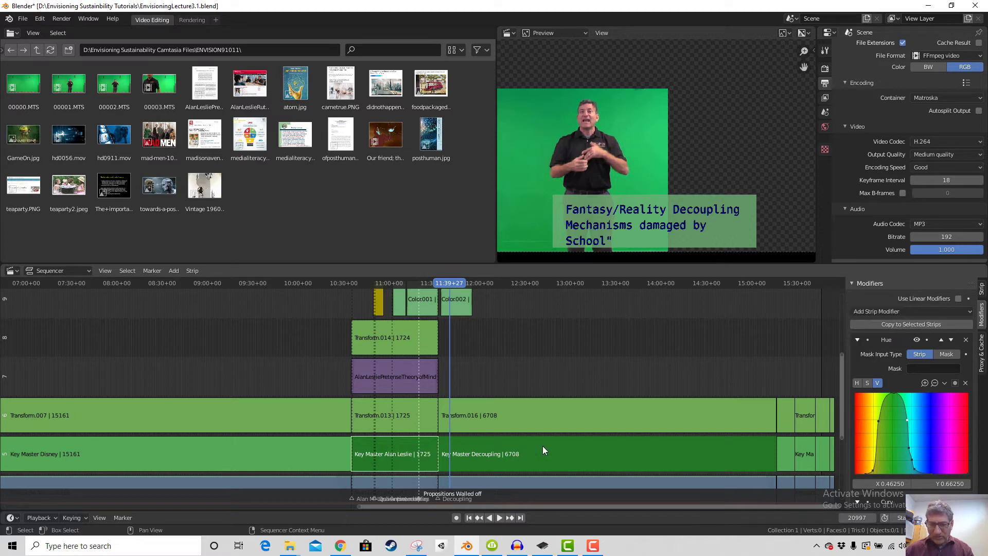
Set the mask strip of Transform.016's Mask modifier to Key Master Decoupling
{"action": "left_click", "coordinate": [548, 417]}
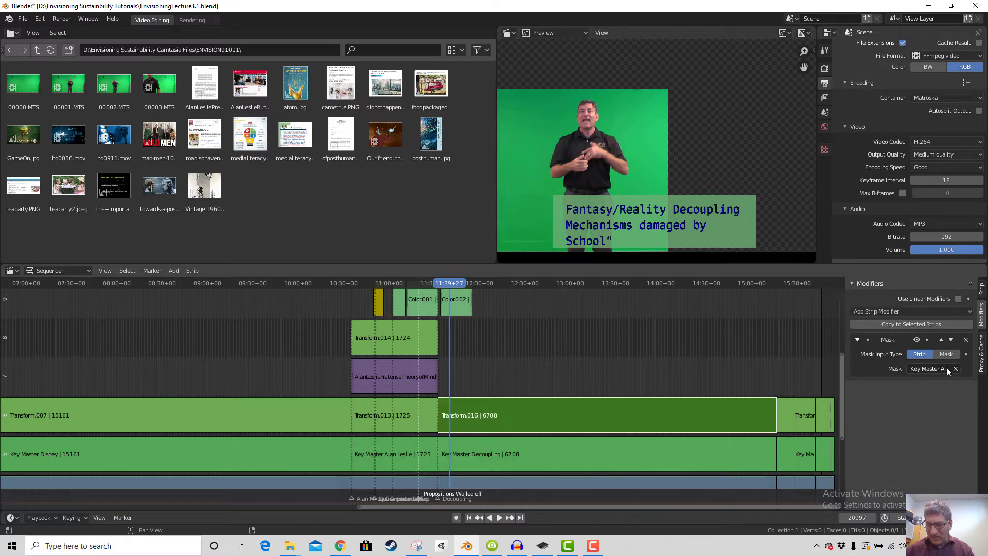
{"action": "left_click", "coordinate": [947, 368]}
{"action": "scroll", "coordinate": [921, 412], "scroll_direction": "down", "scroll_amount": 15}
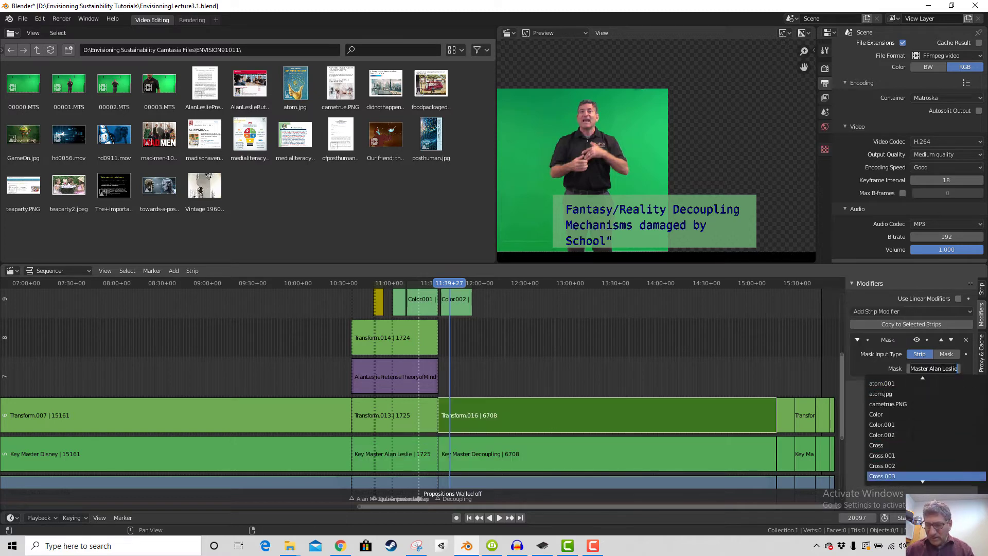
{"action": "scroll", "coordinate": [911, 452], "scroll_direction": "down", "scroll_amount": 2}
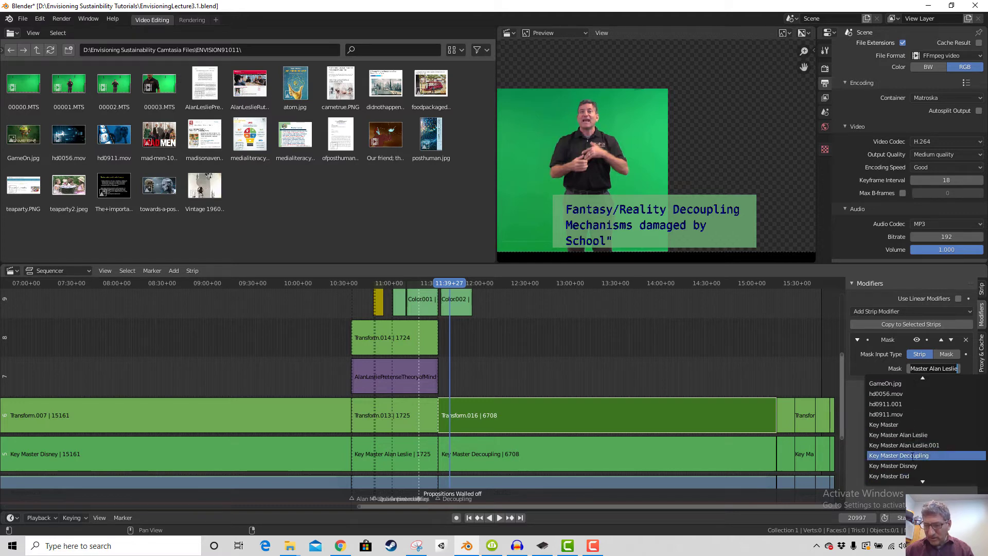
{"action": "left_click", "coordinate": [911, 456]}
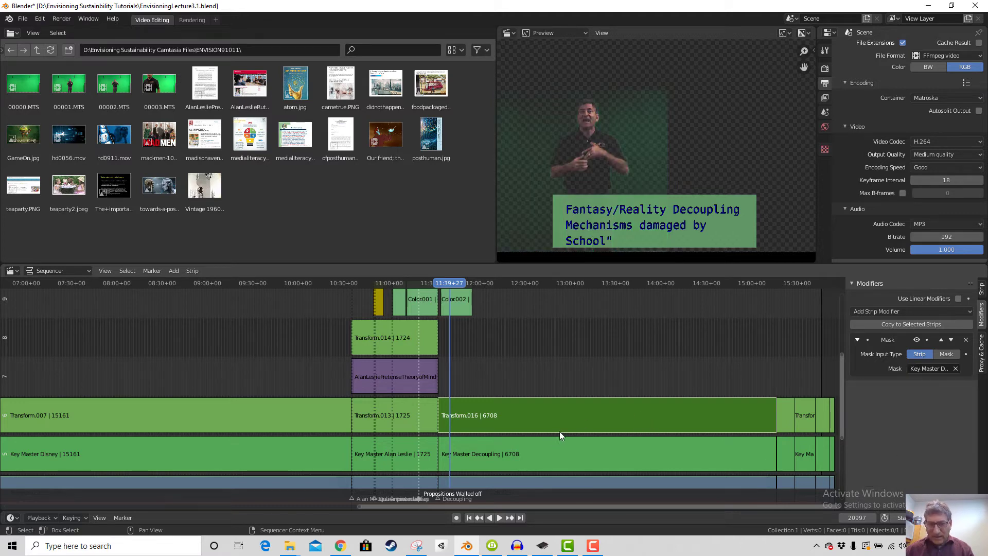
Examine the modifiers on the Key Master Decoupling strip, including its Hue curve
{"action": "left_click", "coordinate": [565, 452]}
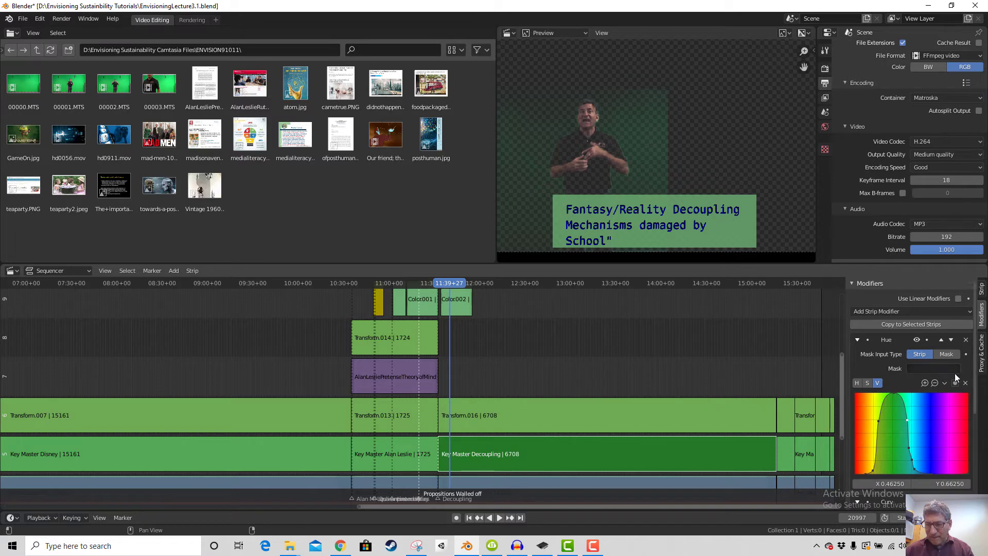
{"action": "scroll", "coordinate": [955, 370], "scroll_direction": "down", "scroll_amount": 2}
{"action": "scroll", "coordinate": [956, 369], "scroll_direction": "up", "scroll_amount": 3}
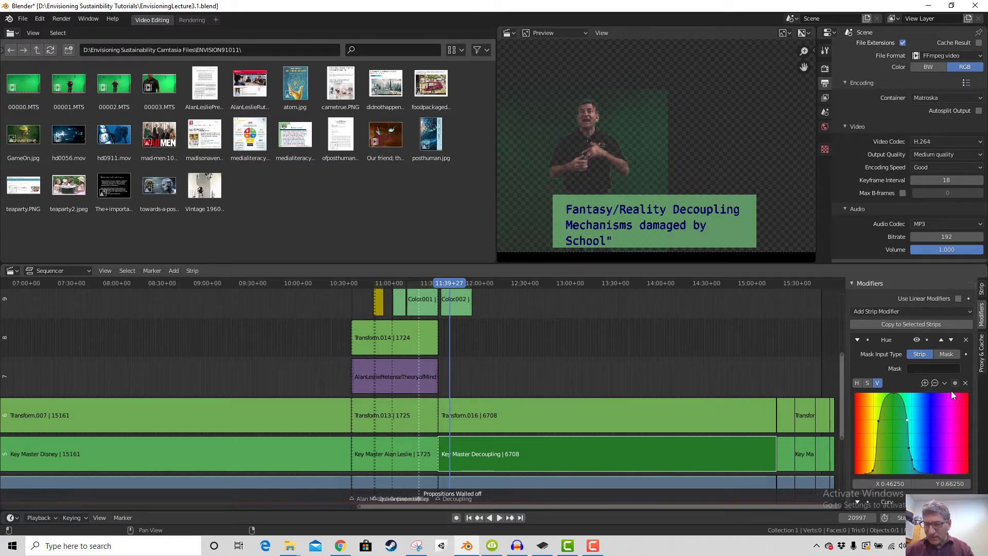
Set the blend mode of the Key Master Decoupling strip to Alpha Under
{"action": "scroll", "coordinate": [947, 321], "scroll_direction": "down", "scroll_amount": 5}
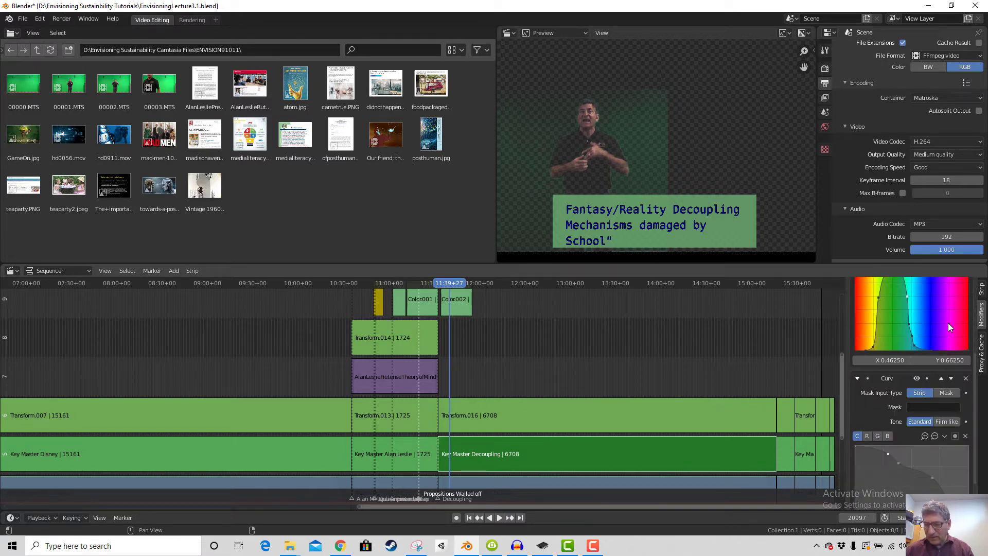
{"action": "left_click", "coordinate": [981, 289]}
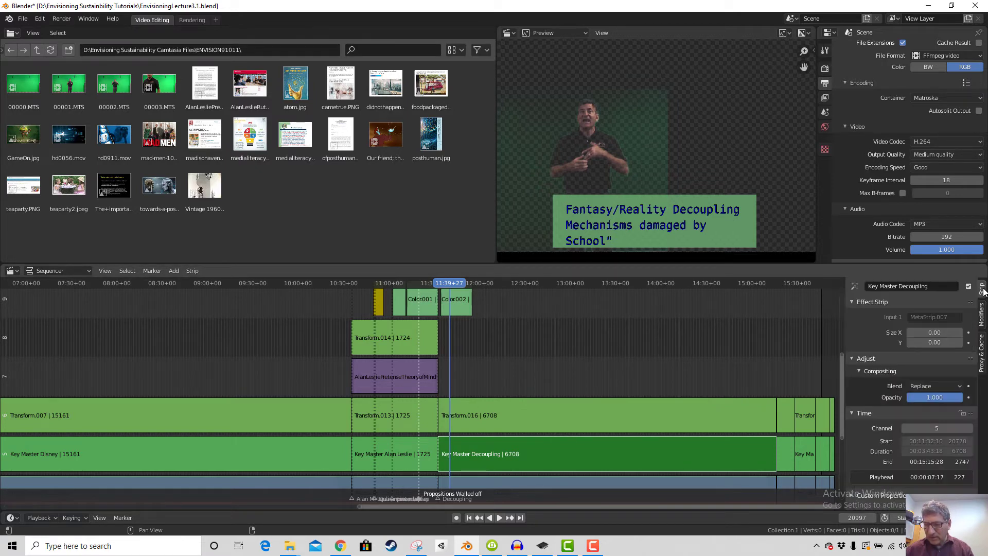
{"action": "left_click", "coordinate": [934, 385]}
{"action": "left_click", "coordinate": [918, 242]}
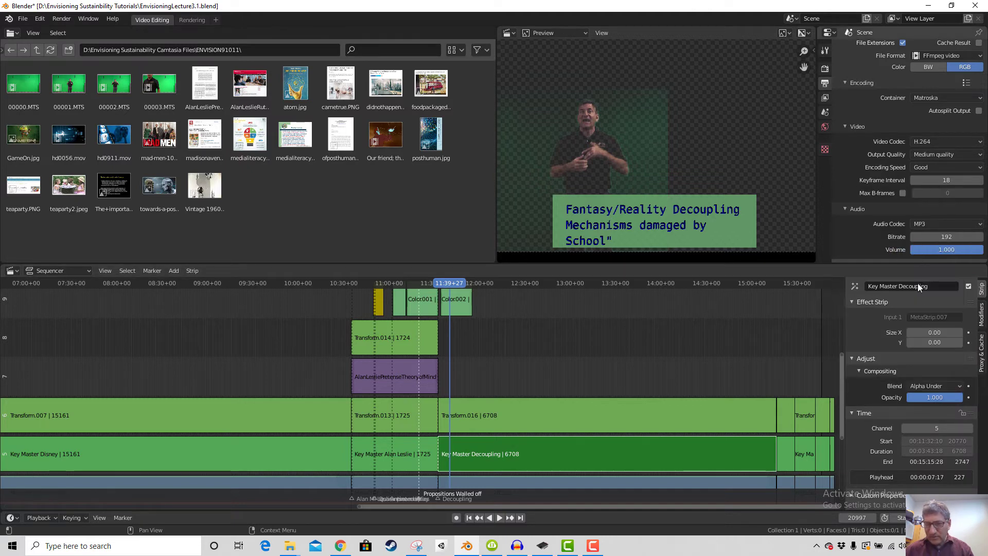
Set the blend mode of the Transform.016 strip to Alpha Over
{"action": "left_click", "coordinate": [646, 413]}
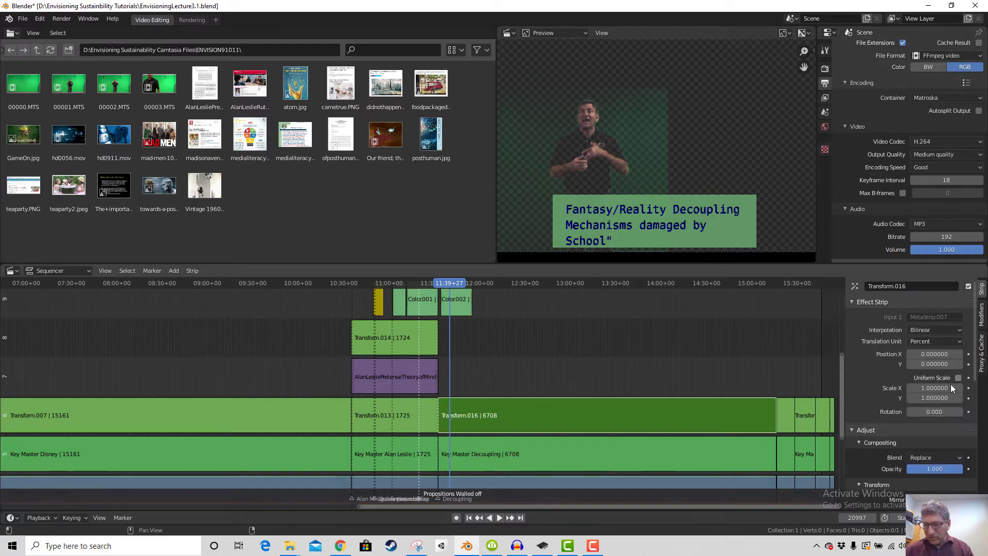
{"action": "scroll", "coordinate": [950, 384], "scroll_direction": "down", "scroll_amount": 3}
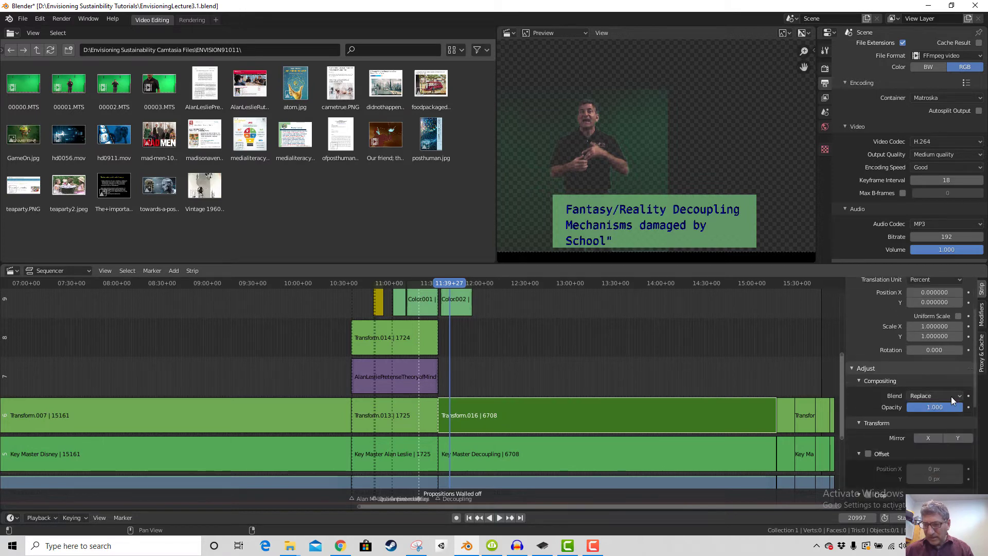
{"action": "left_click", "coordinate": [950, 396]}
{"action": "left_click", "coordinate": [919, 264]}
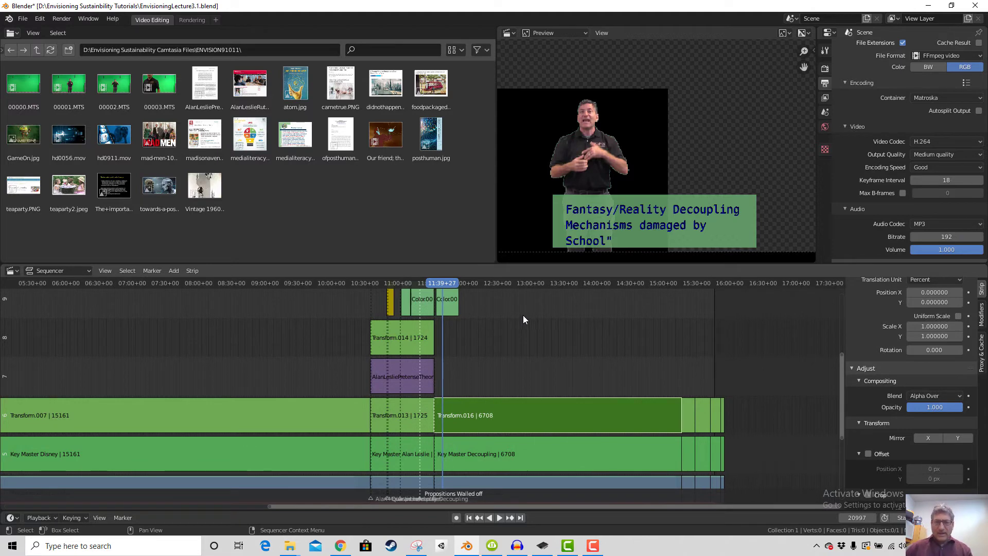
{"action": "scroll", "coordinate": [523, 319], "scroll_direction": "up", "scroll_amount": 1}
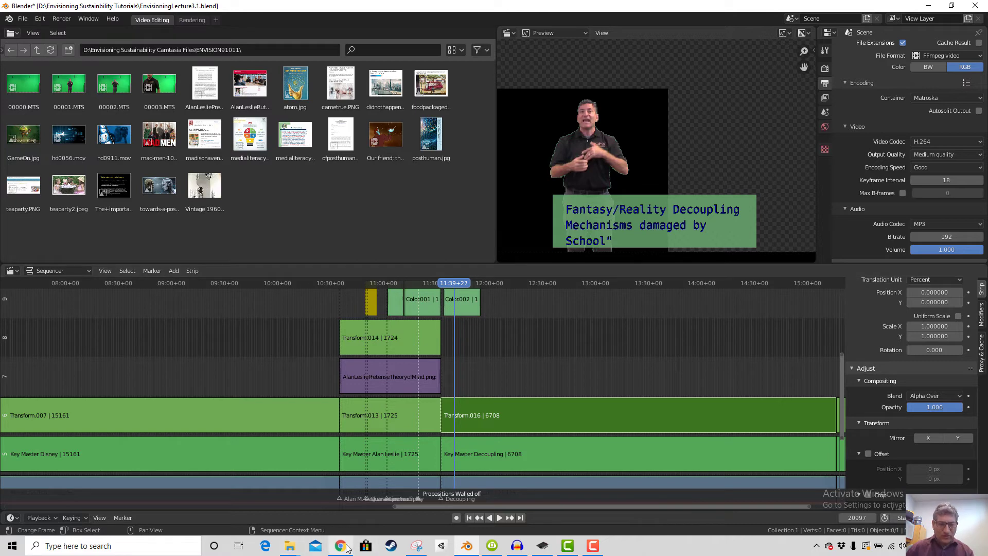
Play the keyed clip briefly and switch to Chrome to read the transcript passage about the damaged decoupling mechanism
{"action": "key", "text": "space"}
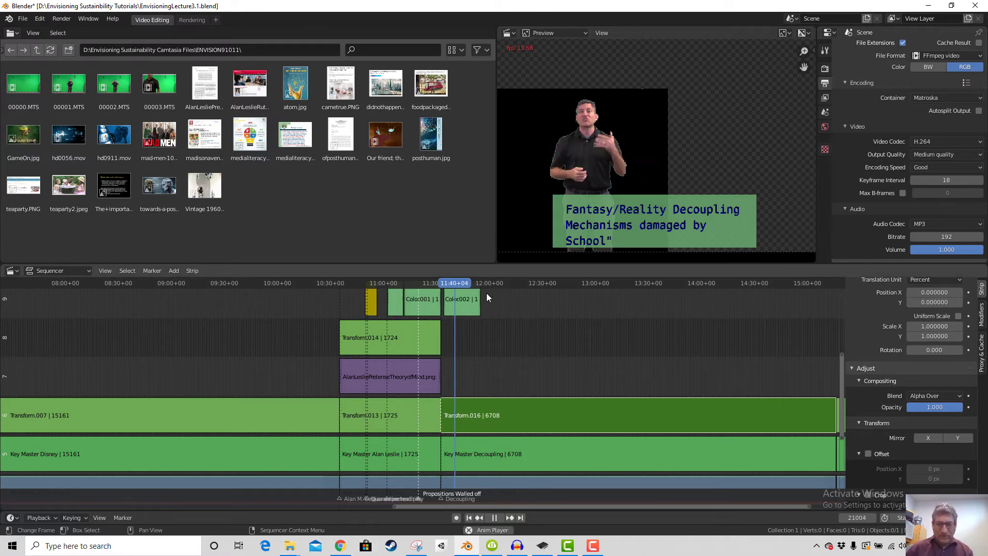
{"action": "left_click", "coordinate": [341, 545]}
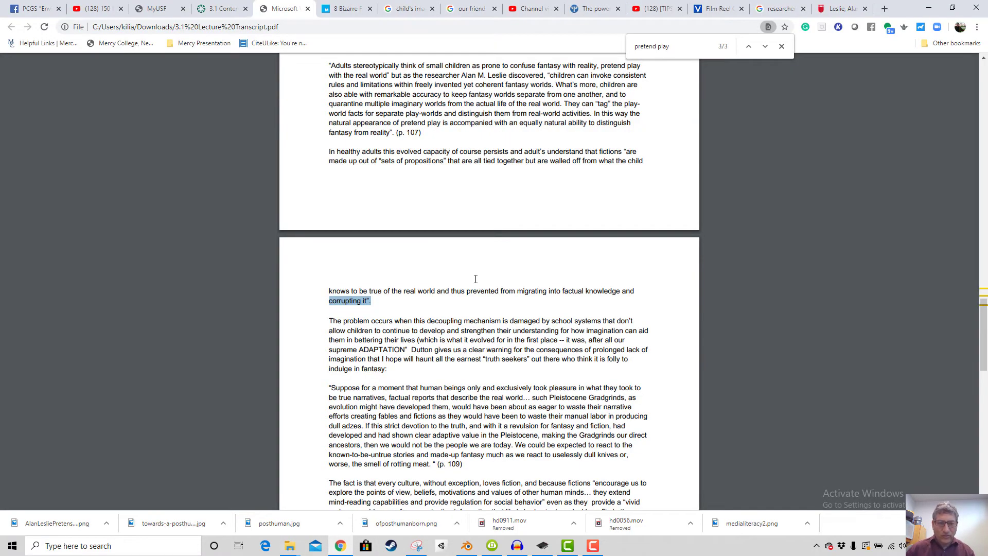
{"action": "scroll", "coordinate": [476, 283], "scroll_direction": "down", "scroll_amount": 2}
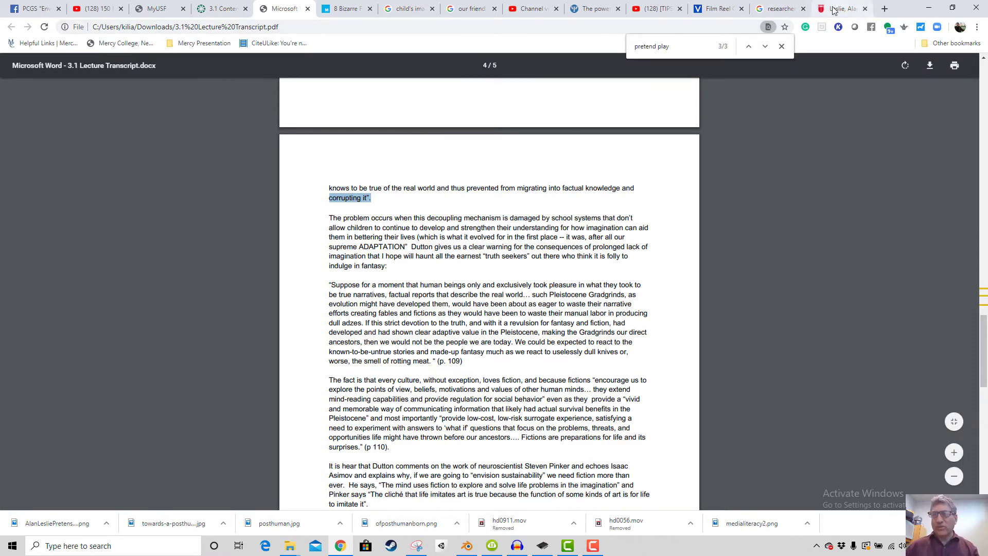
Search Google Images for "schools kill creativity" in place of the earlier researcher search
{"action": "left_click", "coordinate": [777, 9]}
{"action": "left_click", "coordinate": [385, 27]}
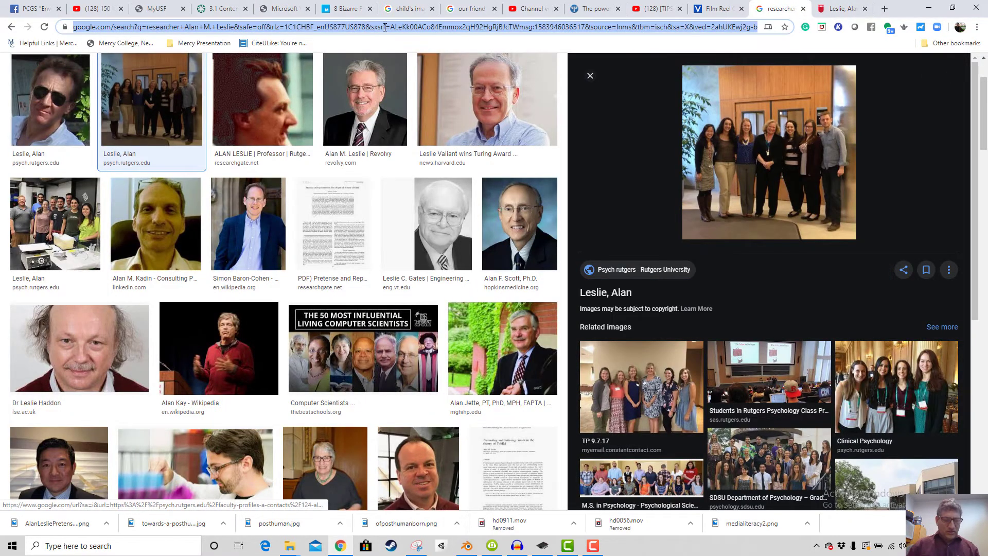
{"action": "type", "text": "schools kill creativity"}
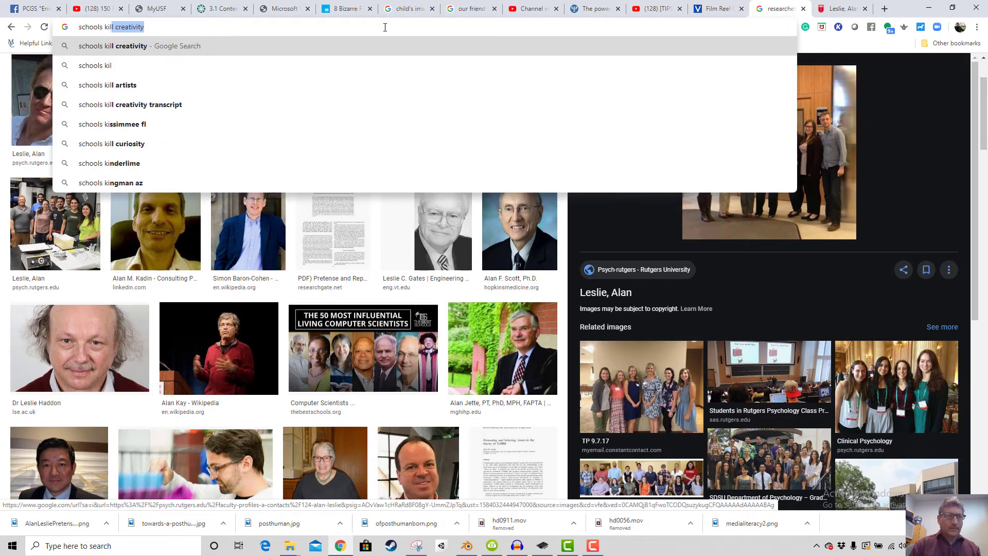
{"action": "key", "text": "Return"}
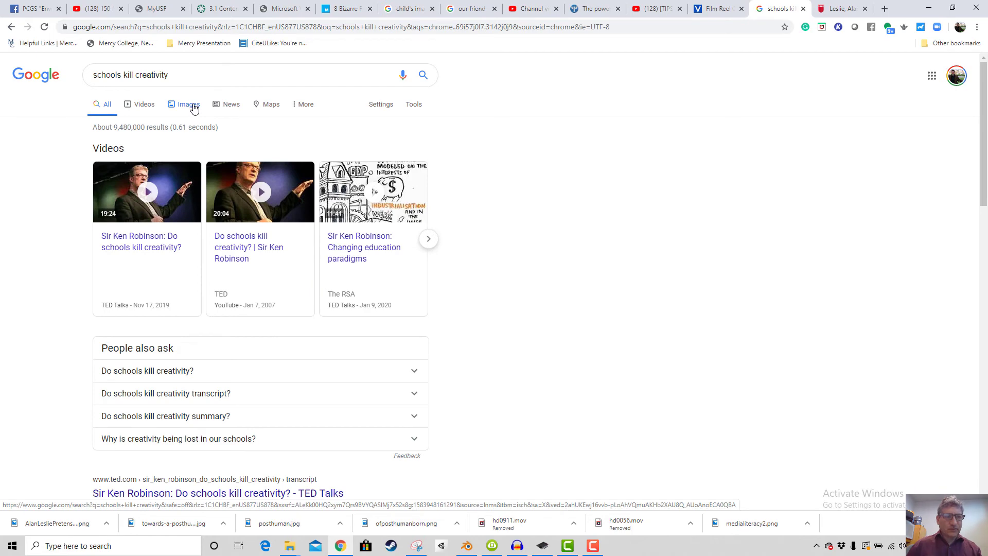
{"action": "left_click", "coordinate": [188, 105]}
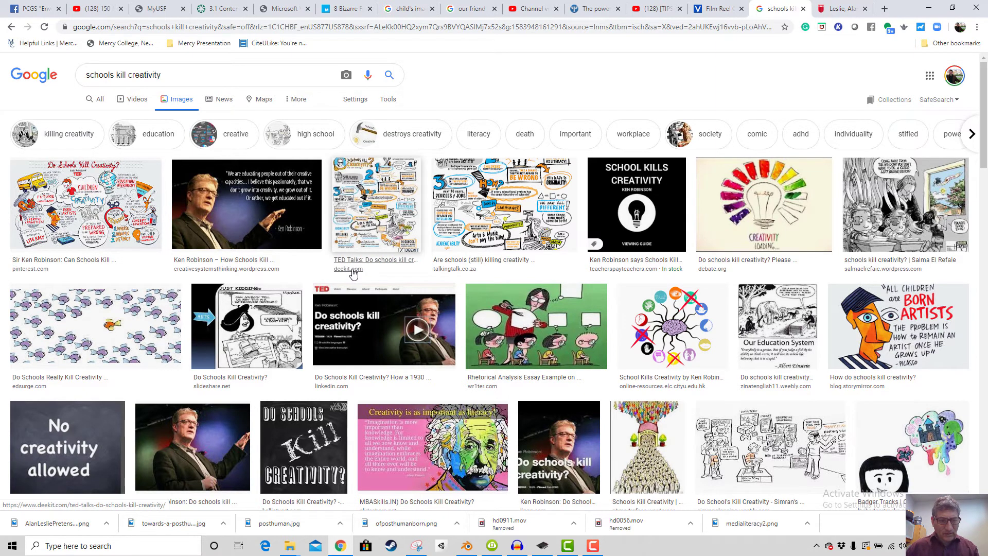
Save the classroom cartoon from Simran's Planning Blog to the ENVISION91011 folder as schoolskillcreativity
{"action": "left_click", "coordinate": [770, 457]}
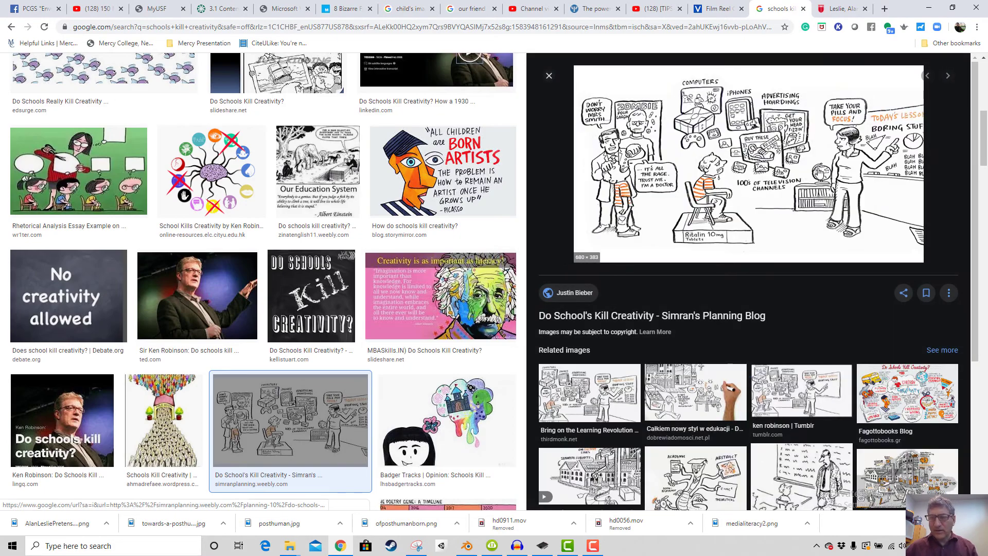
{"action": "right_click", "coordinate": [765, 172]}
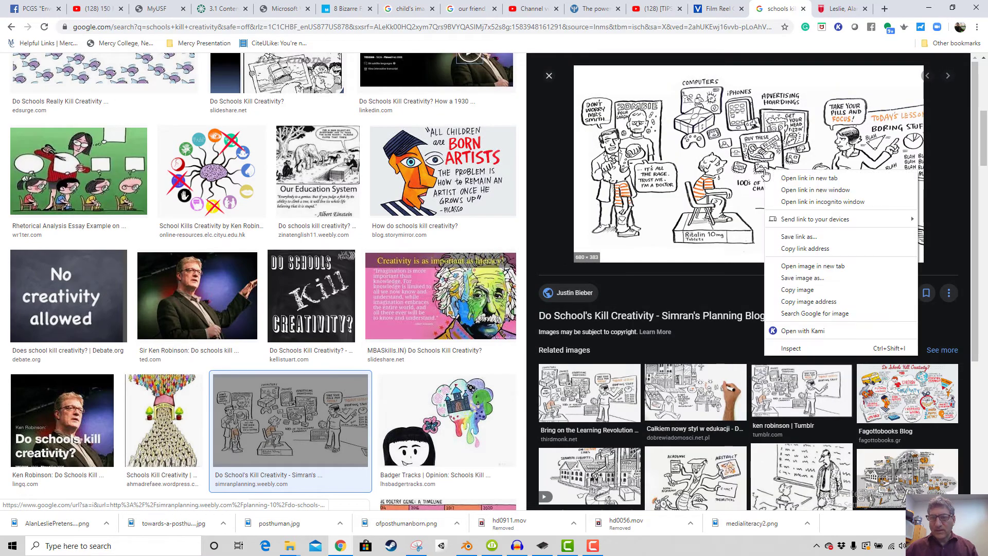
{"action": "left_click", "coordinate": [805, 278]}
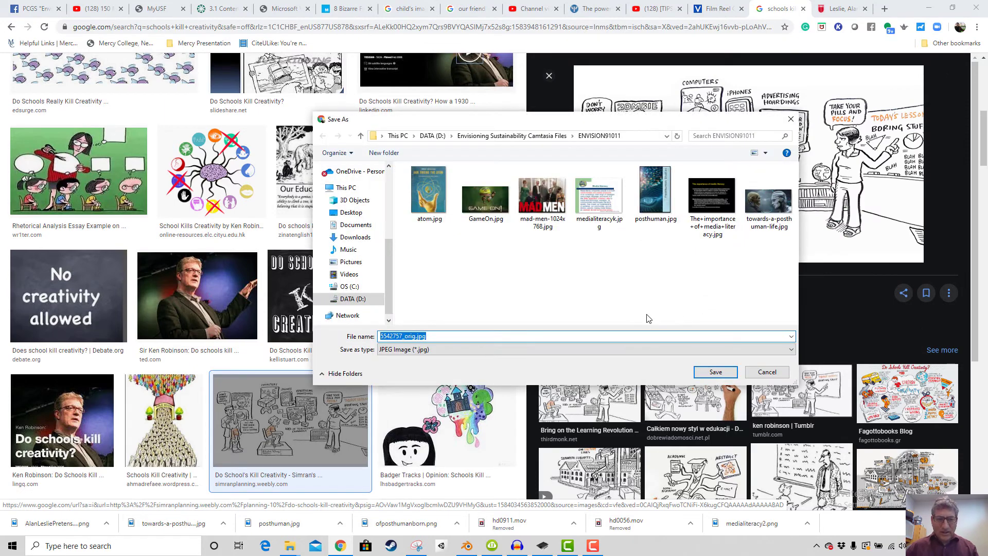
{"action": "type", "text": "schoolskillcreativity"}
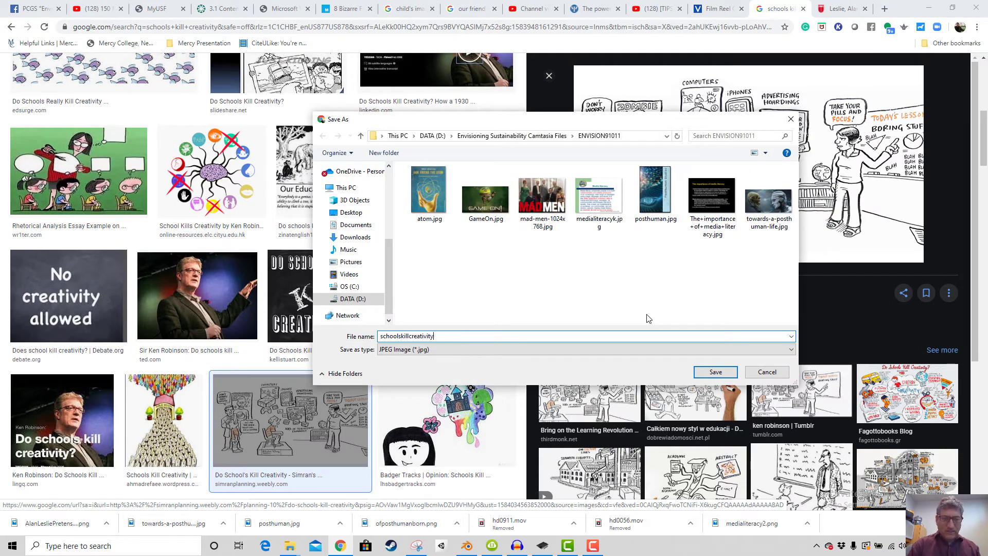
{"action": "key", "text": "Return"}
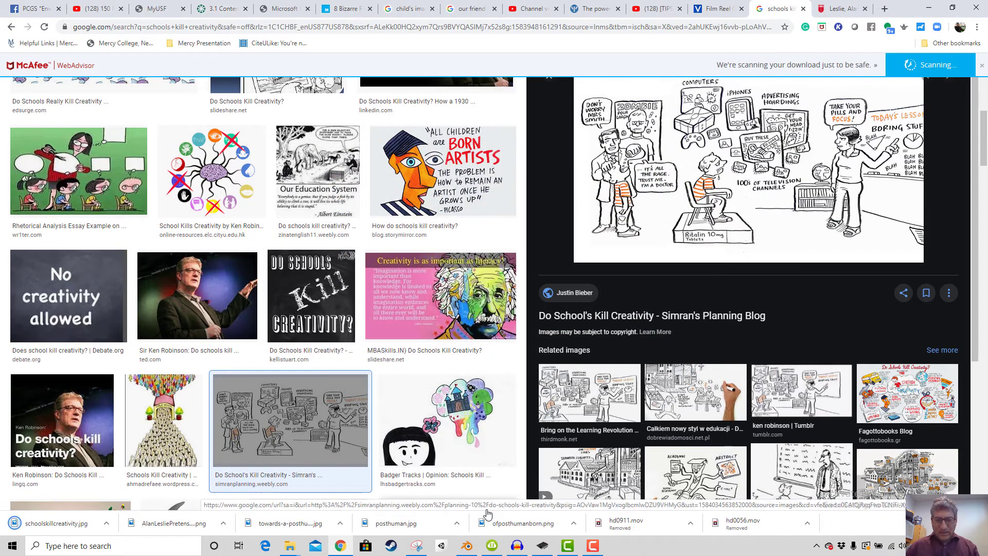
Switch to Blender, refresh the file listing and add the schoolskillcreativity image to channel 7 at the playhead
{"action": "left_click", "coordinate": [467, 545]}
{"action": "left_click", "coordinate": [51, 53]}
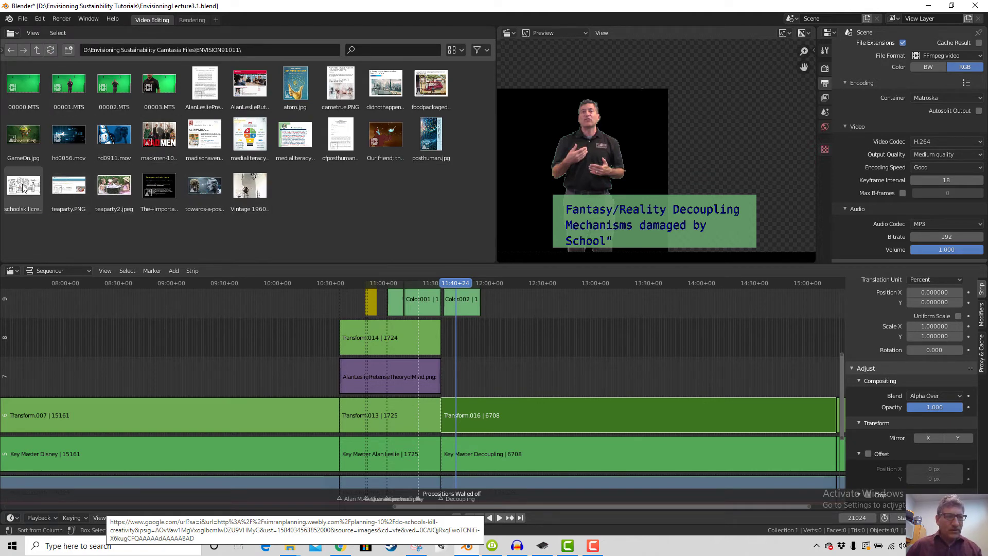
{"action": "left_click_drag", "start_coordinate": [25, 188], "coordinate": [539, 372]}
Extend the new cartoon image strip's duration to 748 frames
{"action": "scroll", "coordinate": [551, 460], "scroll_direction": "down", "scroll_amount": 2}
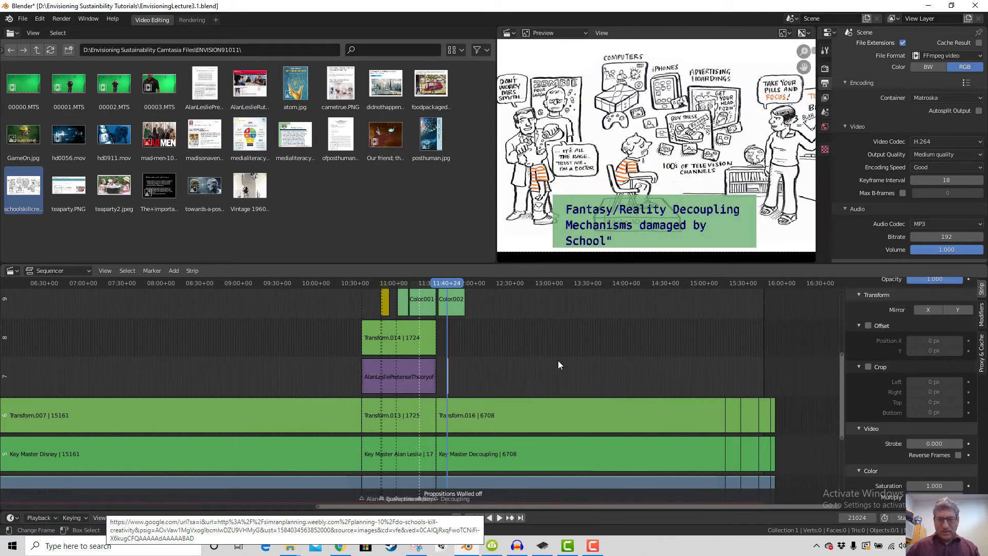
{"action": "scroll", "coordinate": [924, 413], "scroll_direction": "down", "scroll_amount": 1}
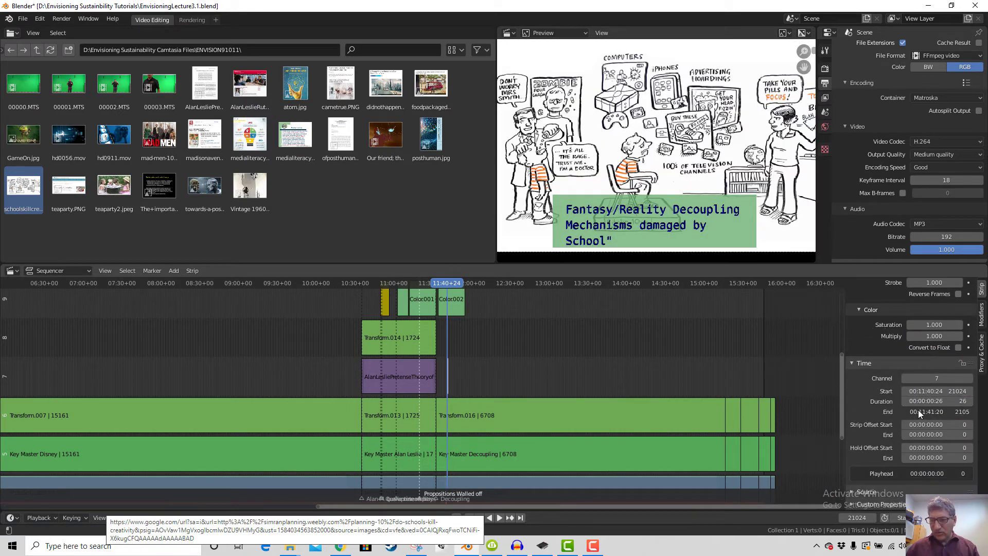
{"action": "left_click_drag", "start_coordinate": [925, 401], "coordinate": [967, 400]}
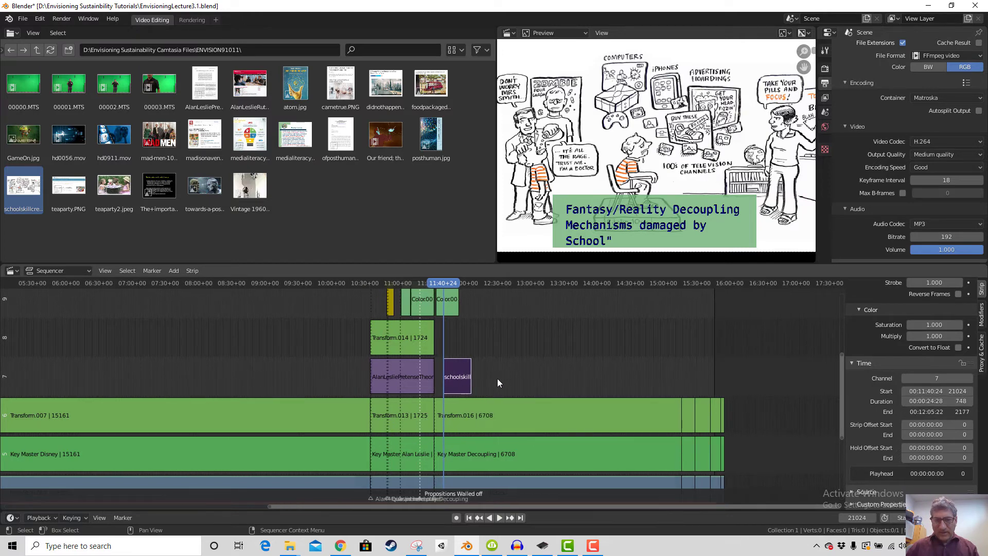
Move the cartoon strip to channel 2 starting at frame 20782, after the Rutgers image, and shorten it to 618 frames
{"action": "scroll", "coordinate": [643, 374], "scroll_direction": "down", "scroll_amount": 3}
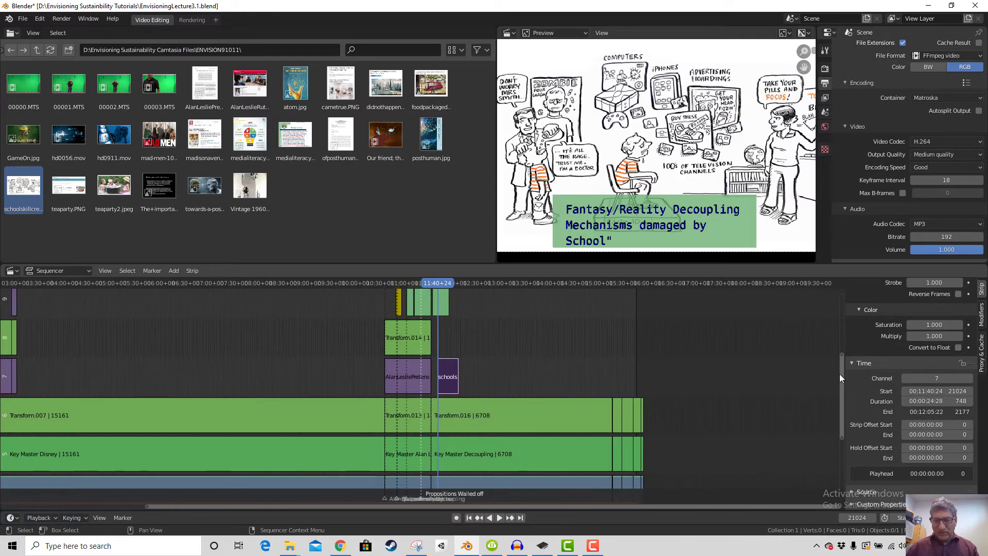
{"action": "left_click_drag", "start_coordinate": [839, 377], "coordinate": [835, 415]}
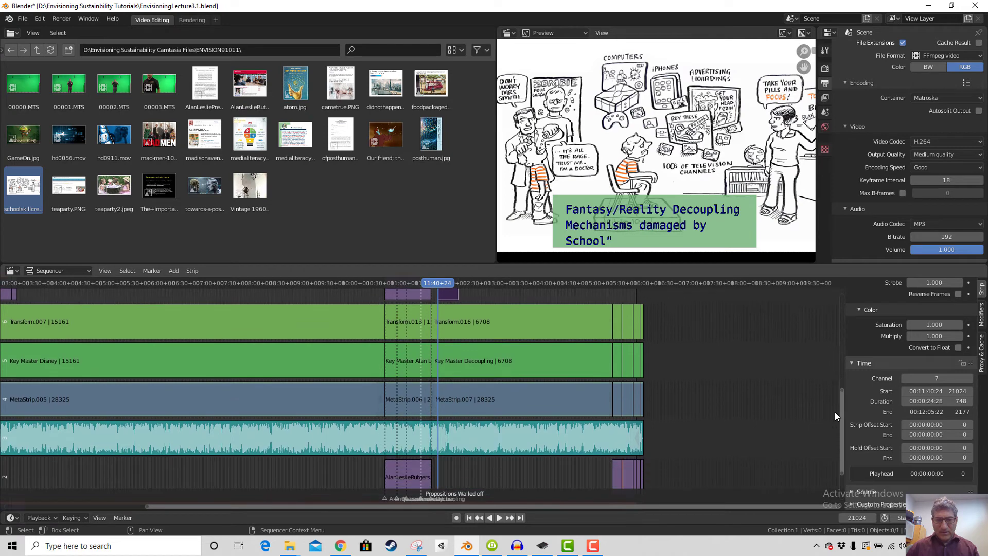
{"action": "key", "text": "g"}
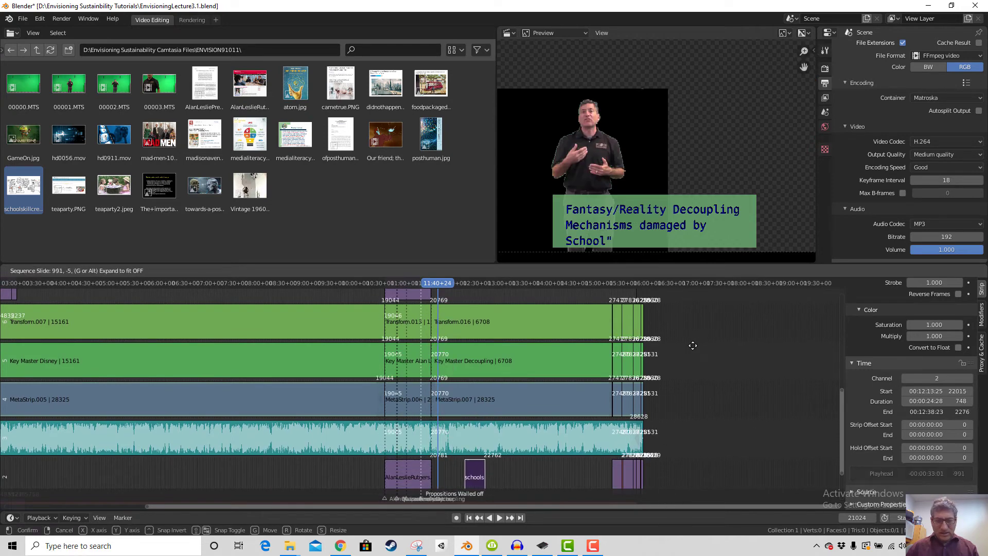
{"action": "left_click", "coordinate": [663, 342]}
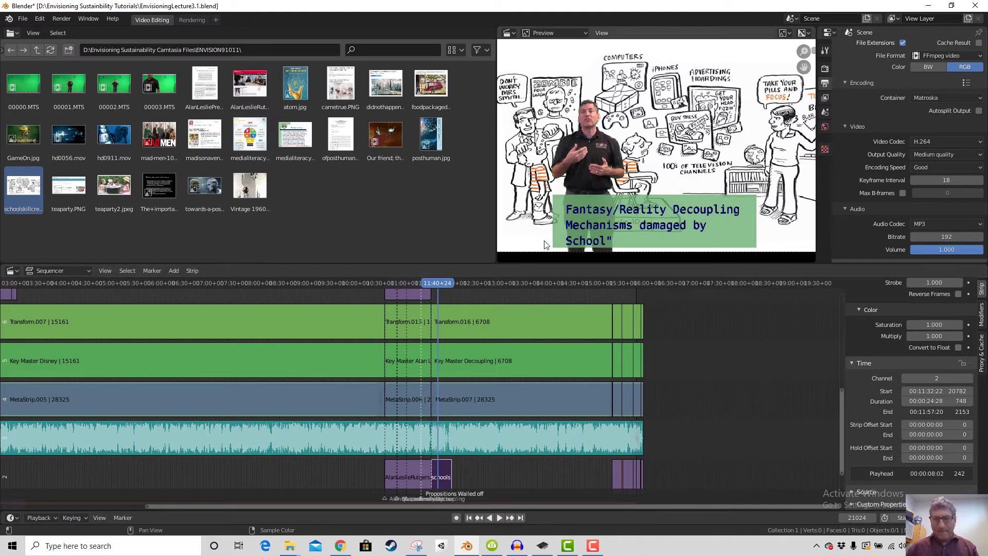
{"action": "scroll", "coordinate": [708, 278], "scroll_direction": "up", "scroll_amount": 1}
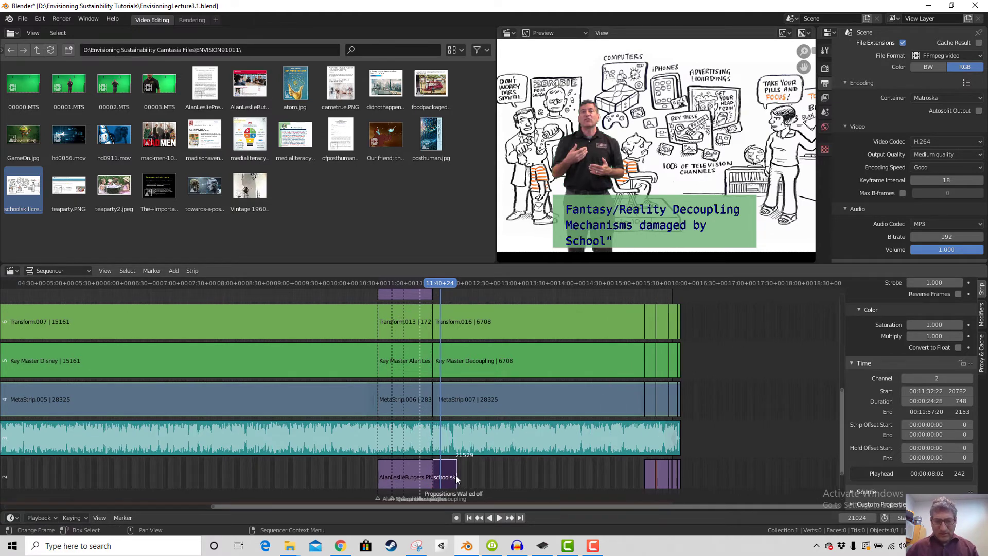
{"action": "mouse_move", "coordinate": [457, 479]}
{"action": "left_mouse_down"}
{"action": "mouse_move", "coordinate": [643, 469]}
{"action": "mouse_move", "coordinate": [453, 472]}
{"action": "left_mouse_up"}
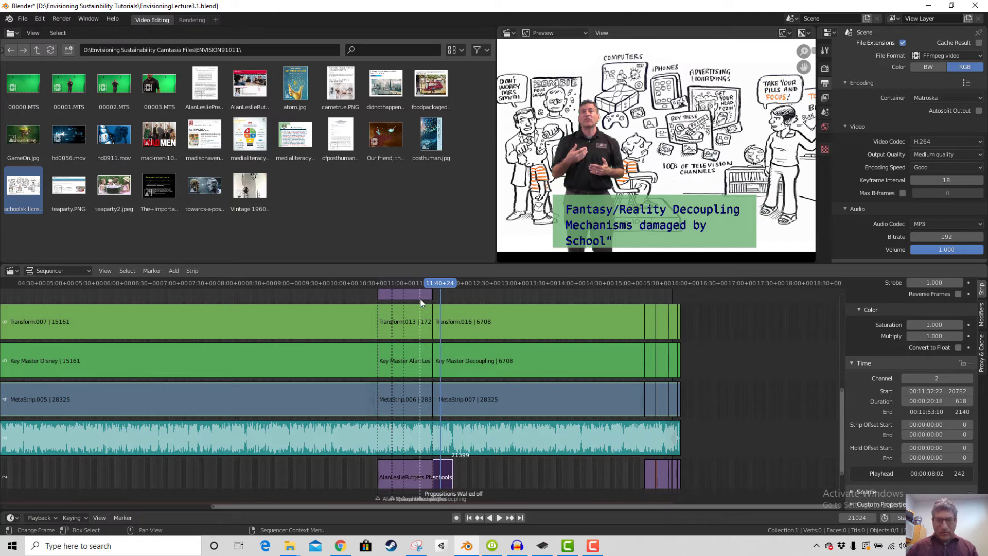
Play back the transition from the Rutgers segment into the decoupling segment to review the keyed speaker over the cartoon
{"action": "left_click", "coordinate": [429, 285]}
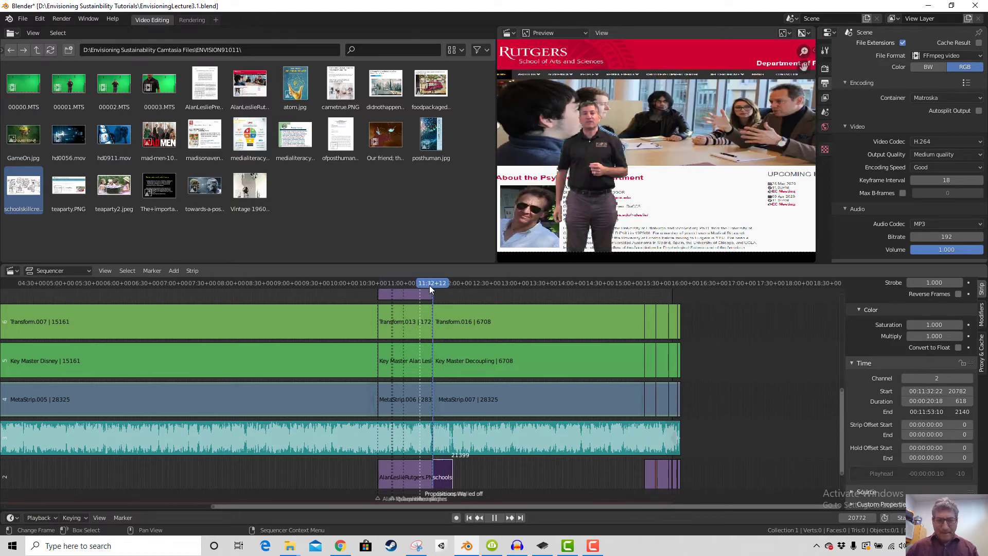
{"action": "key", "text": "space"}
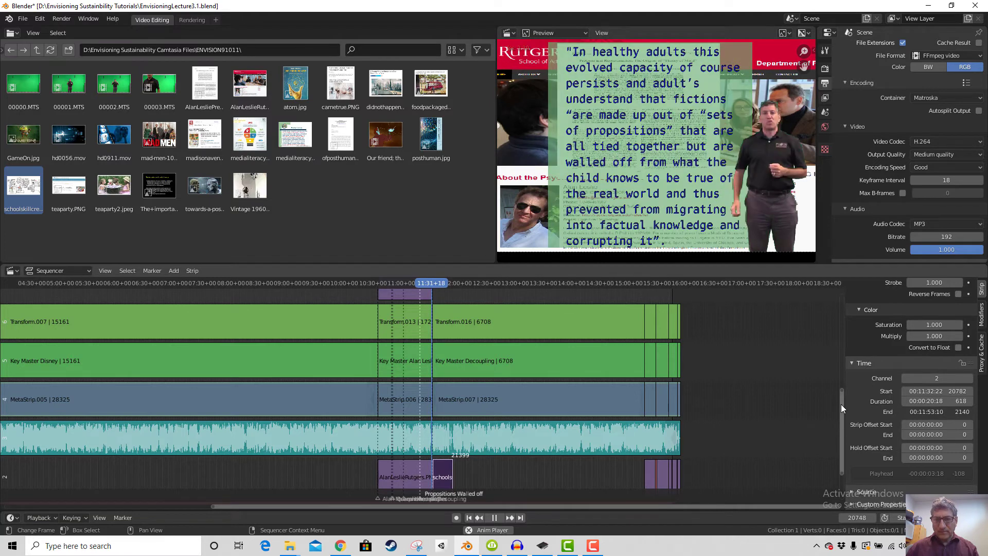
{"action": "scroll", "coordinate": [840, 403], "scroll_direction": "up", "scroll_amount": 2}
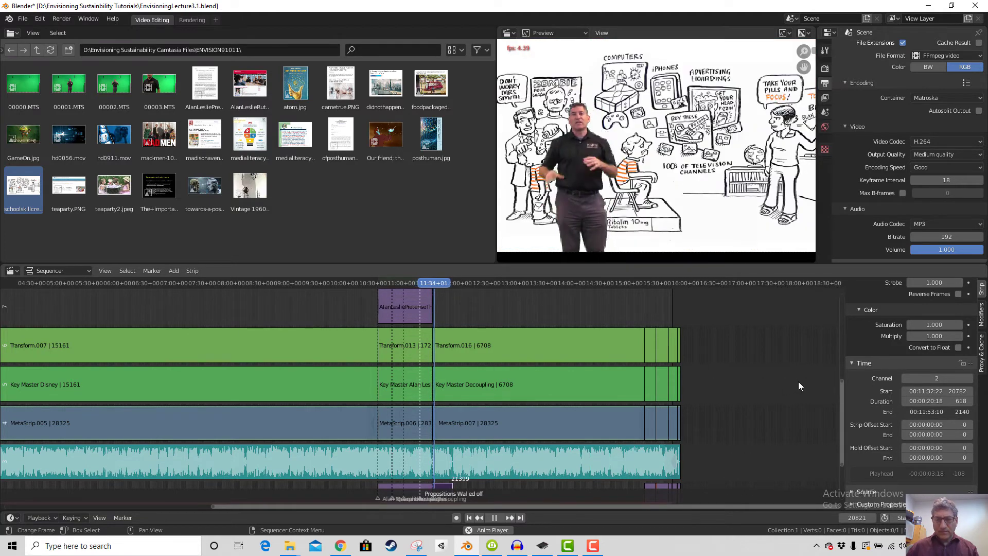
{"action": "left_click", "coordinate": [398, 282]}
{"action": "key", "text": "space"}
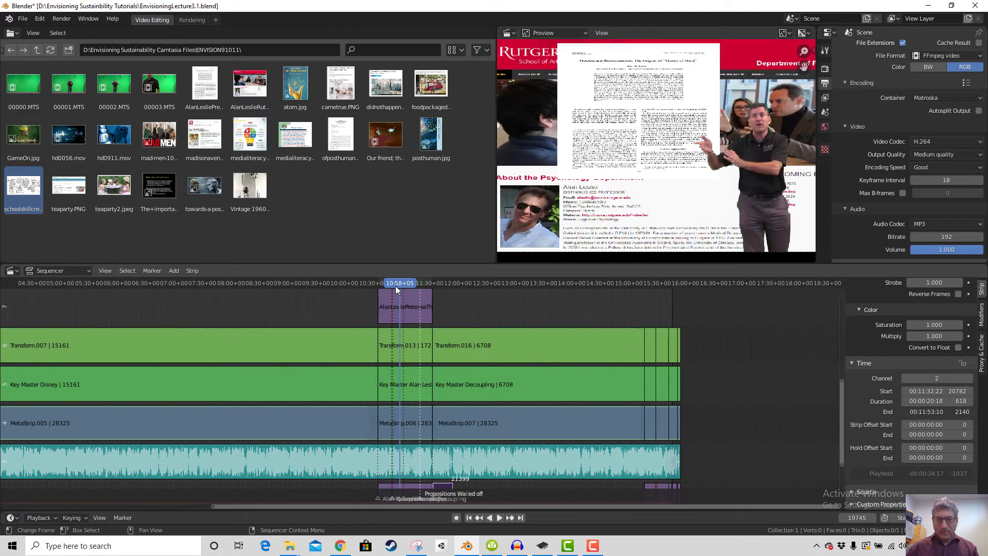
{"action": "left_click", "coordinate": [436, 282]}
{"action": "key", "text": "space"}
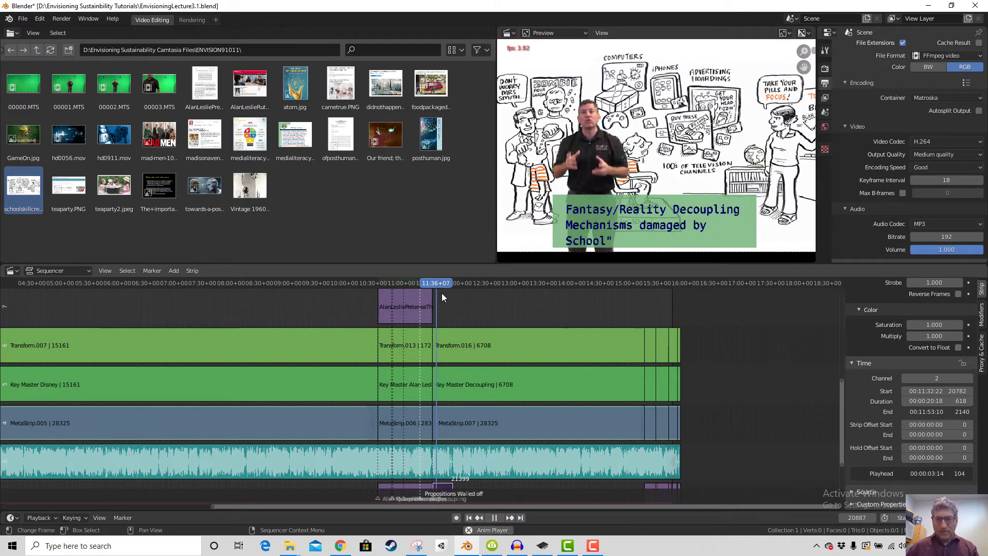
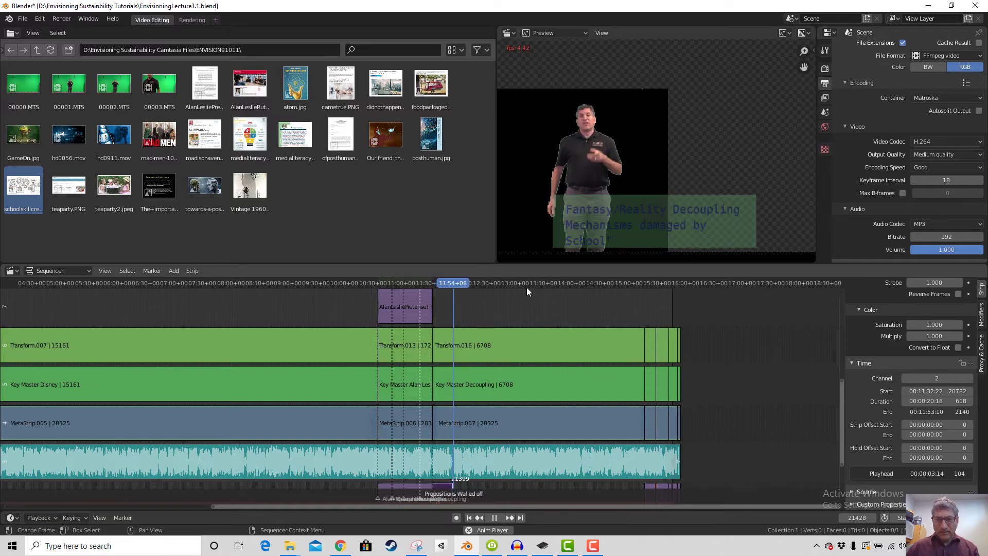
Stop the playback, extend the cartoon image strip on channel 2 to 700 frames and save the project
{"action": "key", "text": "space"}
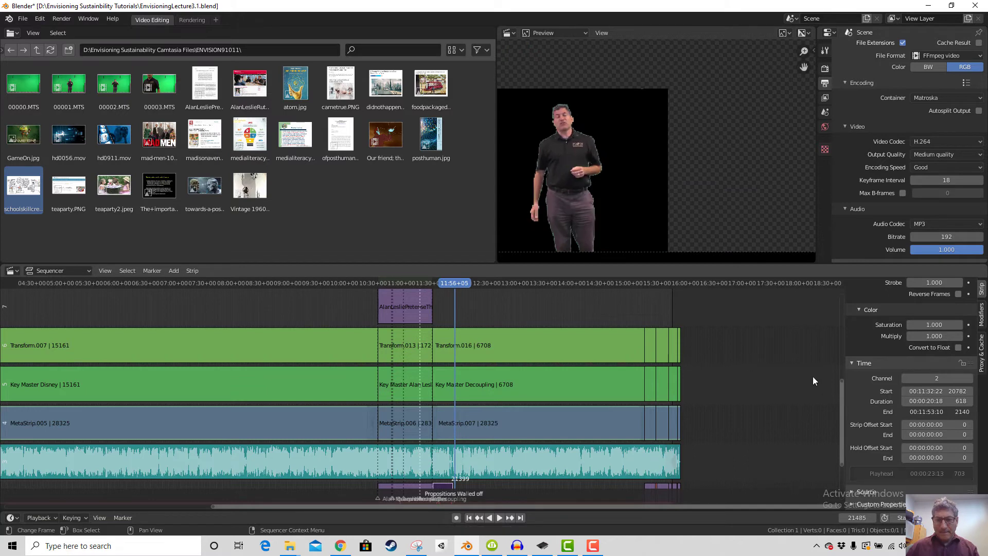
{"action": "left_click_drag", "start_coordinate": [841, 398], "coordinate": [842, 415]}
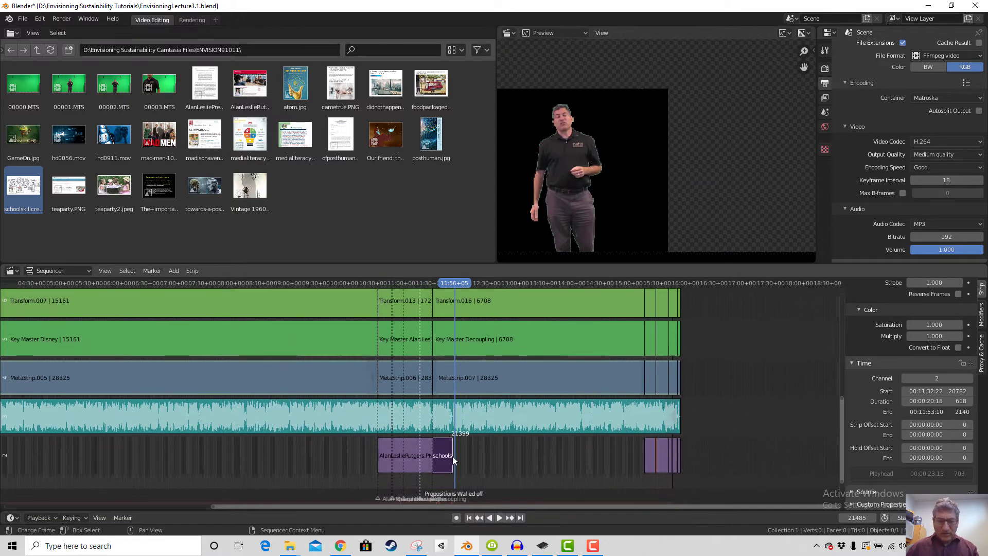
{"action": "left_click_drag", "start_coordinate": [452, 456], "coordinate": [455, 455]}
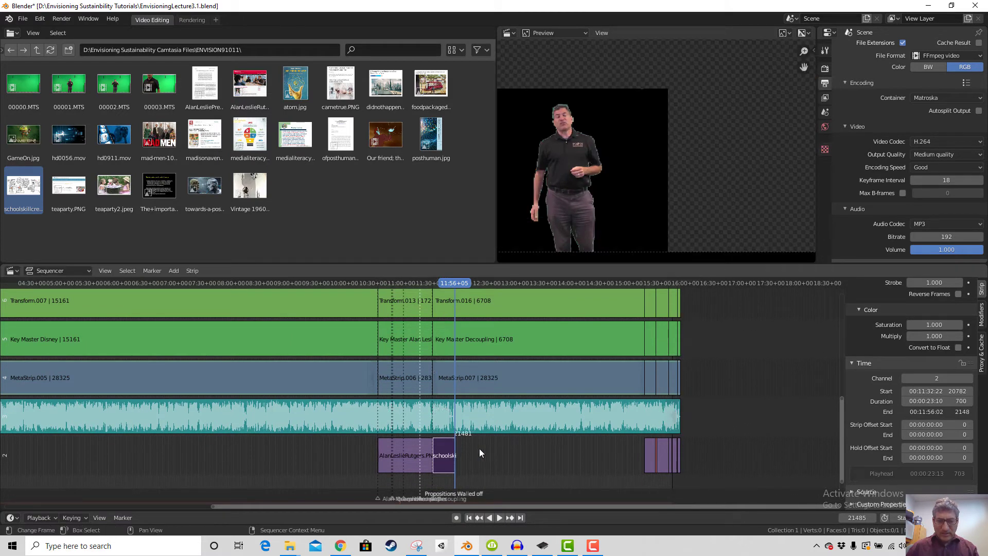
{"action": "left_click", "coordinate": [23, 20]}
{"action": "left_click", "coordinate": [41, 84]}
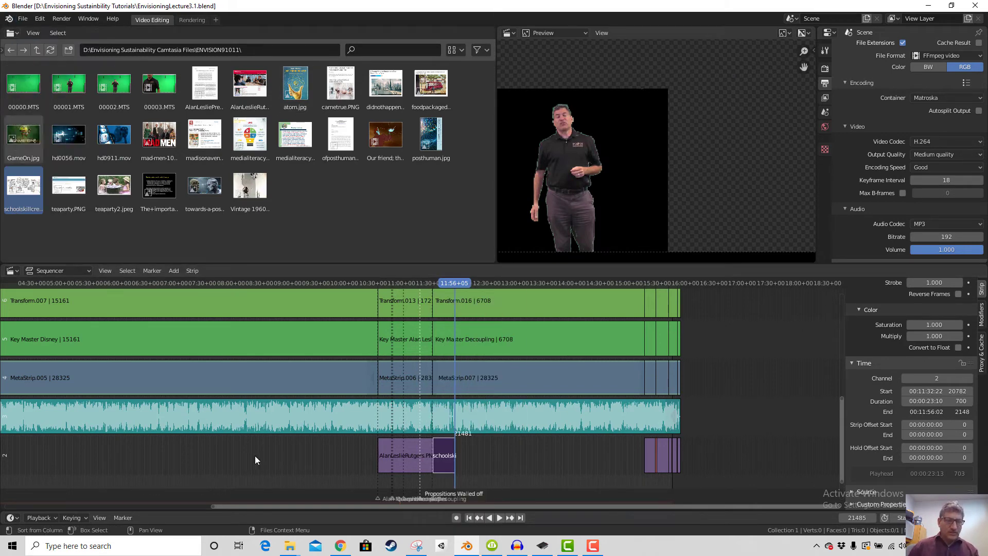
Switch to Chrome and read the 3.1 Lecture Transcript passage on the damaged decoupling mechanism and Dutton's warning
{"action": "left_click", "coordinate": [340, 545]}
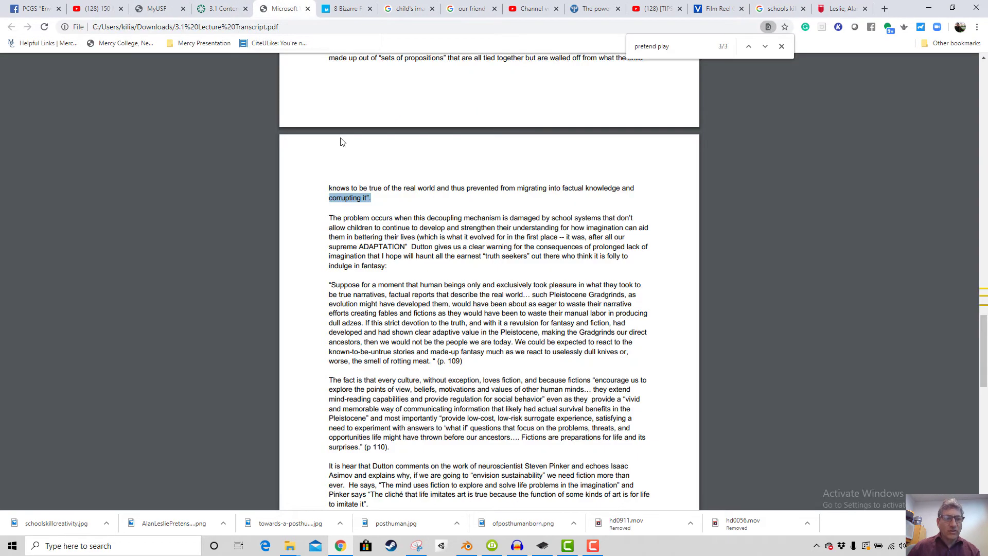
{"action": "left_click", "coordinate": [282, 8]}
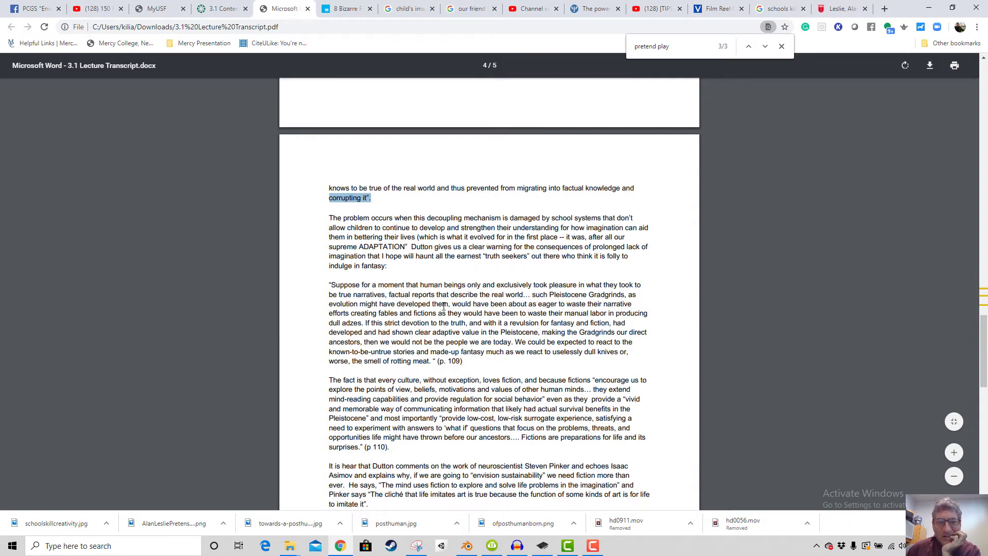
{"action": "scroll", "coordinate": [444, 306], "scroll_direction": "down", "scroll_amount": 2}
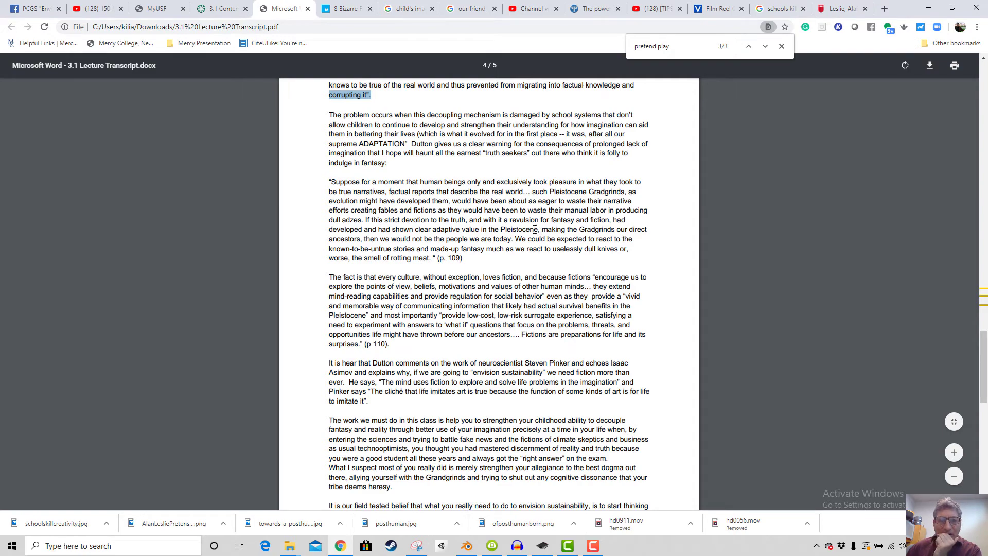
{"action": "scroll", "coordinate": [547, 241], "scroll_direction": "up", "scroll_amount": 3}
{"action": "scroll", "coordinate": [607, 236], "scroll_direction": "down", "scroll_amount": 3}
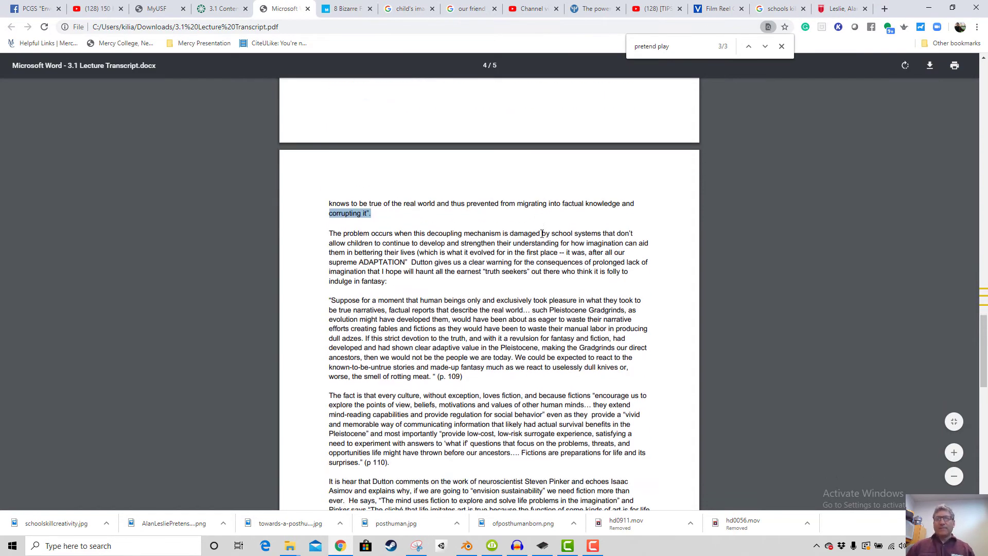
Search Google for "dutton art evolution", replacing the Rutgers psychology page
{"action": "left_click", "coordinate": [849, 9]}
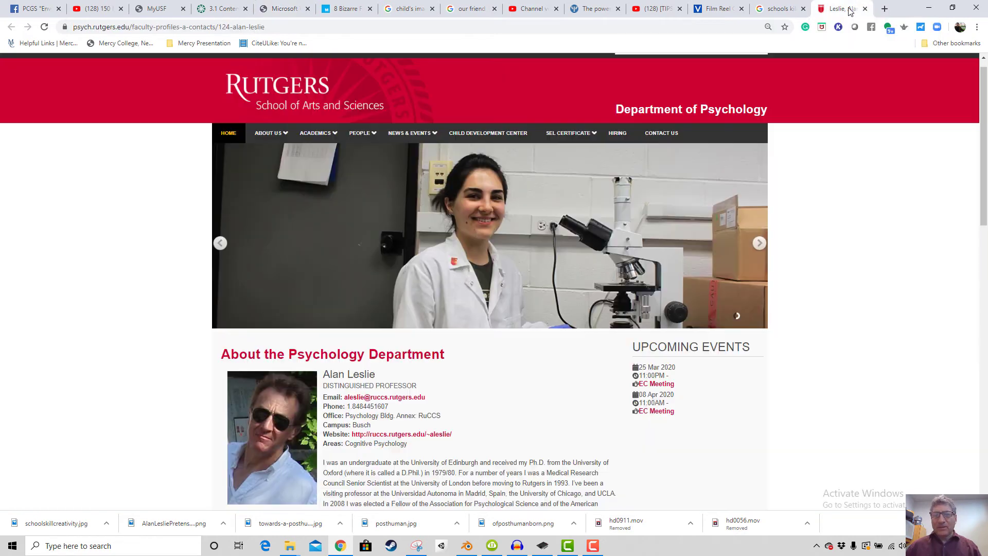
{"action": "left_click", "coordinate": [293, 31]}
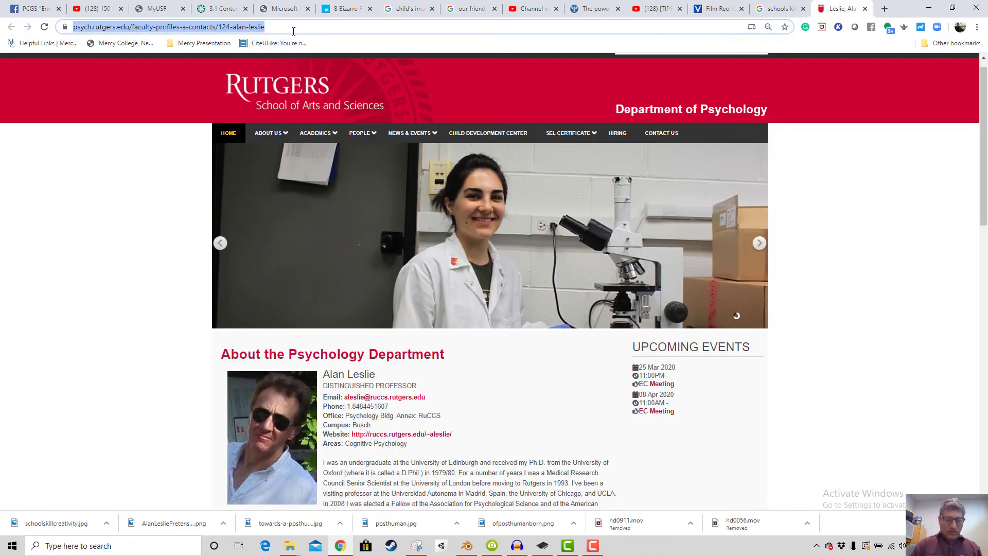
{"action": "type", "text": "dutton"}
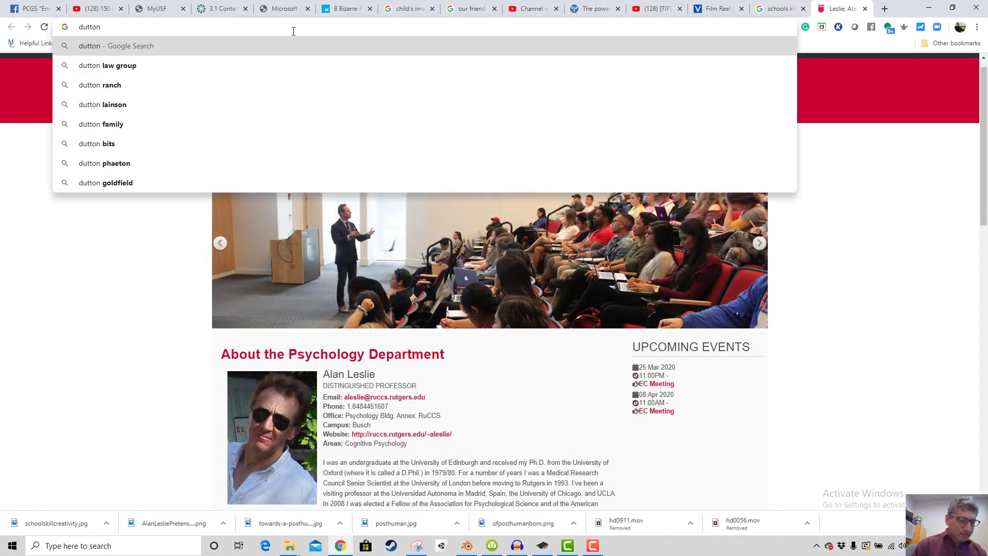
{"action": "type", "text": "art evoluktion"}
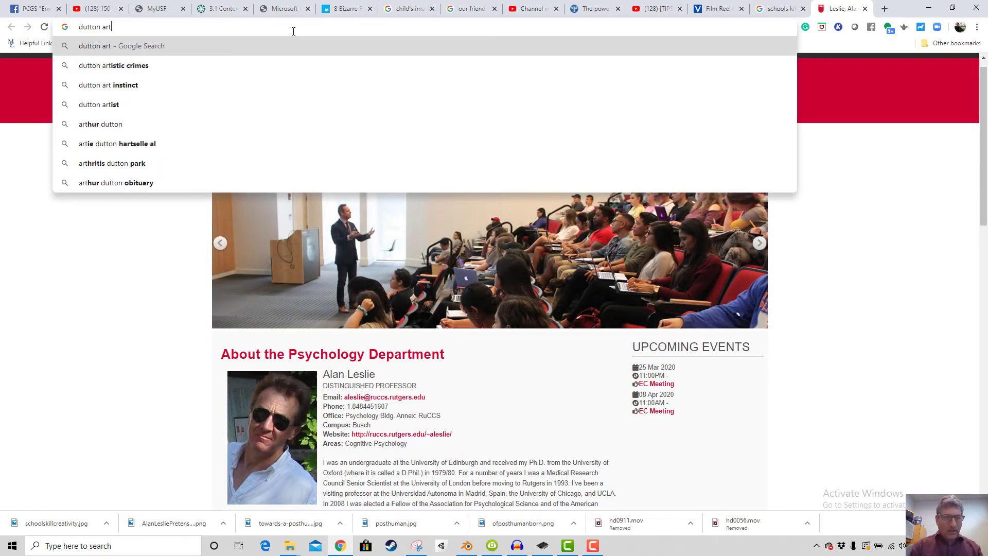
{"action": "key", "text": "BackSpace"}
{"action": "key", "text": "BackSpace"}
{"action": "key", "text": "BackSpace"}
{"action": "key", "text": "BackSpace"}
{"action": "key", "text": "BackSpace"}
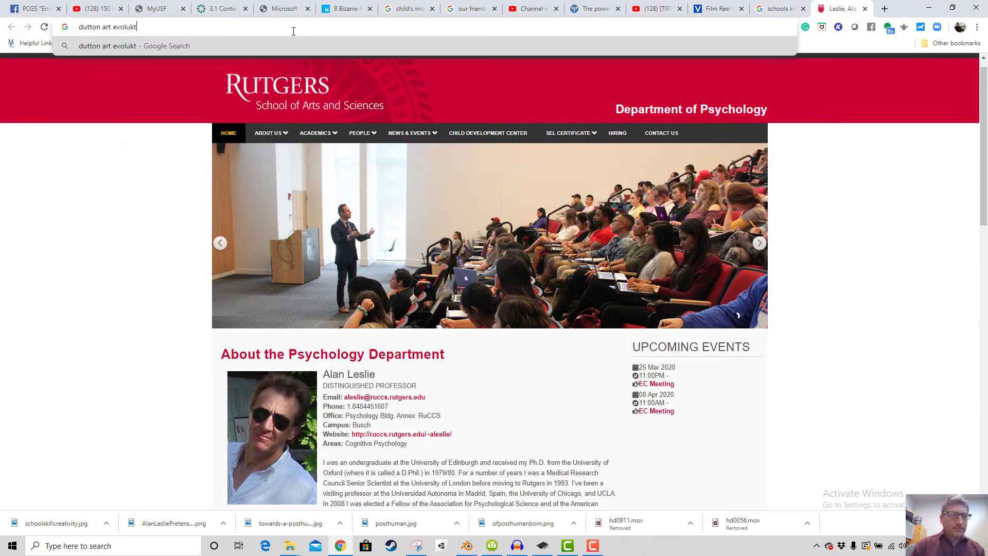
{"action": "type", "text": "tion"}
{"action": "key", "text": "Return"}
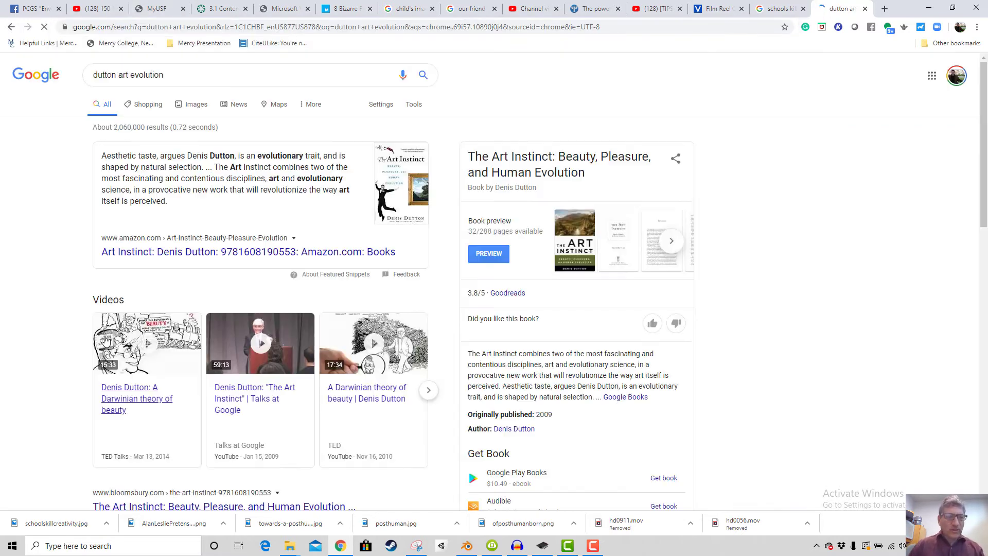
Open the Amazon cover image of The Art Instinct and save it as Duttonbook in the ENVISION91011 folder
{"action": "left_click", "coordinate": [406, 196]}
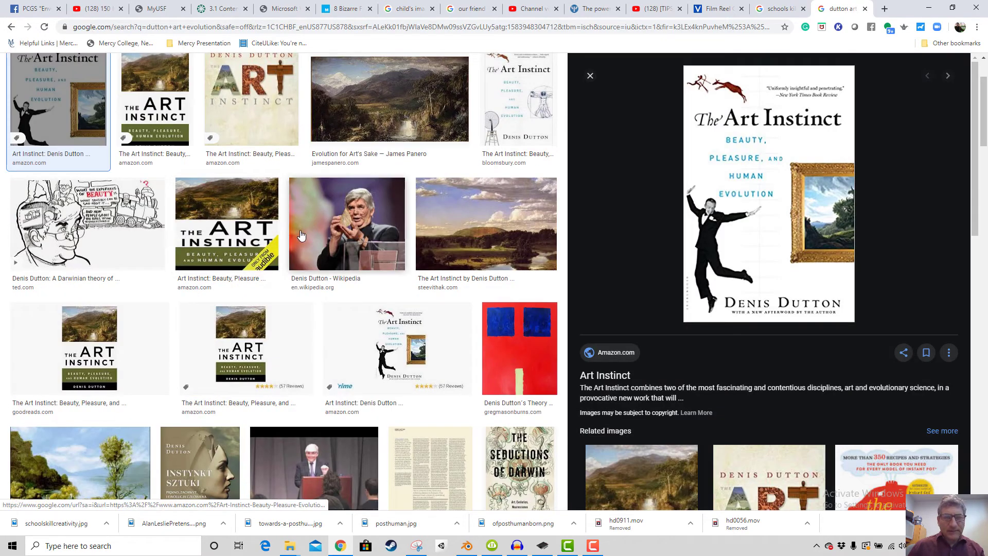
{"action": "scroll", "coordinate": [387, 343], "scroll_direction": "up", "scroll_amount": 2}
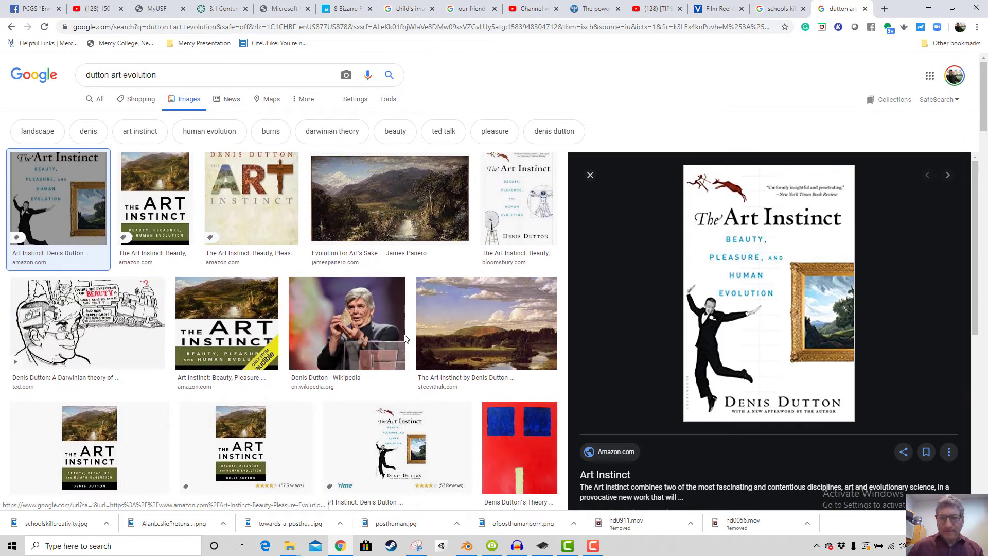
{"action": "right_click", "coordinate": [752, 281]}
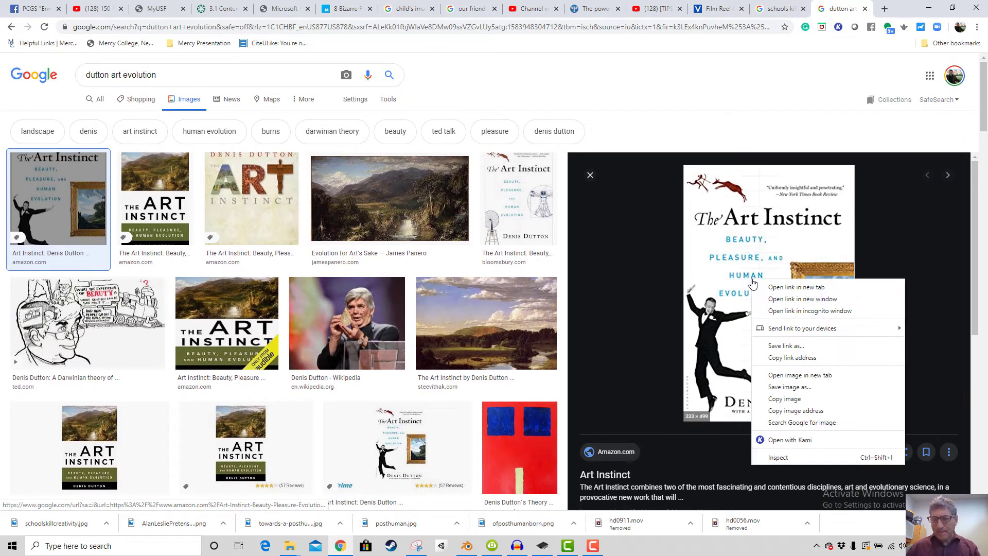
{"action": "left_click", "coordinate": [780, 387]}
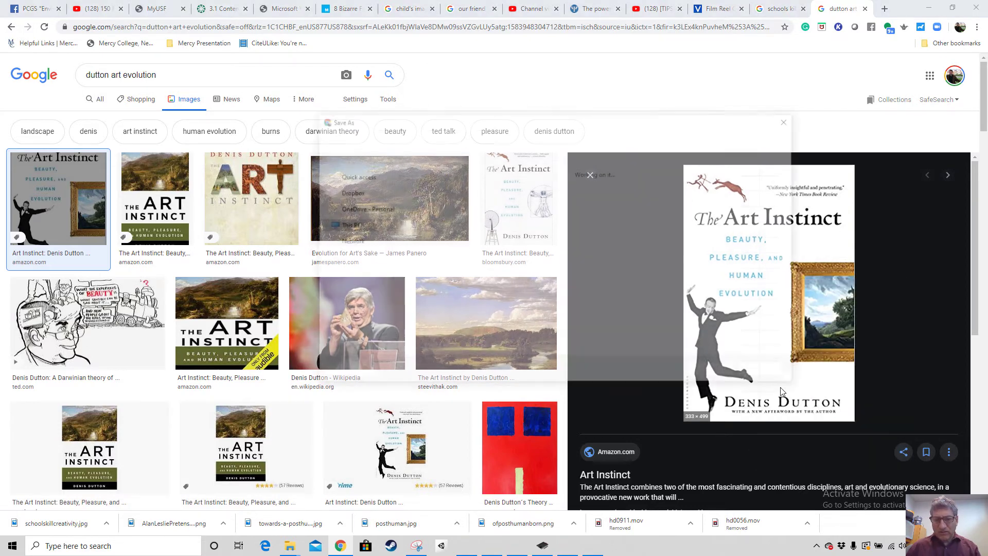
{"action": "type", "text": "Duttonboo"}
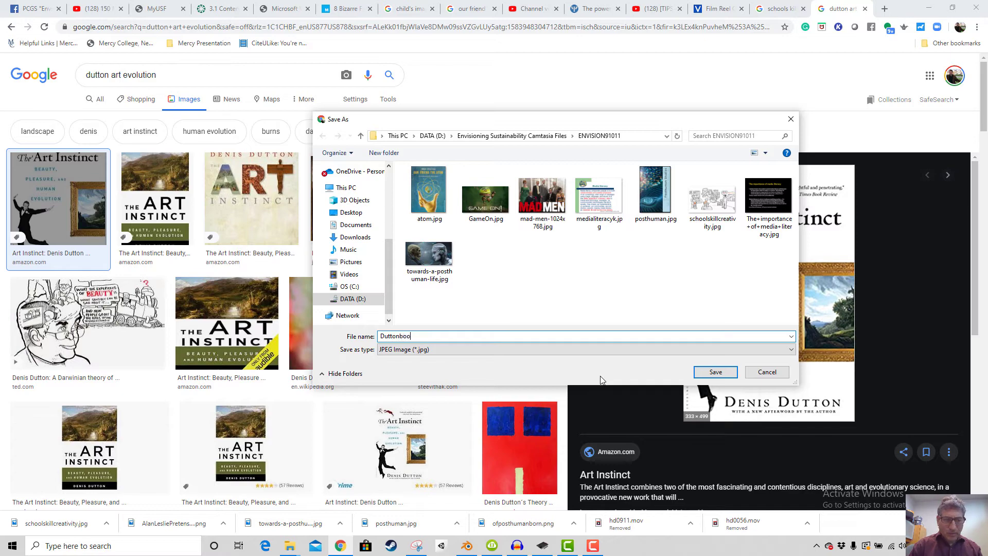
{"action": "type", "text": "k"}
{"action": "key", "text": "Return"}
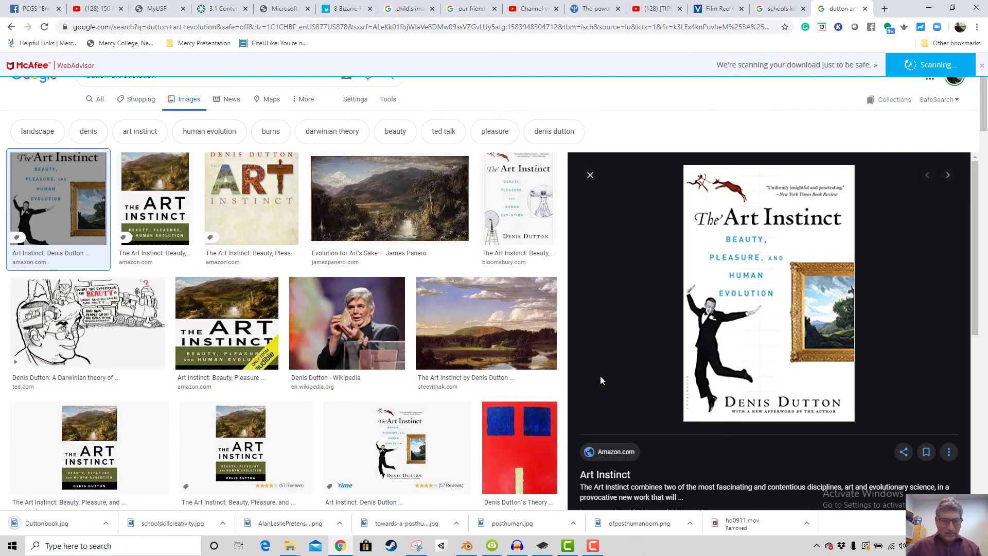
Compare other covers of The Art Instinct and save the Bloomsbury edition's cover as Duttonbook2 in the ENVISION91011 folder
{"action": "left_click", "coordinate": [90, 447]}
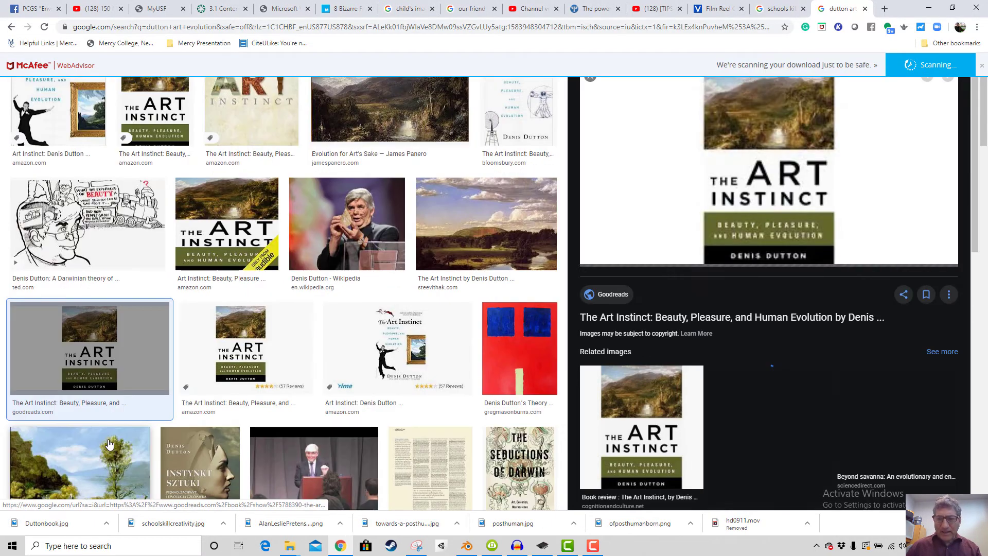
{"action": "scroll", "coordinate": [777, 308], "scroll_direction": "up", "scroll_amount": 2}
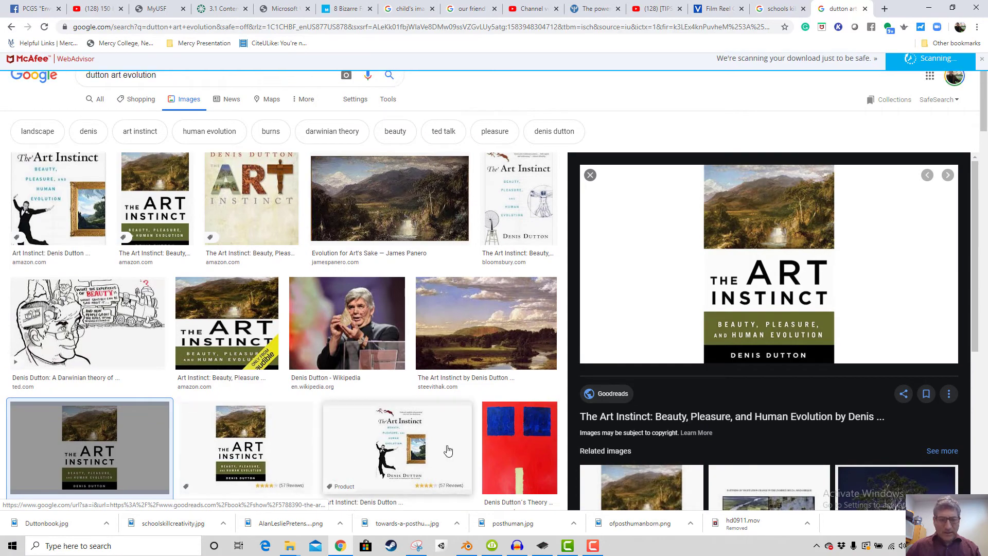
{"action": "left_click", "coordinate": [411, 446]}
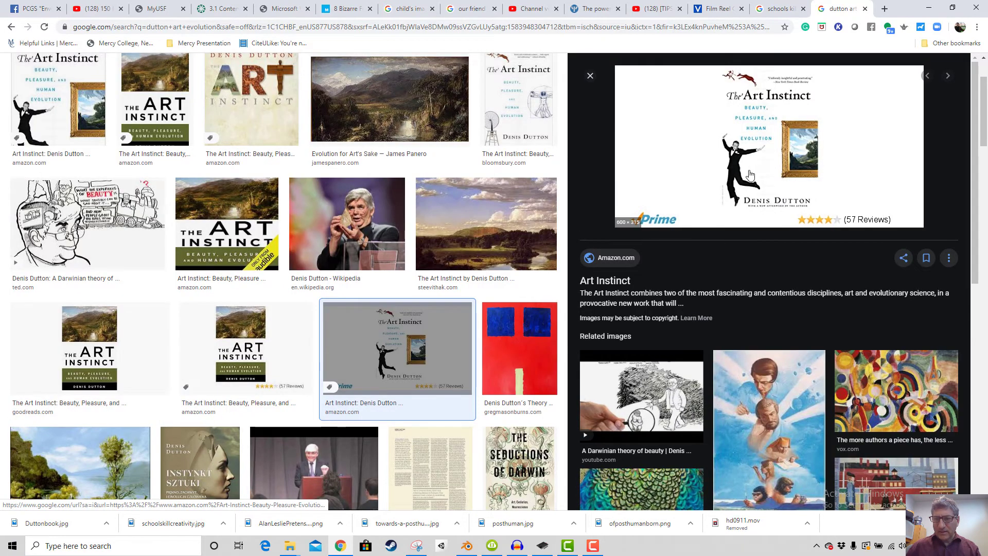
{"action": "scroll", "coordinate": [309, 311], "scroll_direction": "up", "scroll_amount": 2}
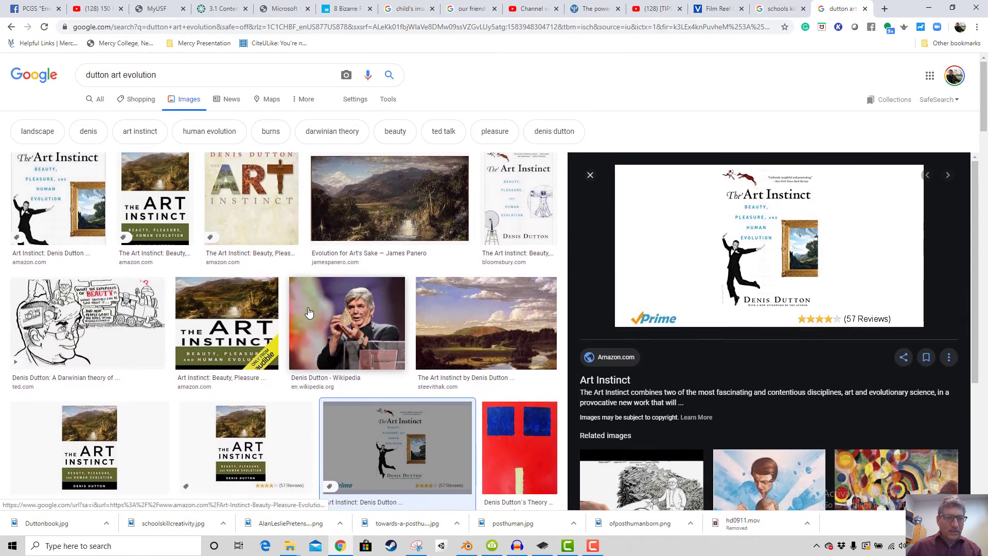
{"action": "left_click", "coordinate": [276, 227]}
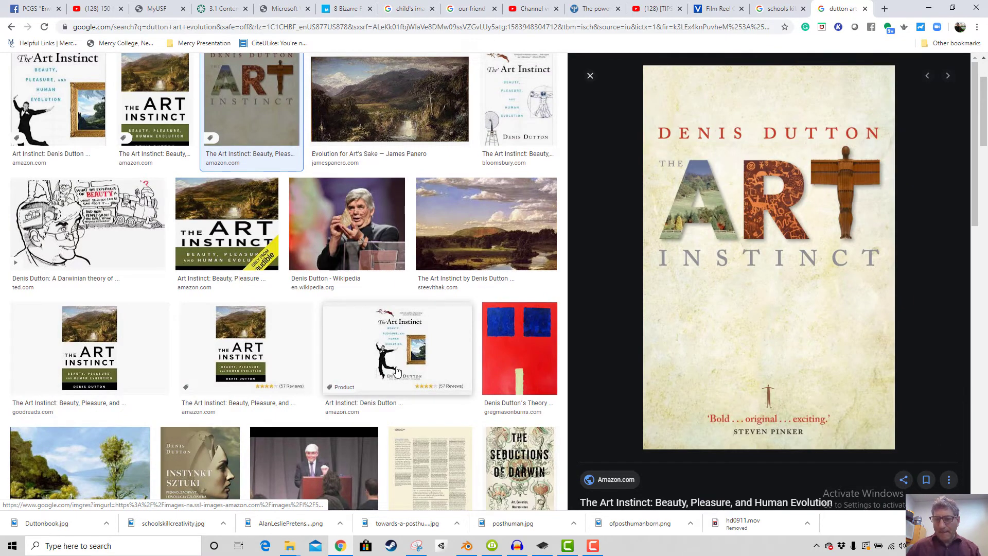
{"action": "scroll", "coordinate": [502, 269], "scroll_direction": "up", "scroll_amount": 2}
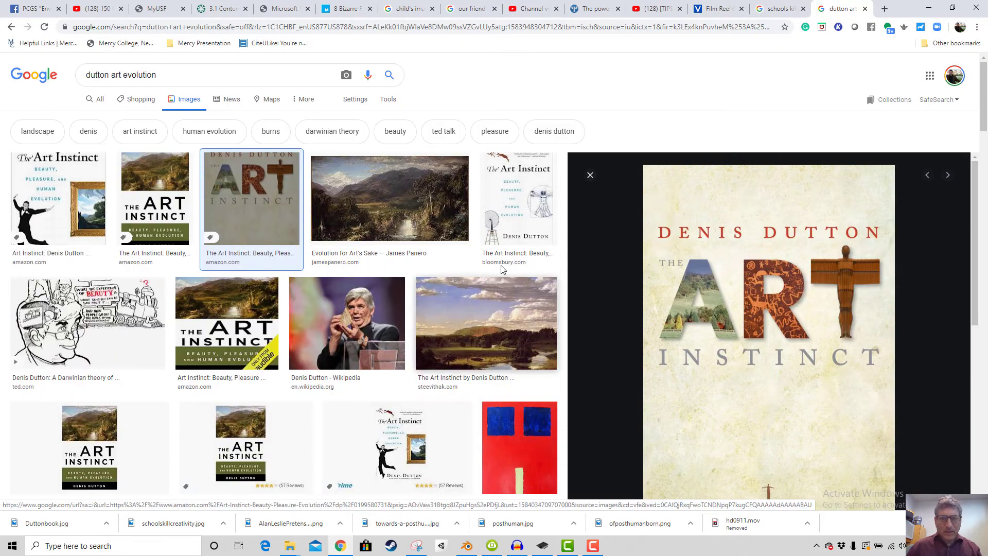
{"action": "left_click", "coordinate": [510, 226]}
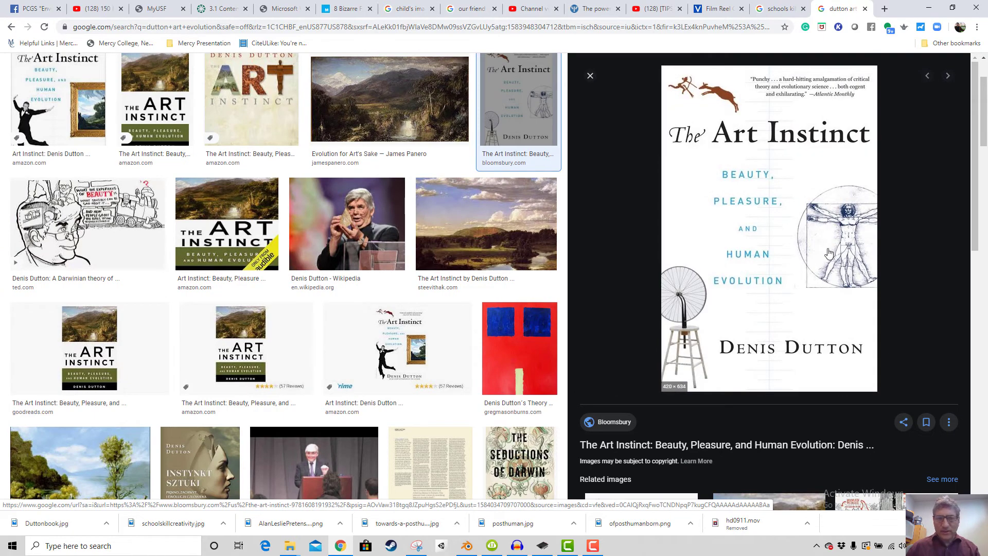
{"action": "right_click", "coordinate": [785, 270]}
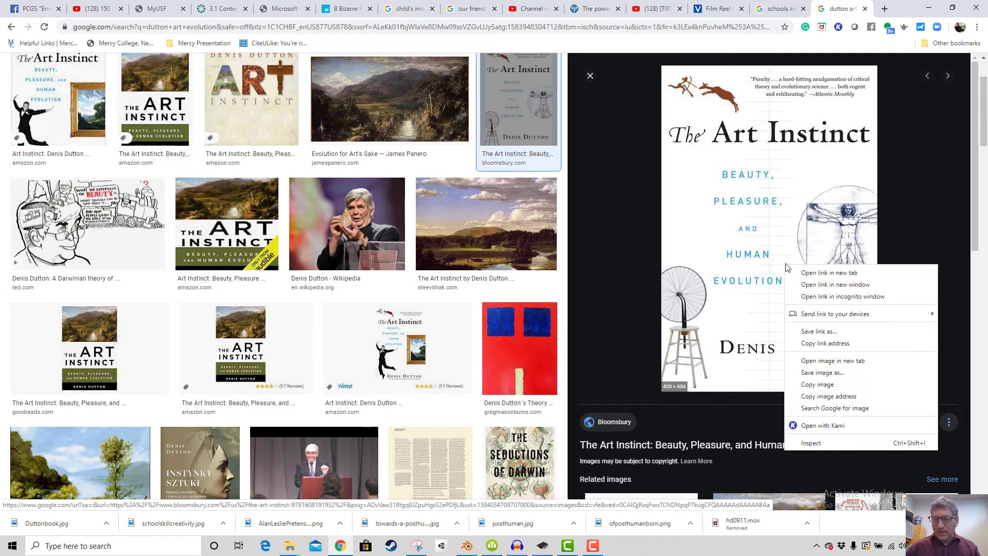
{"action": "left_click", "coordinate": [822, 378]}
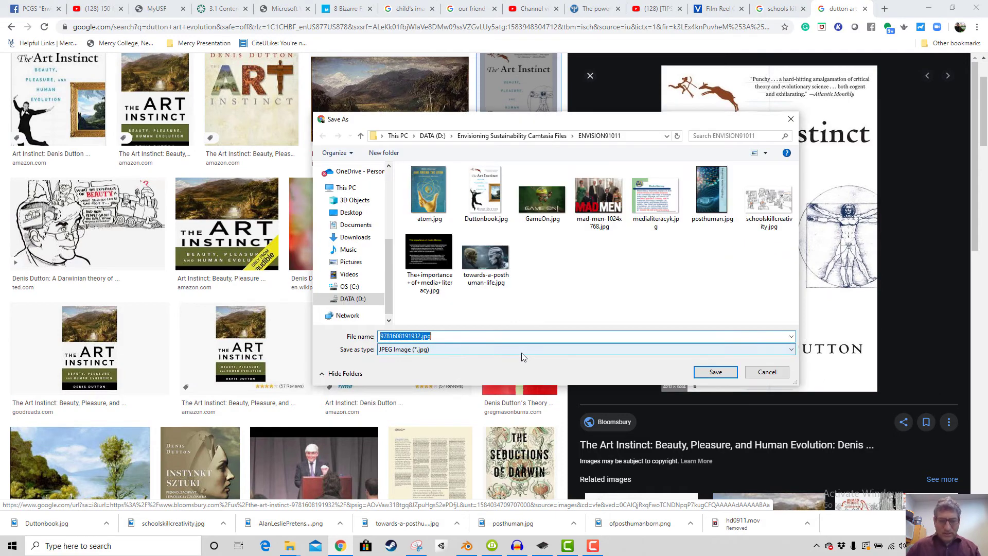
{"action": "type", "text": "Dutton"}
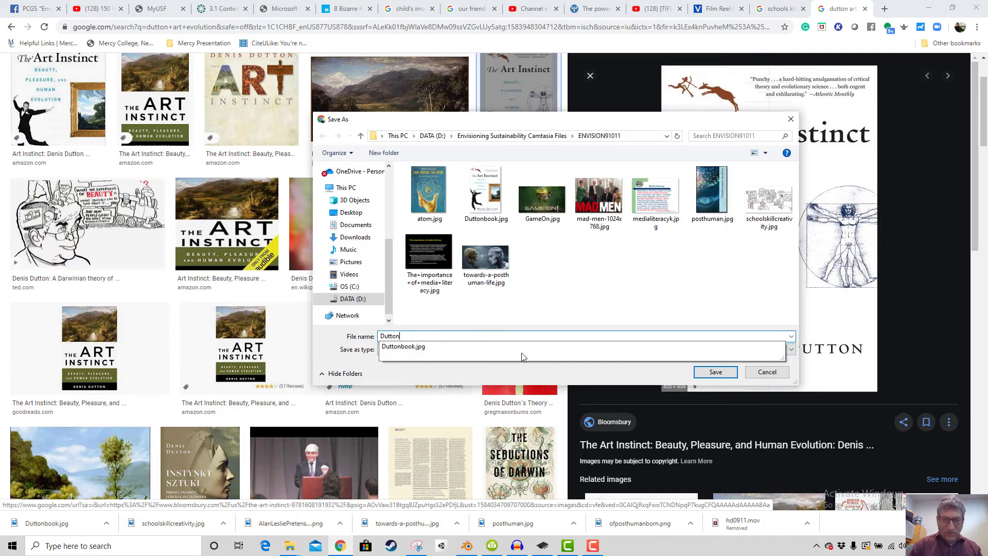
{"action": "type", "text": "book2"}
{"action": "key", "text": "Return"}
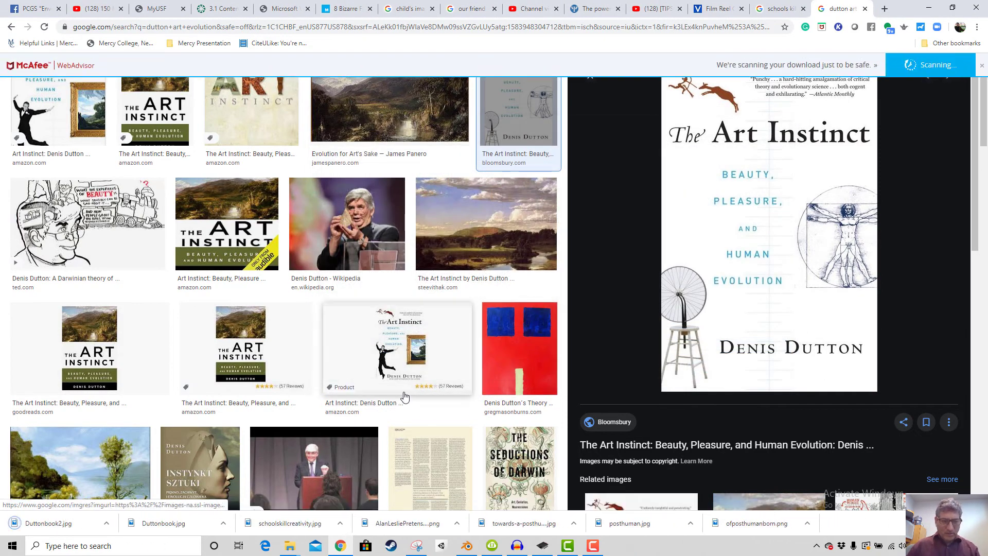
Browse the "dutton art evolution" image results and related images for comic-style drawings of Dutton's Darwinian theory of beauty
{"action": "scroll", "coordinate": [403, 394], "scroll_direction": "down", "scroll_amount": 4}
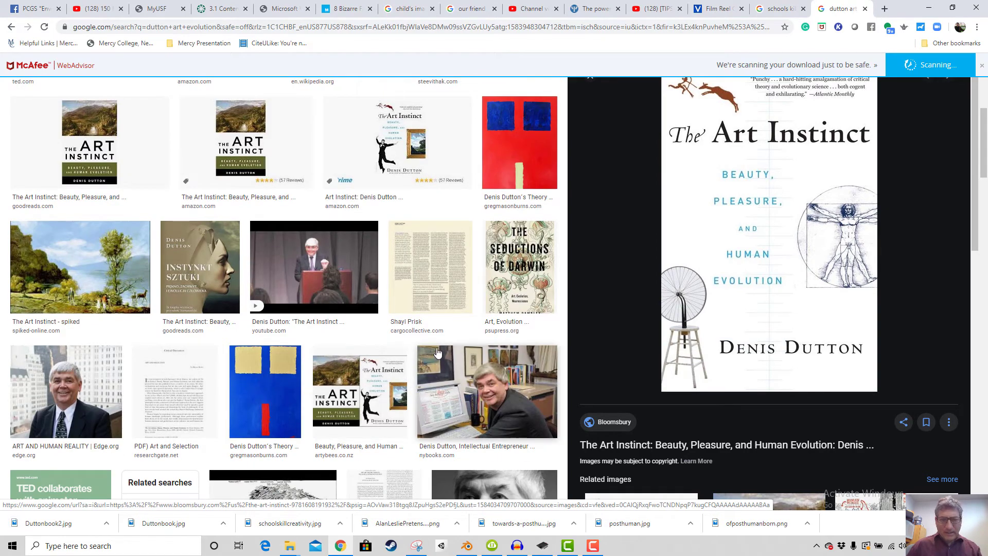
{"action": "scroll", "coordinate": [446, 378], "scroll_direction": "up", "scroll_amount": 6}
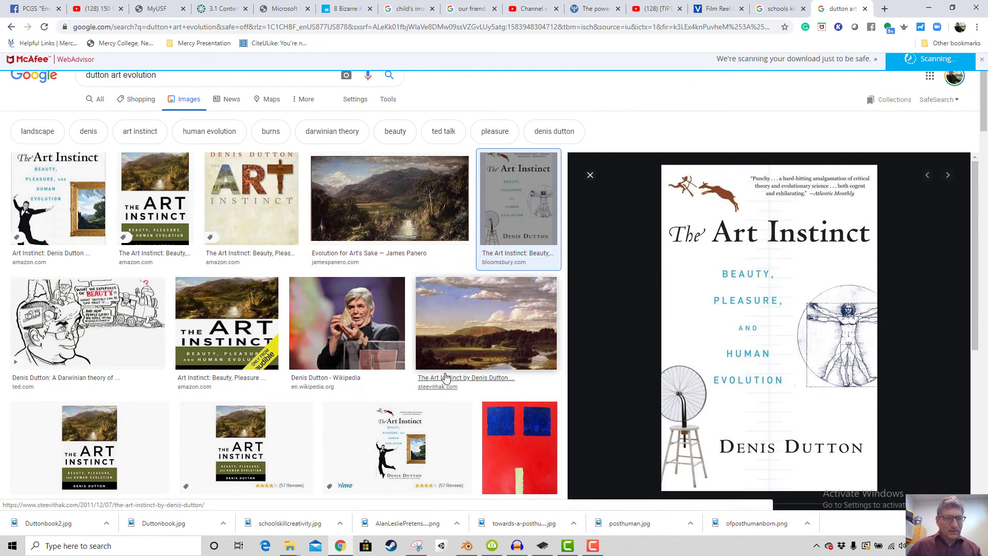
{"action": "left_click", "coordinate": [117, 315]}
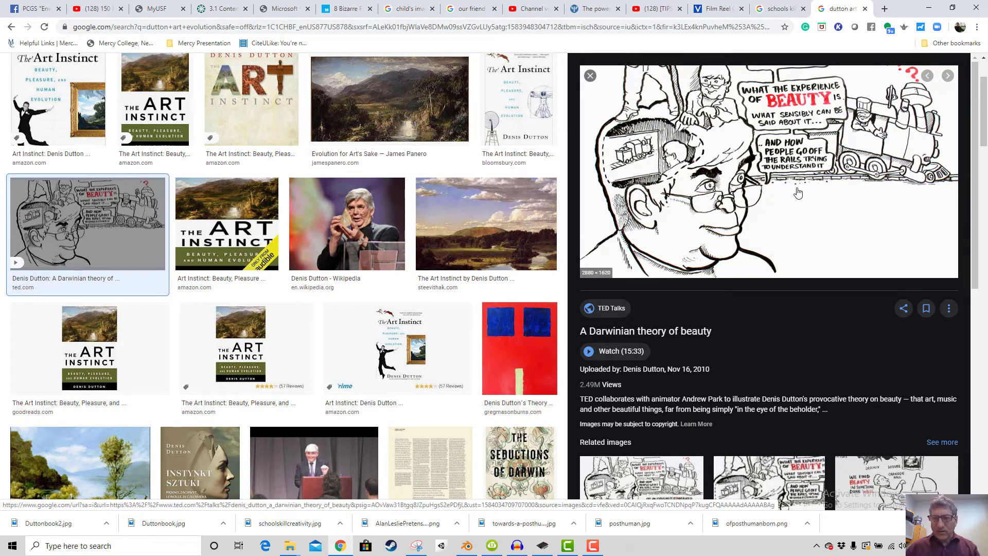
{"action": "scroll", "coordinate": [795, 309], "scroll_direction": "down", "scroll_amount": 4}
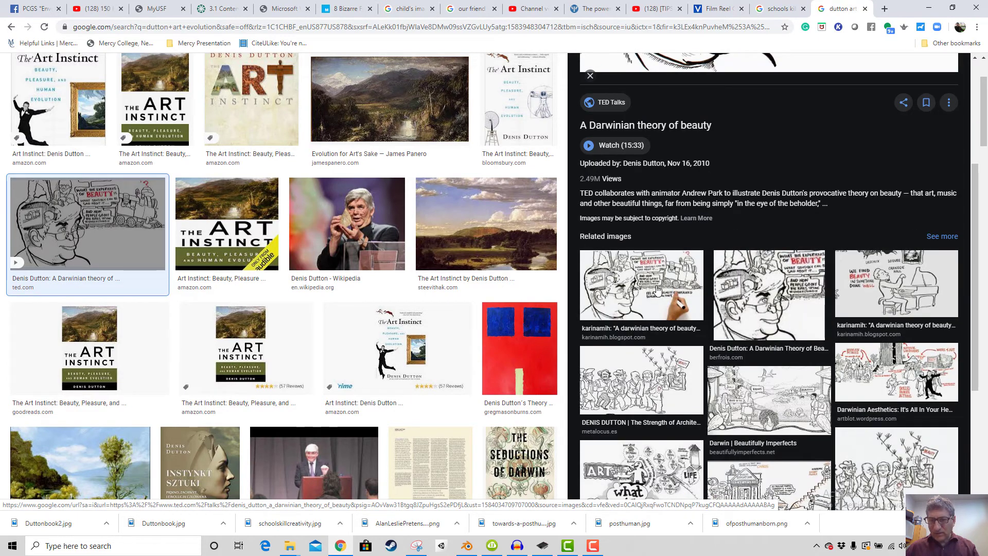
{"action": "left_click", "coordinate": [657, 290]}
{"action": "scroll", "coordinate": [722, 249], "scroll_direction": "down", "scroll_amount": 4}
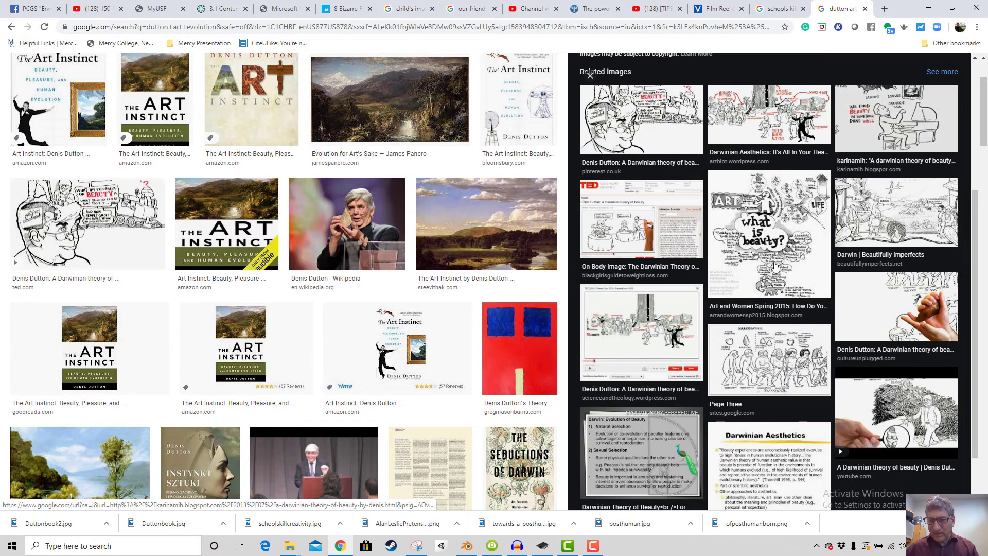
{"action": "left_click", "coordinate": [769, 255]}
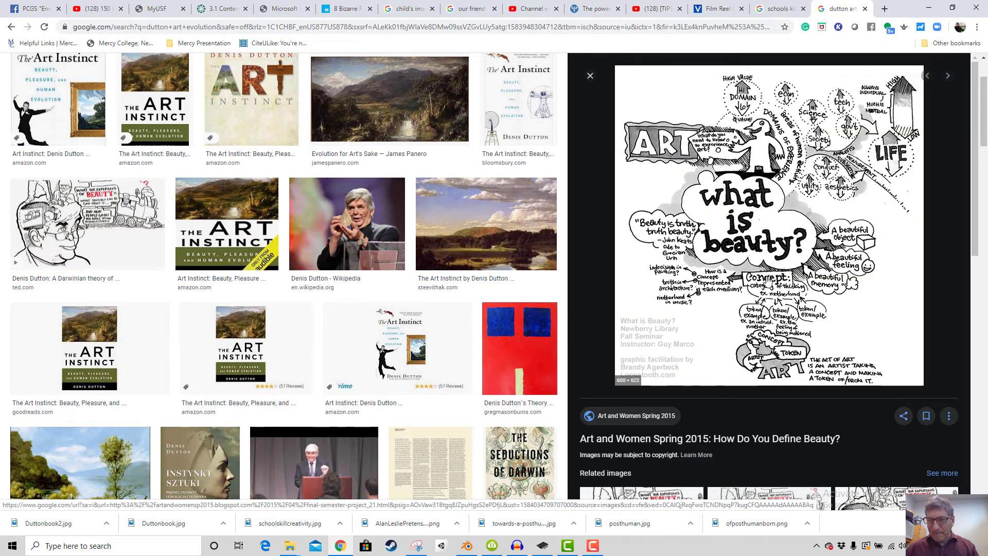
{"action": "scroll", "coordinate": [768, 255], "scroll_direction": "up", "scroll_amount": 2}
{"action": "scroll", "coordinate": [768, 271], "scroll_direction": "down", "scroll_amount": 9}
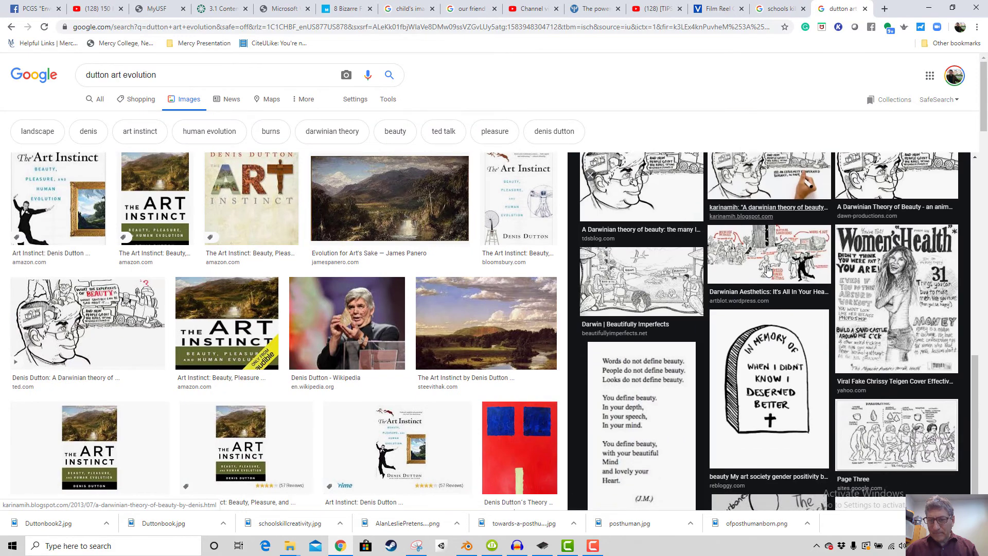
{"action": "scroll", "coordinate": [782, 306], "scroll_direction": "up", "scroll_amount": 3}
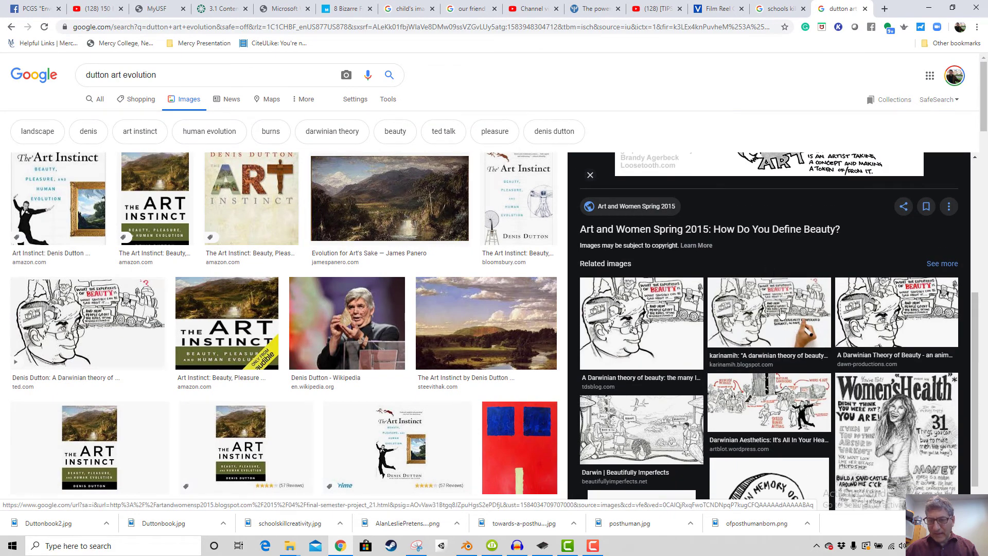
Open the Darwinian theory of beauty drawing with the sketching hand and save it as duttoncomic in the ENVISION91011 folder
{"action": "left_click", "coordinate": [781, 311]}
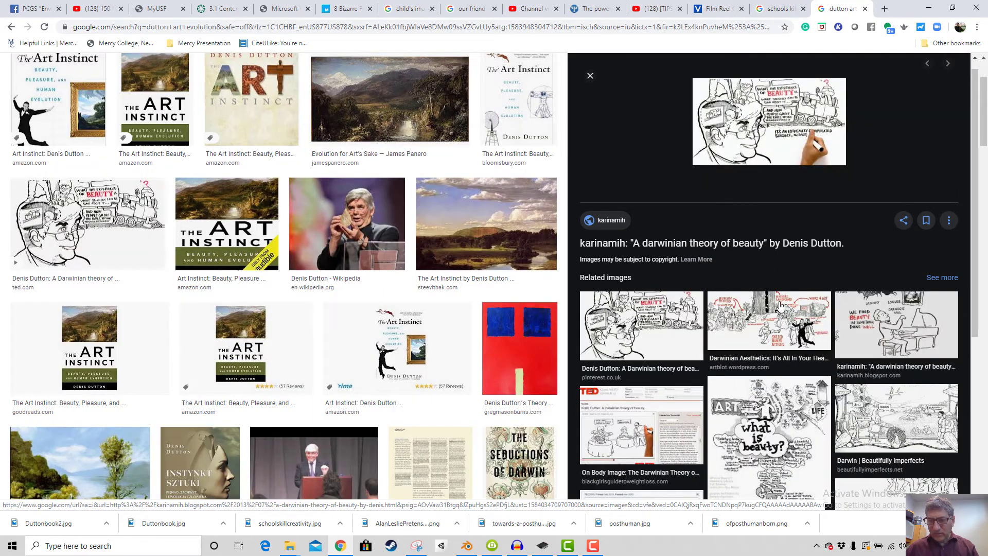
{"action": "right_click", "coordinate": [766, 138]}
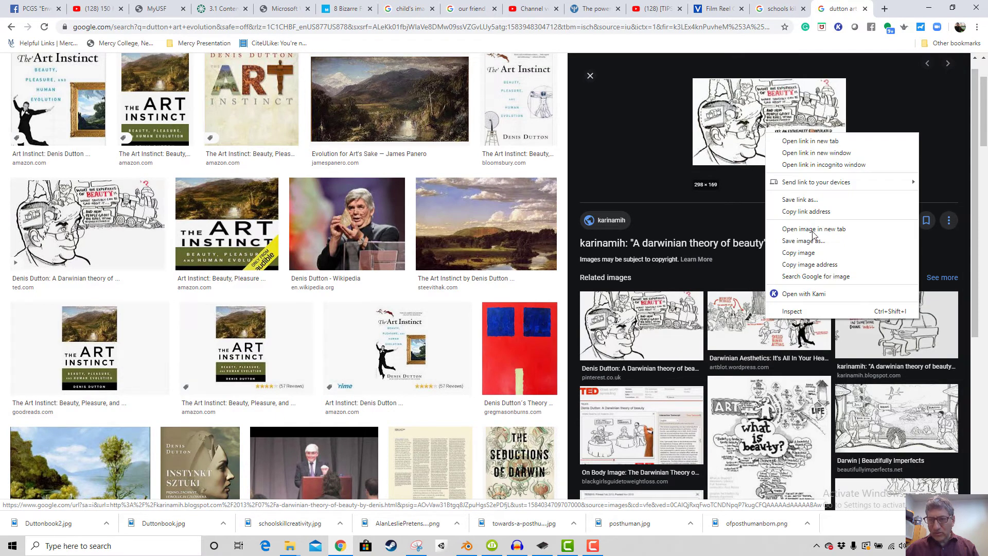
{"action": "left_click", "coordinate": [803, 241]}
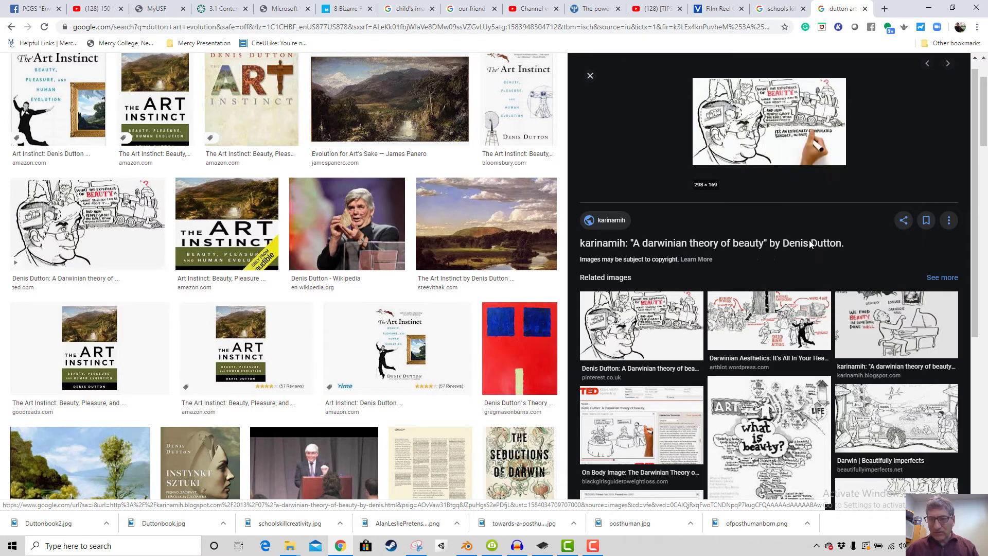
{"action": "type", "text": "du"}
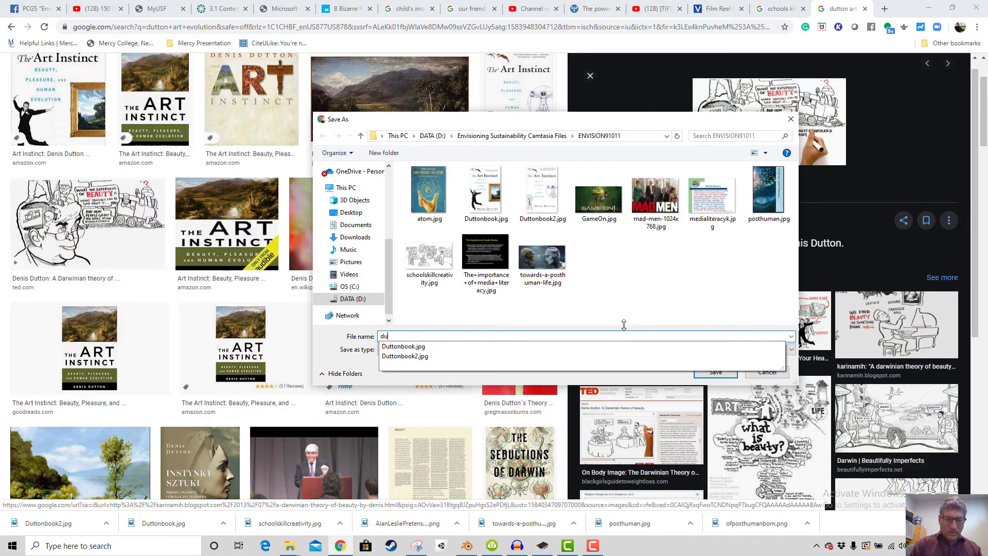
{"action": "type", "text": "ttoncomic"}
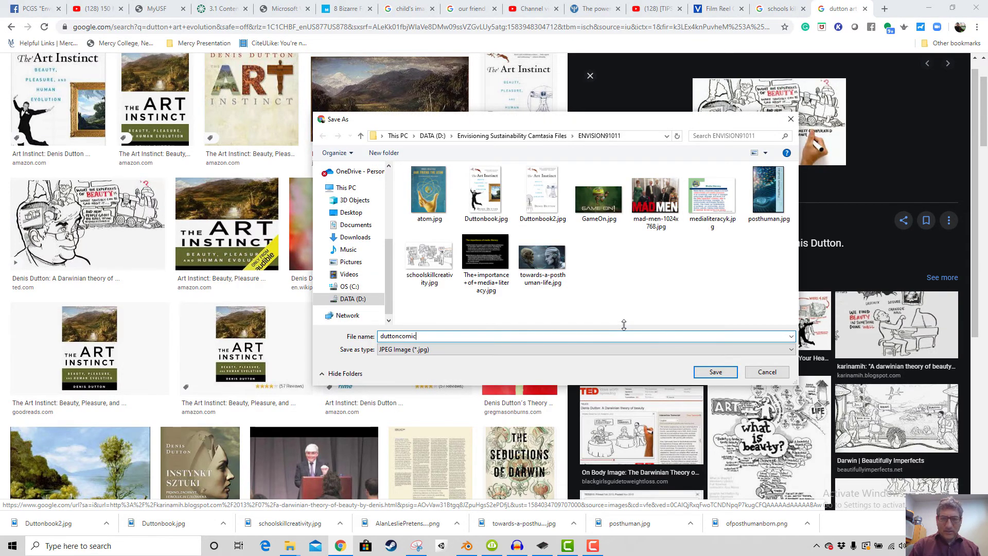
{"action": "key", "text": "Return"}
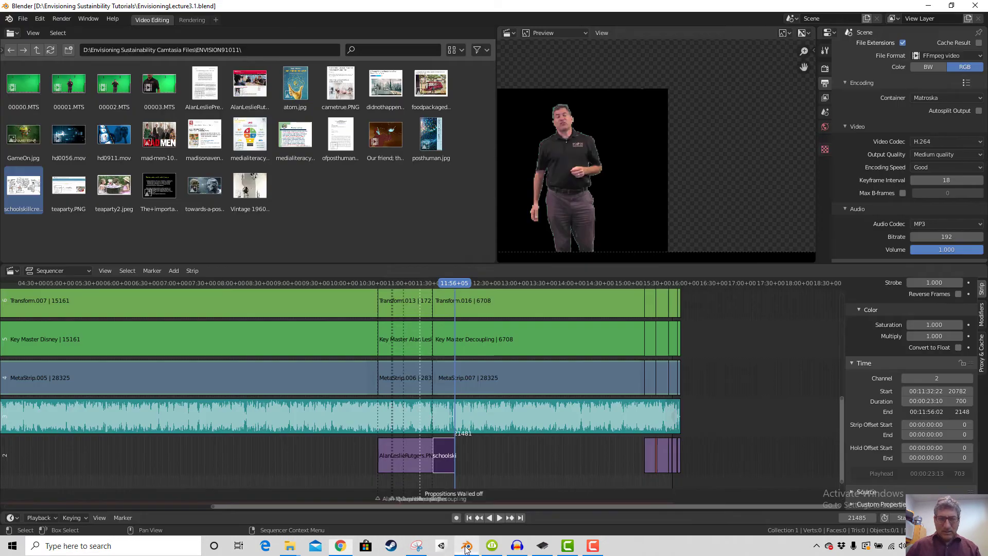
Switch to Blender, refresh the ENVISION91011 file list and add duttoncomic.jpg to the sequencer at 11:56+05
{"action": "left_click", "coordinate": [467, 545]}
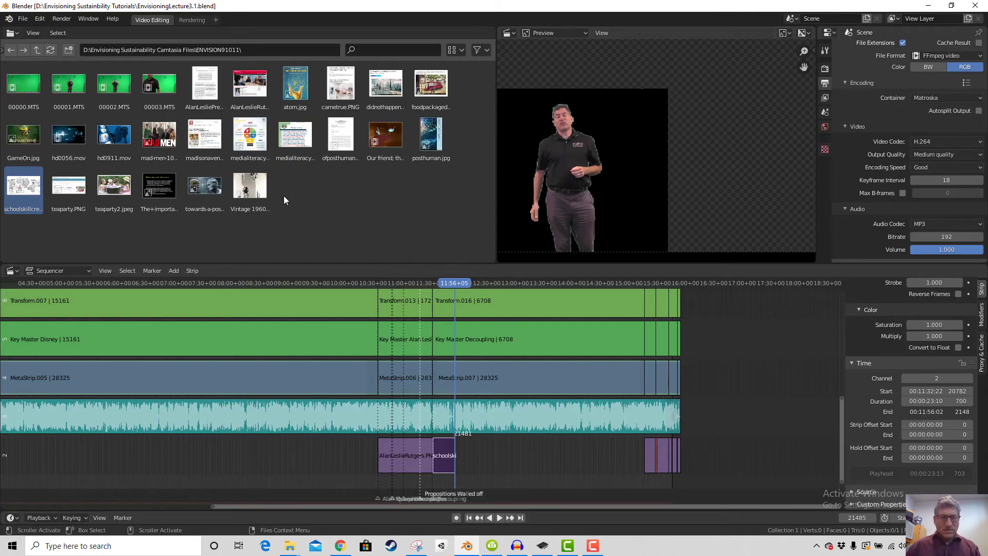
{"action": "left_click", "coordinate": [50, 50]}
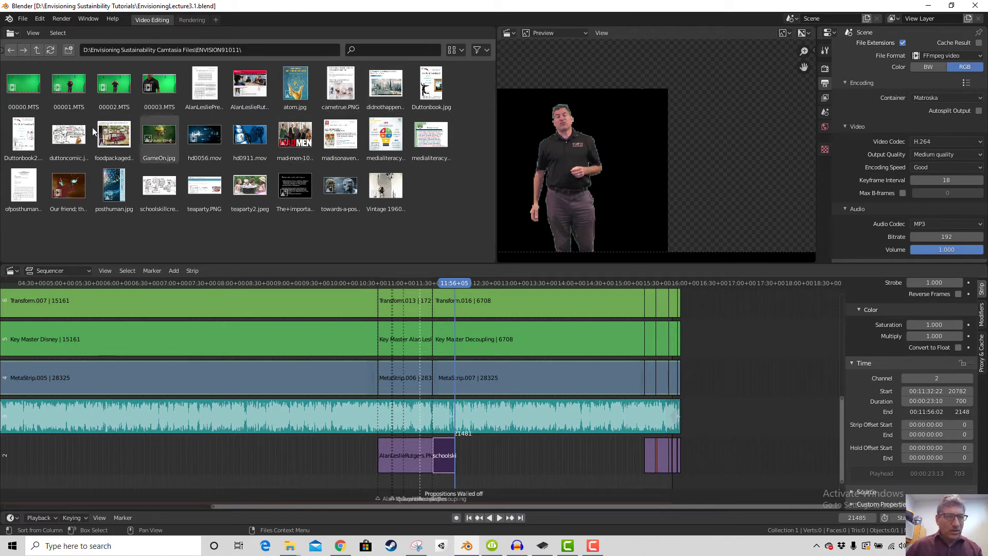
{"action": "left_click_drag", "start_coordinate": [26, 140], "coordinate": [509, 357]}
{"action": "left_click_drag", "start_coordinate": [373, 211], "coordinate": [15, 133]}
{"action": "scroll", "coordinate": [764, 366], "scroll_direction": "up", "scroll_amount": 1}
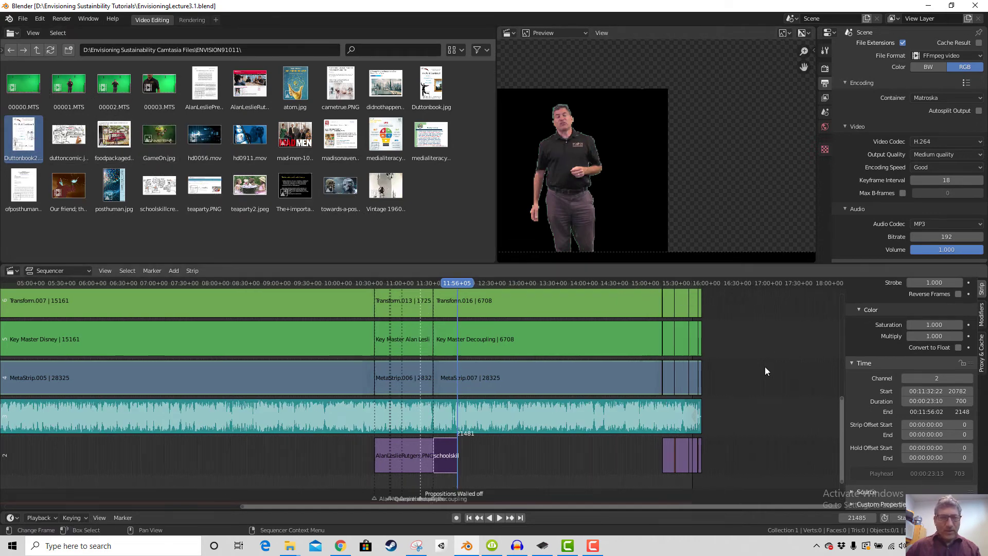
{"action": "left_click_drag", "start_coordinate": [65, 136], "coordinate": [492, 454]}
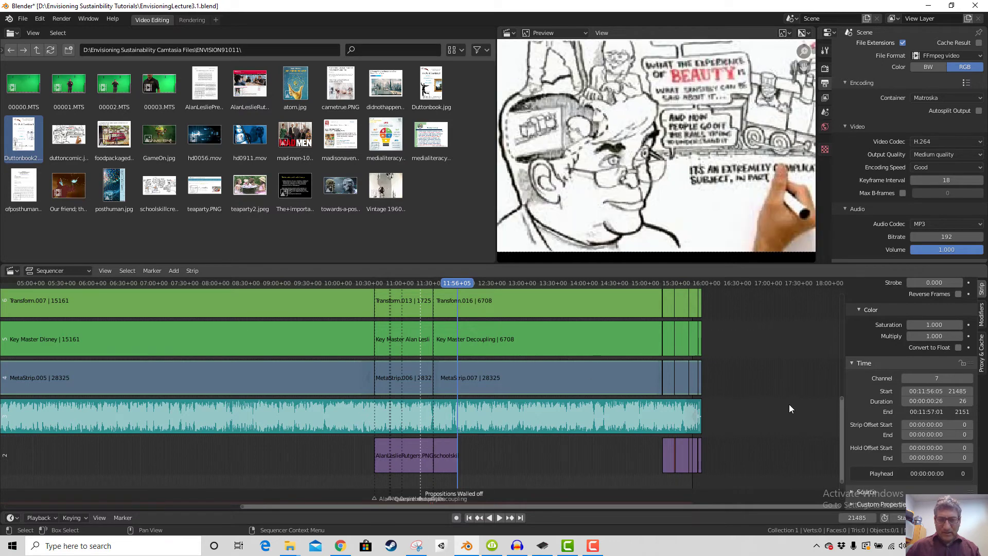
Lengthen the new duttoncomic strip in channel 7 to a duration of 475 frames
{"action": "scroll", "coordinate": [790, 396], "scroll_direction": "up", "scroll_amount": 3}
{"action": "left_click_drag", "start_coordinate": [839, 438], "coordinate": [520, 368]}
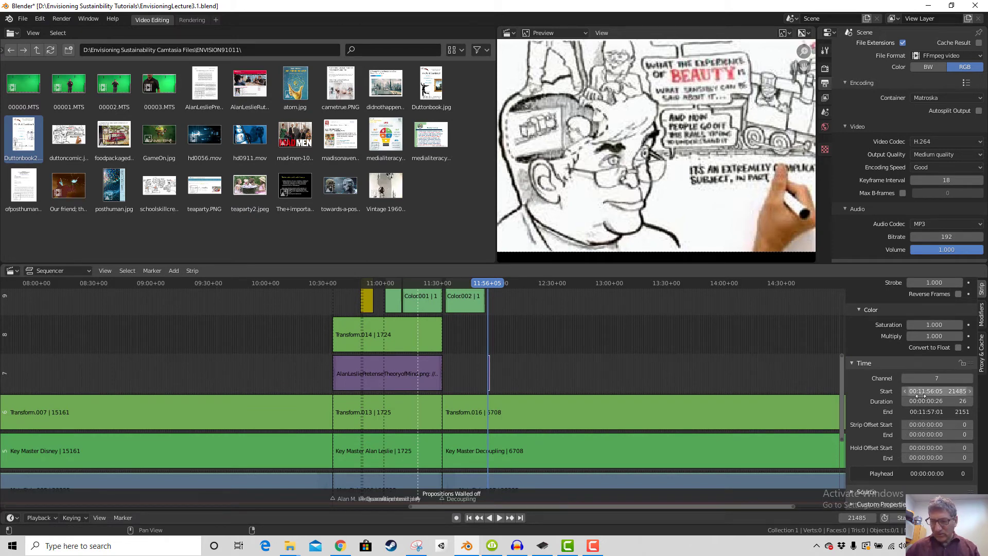
{"action": "left_click_drag", "start_coordinate": [929, 401], "coordinate": [952, 401]}
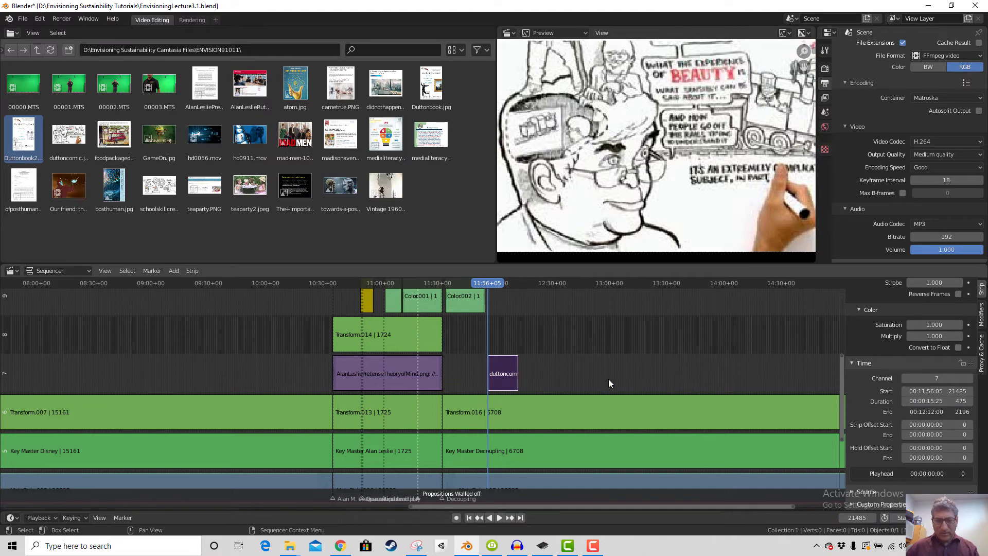
Try to move the duttoncomic strip down beneath the keyed speaker strips
{"action": "scroll", "coordinate": [492, 403], "scroll_direction": "down", "scroll_amount": 2}
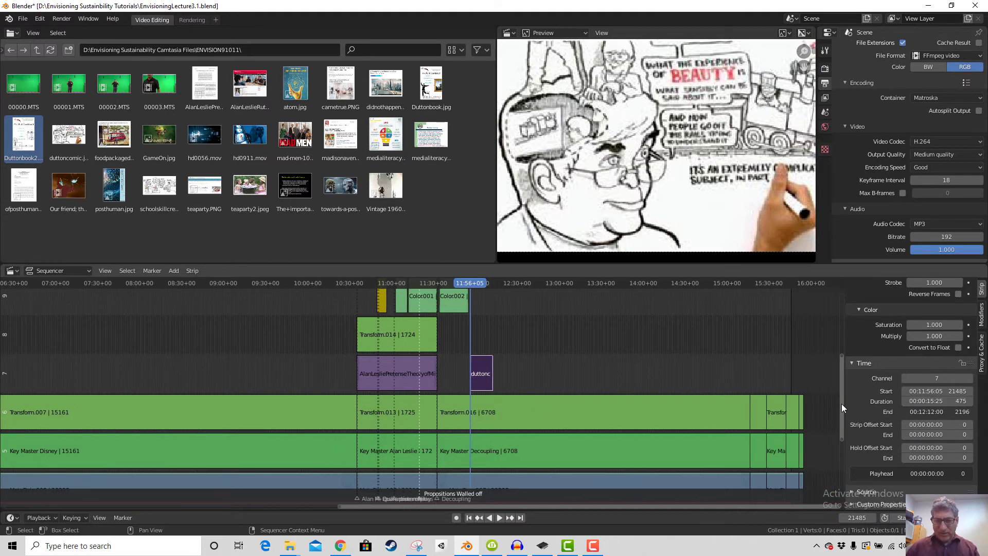
{"action": "mouse_move", "coordinate": [841, 404]}
{"action": "left_mouse_down"}
{"action": "mouse_move", "coordinate": [831, 444]}
{"action": "mouse_move", "coordinate": [843, 395]}
{"action": "left_mouse_up"}
{"action": "key", "text": "g"}
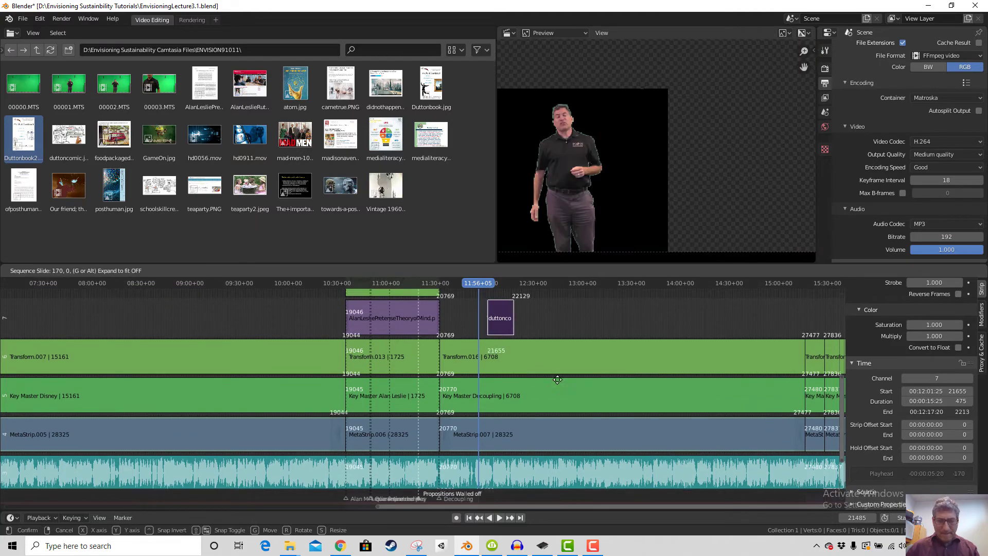
{"action": "left_click", "coordinate": [598, 468]}
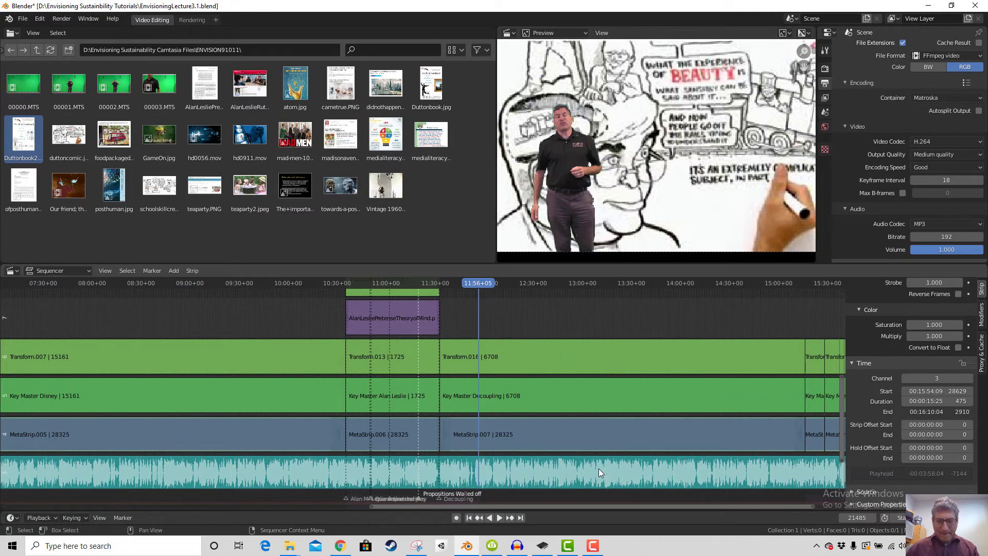
{"action": "scroll", "coordinate": [604, 455], "scroll_direction": "up", "scroll_amount": 1}
{"action": "left_click_drag", "start_coordinate": [839, 419], "coordinate": [842, 399]}
{"action": "key", "text": "ctrl+v"}
Move the duttoncomic strip to channel 2 directly after the schoolskillcreativity image and extend it to about 2170 frames
{"action": "scroll", "coordinate": [720, 369], "scroll_direction": "down", "scroll_amount": 2}
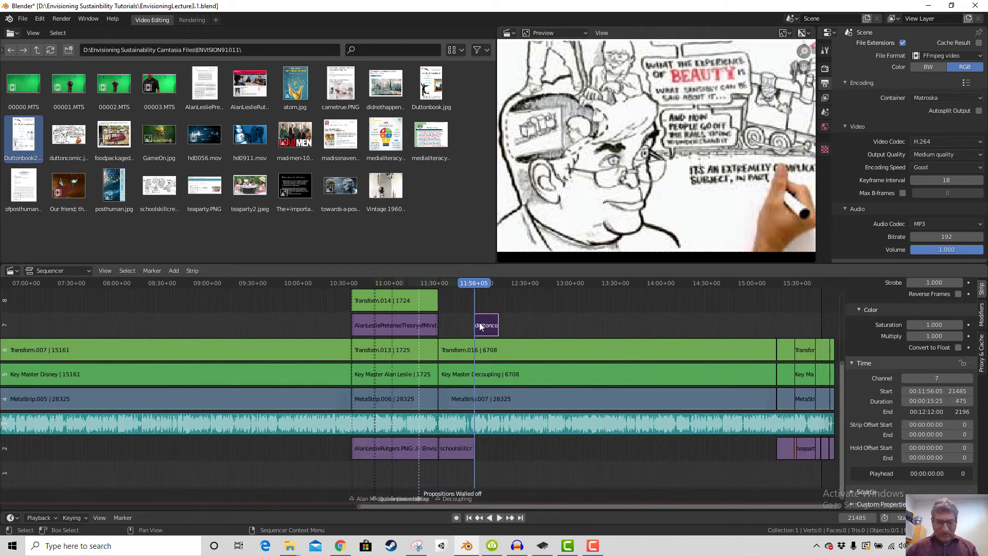
{"action": "key", "text": "g"}
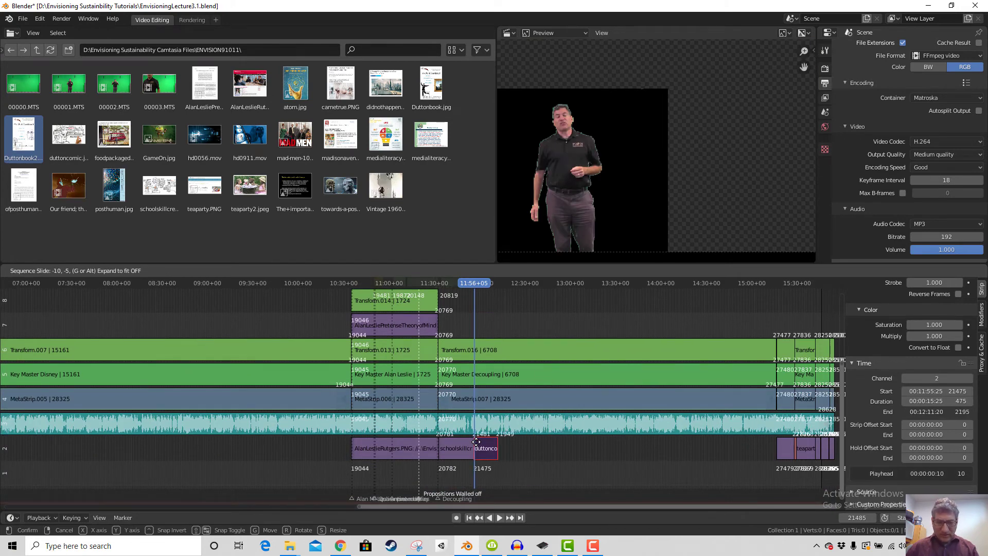
{"action": "left_click", "coordinate": [477, 442]}
{"action": "left_click_drag", "start_coordinate": [496, 445], "coordinate": [581, 434]}
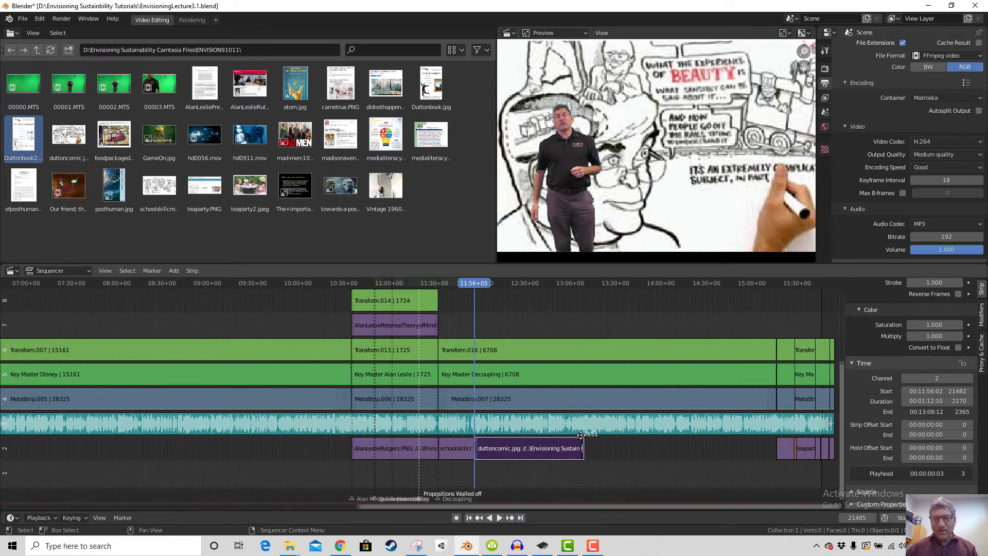
Play the transition from the schoolskillcreativity image into the duttoncomic strip, and delete the duttoncomic strip
{"action": "left_click", "coordinate": [464, 283]}
{"action": "key", "text": "space"}
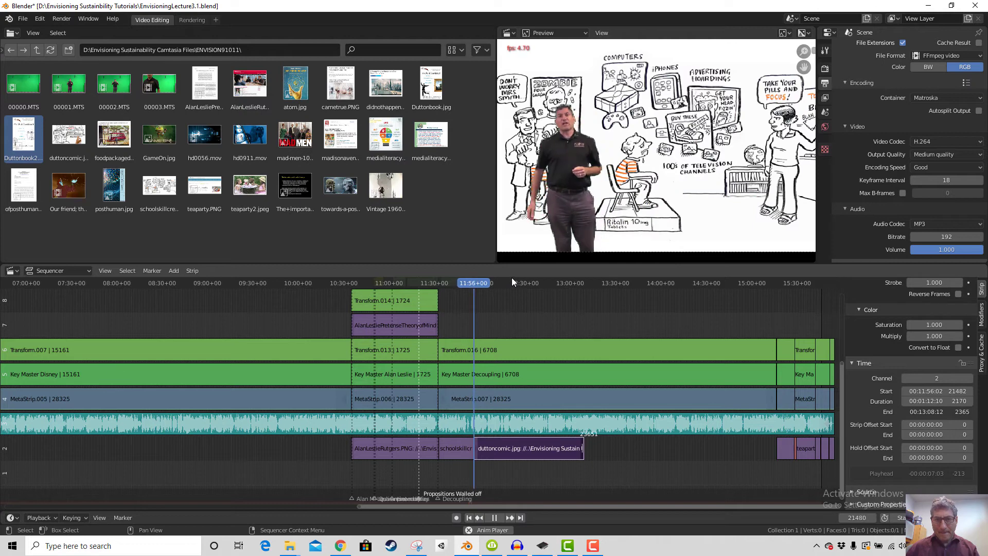
{"action": "key", "text": "space"}
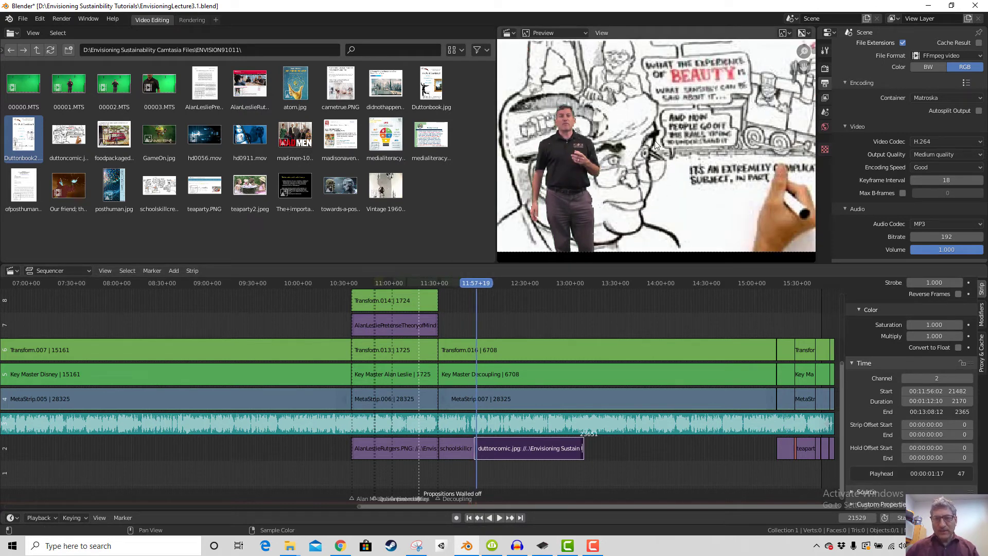
{"action": "key", "text": "x"}
{"action": "left_click", "coordinate": [548, 443]}
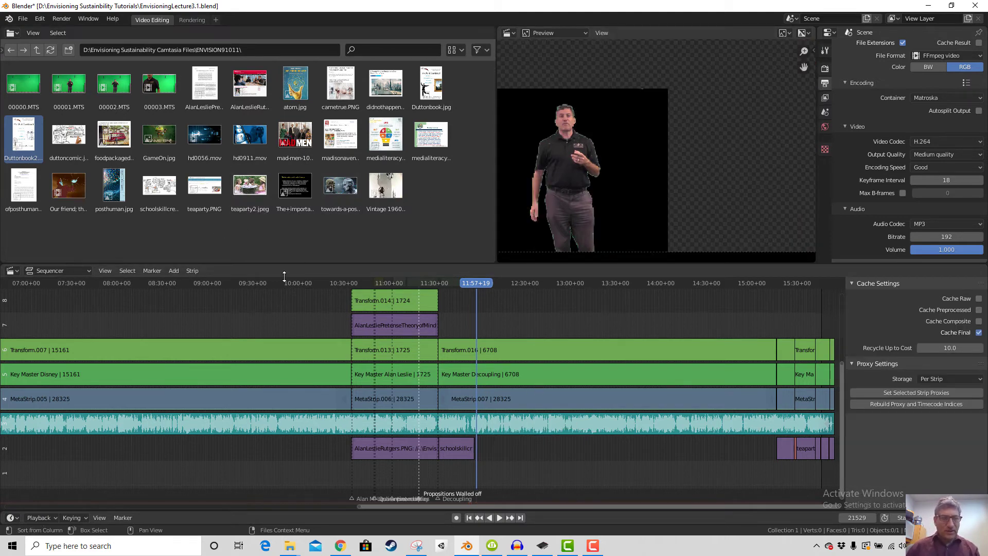
Switch to Chrome and open the art blot article behind the related image "Darwinian Aesthetics: It's All In Your Head!"
{"action": "left_click", "coordinate": [341, 546]}
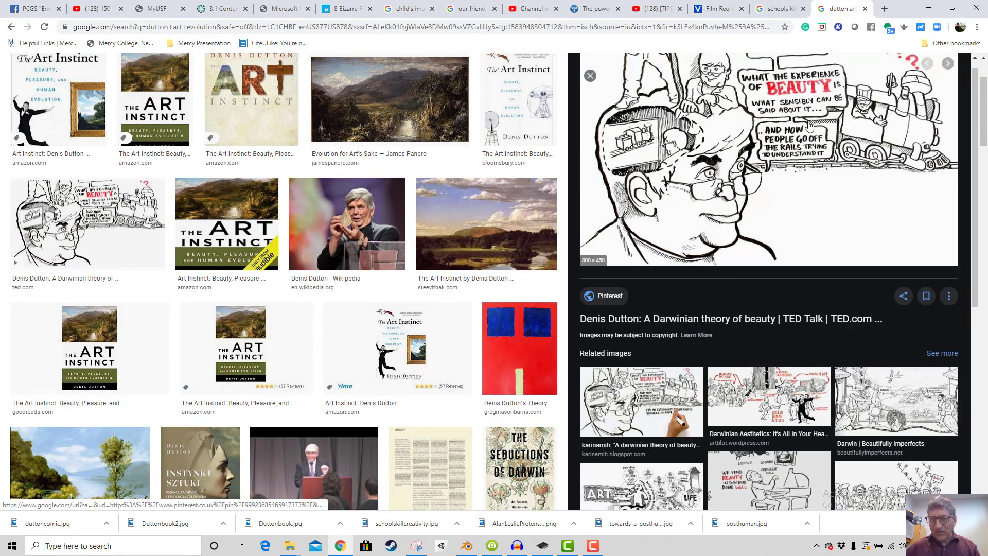
{"action": "left_click", "coordinate": [769, 394]}
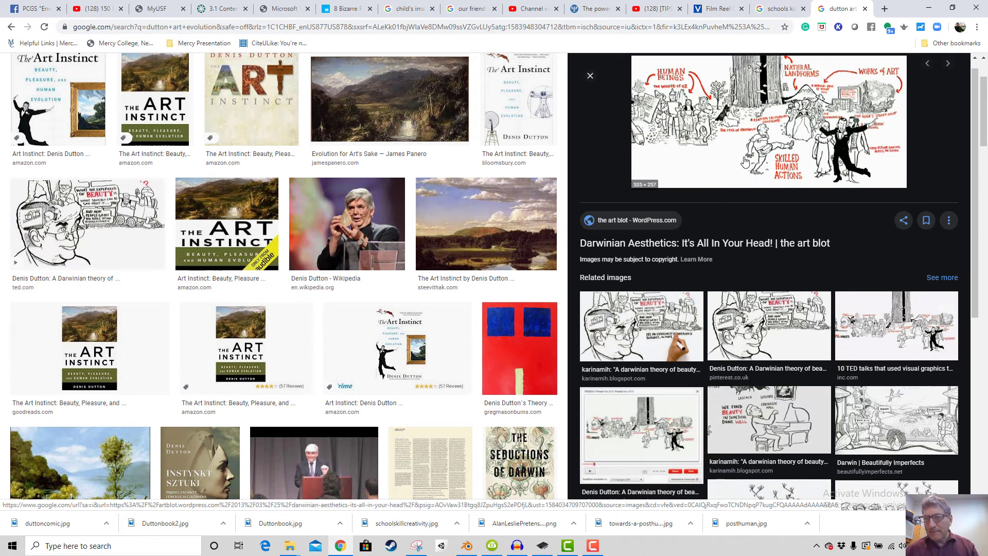
{"action": "left_click", "coordinate": [751, 140]}
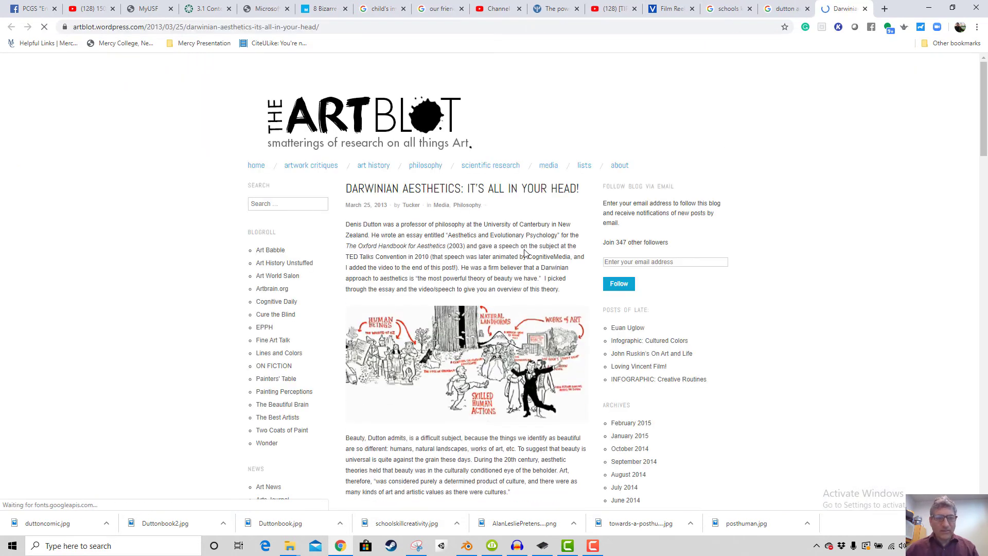
Open the article's comic illustration at full size and save it as beautiful-things1.png in the ENVISION91011 folder
{"action": "scroll", "coordinate": [486, 307], "scroll_direction": "down", "scroll_amount": 3}
{"action": "scroll", "coordinate": [486, 307], "scroll_direction": "up", "scroll_amount": 2}
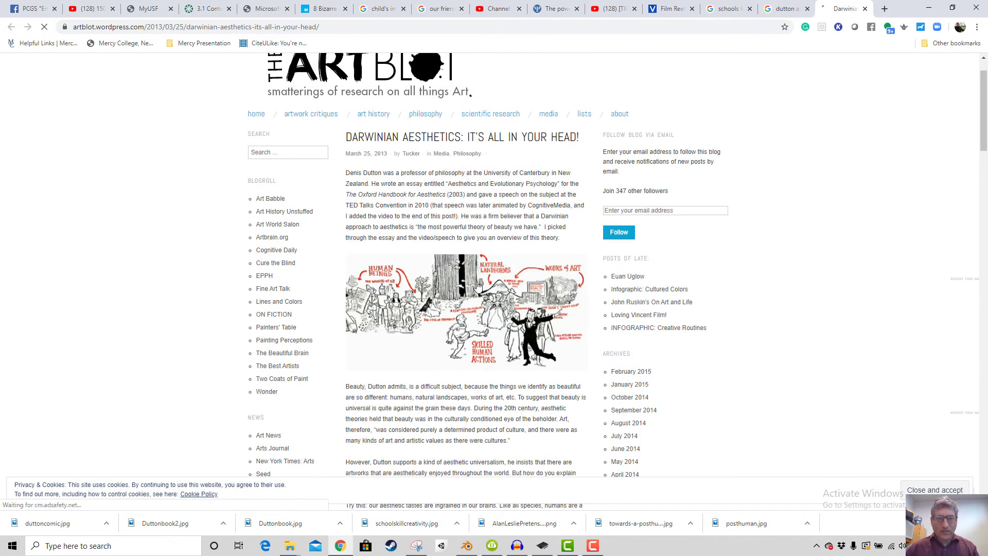
{"action": "scroll", "coordinate": [483, 292], "scroll_direction": "up", "scroll_amount": 1}
{"action": "scroll", "coordinate": [483, 291], "scroll_direction": "down", "scroll_amount": 2}
{"action": "left_click", "coordinate": [517, 284]}
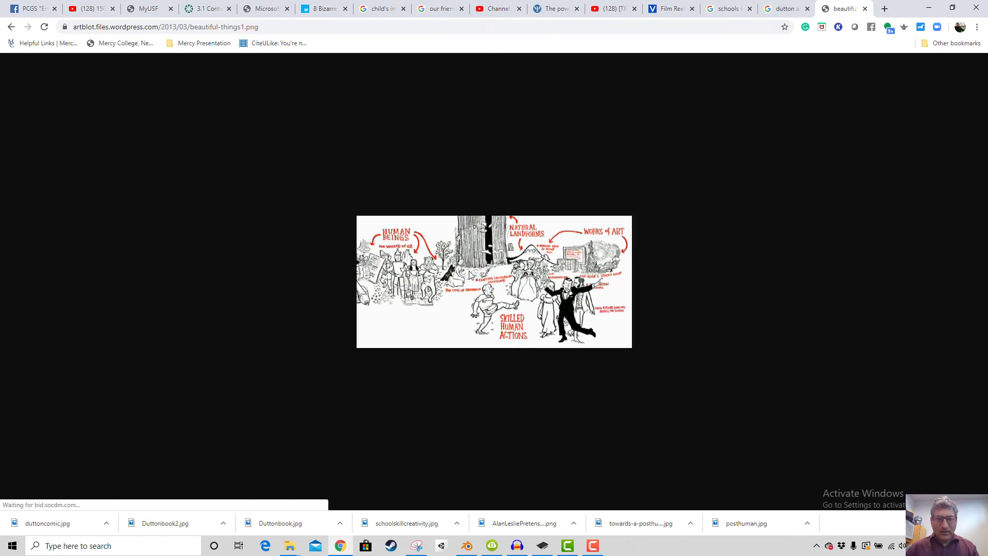
{"action": "right_click", "coordinate": [520, 290]}
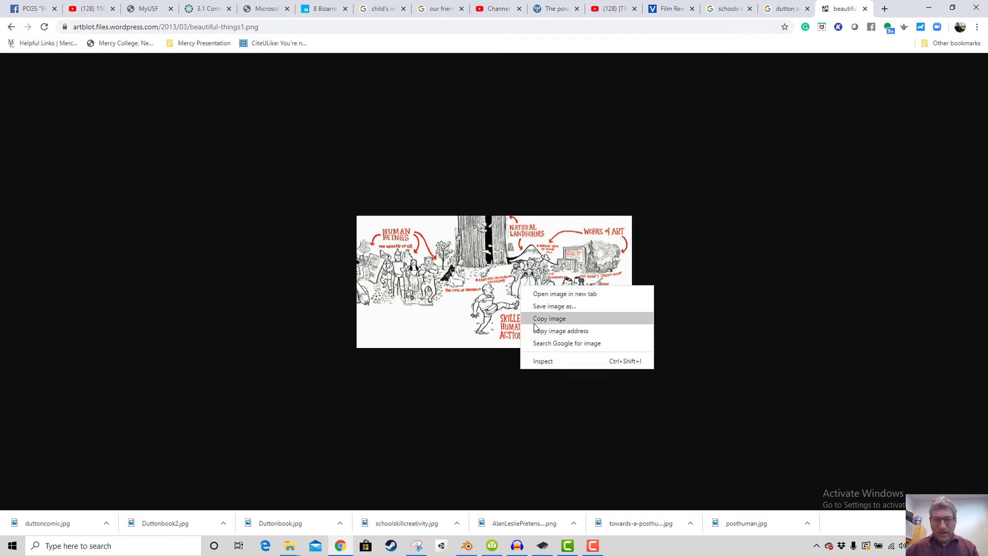
{"action": "left_click", "coordinate": [543, 307]}
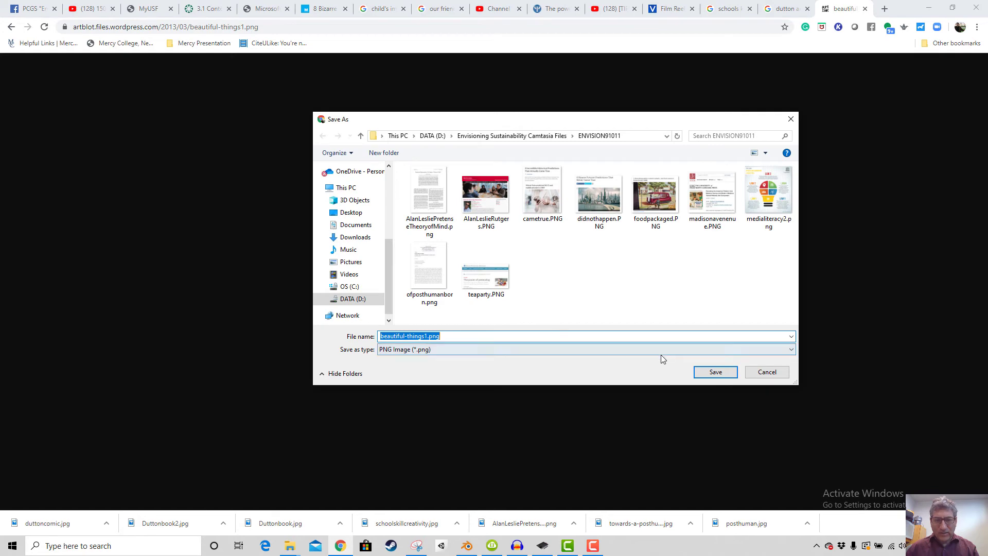
{"action": "left_click", "coordinate": [711, 370]}
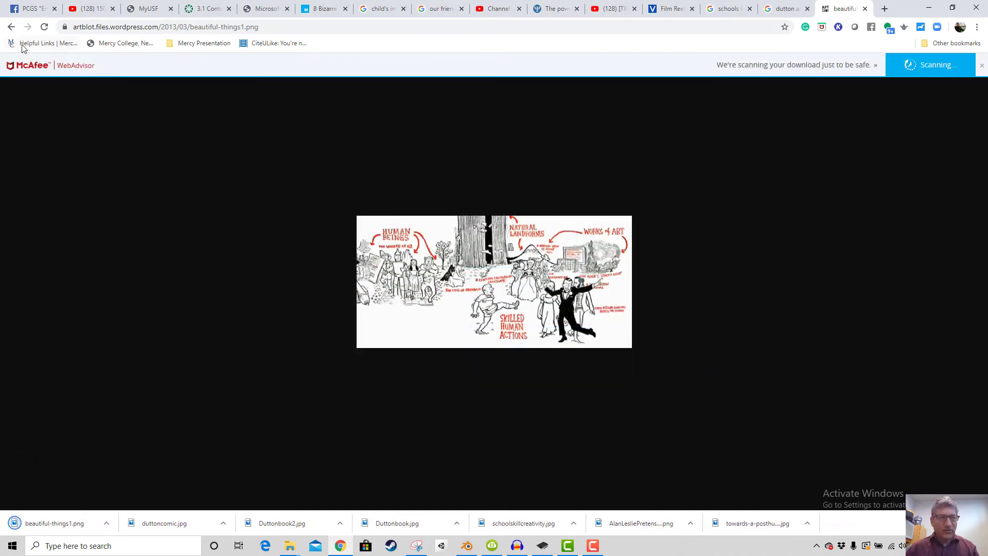
Return to the Dutton image results, open the related Paleolithic human evolution drawing, and save it as Progress-Dutton.jpg
{"action": "left_click", "coordinate": [780, 10]}
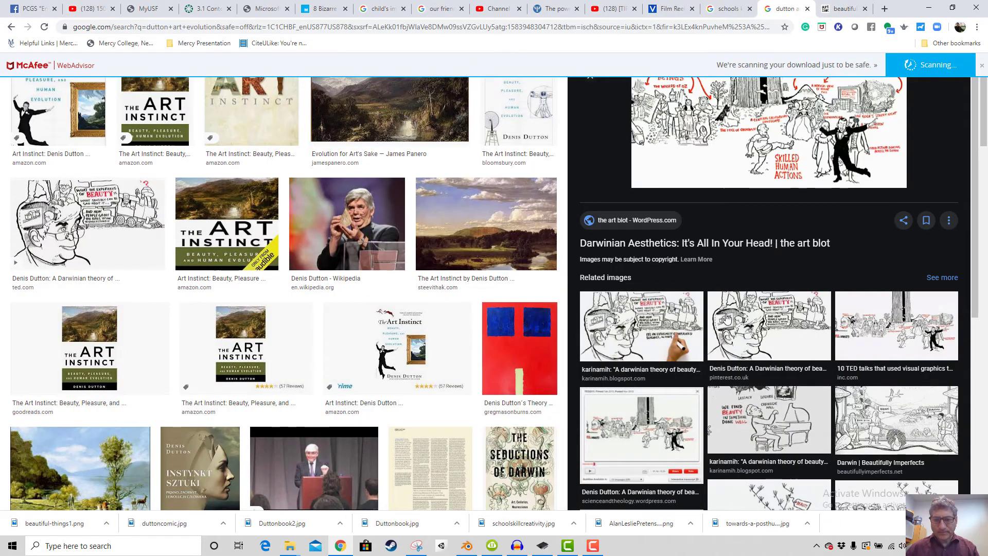
{"action": "scroll", "coordinate": [713, 340], "scroll_direction": "down", "scroll_amount": 3}
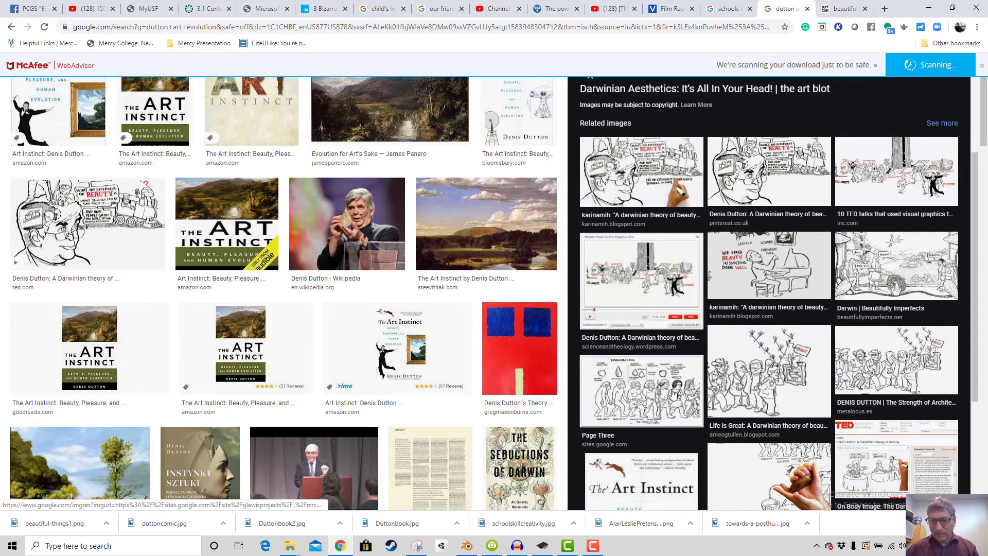
{"action": "left_click", "coordinate": [687, 394]}
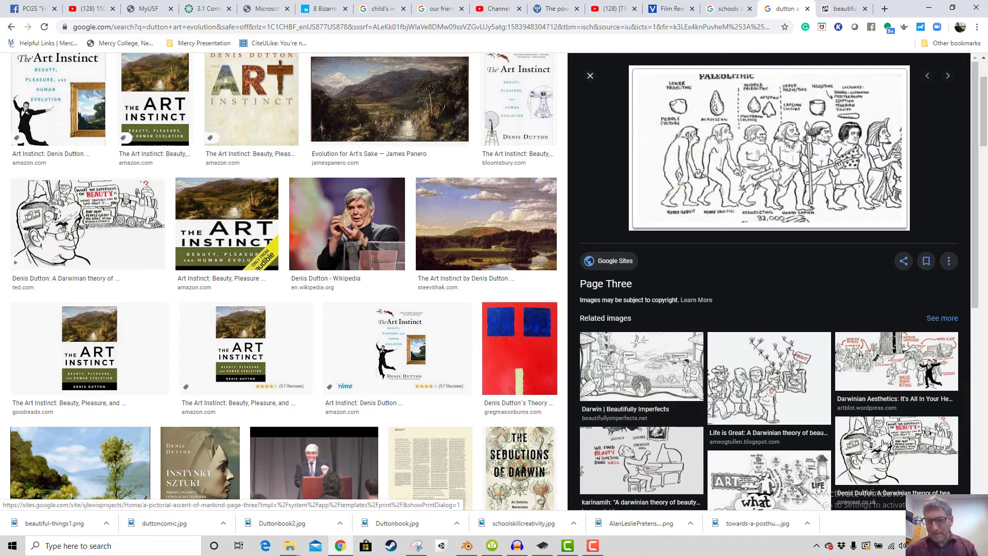
{"action": "right_click", "coordinate": [722, 149]}
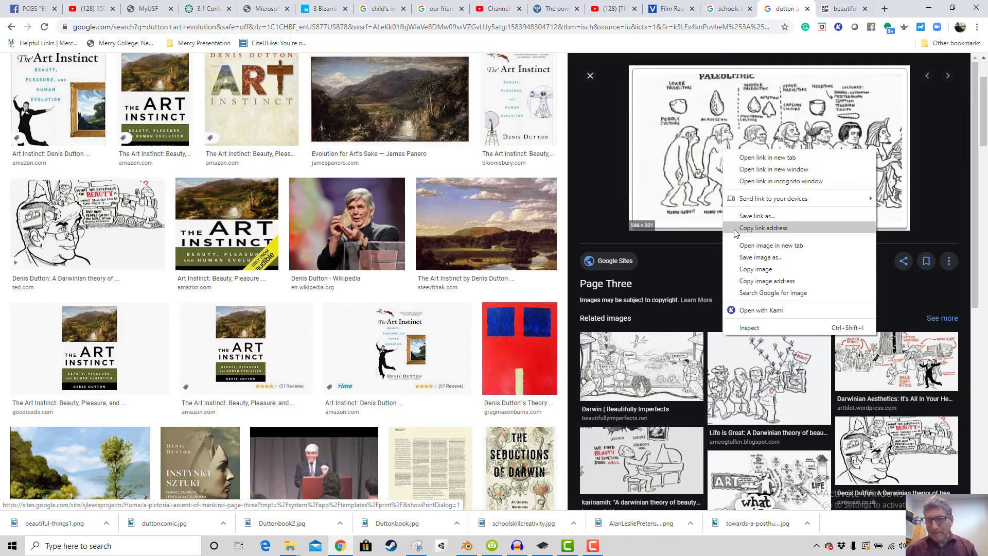
{"action": "left_click", "coordinate": [751, 258]}
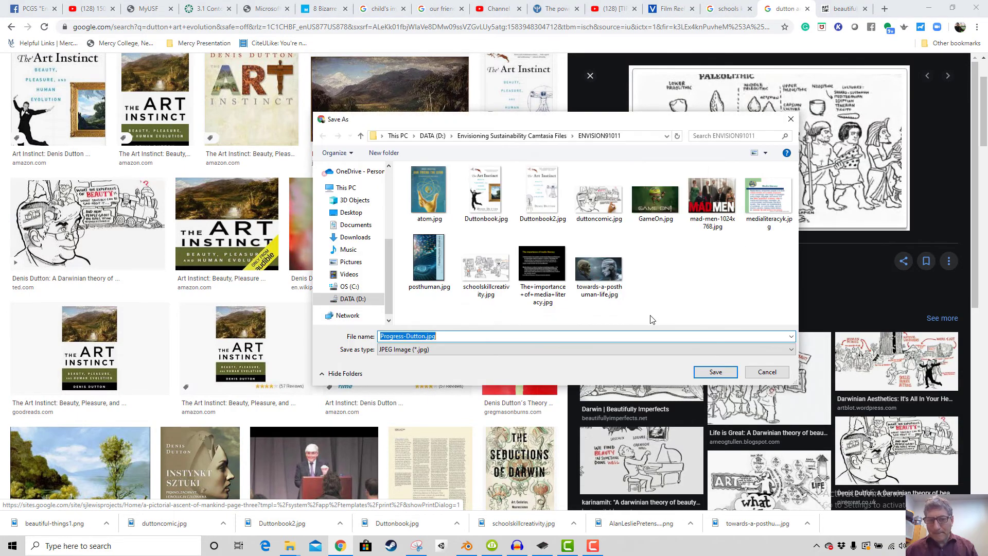
{"action": "left_click", "coordinate": [716, 372]}
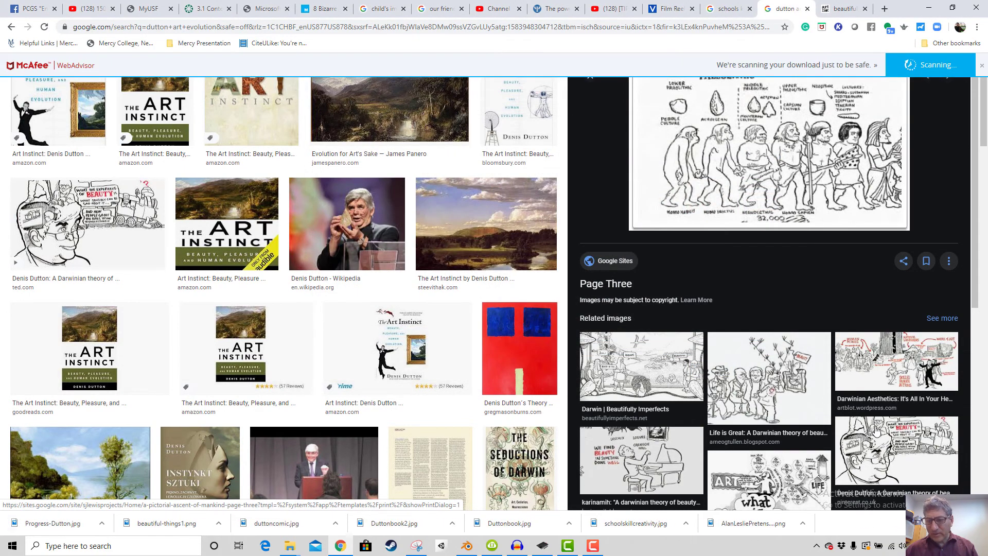
Save the related "What the experience of beauty is" head-and-train drawing as duttoncomic2 in the ENVISION91011 folder
{"action": "right_click", "coordinate": [738, 167]}
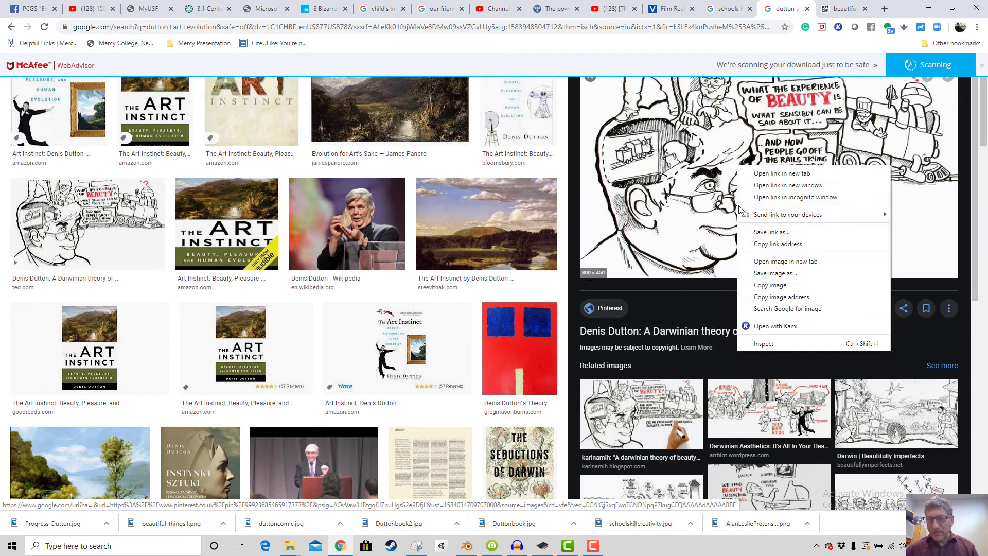
{"action": "left_click", "coordinate": [767, 277]}
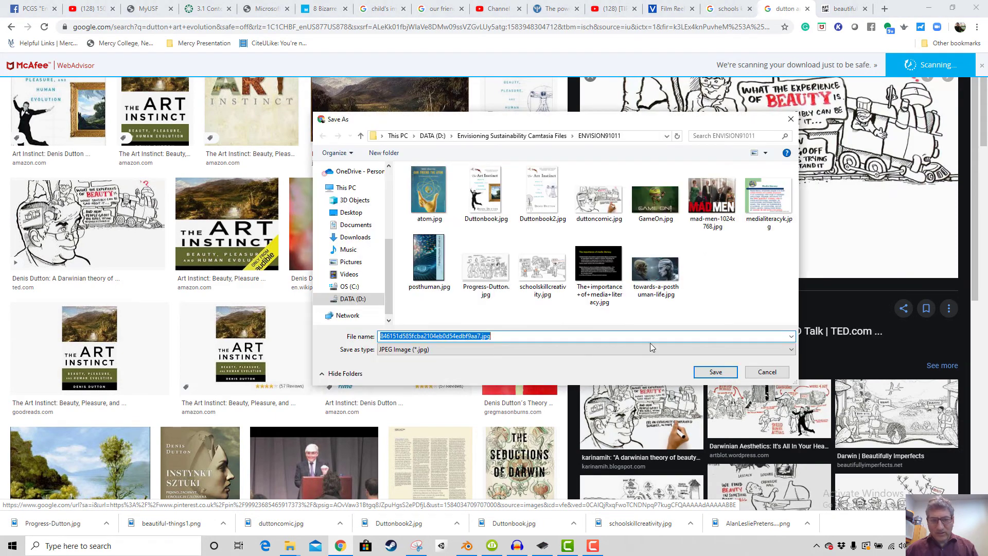
{"action": "type", "text": "dutton"}
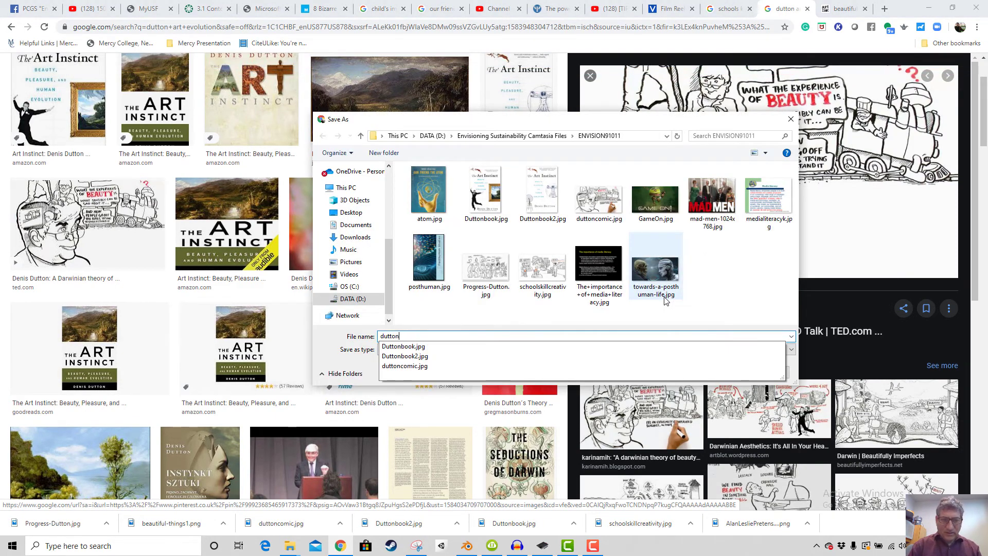
{"action": "type", "text": "comic2"}
{"action": "key", "text": "Return"}
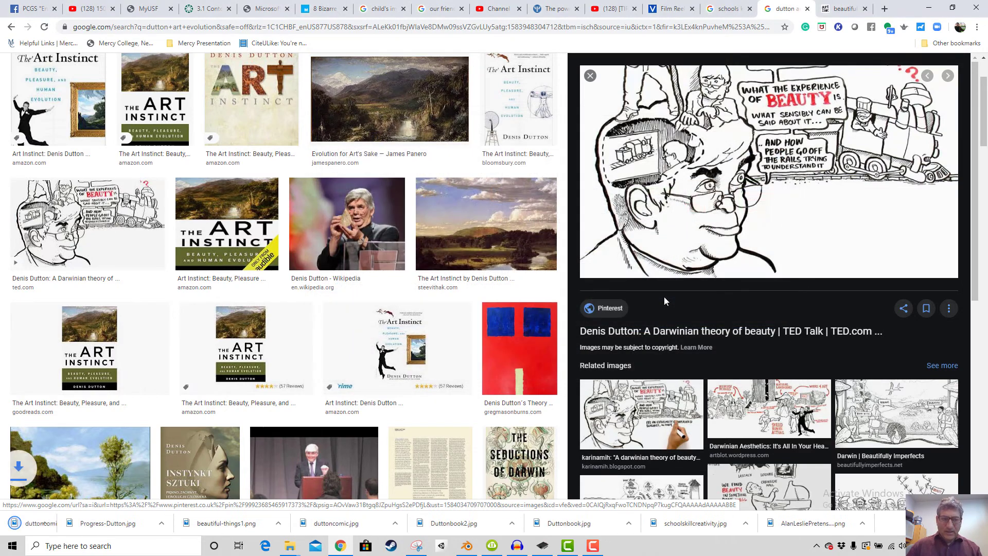
Switch to Blender, refresh the file list, and add duttoncomic2.jpg to channel 7 of the sequencer at the playhead
{"action": "left_click", "coordinate": [467, 545]}
{"action": "left_click", "coordinate": [49, 53]}
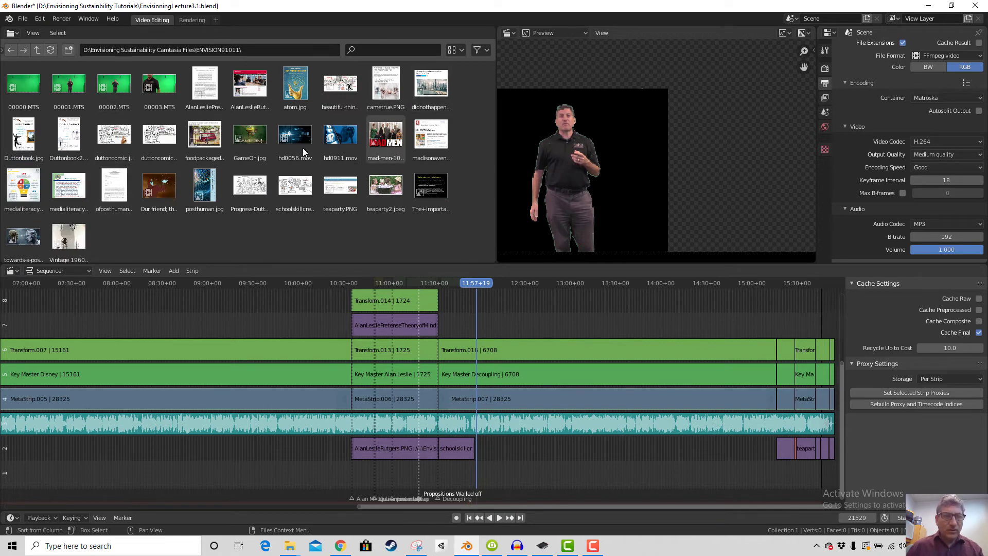
{"action": "left_click", "coordinate": [165, 139]}
{"action": "left_click_drag", "start_coordinate": [161, 138], "coordinate": [490, 329]}
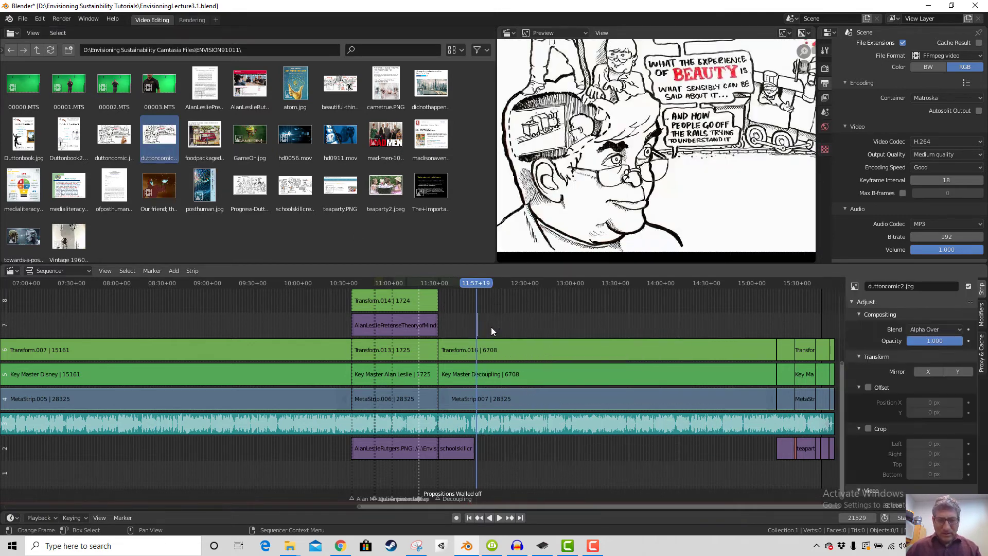
Extend the duttoncomic2 strip to about 1597 frames and move it to channel 2 directly after the schoolskillcreativity image
{"action": "scroll", "coordinate": [912, 446], "scroll_direction": "down", "scroll_amount": 6}
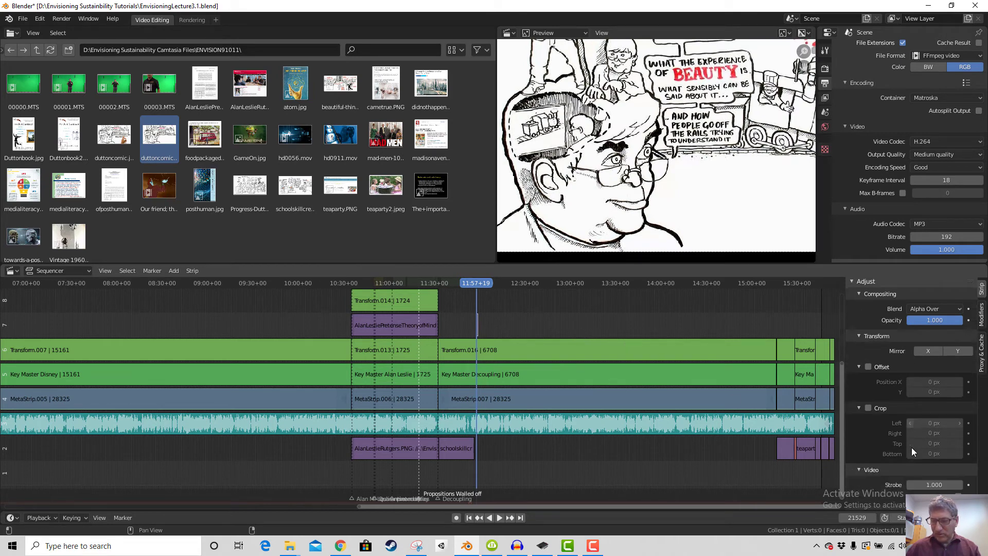
{"action": "scroll", "coordinate": [916, 451], "scroll_direction": "down", "scroll_amount": 4}
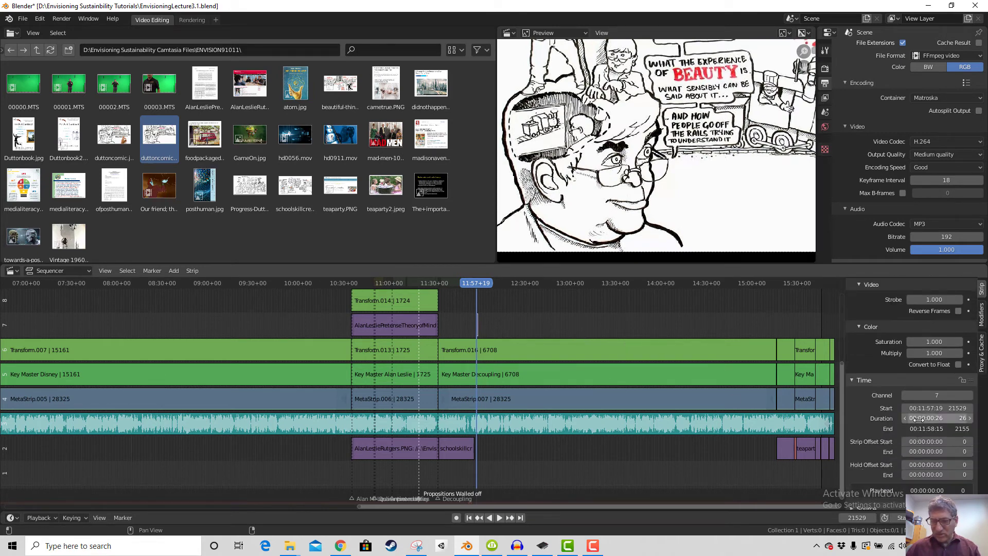
{"action": "left_click_drag", "start_coordinate": [935, 418], "coordinate": [965, 418]}
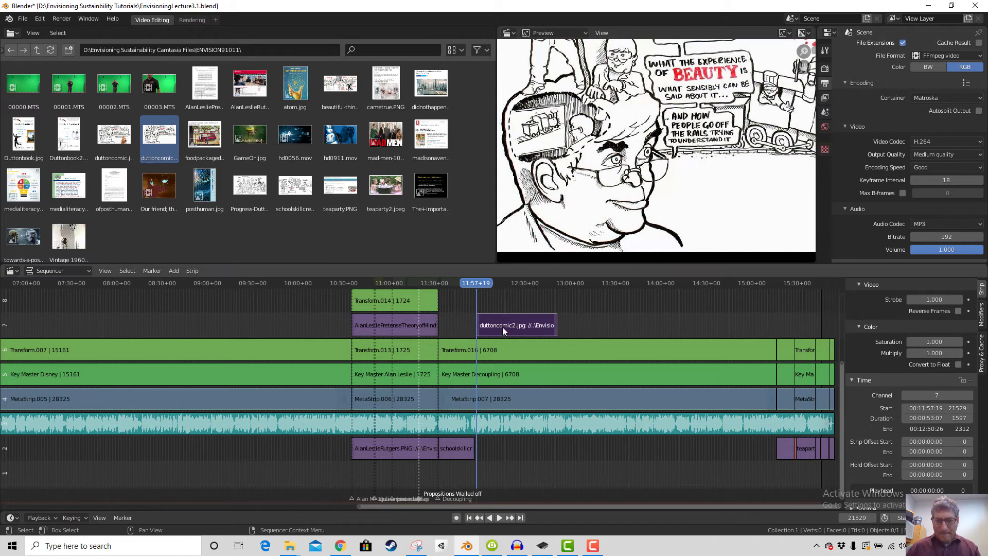
{"action": "left_click_drag", "start_coordinate": [502, 328], "coordinate": [501, 434]}
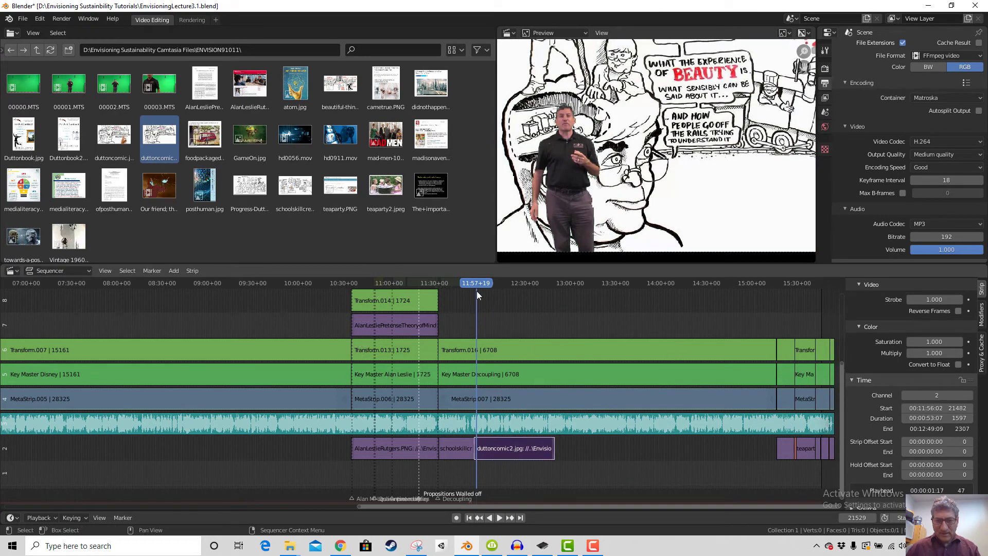
Play and replay the speaker over the duttoncomic2 image, stopping at 12:17+01 where the next topic needs a marker
{"action": "key", "text": "space"}
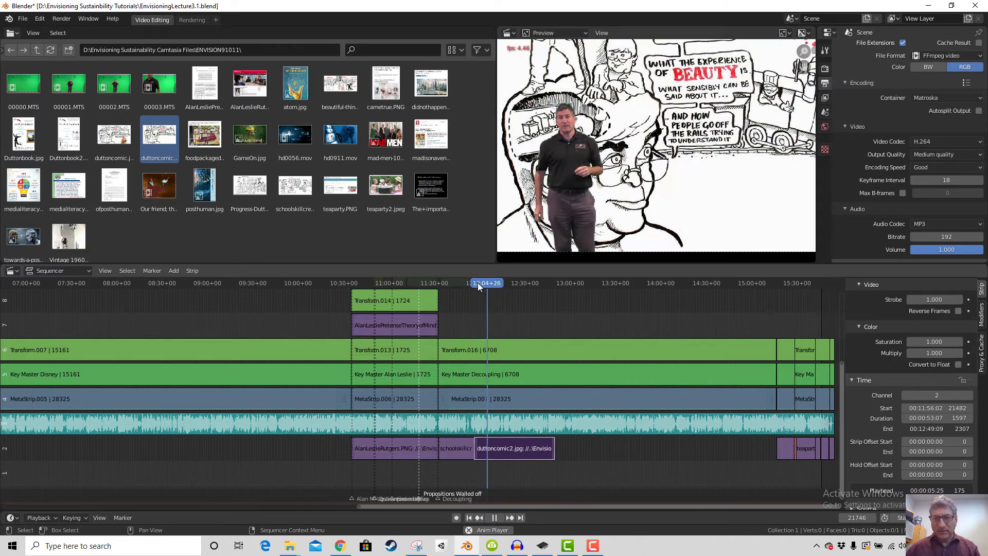
{"action": "key", "text": "space"}
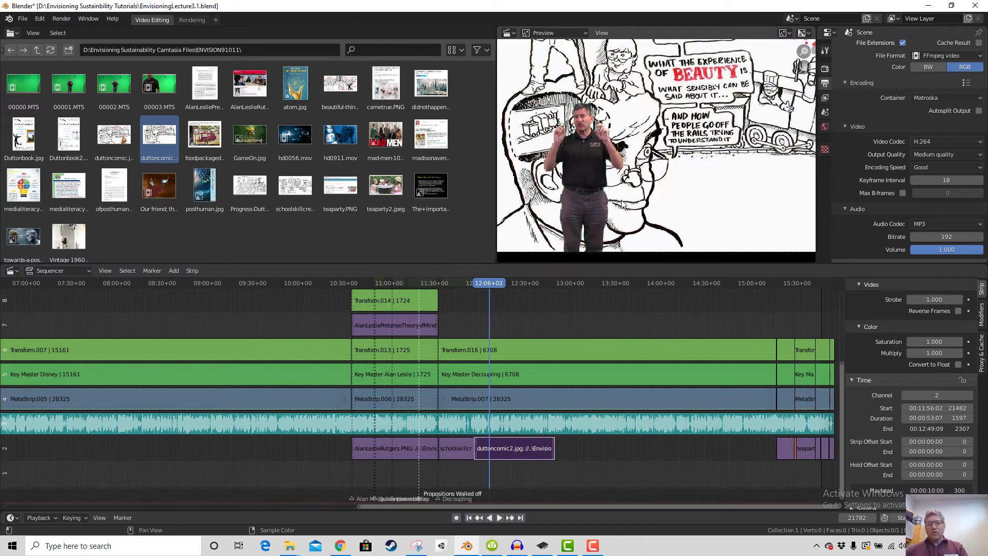
{"action": "key", "text": "space"}
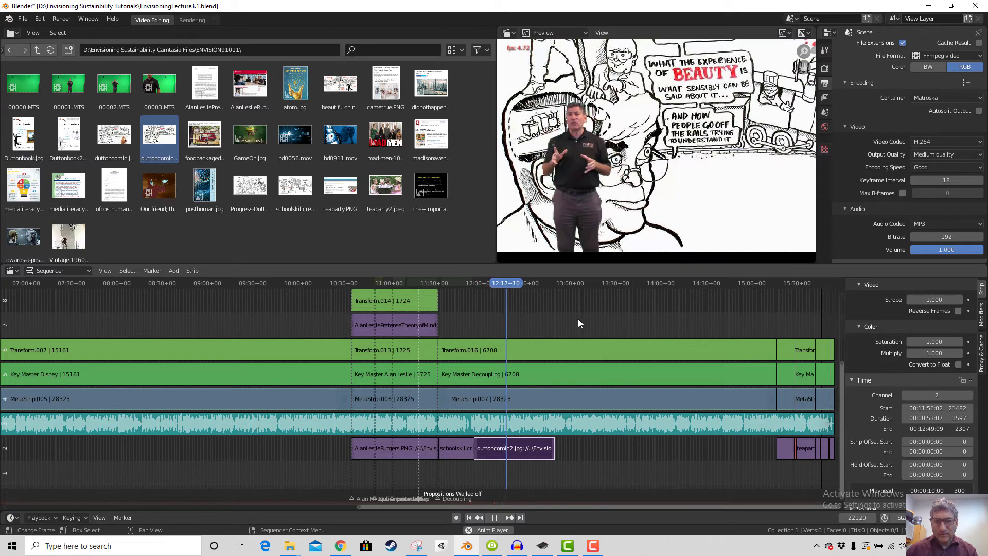
{"action": "key", "text": "space"}
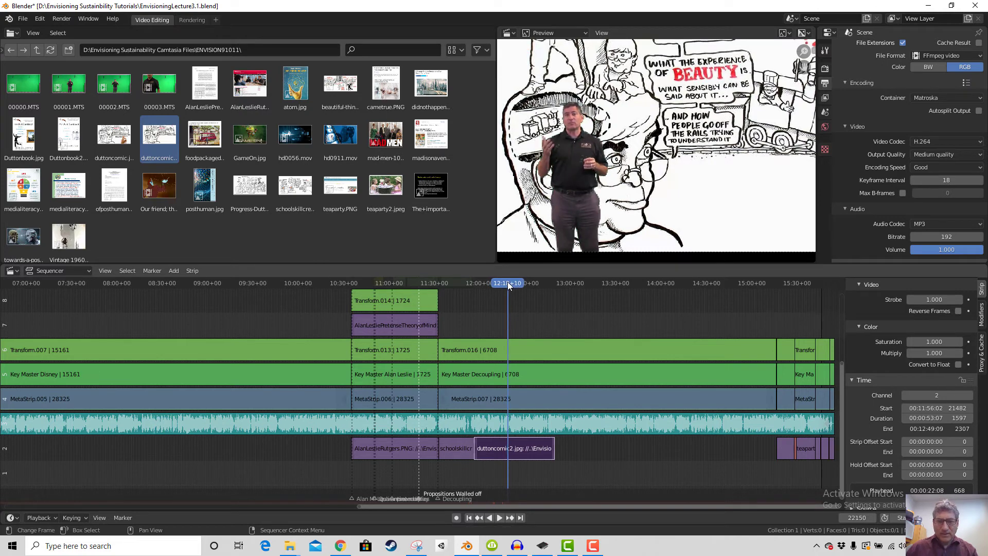
{"action": "left_click_drag", "start_coordinate": [507, 284], "coordinate": [491, 283]}
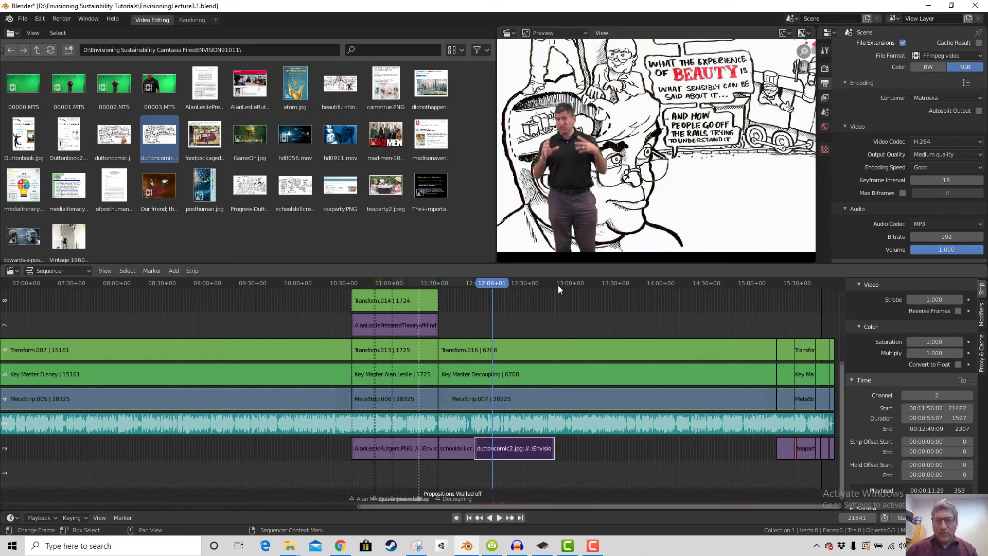
{"action": "key", "text": "space"}
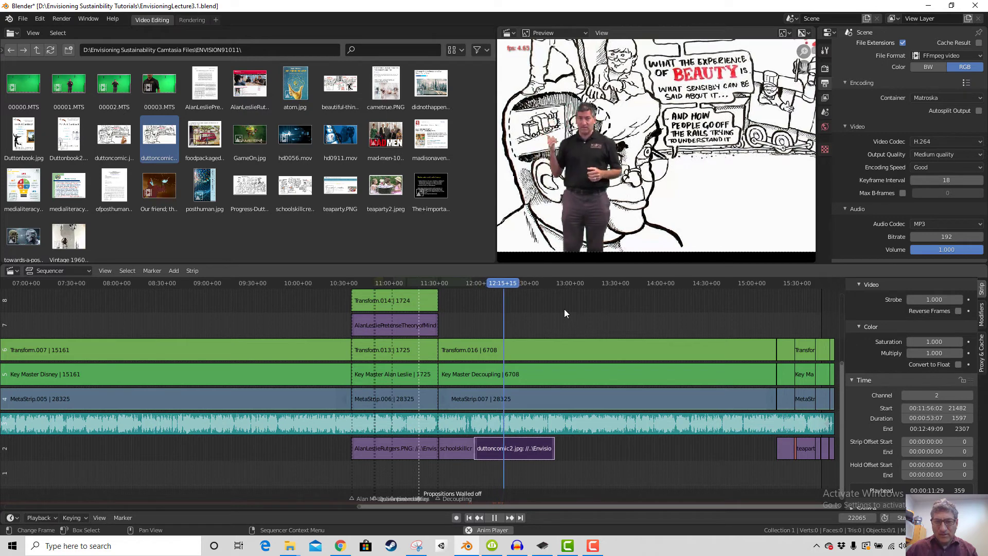
{"action": "key", "text": "space"}
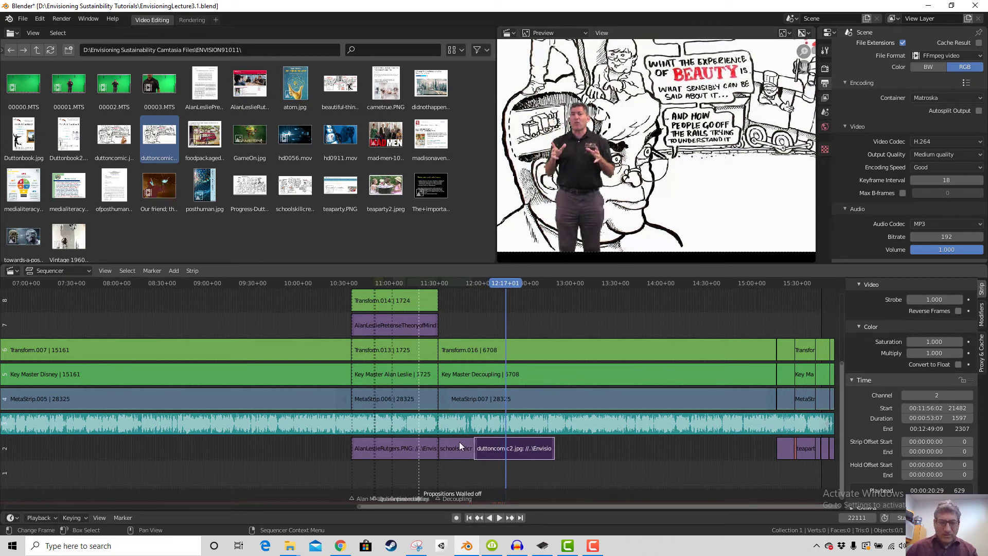
Add a timeline marker at the current frame and rename it "Pleistocene Gradgrines"
{"action": "key", "text": "m"}
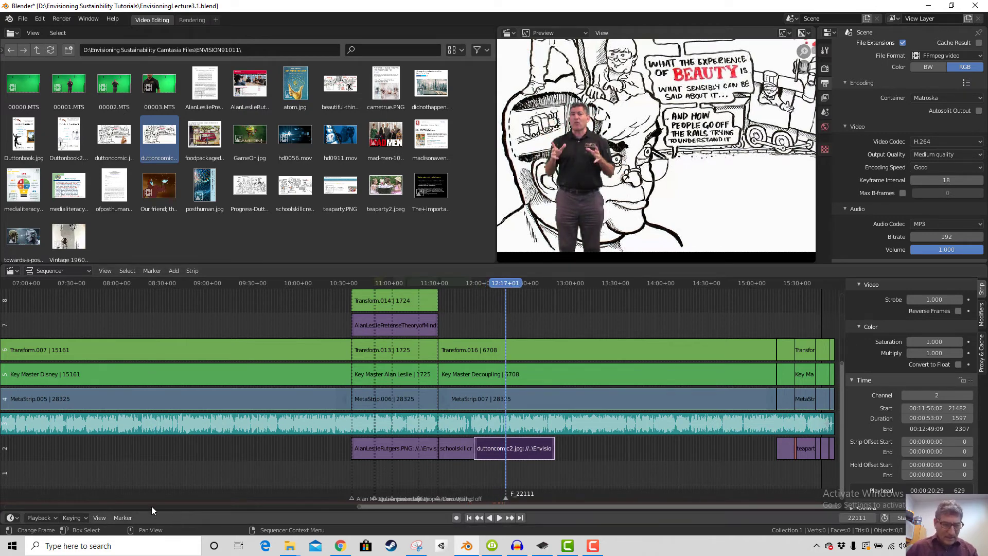
{"action": "left_click", "coordinate": [121, 517]}
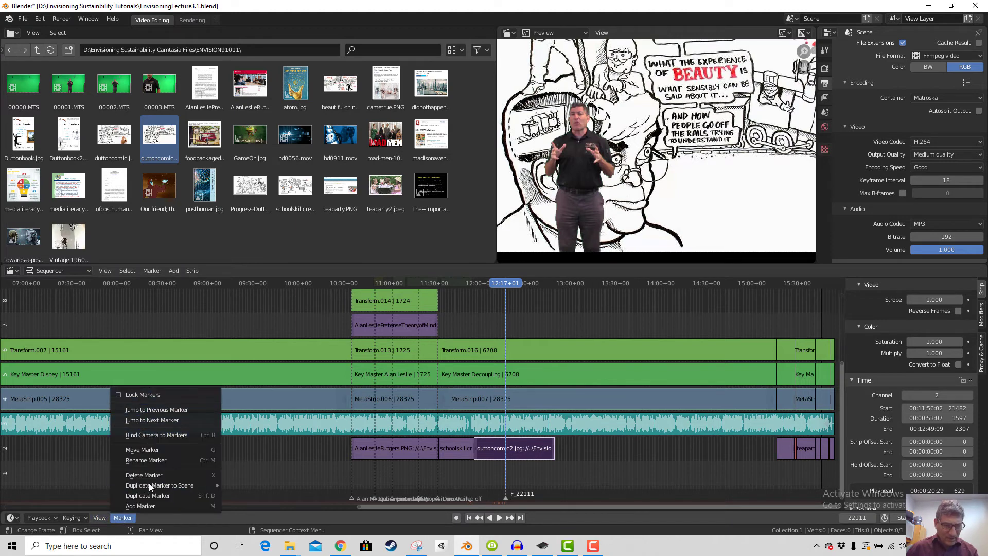
{"action": "left_click", "coordinate": [146, 459]}
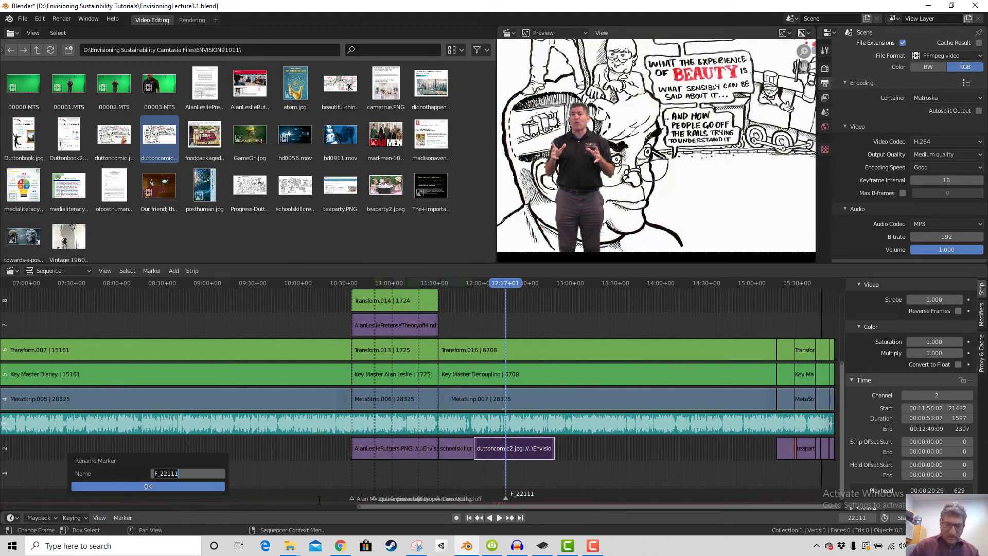
{"action": "type", "text": "Pleistocene Grad"}
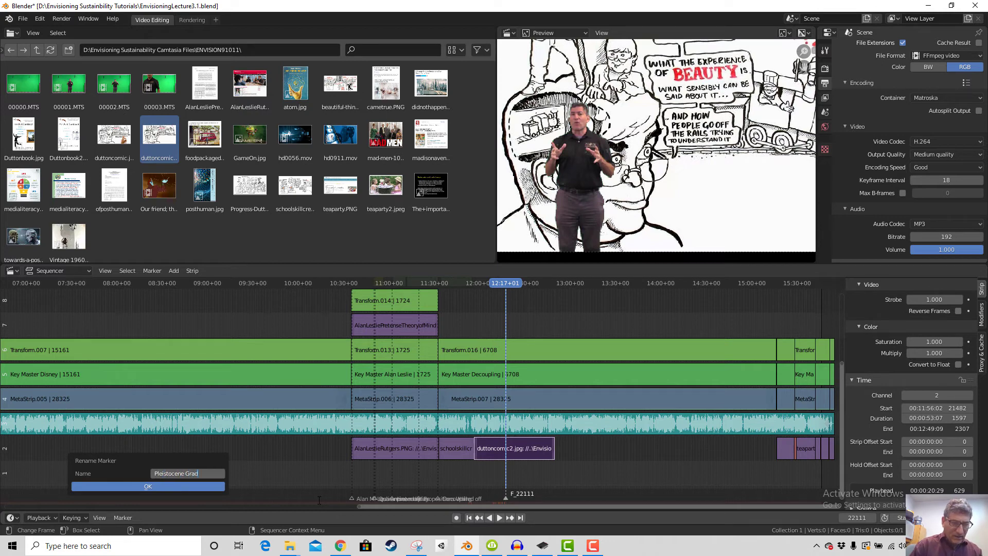
{"action": "type", "text": "grines"}
{"action": "key", "text": "Return"}
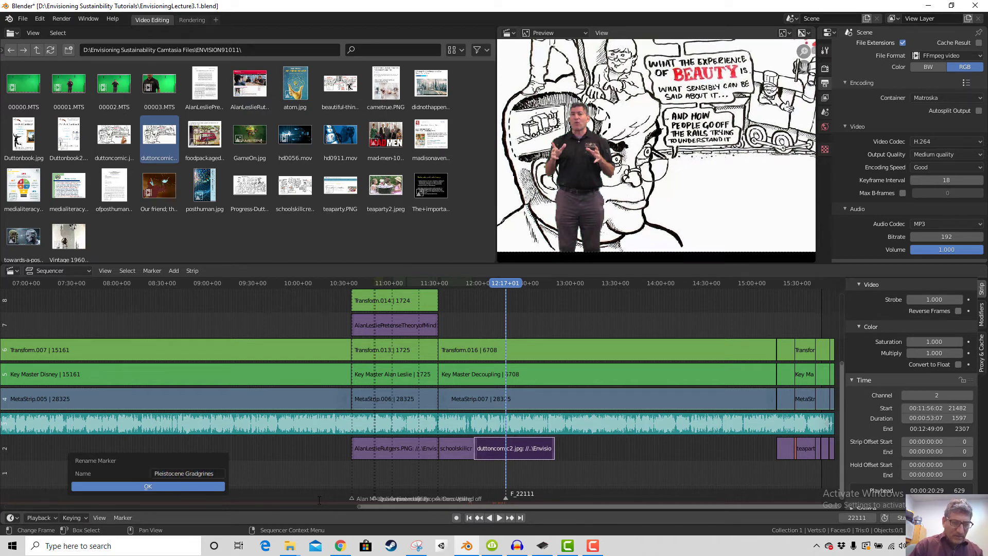
{"action": "left_click", "coordinate": [155, 486]}
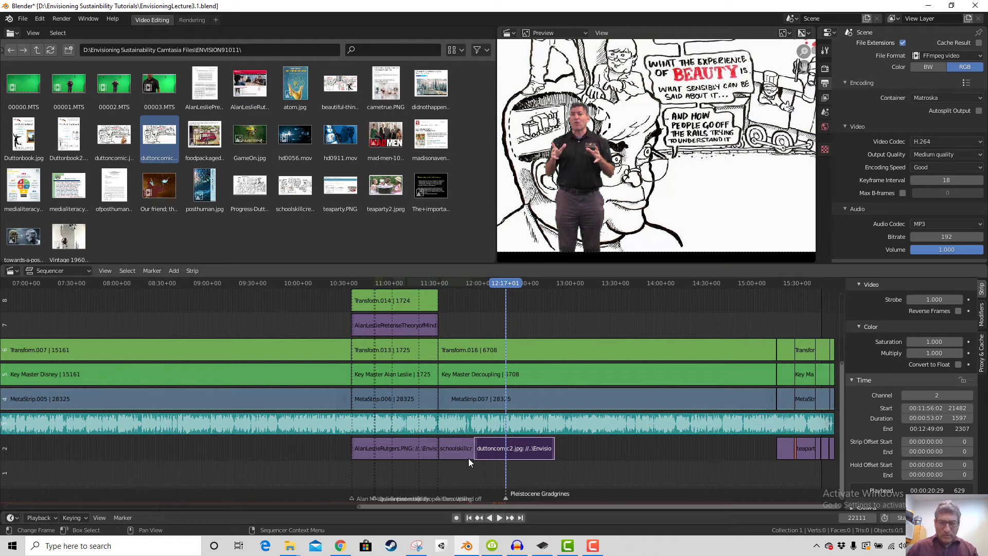
{"action": "scroll", "coordinate": [905, 329], "scroll_direction": "up", "scroll_amount": 8}
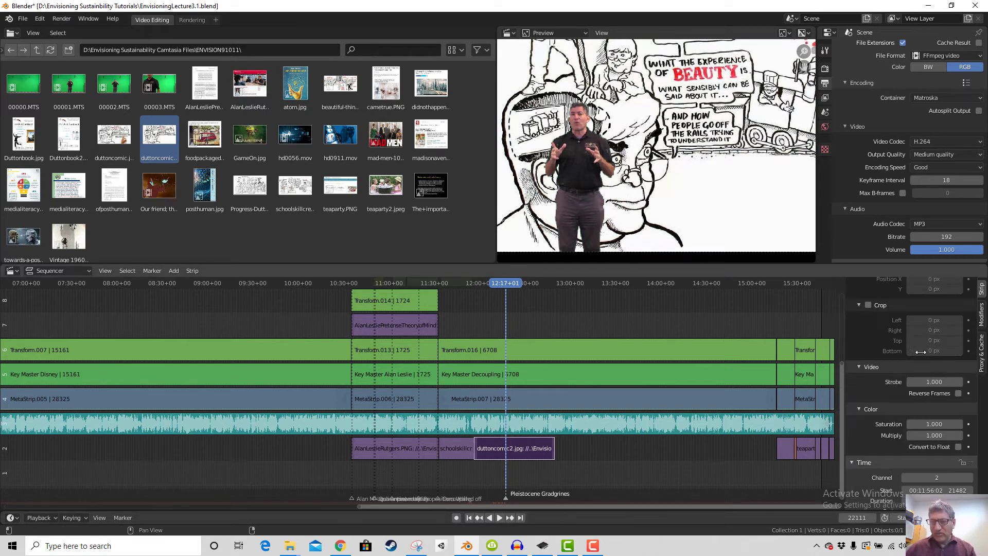
Add a text strip at the playhead, name it "Gradgrinds", and set its text to "Pleistocene Gradgrinds" in quotation marks
{"action": "scroll", "coordinate": [918, 354], "scroll_direction": "up", "scroll_amount": 2}
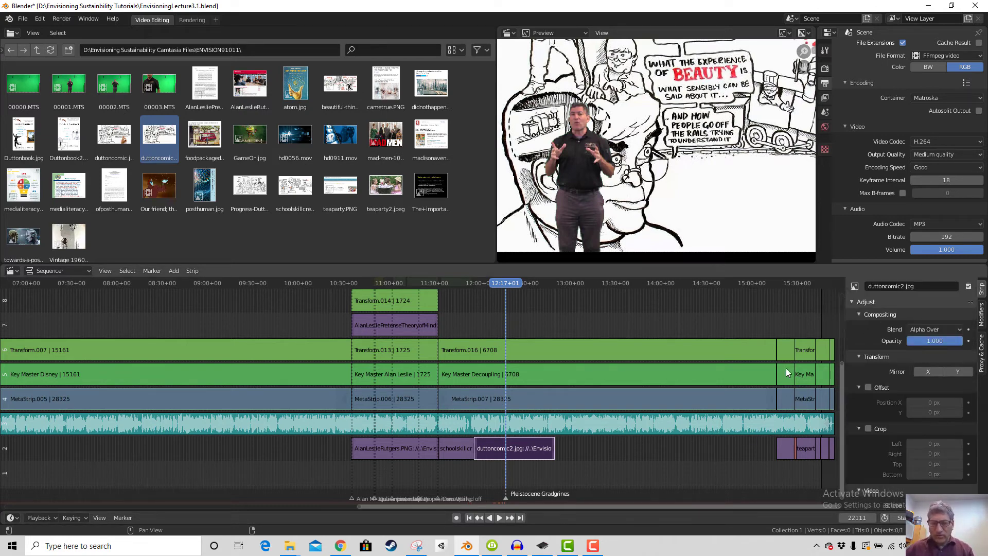
{"action": "left_click", "coordinate": [173, 271]}
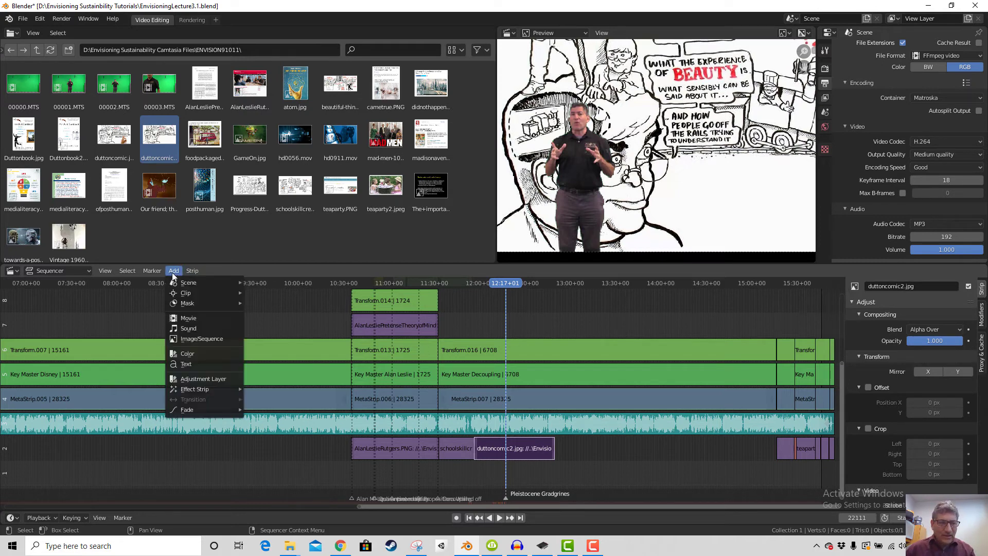
{"action": "left_click", "coordinate": [196, 366]}
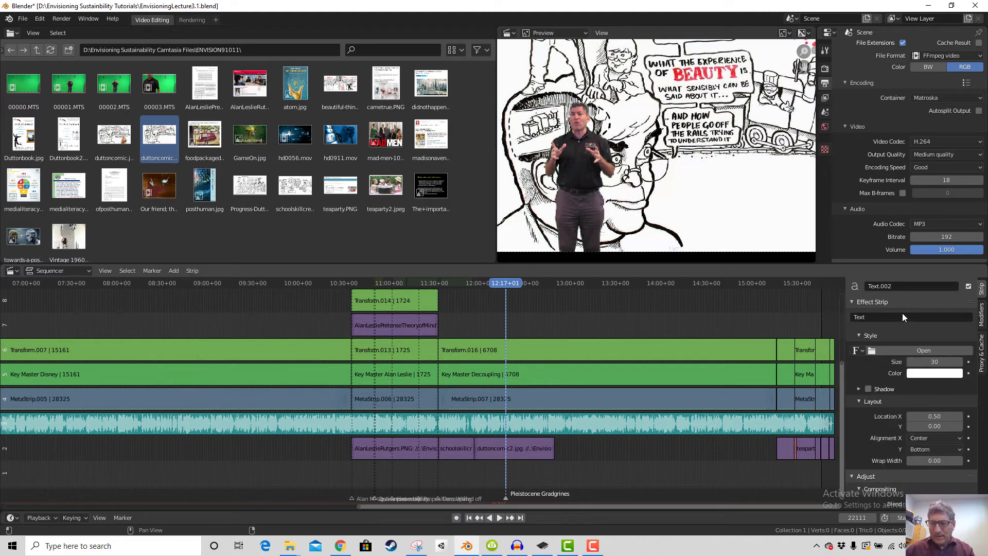
{"action": "type", "text": "Gradgrinds"}
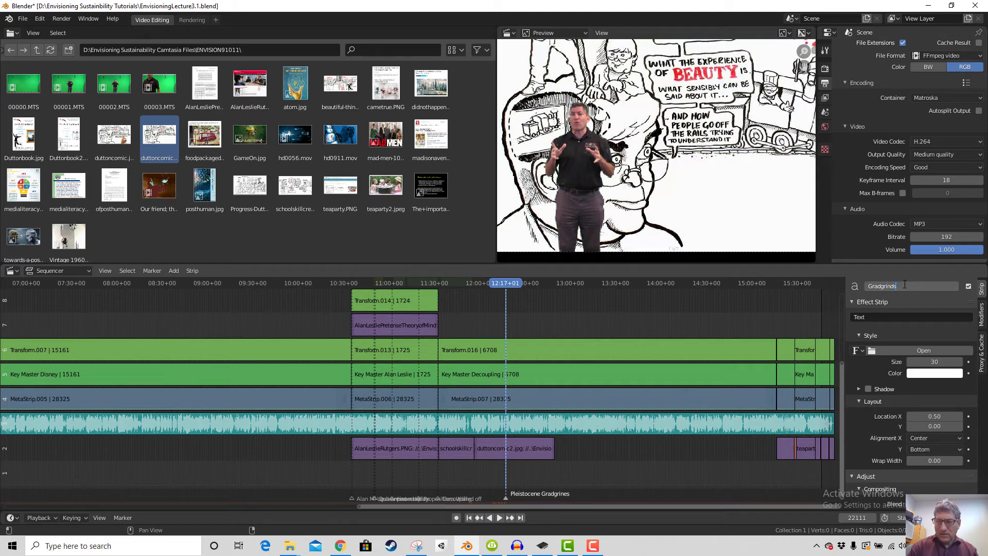
{"action": "key", "text": "Return"}
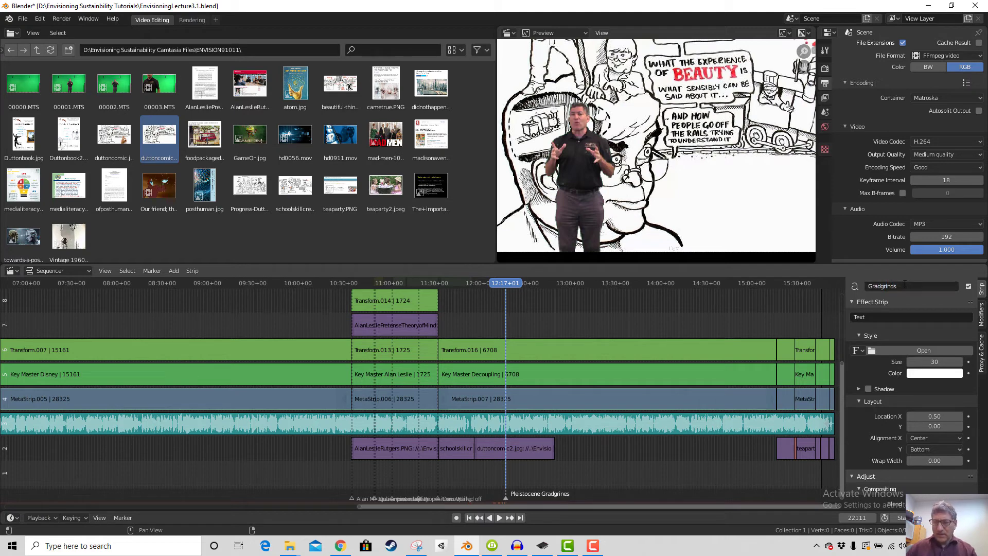
{"action": "left_click", "coordinate": [883, 317]}
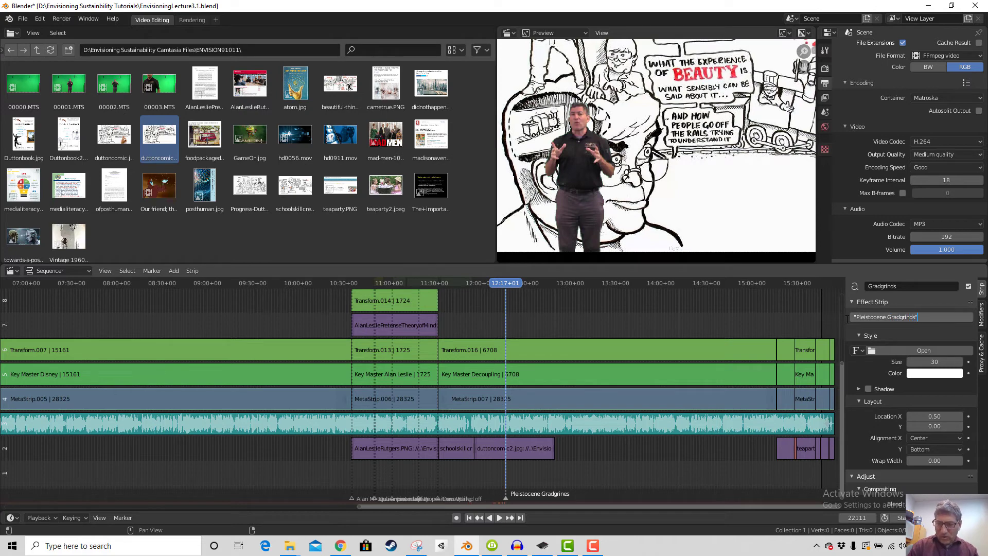
Color the caption blue with hue about 0.666 and saturation about 0.926, and enable its shadow
{"action": "left_click", "coordinate": [929, 374]}
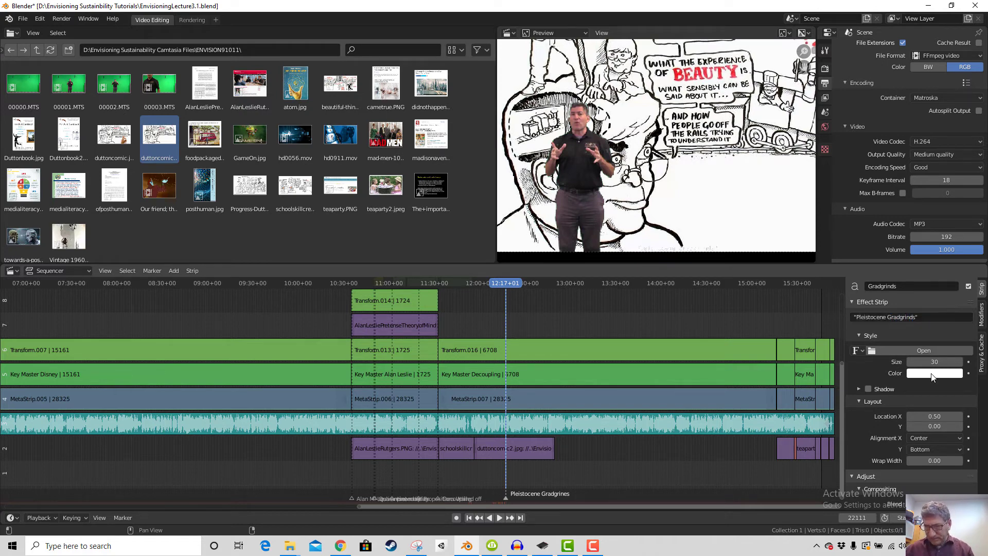
{"action": "left_click", "coordinate": [931, 374]}
{"action": "left_click", "coordinate": [940, 245]}
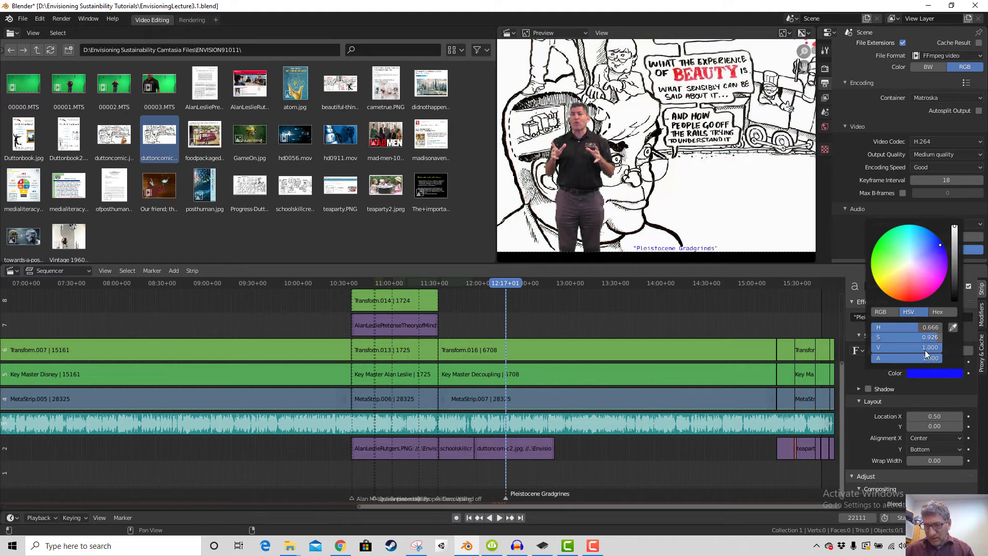
{"action": "left_click", "coordinate": [873, 391]}
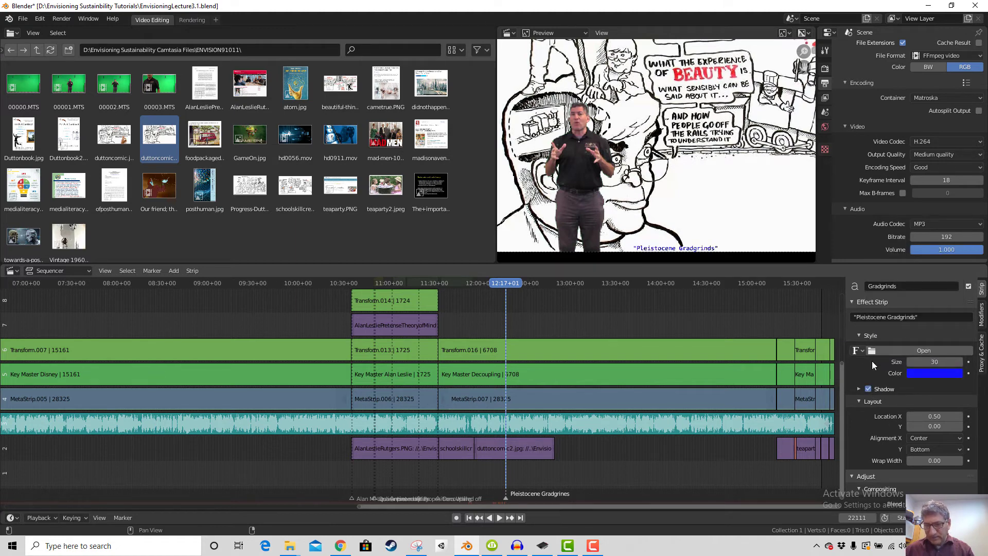
Enlarge the caption to size 57 and place it beside the speaker at location X 0.65, Y 0.35
{"action": "left_click_drag", "start_coordinate": [926, 415], "coordinate": [942, 425]}
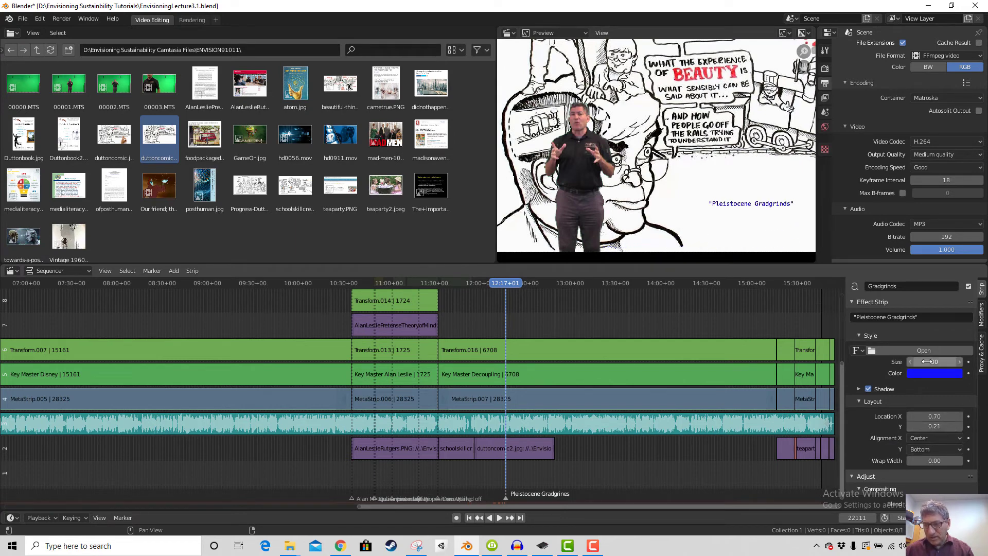
{"action": "mouse_move", "coordinate": [926, 362]}
{"action": "left_mouse_down"}
{"action": "mouse_move", "coordinate": [941, 362]}
{"action": "mouse_move", "coordinate": [912, 365]}
{"action": "left_mouse_up"}
{"action": "left_click_drag", "start_coordinate": [933, 416], "coordinate": [923, 417]}
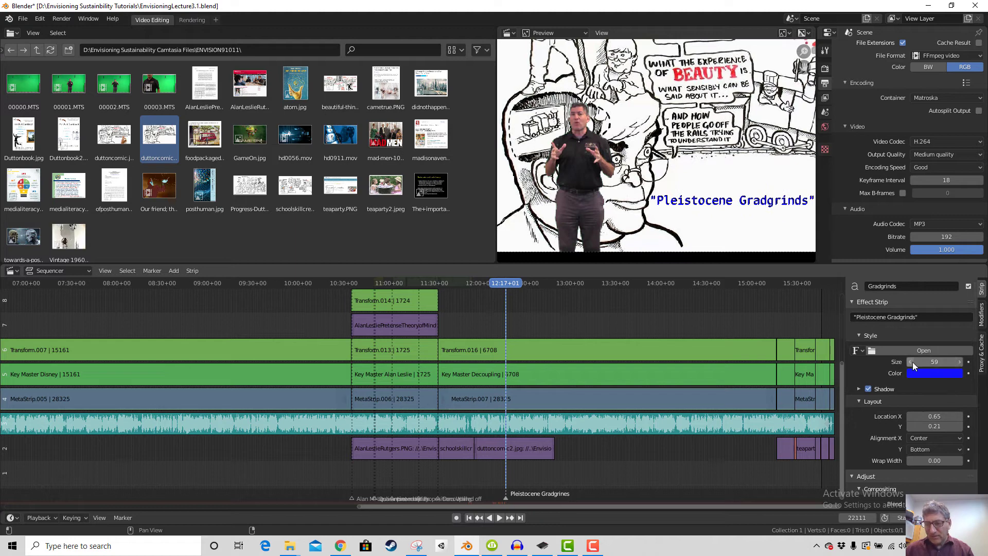
{"action": "left_click_drag", "start_coordinate": [912, 362], "coordinate": [906, 362]}
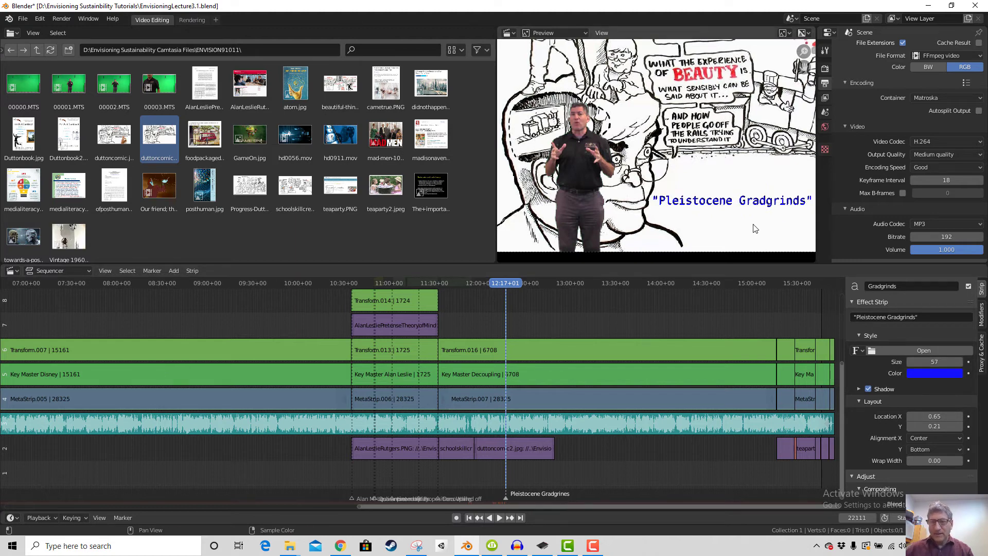
{"action": "left_click_drag", "start_coordinate": [913, 425], "coordinate": [943, 425]}
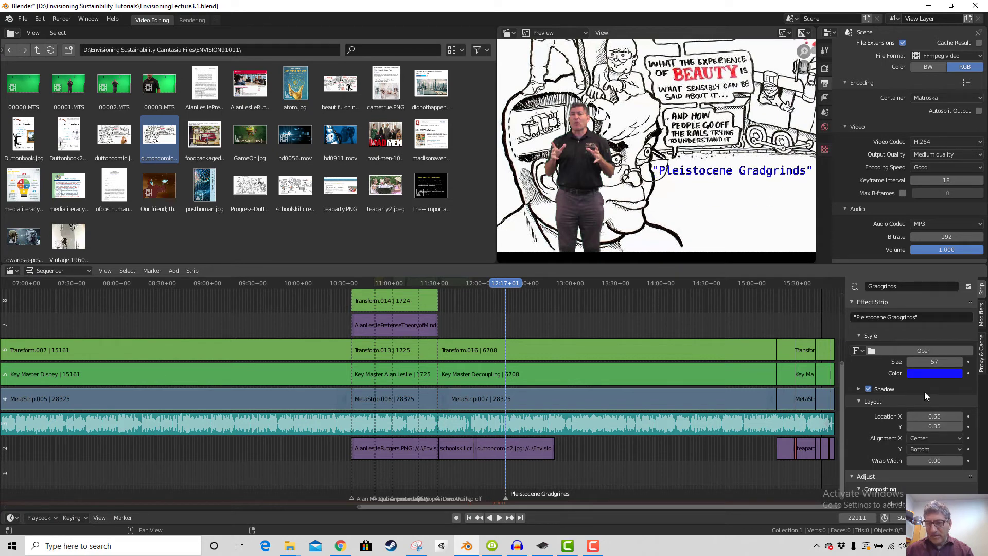
Fine-tune the caption to size 49 and location X 0.67 so it fits inside the frame
{"action": "left_click", "coordinate": [909, 361]}
{"action": "left_click", "coordinate": [908, 361]}
{"action": "left_click", "coordinate": [909, 362]}
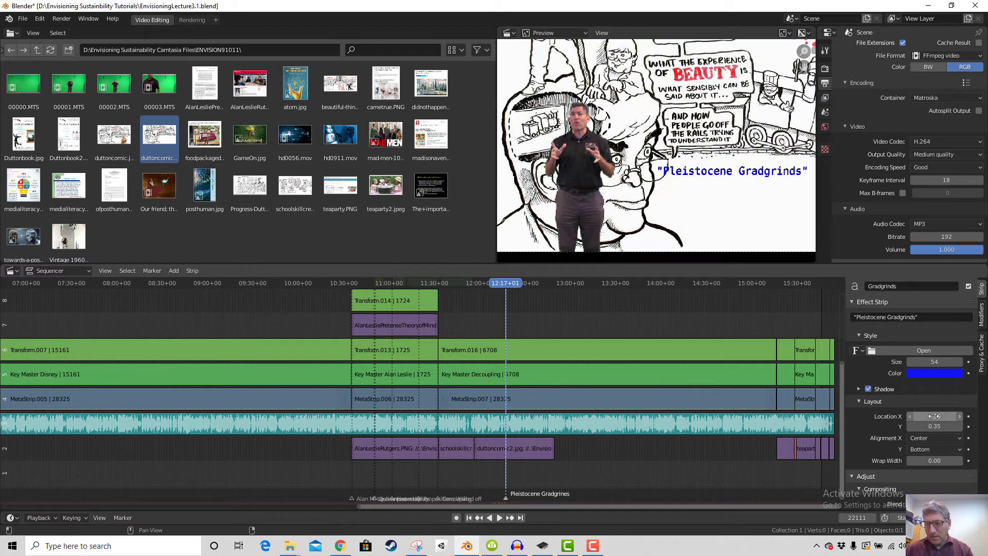
{"action": "left_click", "coordinate": [960, 417]}
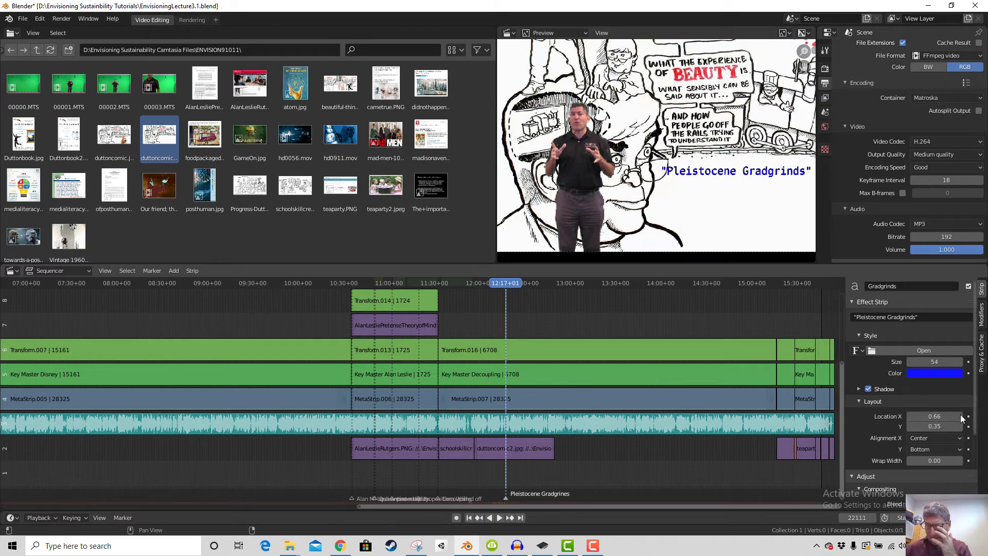
{"action": "left_click", "coordinate": [959, 416]}
{"action": "left_click", "coordinate": [960, 416]}
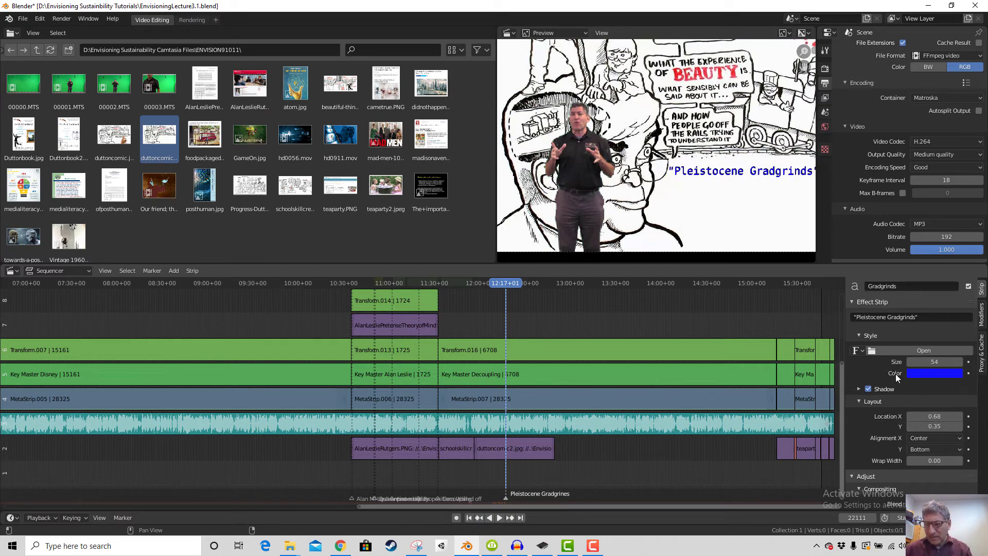
{"action": "left_click", "coordinate": [910, 362]}
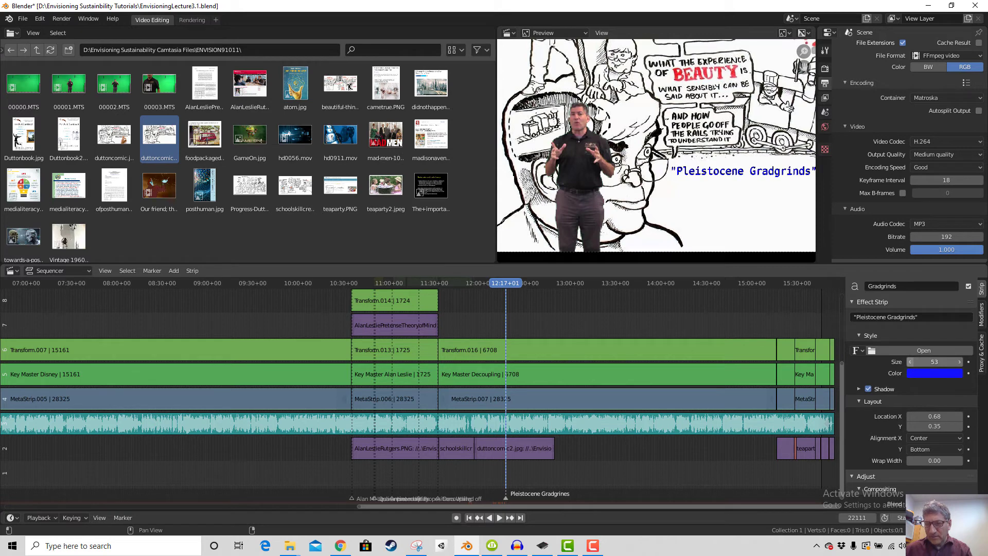
{"action": "left_click", "coordinate": [909, 361]}
{"action": "left_click", "coordinate": [908, 362]}
{"action": "left_click", "coordinate": [909, 362]}
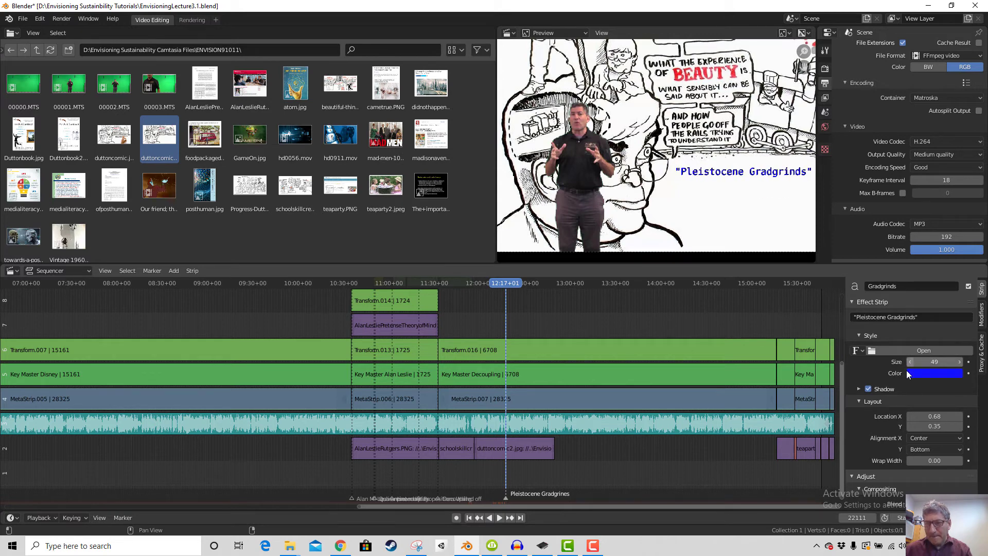
{"action": "left_click", "coordinate": [911, 415]}
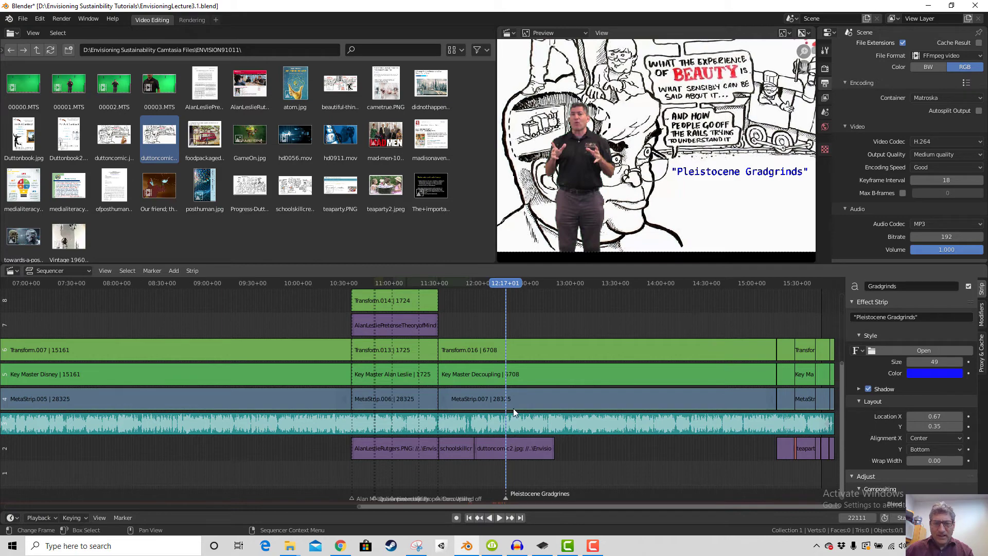
Locate the Gradgrinds text strip in channel 11 and extend its duration to 74 frames
{"action": "scroll", "coordinate": [608, 390], "scroll_direction": "down", "scroll_amount": 1}
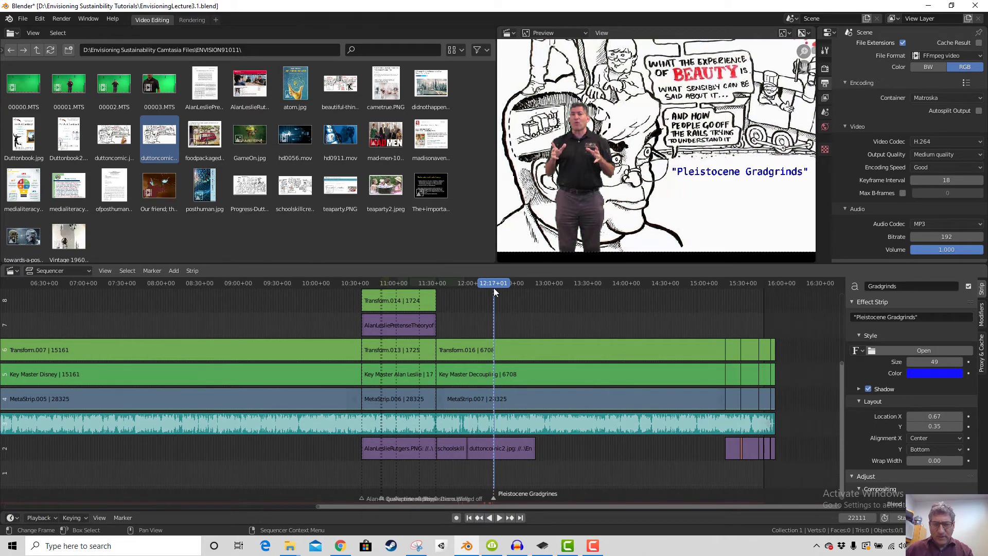
{"action": "scroll", "coordinate": [572, 329], "scroll_direction": "up", "scroll_amount": 5}
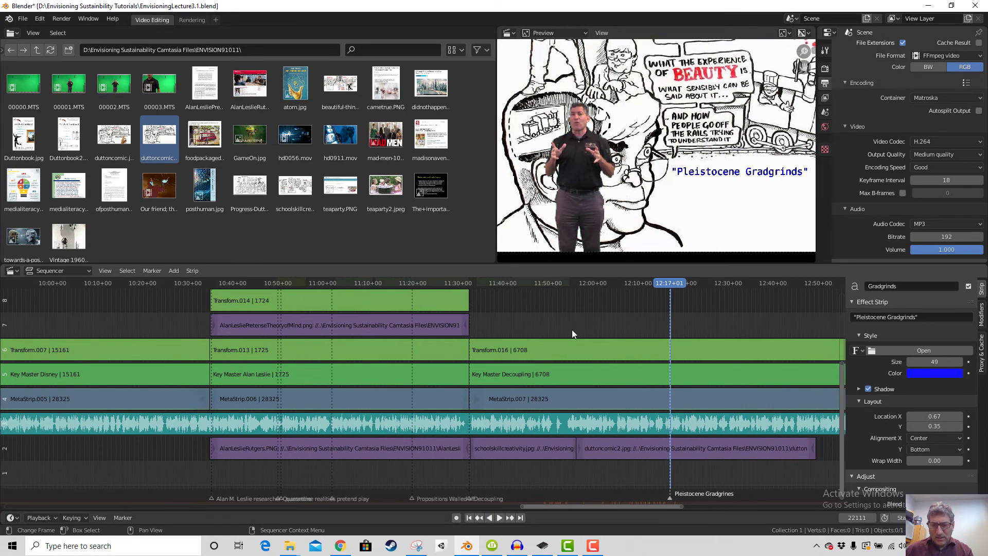
{"action": "scroll", "coordinate": [573, 335], "scroll_direction": "down", "scroll_amount": 2}
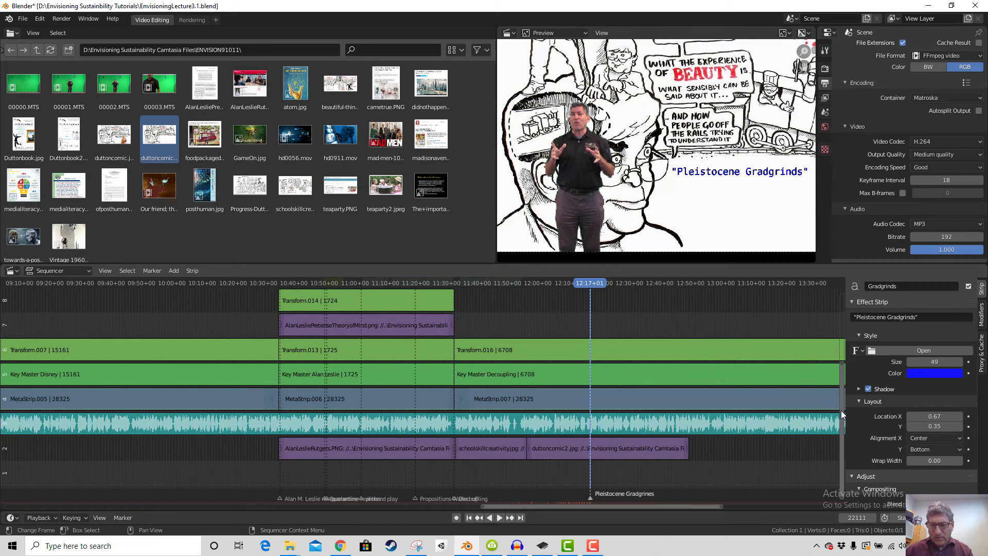
{"action": "left_click_drag", "start_coordinate": [840, 409], "coordinate": [844, 353]}
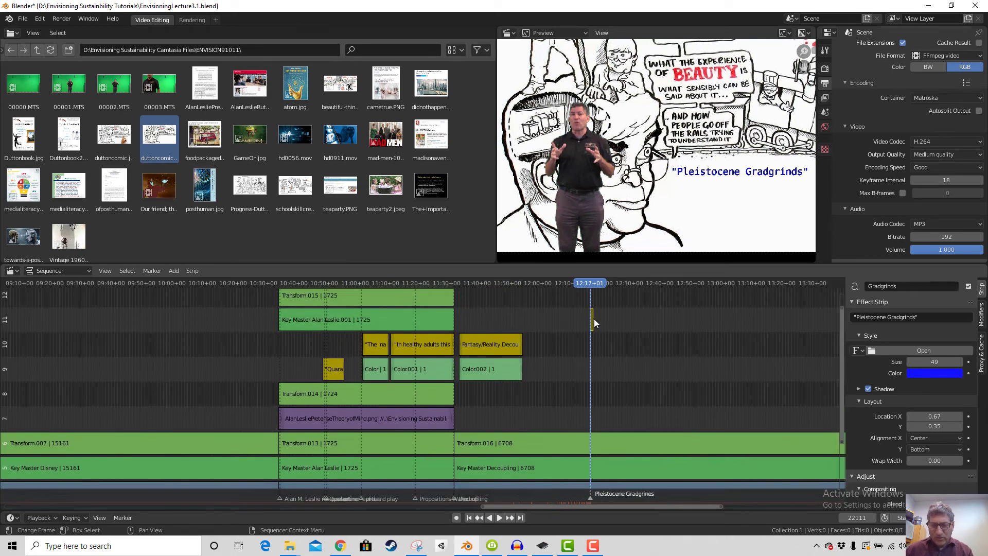
{"action": "scroll", "coordinate": [920, 443], "scroll_direction": "down", "scroll_amount": 5}
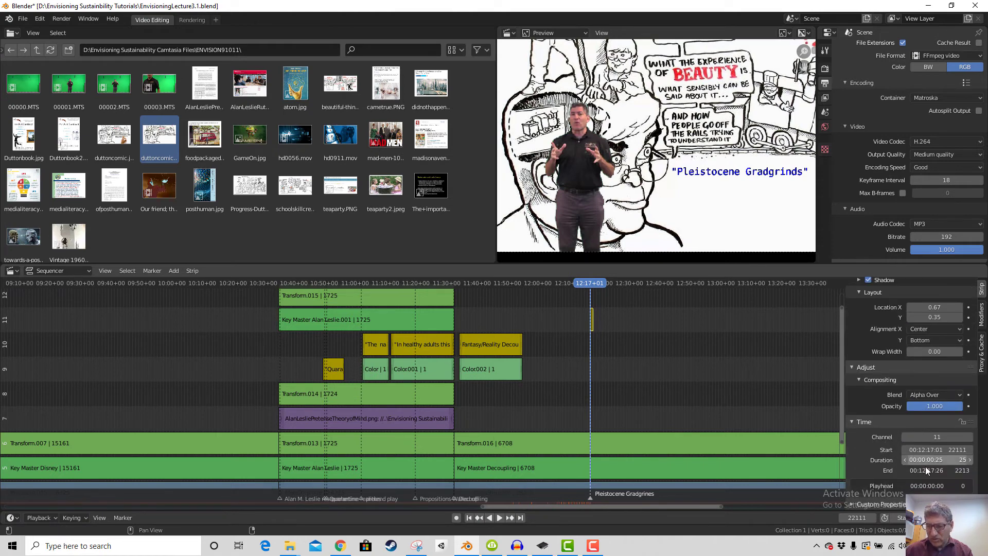
{"action": "left_click_drag", "start_coordinate": [923, 460], "coordinate": [944, 459]}
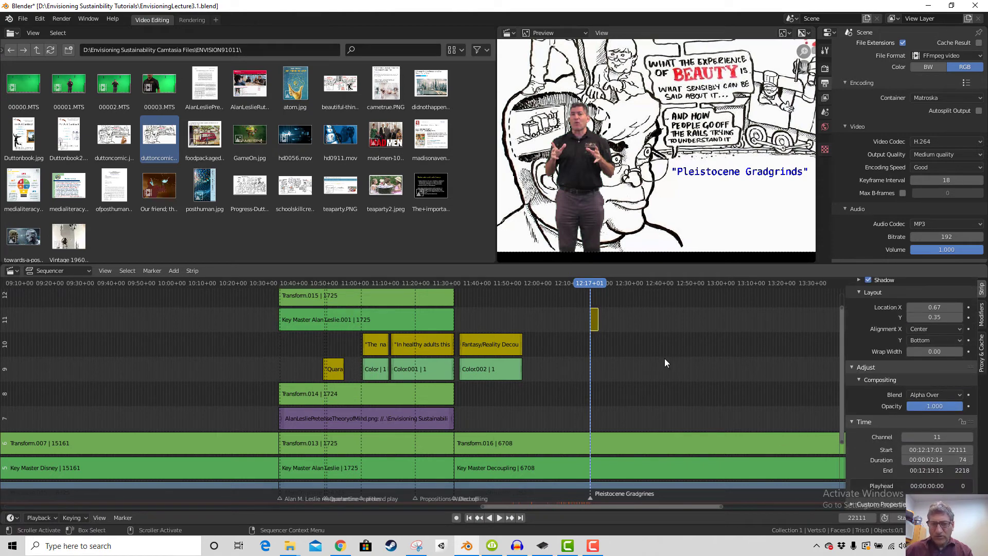
Play through the caption's entrance and shift the Gradgrinds strip 30 frames earlier, to start at frame 22081
{"action": "left_click", "coordinate": [566, 282]}
{"action": "key", "text": "space"}
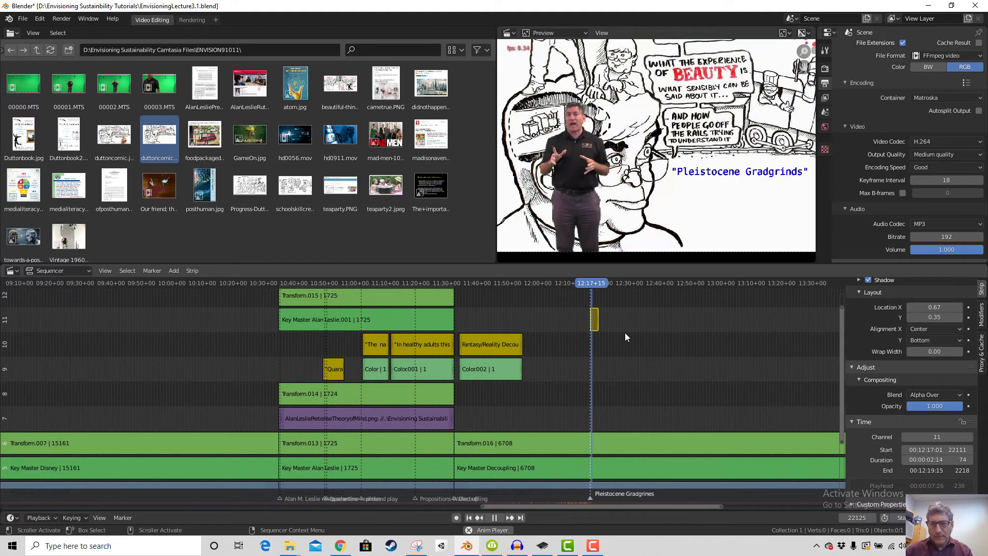
{"action": "key", "text": "space"}
{"action": "key", "text": "g"}
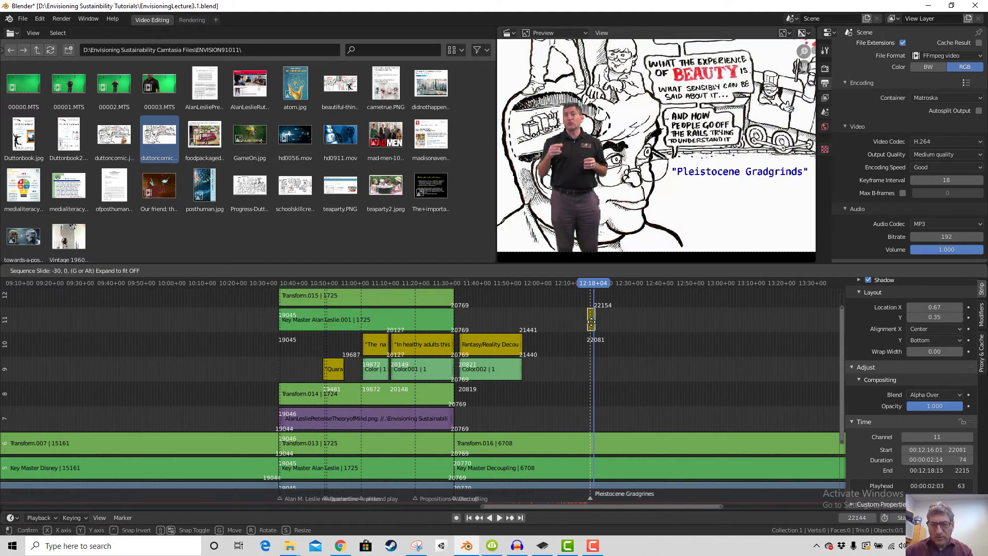
{"action": "left_click", "coordinate": [591, 320]}
Replay the caption's entrance and move the "Pleistocene Gradgrines" marker back to the start of the text strip
{"action": "left_click", "coordinate": [582, 282]}
{"action": "key", "text": "space"}
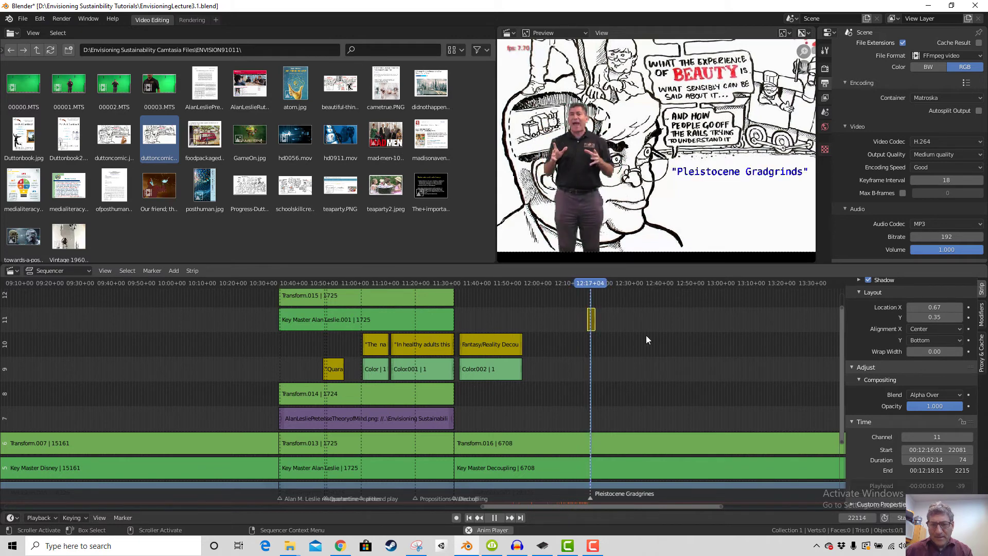
{"action": "key", "text": "space"}
{"action": "left_click", "coordinate": [591, 498]}
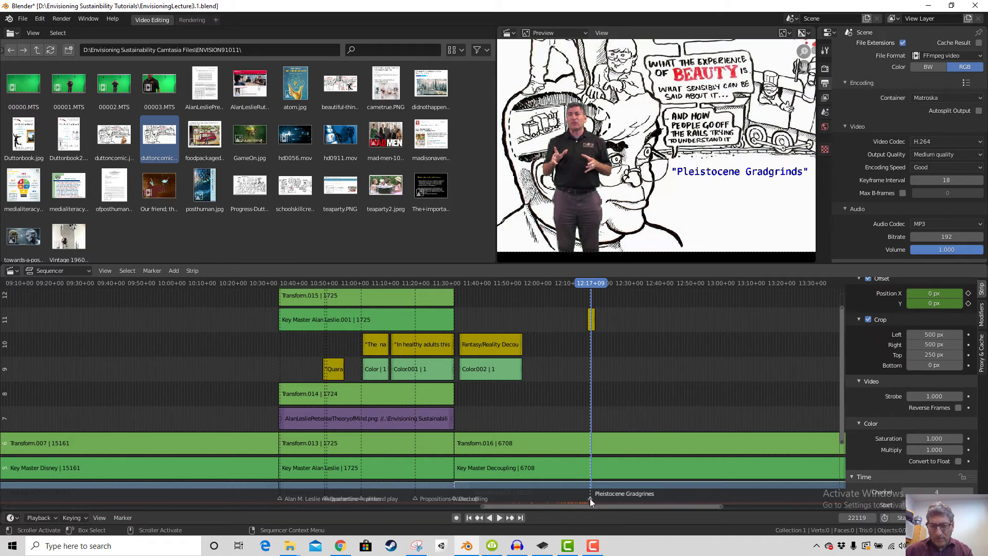
{"action": "left_click_drag", "start_coordinate": [588, 499], "coordinate": [585, 499]}
Play on to 12:30+29 and extend the Gradgrinds text strip's duration to 428 frames
{"action": "key", "text": "space"}
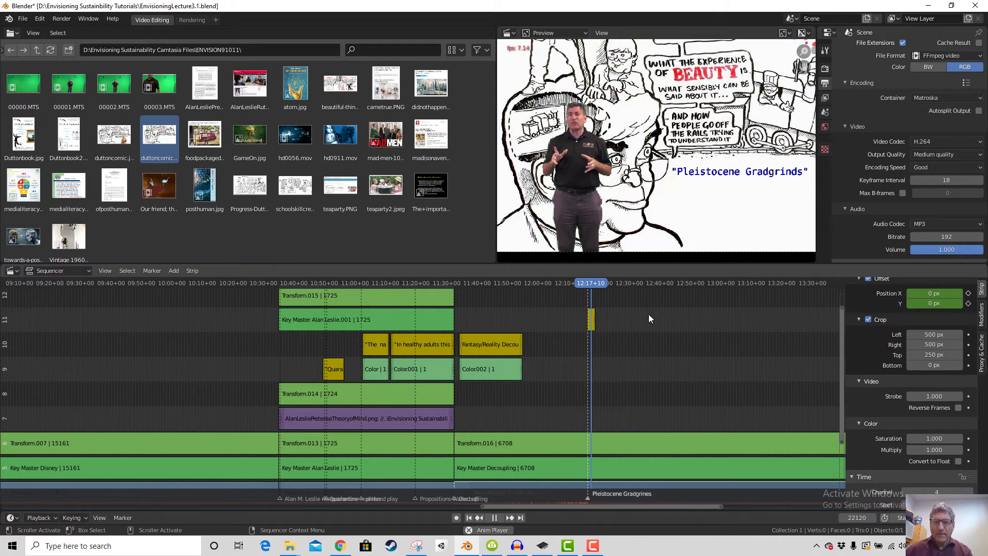
{"action": "key", "text": "space"}
{"action": "left_click", "coordinate": [593, 320]}
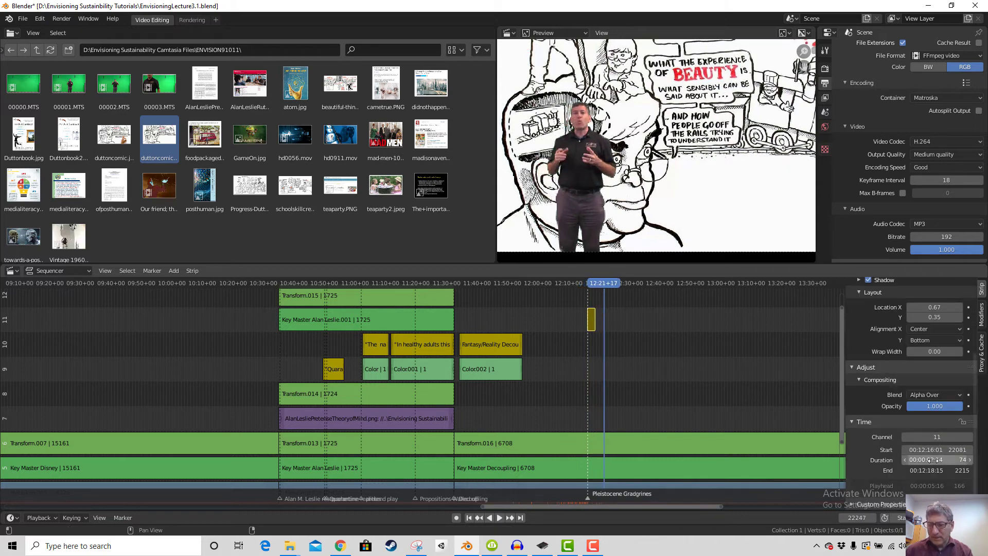
{"action": "left_click_drag", "start_coordinate": [933, 460], "coordinate": [965, 460]}
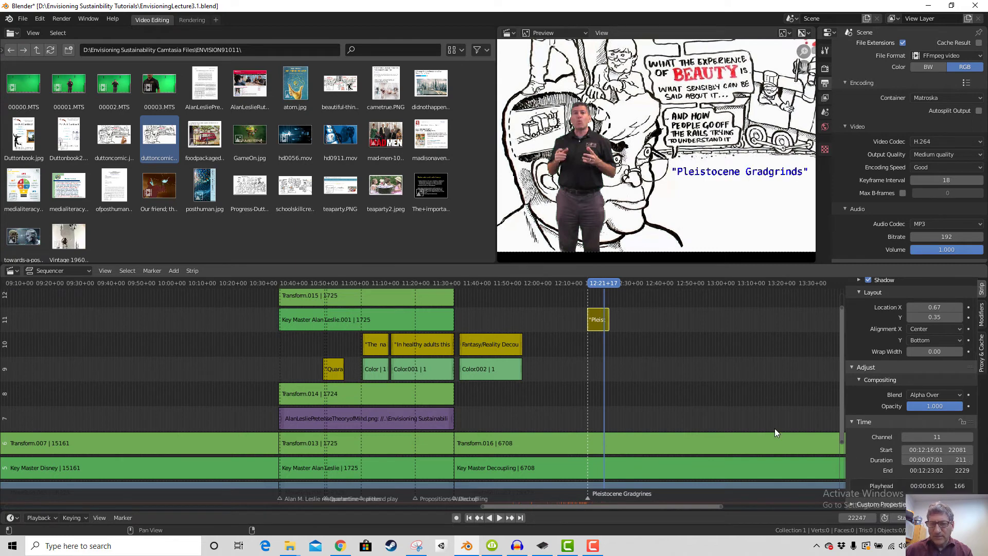
{"action": "key", "text": "space"}
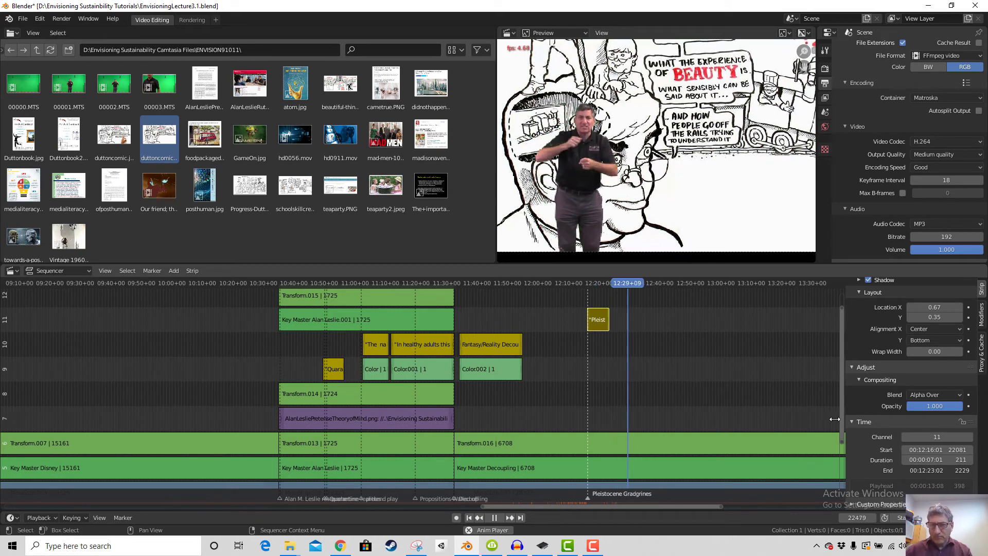
{"action": "key", "text": "space"}
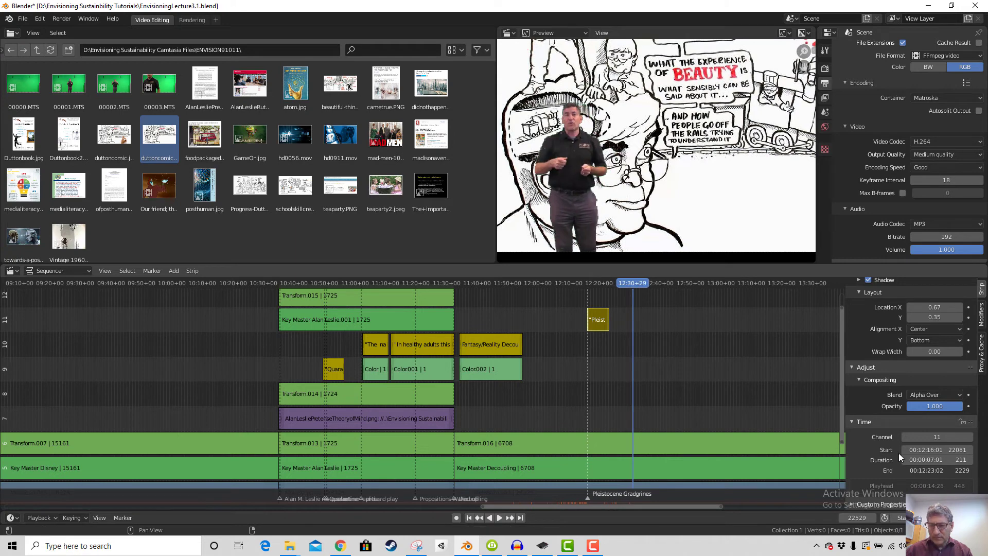
{"action": "left_click_drag", "start_coordinate": [923, 461], "coordinate": [952, 460]}
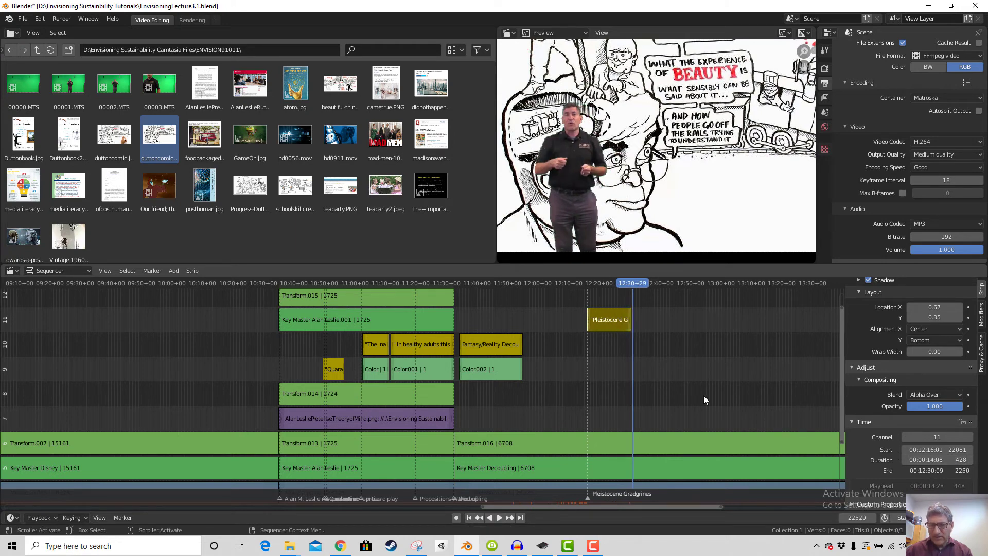
Replay the later part of the Gradgrinds caption up to 12:27+09 and save the project file
{"action": "left_click", "coordinate": [612, 283]}
{"action": "key", "text": "space"}
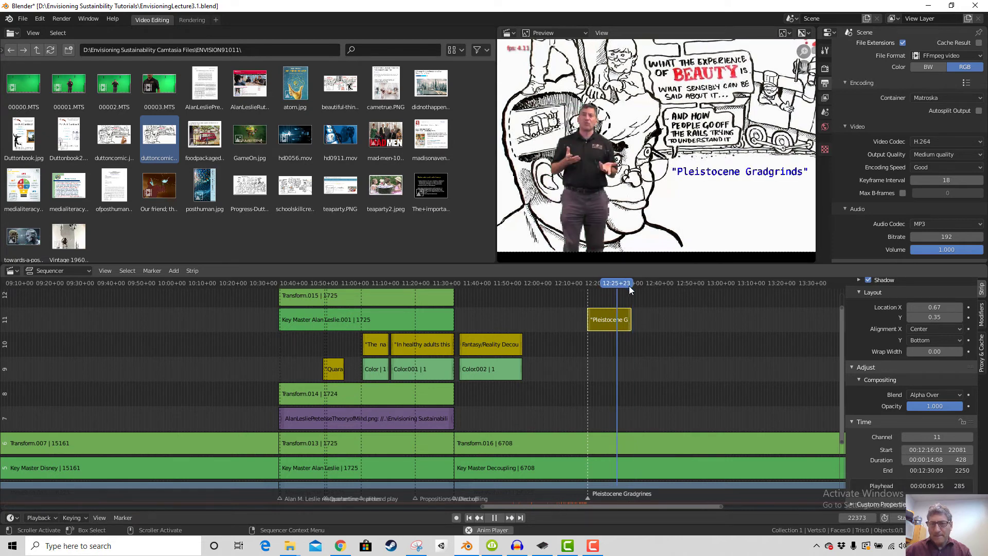
{"action": "key", "text": "space"}
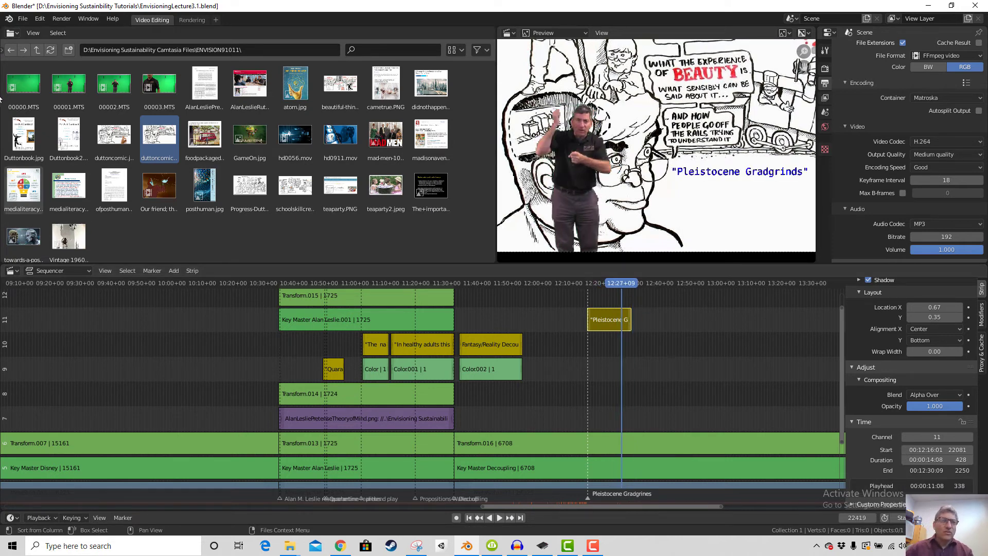
{"action": "left_click", "coordinate": [24, 19]}
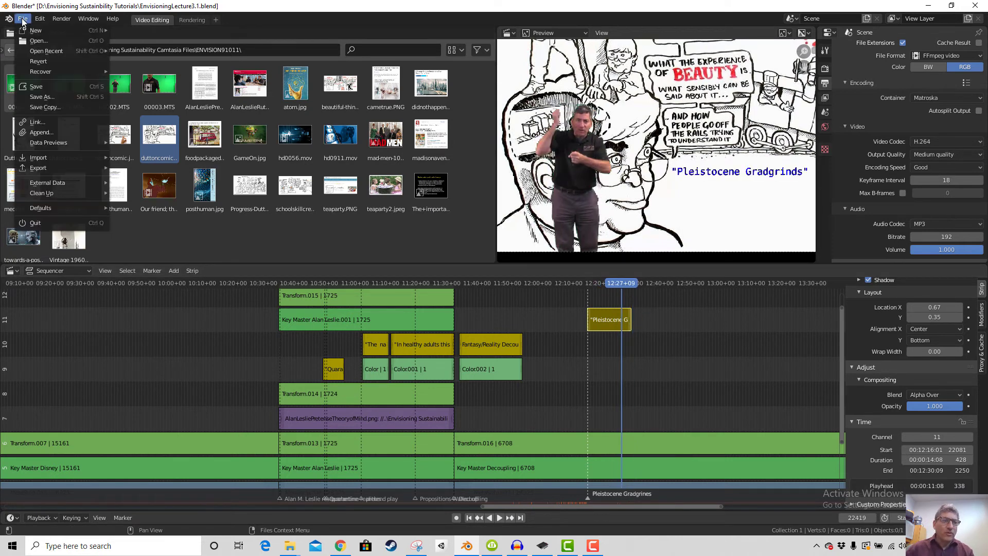
{"action": "left_click", "coordinate": [45, 88]}
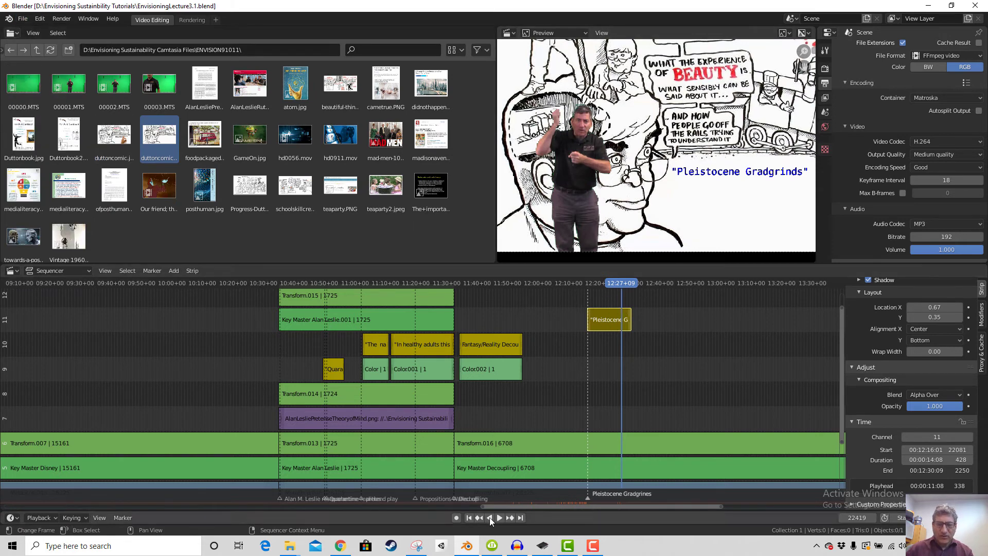
Switch to Chrome and search the web for "pleistocence grandgrinds"
{"action": "left_click", "coordinate": [340, 545]}
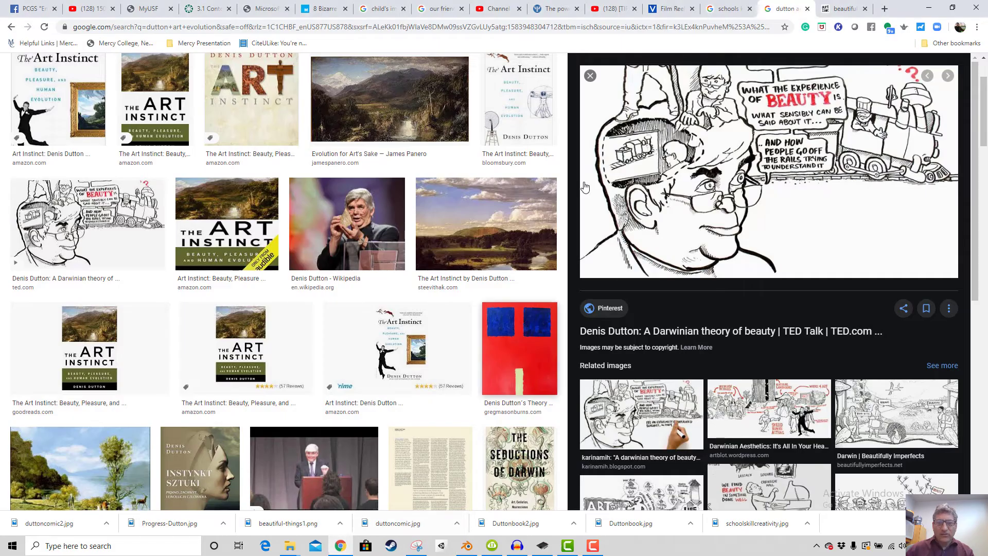
{"action": "left_click", "coordinate": [548, 27]}
{"action": "type", "text": "pl"}
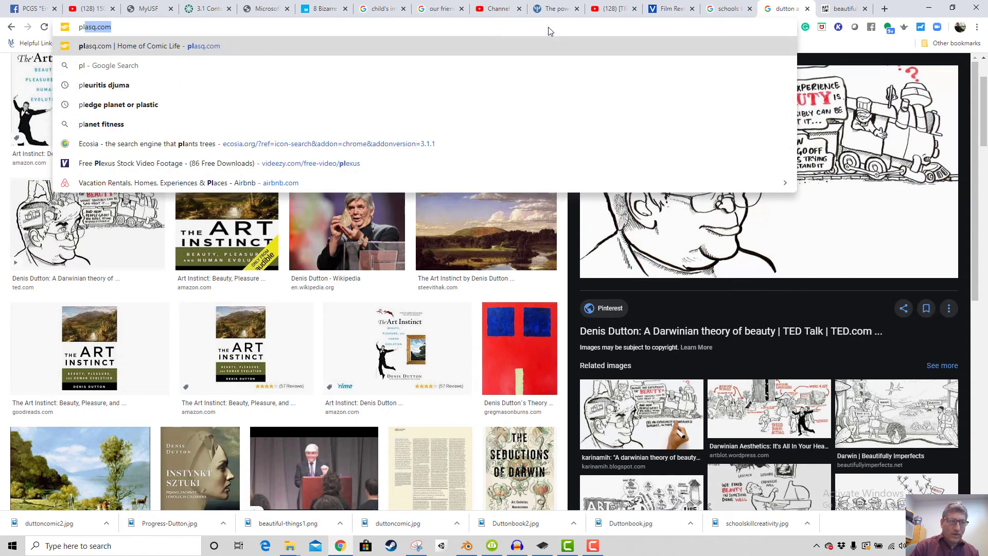
{"action": "type", "text": "eistocenc"}
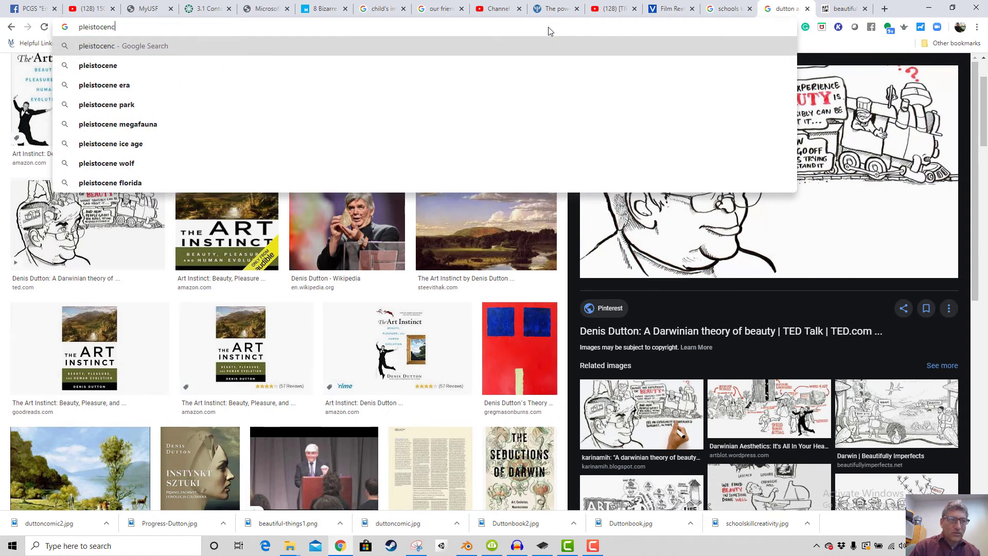
{"action": "type", "text": "e gra"}
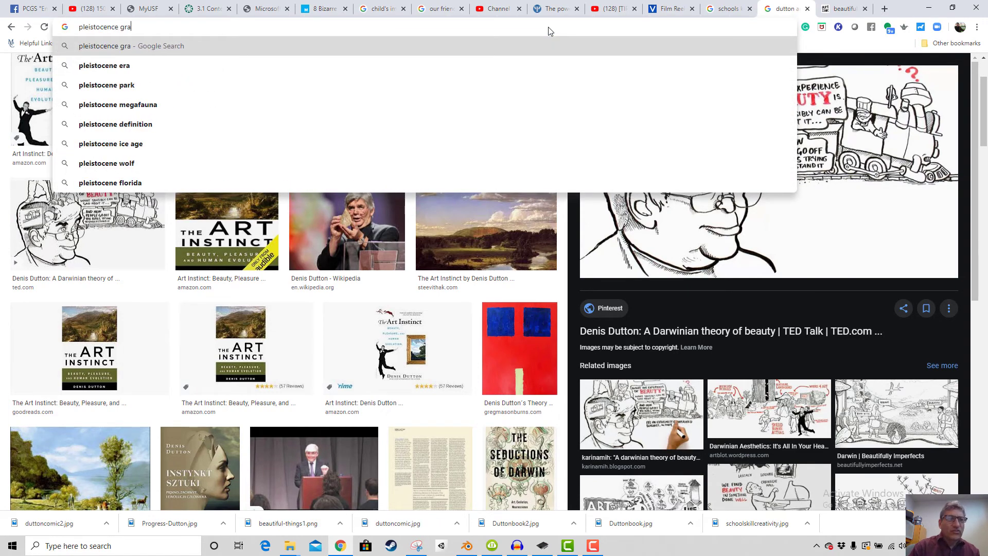
{"action": "type", "text": "ndgrinds"}
{"action": "key", "text": "Return"}
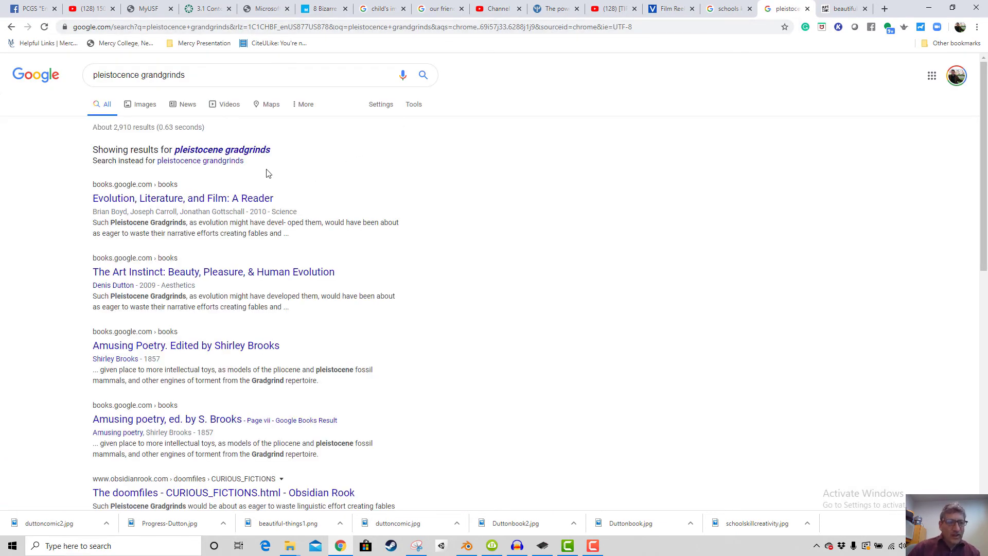
Open the book result "Evolution, Literature, and Film: A Reader" and examine the highlighted Gradgrinds passage and its chapter's opening page
{"action": "left_click", "coordinate": [188, 199]}
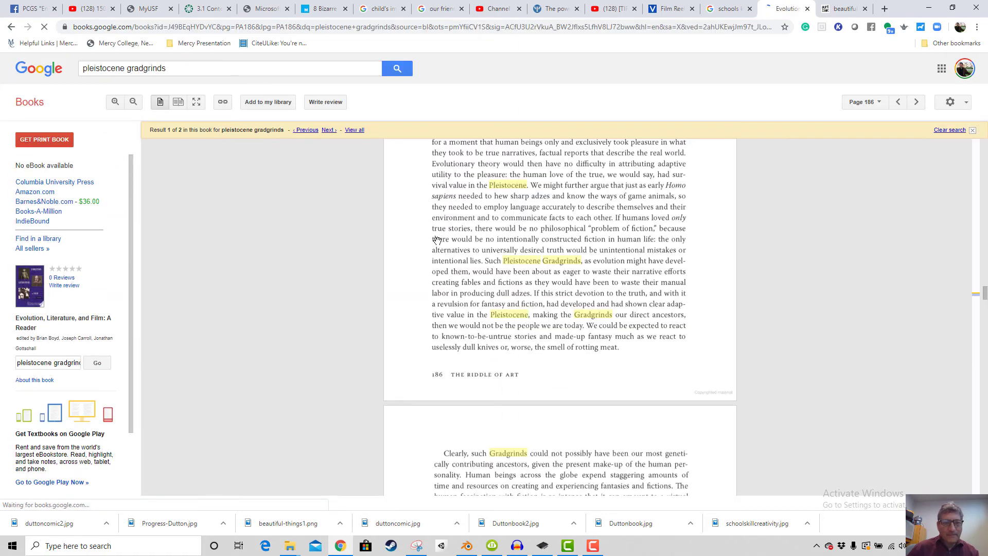
{"action": "scroll", "coordinate": [536, 207], "scroll_direction": "up", "scroll_amount": 10}
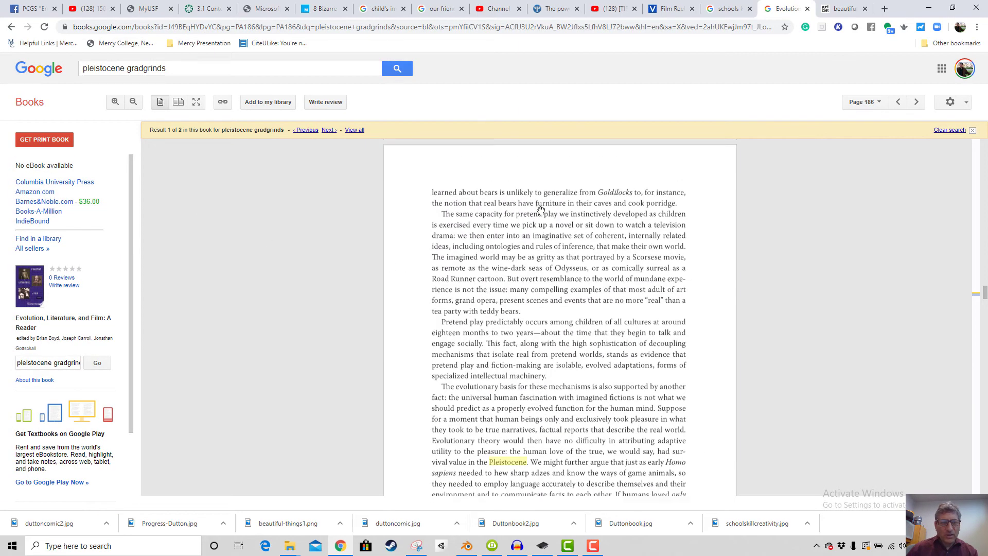
{"action": "scroll", "coordinate": [535, 216], "scroll_direction": "down", "scroll_amount": 3}
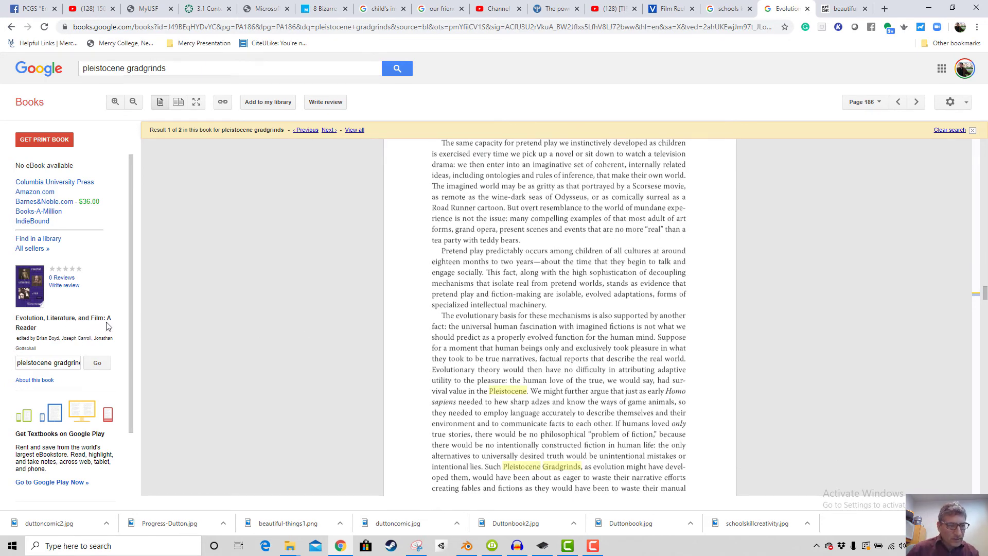
{"action": "scroll", "coordinate": [506, 362], "scroll_direction": "down", "scroll_amount": 4}
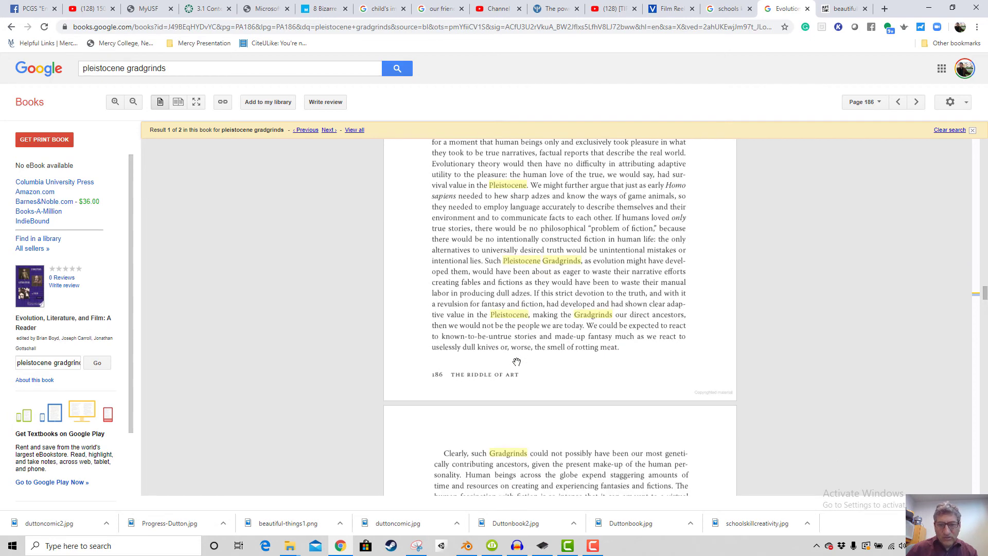
{"action": "scroll", "coordinate": [565, 270], "scroll_direction": "down", "scroll_amount": 2}
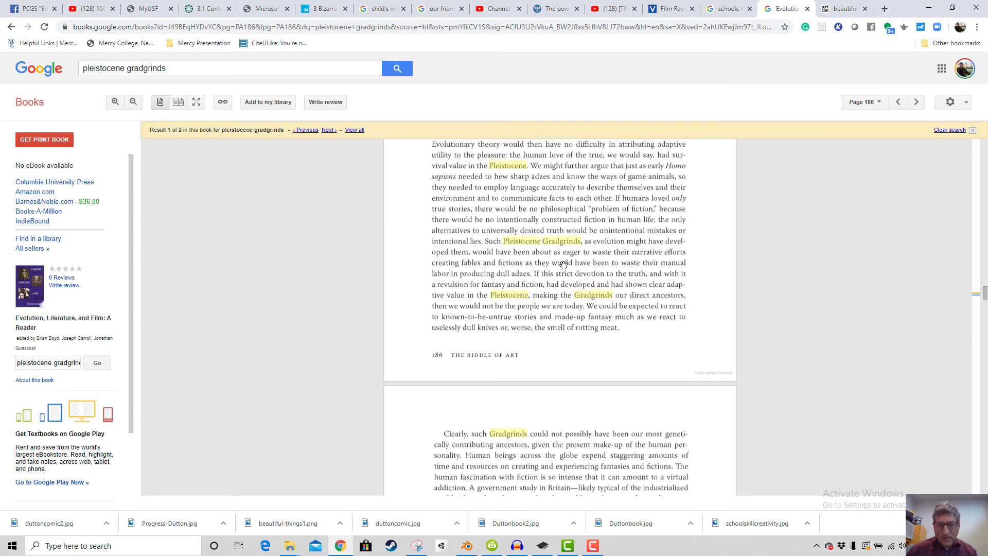
{"action": "scroll", "coordinate": [566, 307], "scroll_direction": "up", "scroll_amount": 9}
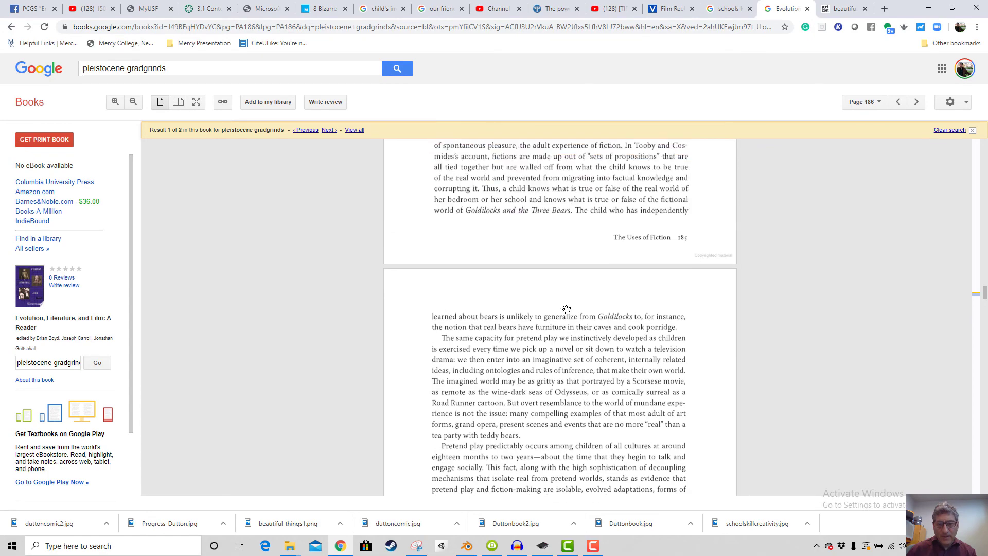
{"action": "scroll", "coordinate": [566, 307], "scroll_direction": "down", "scroll_amount": 3}
{"action": "scroll", "coordinate": [576, 349], "scroll_direction": "up", "scroll_amount": 20}
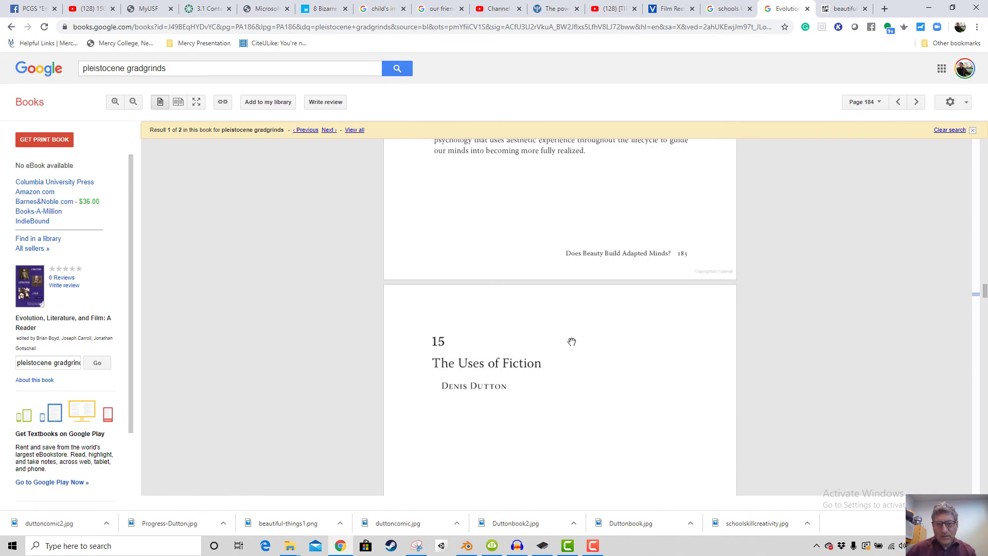
{"action": "scroll", "coordinate": [540, 318], "scroll_direction": "down", "scroll_amount": 4}
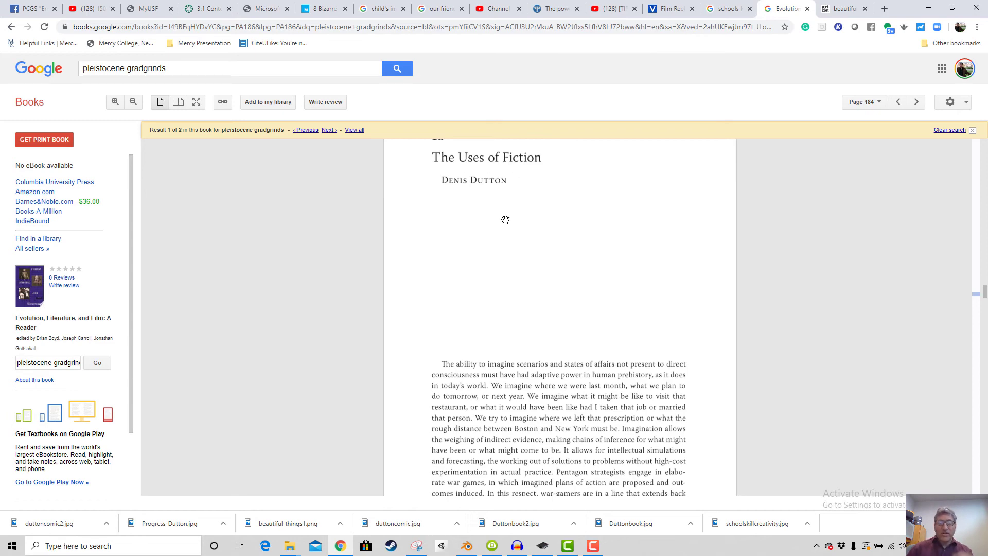
{"action": "scroll", "coordinate": [483, 224], "scroll_direction": "up", "scroll_amount": 3}
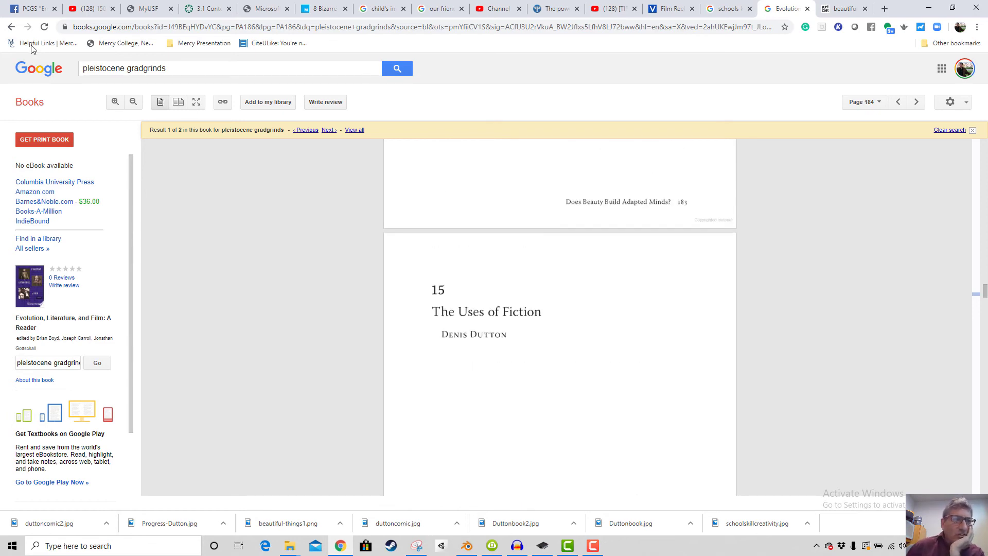
Return to the web search results and look through the other Pleistocene Gradgrinds entries
{"action": "left_click", "coordinate": [11, 27]}
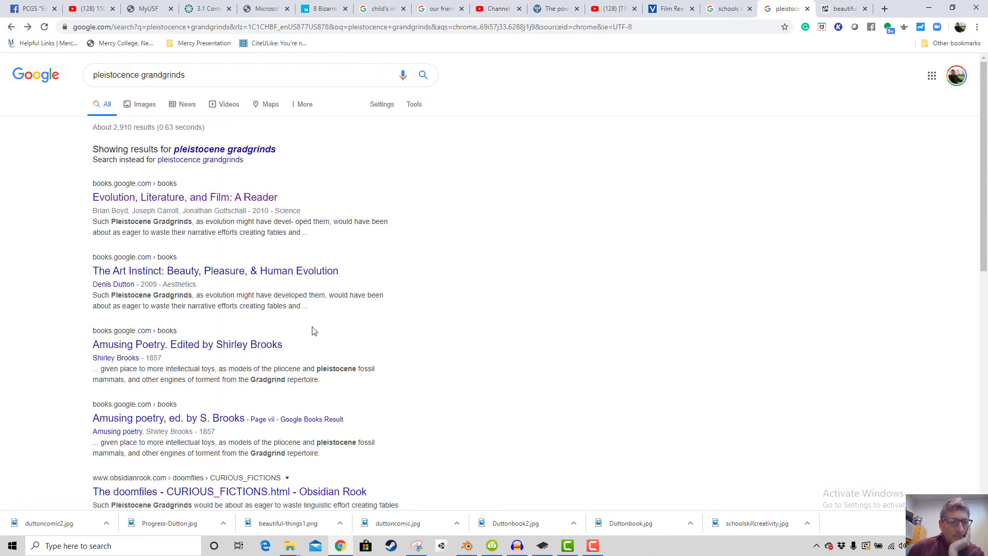
{"action": "scroll", "coordinate": [275, 288], "scroll_direction": "down", "scroll_amount": 6}
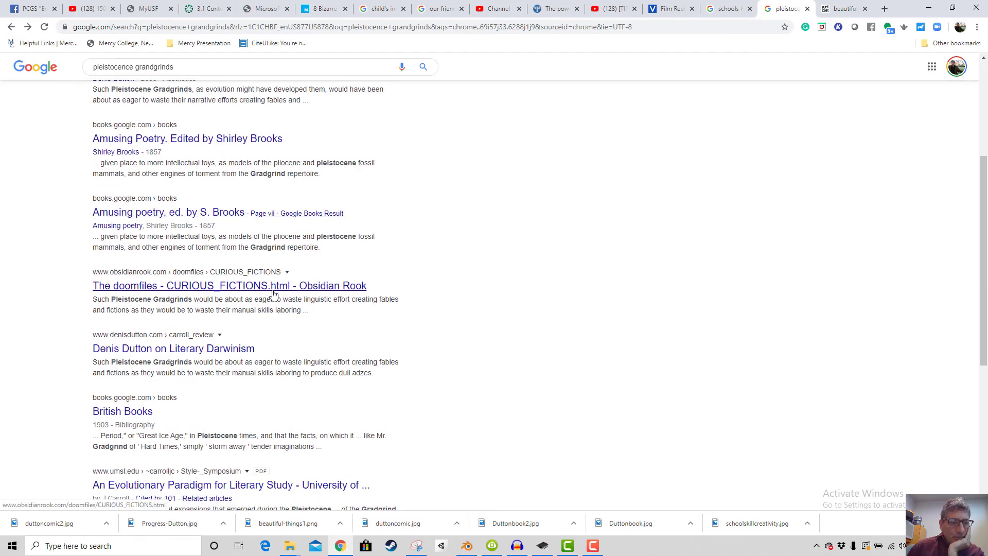
{"action": "scroll", "coordinate": [273, 295], "scroll_direction": "down", "scroll_amount": 1}
{"action": "scroll", "coordinate": [276, 313], "scroll_direction": "up", "scroll_amount": 7}
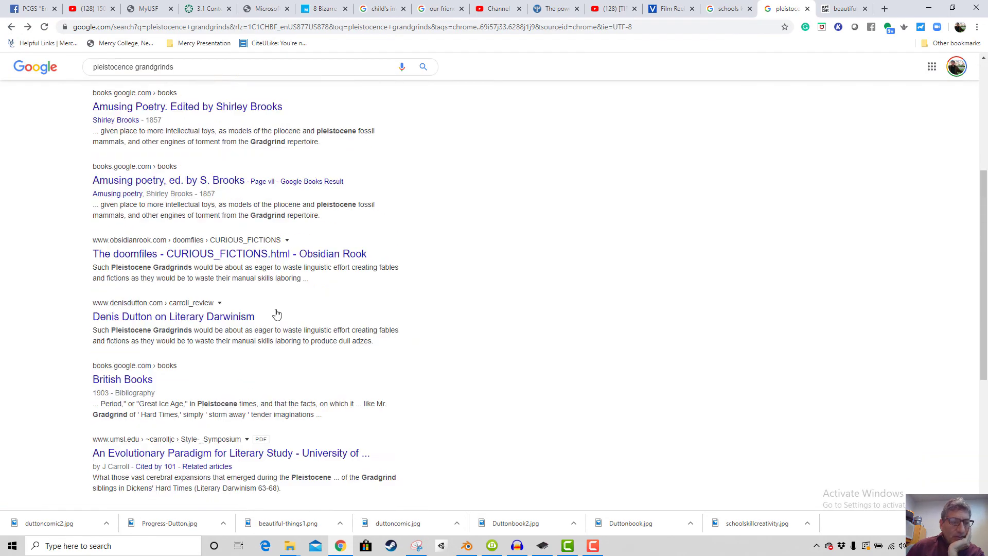
Show the image results for "pleistocene gradgrinds" and look them over for a usable illustration
{"action": "left_click", "coordinate": [138, 108]}
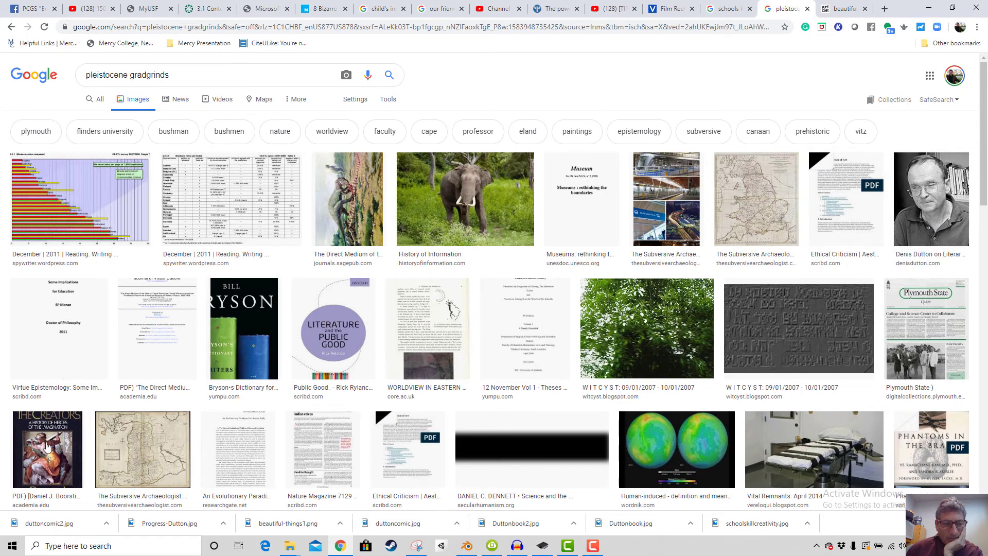
{"action": "scroll", "coordinate": [725, 334], "scroll_direction": "down", "scroll_amount": 2}
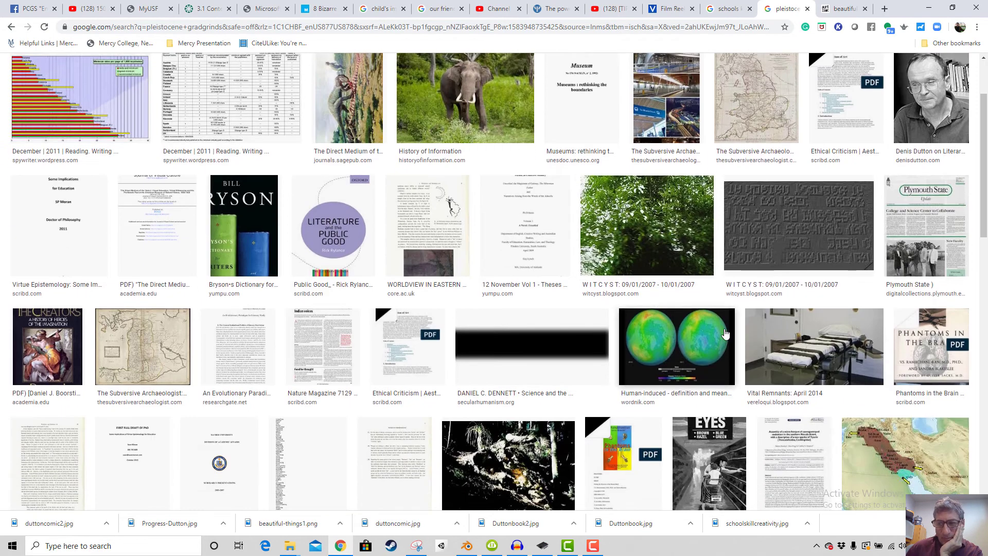
{"action": "scroll", "coordinate": [628, 366], "scroll_direction": "up", "scroll_amount": 2}
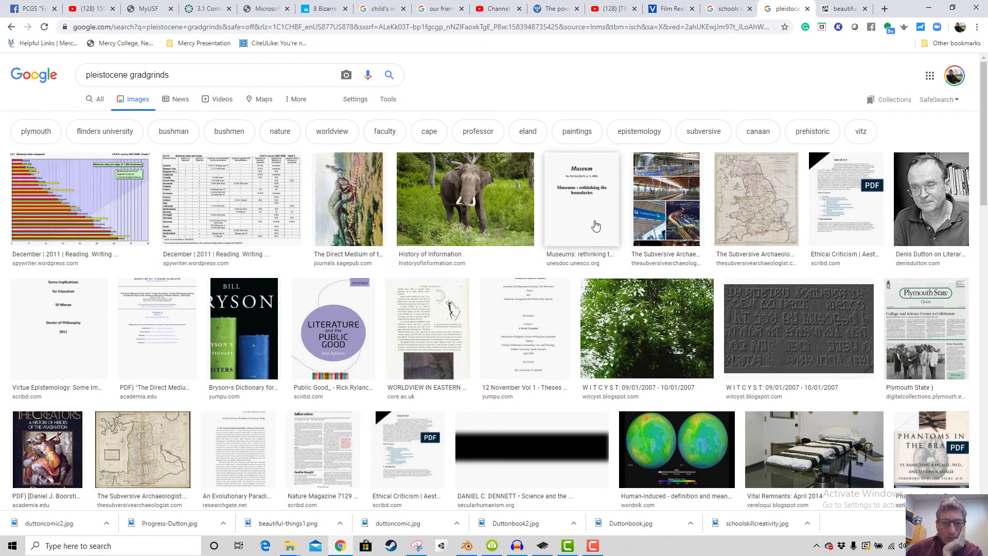
{"action": "scroll", "coordinate": [329, 309], "scroll_direction": "down", "scroll_amount": 4}
{"action": "scroll", "coordinate": [330, 308], "scroll_direction": "up", "scroll_amount": 4}
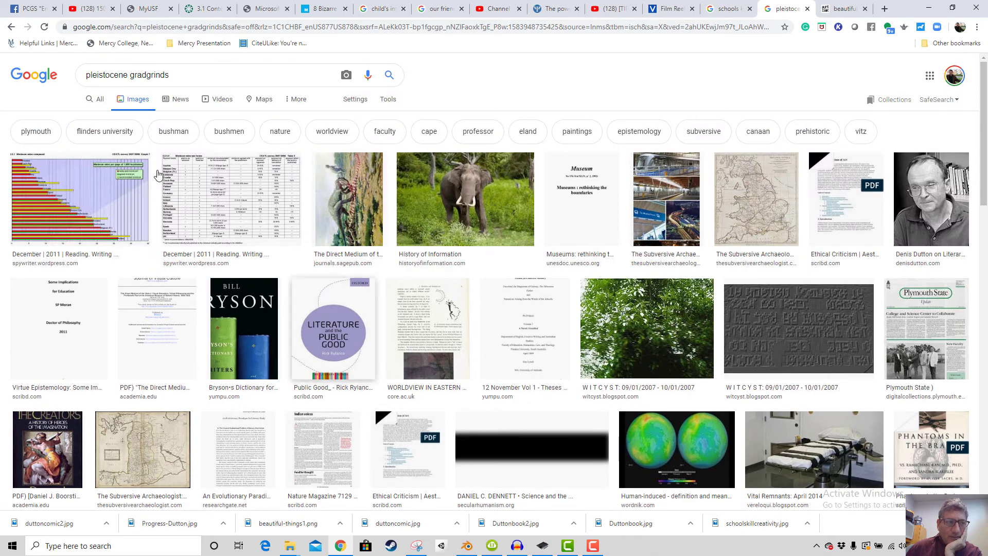
Shorten the image search to "gradgrinds" and look over the pictures
{"action": "left_click_drag", "start_coordinate": [132, 75], "coordinate": [105, 74]}
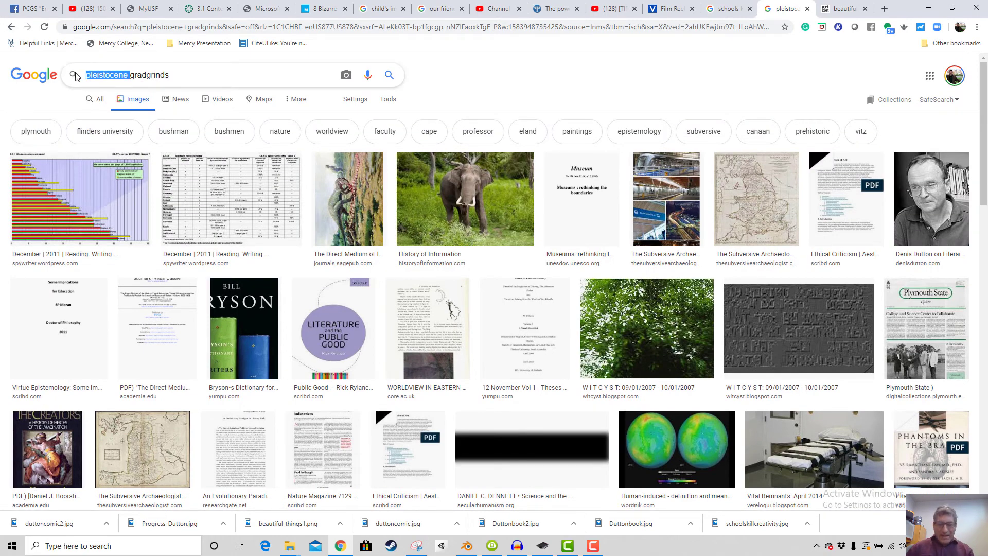
{"action": "key", "text": "BackSpace"}
{"action": "key", "text": "Return"}
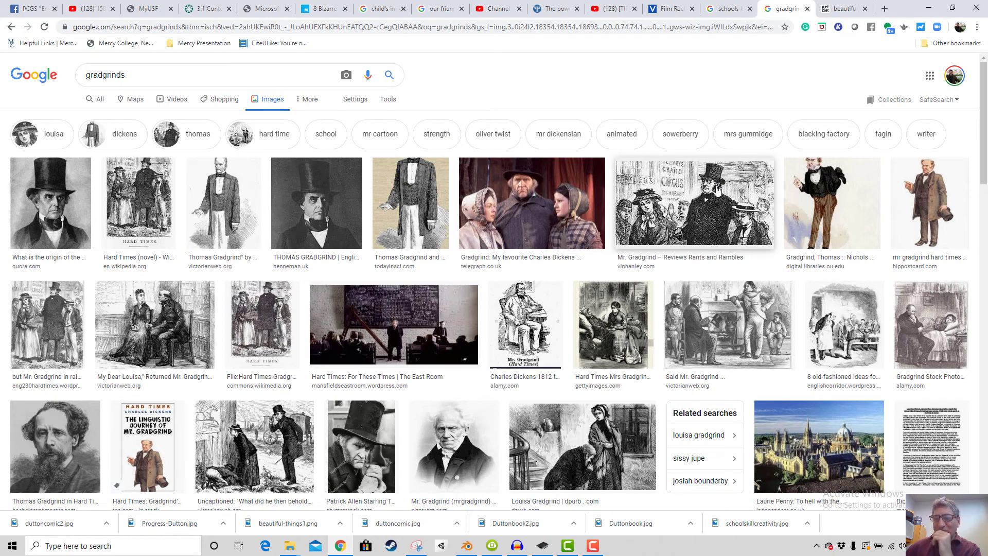
{"action": "scroll", "coordinate": [606, 256], "scroll_direction": "down", "scroll_amount": 2}
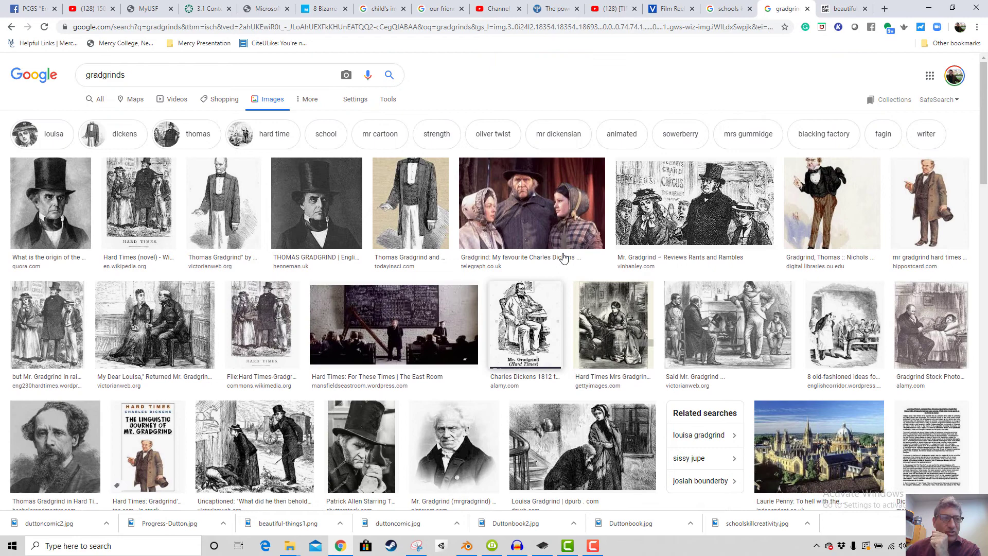
Check the general web results for "gradgrinds" and return to the image results
{"action": "left_click", "coordinate": [98, 100]}
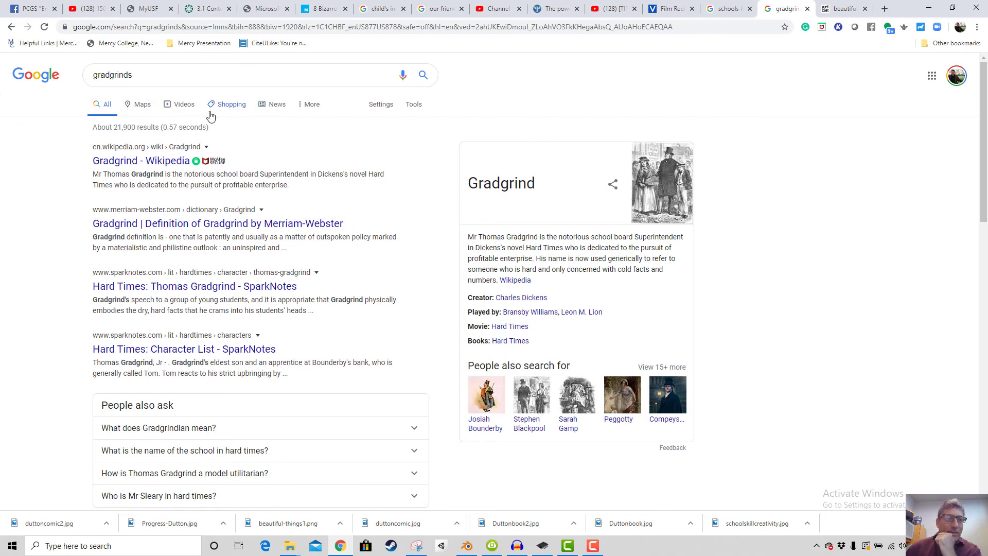
{"action": "left_click", "coordinate": [310, 105]}
{"action": "left_click", "coordinate": [311, 124]}
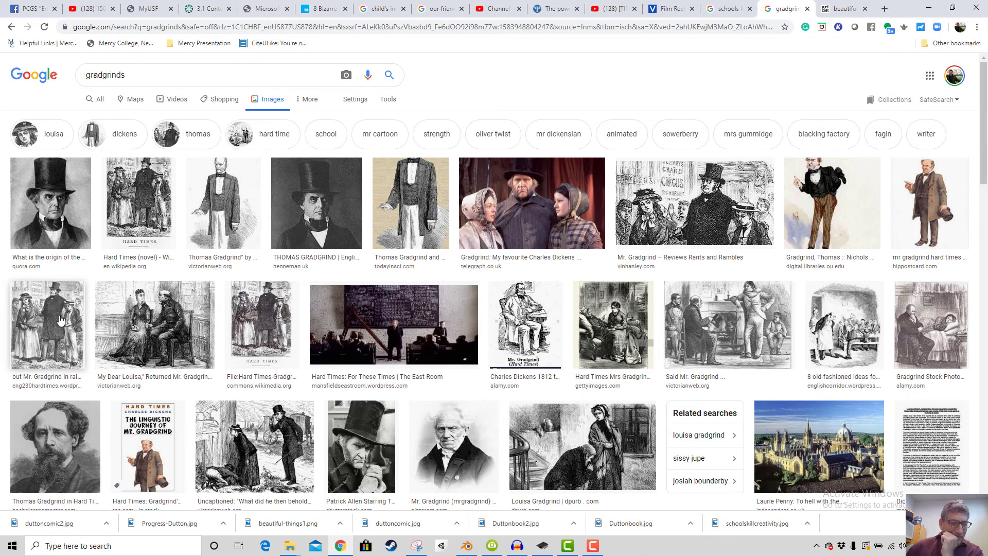
Save the "Hard Times: The Linguistic Journey of Mr. Gradgrind" cover picture as grandgrind.png in the ENVISION91011 folder
{"action": "scroll", "coordinate": [152, 440], "scroll_direction": "down", "scroll_amount": 4}
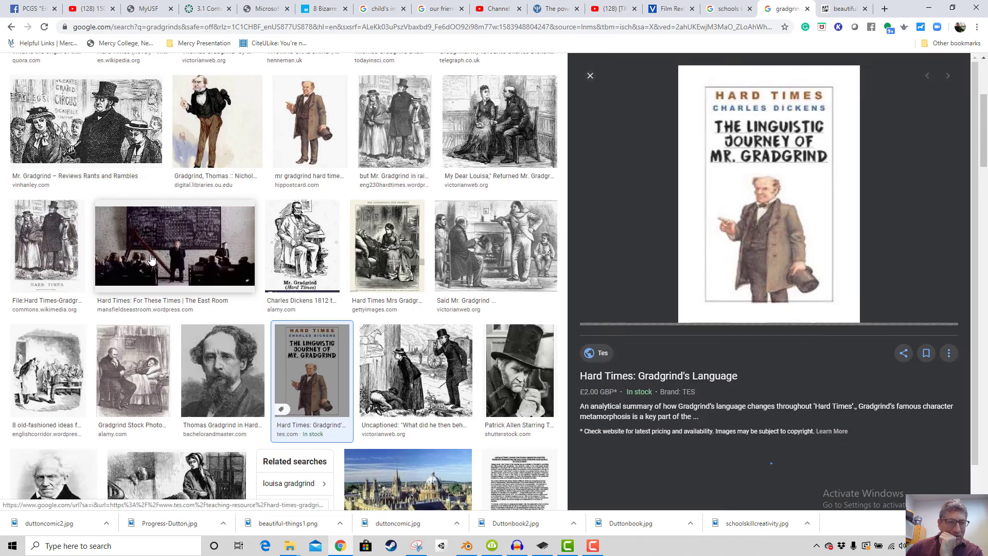
{"action": "left_click", "coordinate": [152, 260]}
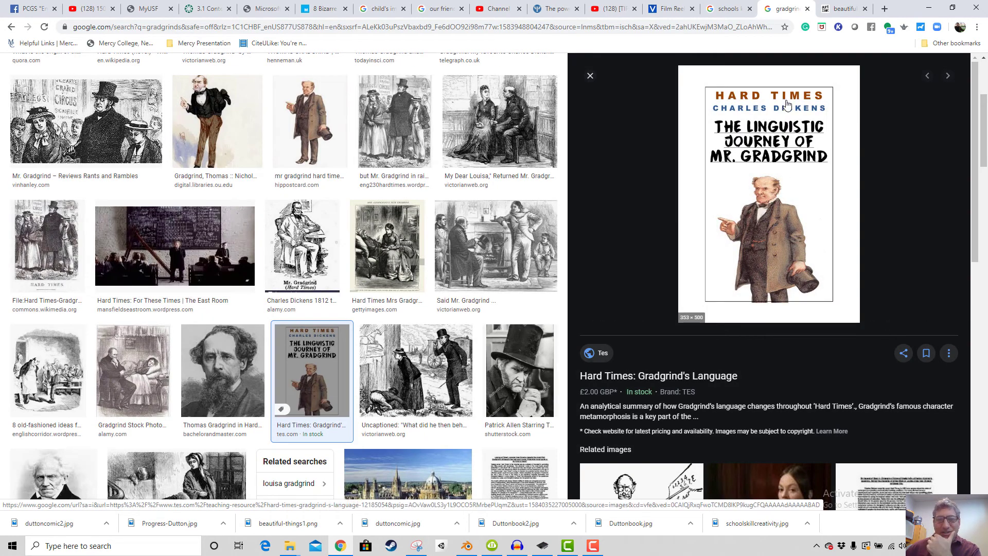
{"action": "scroll", "coordinate": [738, 212], "scroll_direction": "down", "scroll_amount": 3}
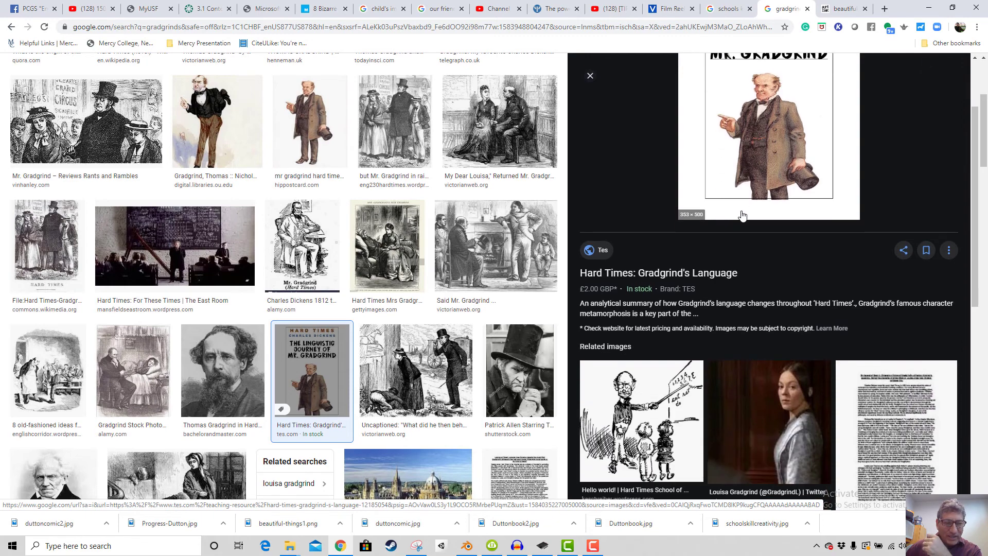
{"action": "scroll", "coordinate": [740, 214], "scroll_direction": "up", "scroll_amount": 3}
{"action": "right_click", "coordinate": [782, 183]}
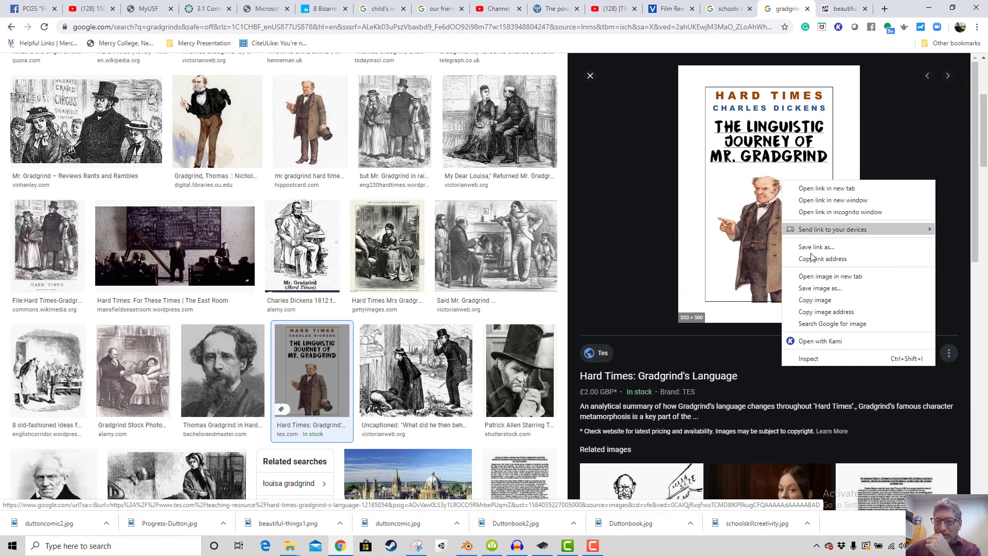
{"action": "left_click", "coordinate": [818, 288]}
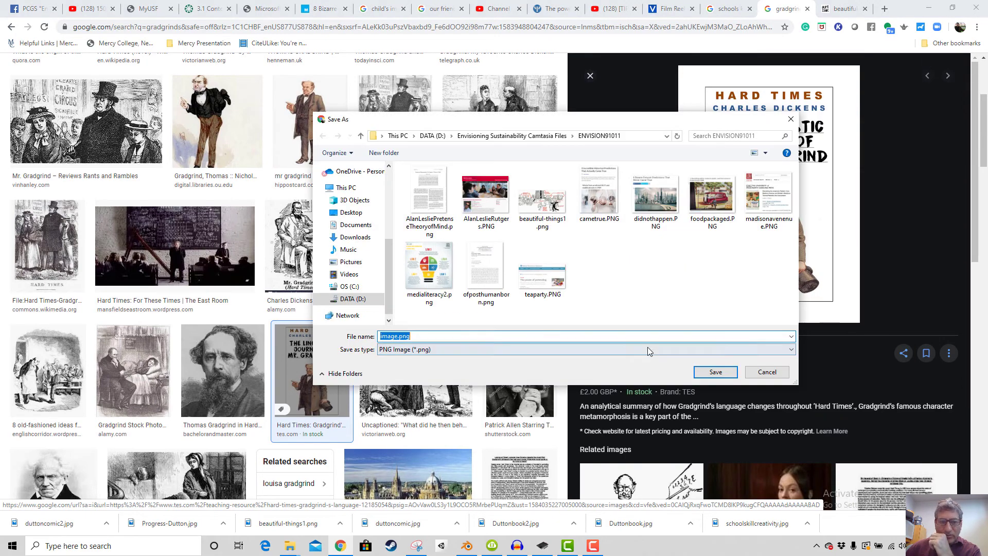
{"action": "type", "text": "grandgrind"}
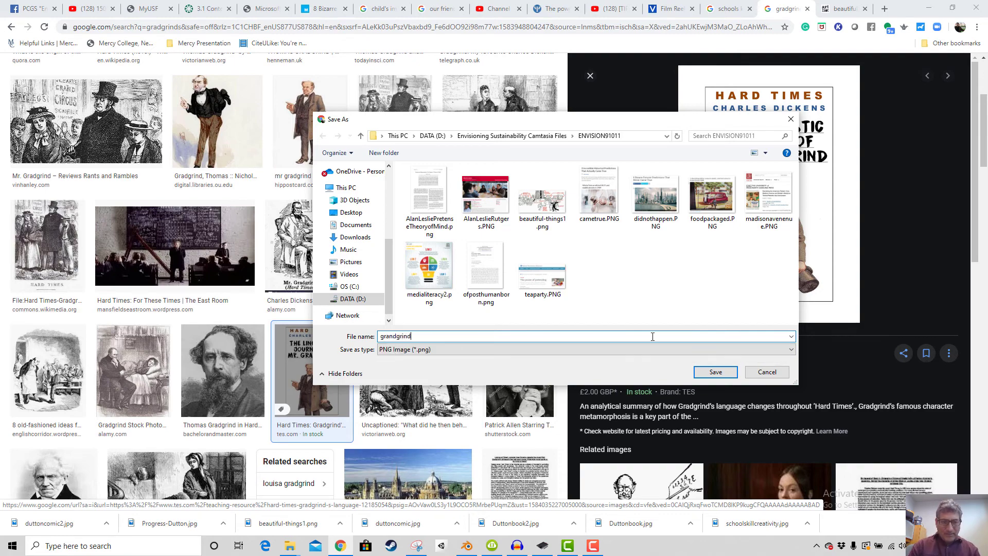
{"action": "key", "text": "Return"}
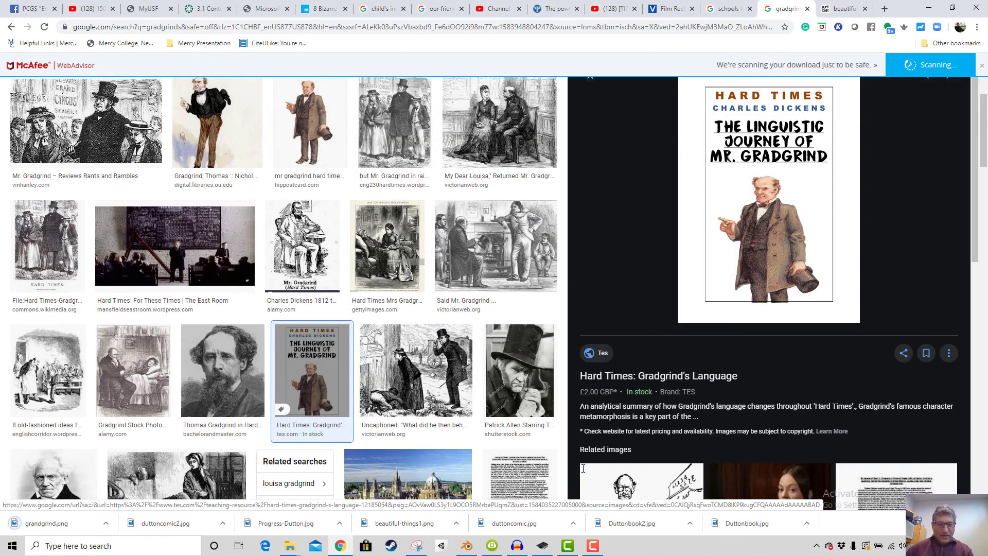
Switch to Blender and add grandgrind.png on channel 7, spanning from the "Pleistocene Gradgrines" marker at 12:16:00 to about the playhead
{"action": "left_click", "coordinate": [468, 548]}
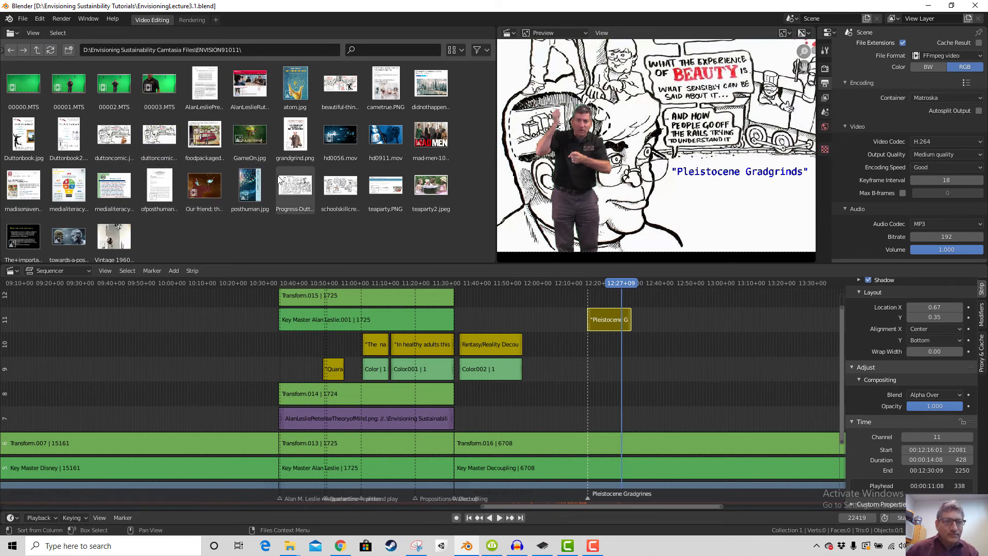
{"action": "left_click_drag", "start_coordinate": [295, 138], "coordinate": [598, 411]}
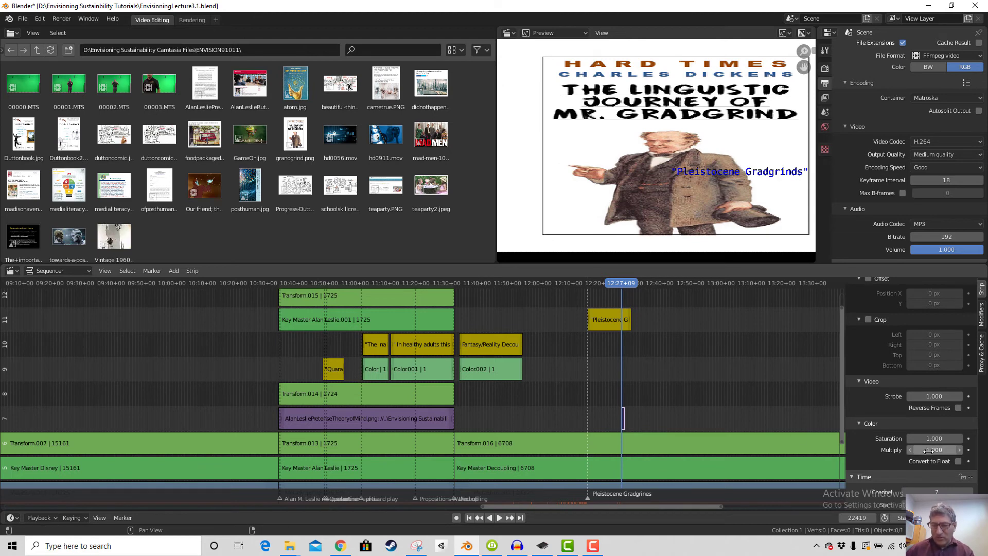
{"action": "scroll", "coordinate": [926, 440], "scroll_direction": "down", "scroll_amount": 5}
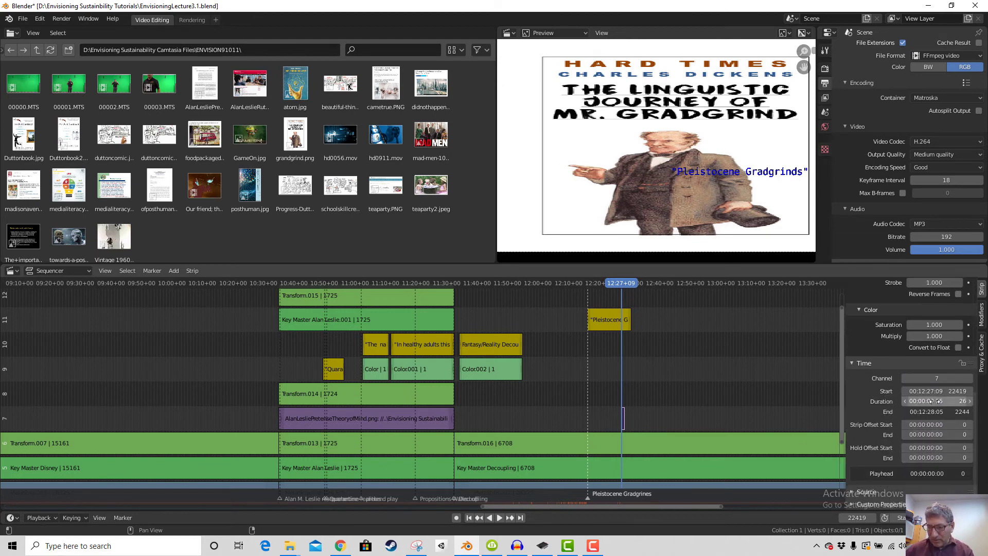
{"action": "left_click_drag", "start_coordinate": [928, 400], "coordinate": [957, 401]}
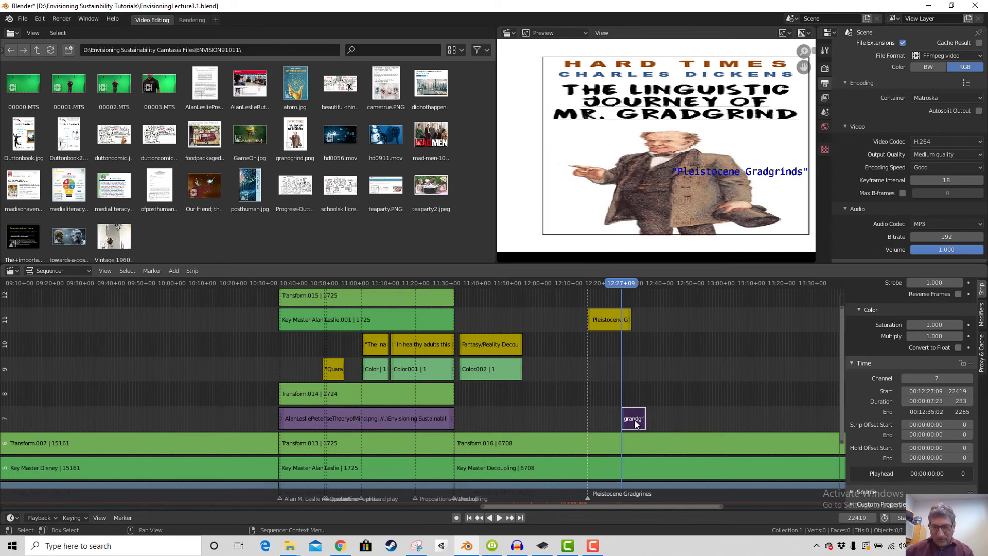
{"action": "mouse_move", "coordinate": [632, 425]}
{"action": "left_mouse_down"}
{"action": "mouse_move", "coordinate": [595, 417]}
{"action": "mouse_move", "coordinate": [619, 419]}
{"action": "left_mouse_up"}
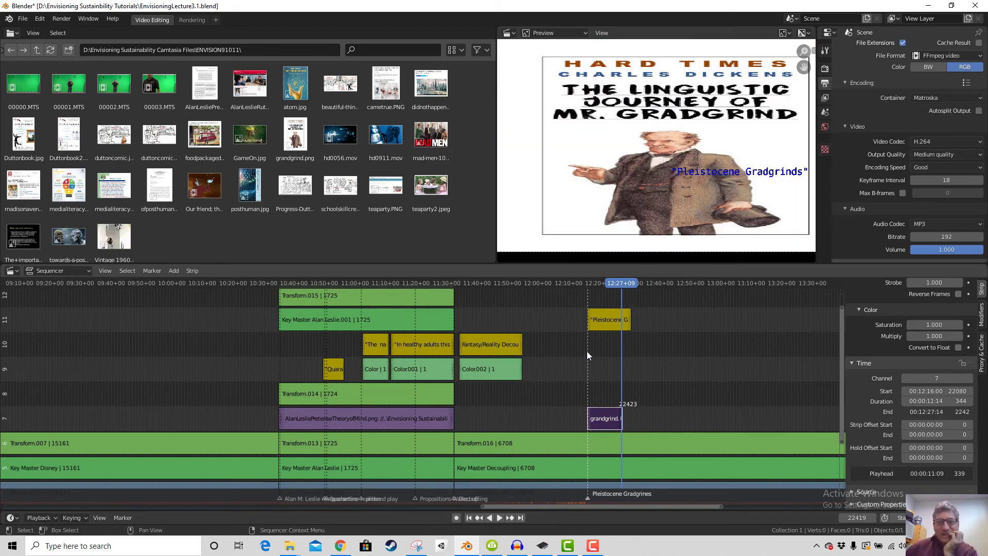
Add a Transform effect strip to the grandgrind image strip
{"action": "right_click", "coordinate": [603, 421]}
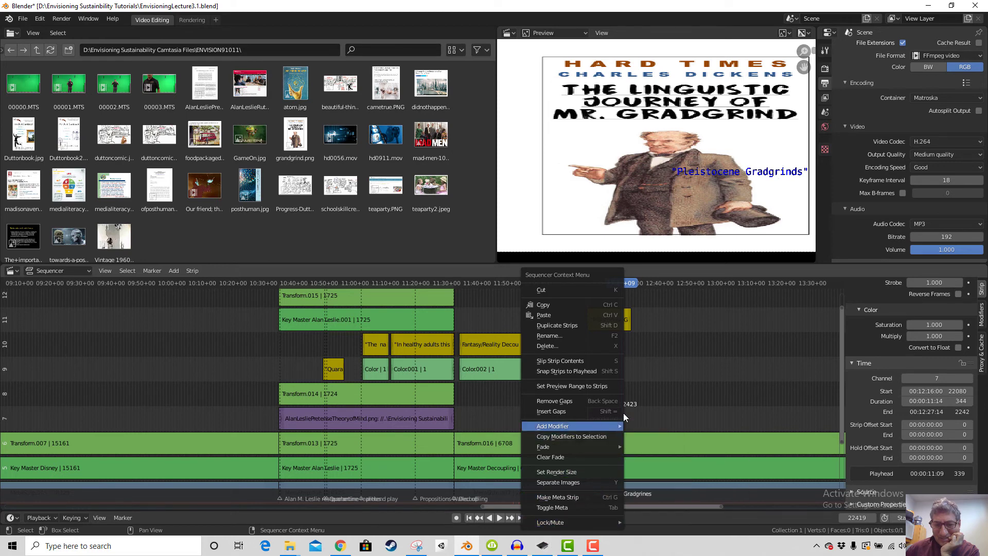
{"action": "left_click", "coordinate": [189, 270]}
{"action": "mouse_move", "coordinate": [212, 283]}
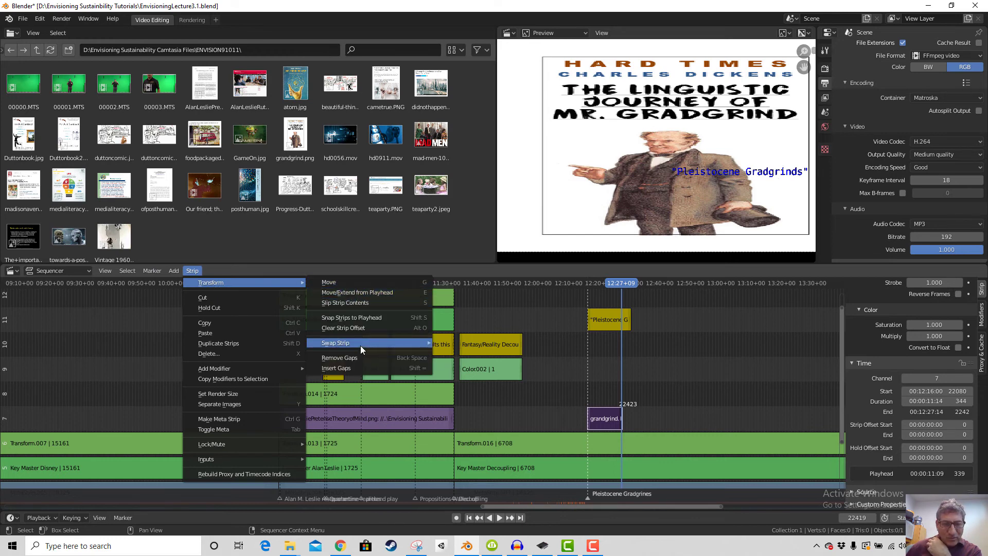
{"action": "mouse_move", "coordinate": [338, 343]}
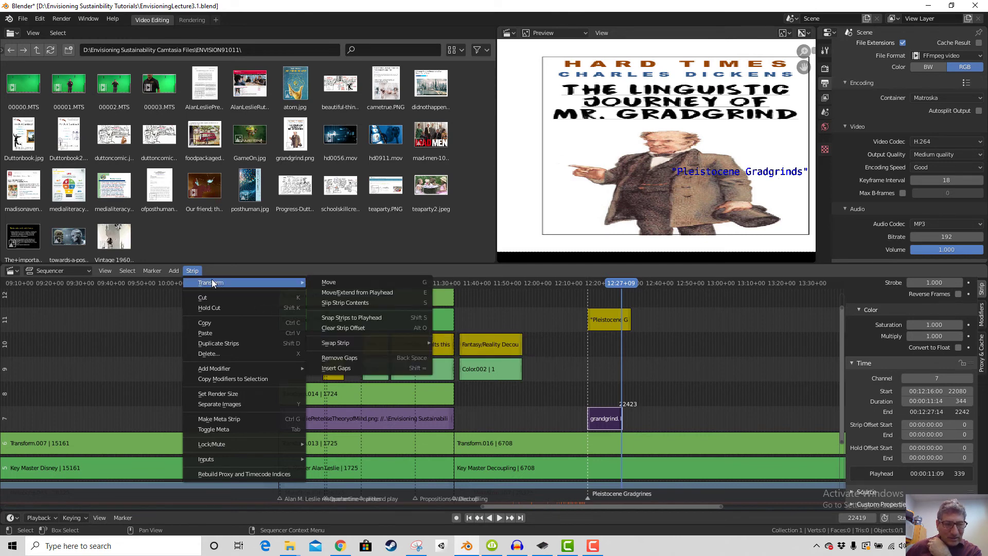
{"action": "mouse_move", "coordinate": [179, 272]}
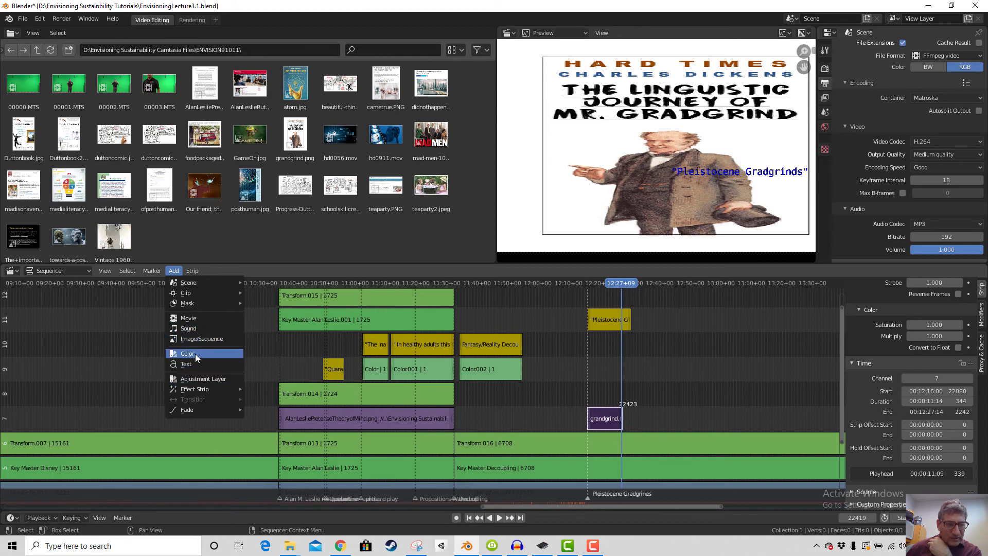
{"action": "mouse_move", "coordinate": [204, 390]}
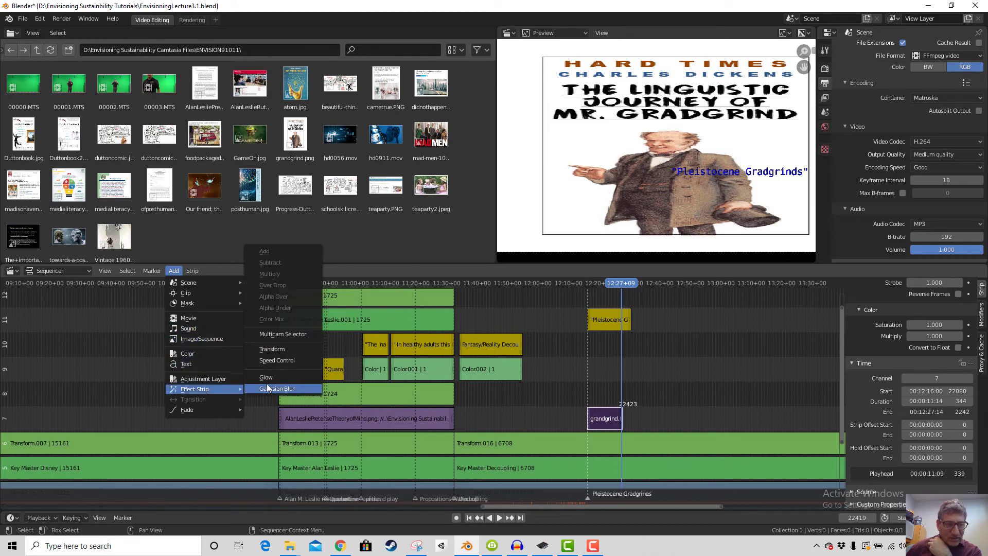
{"action": "left_click", "coordinate": [277, 350]}
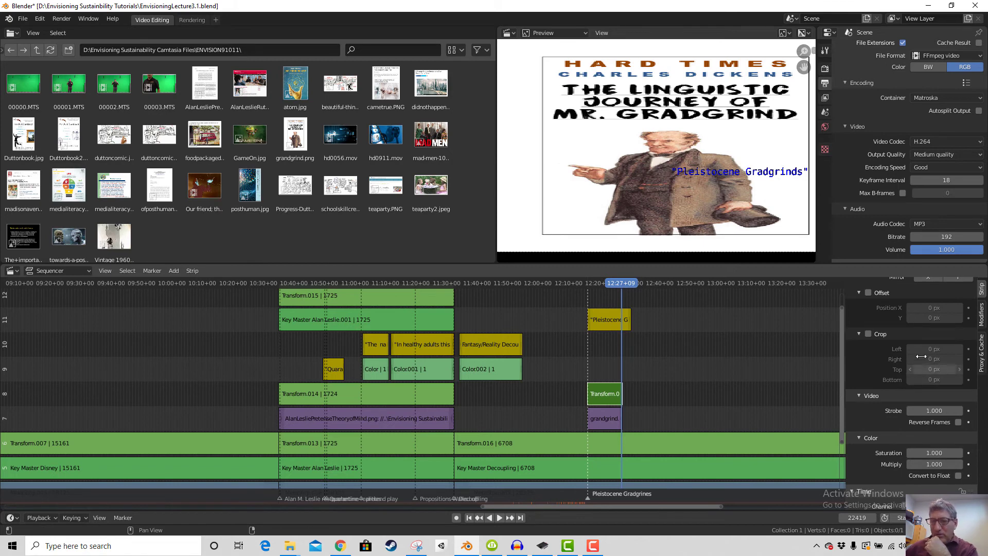
Enable uniform scale on the Gradgrind transform strip and set its scale to 0.43
{"action": "scroll", "coordinate": [923, 354], "scroll_direction": "up", "scroll_amount": 4}
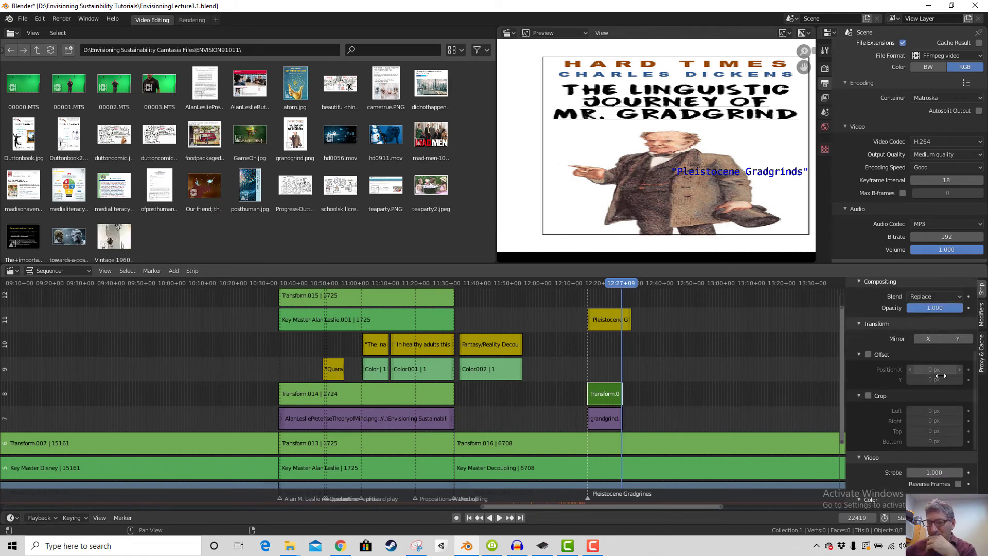
{"action": "scroll", "coordinate": [940, 375], "scroll_direction": "down", "scroll_amount": 2}
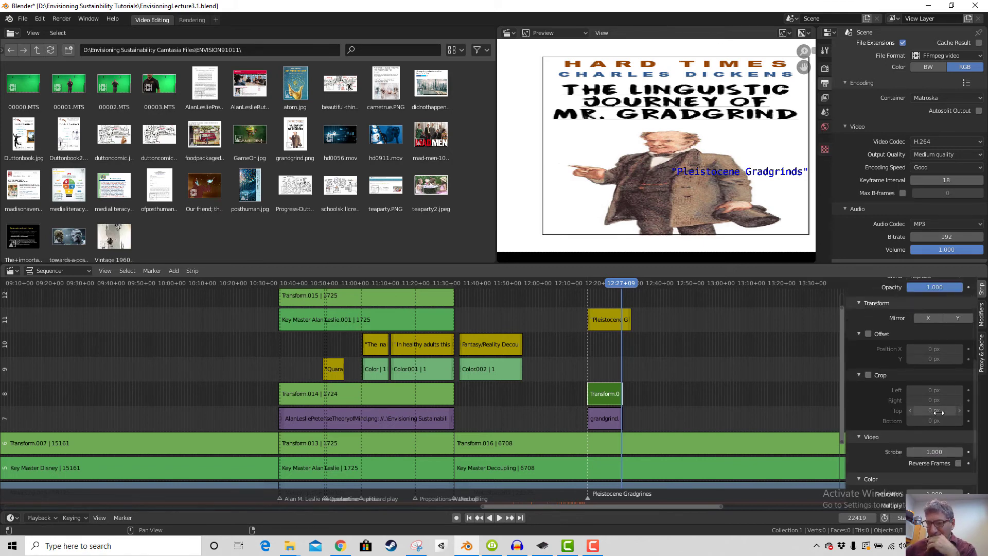
{"action": "scroll", "coordinate": [938, 412], "scroll_direction": "up", "scroll_amount": 4}
{"action": "scroll", "coordinate": [932, 353], "scroll_direction": "up", "scroll_amount": 2}
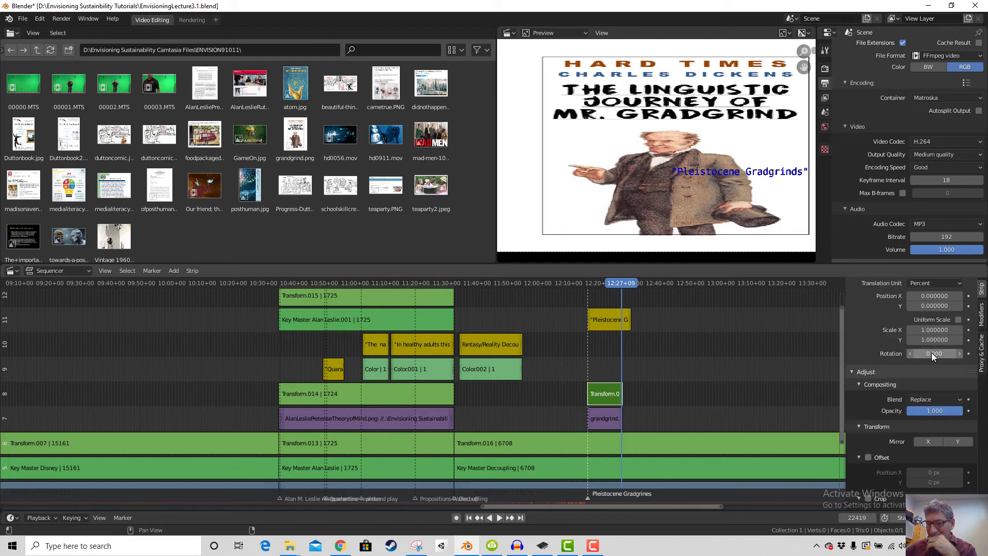
{"action": "scroll", "coordinate": [931, 352], "scroll_direction": "up", "scroll_amount": 2}
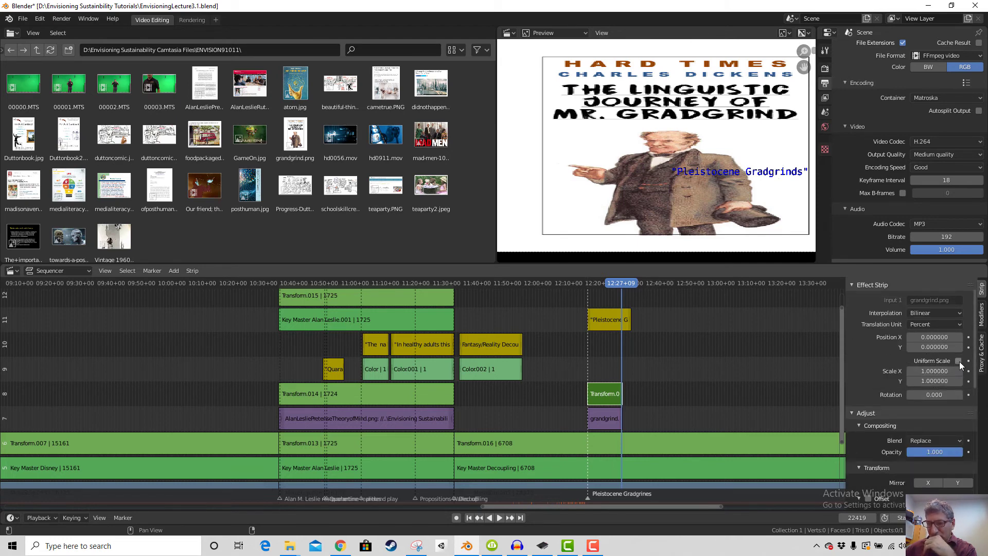
{"action": "left_click", "coordinate": [958, 360]}
{"action": "left_click_drag", "start_coordinate": [934, 371], "coordinate": [906, 371]}
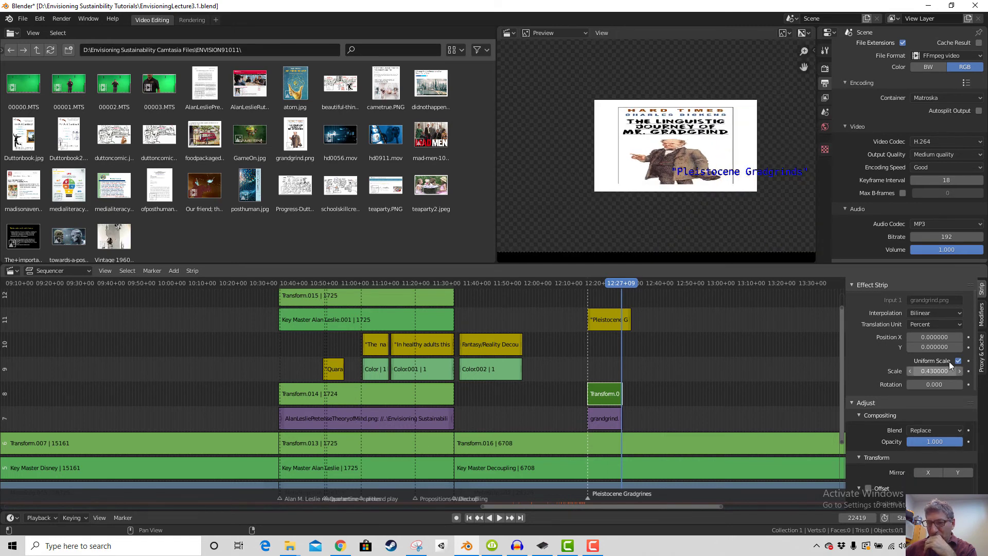
Set the Gradgrind transform strip's blend mode to Alpha Over
{"action": "scroll", "coordinate": [956, 350], "scroll_direction": "up", "scroll_amount": 1}
{"action": "scroll", "coordinate": [957, 360], "scroll_direction": "down", "scroll_amount": 3}
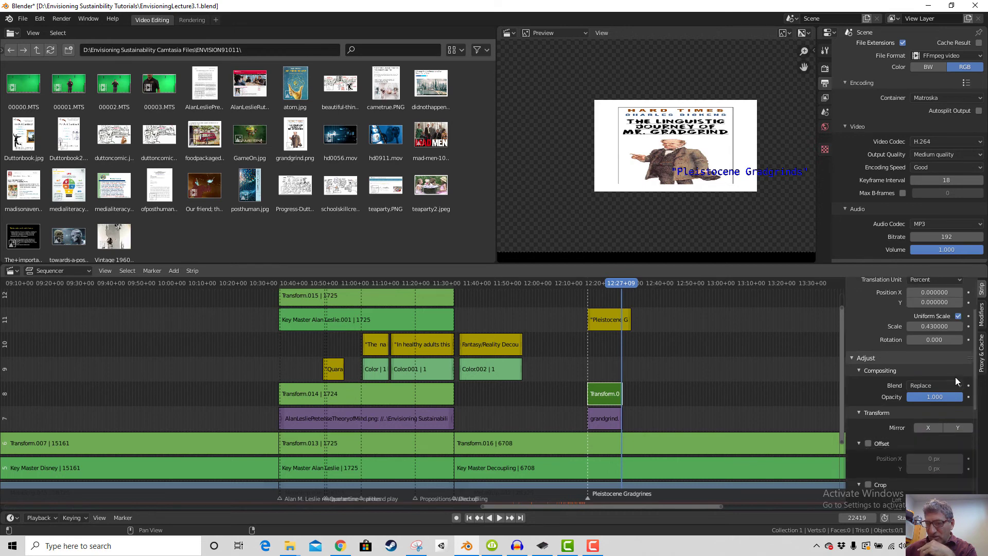
{"action": "left_click", "coordinate": [960, 385]}
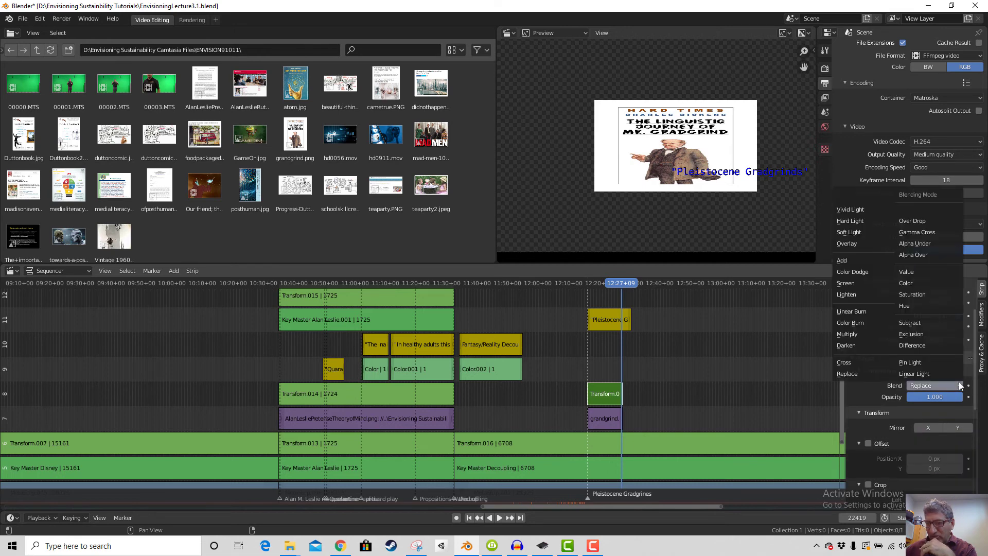
{"action": "left_click", "coordinate": [924, 256]}
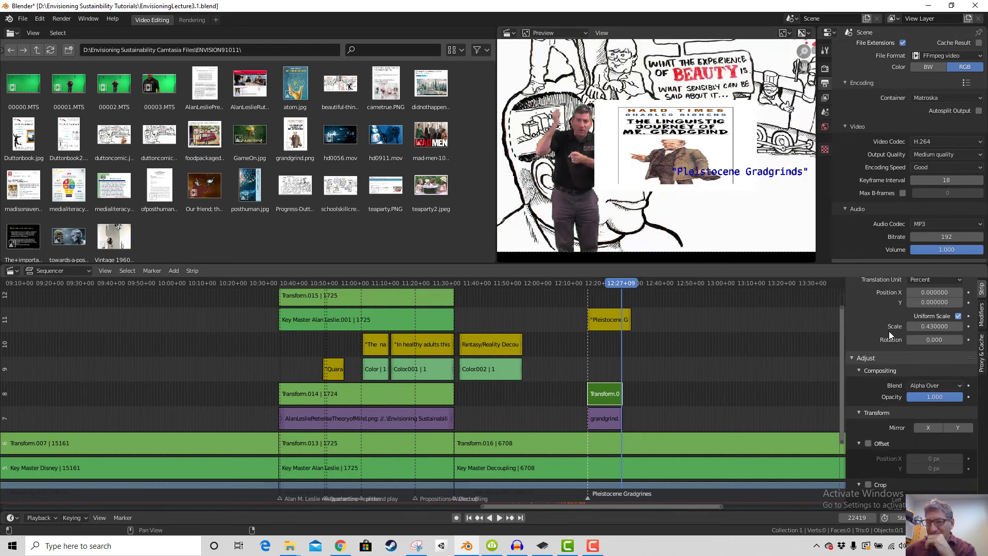
Place the Gradgrind picture below the caption at position X about 17.64 and Y about -30.51, with a uniform scale of 0.37
{"action": "scroll", "coordinate": [926, 337], "scroll_direction": "up", "scroll_amount": 1}
{"action": "left_click_drag", "start_coordinate": [926, 315], "coordinate": [809, 323]}
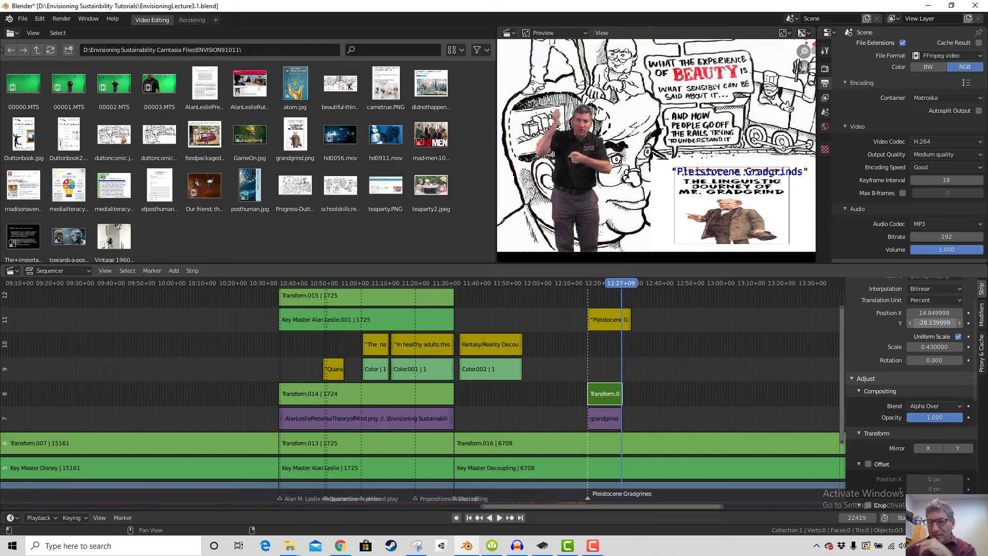
{"action": "left_click_drag", "start_coordinate": [928, 312], "coordinate": [960, 312]}
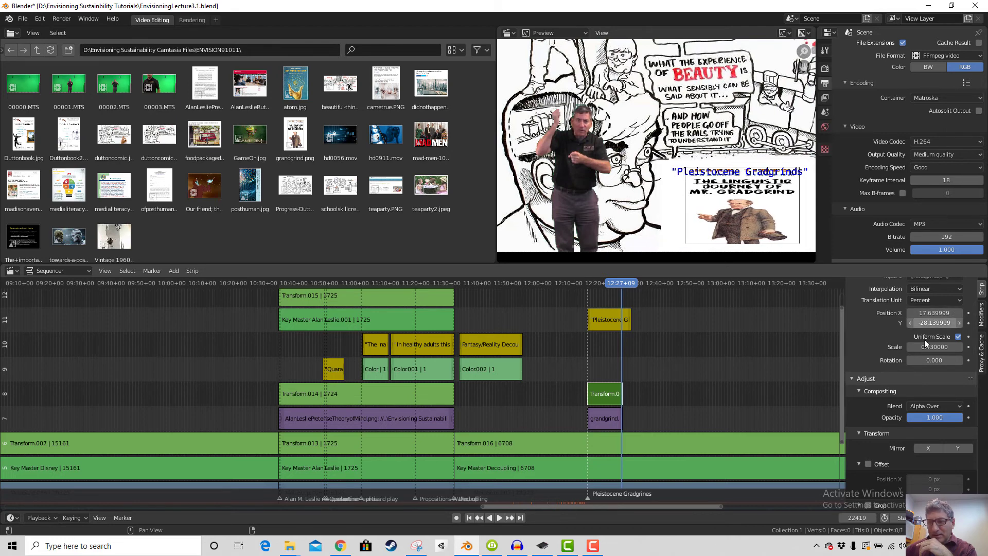
{"action": "left_click_drag", "start_coordinate": [932, 346], "coordinate": [922, 346]}
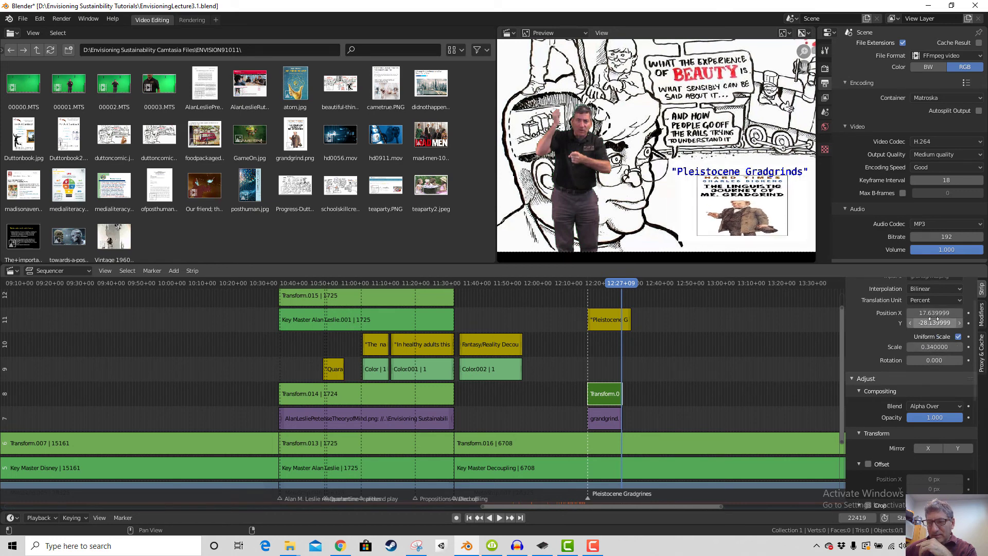
{"action": "left_click_drag", "start_coordinate": [933, 323], "coordinate": [936, 346]}
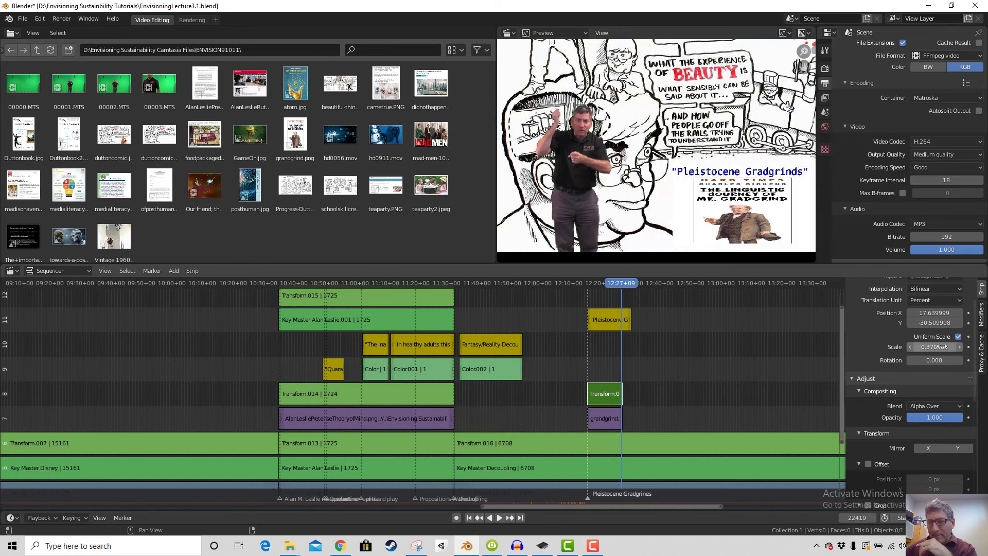
Turn off uniform scale for the Gradgrind picture, setting scale X to 0.43, scale Y to 0.49 and position Y to about -28.68
{"action": "left_click", "coordinate": [957, 337]}
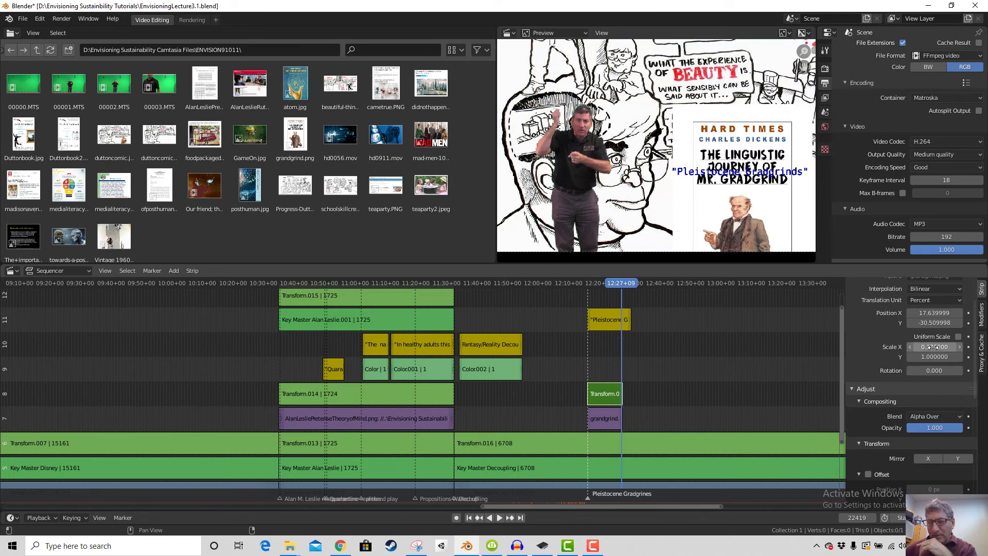
{"action": "mouse_move", "coordinate": [932, 347]}
{"action": "left_mouse_down"}
{"action": "mouse_move", "coordinate": [965, 347]}
{"action": "mouse_move", "coordinate": [946, 356]}
{"action": "mouse_move", "coordinate": [908, 347]}
{"action": "mouse_move", "coordinate": [929, 356]}
{"action": "mouse_move", "coordinate": [908, 356]}
{"action": "mouse_move", "coordinate": [919, 357]}
{"action": "left_mouse_up"}
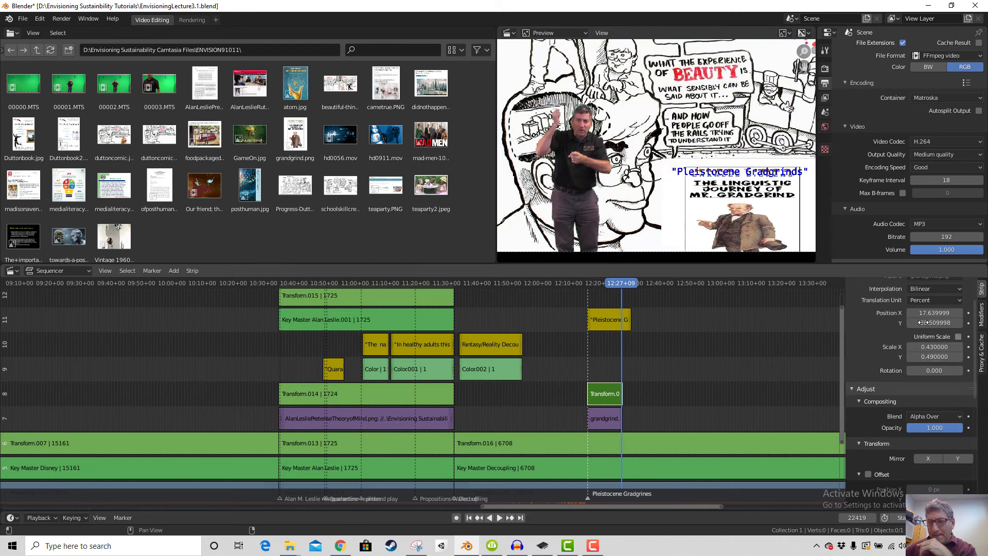
{"action": "left_click_drag", "start_coordinate": [926, 322], "coordinate": [935, 323]}
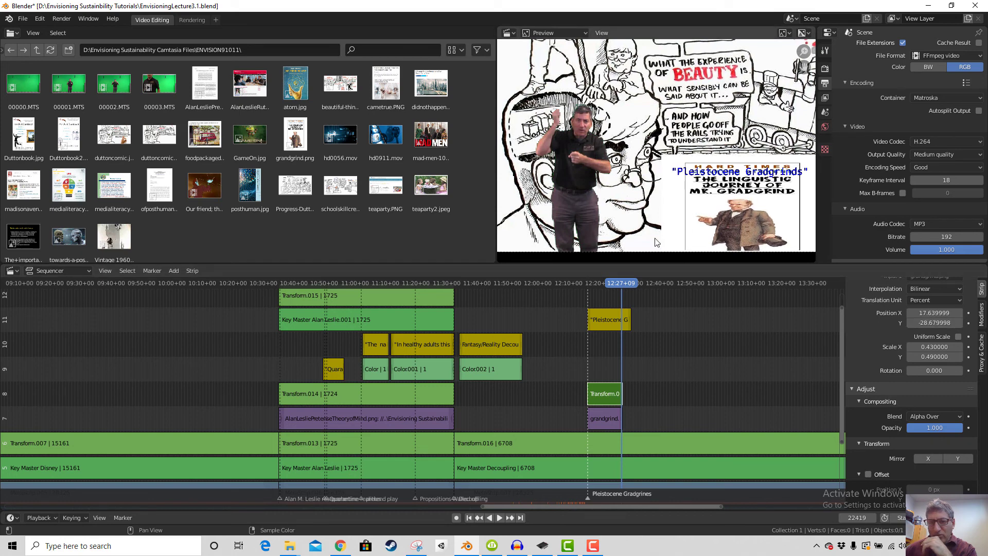
Raise the "Pleistocene Gradgrinds" caption above the picture by setting its Y location to 0.41
{"action": "left_click", "coordinate": [606, 320]}
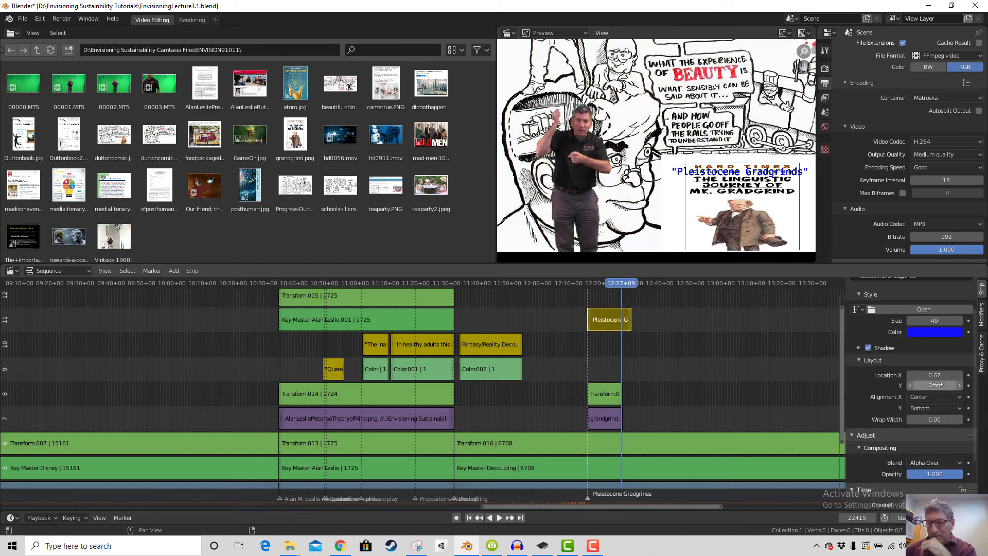
{"action": "left_click_drag", "start_coordinate": [934, 385], "coordinate": [944, 385]}
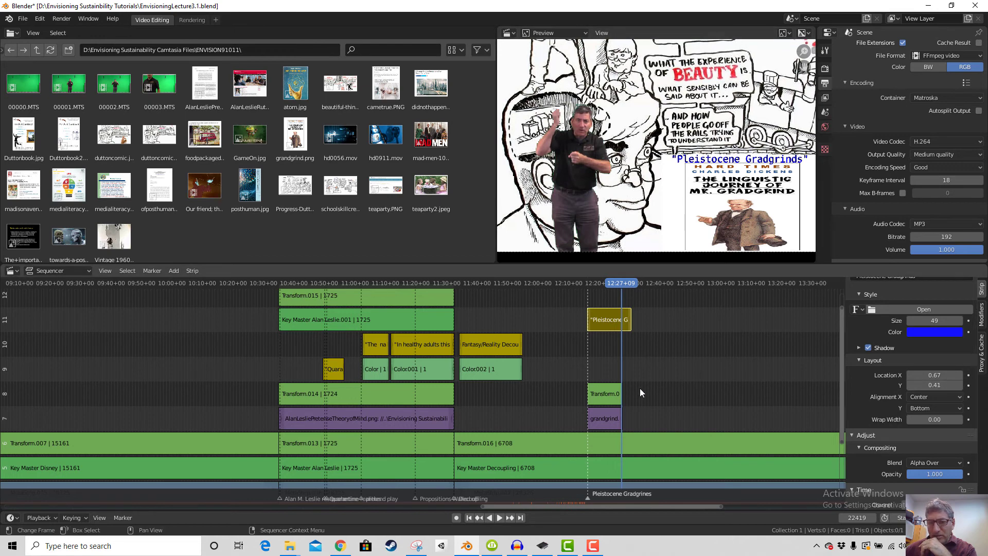
Lower the Gradgrind picture beneath the caption by adjusting its transform strip's position Y to about -29.2
{"action": "left_click", "coordinate": [602, 399]}
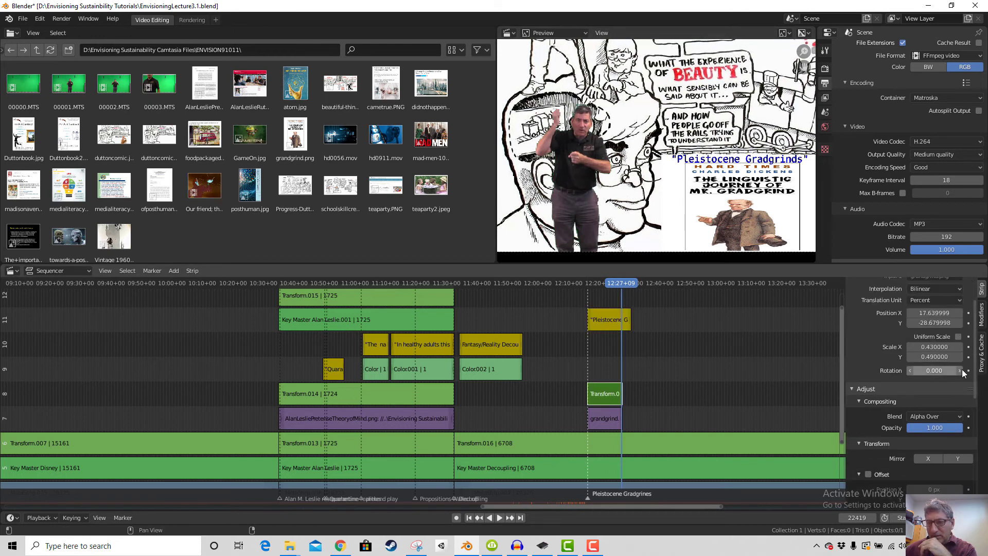
{"action": "left_click", "coordinate": [960, 324]}
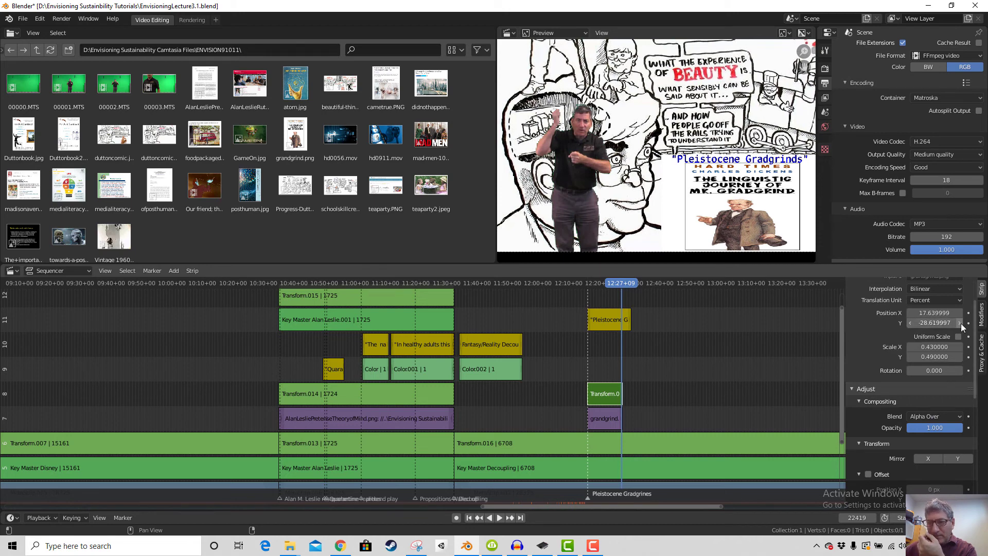
{"action": "left_click", "coordinate": [960, 324]}
{"action": "left_click", "coordinate": [960, 324]}
{"action": "left_click", "coordinate": [960, 323]}
{"action": "left_click", "coordinate": [960, 323]}
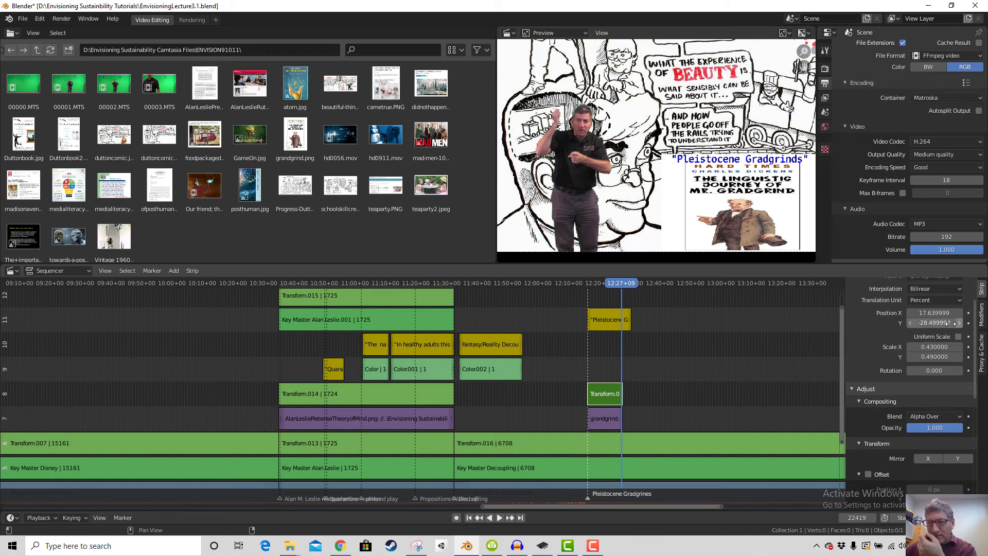
{"action": "left_click", "coordinate": [909, 323]}
{"action": "left_click", "coordinate": [910, 323]}
{"action": "left_click", "coordinate": [909, 323]}
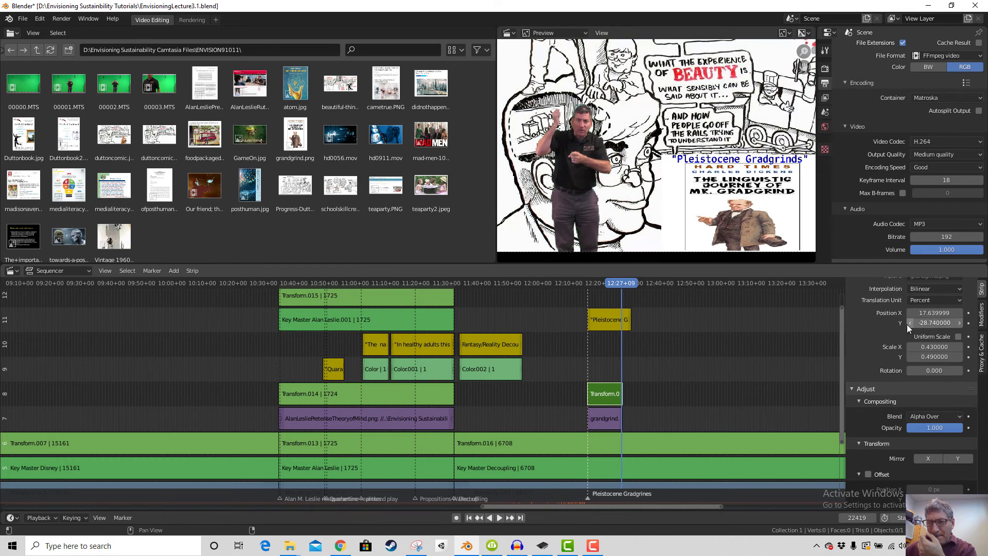
{"action": "left_click", "coordinate": [909, 323]}
{"action": "left_click", "coordinate": [909, 323]}
{"action": "left_click", "coordinate": [909, 323]}
{"action": "left_click", "coordinate": [908, 324]}
{"action": "left_click", "coordinate": [907, 324]}
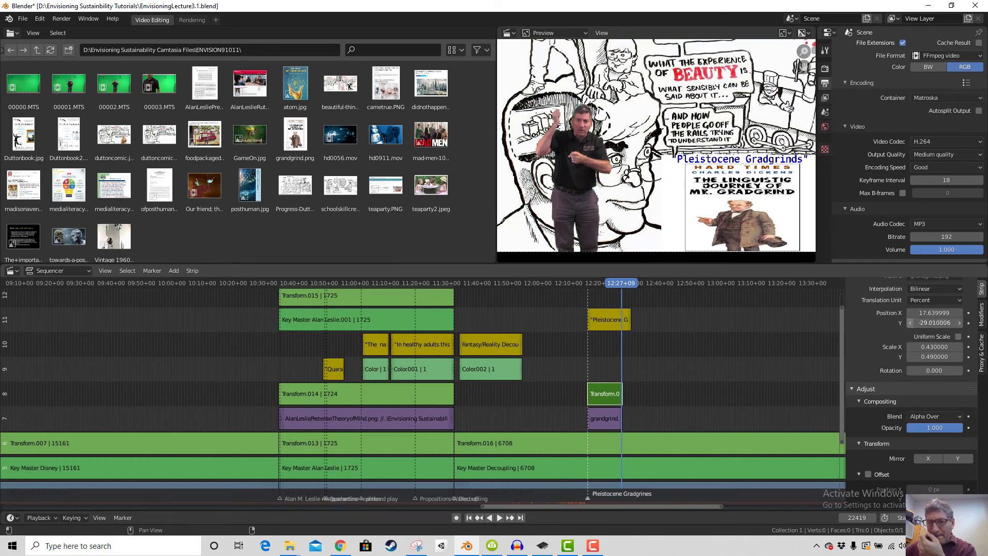
{"action": "left_click", "coordinate": [908, 324]}
{"action": "left_click", "coordinate": [908, 324]}
{"action": "left_click", "coordinate": [908, 324]}
{"action": "left_click", "coordinate": [908, 324]}
{"action": "left_click", "coordinate": [908, 325]}
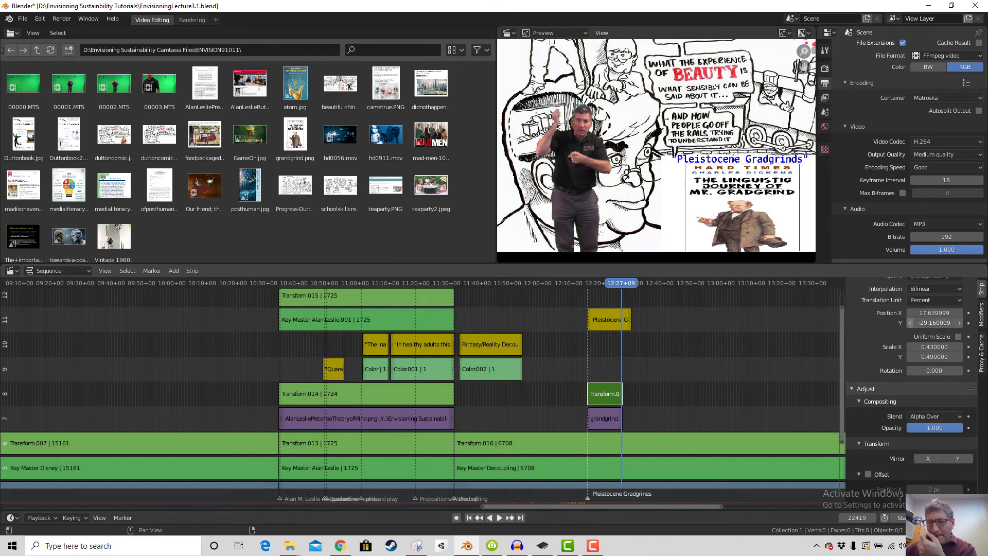
Reduce the Gradgrind picture's scale Y to 0.40 and set its position Y to about -29.40
{"action": "left_click", "coordinate": [909, 357]}
{"action": "left_click", "coordinate": [910, 357]}
{"action": "left_click", "coordinate": [909, 357]}
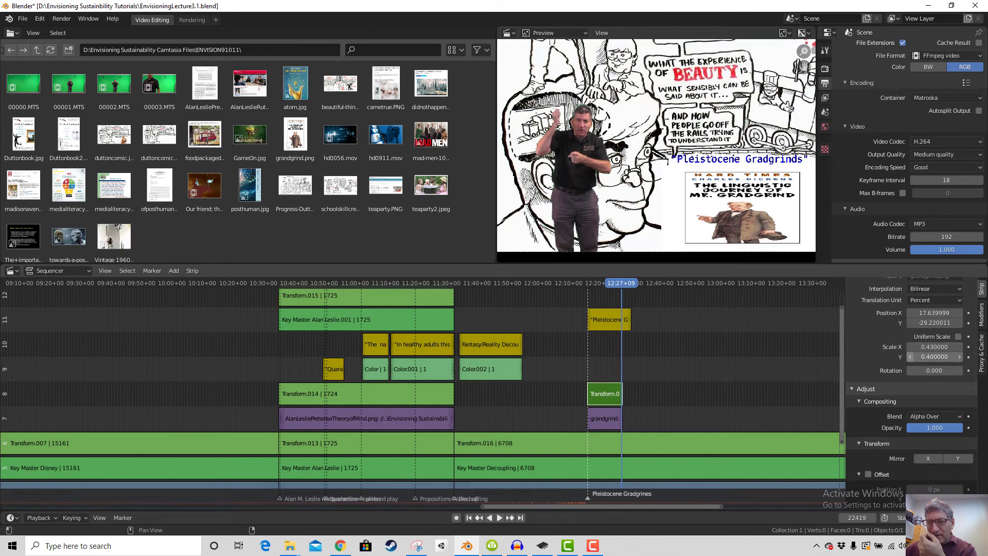
{"action": "left_click", "coordinate": [908, 323]}
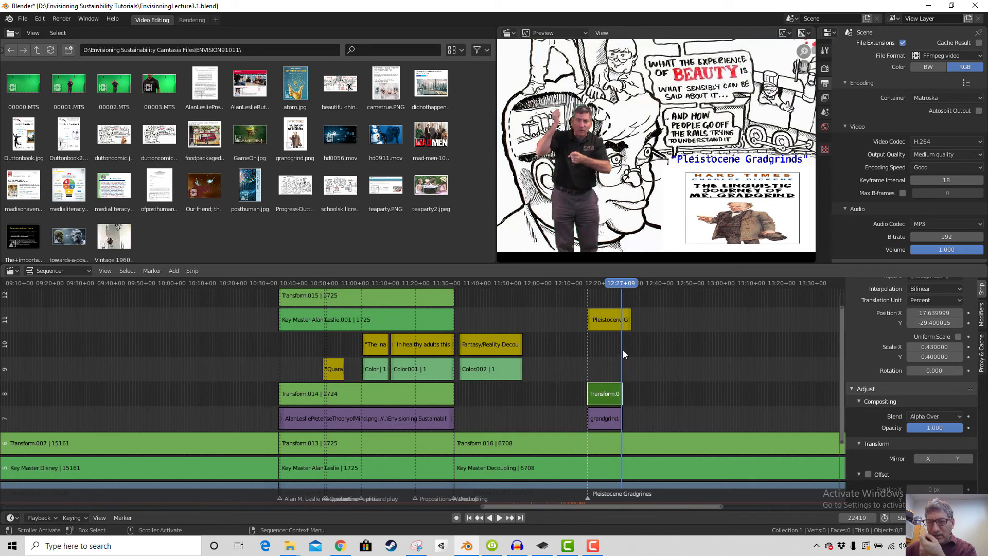
Lower the "Pleistocene Gradgrinds" caption closer to the picture by setting its Y location to 0.39
{"action": "left_click", "coordinate": [606, 319]}
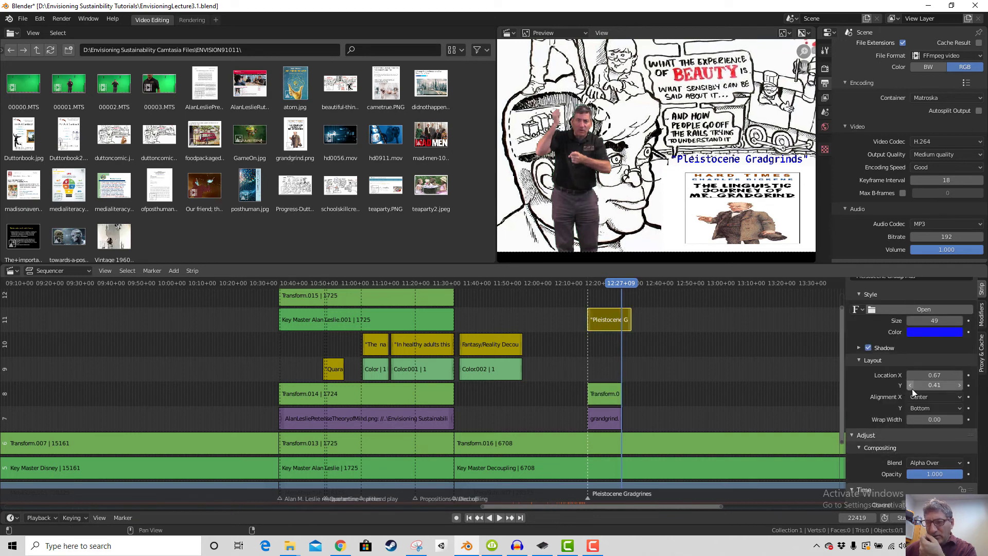
{"action": "left_click", "coordinate": [911, 387]}
{"action": "left_click", "coordinate": [911, 387]}
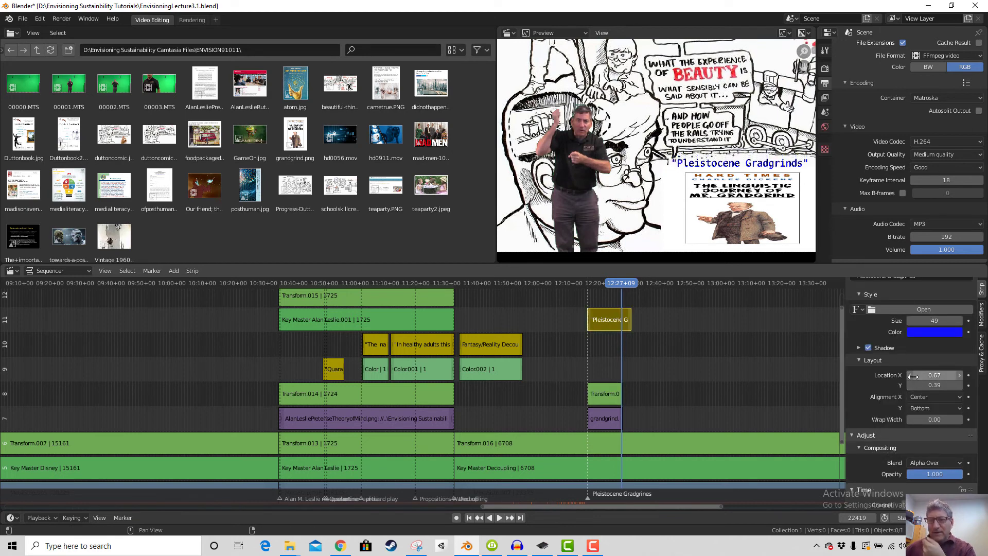
Extend the grandgrind.png image strip to end at frame 22484 and play back the start of its section
{"action": "left_click", "coordinate": [620, 393]}
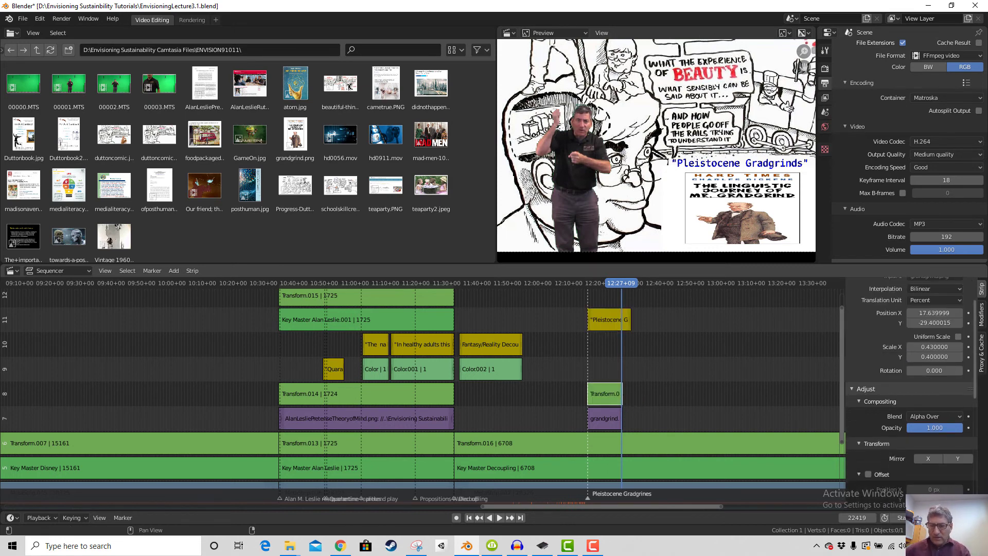
{"action": "left_click", "coordinate": [618, 418]}
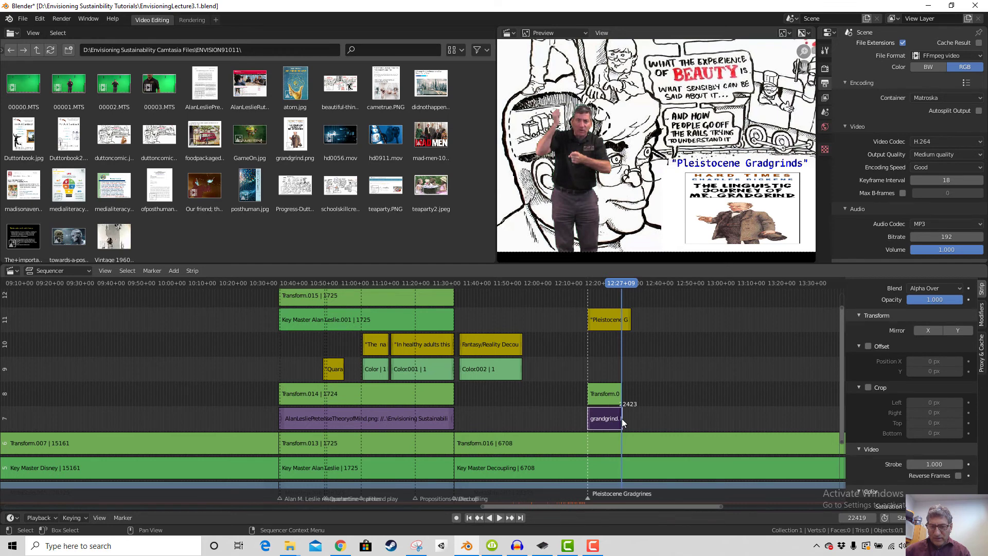
{"action": "mouse_move", "coordinate": [622, 418]}
{"action": "left_mouse_down"}
{"action": "mouse_move", "coordinate": [643, 419]}
{"action": "mouse_move", "coordinate": [627, 419]}
{"action": "left_mouse_up"}
{"action": "left_click", "coordinate": [597, 283]}
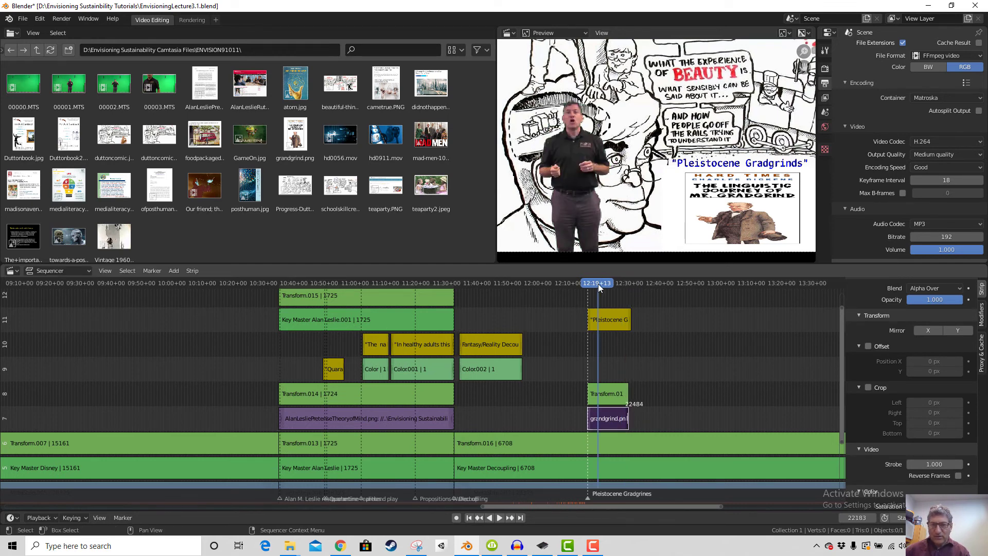
{"action": "key", "text": "space"}
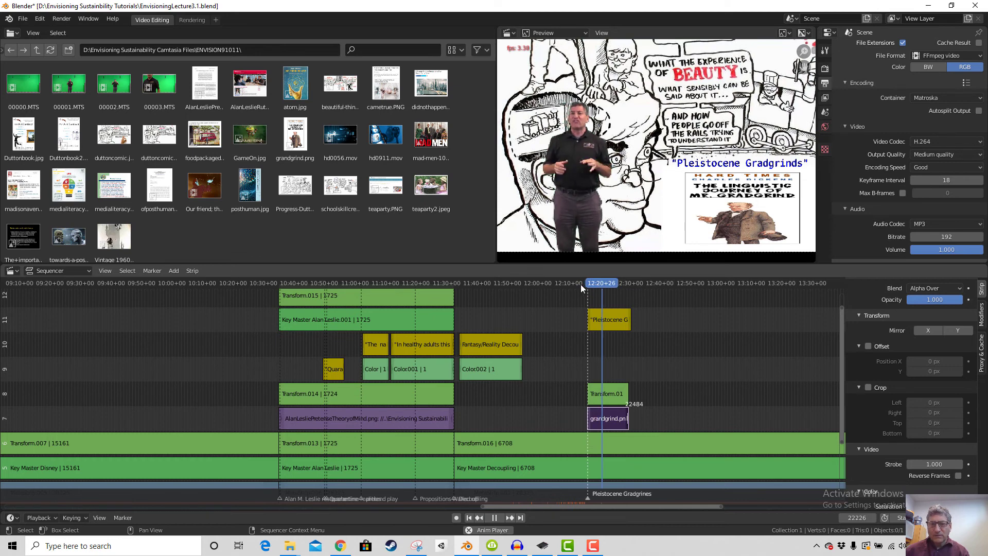
{"action": "left_click", "coordinate": [580, 283]}
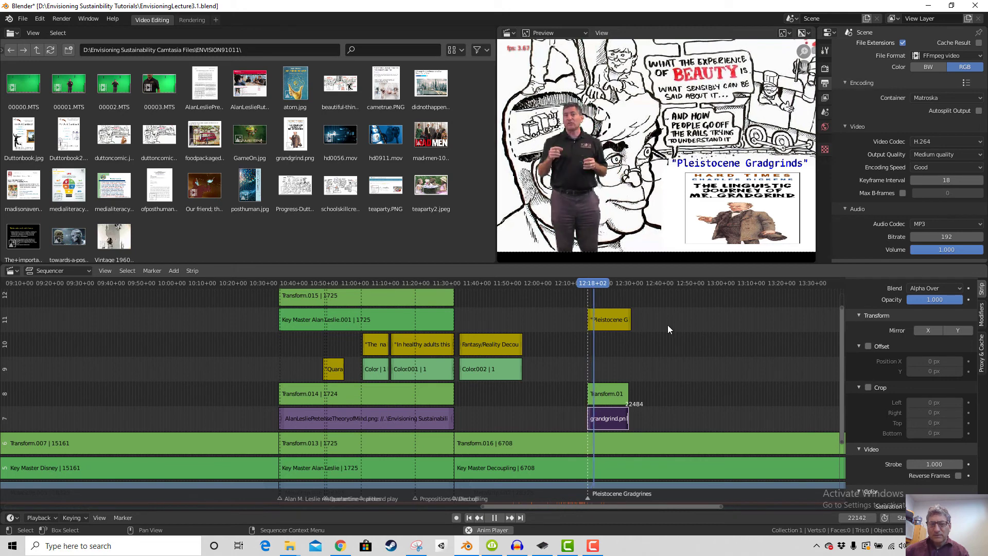
{"action": "key", "text": "space"}
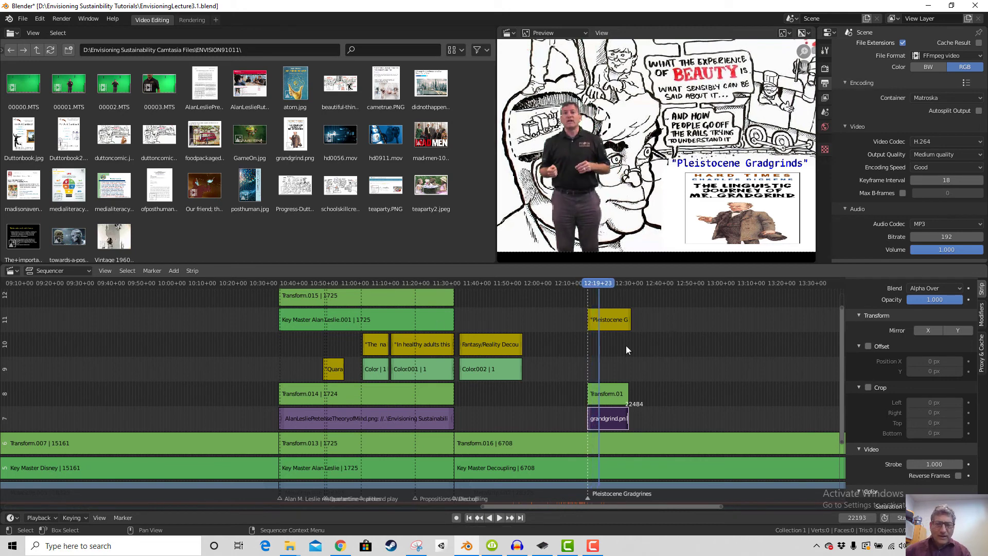
Add a Fade In And Out to the "Pleistocene Gradgrinds" caption strip
{"action": "left_click", "coordinate": [612, 322]}
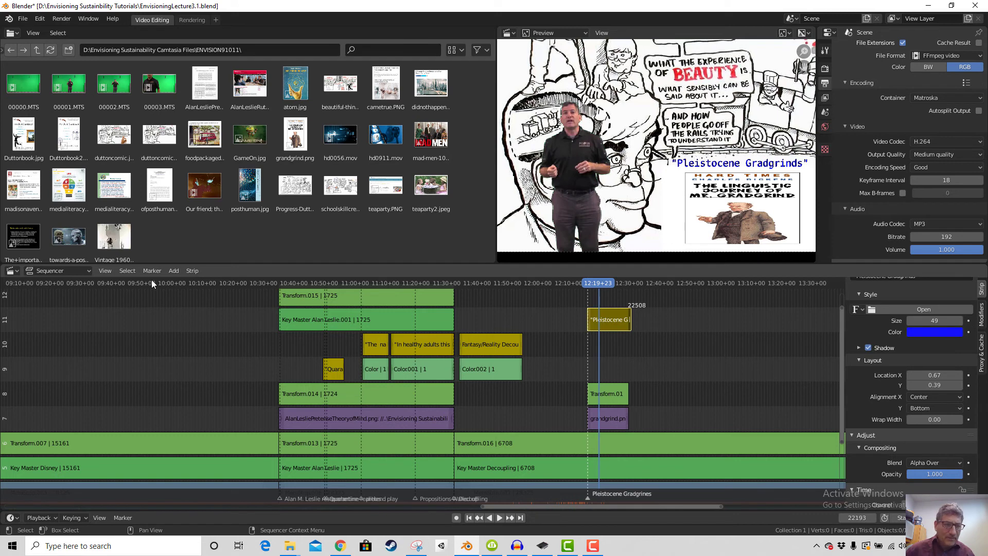
{"action": "left_click", "coordinate": [174, 271]}
{"action": "mouse_move", "coordinate": [197, 406]}
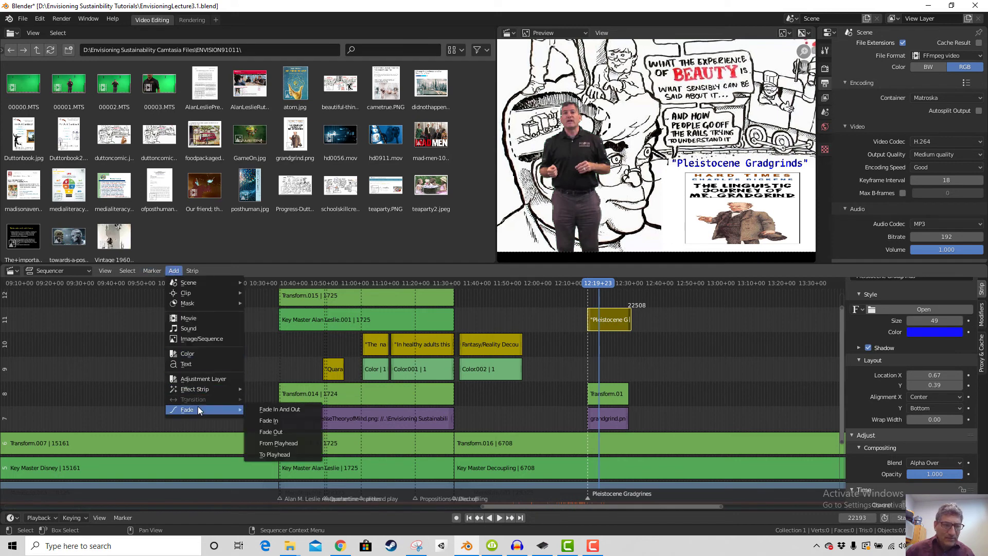
{"action": "left_click", "coordinate": [270, 411]}
Add a Fade In And Out to the grandgrind.png image strip
{"action": "left_click", "coordinate": [608, 418]}
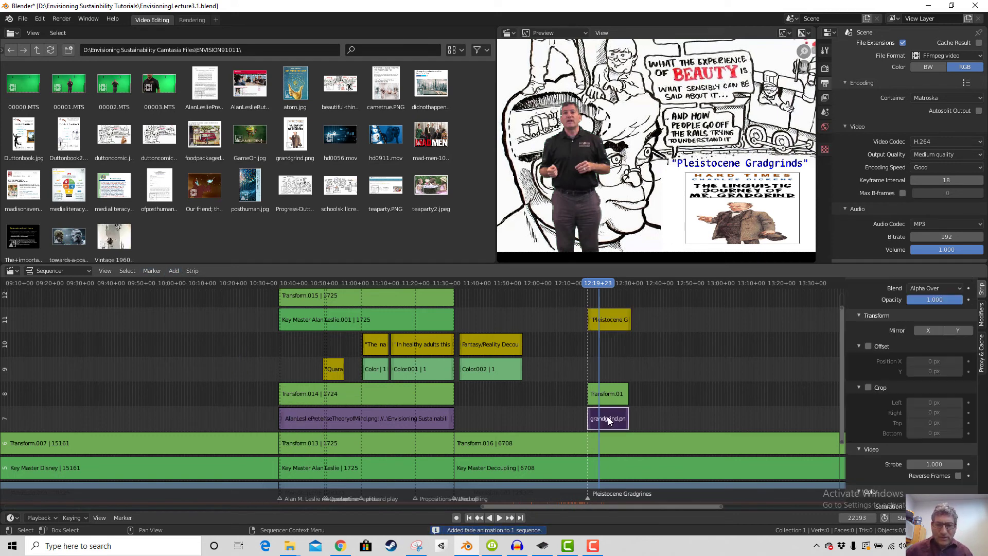
{"action": "left_click", "coordinate": [174, 271]}
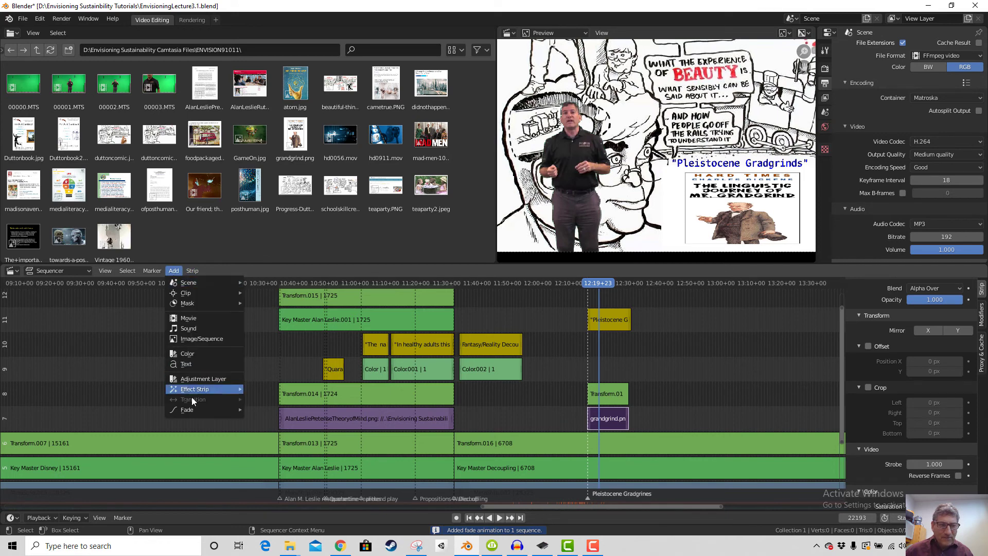
{"action": "mouse_move", "coordinate": [194, 409]}
{"action": "left_click", "coordinate": [279, 409]}
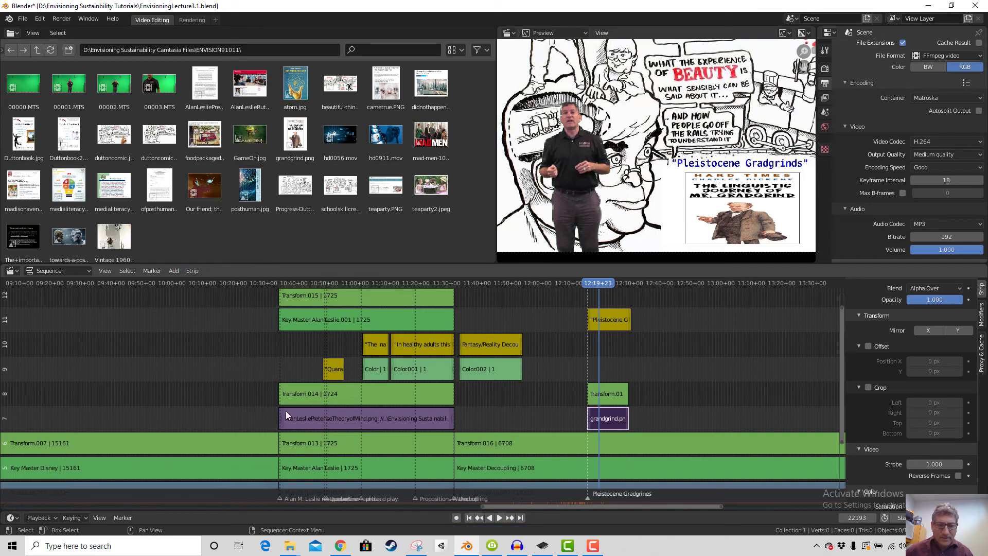
Play back the opening fades and add a Fade In And Out to the Gradgrind picture's transform strip
{"action": "left_click", "coordinate": [616, 395]}
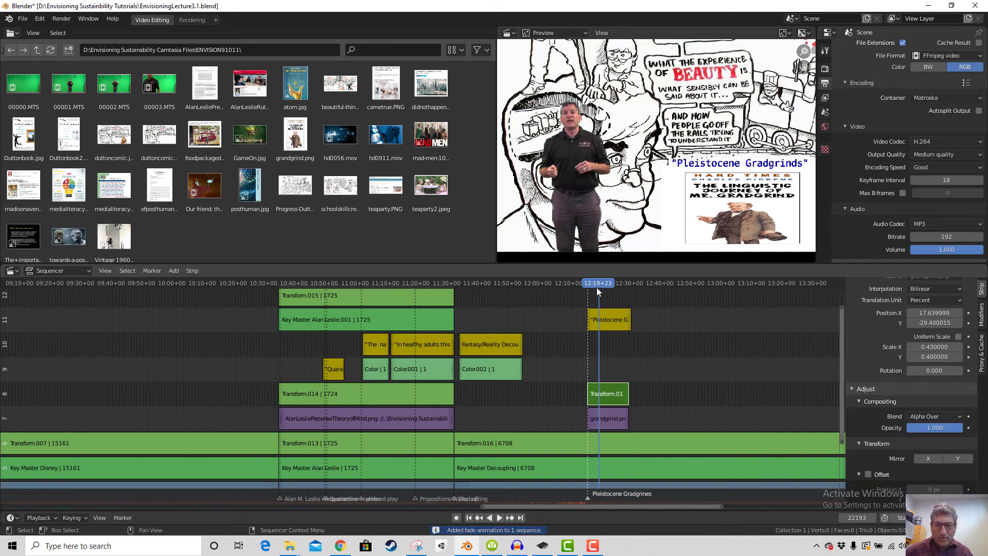
{"action": "mouse_move", "coordinate": [597, 287]}
{"action": "left_mouse_down"}
{"action": "mouse_move", "coordinate": [579, 285]}
{"action": "mouse_move", "coordinate": [591, 288]}
{"action": "left_mouse_up"}
{"action": "key", "text": "space"}
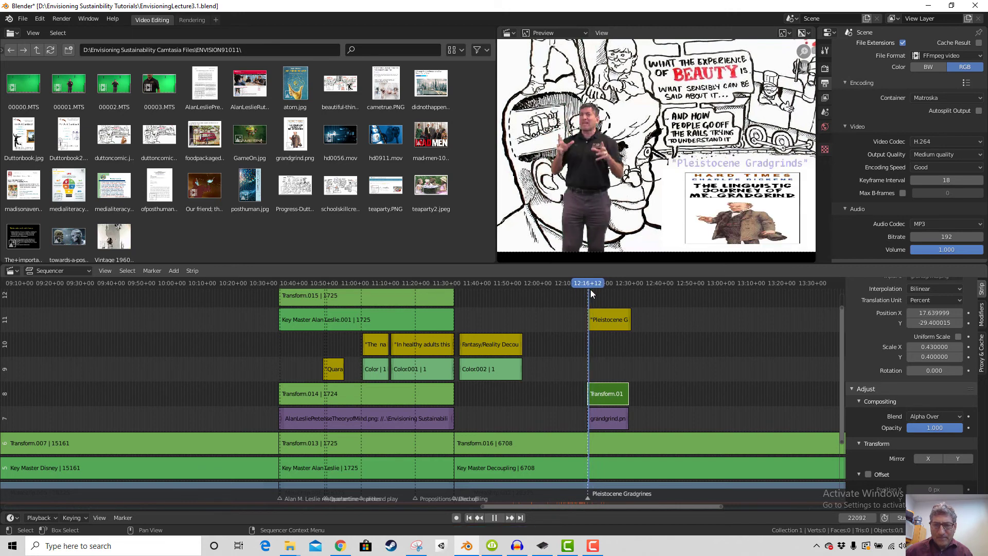
{"action": "left_click", "coordinate": [613, 418]}
{"action": "key", "text": "space"}
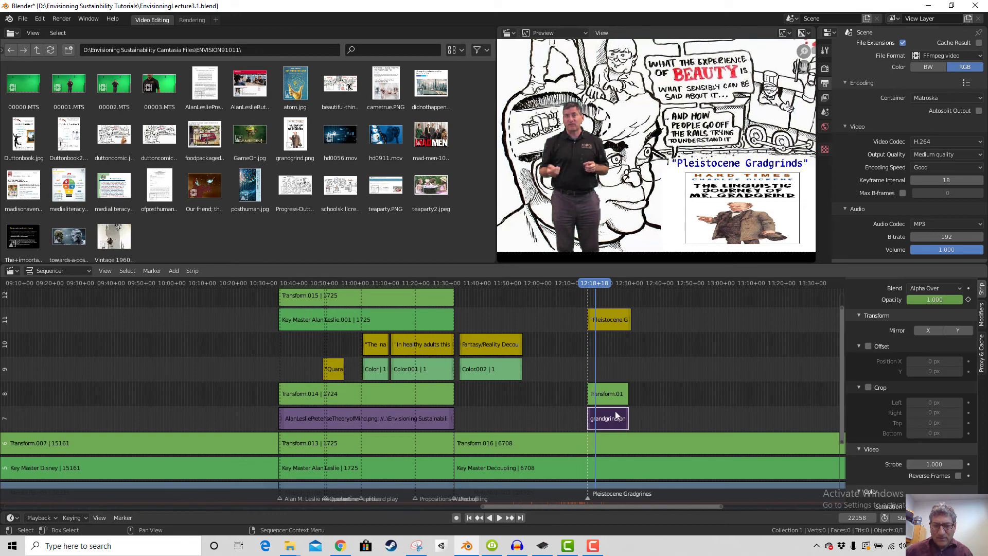
{"action": "left_click", "coordinate": [613, 397]}
{"action": "left_click", "coordinate": [177, 272]}
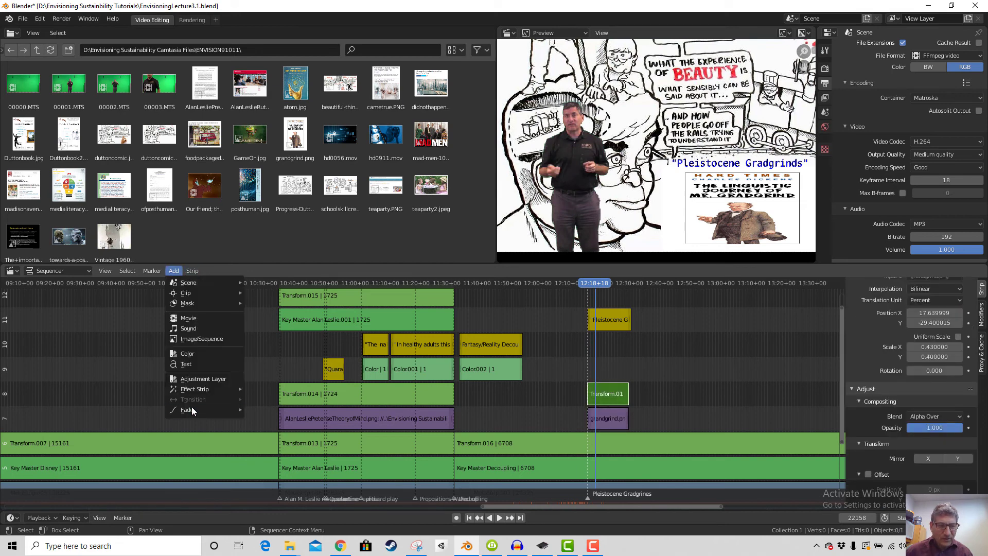
{"action": "mouse_move", "coordinate": [192, 409]}
{"action": "left_click", "coordinate": [270, 411]}
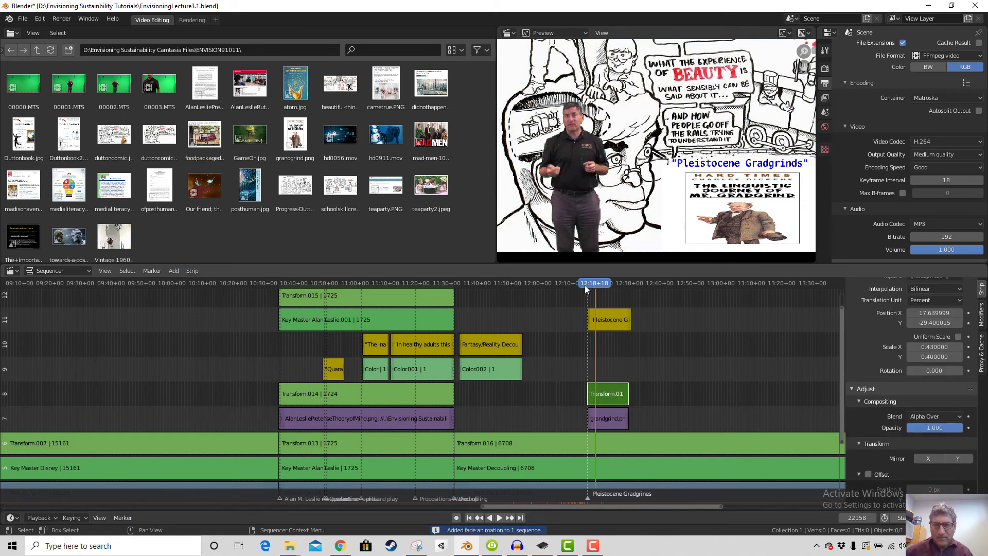
Play back the start and end of the Gradgrind section to check the fades and how long the topic lasts
{"action": "left_click", "coordinate": [580, 286]}
{"action": "key", "text": "space"}
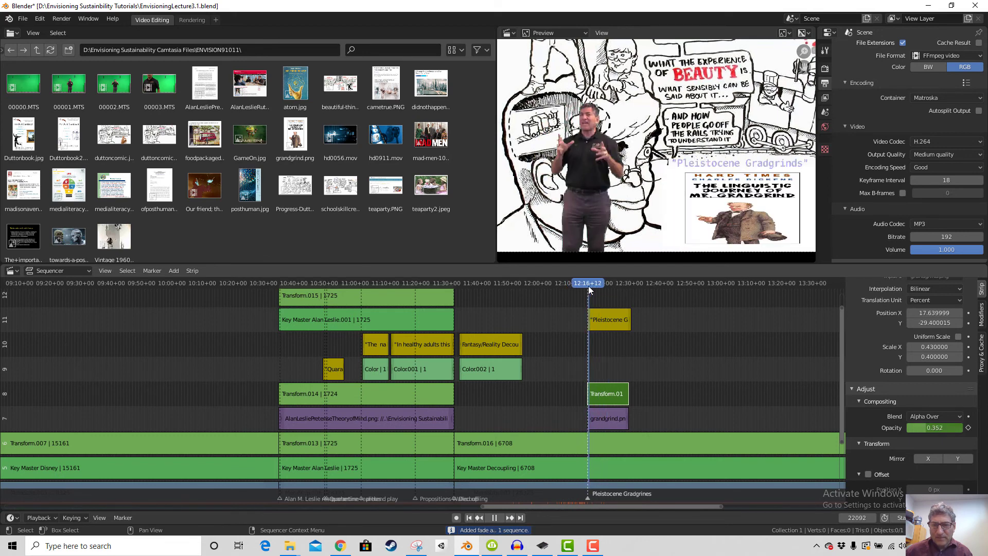
{"action": "left_click", "coordinate": [618, 287]}
{"action": "key", "text": "space"}
{"action": "key", "text": "space"}
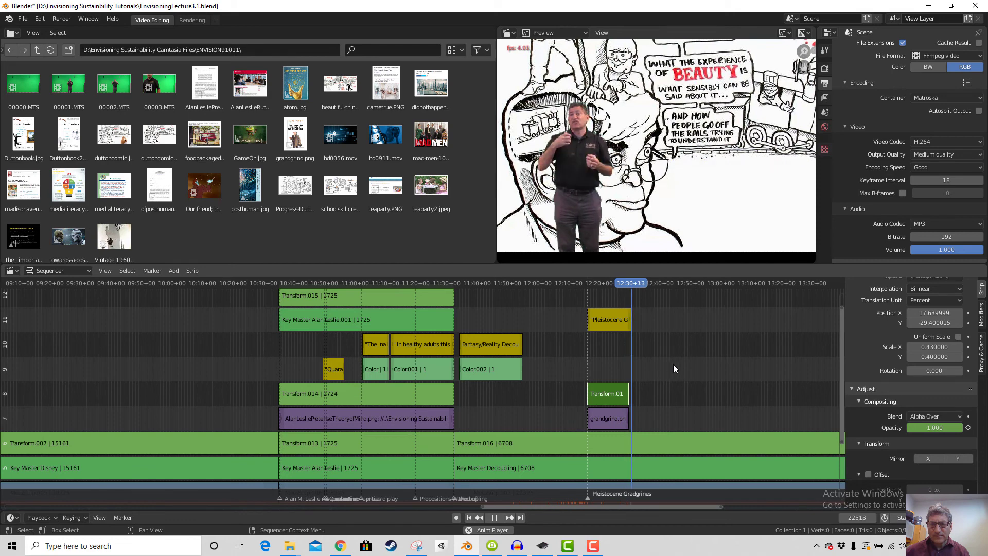
{"action": "key", "text": "space"}
Extend the grandgrind.png strip to the playhead at 12:35+02 and the "Pleistocene Gradgrinds" caption to end at frame 22645
{"action": "left_click", "coordinate": [626, 418]}
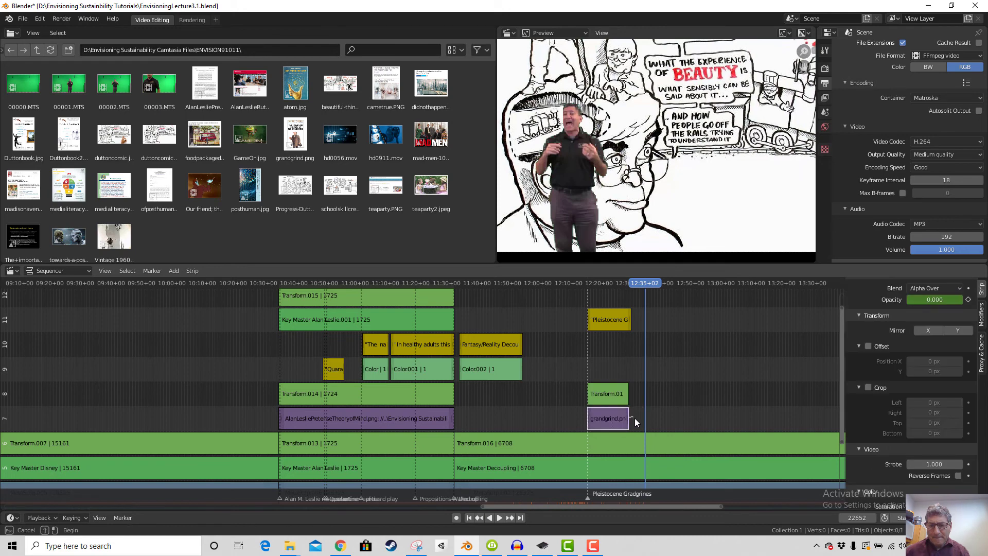
{"action": "left_click", "coordinate": [625, 393]}
{"action": "left_click", "coordinate": [627, 418]}
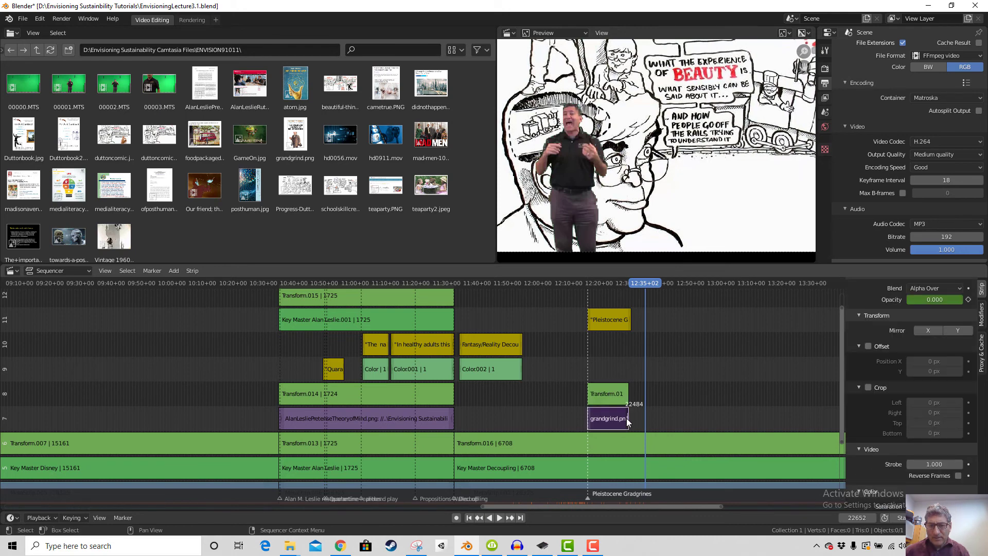
{"action": "left_click_drag", "start_coordinate": [627, 418], "coordinate": [645, 417]}
{"action": "left_click_drag", "start_coordinate": [629, 318], "coordinate": [643, 320]}
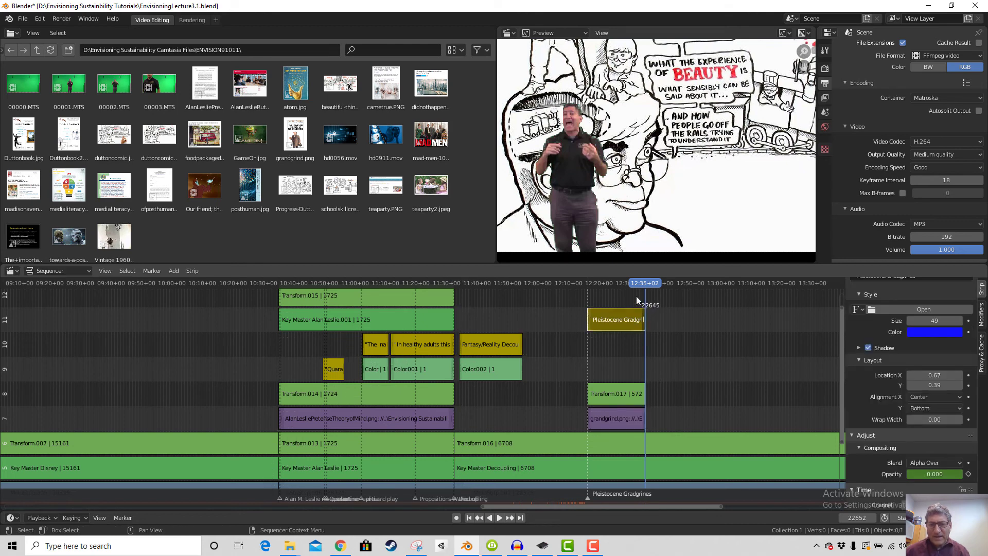
Play back the second half of the Gradgrind section through its end to check the closing fades
{"action": "left_click", "coordinate": [618, 285]}
{"action": "key", "text": "space"}
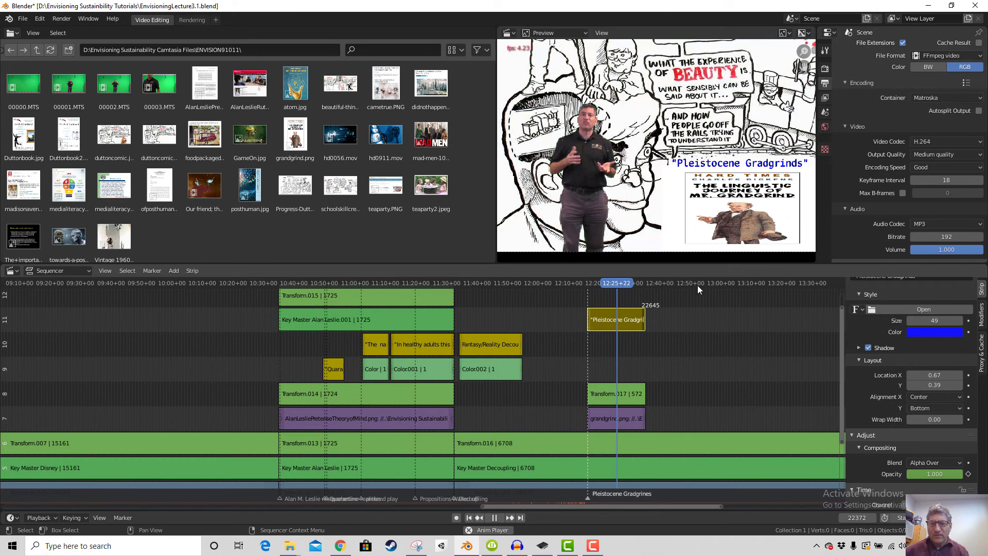
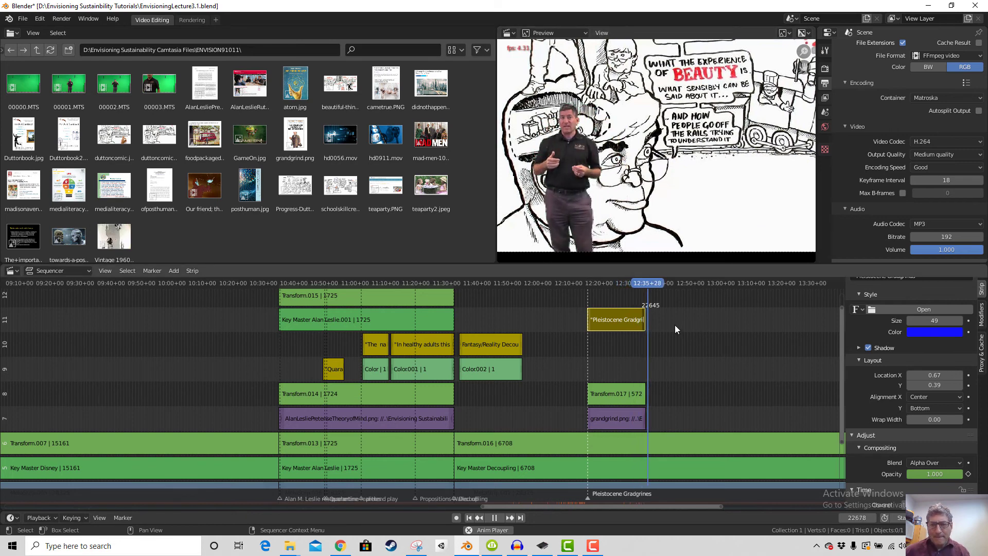
{"action": "key", "text": "space"}
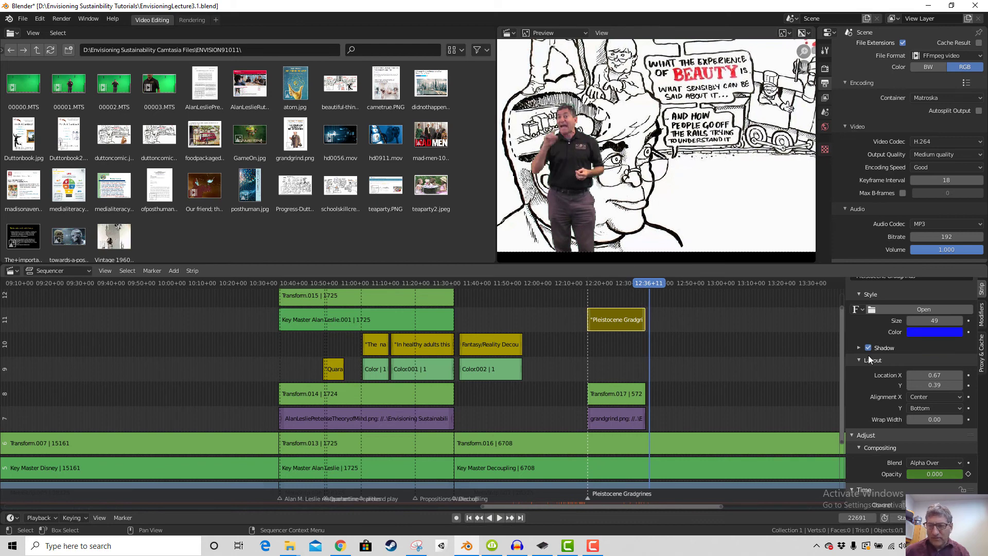
Clear the opacity keyframes of the "Pleistocene Gradgrinds" caption strip
{"action": "scroll", "coordinate": [889, 378], "scroll_direction": "down", "scroll_amount": 3}
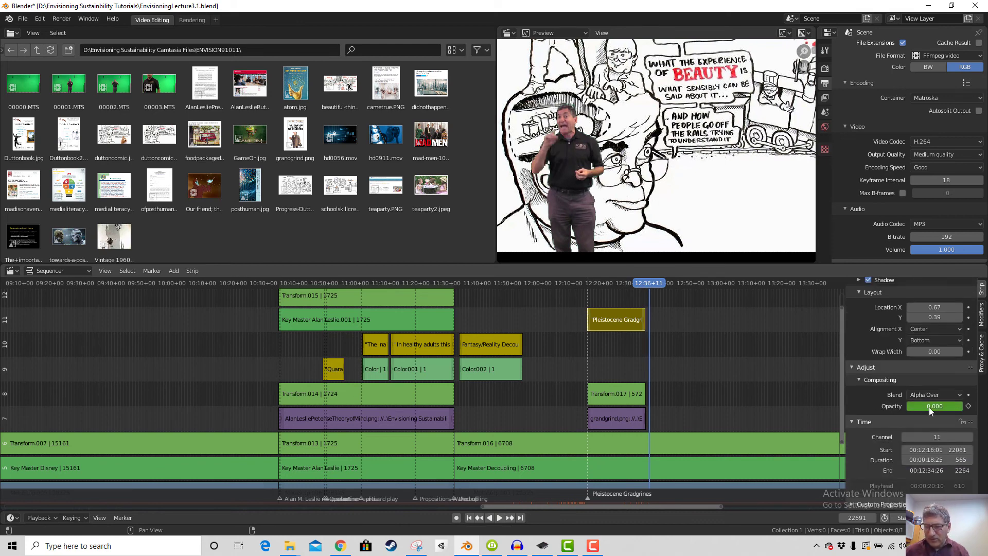
{"action": "left_click", "coordinate": [933, 406]}
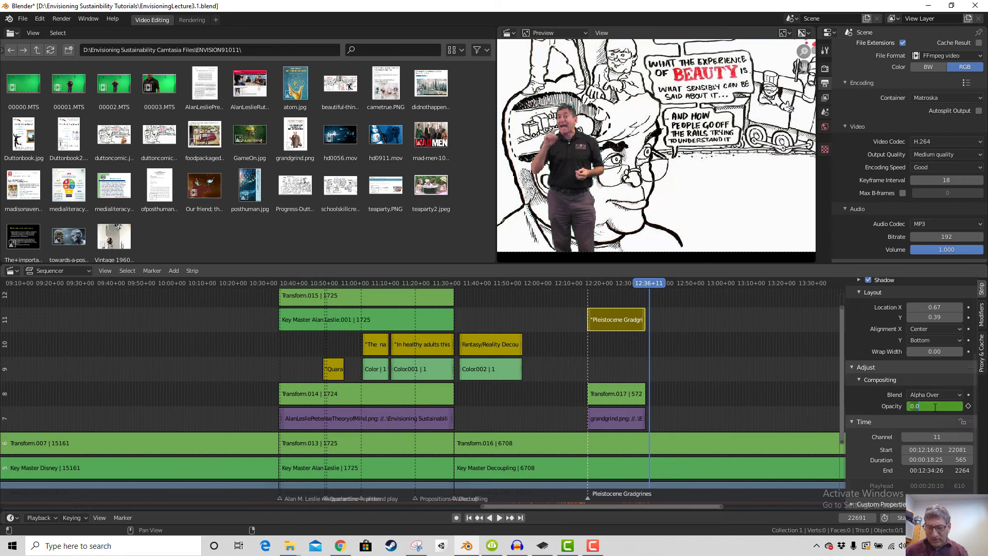
{"action": "right_click", "coordinate": [931, 406]}
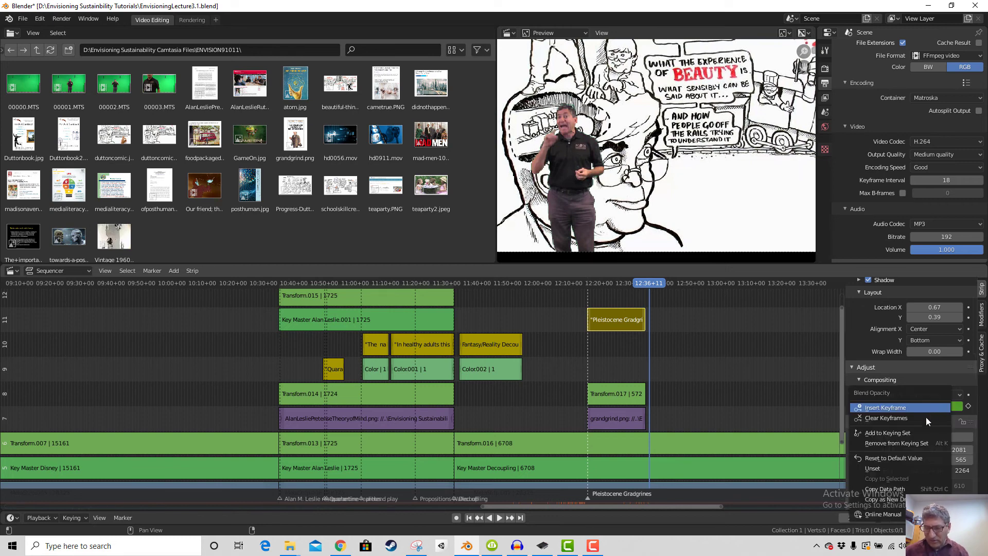
{"action": "left_click", "coordinate": [925, 417]}
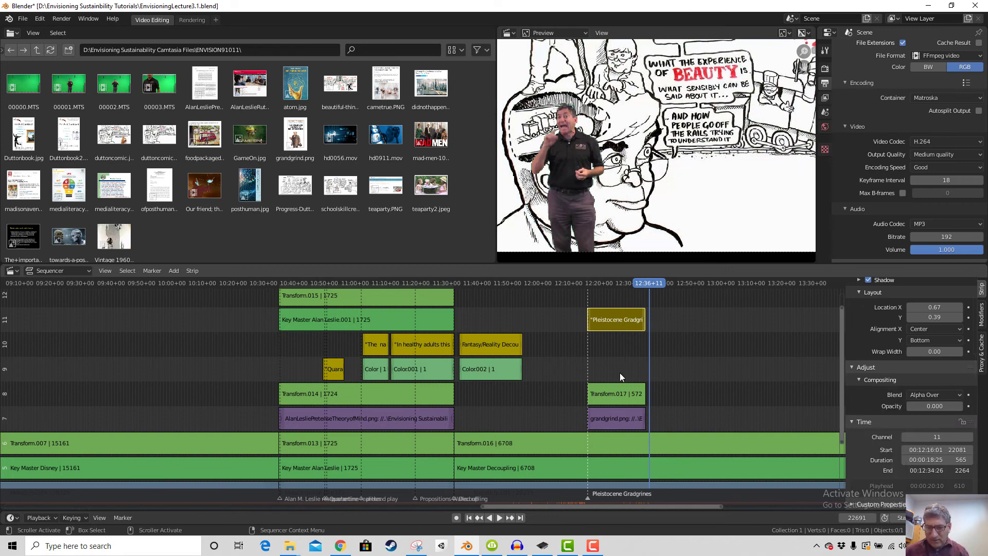
Clear the opacity keyframes of the Gradgrind picture's transform strip and of the grandgrind.png image strip
{"action": "left_click", "coordinate": [625, 389]}
{"action": "right_click", "coordinate": [936, 359]}
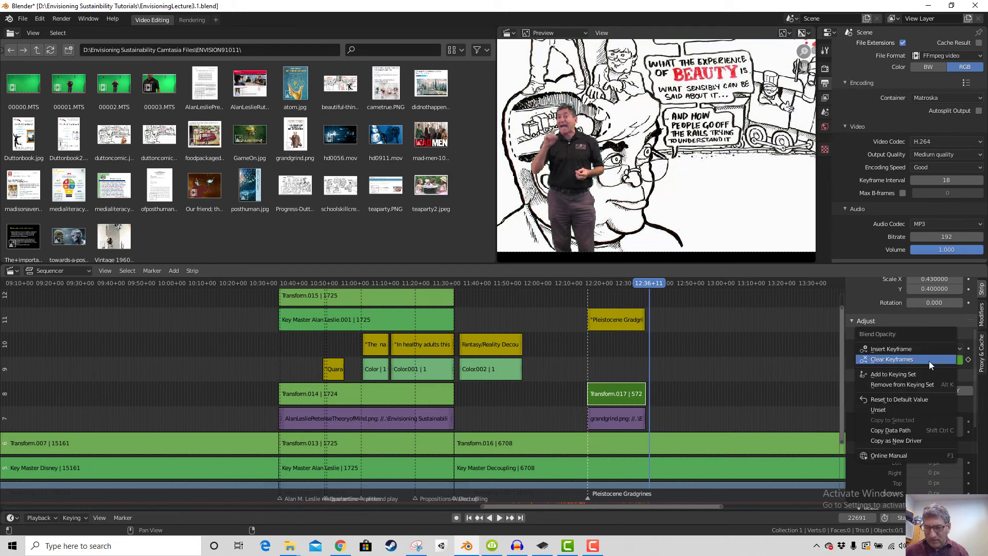
{"action": "left_click", "coordinate": [929, 360]}
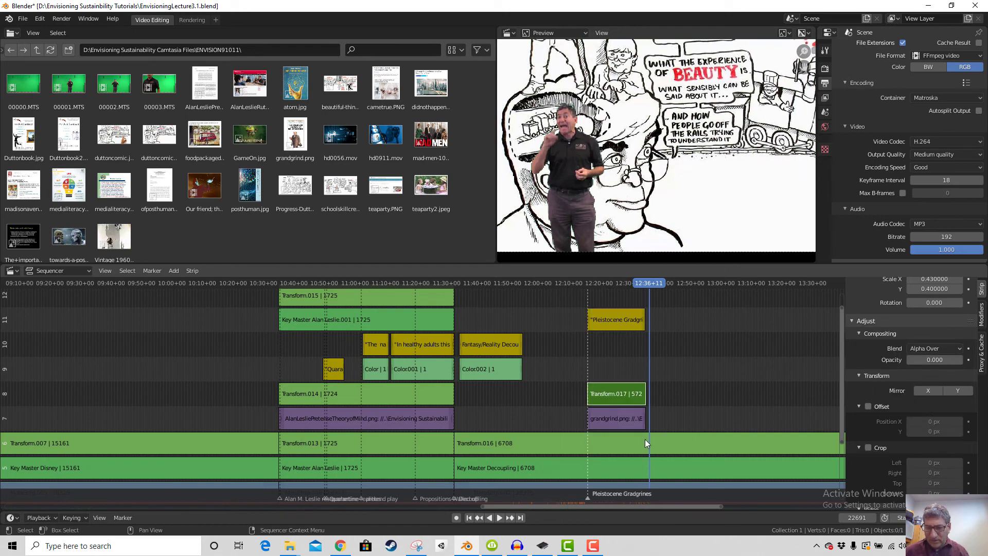
{"action": "left_click", "coordinate": [629, 418]}
{"action": "scroll", "coordinate": [937, 394], "scroll_direction": "down", "scroll_amount": 5}
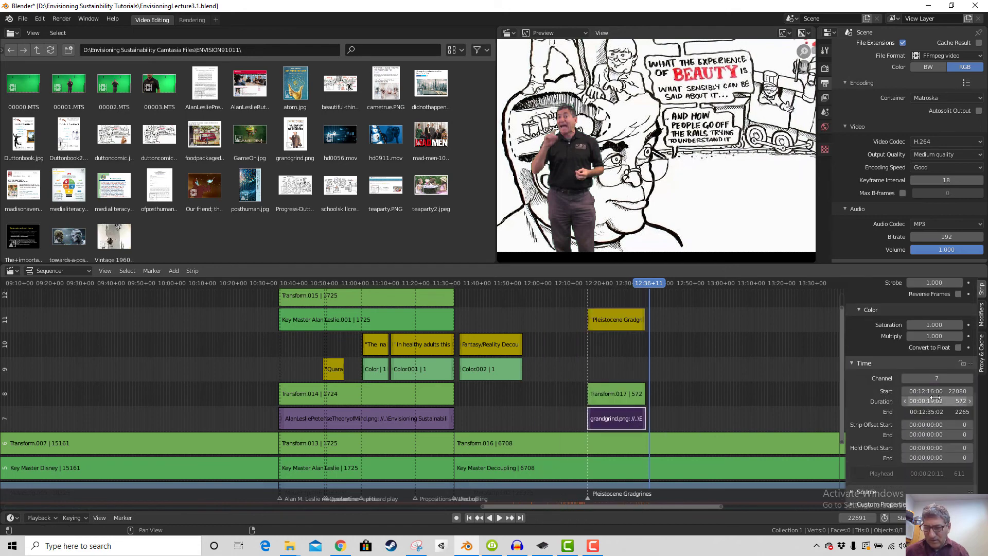
{"action": "scroll", "coordinate": [936, 396], "scroll_direction": "up", "scroll_amount": 6}
{"action": "right_click", "coordinate": [937, 342]}
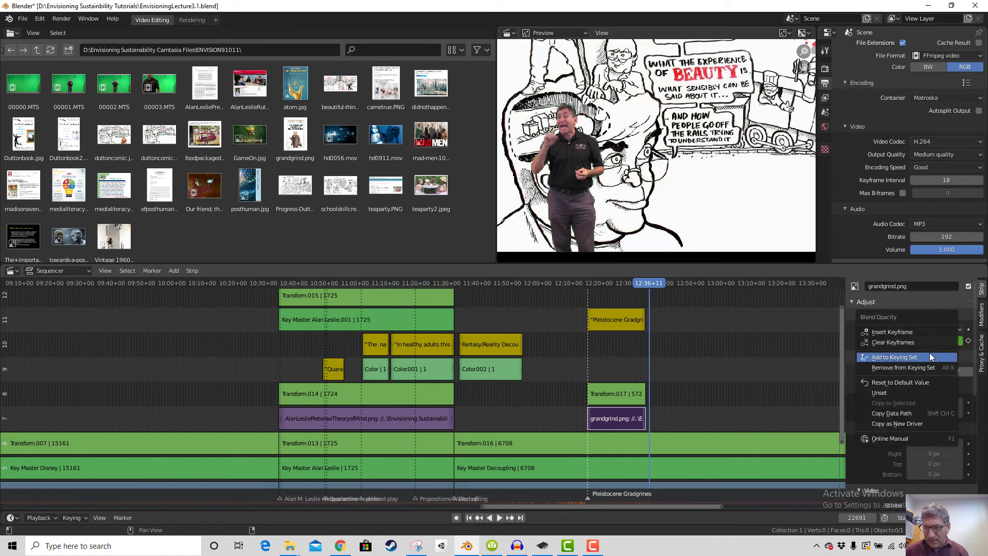
{"action": "left_click", "coordinate": [927, 342]}
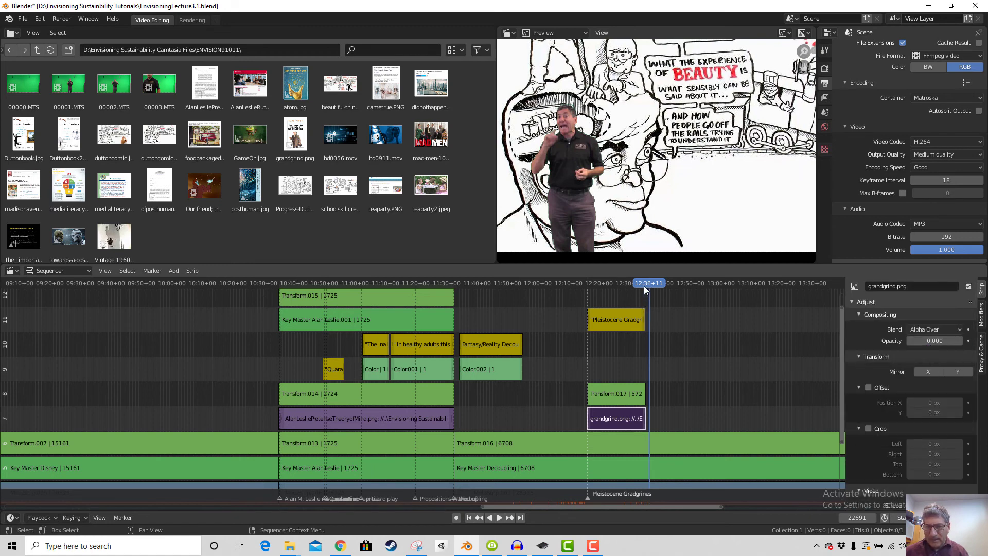
Play back the opening of the Gradgrind section to check the picture and caption without their fades
{"action": "left_click_drag", "start_coordinate": [643, 285], "coordinate": [585, 286]}
{"action": "key", "text": "space"}
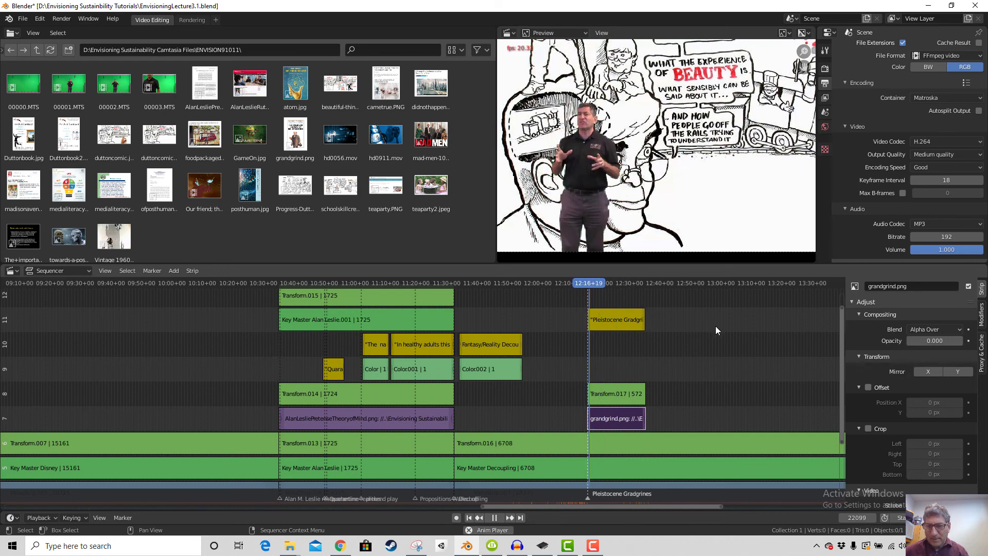
{"action": "key", "text": "space"}
Examine the strip, modifier, opacity and time settings of the Gradgrind picture's transform and image strips
{"action": "left_click", "coordinate": [619, 394]}
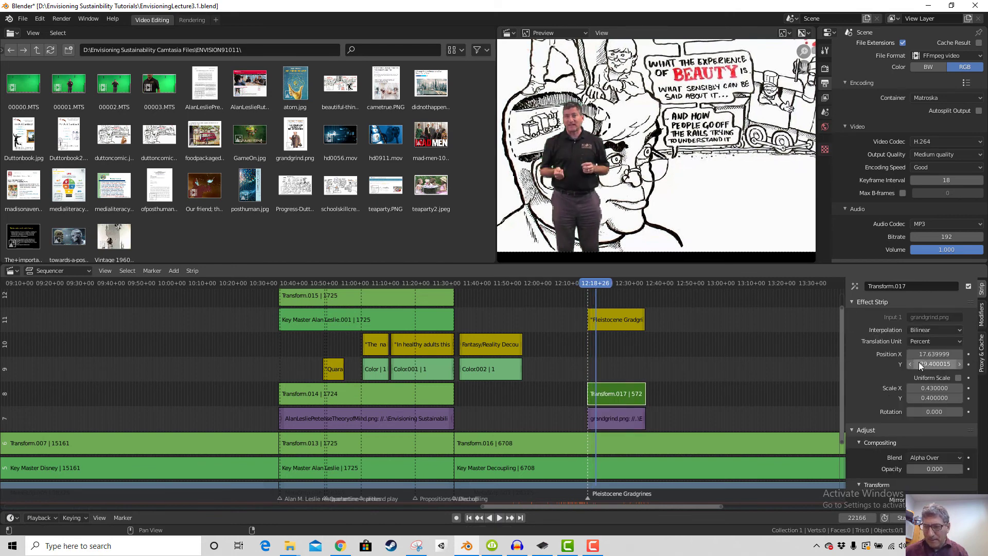
{"action": "scroll", "coordinate": [917, 360], "scroll_direction": "down", "scroll_amount": 5}
{"action": "left_click", "coordinate": [982, 317]}
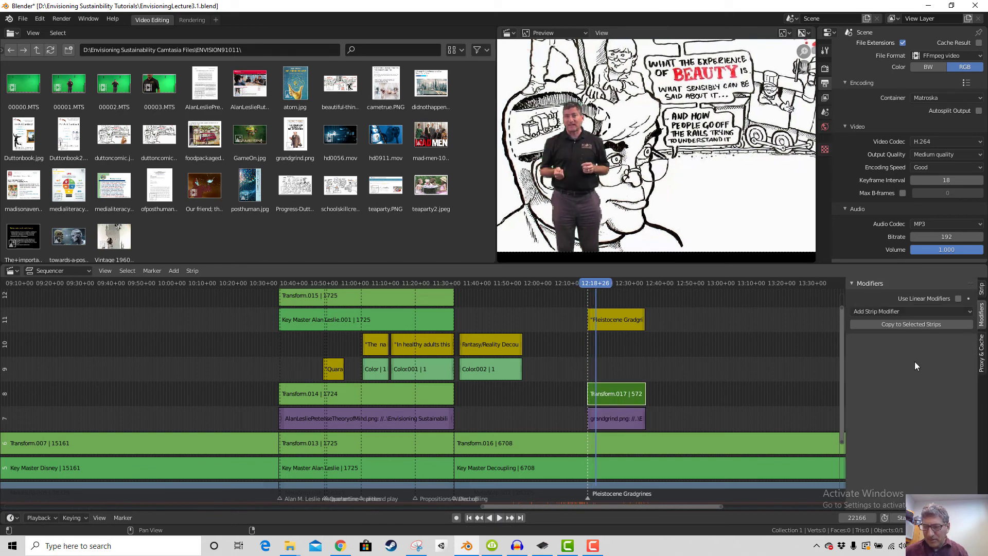
{"action": "left_click", "coordinate": [982, 289]}
{"action": "scroll", "coordinate": [937, 367], "scroll_direction": "down", "scroll_amount": 3}
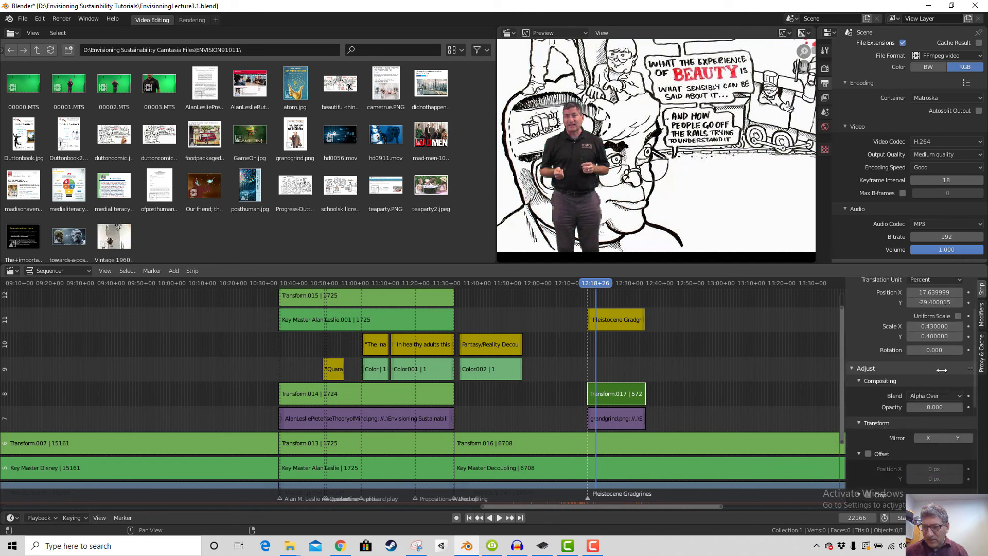
{"action": "left_click", "coordinate": [621, 419]}
{"action": "scroll", "coordinate": [731, 386], "scroll_direction": "down", "scroll_amount": 2}
{"action": "scroll", "coordinate": [964, 450], "scroll_direction": "down", "scroll_amount": 2}
{"action": "scroll", "coordinate": [964, 449], "scroll_direction": "down", "scroll_amount": 3}
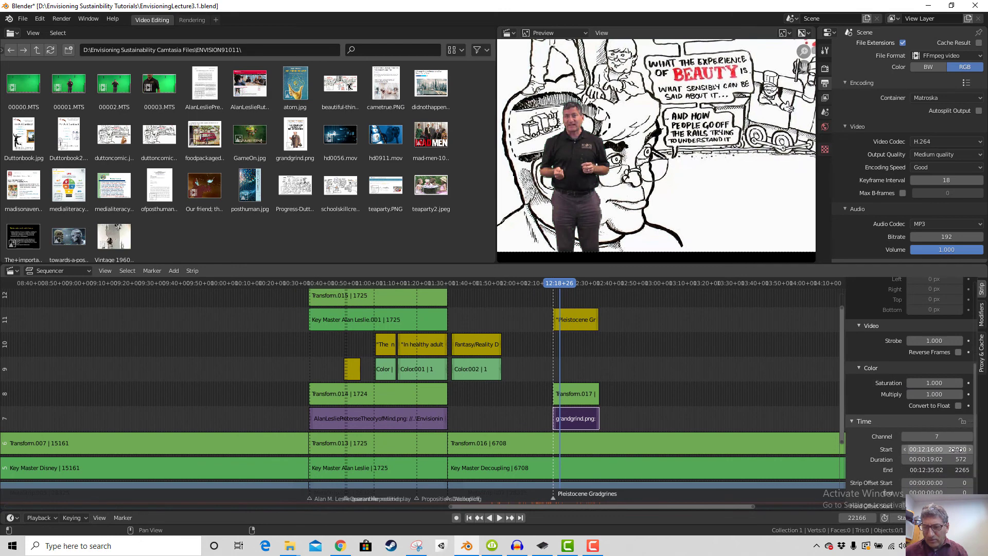
{"action": "scroll", "coordinate": [957, 442], "scroll_direction": "up", "scroll_amount": 8}
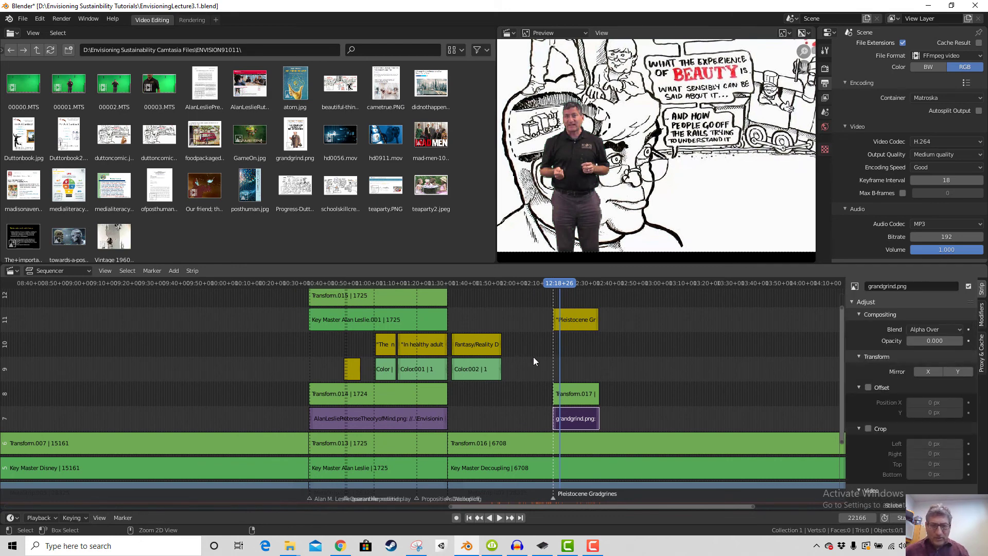
Undo the clearing of the opacity keyframes on the Gradgrind picture's image and transform strips
{"action": "key", "text": "ctrl+z"}
{"action": "key", "text": "ctrl+z"}
{"action": "key", "text": "ctrl+z"}
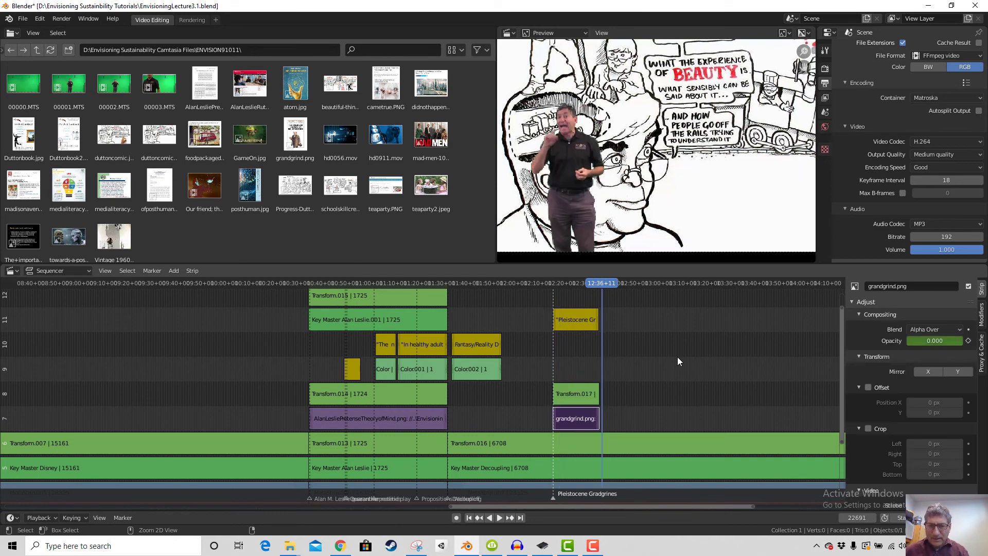
{"action": "key", "text": "ctrl+z"}
{"action": "key", "text": "ctrl+z"}
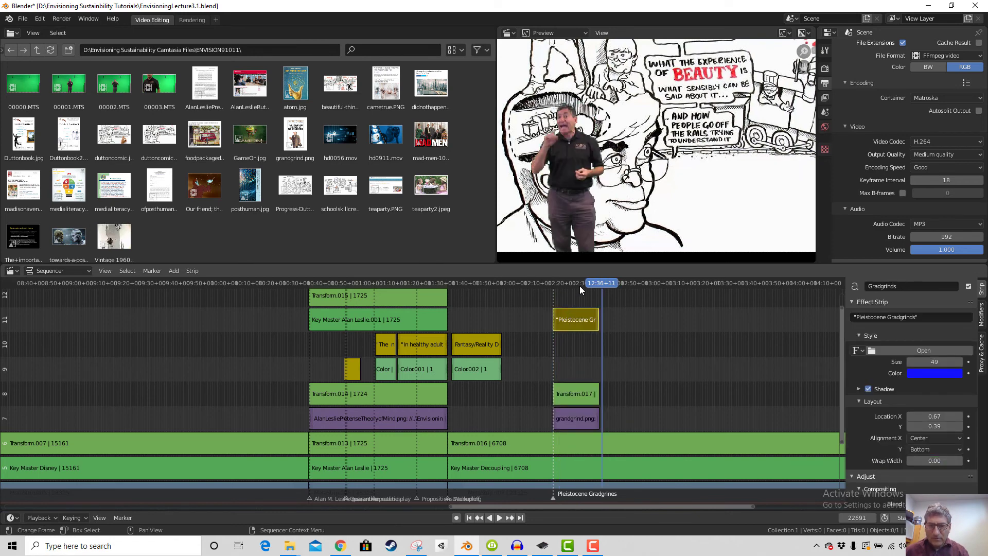
Play back and scrub the middle of the Gradgrind section to check that the picture and caption show
{"action": "left_click", "coordinate": [579, 286]}
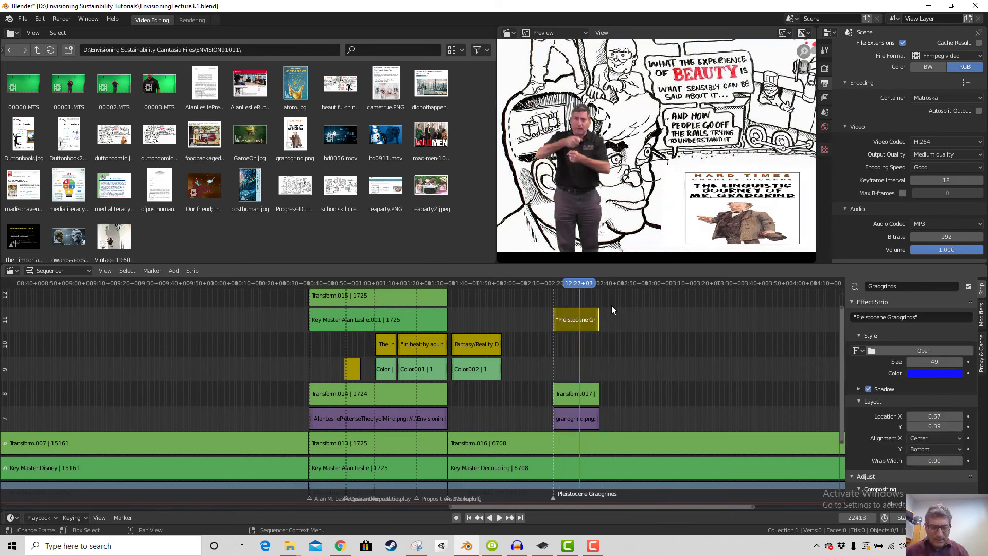
{"action": "key", "text": "space"}
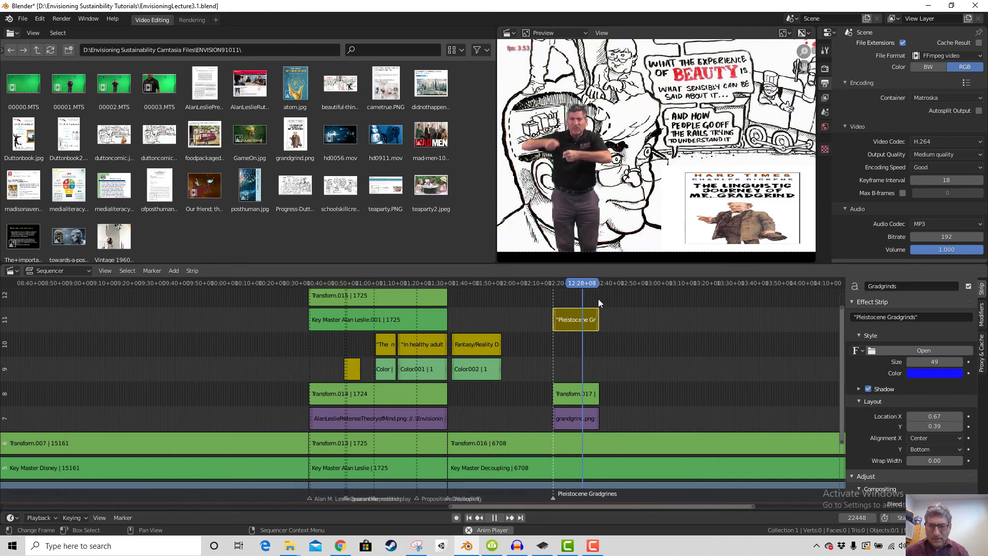
{"action": "key", "text": "space"}
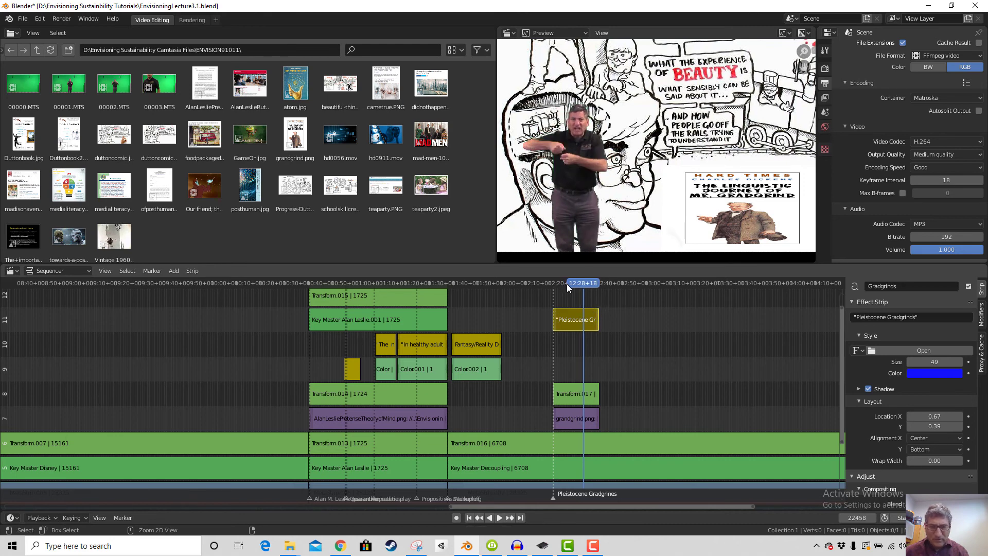
{"action": "key", "text": "ctrl+z"}
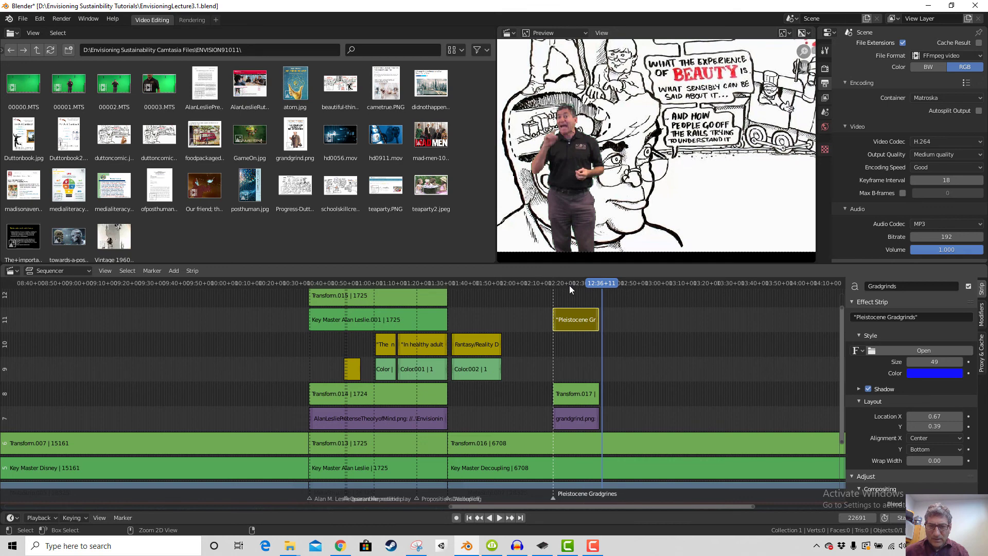
{"action": "left_click", "coordinate": [569, 283]}
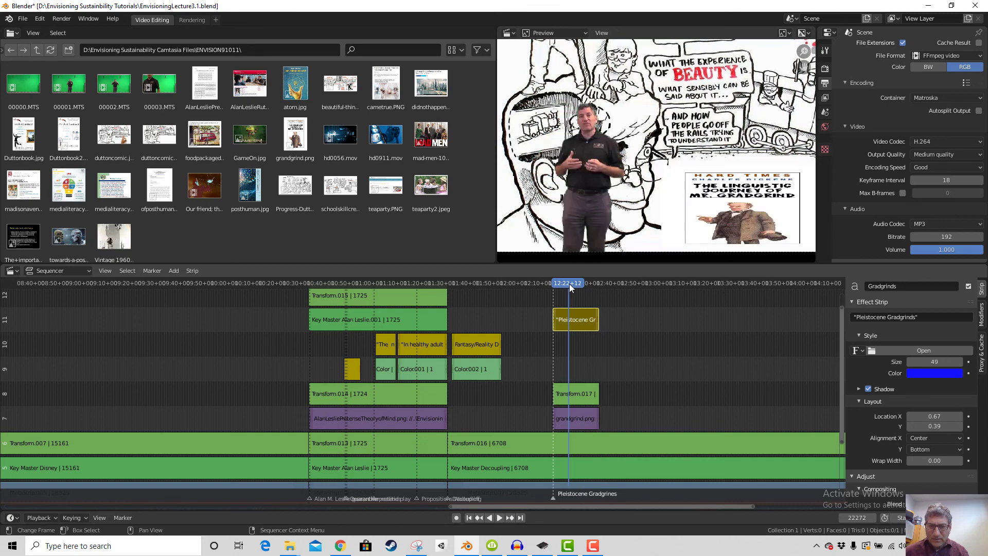
{"action": "key", "text": "space"}
{"action": "left_click_drag", "start_coordinate": [553, 283], "coordinate": [579, 288]}
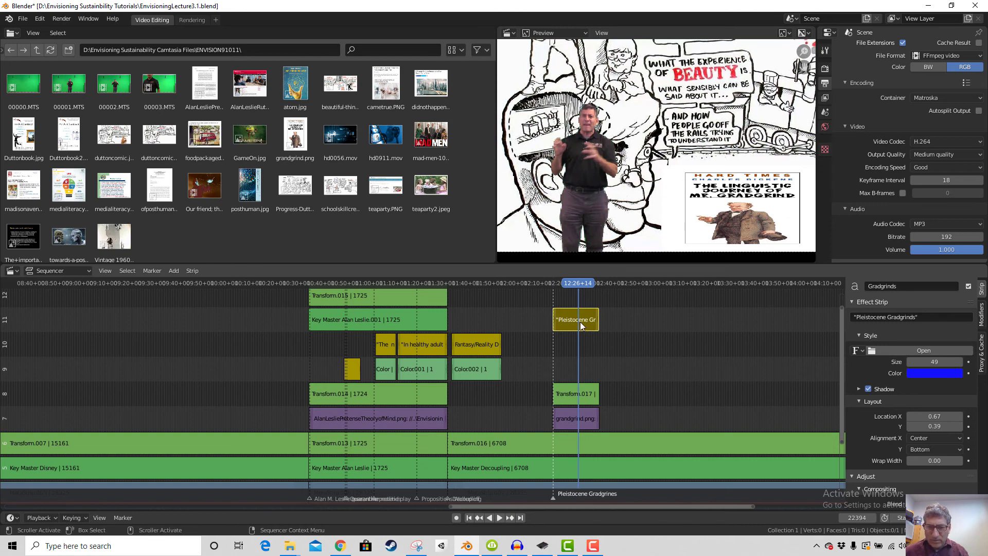
Look through the "Pleistocene Gradgrinds" caption's blend modes, strip commands, text settings, modifiers and cache settings, keeping Alpha Over as the blend mode
{"action": "scroll", "coordinate": [950, 369], "scroll_direction": "down", "scroll_amount": 5}
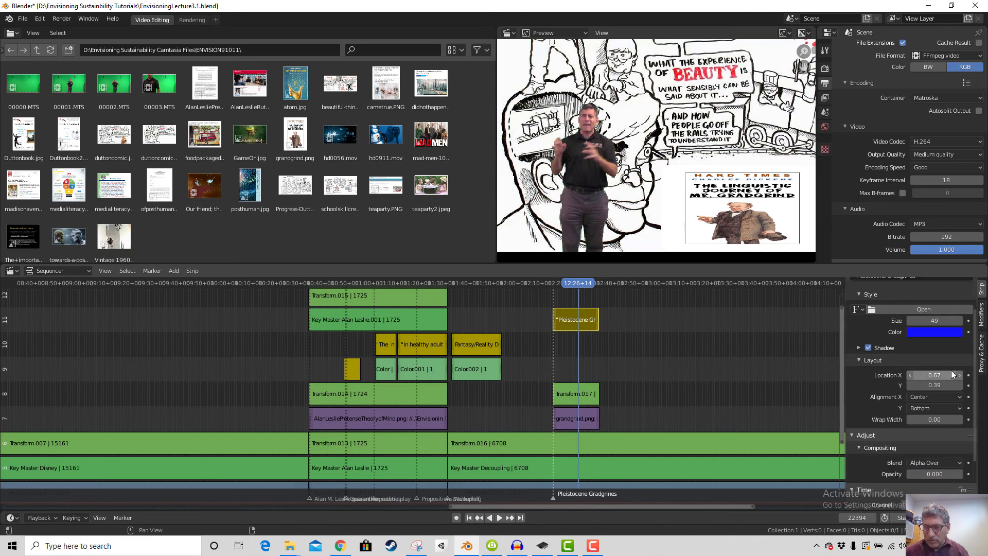
{"action": "left_click", "coordinate": [946, 394]}
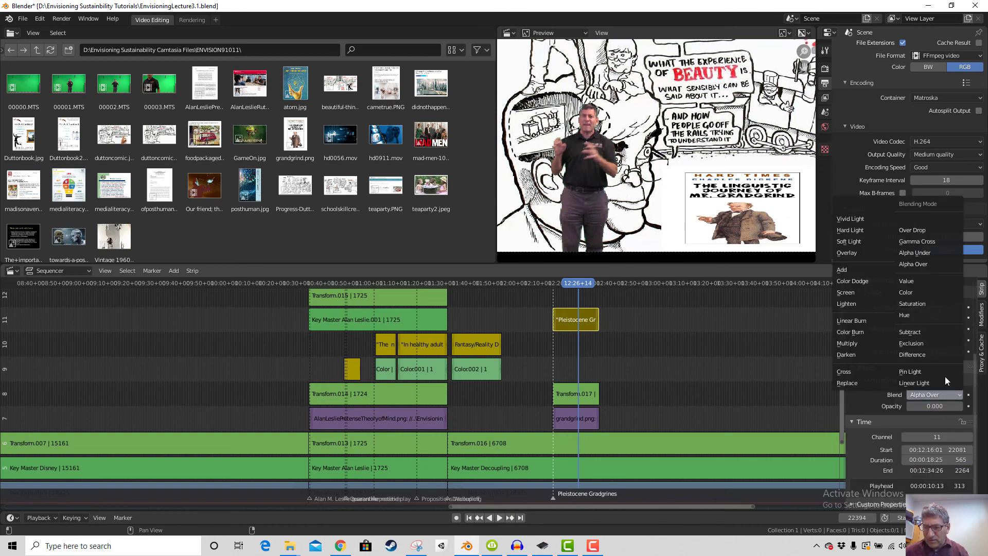
{"action": "left_click", "coordinate": [915, 265]}
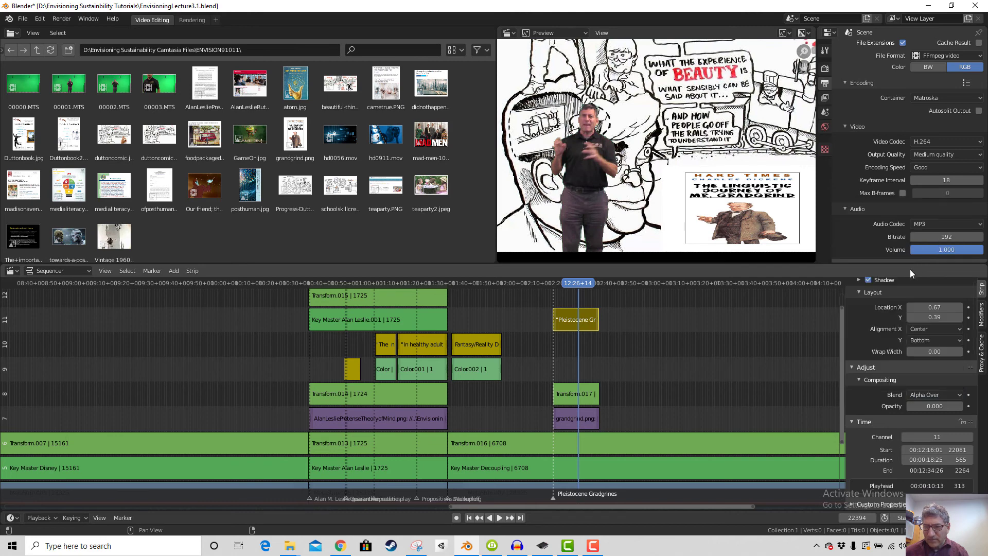
{"action": "left_click", "coordinate": [581, 286]}
{"action": "right_click", "coordinate": [571, 321]}
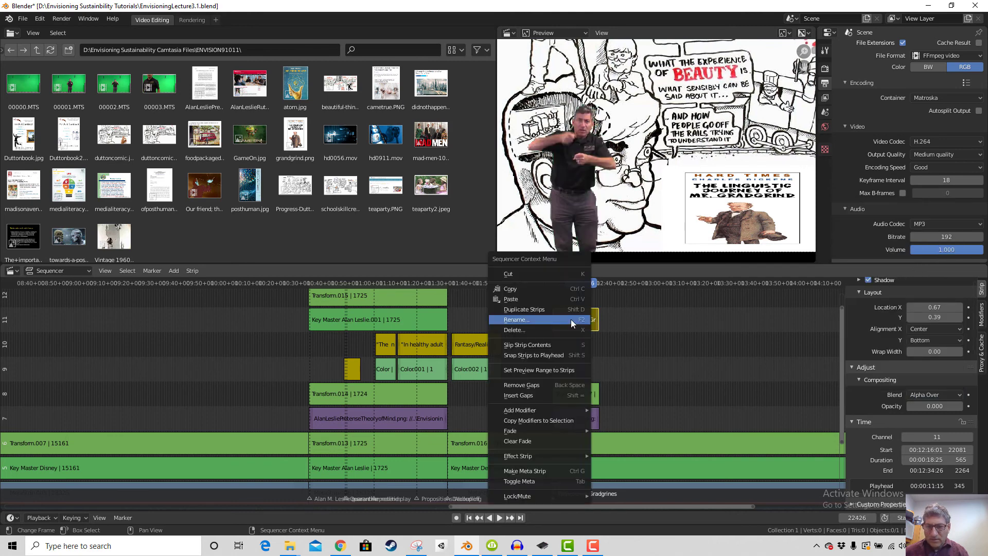
{"action": "scroll", "coordinate": [933, 352], "scroll_direction": "up", "scroll_amount": 5}
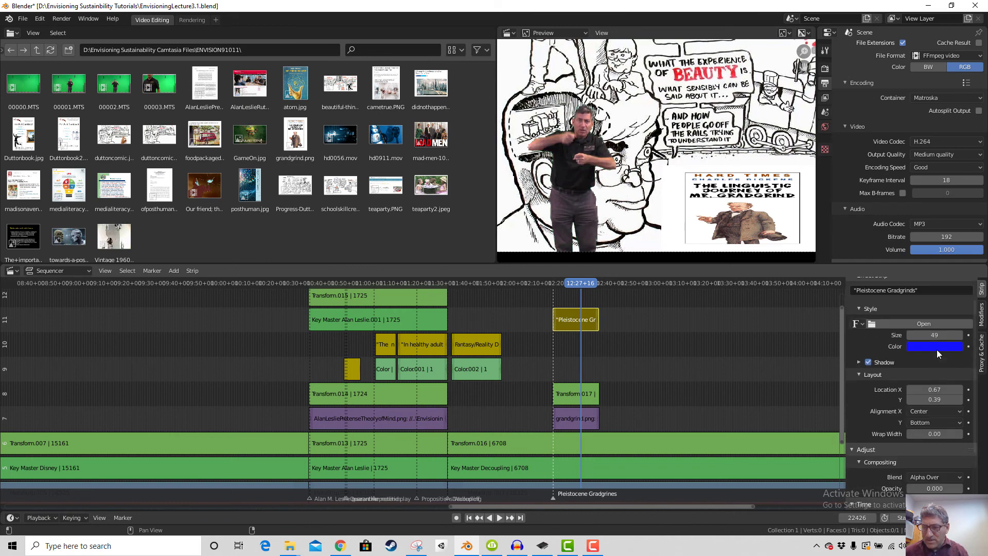
{"action": "scroll", "coordinate": [933, 350], "scroll_direction": "down", "scroll_amount": 5}
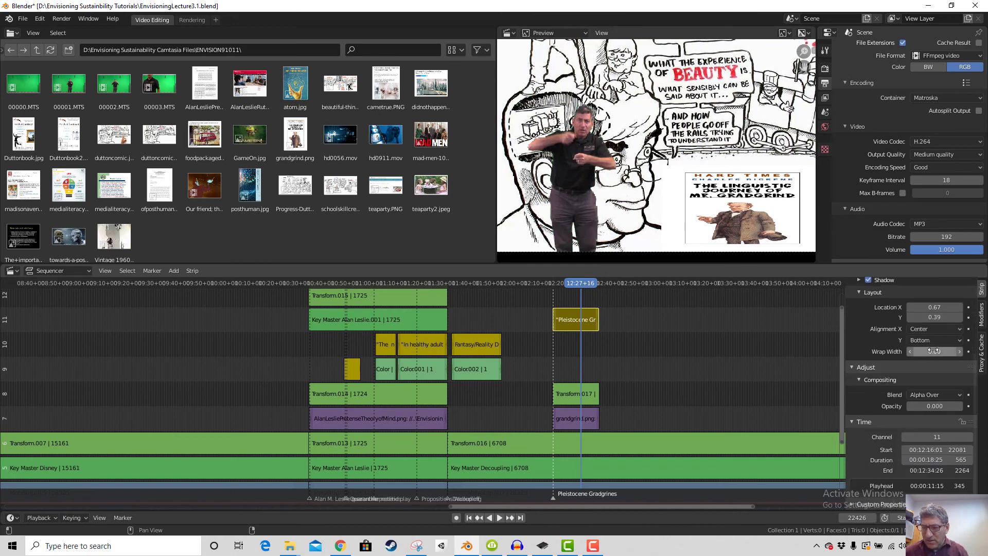
{"action": "left_click", "coordinate": [980, 315]}
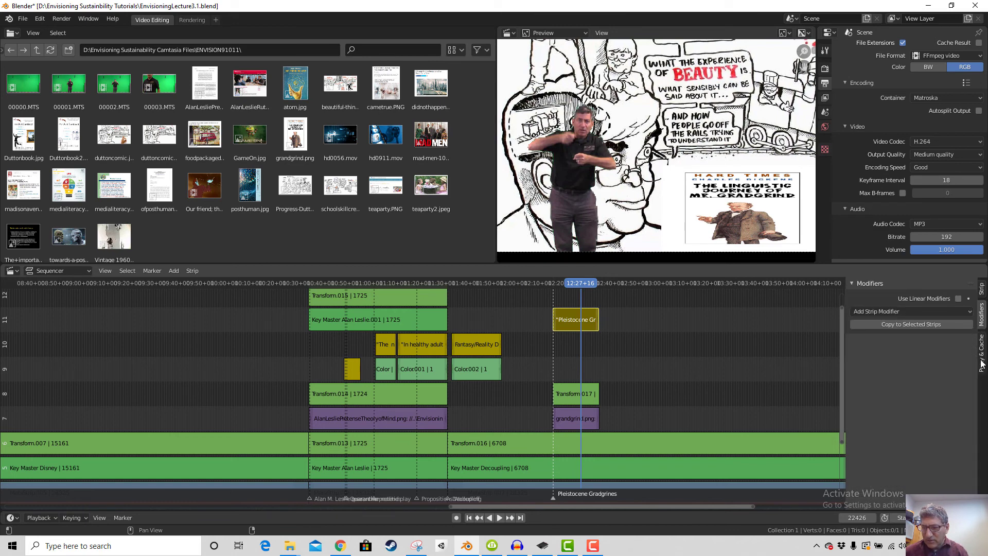
{"action": "left_click", "coordinate": [982, 355]}
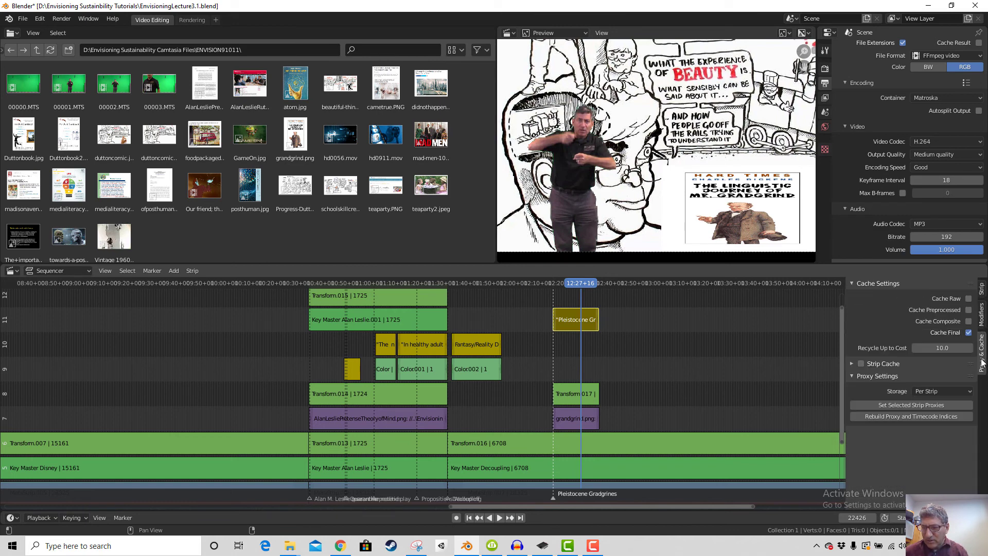
Set the "Pleistocene Gradgrinds" caption's opacity to 1.000 and play back the start of its section
{"action": "left_click", "coordinate": [981, 290]}
{"action": "scroll", "coordinate": [931, 401], "scroll_direction": "down", "scroll_amount": 5}
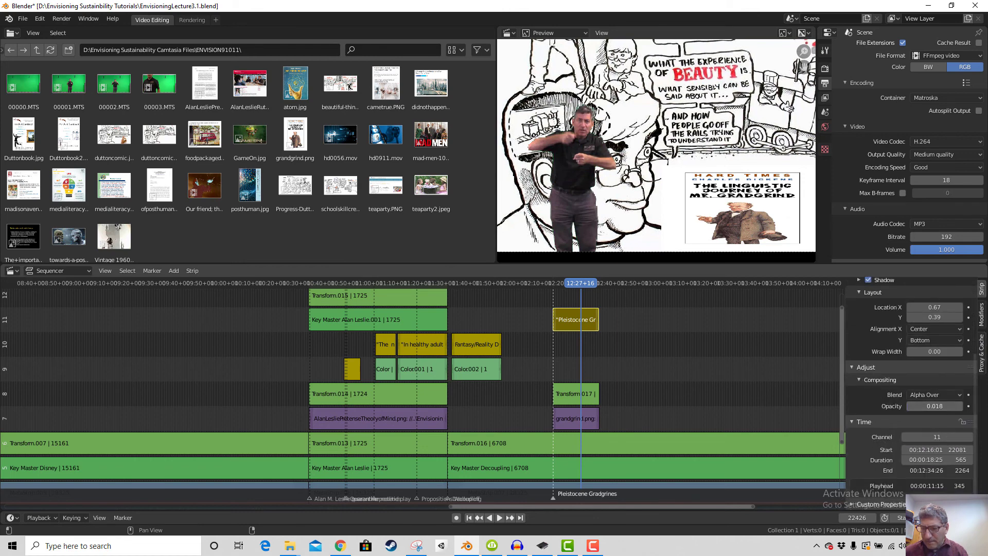
{"action": "left_click_drag", "start_coordinate": [935, 405], "coordinate": [962, 406]}
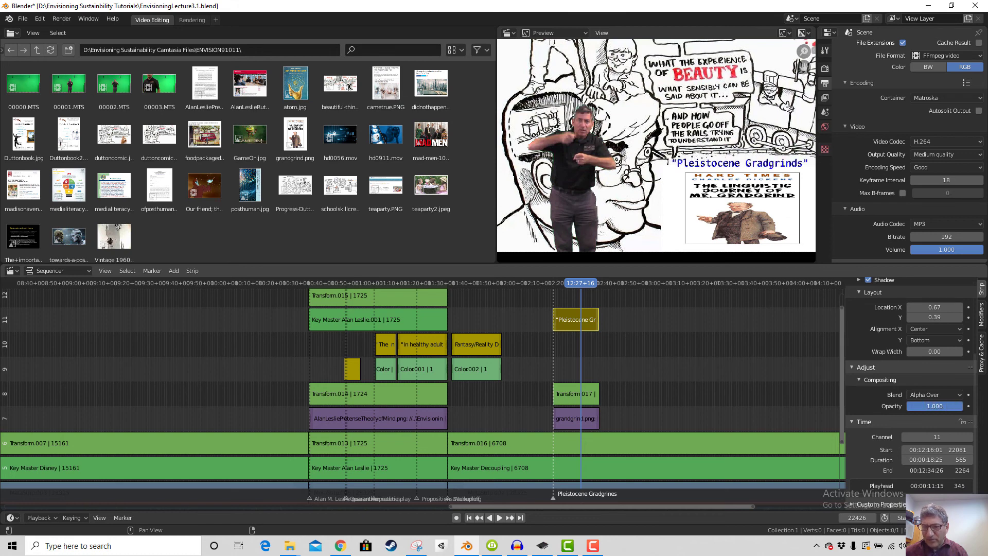
{"action": "left_click", "coordinate": [557, 283]}
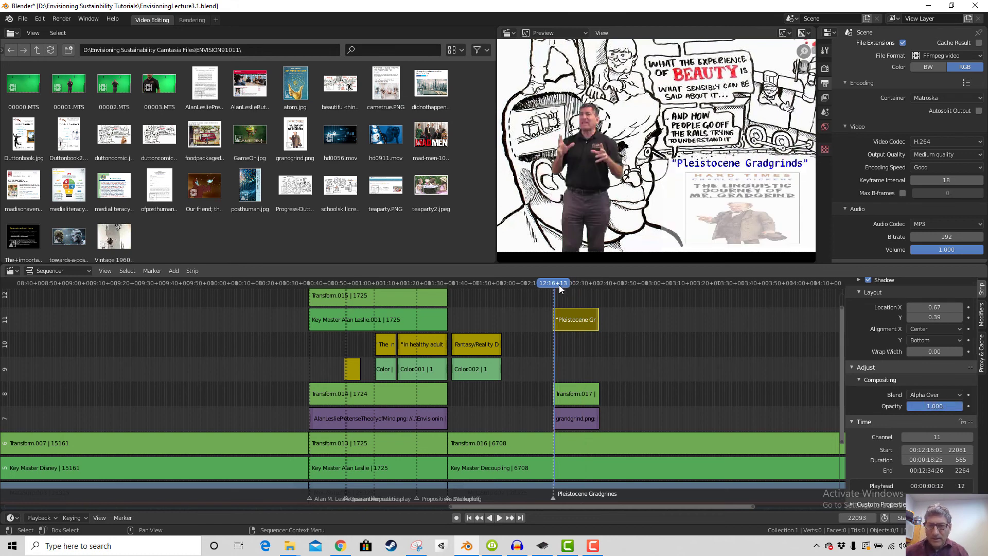
{"action": "key", "text": "space"}
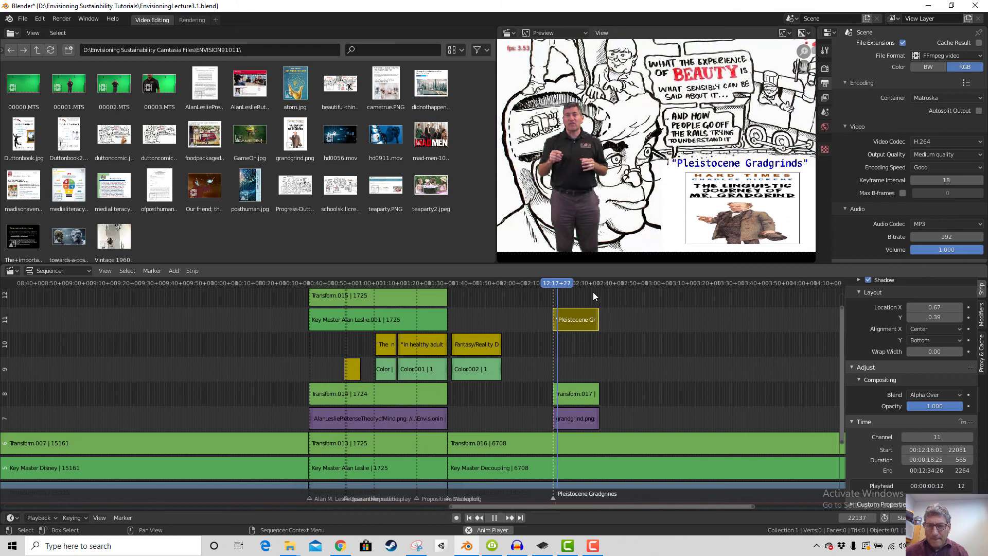
{"action": "key", "text": "space"}
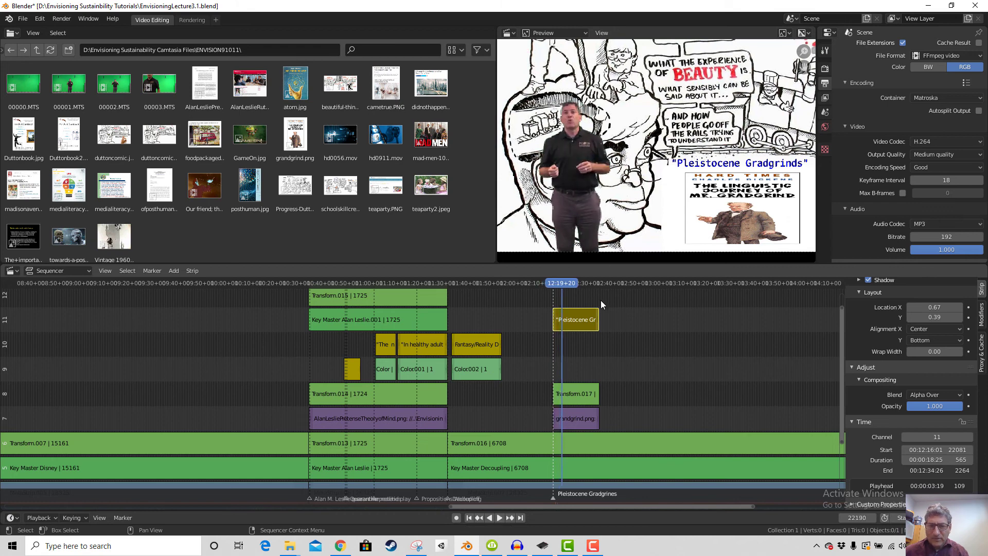
Play past the end of the Gradgrind section and extend the caption, transform and picture strips to end at about 12:40:06
{"action": "left_click", "coordinate": [600, 283]}
{"action": "key", "text": "space"}
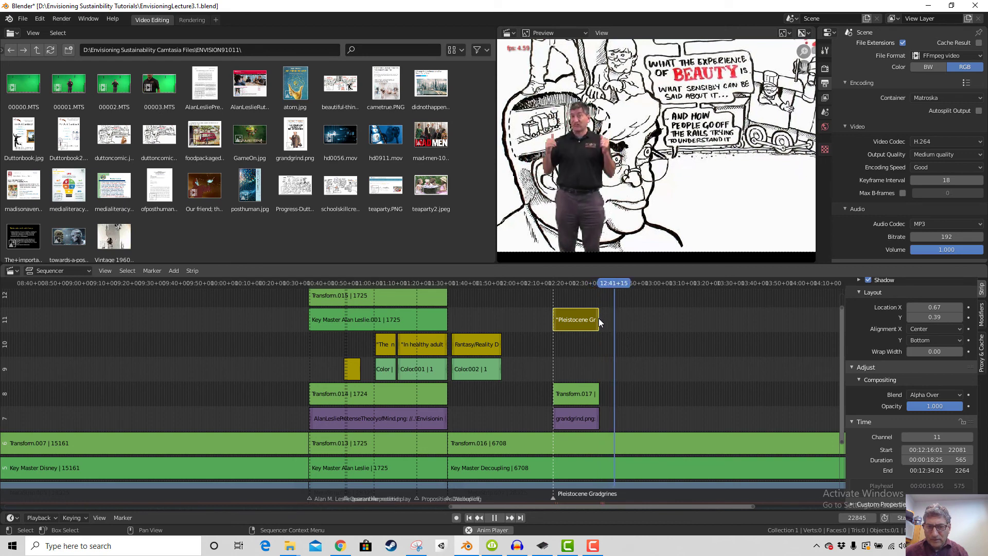
{"action": "key", "text": "space"}
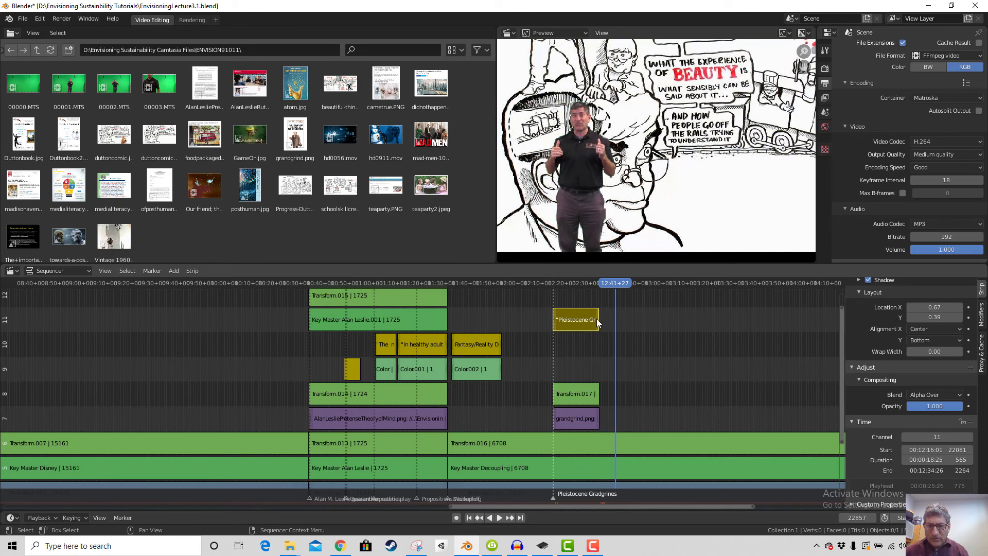
{"action": "left_click_drag", "start_coordinate": [598, 319], "coordinate": [607, 334]}
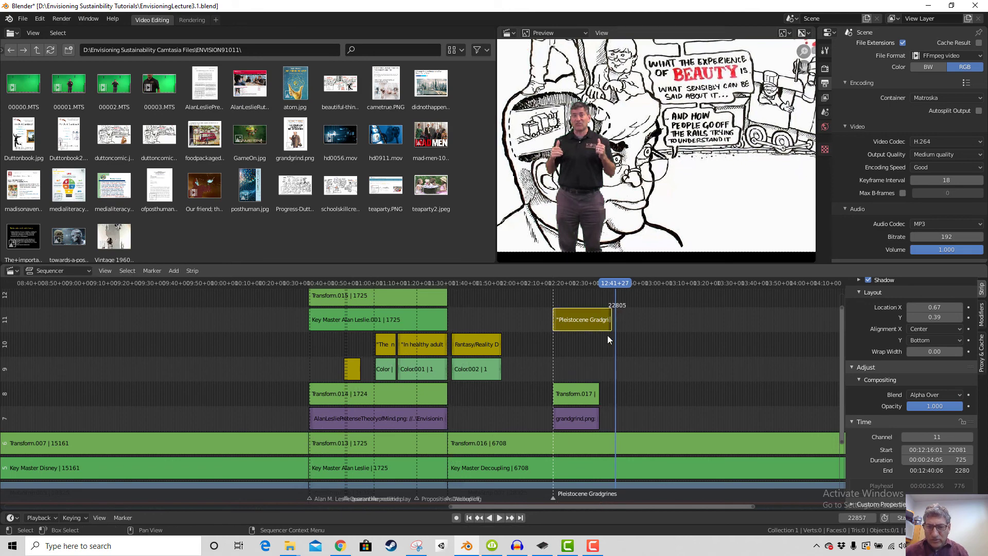
{"action": "left_click", "coordinate": [598, 393]}
{"action": "left_click", "coordinate": [609, 392]}
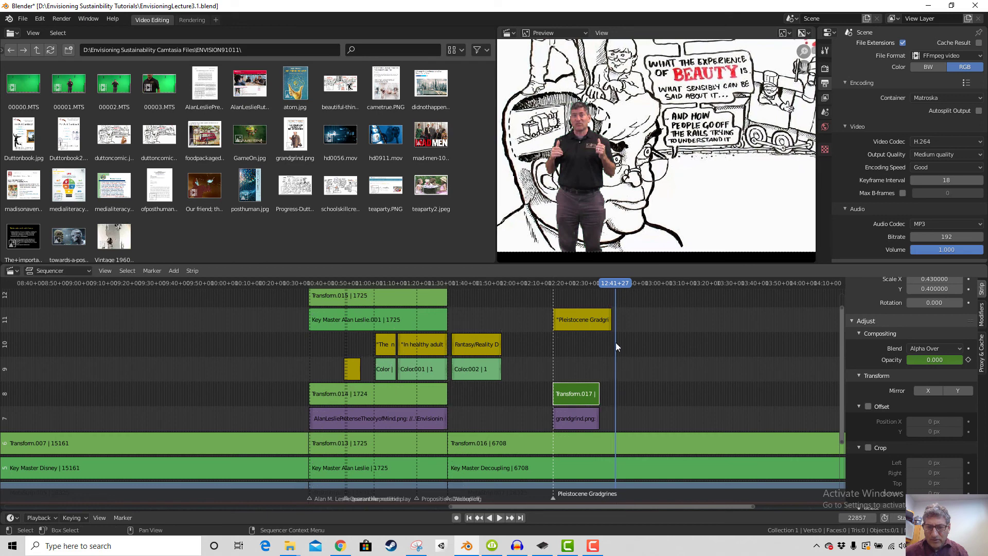
{"action": "left_click_drag", "start_coordinate": [596, 418], "coordinate": [614, 382]}
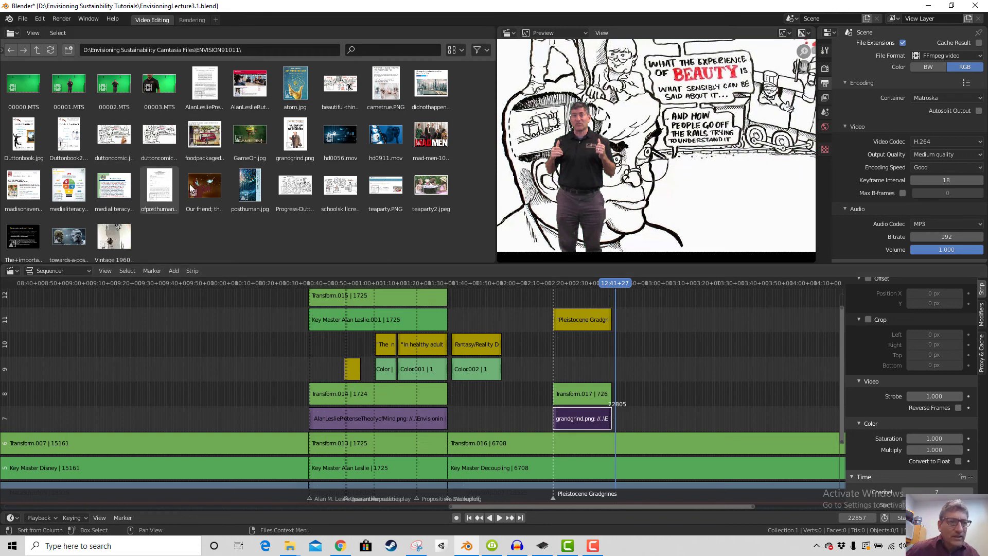
Add the Progress-Dutton image as a strip at 12:41:27 and lengthen it to 266 frames
{"action": "left_click", "coordinate": [296, 192]}
{"action": "mouse_move", "coordinate": [297, 188]}
{"action": "left_mouse_down"}
{"action": "mouse_move", "coordinate": [625, 313]}
{"action": "mouse_move", "coordinate": [647, 401]}
{"action": "mouse_move", "coordinate": [636, 428]}
{"action": "mouse_move", "coordinate": [649, 391]}
{"action": "mouse_move", "coordinate": [663, 397]}
{"action": "mouse_move", "coordinate": [635, 392]}
{"action": "mouse_move", "coordinate": [678, 392]}
{"action": "left_mouse_up"}
{"action": "left_click", "coordinate": [617, 394]}
{"action": "scroll", "coordinate": [642, 383], "scroll_direction": "up", "scroll_amount": 2}
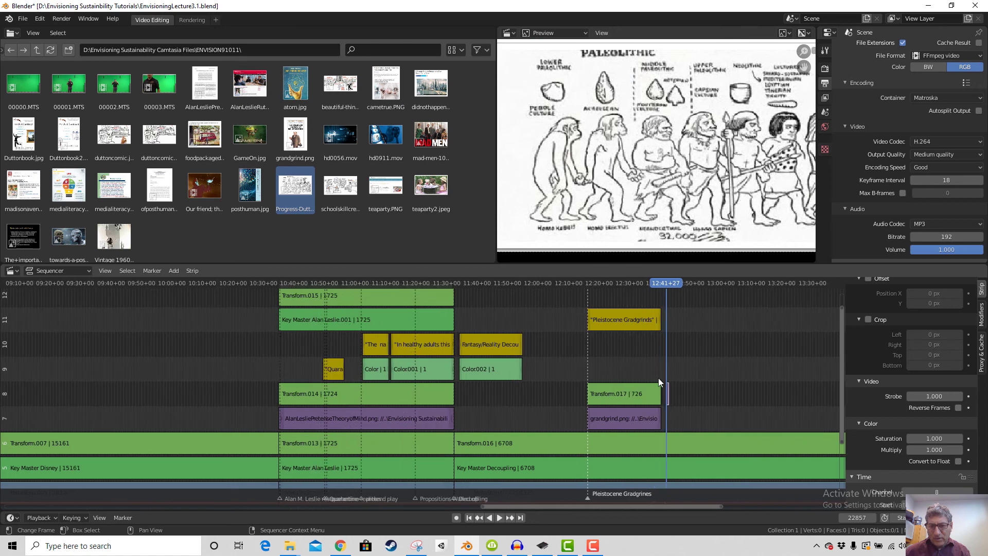
{"action": "left_click_drag", "start_coordinate": [843, 378], "coordinate": [841, 434]}
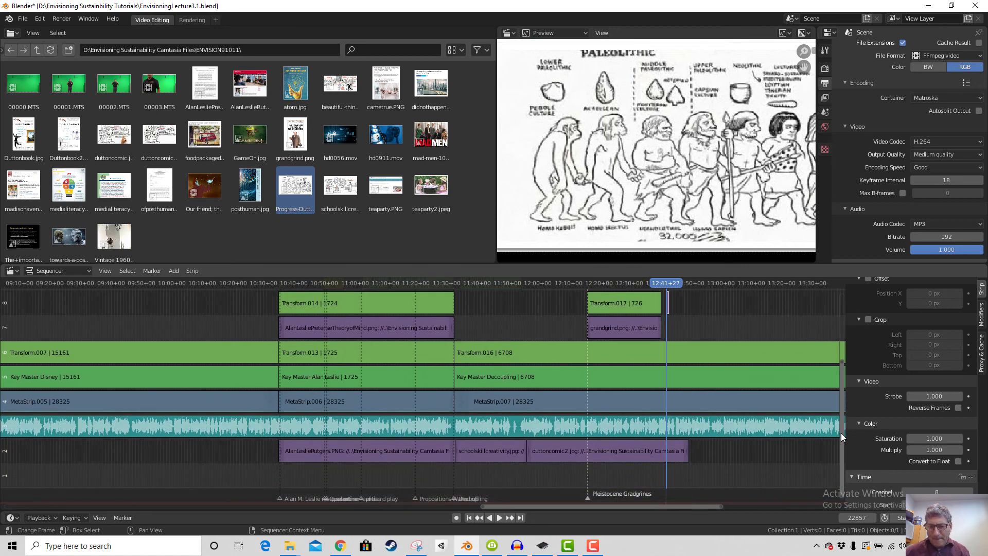
{"action": "scroll", "coordinate": [940, 403], "scroll_direction": "down", "scroll_amount": 5}
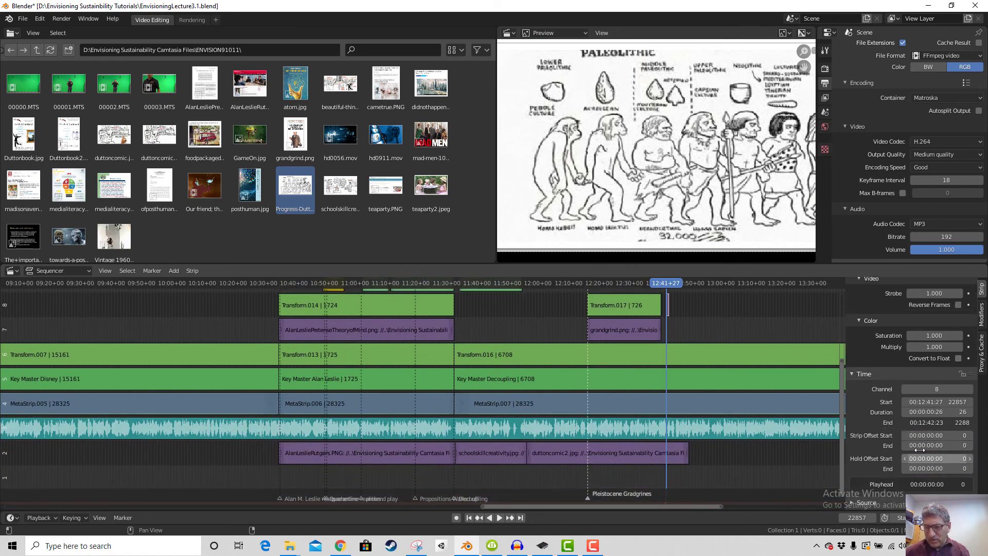
{"action": "left_click_drag", "start_coordinate": [926, 413], "coordinate": [978, 412]}
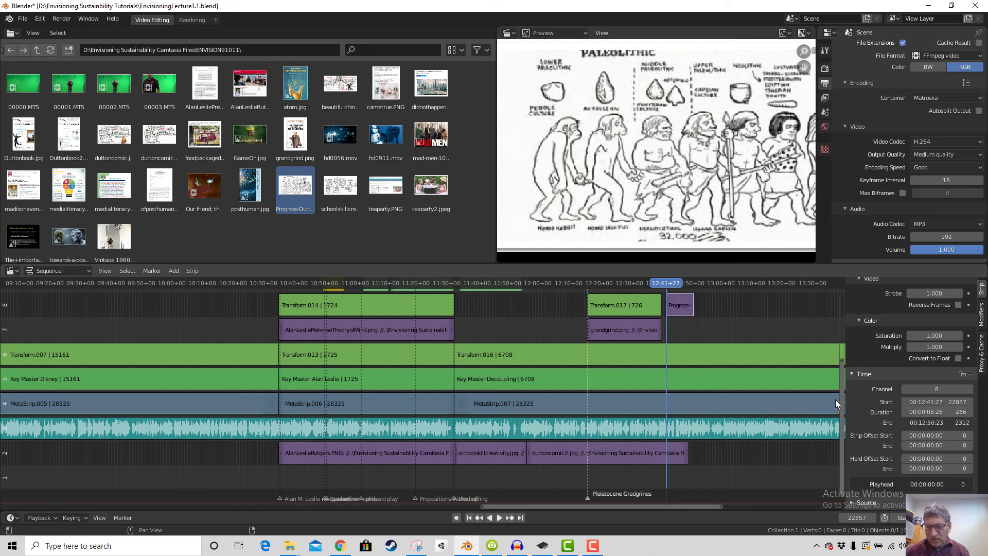
Shorten the duttoncomic2.jpg background, place Progress-Dutton.jpg directly after it on channel 2 at 12:40:01, and play back the new background
{"action": "left_click_drag", "start_coordinate": [681, 304], "coordinate": [660, 454]}
{"action": "scroll", "coordinate": [760, 453], "scroll_direction": "up", "scroll_amount": 4}
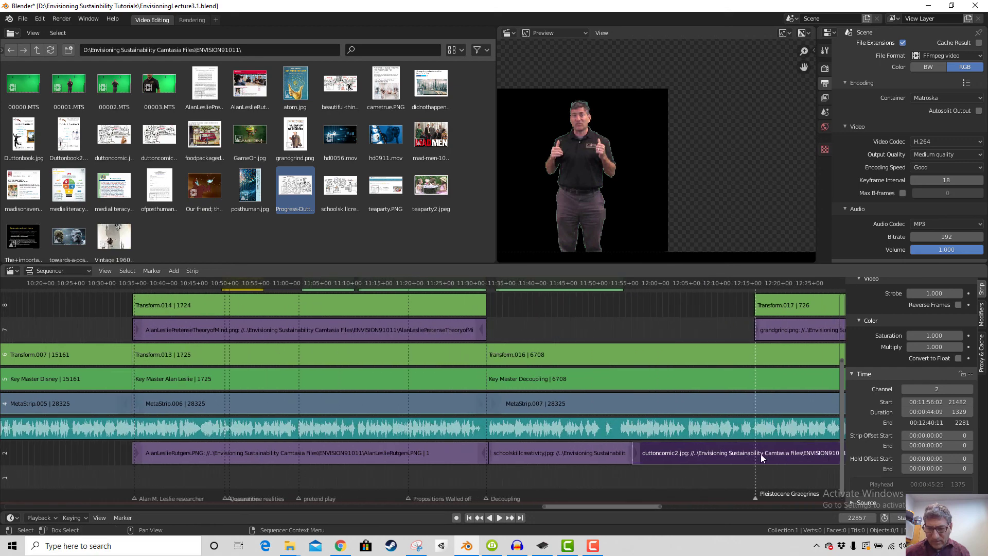
{"action": "left_click_drag", "start_coordinate": [622, 511], "coordinate": [658, 506]}
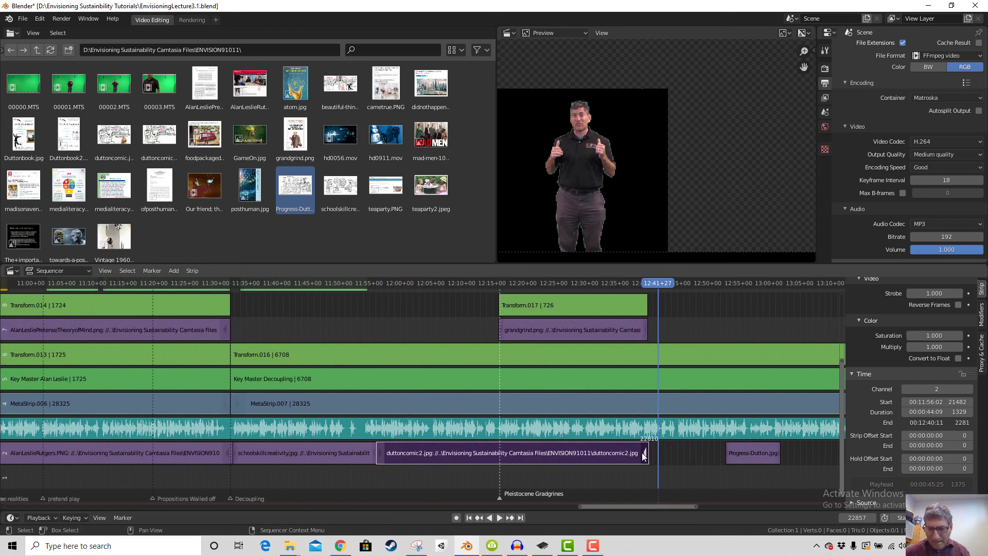
{"action": "left_click_drag", "start_coordinate": [646, 456], "coordinate": [643, 454]}
{"action": "left_click_drag", "start_coordinate": [751, 452], "coordinate": [669, 446]}
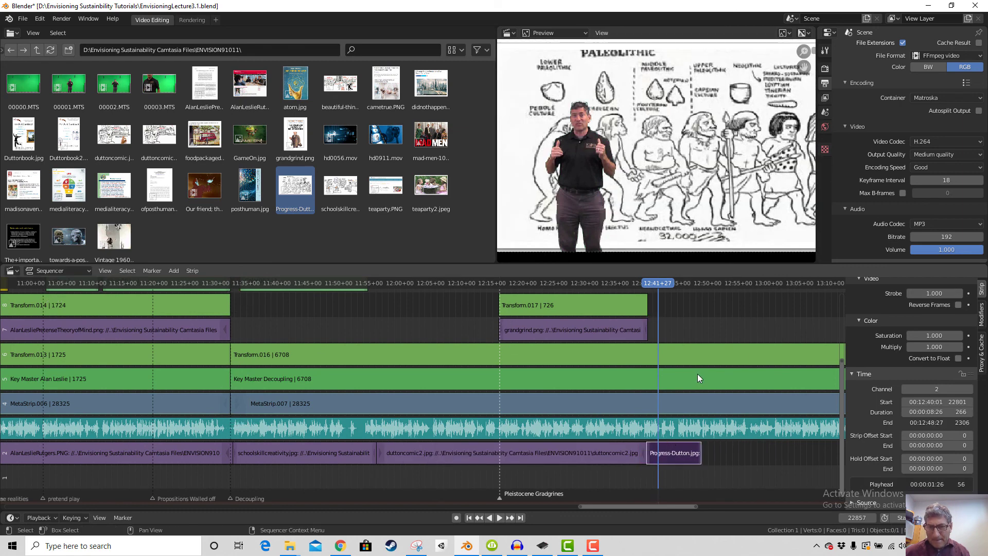
{"action": "key", "text": "space"}
{"action": "left_click", "coordinate": [638, 288]}
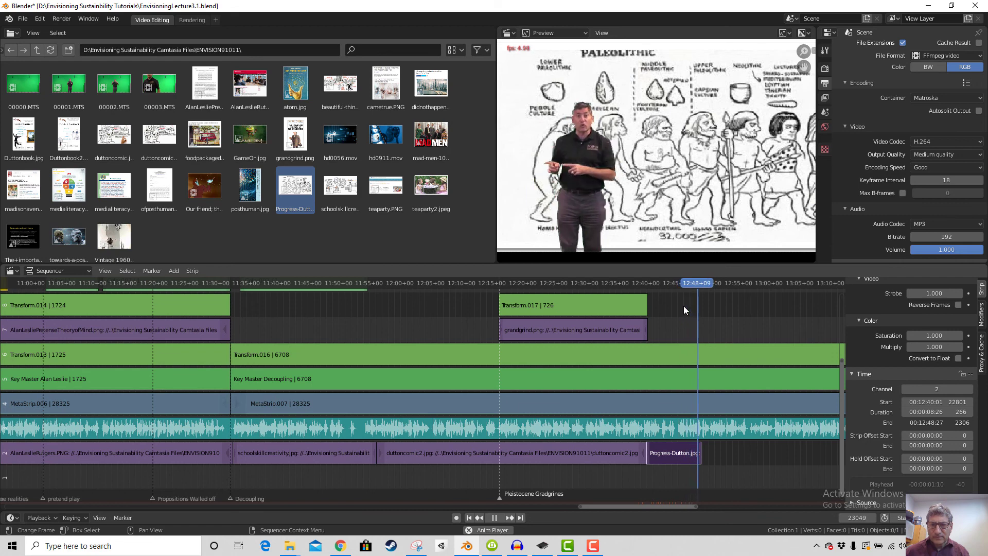
{"action": "key", "text": "space"}
{"action": "left_click", "coordinate": [638, 282]}
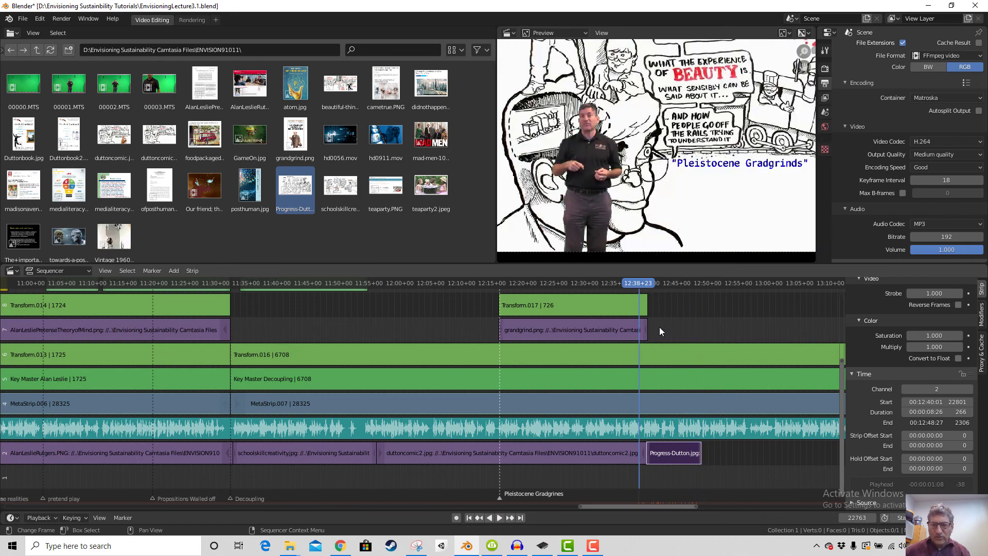
Set the grandgrind.png image strip's opacity to 1.000, clear its opacity keyframes, and scrub through the section to check the picture
{"action": "scroll", "coordinate": [632, 331], "scroll_direction": "up", "scroll_amount": 2}
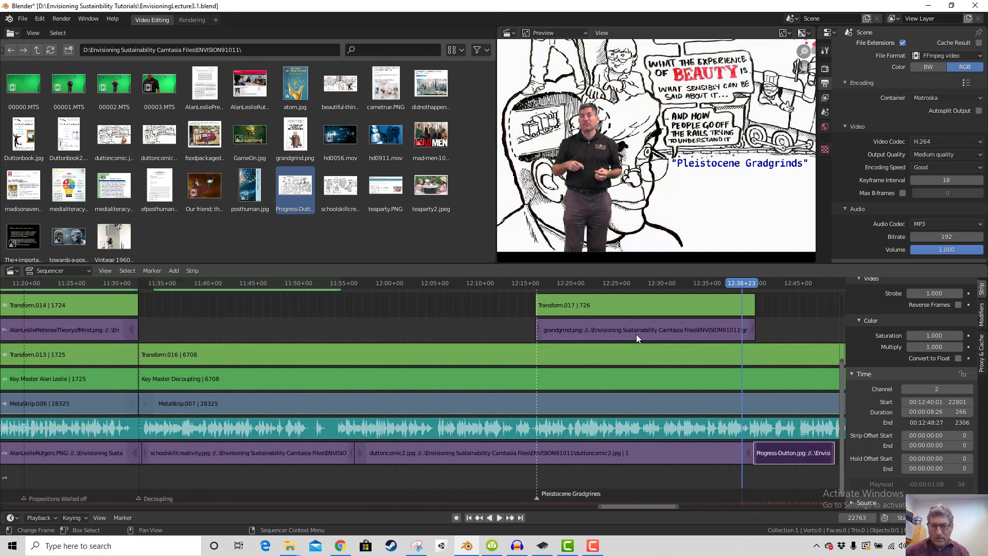
{"action": "left_click_drag", "start_coordinate": [840, 390], "coordinate": [844, 330]}
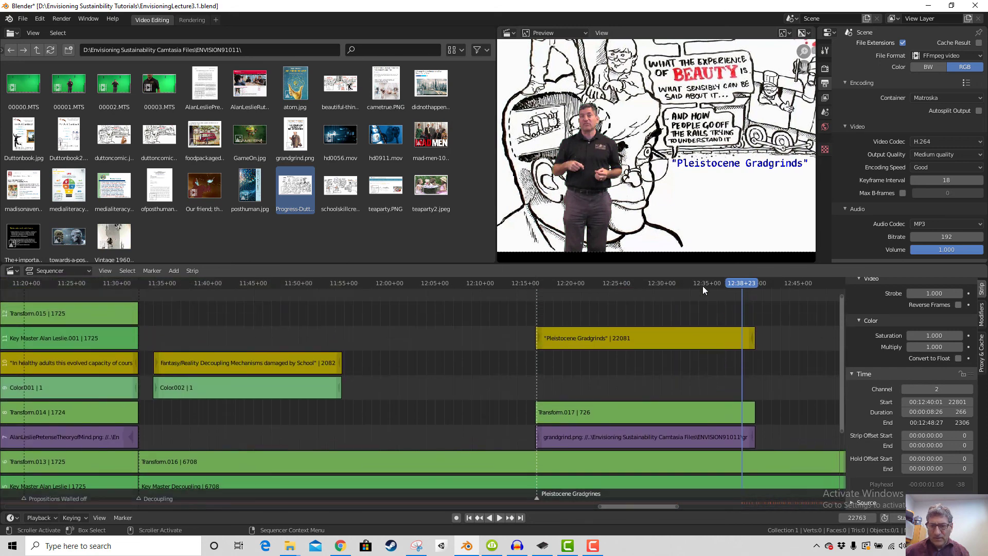
{"action": "left_click", "coordinate": [681, 433]}
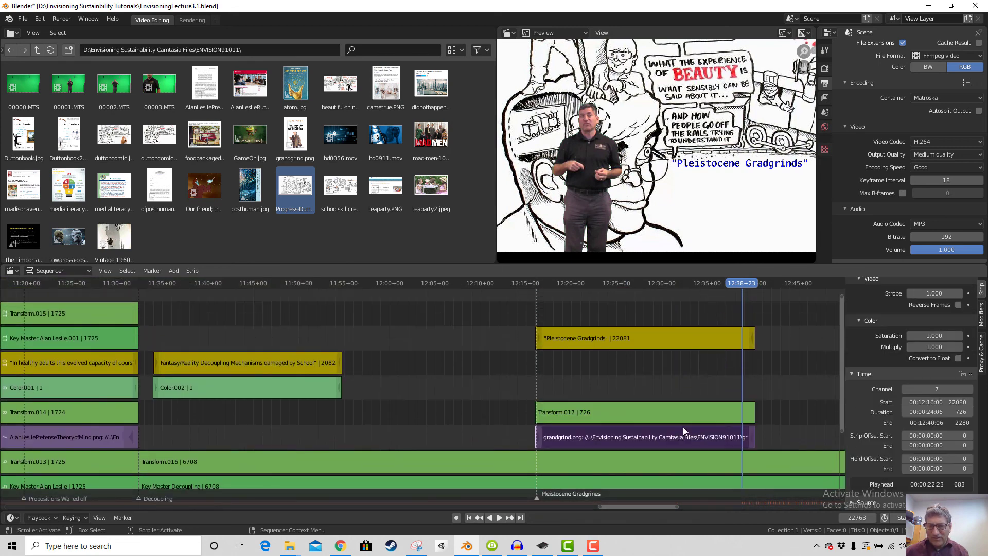
{"action": "left_click", "coordinate": [686, 413]}
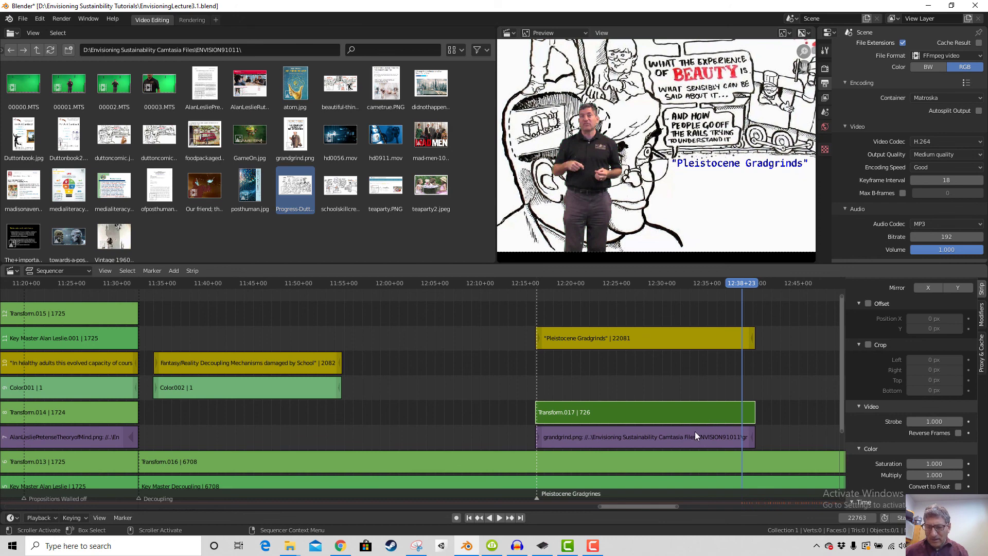
{"action": "left_click", "coordinate": [694, 436]}
{"action": "scroll", "coordinate": [934, 396], "scroll_direction": "up", "scroll_amount": 4}
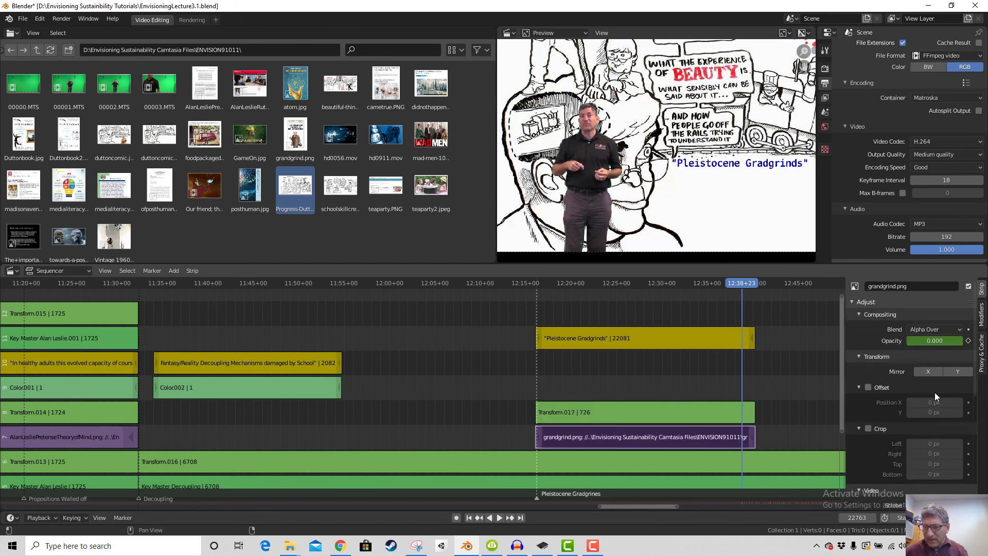
{"action": "left_click_drag", "start_coordinate": [931, 341], "coordinate": [958, 341]}
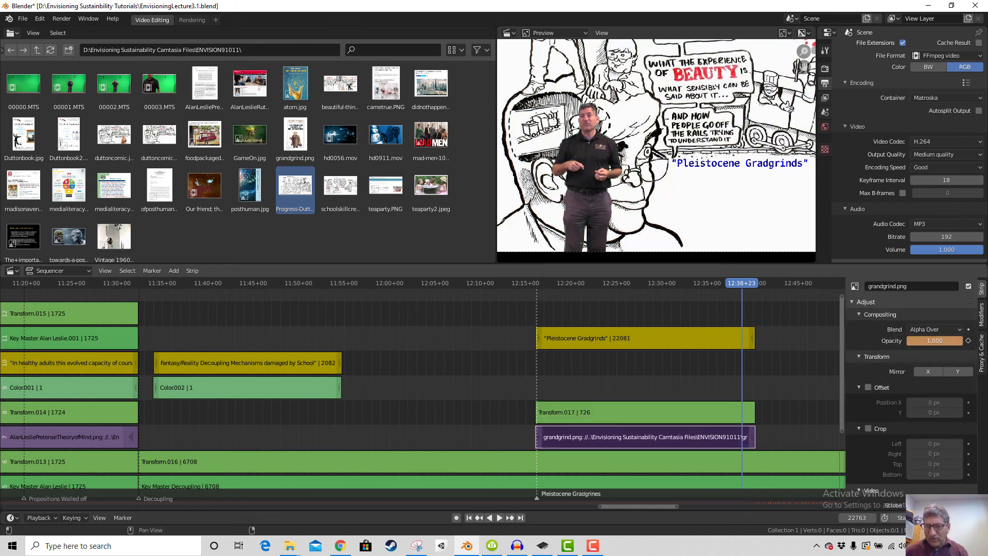
{"action": "left_click", "coordinate": [931, 341]}
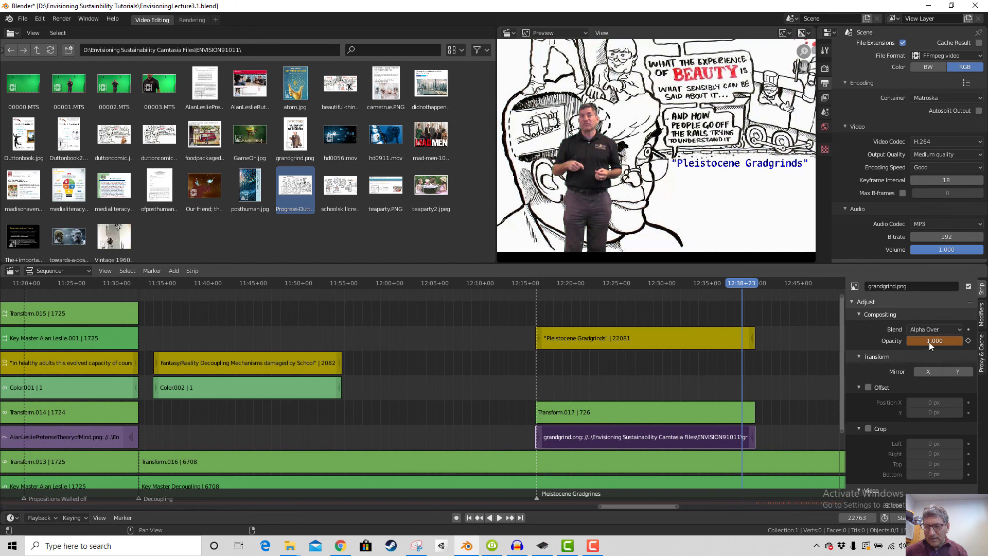
{"action": "right_click", "coordinate": [928, 341]}
{"action": "left_click", "coordinate": [921, 344]}
{"action": "left_click_drag", "start_coordinate": [692, 289], "coordinate": [566, 304]}
{"action": "key", "text": "space"}
{"action": "left_click_drag", "start_coordinate": [631, 309], "coordinate": [664, 295]}
Clear the opacity keyframes of the Gradgrind picture's transform strip and recheck the section in the preview
{"action": "left_click", "coordinate": [688, 414]}
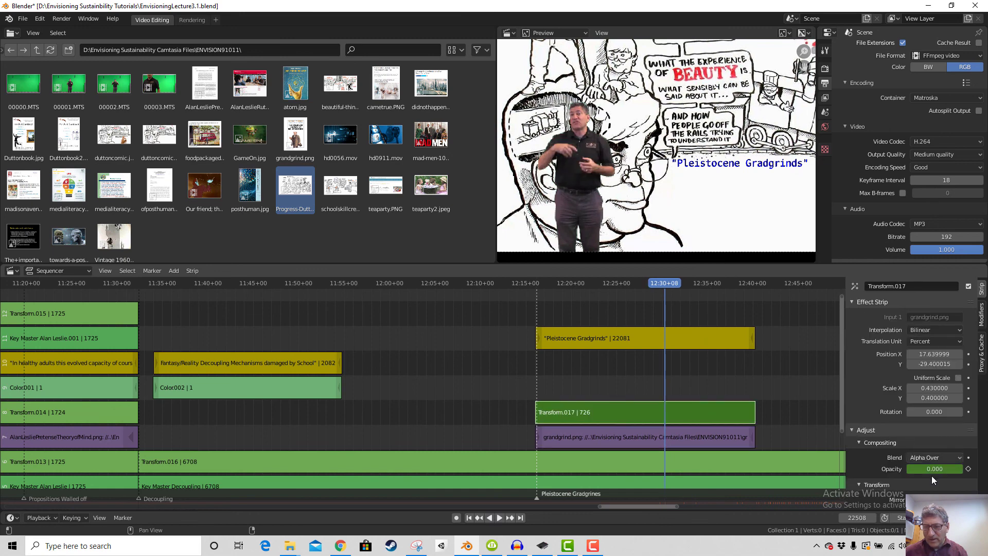
{"action": "right_click", "coordinate": [933, 468]}
{"action": "left_click", "coordinate": [899, 425]}
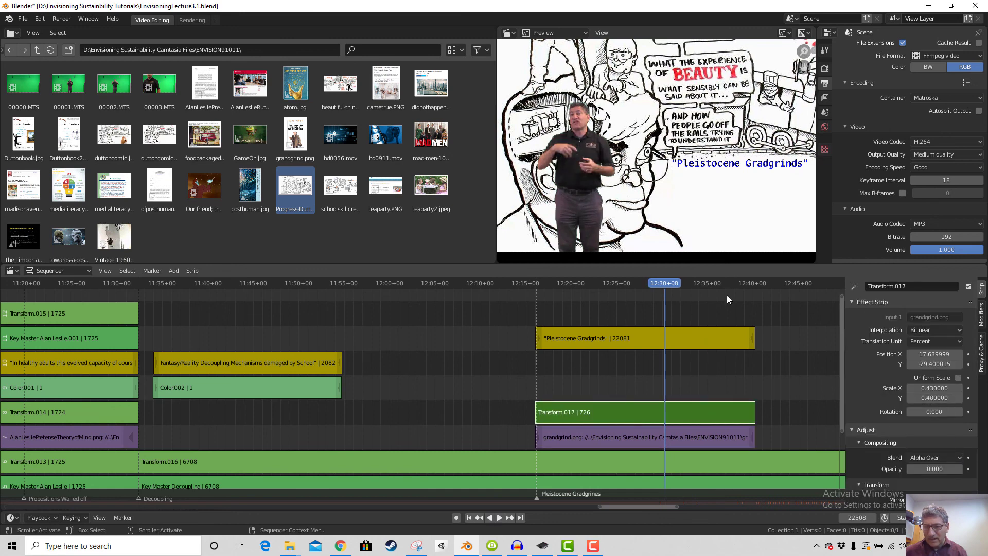
{"action": "key", "text": "space"}
{"action": "left_click_drag", "start_coordinate": [623, 293], "coordinate": [610, 298]}
Set the Gradgrind transform strip's opacity to 1.000 and scrub through the whole section
{"action": "left_click", "coordinate": [661, 435]}
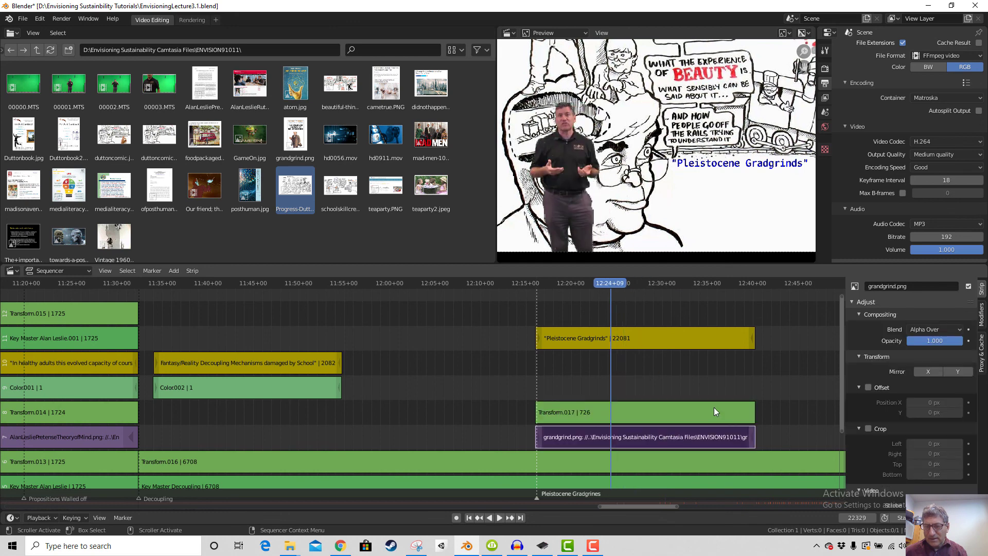
{"action": "left_click", "coordinate": [665, 416]}
{"action": "scroll", "coordinate": [935, 399], "scroll_direction": "down", "scroll_amount": 3}
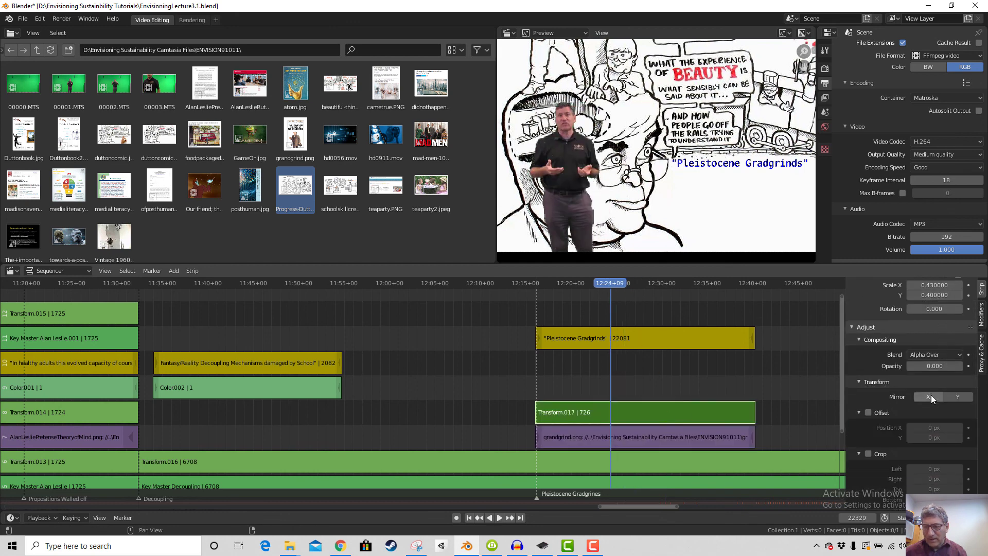
{"action": "left_click_drag", "start_coordinate": [956, 364], "coordinate": [983, 366]}
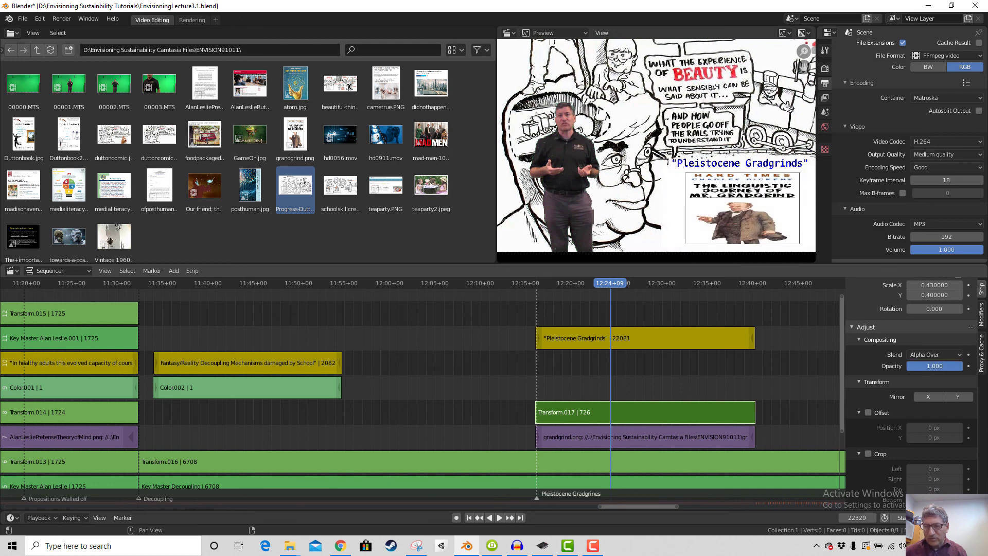
{"action": "left_click_drag", "start_coordinate": [566, 288], "coordinate": [749, 318]}
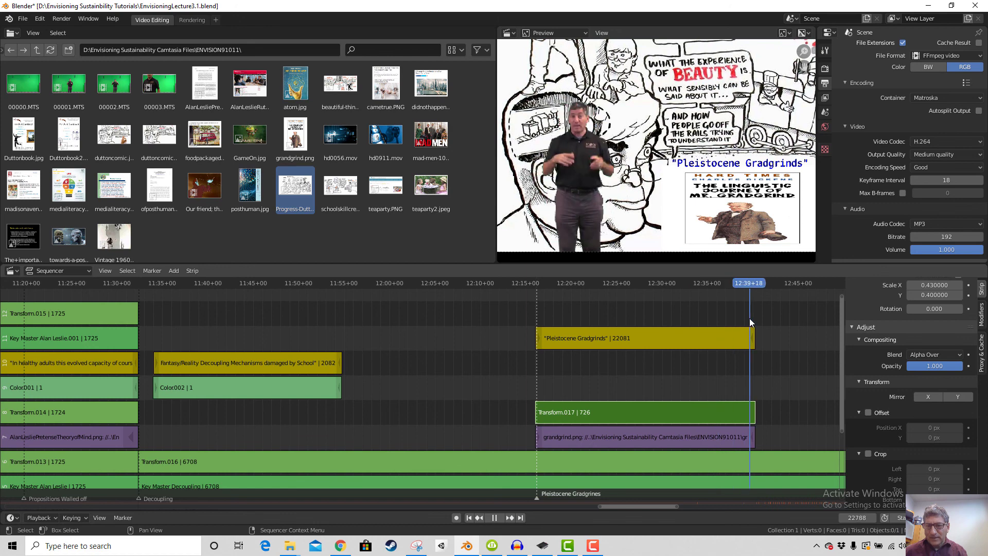
Keyframe the Gradgrind transform strip's opacity at 1.000 at 12:38+02 and 0 at 12:40+07, and play back the fade
{"action": "left_click_drag", "start_coordinate": [745, 282], "coordinate": [734, 280]}
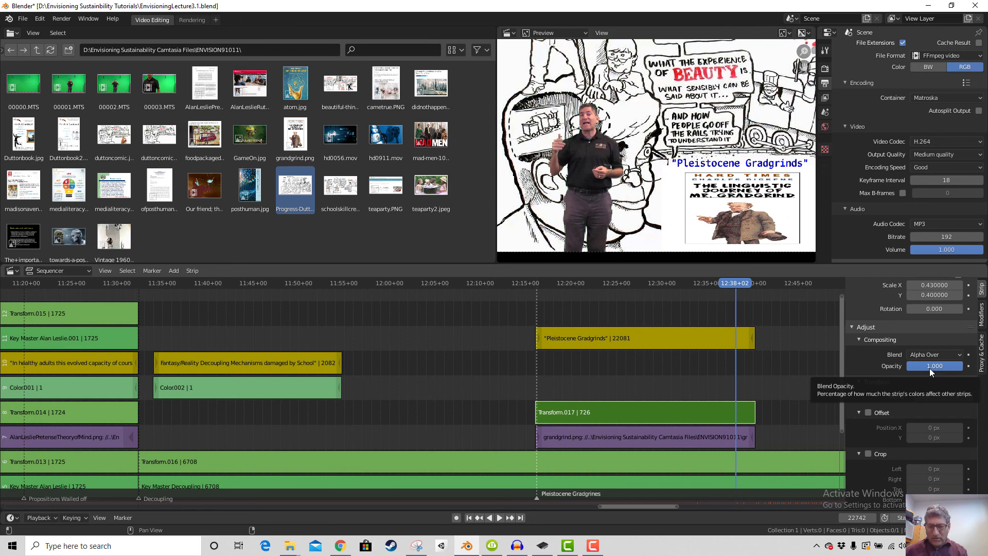
{"action": "key", "text": "i"}
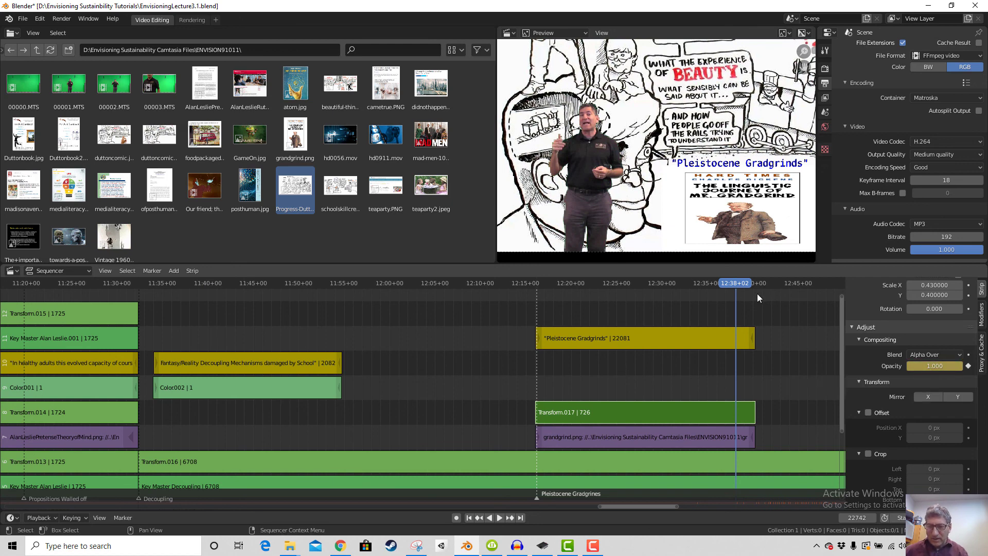
{"action": "left_click_drag", "start_coordinate": [736, 284], "coordinate": [755, 289]}
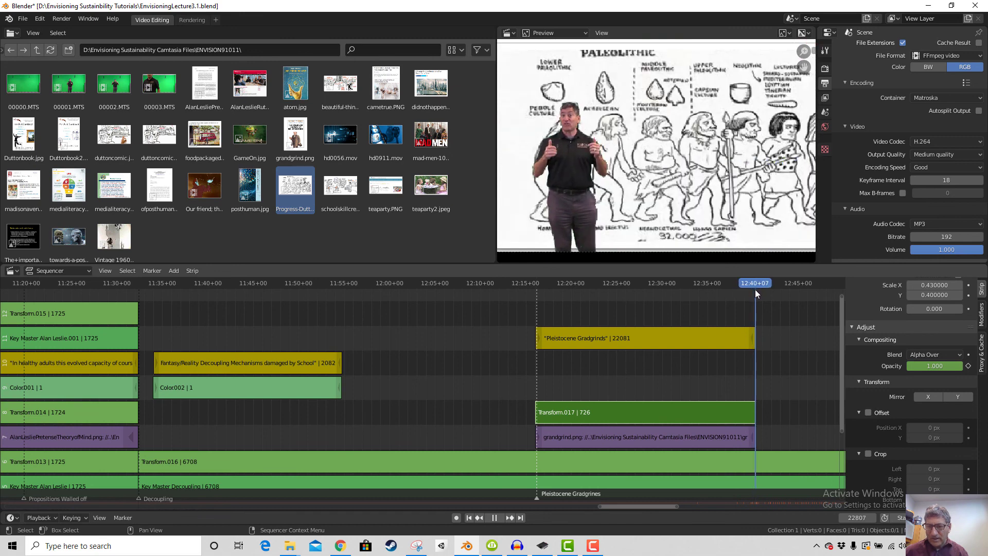
{"action": "left_click", "coordinate": [931, 365]}
{"action": "type", "text": "0"}
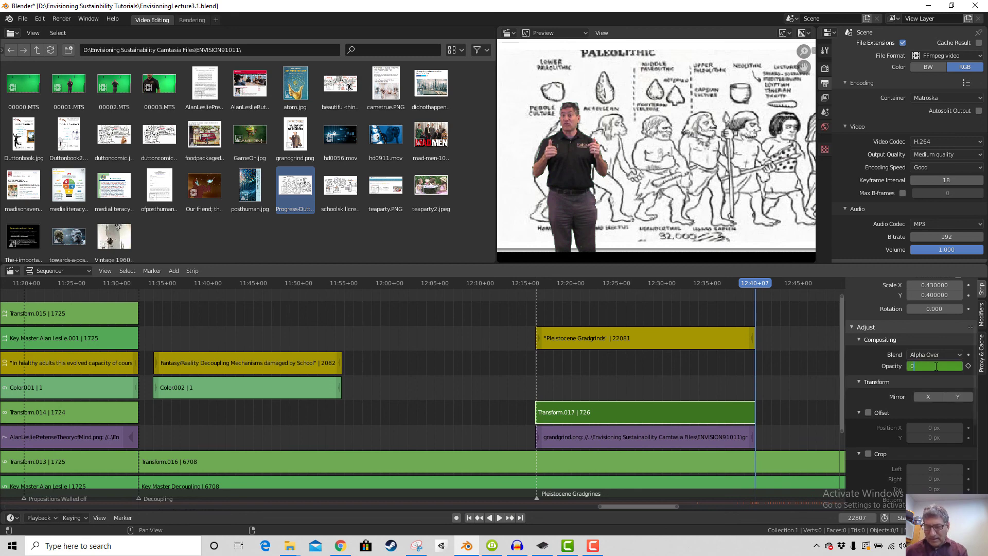
{"action": "key", "text": "Return"}
{"action": "key", "text": "i"}
{"action": "left_click_drag", "start_coordinate": [753, 285], "coordinate": [733, 285]}
{"action": "key", "text": "space"}
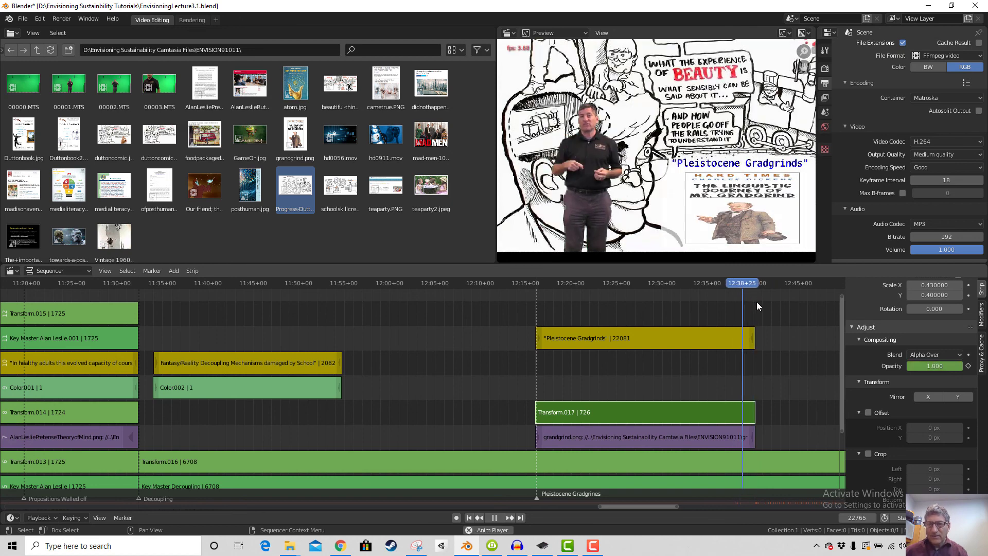
{"action": "key", "text": "space"}
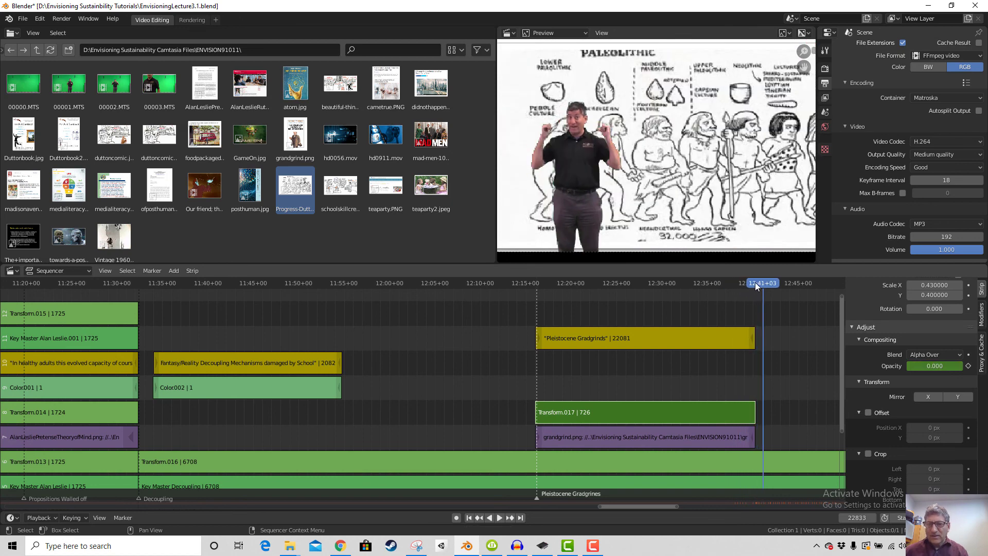
Clear the opacity keyframes of the Gradgrind transform strip and set its opacity to 1.000
{"action": "left_click", "coordinate": [736, 285]}
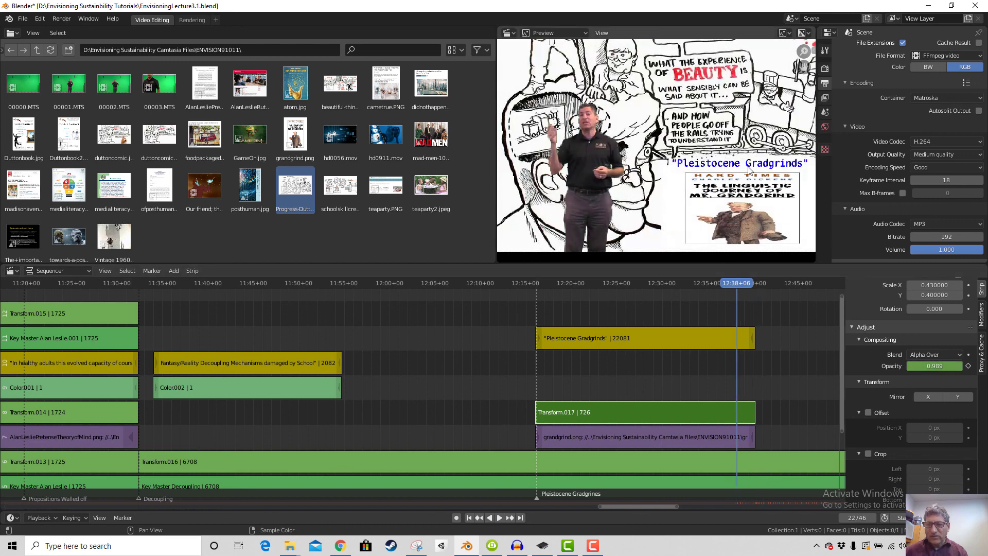
{"action": "right_click", "coordinate": [932, 364]}
{"action": "left_click", "coordinate": [909, 373]}
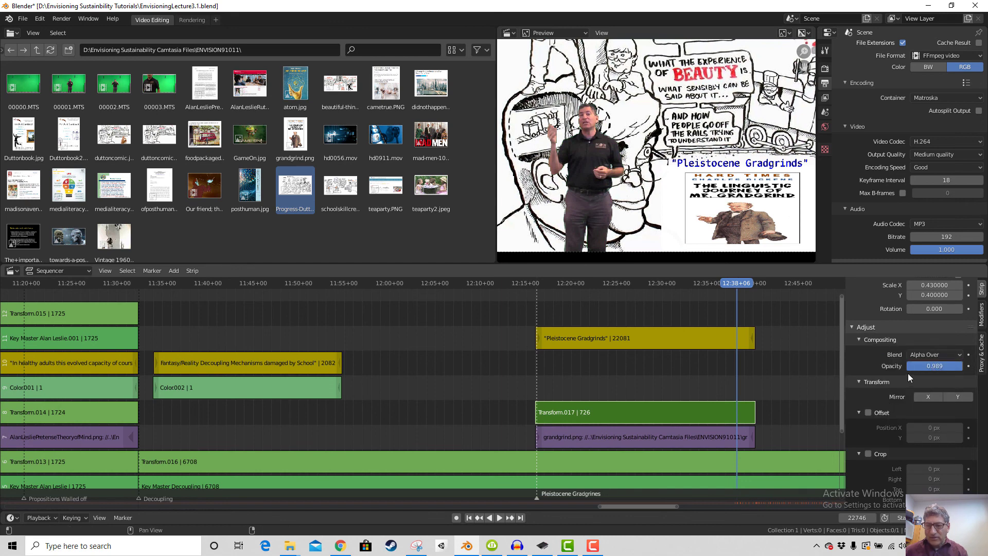
{"action": "left_click_drag", "start_coordinate": [736, 284], "coordinate": [716, 285]}
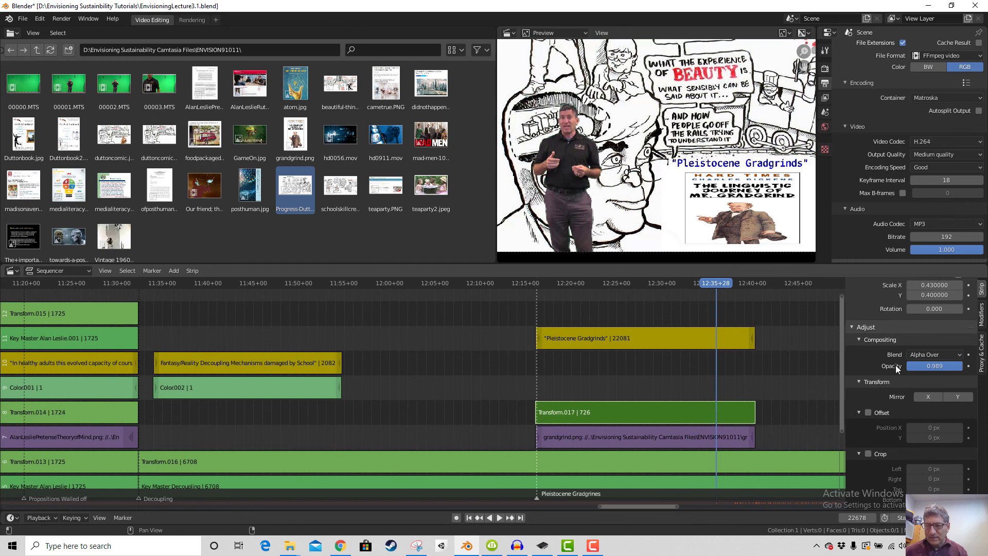
{"action": "left_click_drag", "start_coordinate": [925, 366], "coordinate": [946, 367]}
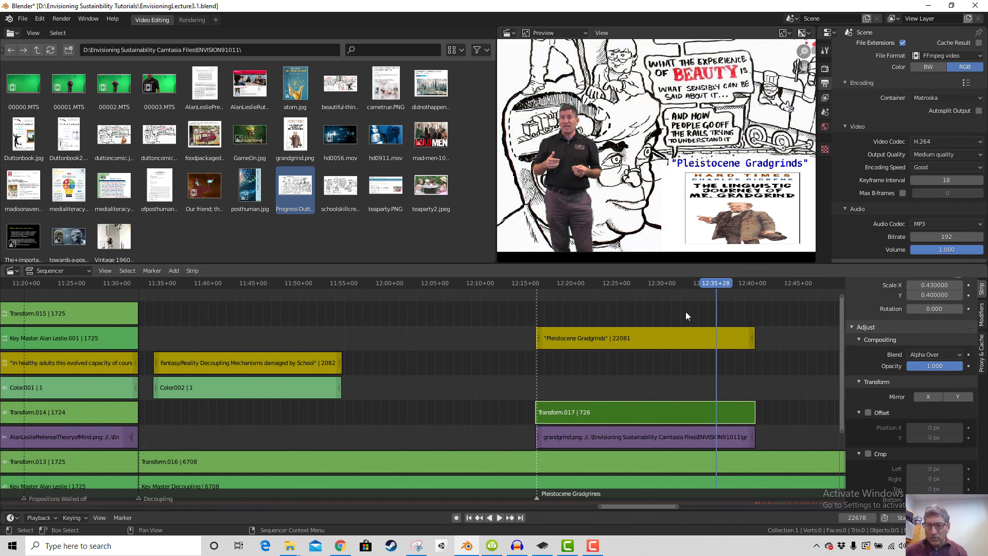
Apply a Fade In And Out to the "Pleistocene Gradgrinds" caption strip
{"action": "left_click_drag", "start_coordinate": [711, 284], "coordinate": [648, 340]}
{"action": "left_click", "coordinate": [647, 340]}
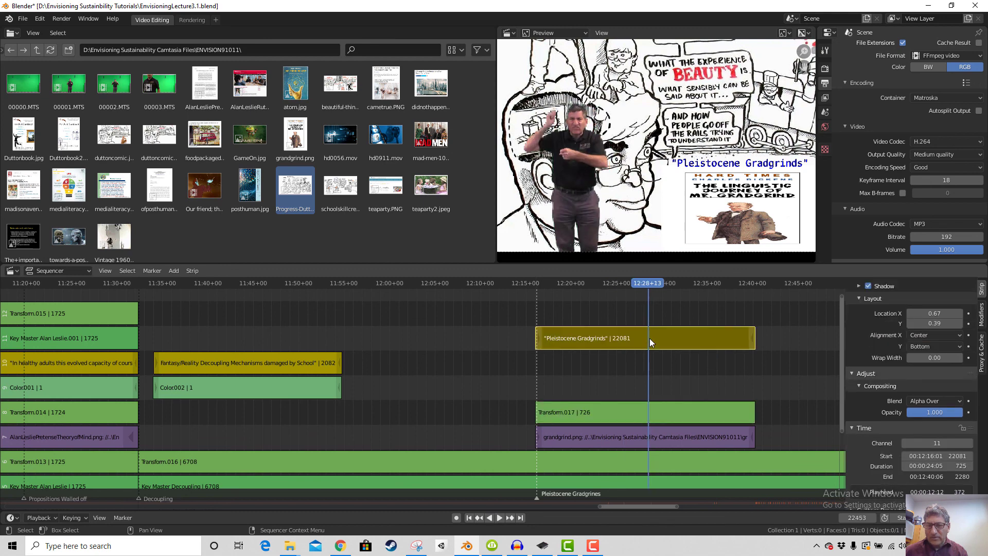
{"action": "right_click", "coordinate": [937, 412]}
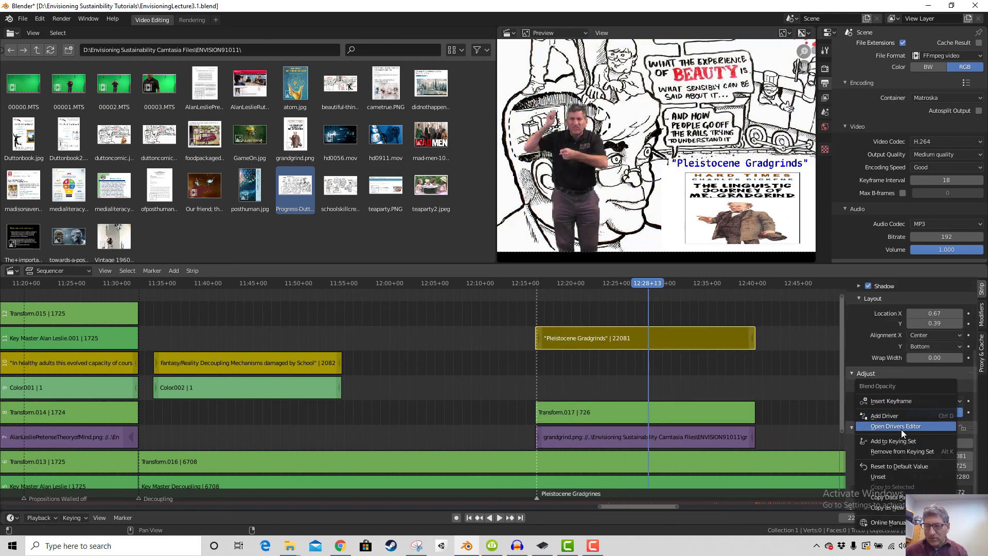
{"action": "left_click", "coordinate": [643, 285]}
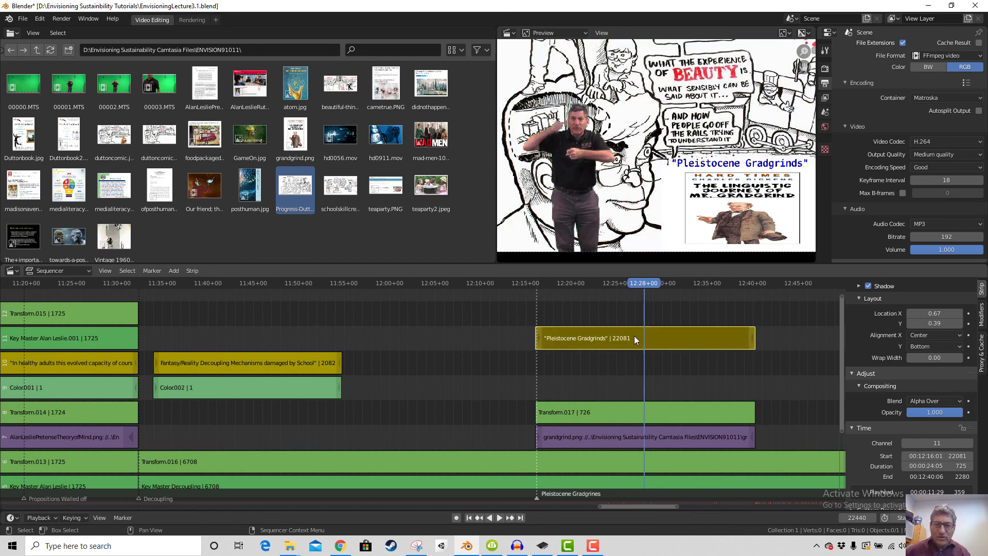
{"action": "left_click", "coordinate": [175, 271]}
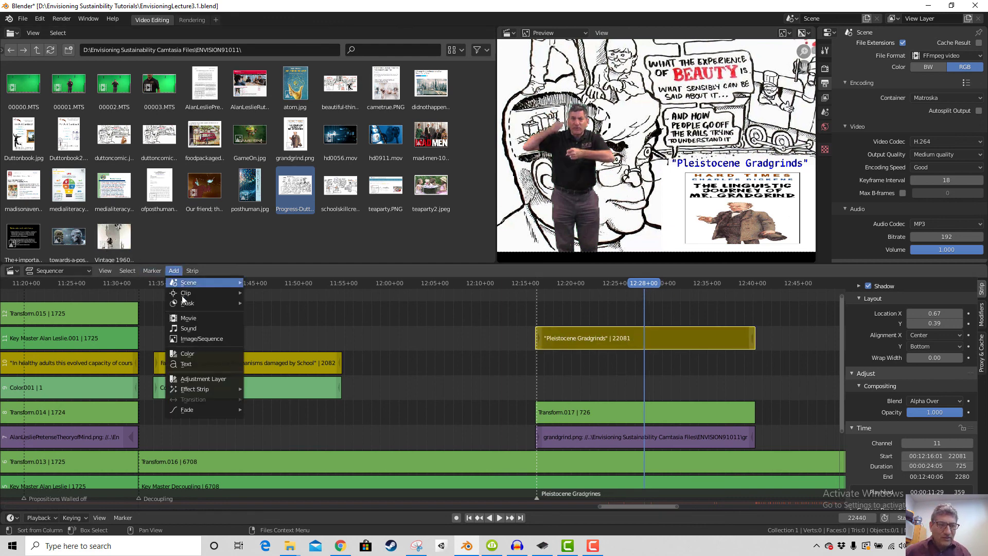
{"action": "mouse_move", "coordinate": [207, 409]}
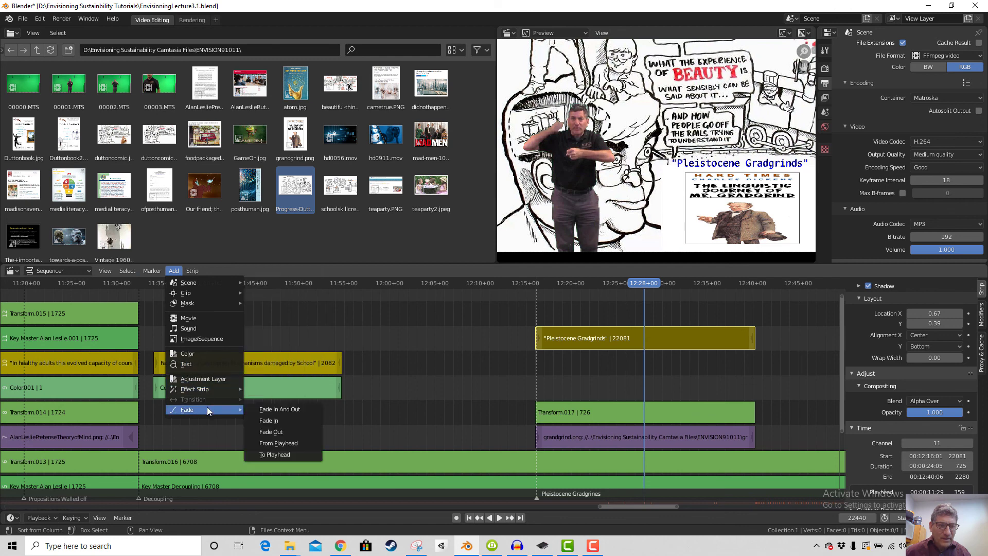
{"action": "left_click", "coordinate": [268, 409]}
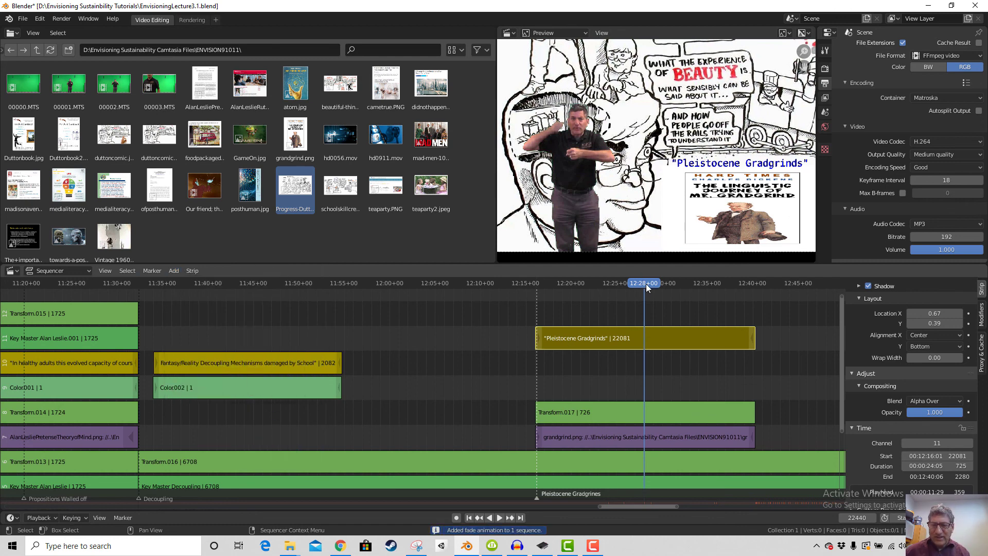
Apply a Fade In And Out to the grandgrind.png image strip
{"action": "left_click", "coordinate": [653, 435]}
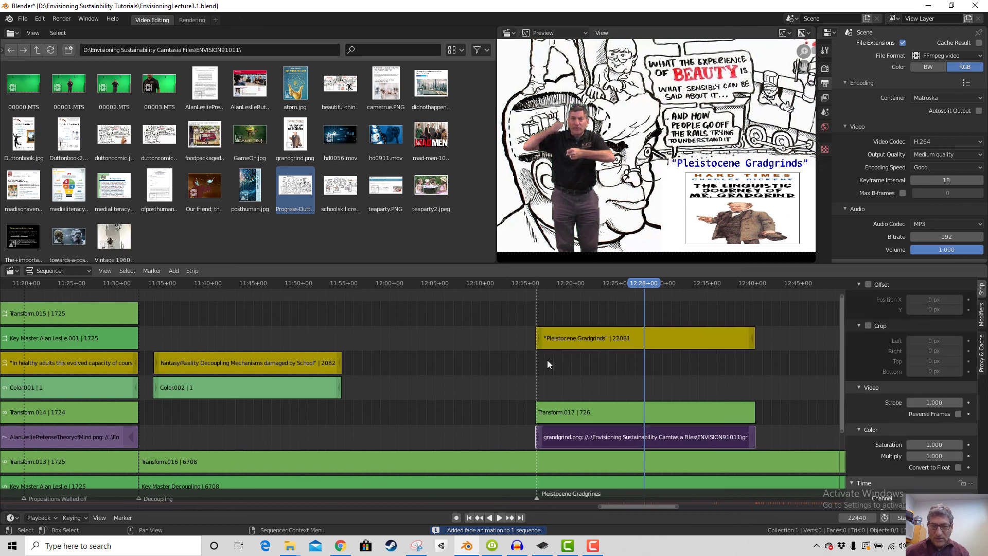
{"action": "left_click", "coordinate": [174, 271]}
{"action": "mouse_move", "coordinate": [191, 410]}
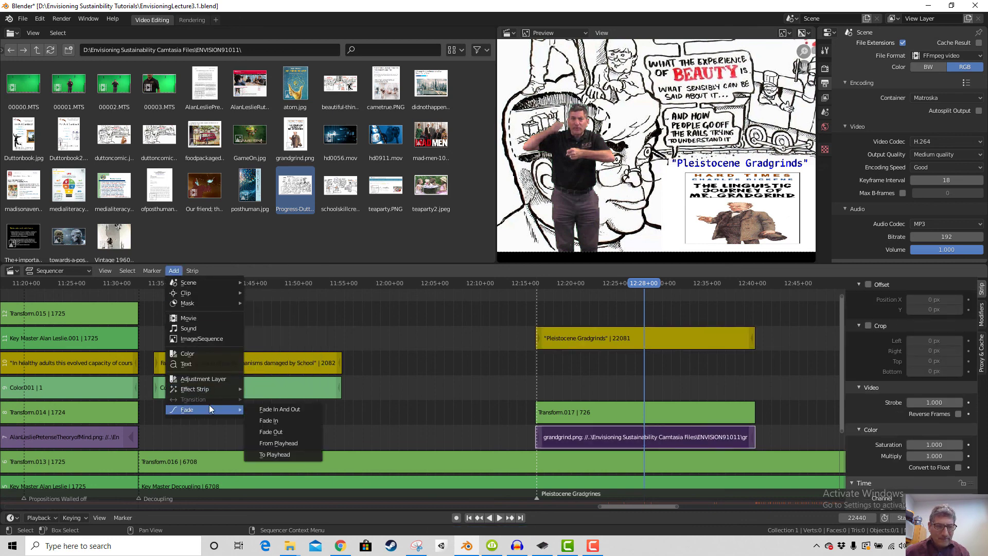
{"action": "left_click", "coordinate": [276, 410]}
Apply a Fade In And Out to the Gradgrind picture's transform strip and check the fades through the section
{"action": "left_click", "coordinate": [601, 412]}
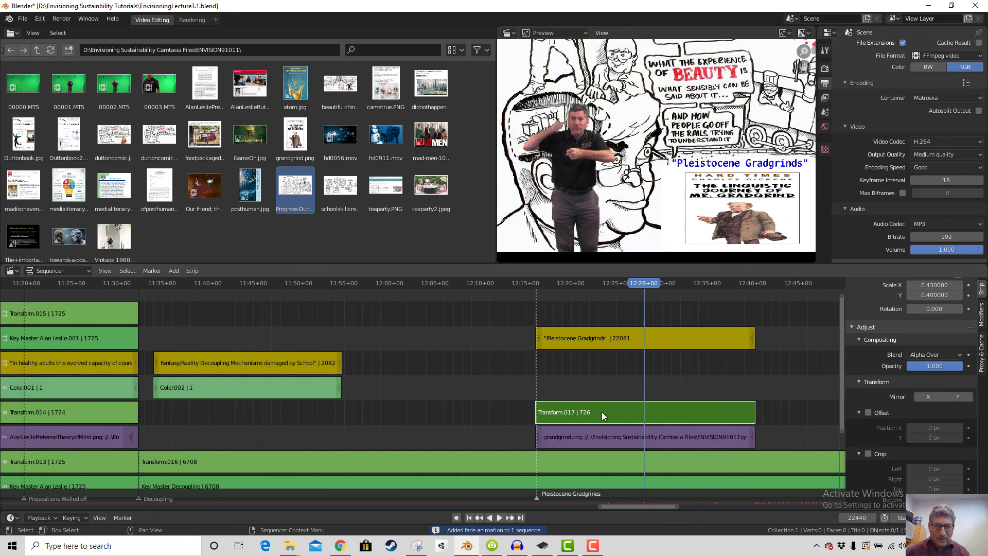
{"action": "left_click", "coordinate": [173, 271]}
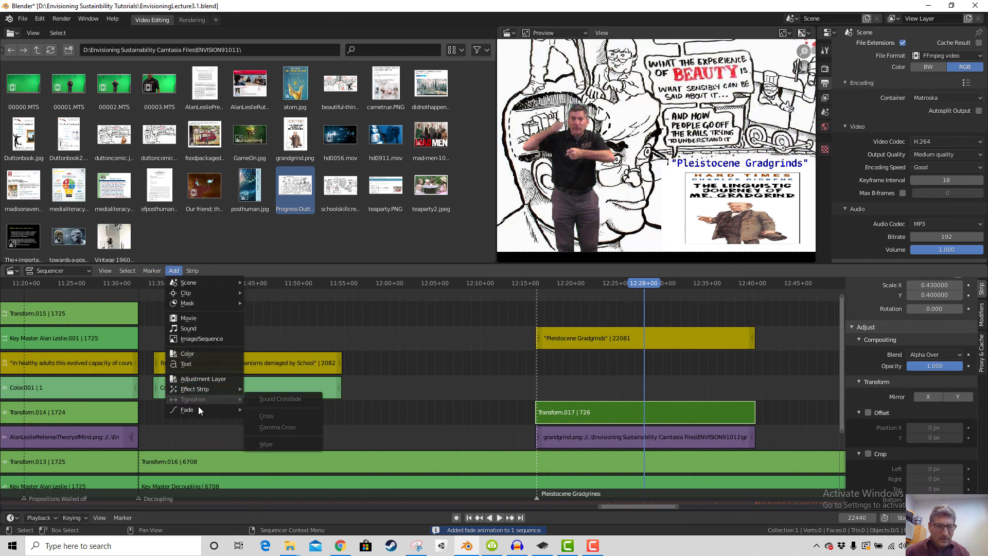
{"action": "mouse_move", "coordinate": [200, 409]}
{"action": "left_click", "coordinate": [264, 410]}
{"action": "left_click", "coordinate": [550, 285]}
{"action": "key", "text": "space"}
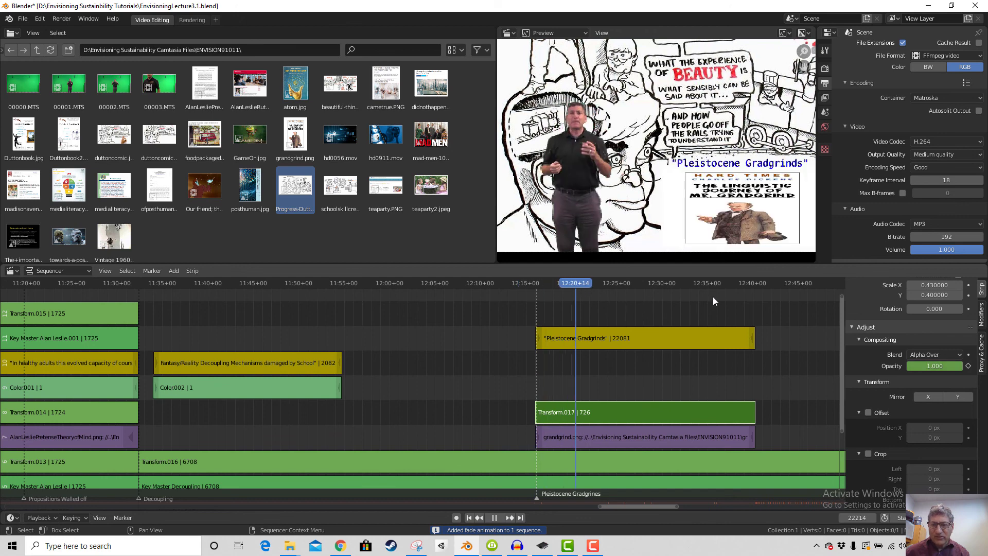
{"action": "left_click_drag", "start_coordinate": [713, 297], "coordinate": [742, 301]}
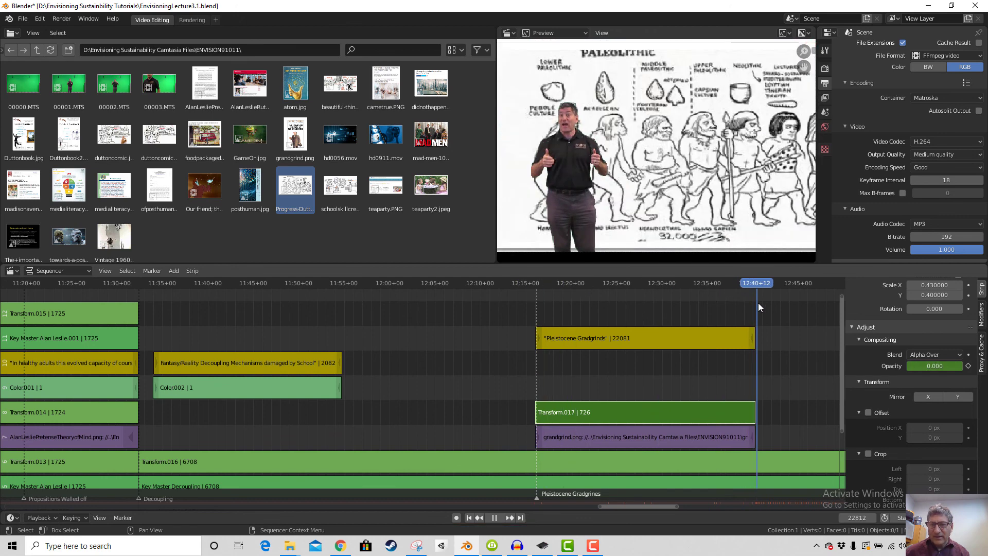
{"action": "left_click", "coordinate": [688, 285]}
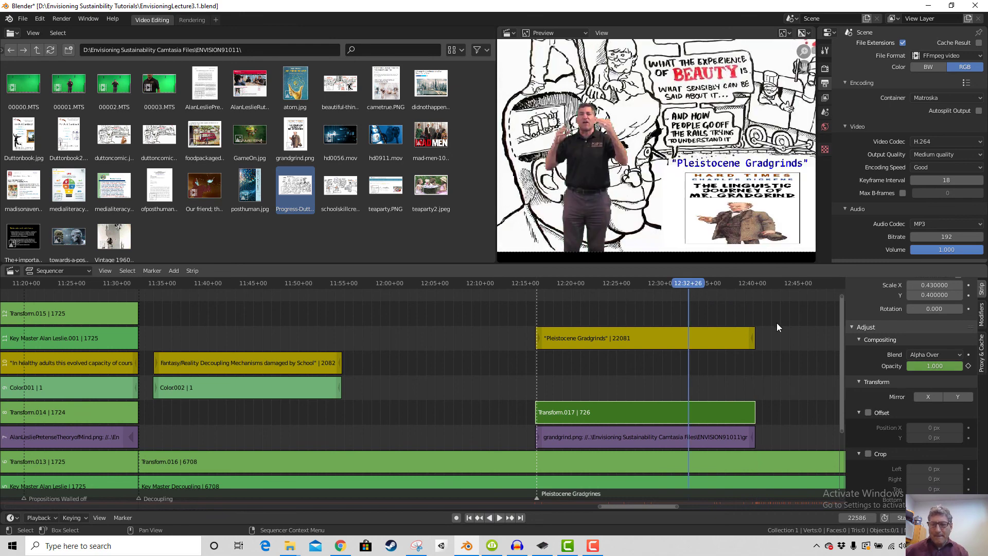
Add a Cross transition between the duttoncomic2.jpg and Progress-Dutton.jpg background strips and play it back
{"action": "scroll", "coordinate": [777, 323], "scroll_direction": "down", "scroll_amount": 3}
{"action": "left_click_drag", "start_coordinate": [843, 350], "coordinate": [847, 455]}
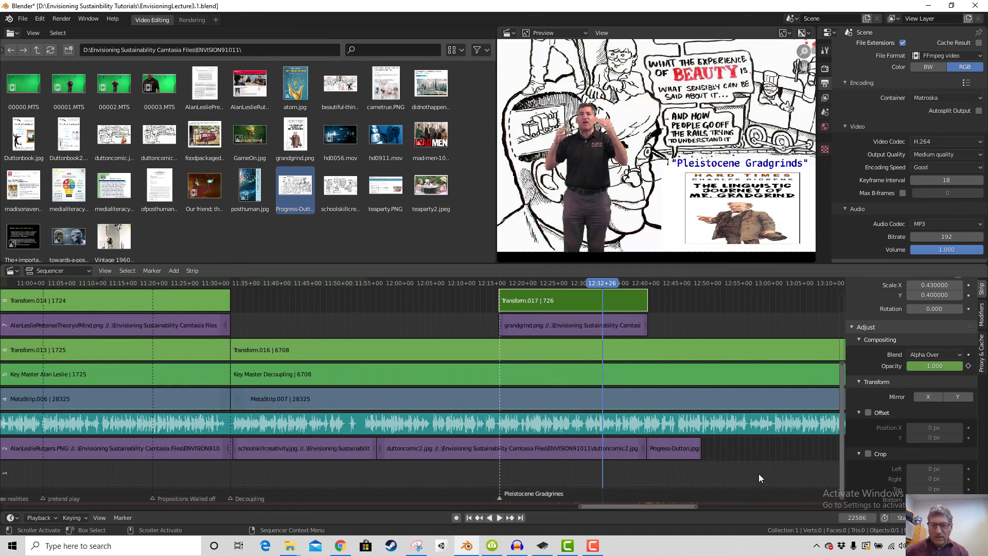
{"action": "left_click", "coordinate": [585, 446]}
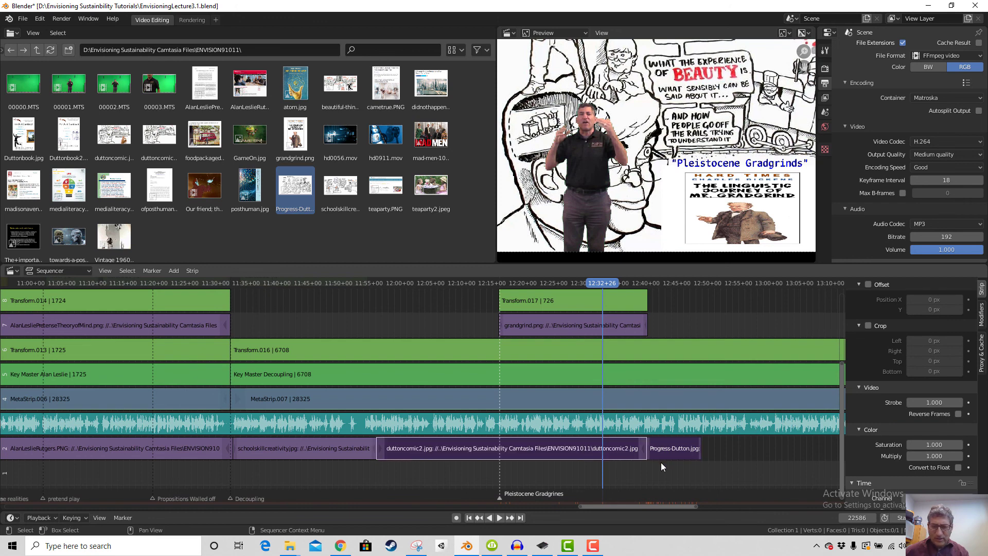
{"action": "left_click", "coordinate": [175, 270]}
{"action": "mouse_move", "coordinate": [211, 399]}
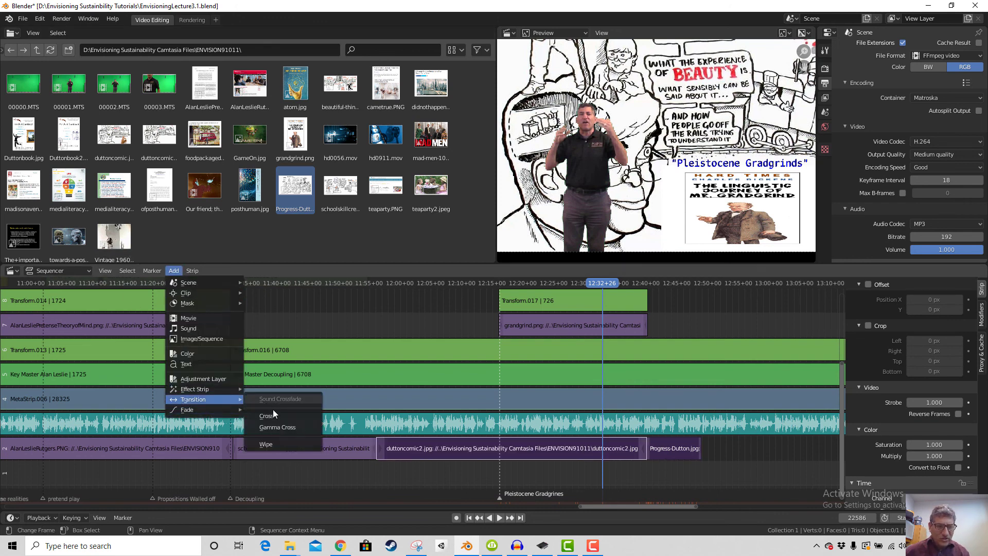
{"action": "left_click", "coordinate": [279, 416]}
{"action": "key", "text": "space"}
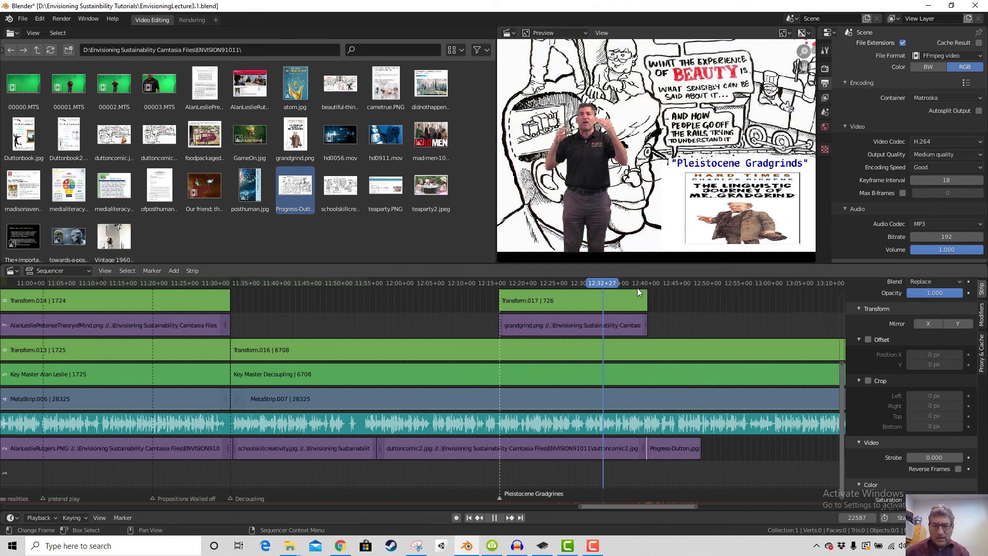
{"action": "left_click", "coordinate": [637, 284]}
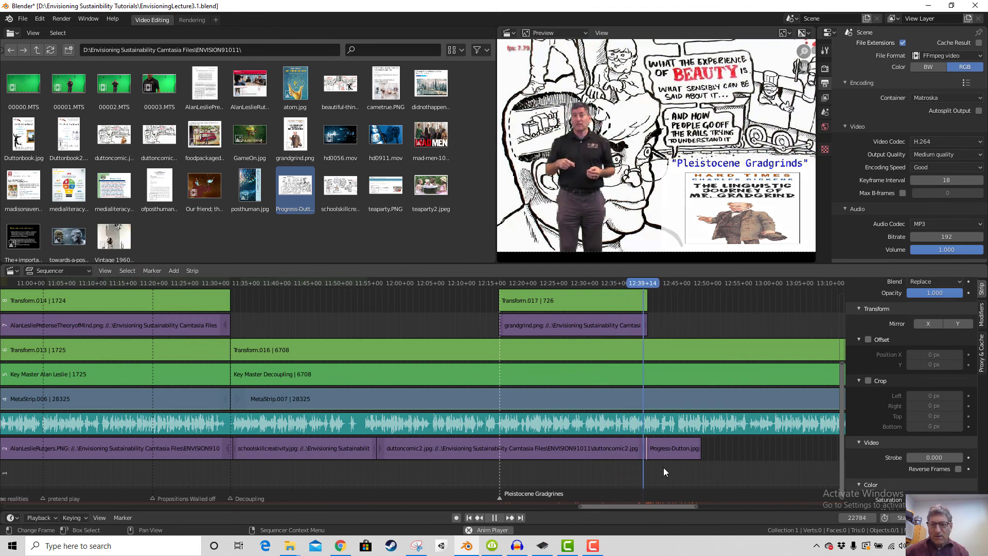
{"action": "key", "text": "space"}
Slide the Progress-Dutton.jpg strip 55 frames later to lengthen the cross transition, and play back the crossfade
{"action": "left_click_drag", "start_coordinate": [668, 449], "coordinate": [680, 449]}
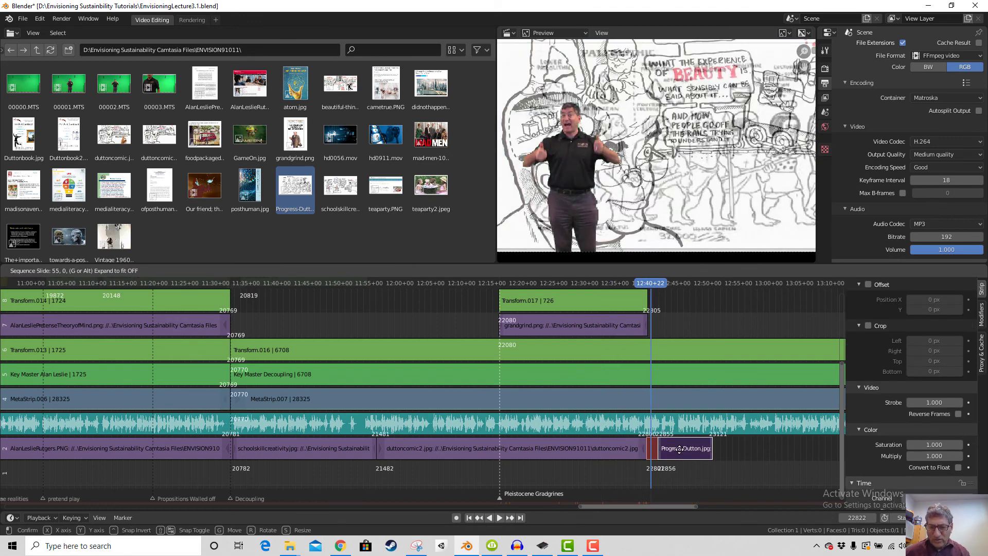
{"action": "left_click", "coordinate": [644, 286]}
{"action": "key", "text": "space"}
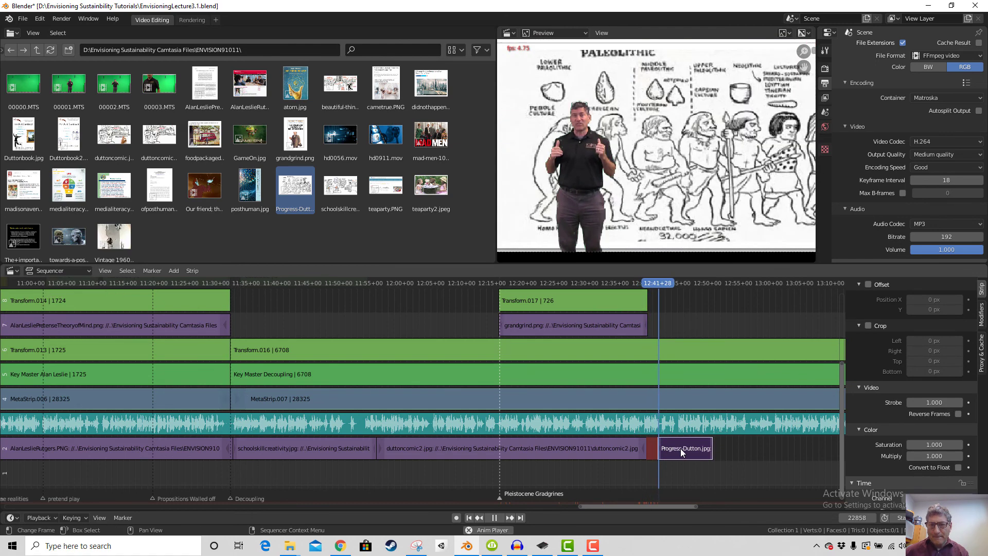
{"action": "key", "text": "space"}
{"action": "left_click", "coordinate": [632, 283]}
{"action": "key", "text": "space"}
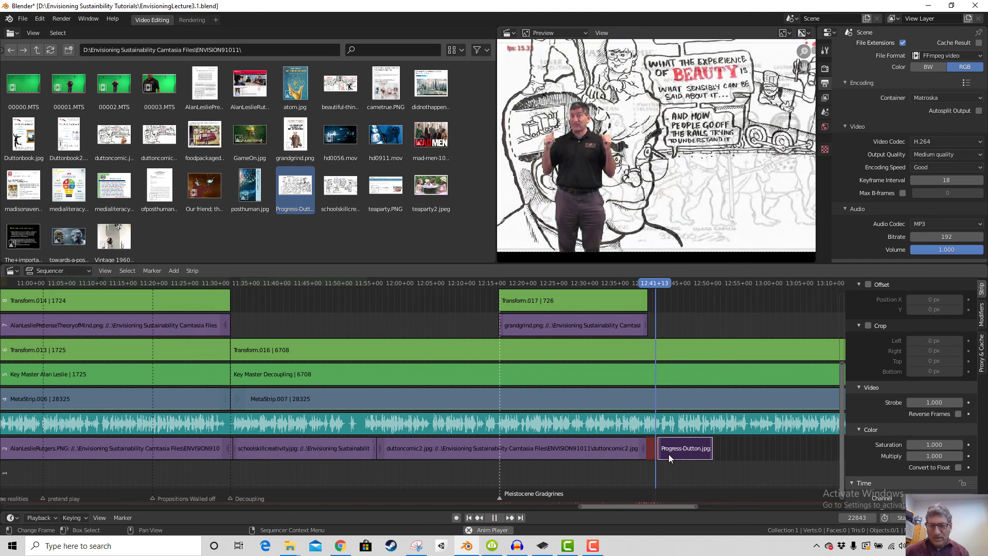
{"action": "key", "text": "space"}
Delete the cross transition strip and slide Progress-Dutton.jpg 55 frames earlier, directly against the duttoncomic2.jpg background
{"action": "left_click", "coordinate": [652, 449]}
{"action": "key", "text": "x"}
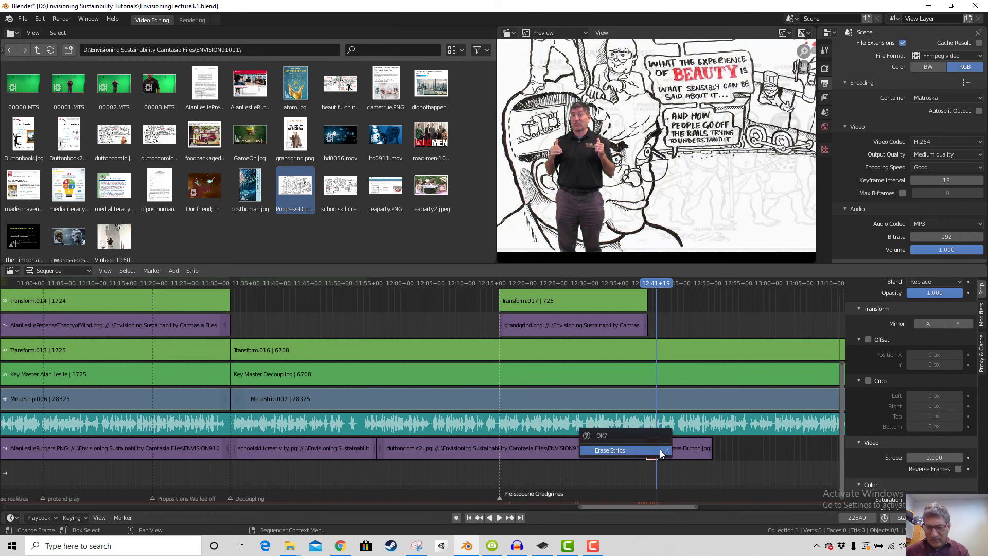
{"action": "left_click", "coordinate": [661, 450]}
{"action": "left_click_drag", "start_coordinate": [670, 451], "coordinate": [659, 446]}
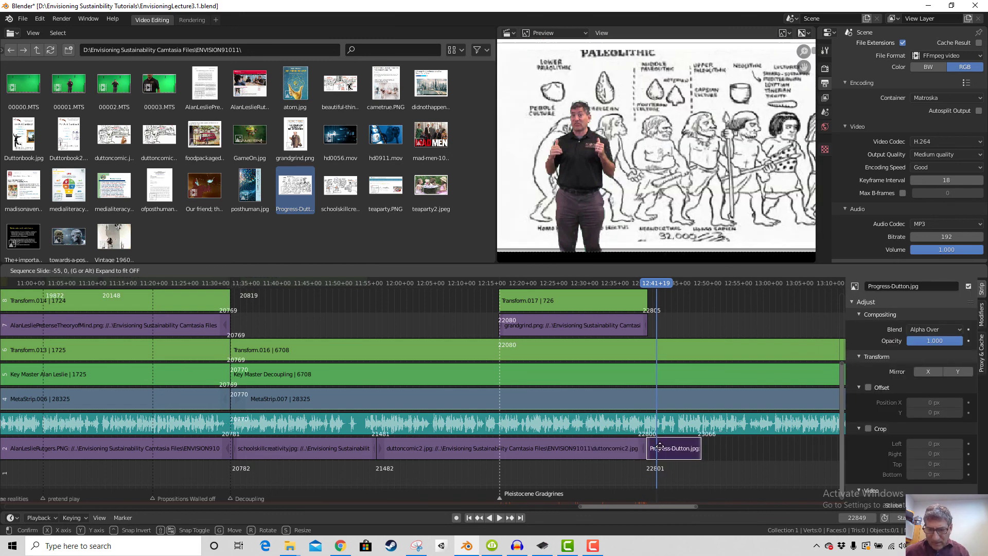
Add a Cross transition between the duttoncomic2.jpg and Progress-Dutton.jpg strips, slide Progress-Dutton.jpg slightly later to lengthen it, and play back the crossfade
{"action": "left_click", "coordinate": [607, 450]}
{"action": "left_click", "coordinate": [676, 449]}
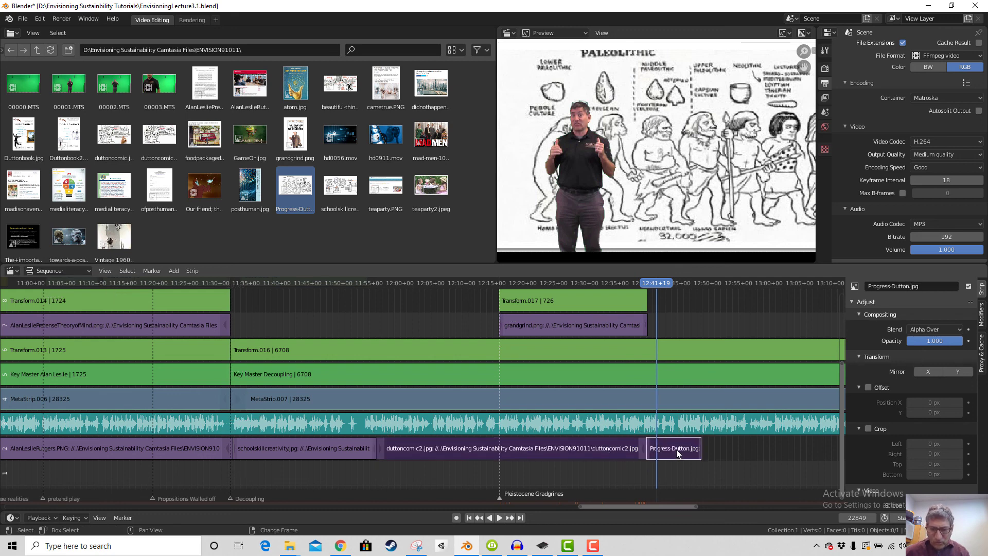
{"action": "left_click", "coordinate": [173, 270]}
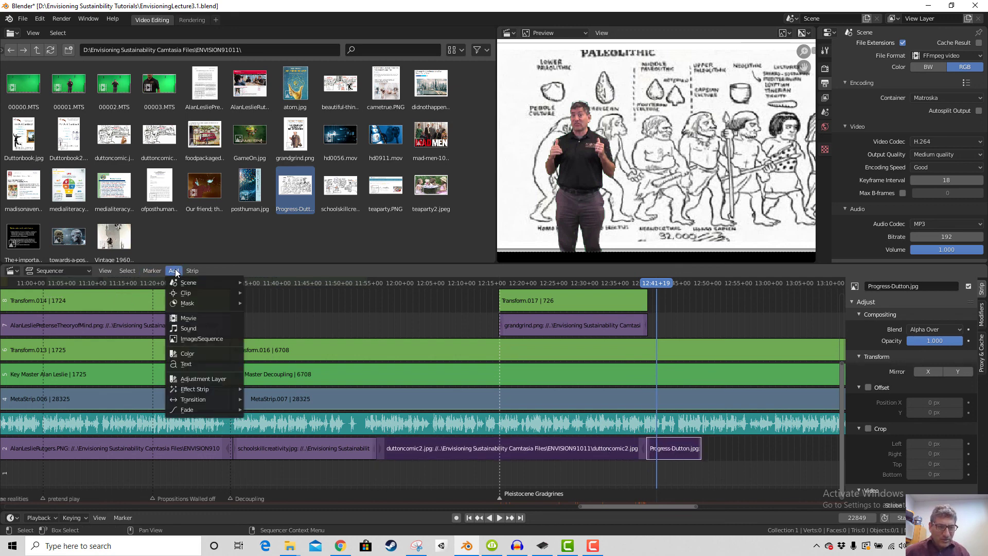
{"action": "mouse_move", "coordinate": [212, 400]}
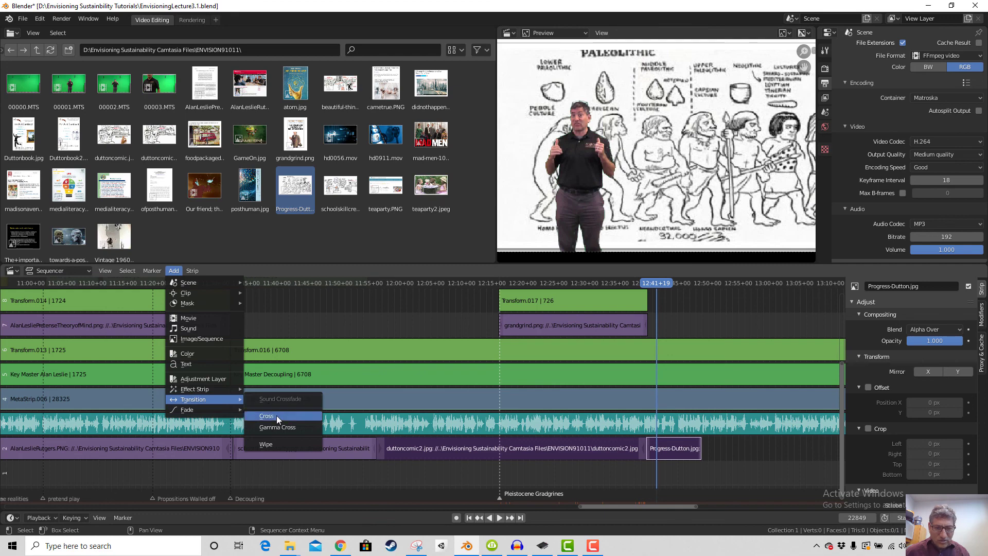
{"action": "left_click", "coordinate": [276, 415]}
{"action": "left_click_drag", "start_coordinate": [675, 452], "coordinate": [682, 451]}
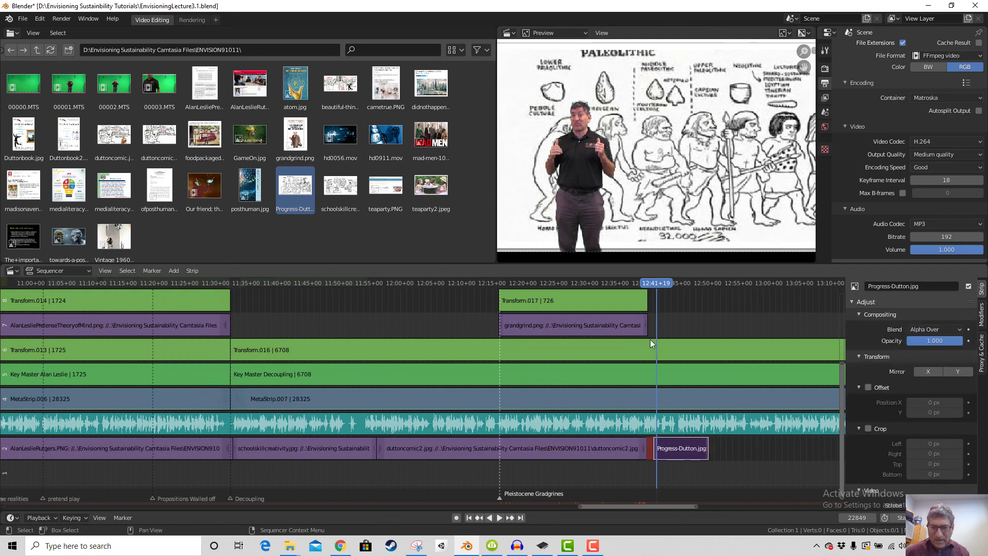
{"action": "left_click", "coordinate": [644, 282]}
{"action": "key", "text": "space"}
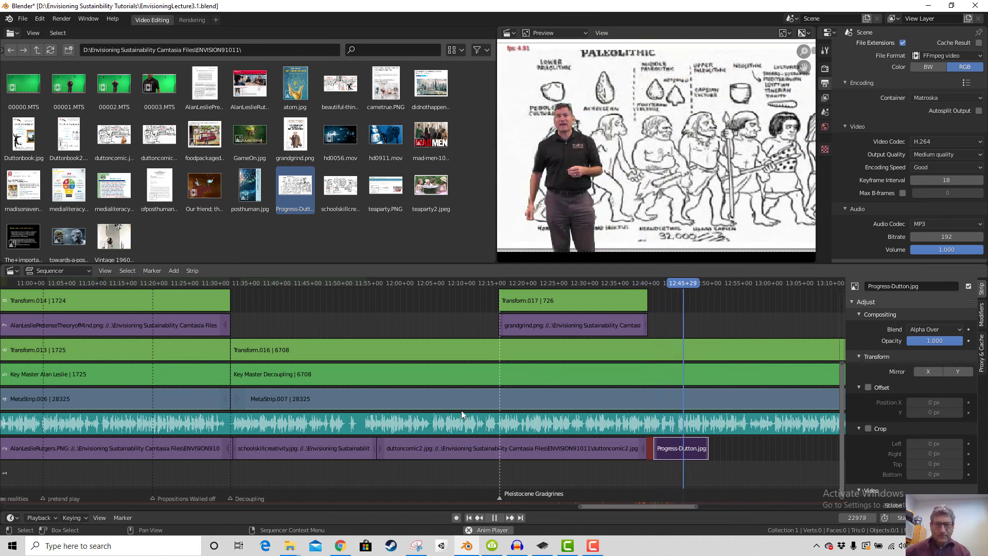
{"action": "key", "text": "space"}
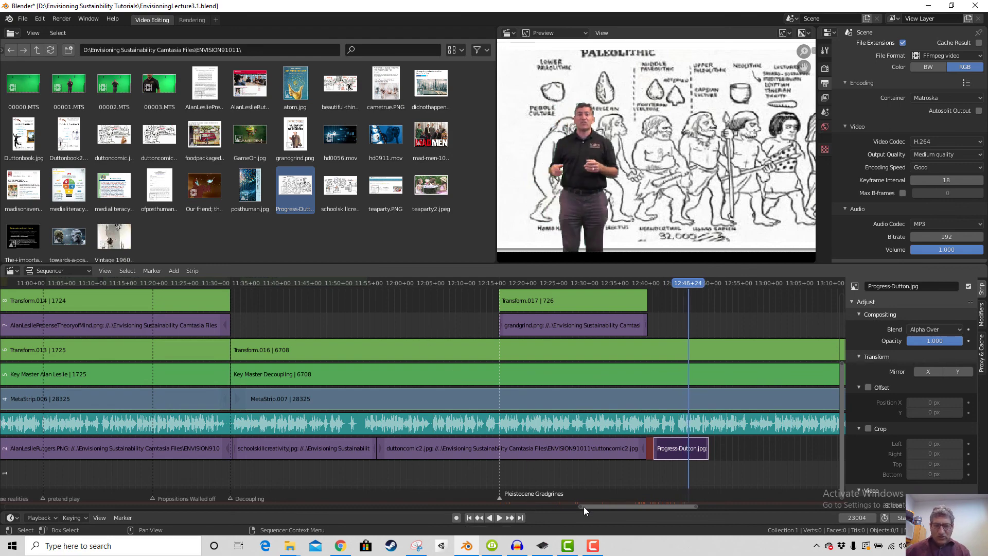
{"action": "scroll", "coordinate": [530, 375], "scroll_direction": "down", "scroll_amount": 5}
{"action": "scroll", "coordinate": [515, 383], "scroll_direction": "down", "scroll_amount": 8}
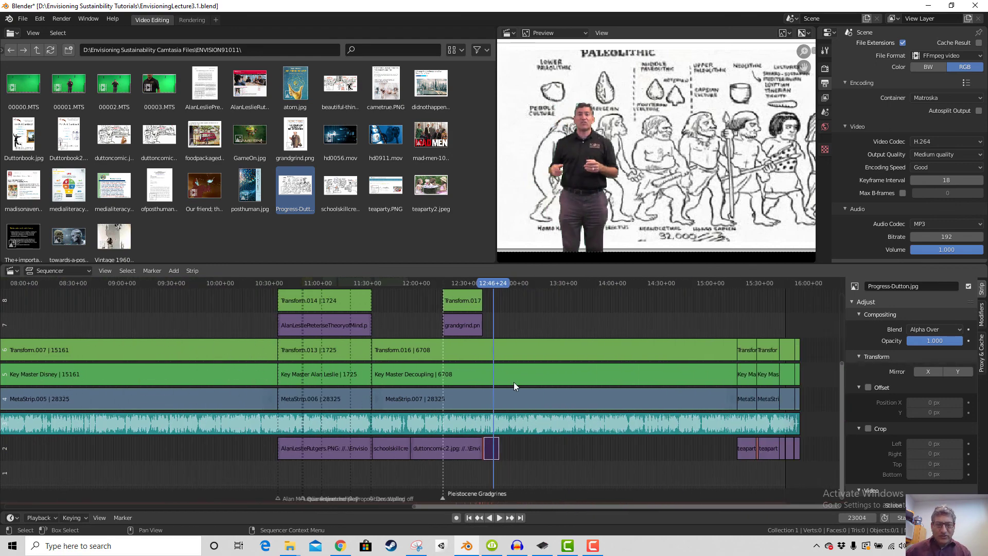
{"action": "left_click_drag", "start_coordinate": [385, 505], "coordinate": [252, 504]}
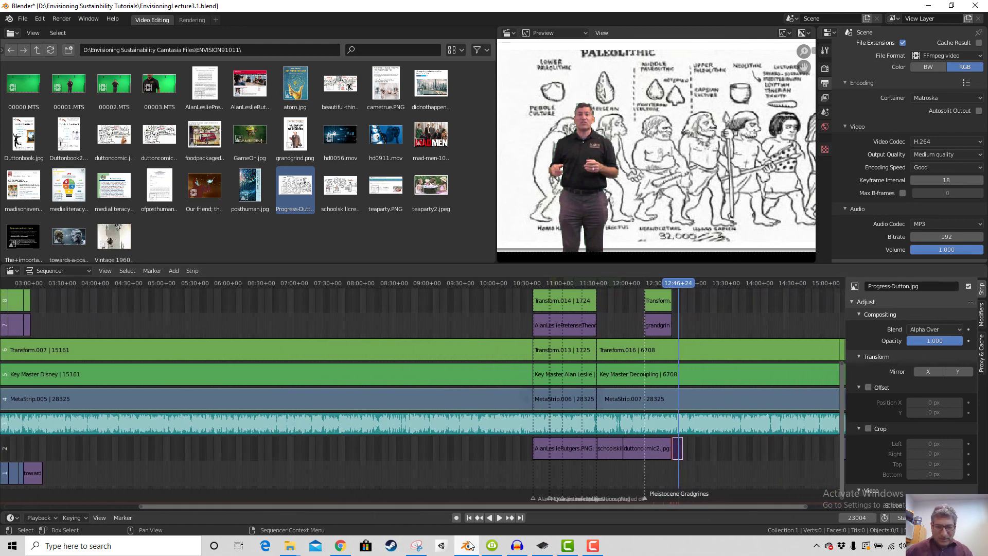